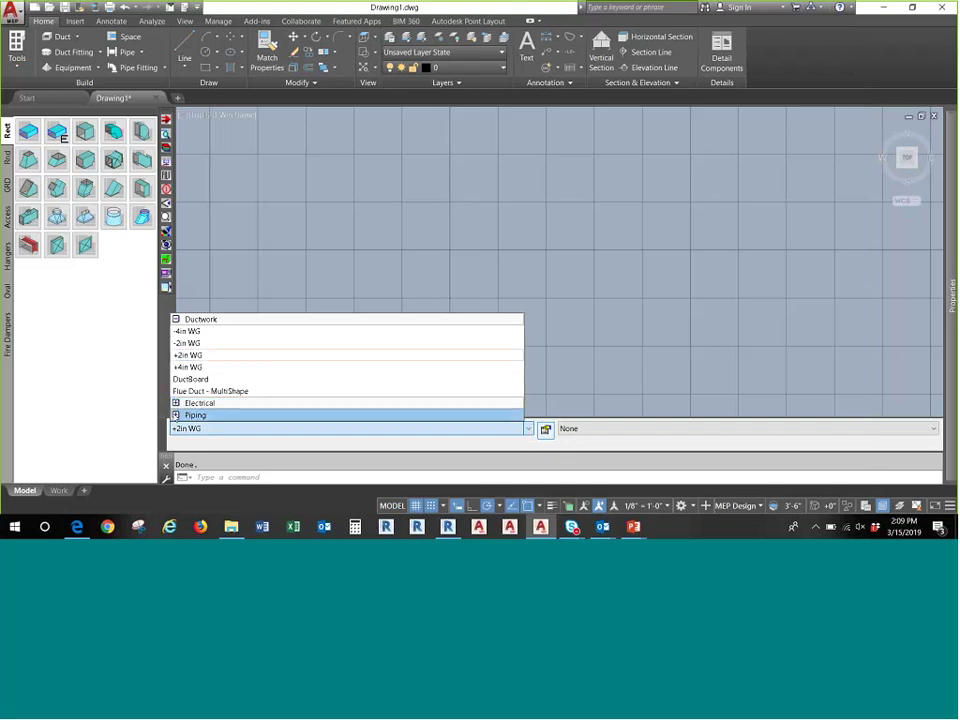
- Choose the +2in WG ductwork service and open its service setup
click(176, 414)
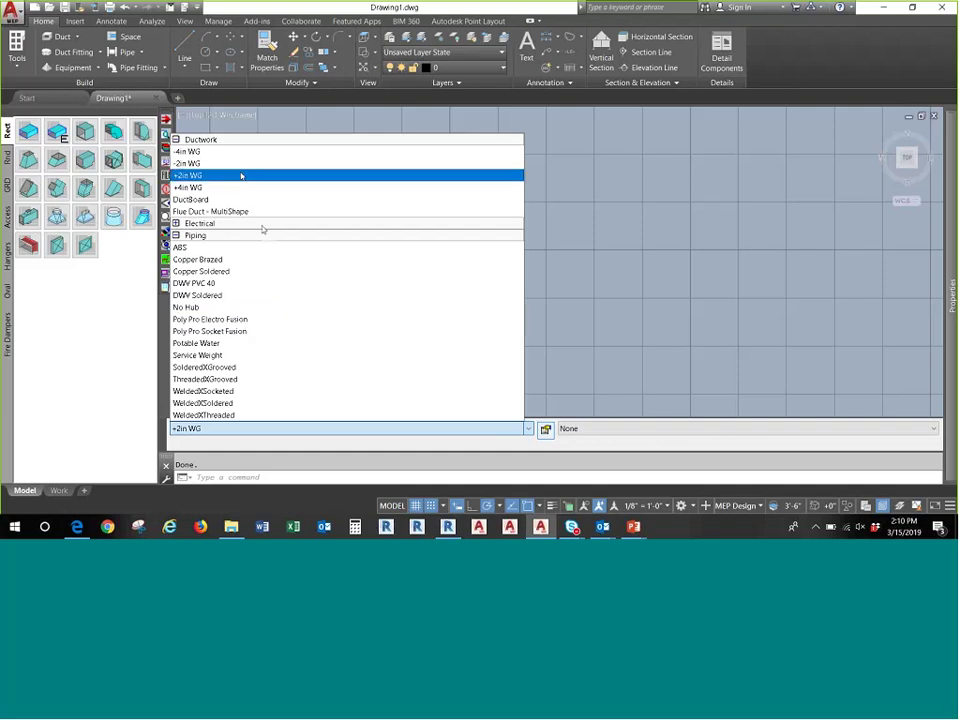
click(240, 175)
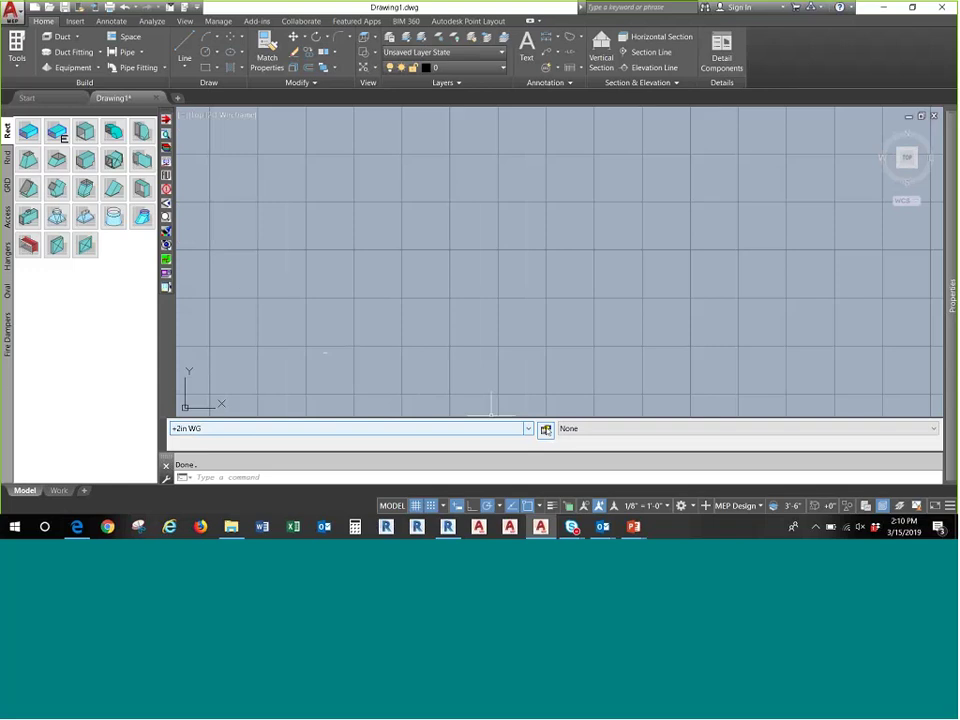
click(546, 429)
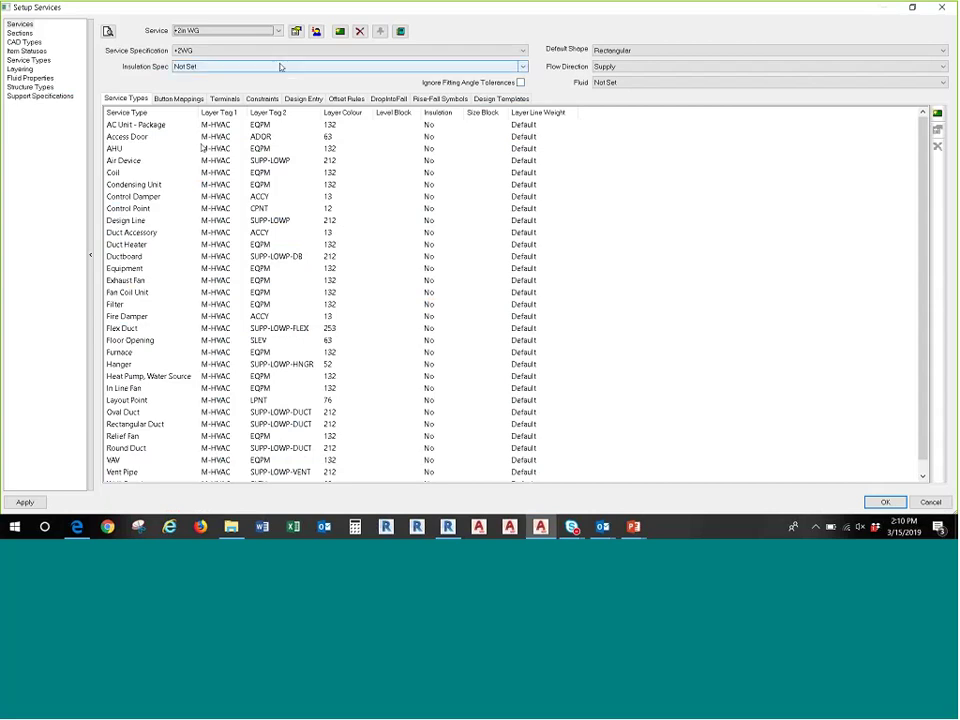
click(201, 35)
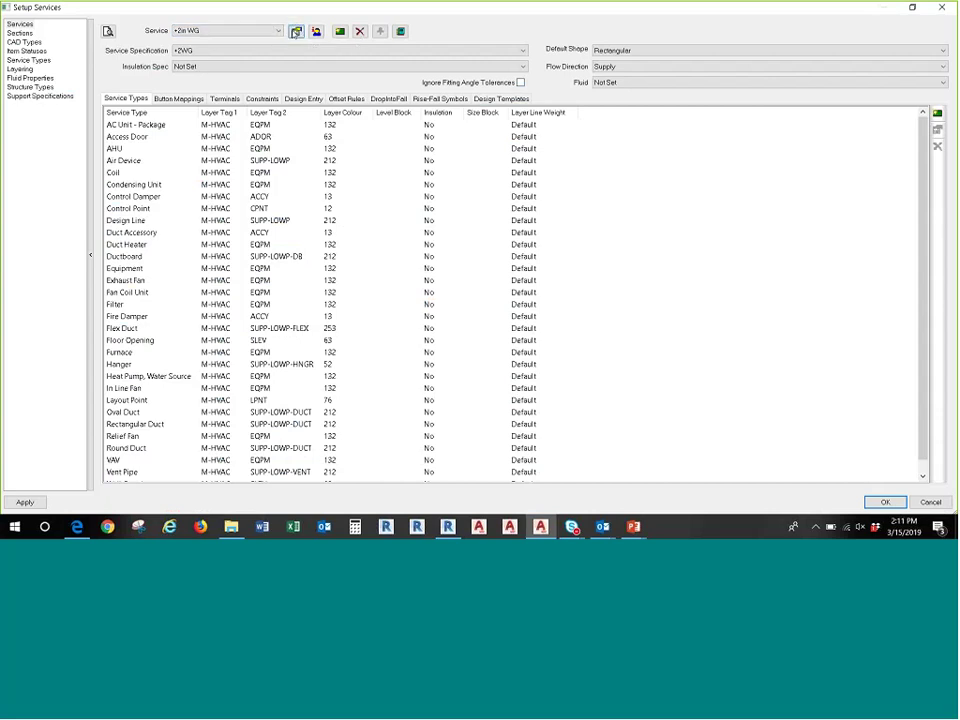
- Check the +2in WG service's template settings and abbreviation, and leave them without changes
click(296, 32)
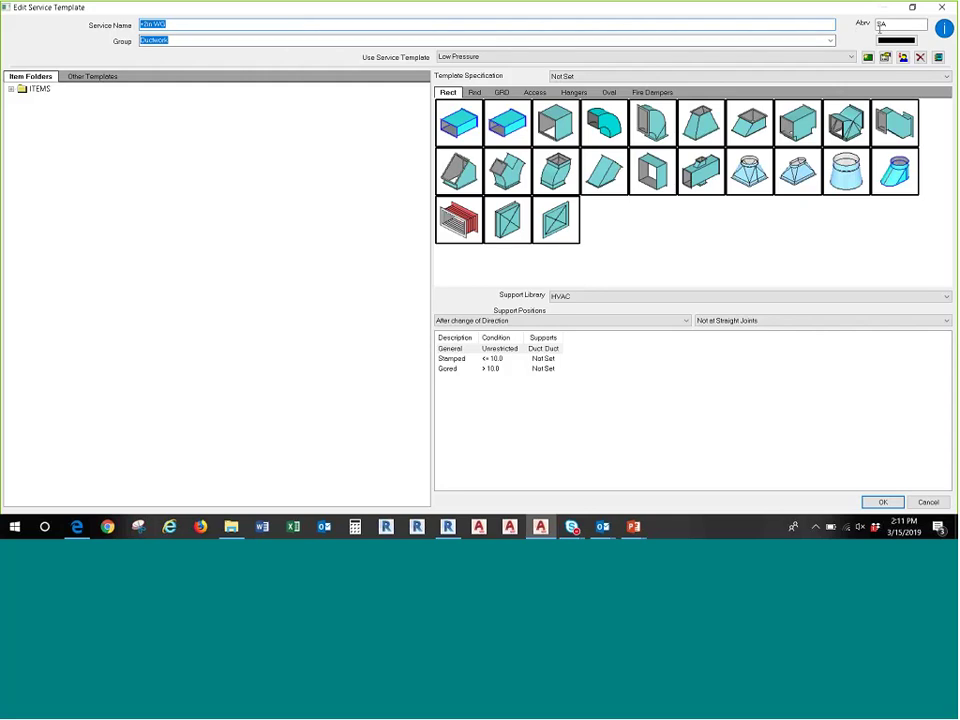
click(889, 24)
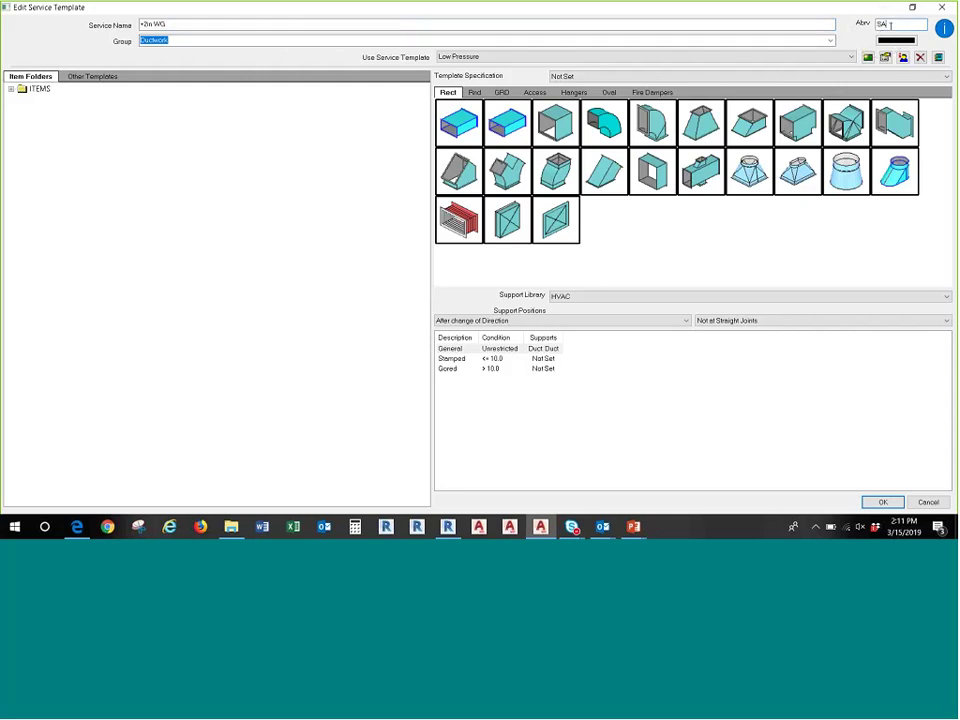
drag(889, 24, 871, 27)
click(927, 502)
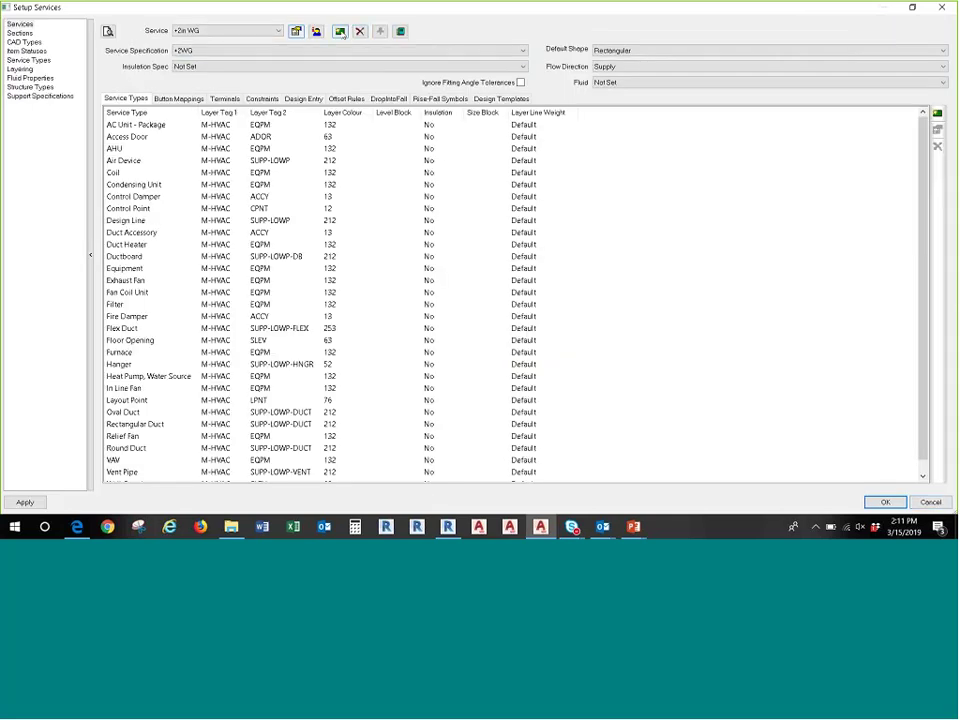
- Create a copy of the +2in WG service named "Supply Air +2in WG"
click(340, 32)
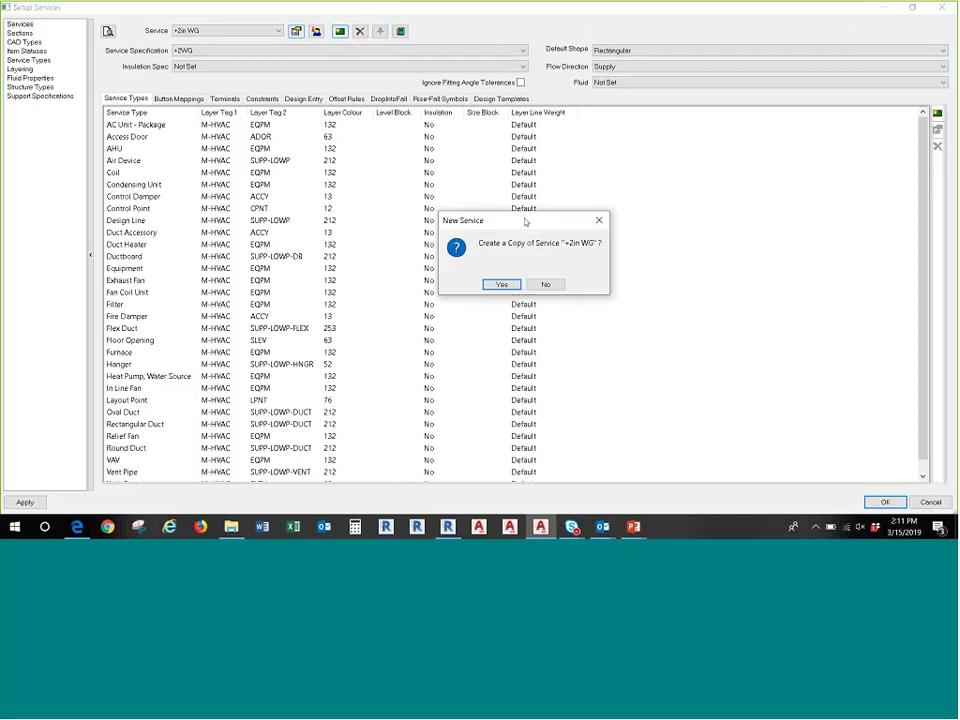
click(501, 285)
click(502, 285)
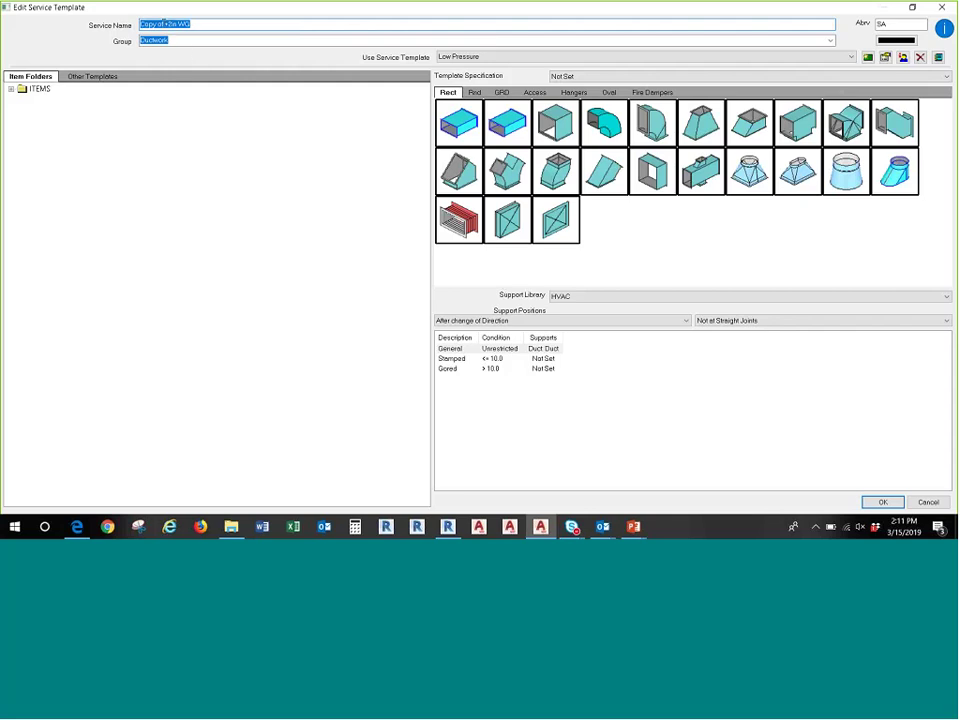
drag(164, 24, 110, 22)
text(Supply Air)
click(448, 58)
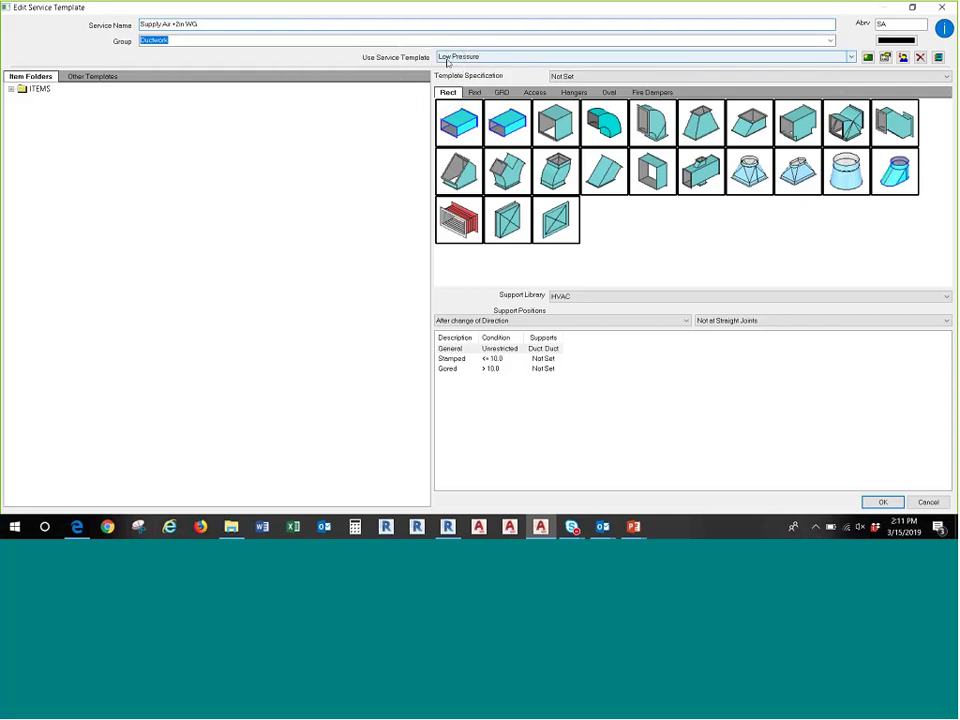
click(894, 25)
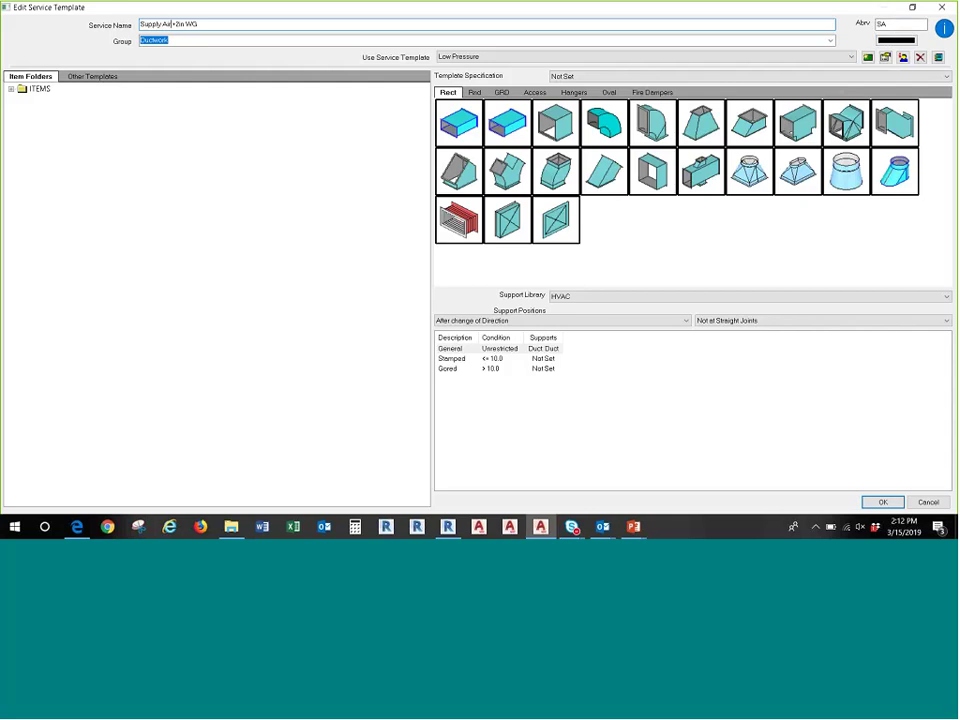
click(882, 501)
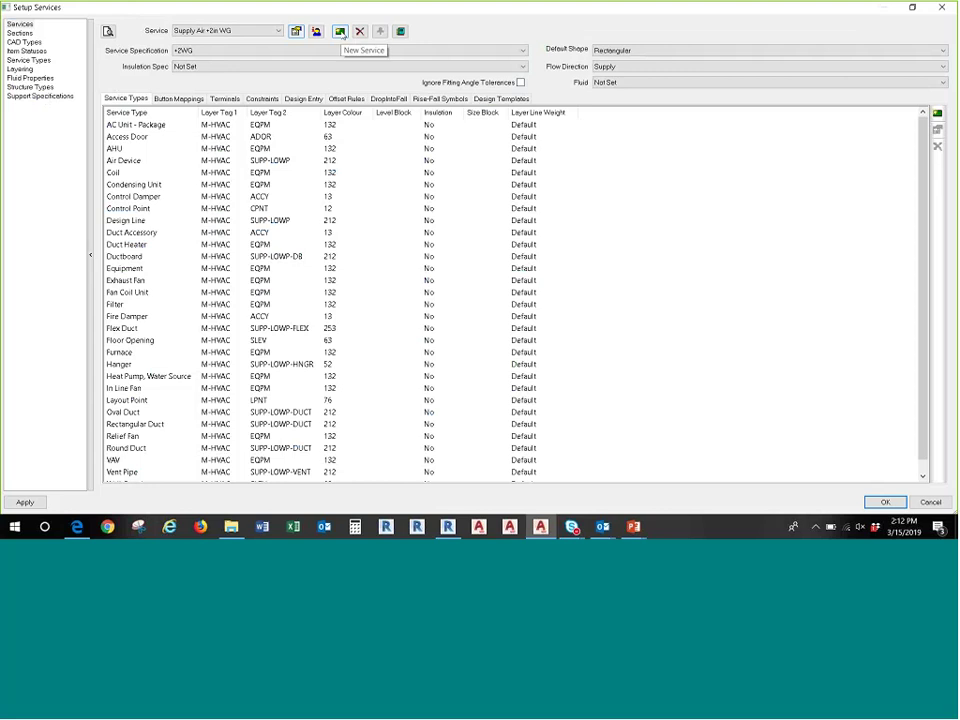
- Duplicate the Supply Air +2in WG service and name the copy "Supply Air +4in WG"
click(341, 32)
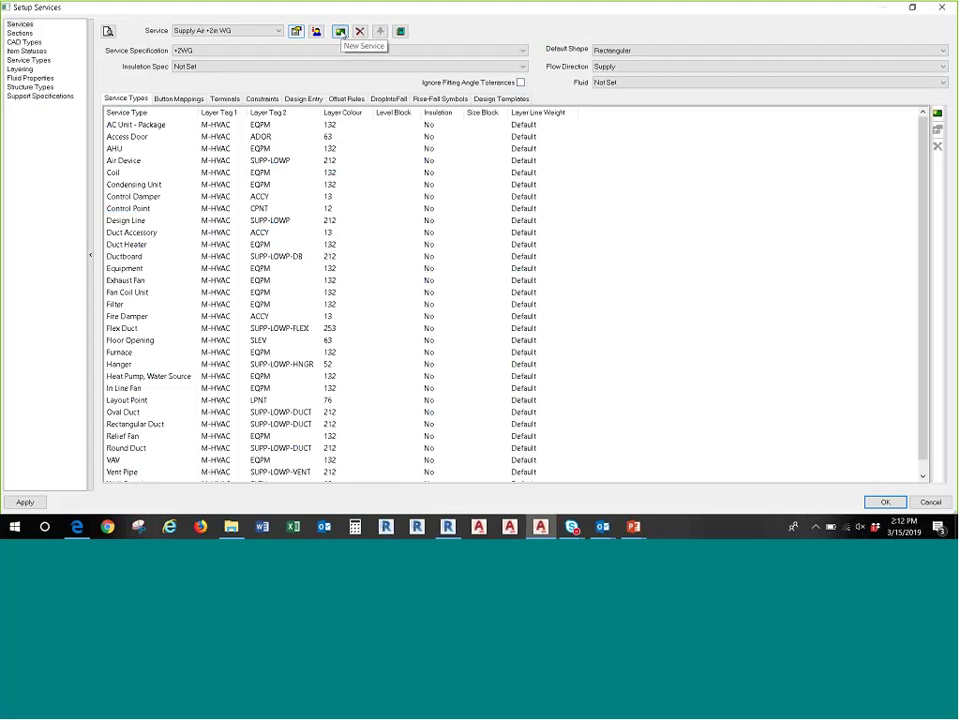
click(511, 288)
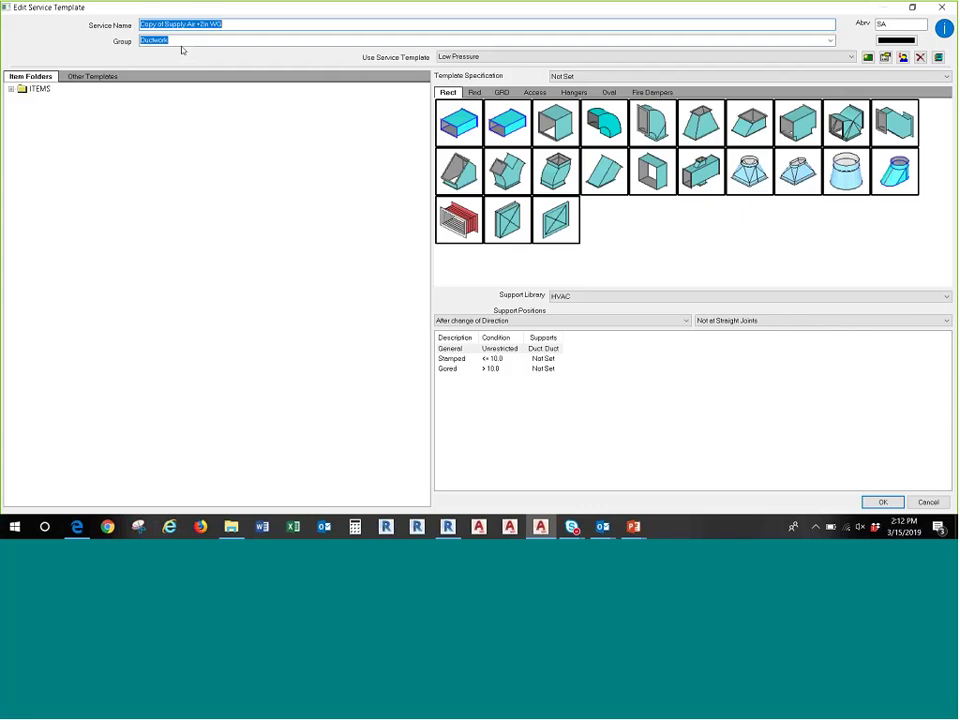
drag(164, 24, 140, 24)
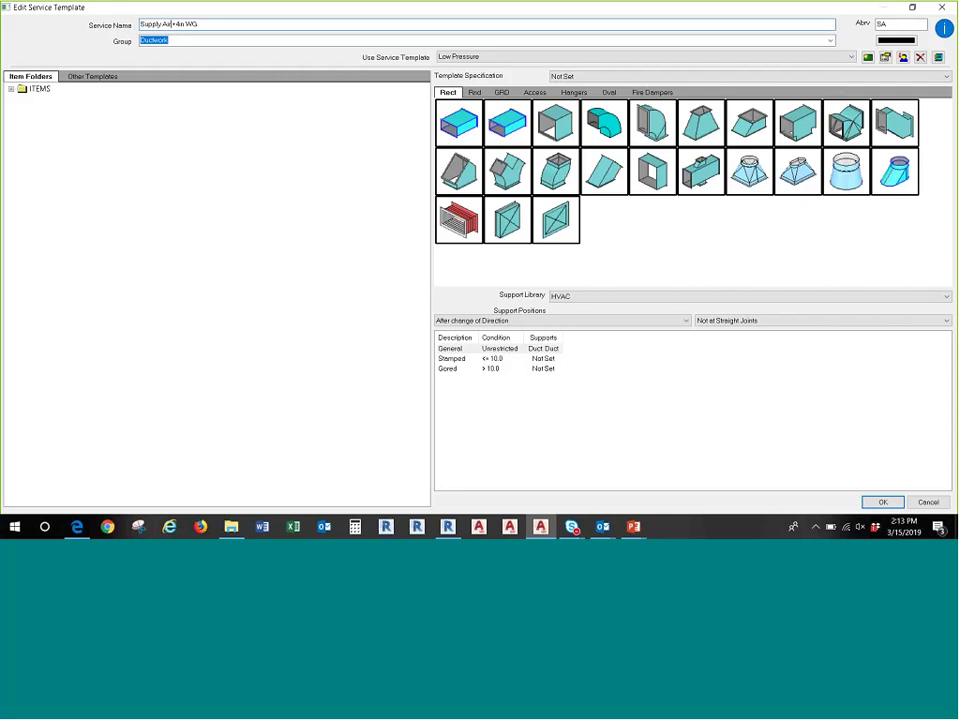
- Look through the Low Pressure template's round, GRD, access, hanger and rectangular fitting groups
click(474, 92)
click(501, 92)
click(534, 92)
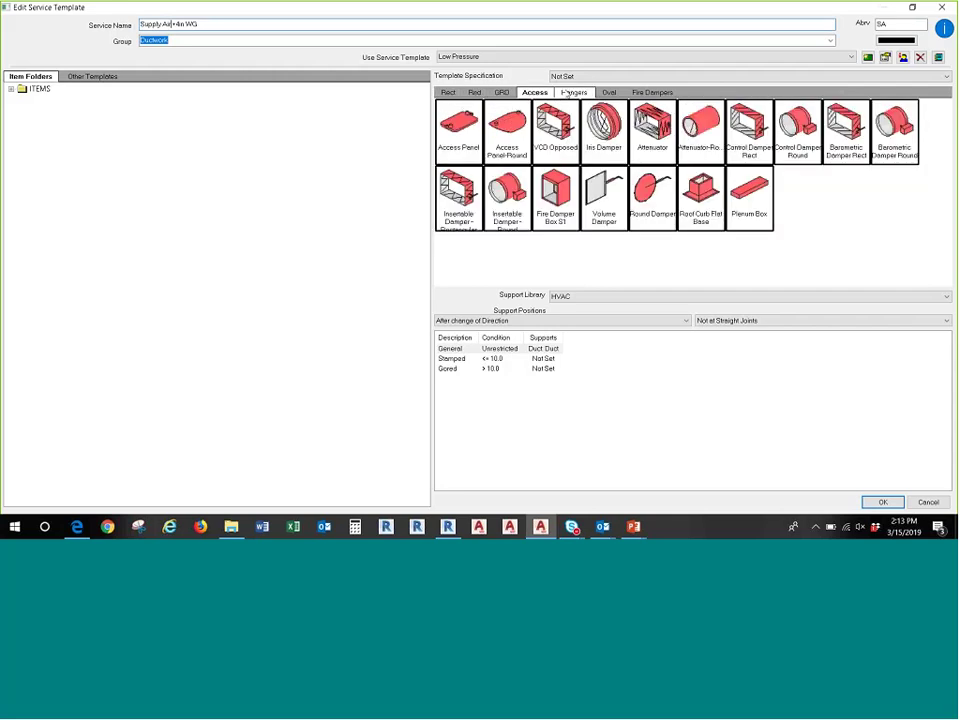
click(572, 92)
click(448, 94)
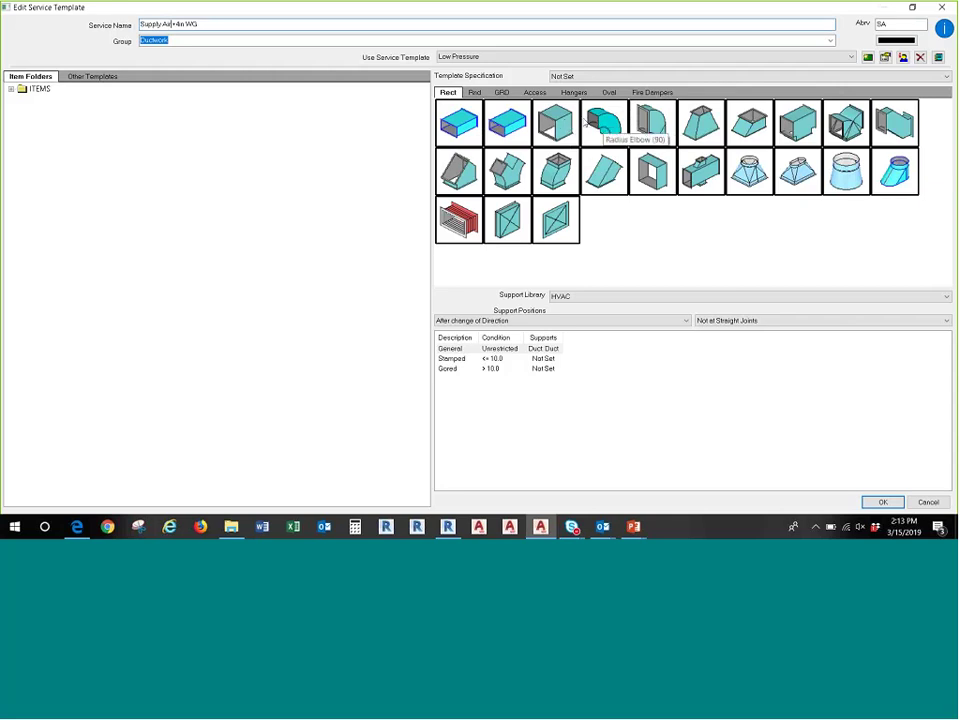
- Copy the Low Pressure service template and rename the copy "Medium Pressure"
click(463, 57)
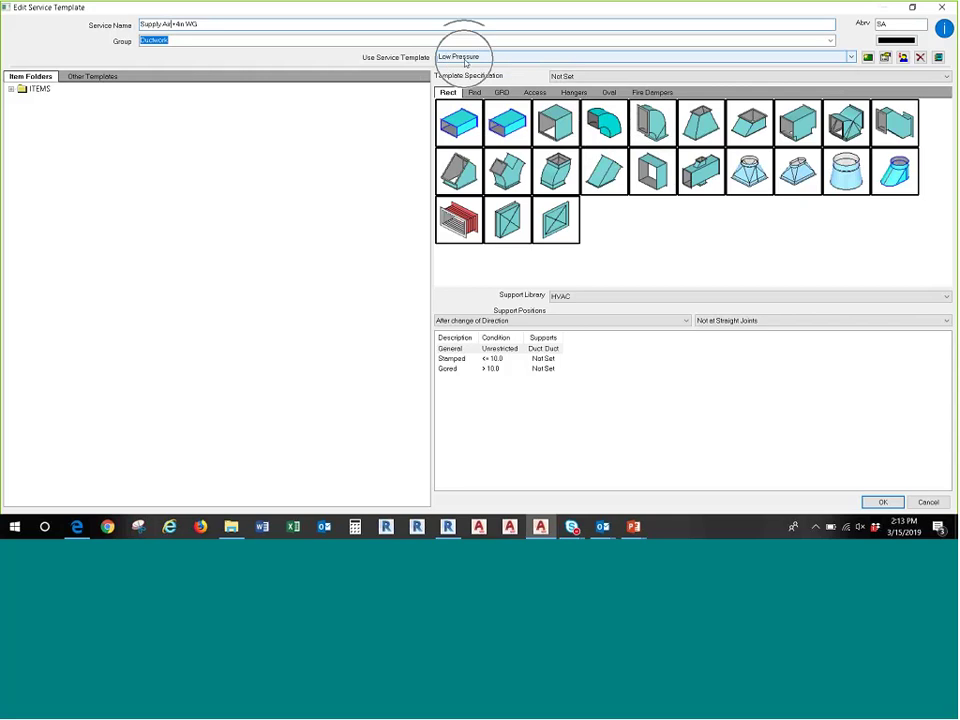
click(868, 58)
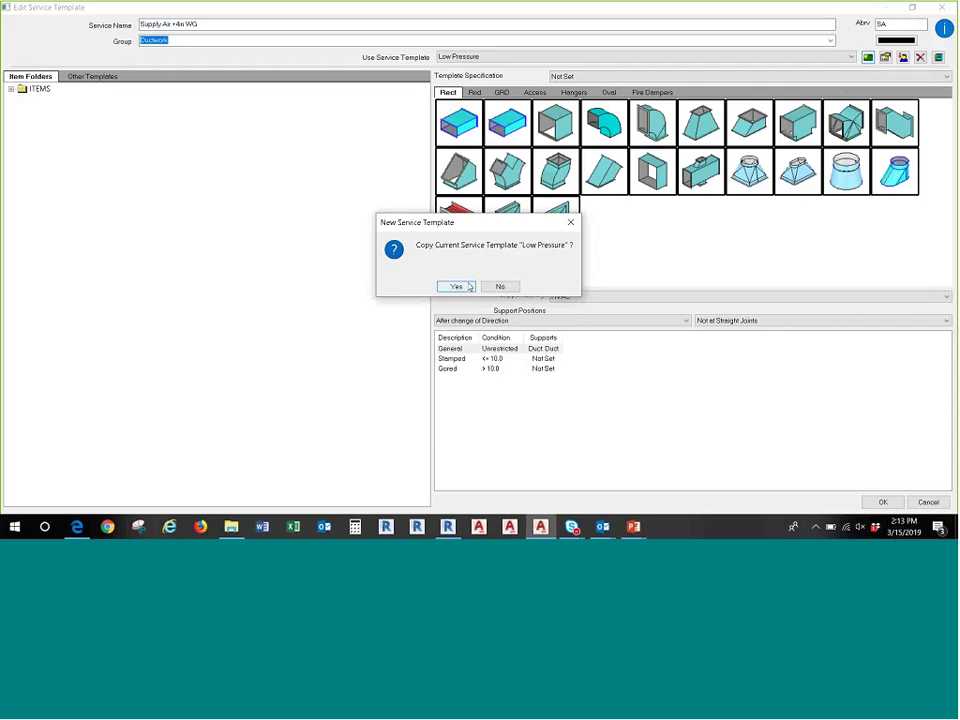
click(466, 286)
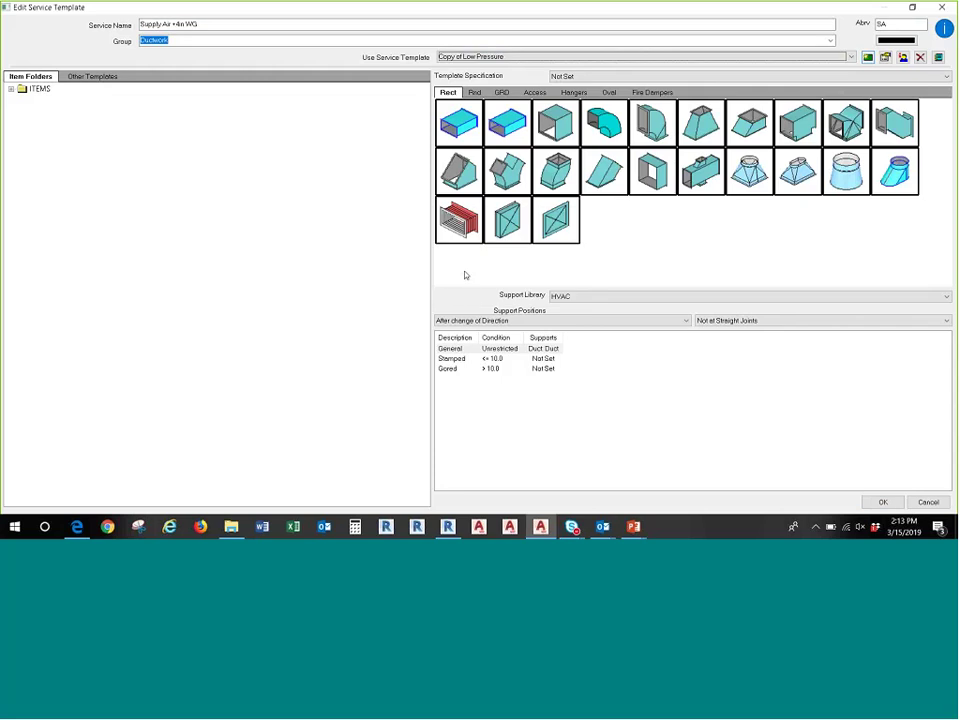
key(ctrl)
click(887, 59)
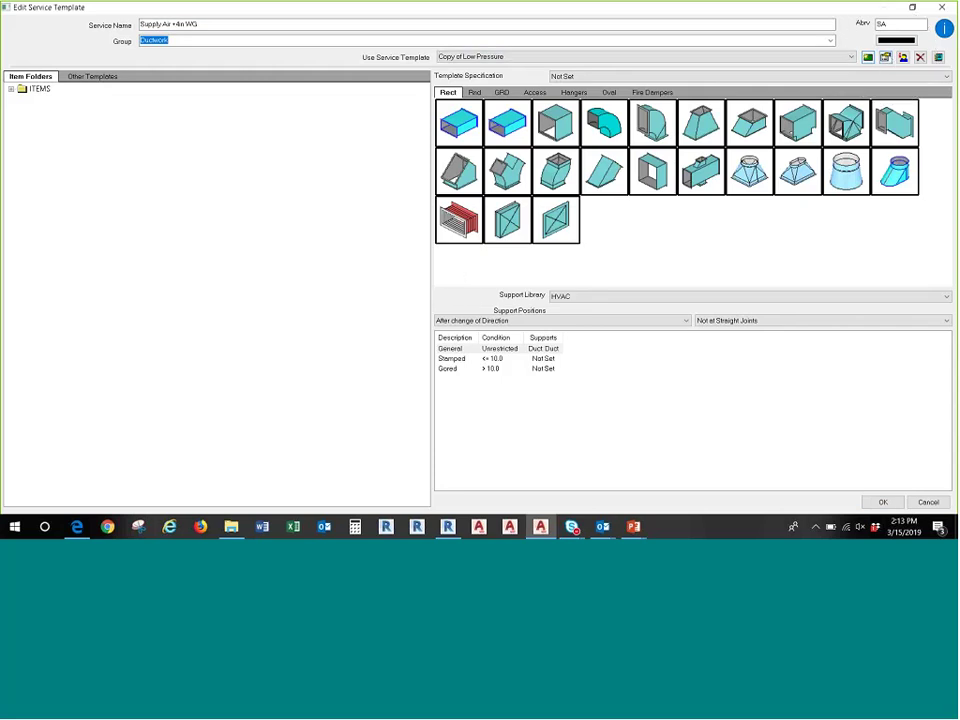
click(541, 149)
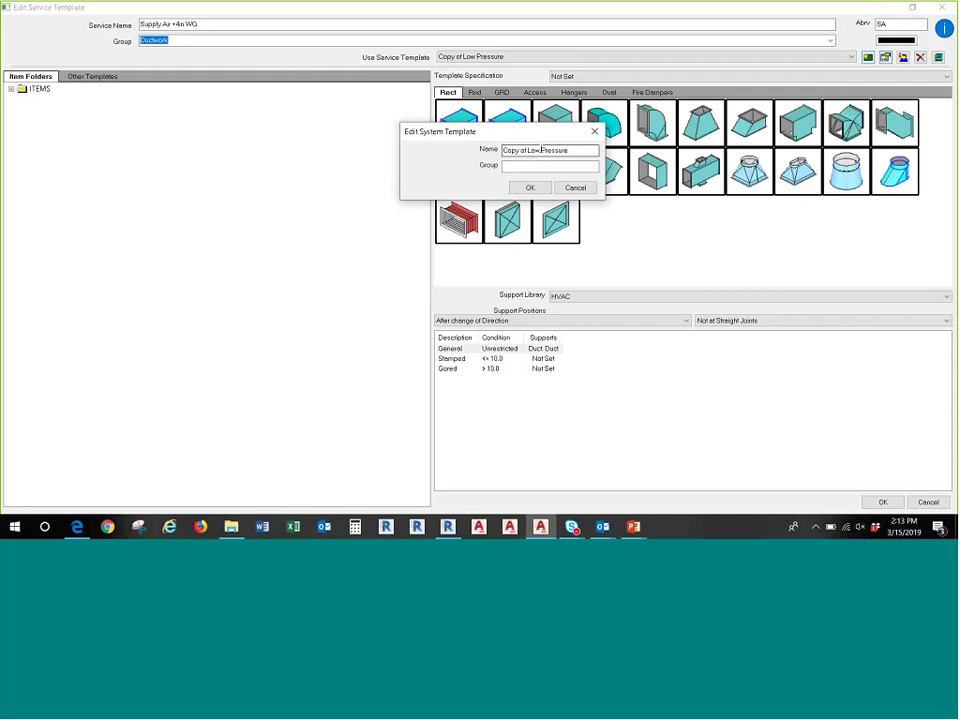
drag(541, 149, 469, 156)
text(Medium)
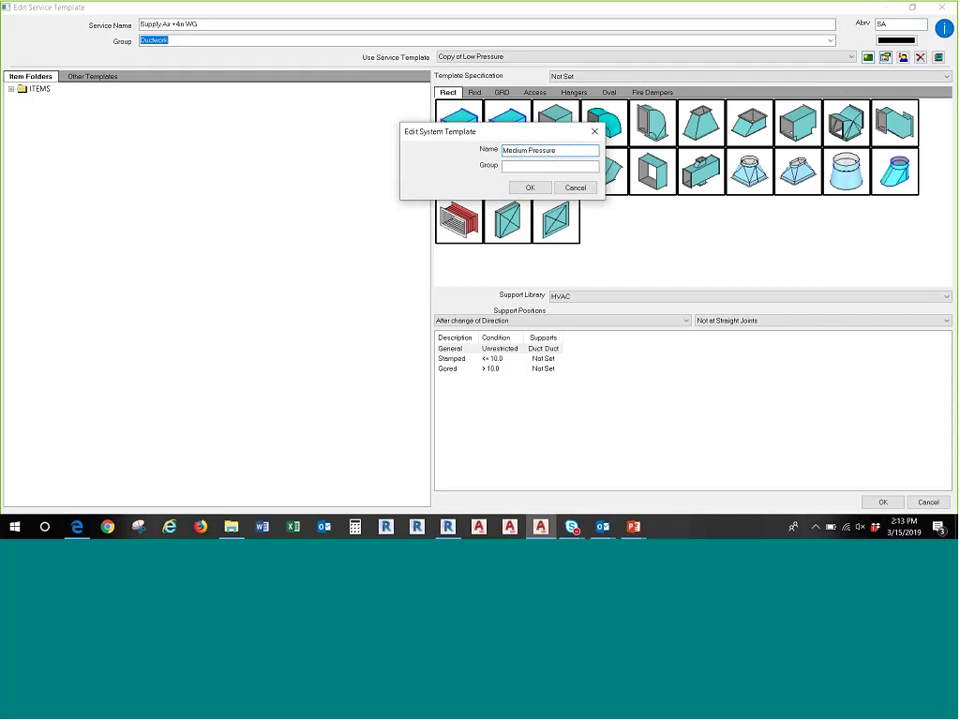
click(521, 188)
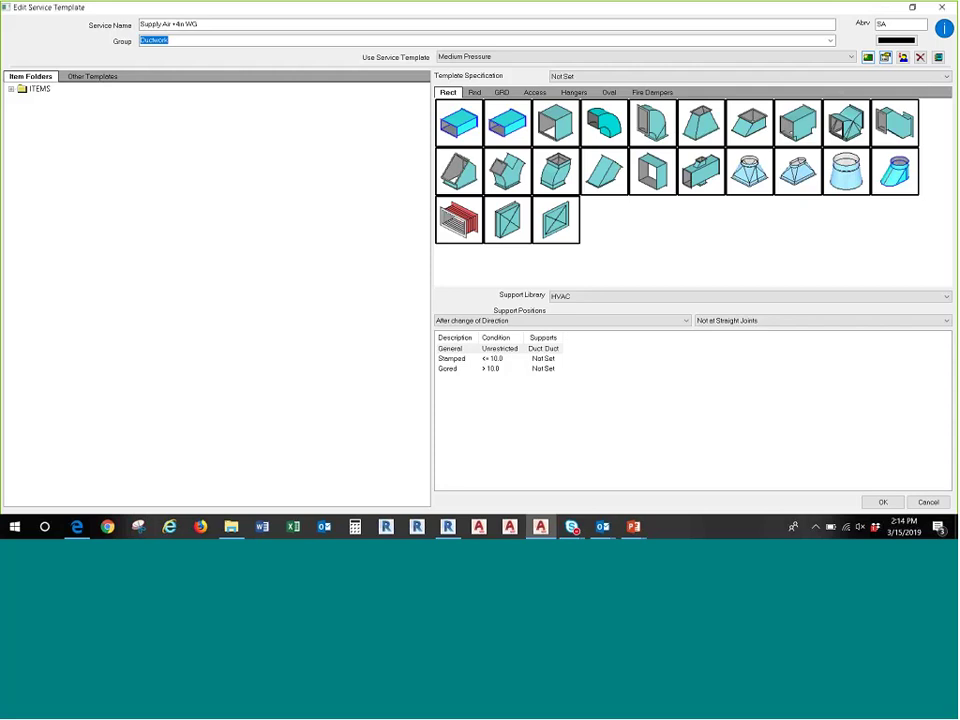
- Place the 90-degree radius elbow third among the Medium Pressure template's rectangular fittings and delete the Breeches button
click(604, 124)
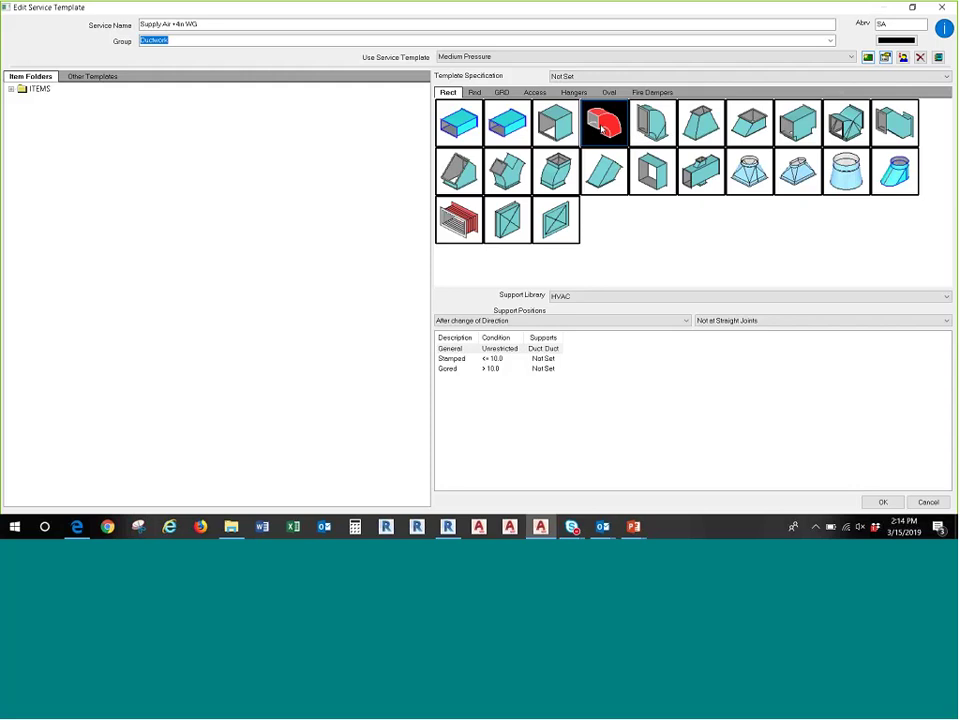
drag(604, 124, 541, 122)
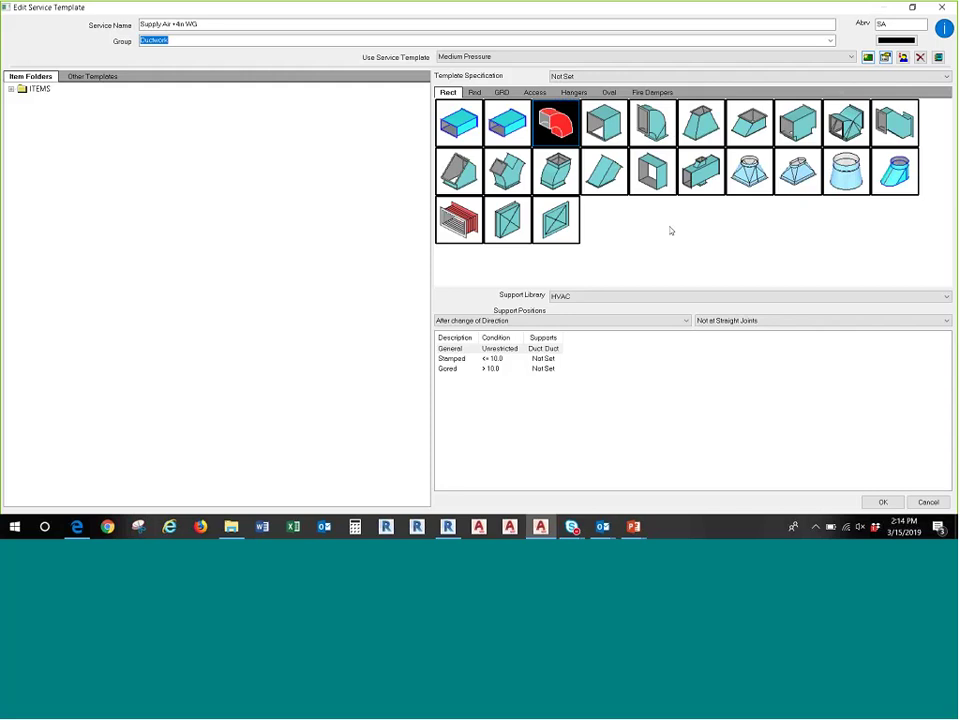
right_click(559, 170)
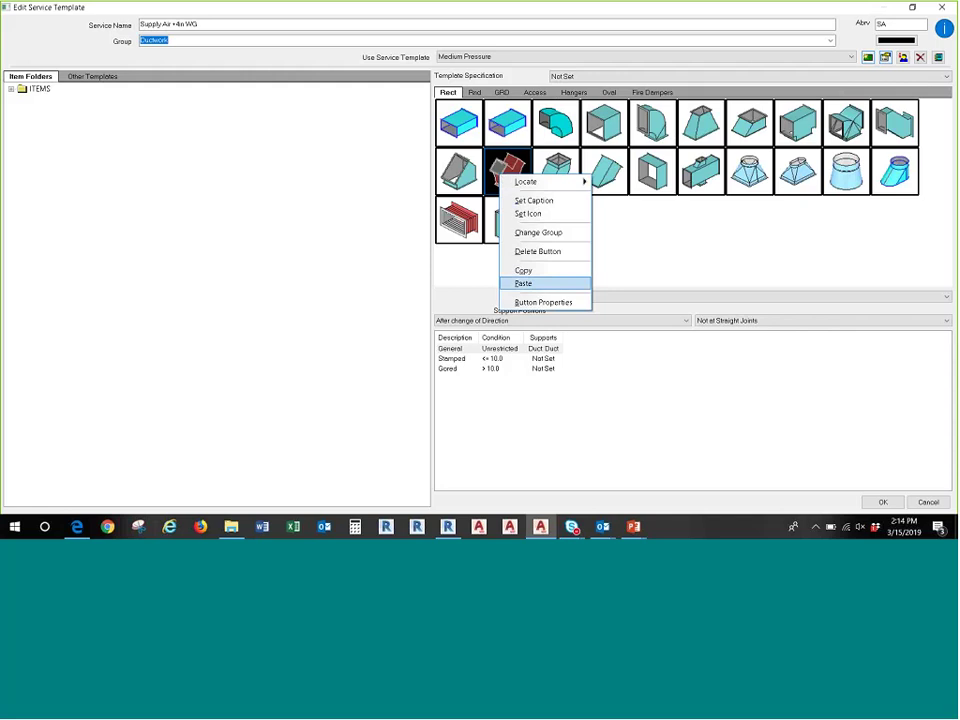
click(537, 251)
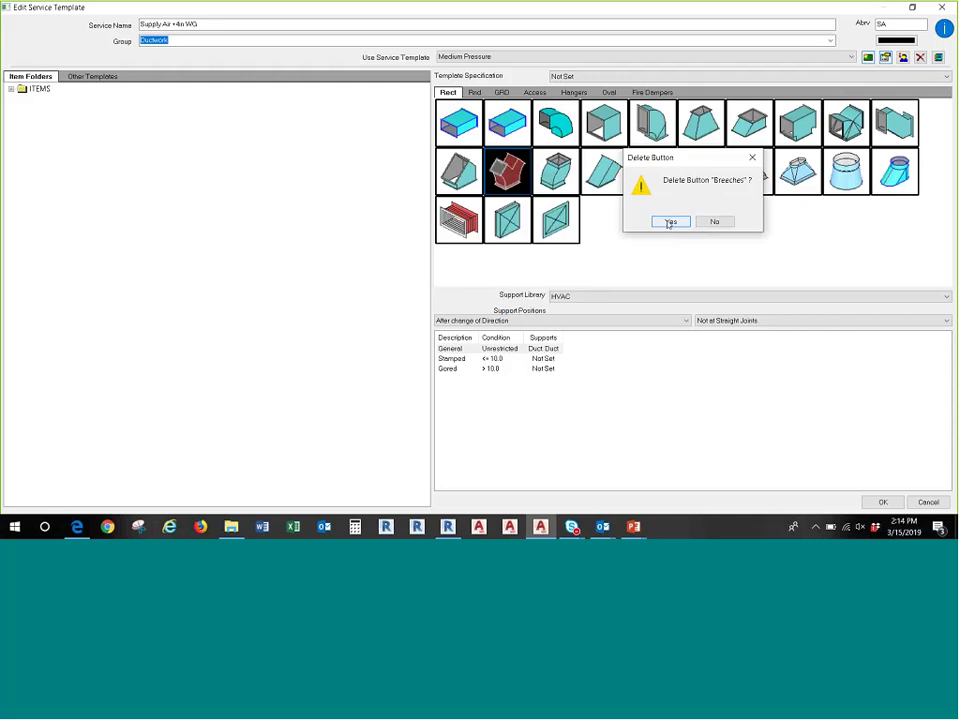
click(670, 222)
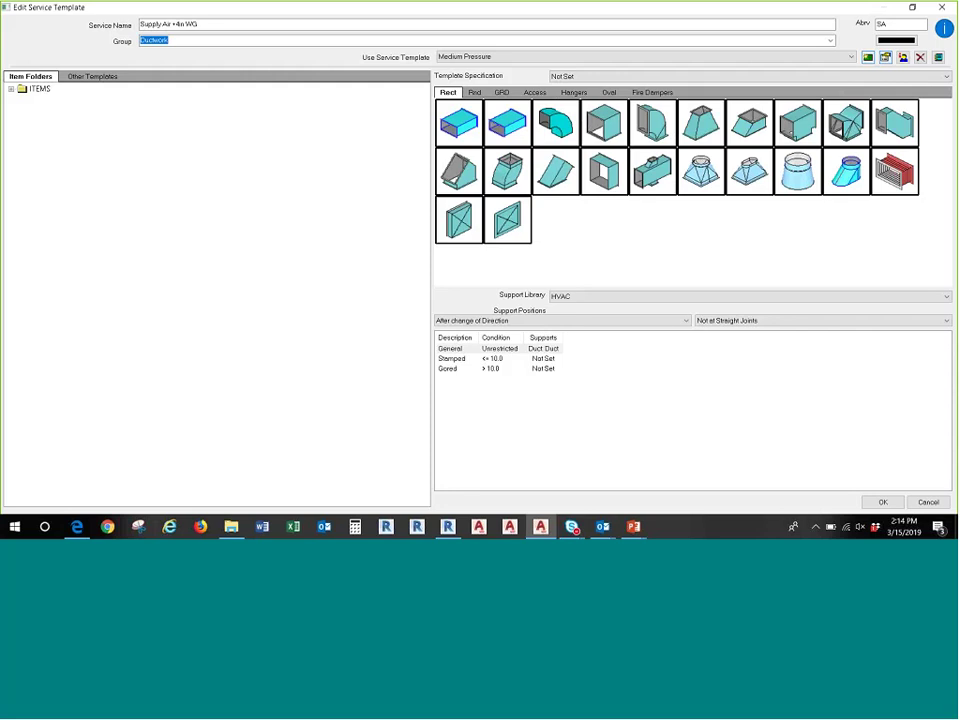
- Save the Supply Air +4in WG service and the service setup, and list the available ductwork services
click(180, 24)
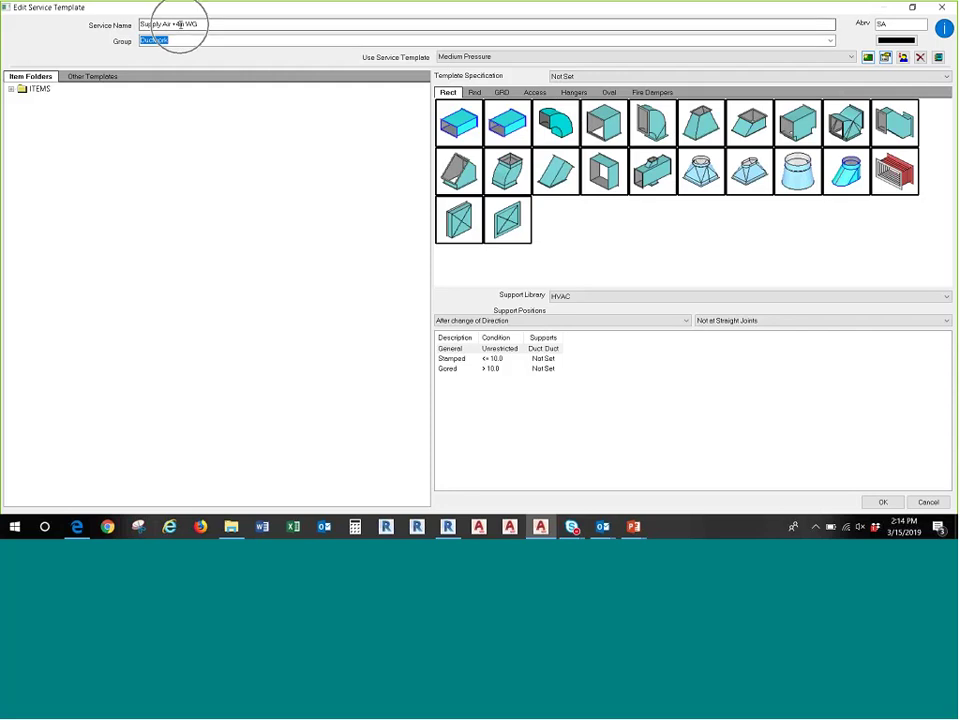
double_click(180, 24)
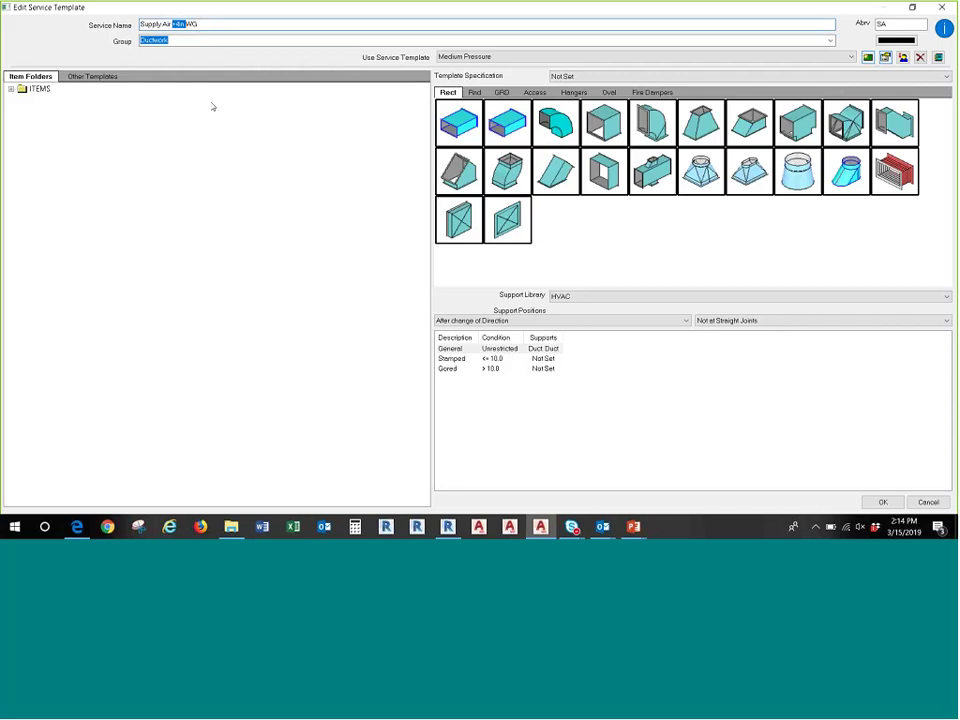
click(10, 90)
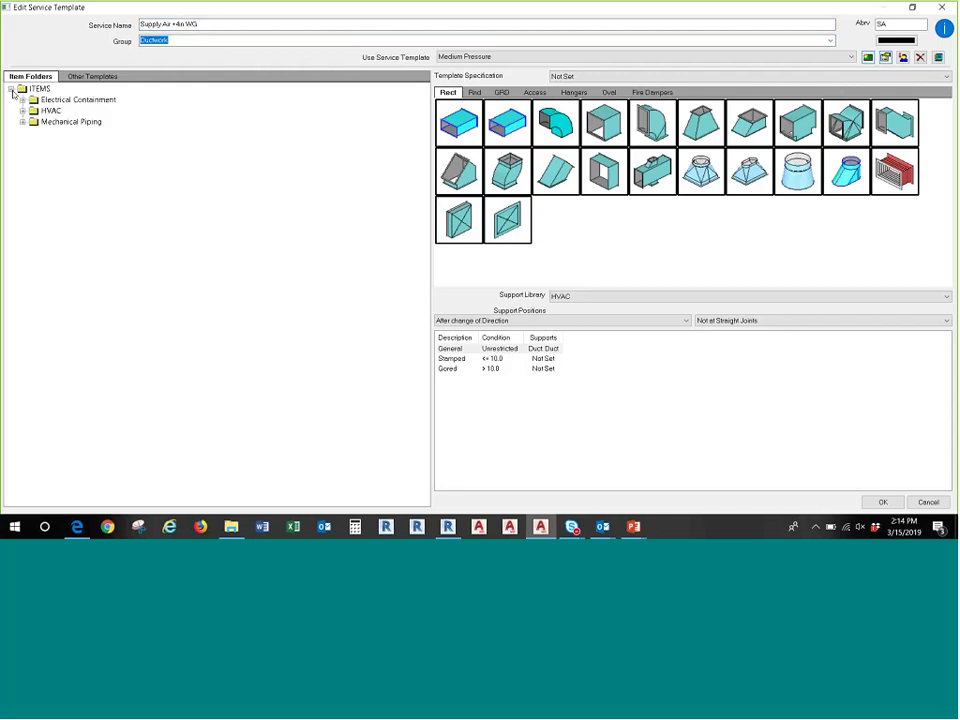
click(882, 503)
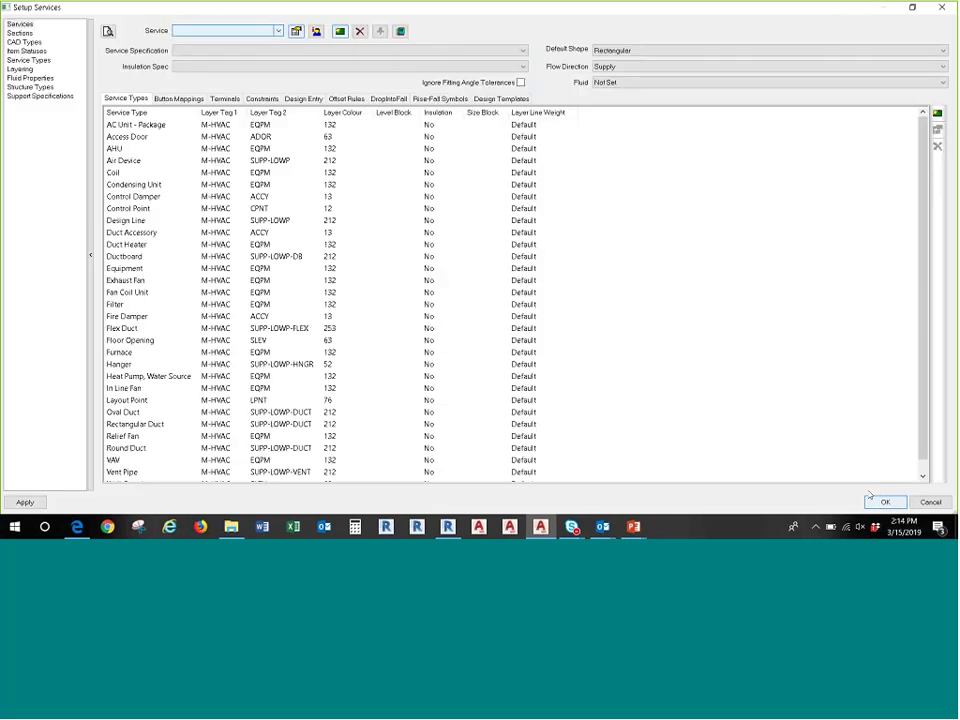
click(880, 501)
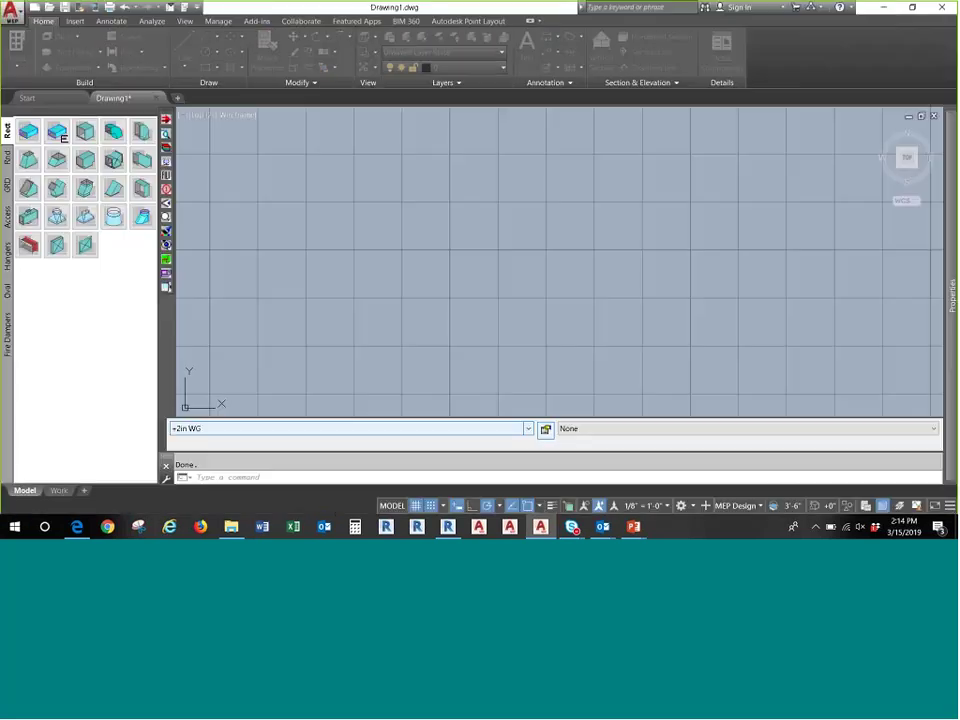
click(528, 428)
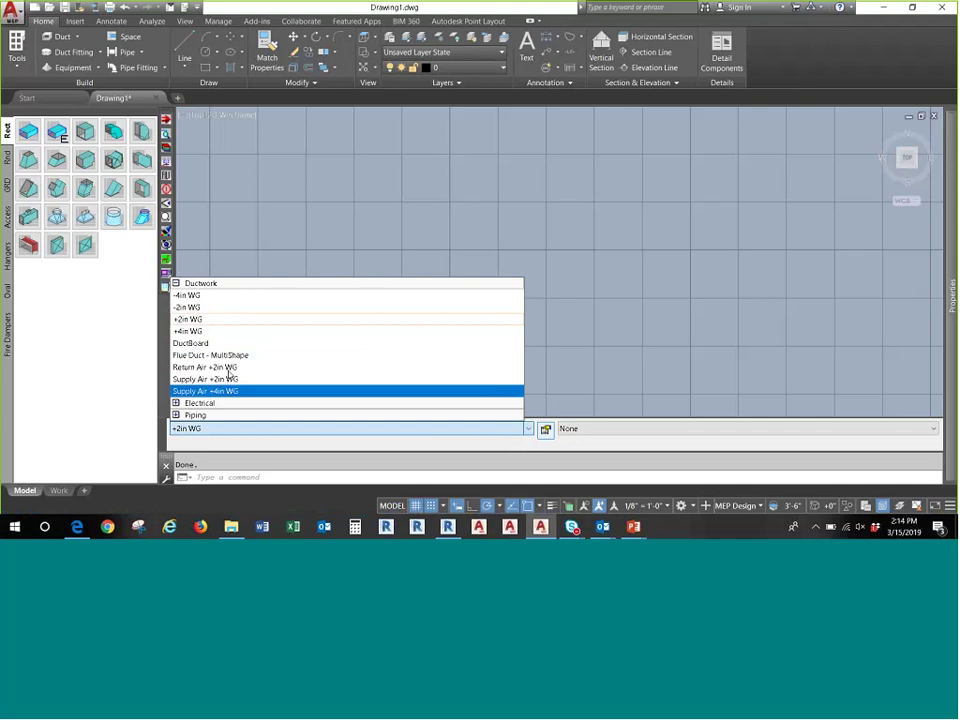
- Switch to the Copper Soldered piping service, examine its service template and abbreviation, and leave the template unchanged
click(176, 415)
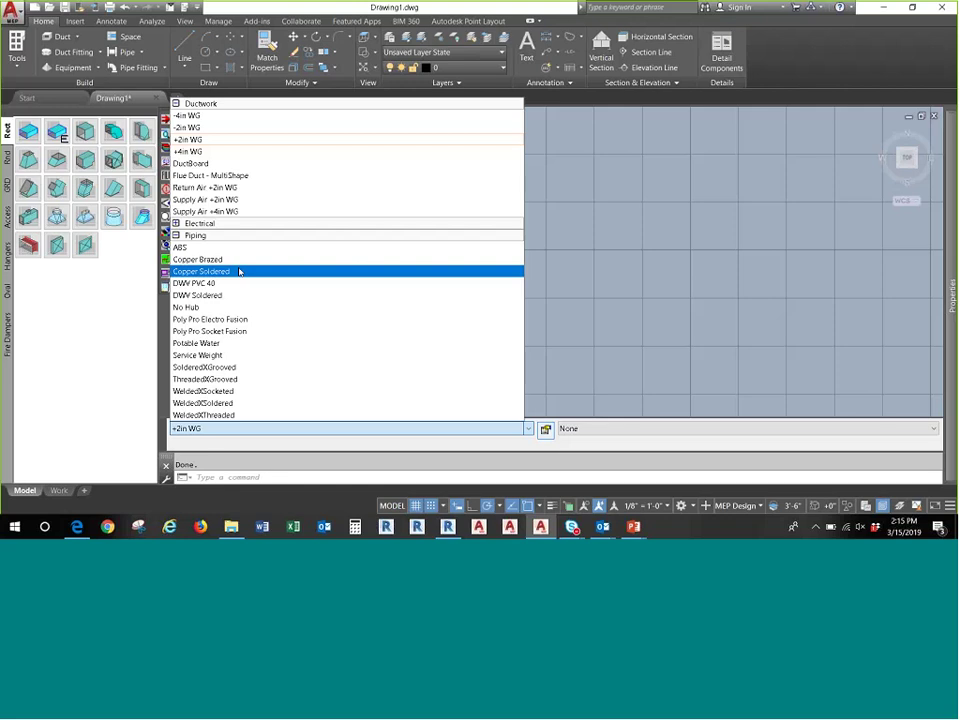
click(239, 271)
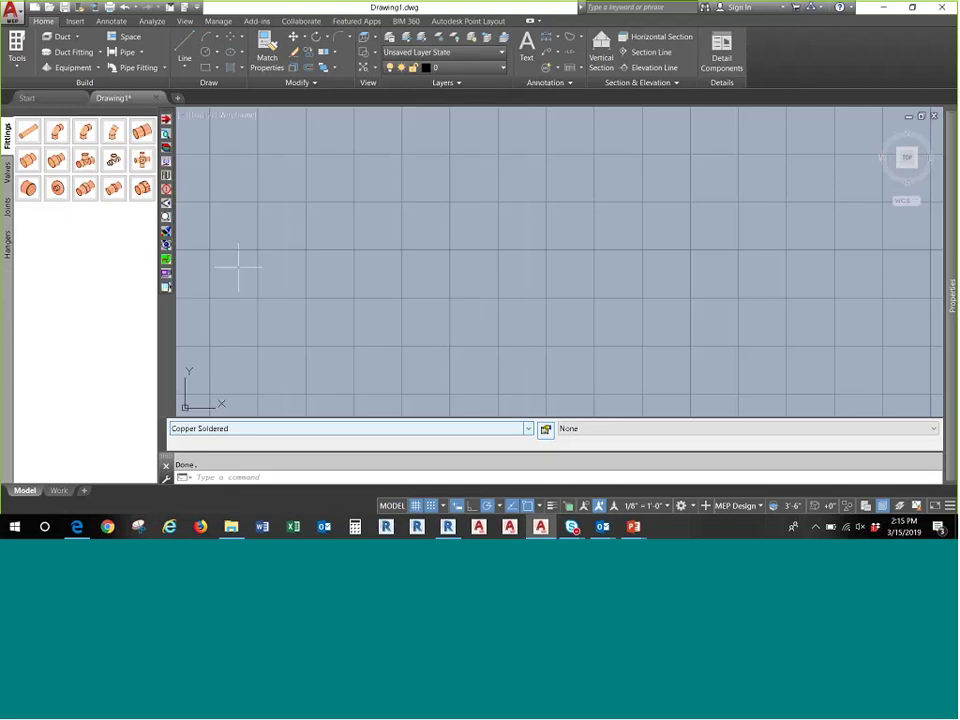
click(545, 430)
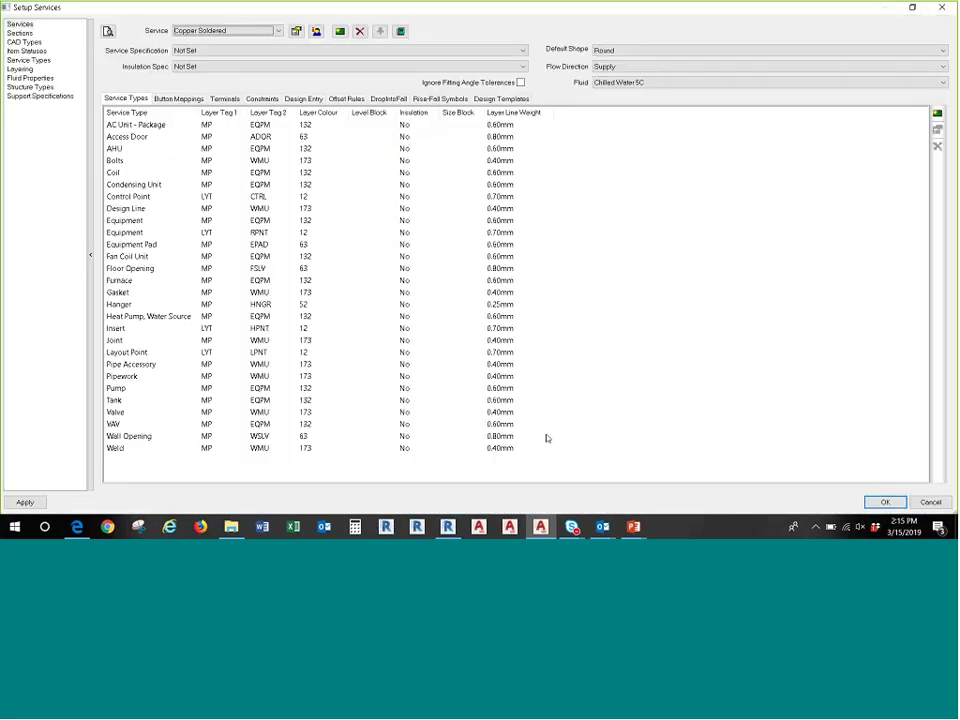
click(296, 31)
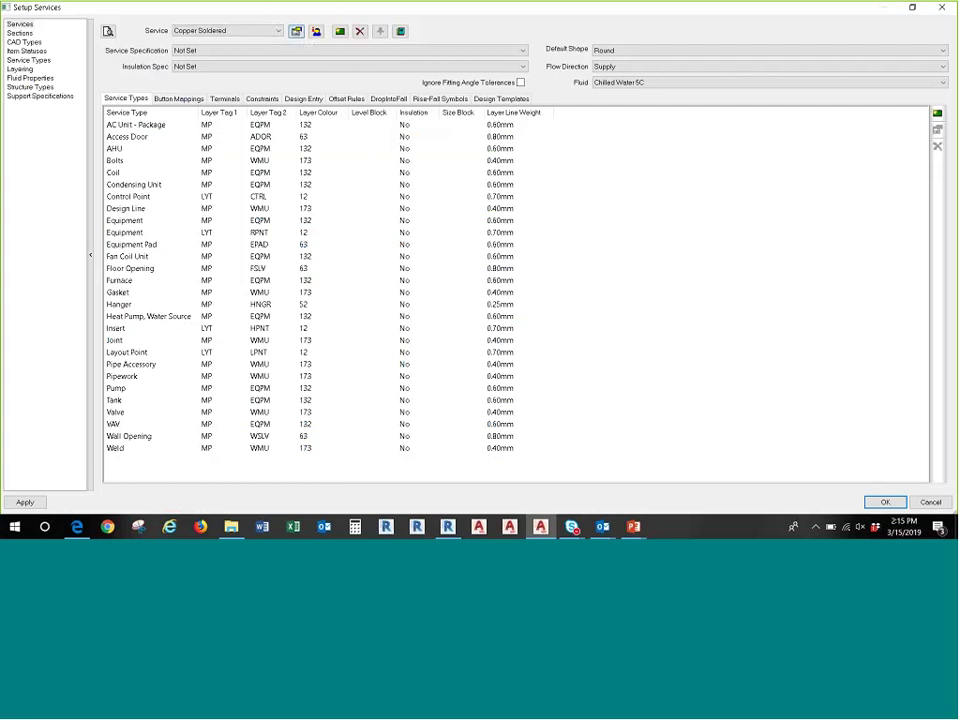
click(884, 24)
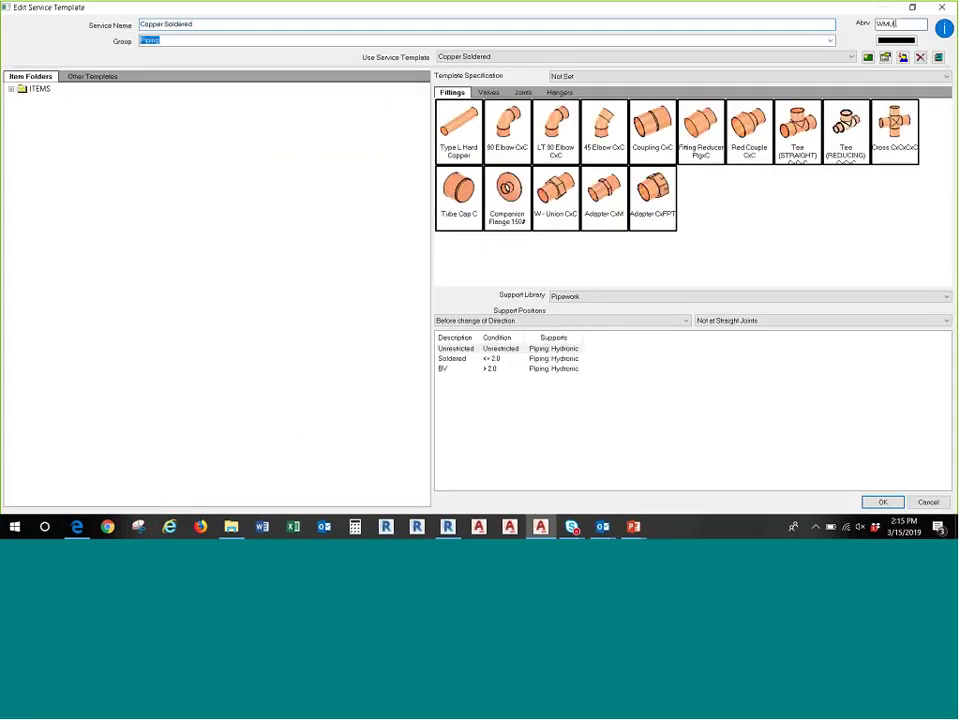
double_click(884, 24)
click(897, 22)
drag(897, 22, 879, 25)
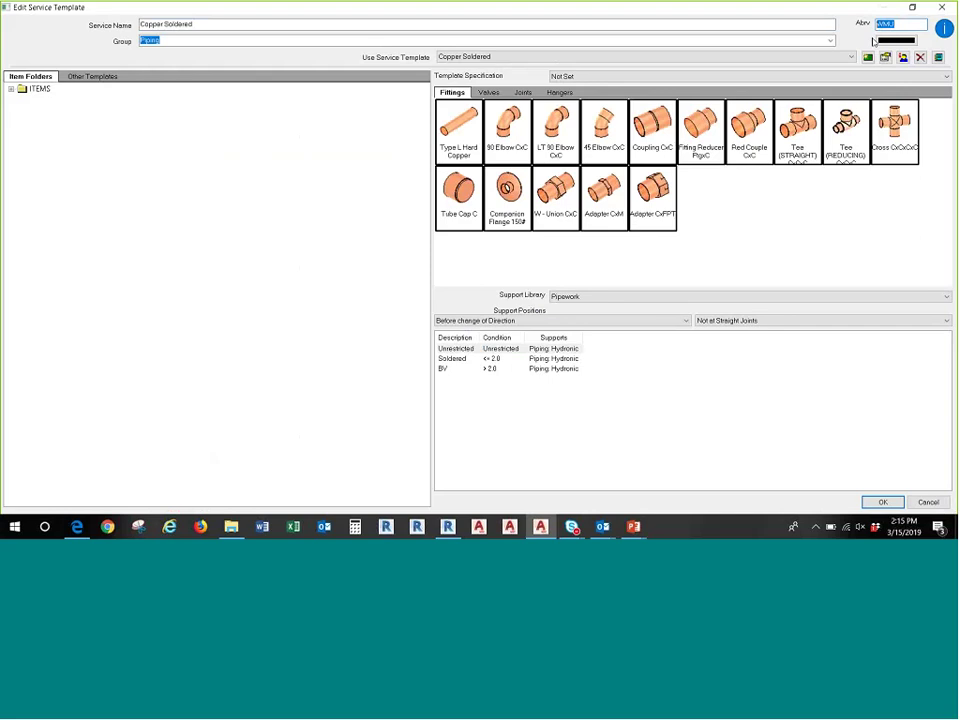
click(928, 502)
click(885, 502)
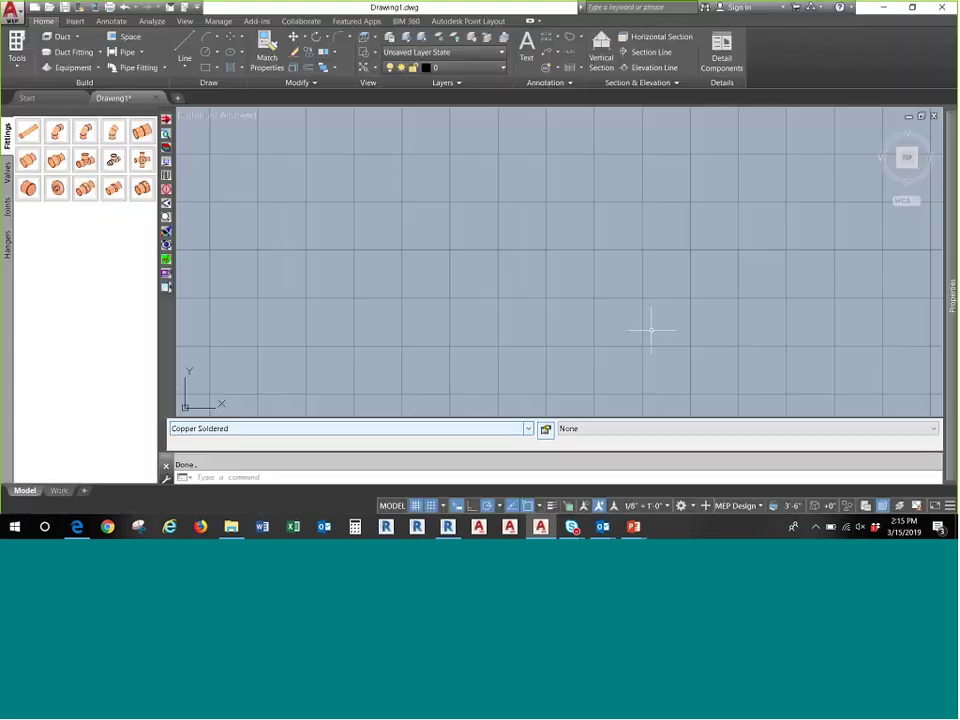
- Compare the rectangular fittings of the Supply Air +2in WG and Supply Air +4in WG services, leaving Supply Air +4in WG active
click(494, 429)
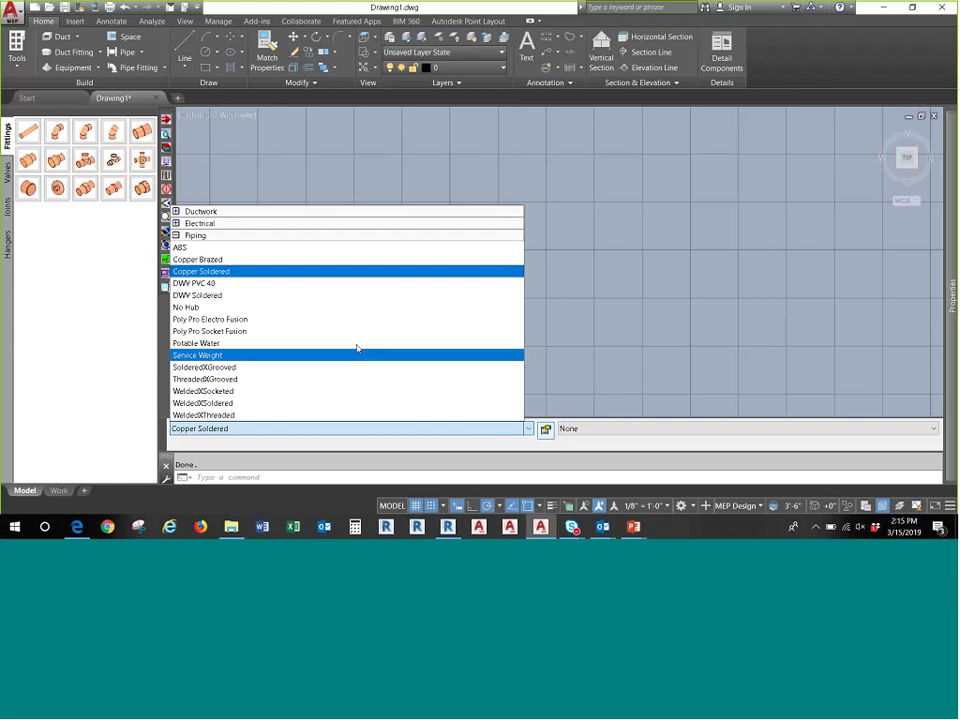
click(176, 211)
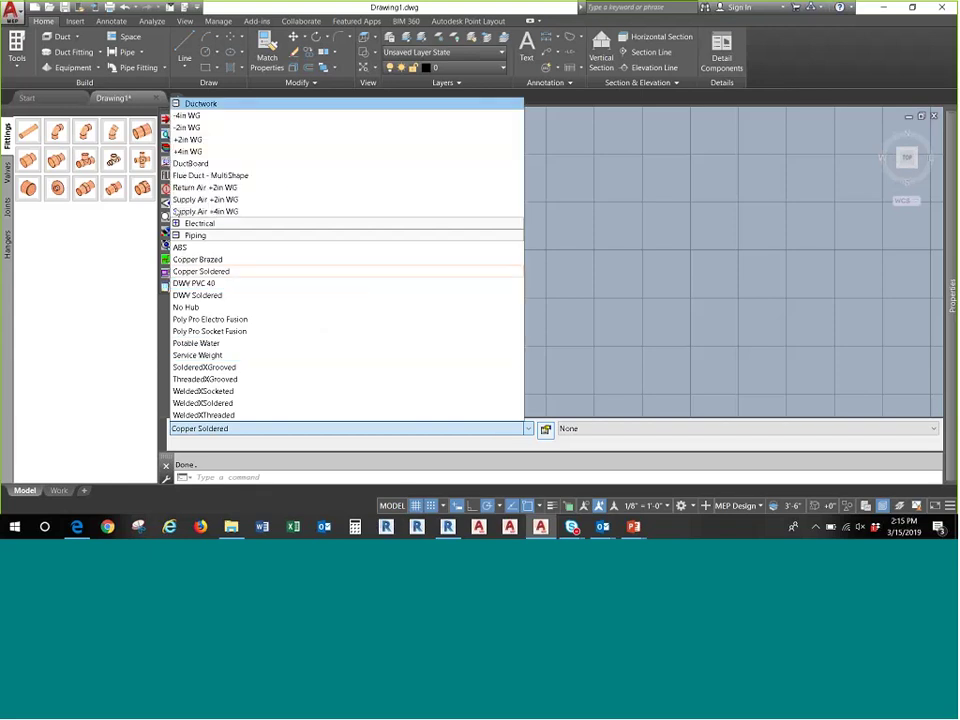
click(190, 199)
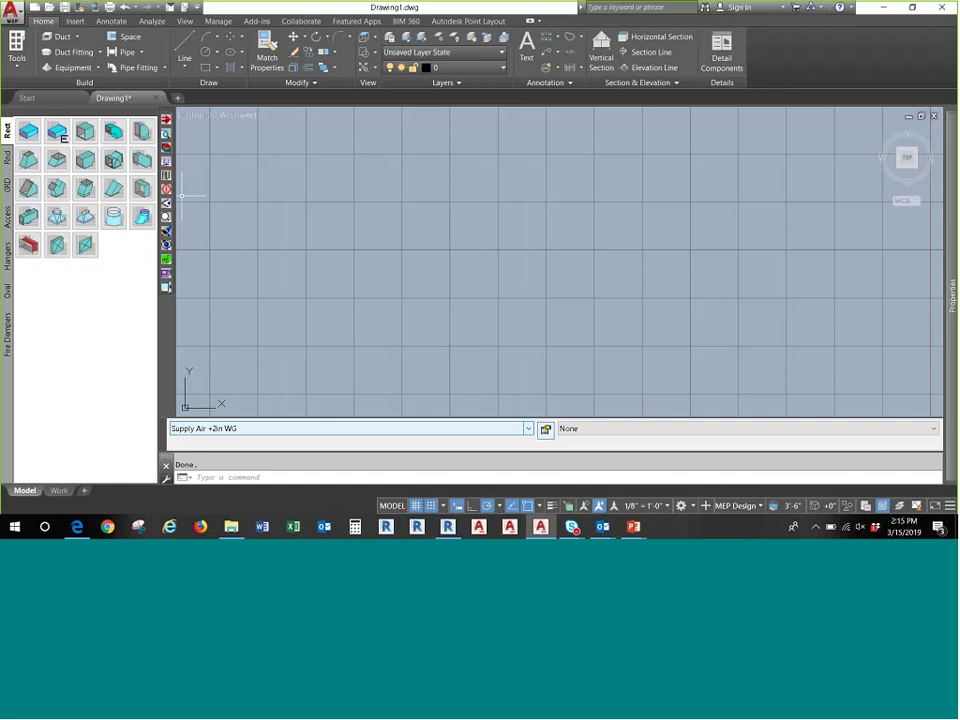
click(269, 429)
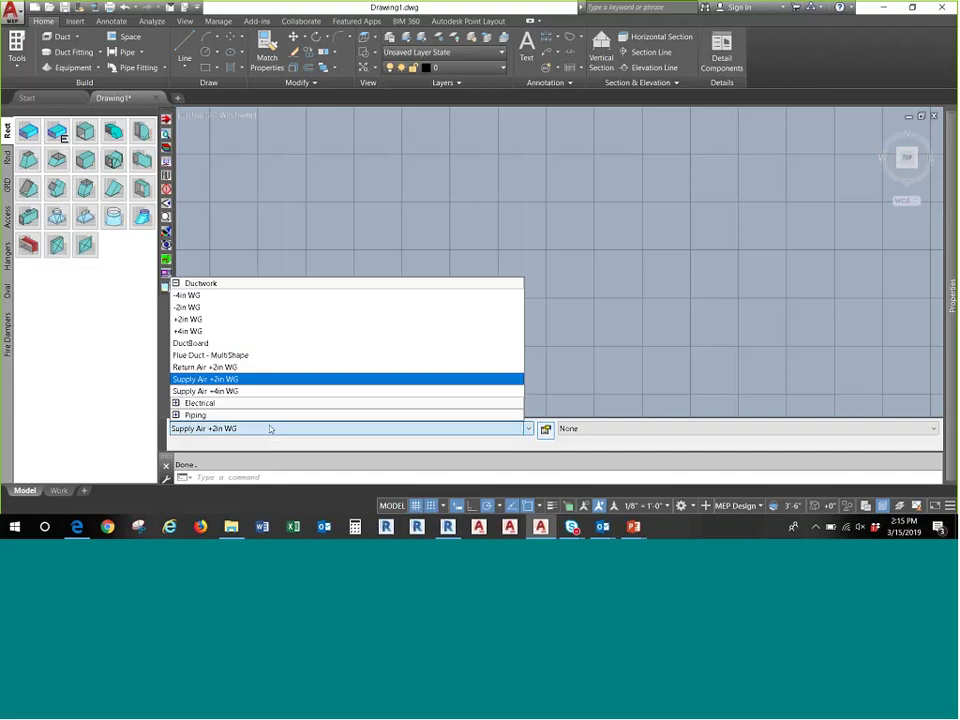
click(240, 391)
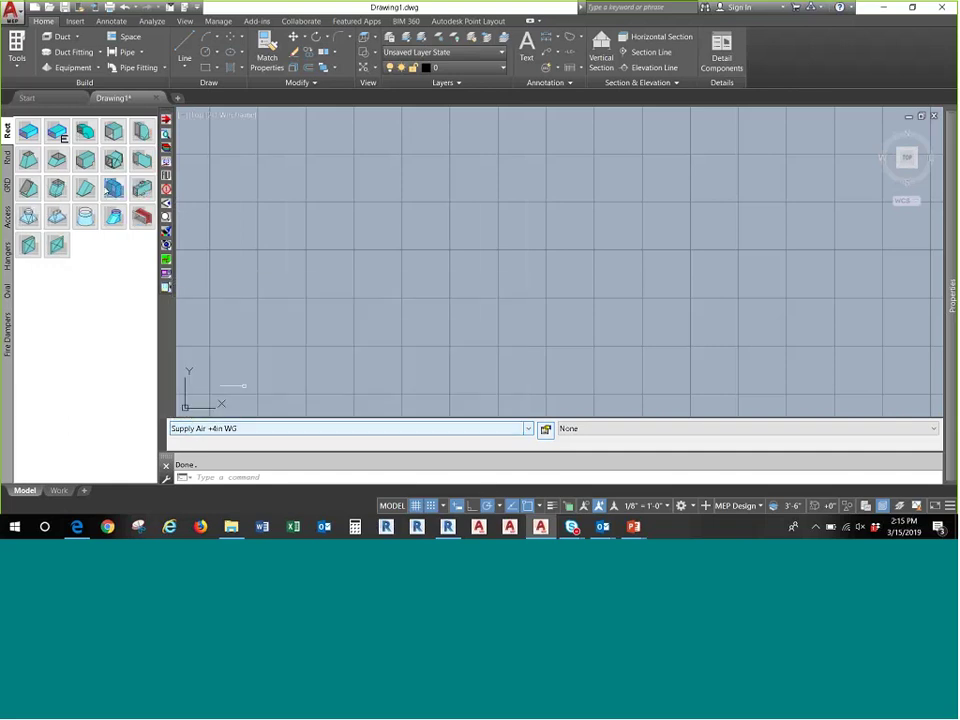
click(87, 133)
right_click(421, 216)
mouse_move(516, 260)
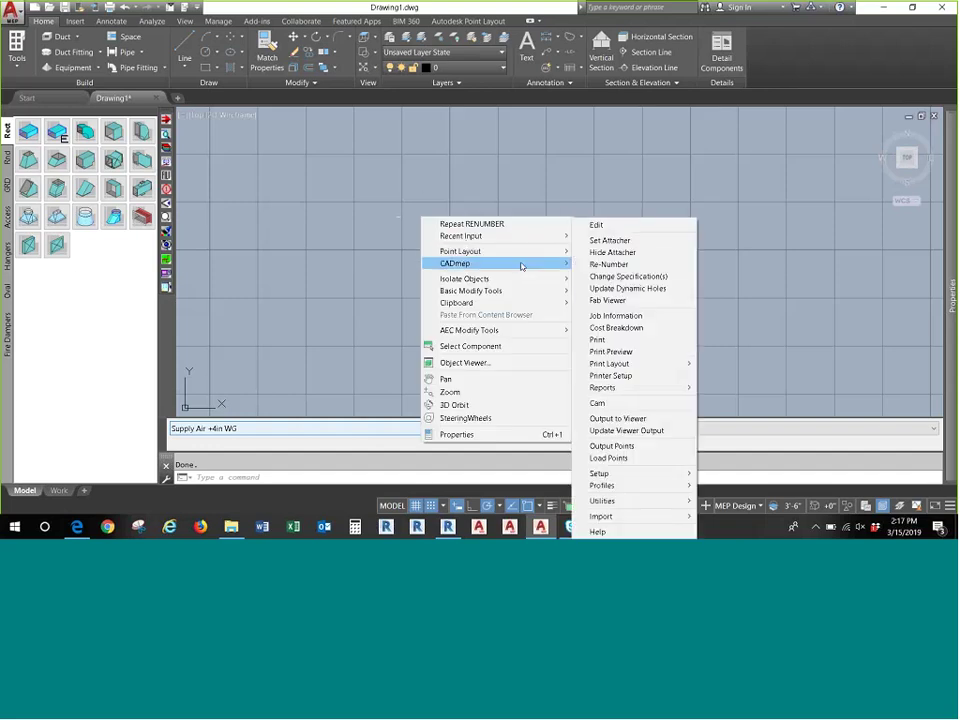
mouse_move(636, 501)
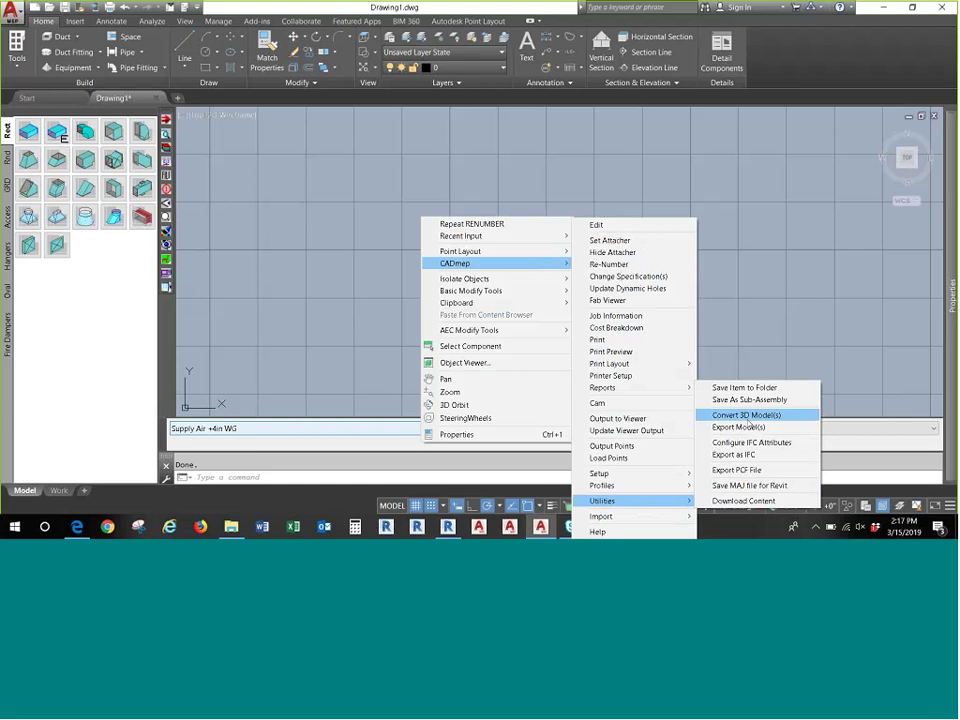
click(368, 170)
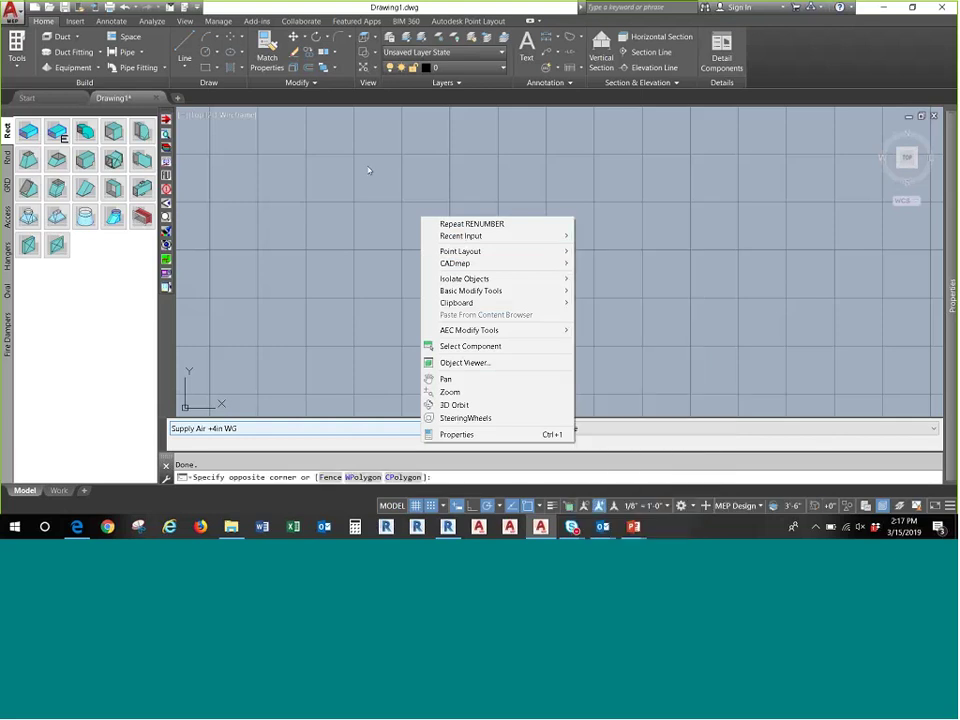
key(Escape)
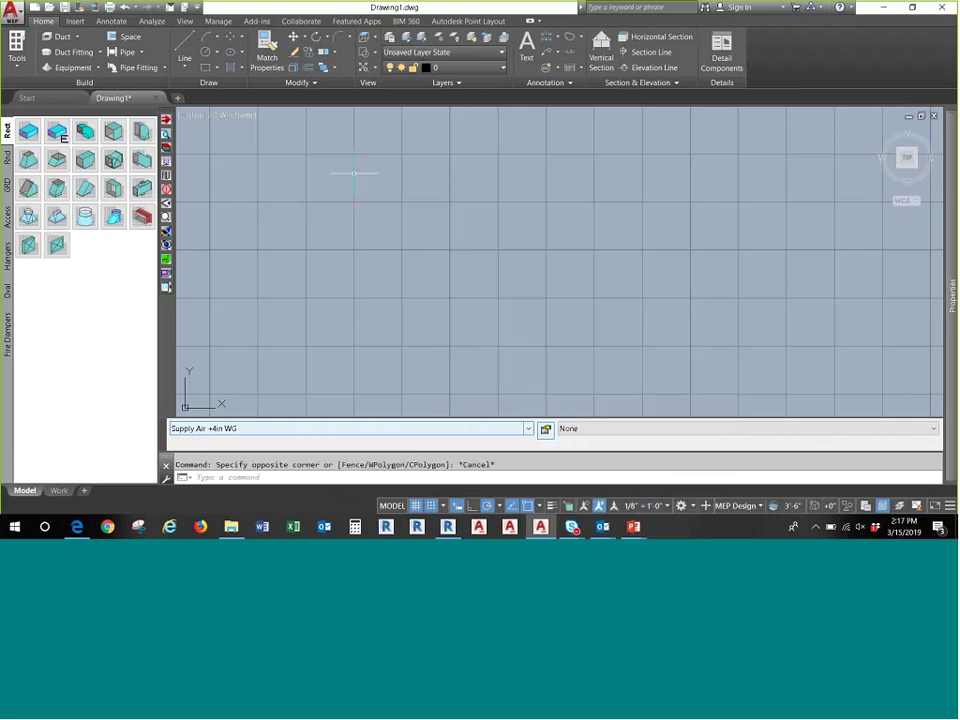
- Edit the Square Elbow item to a Top Extension of 4 and a Bottom Extension of 4, and accept the changes
right_click(116, 138)
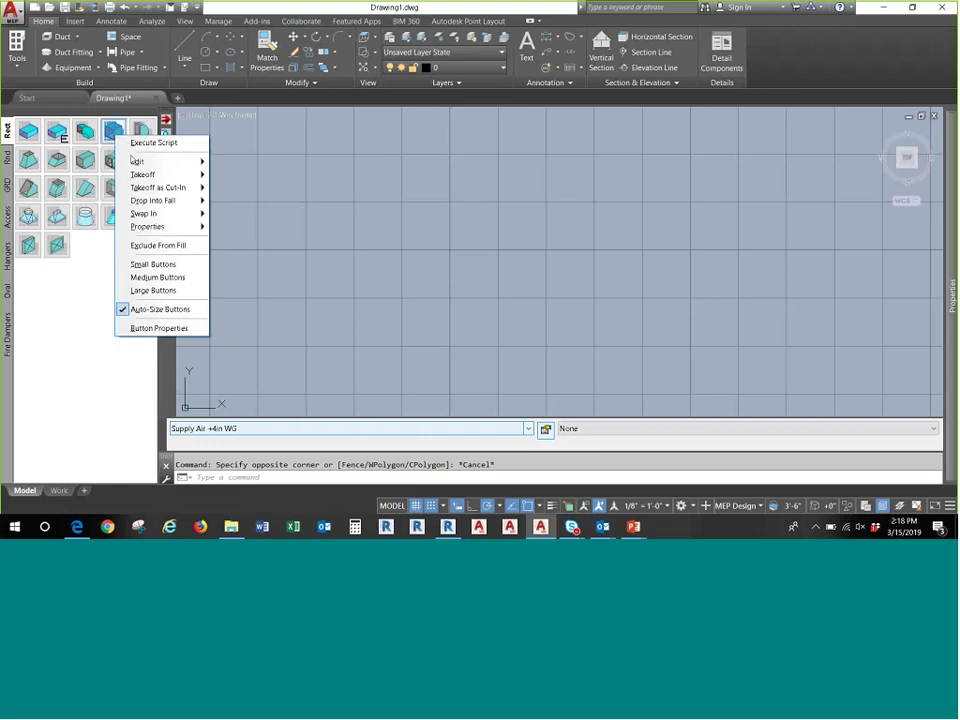
mouse_move(138, 161)
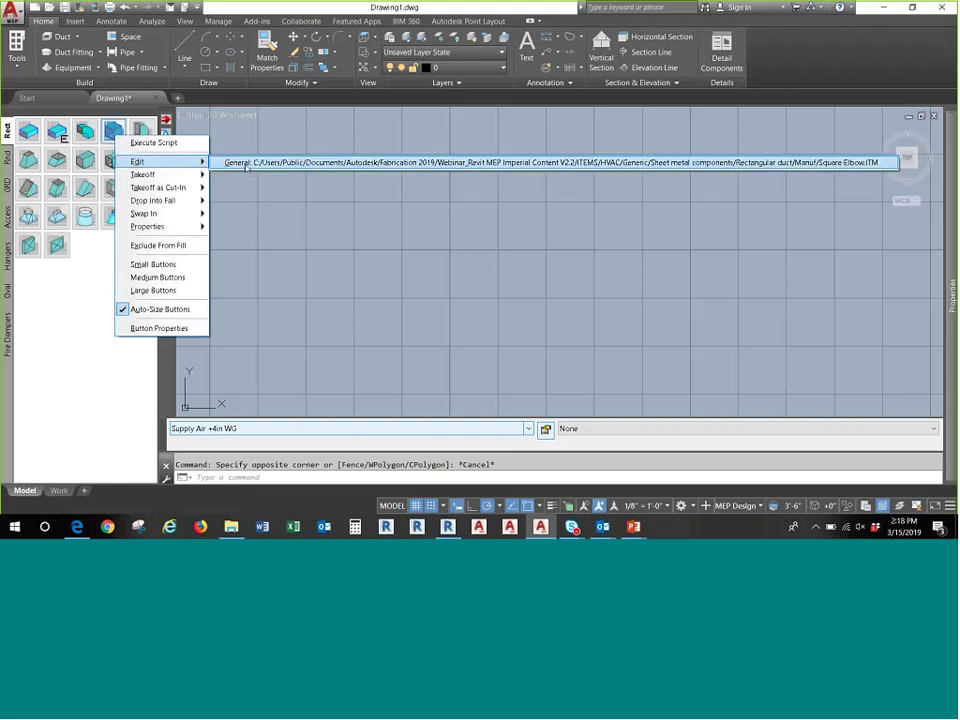
click(246, 163)
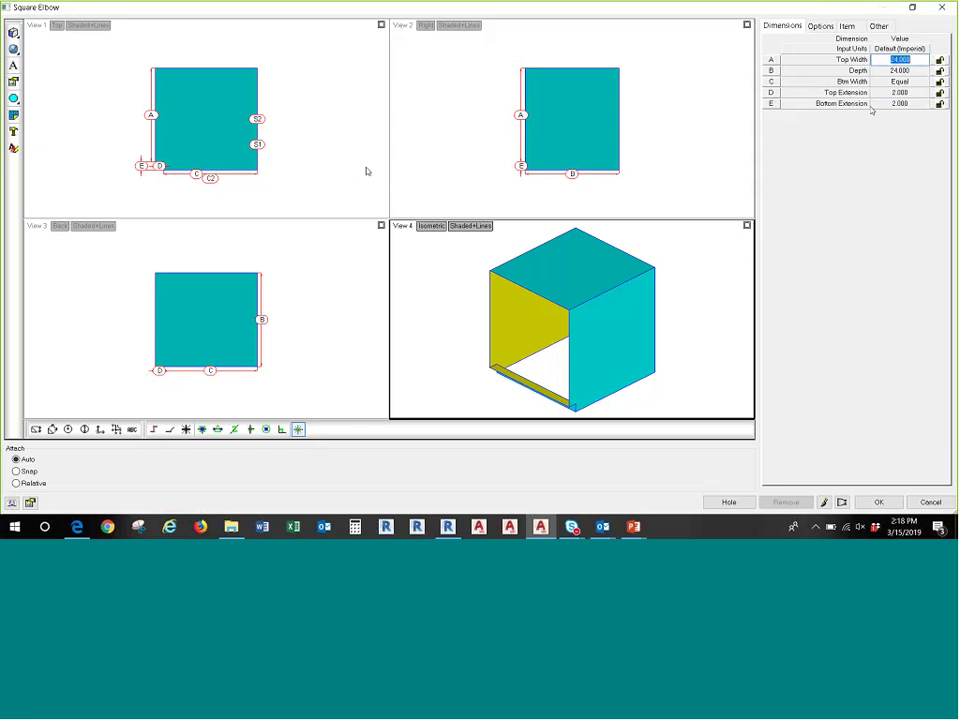
click(911, 92)
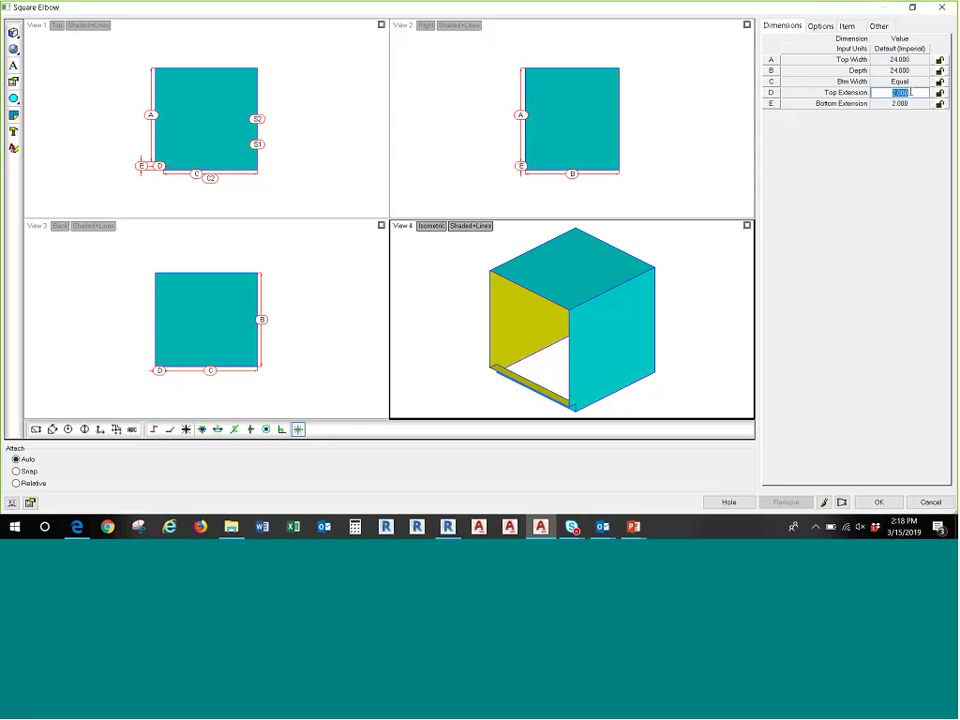
text(4)
key(Tab)
text(4)
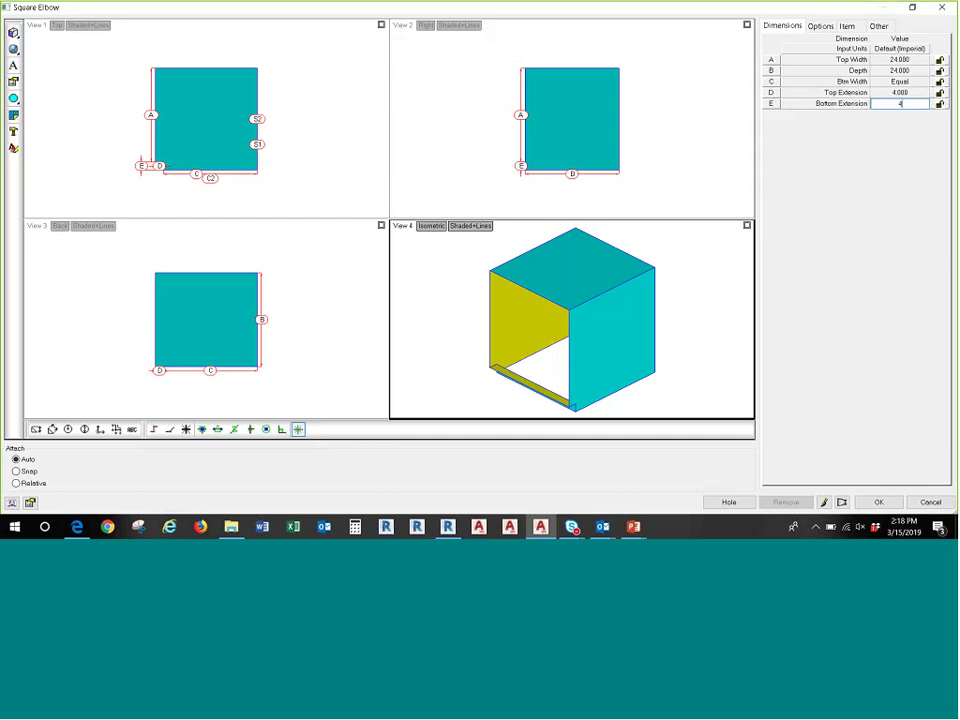
key(Return)
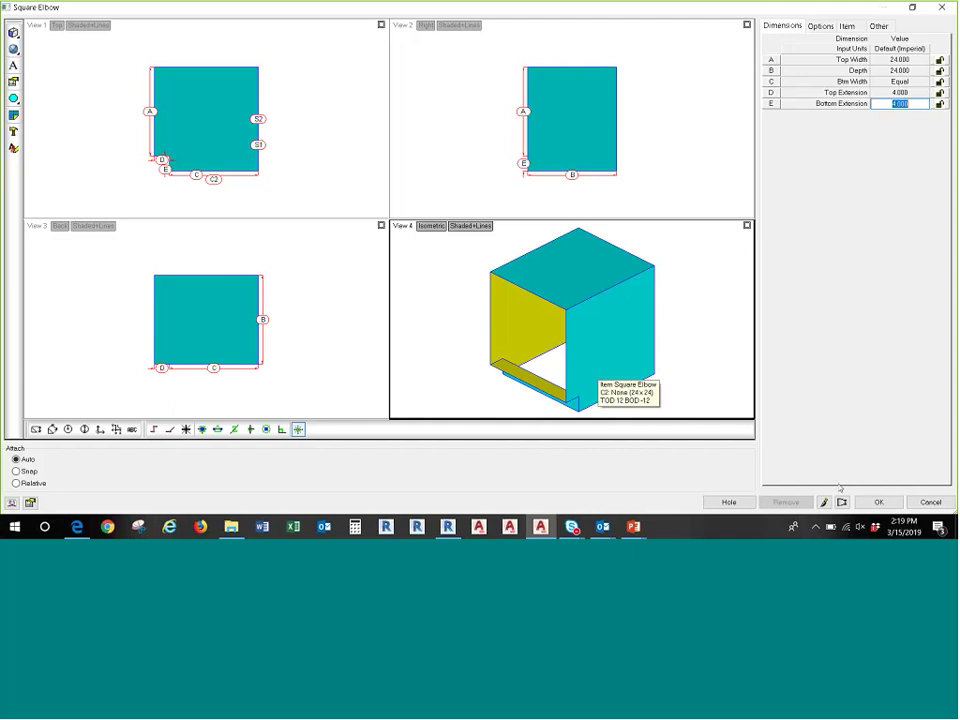
click(878, 503)
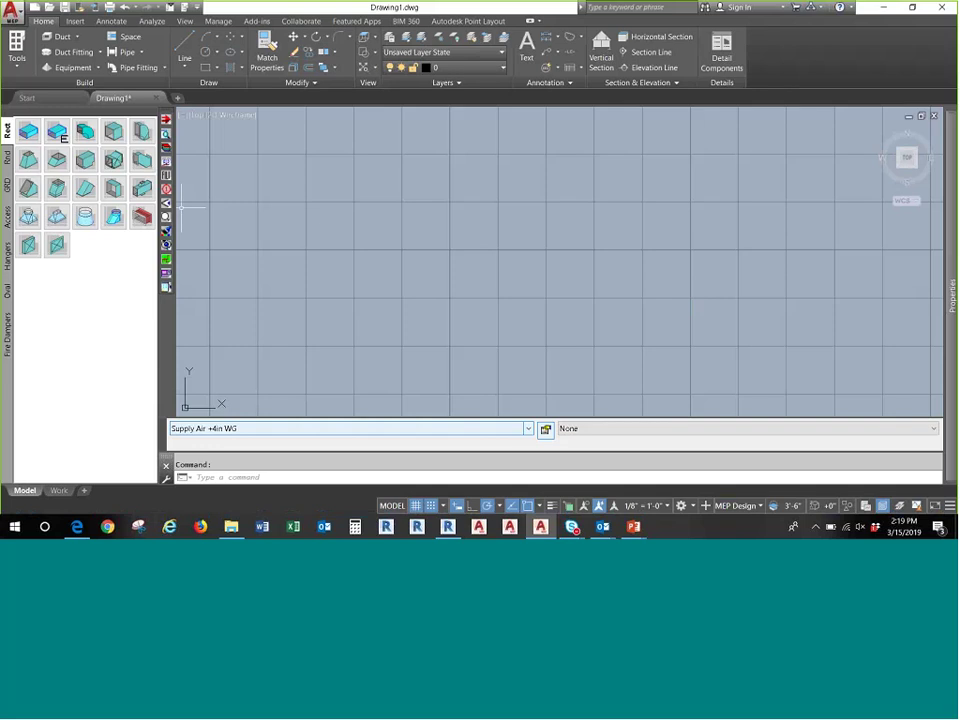
- Open the rectangular Transition item of the Supply Air +4in WG service for editing
right_click(30, 163)
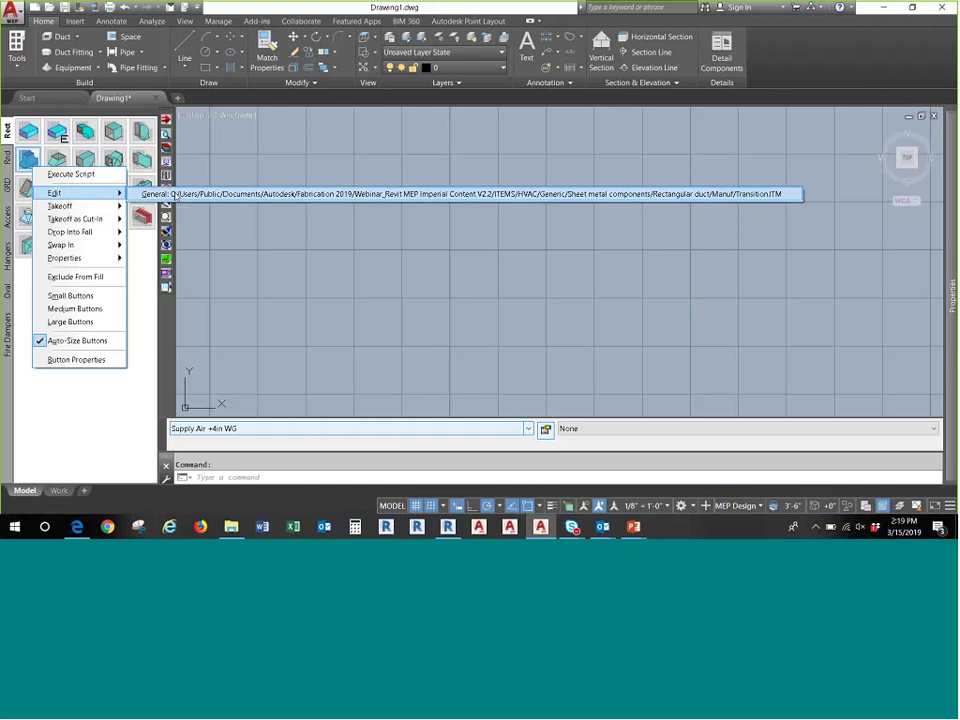
click(381, 232)
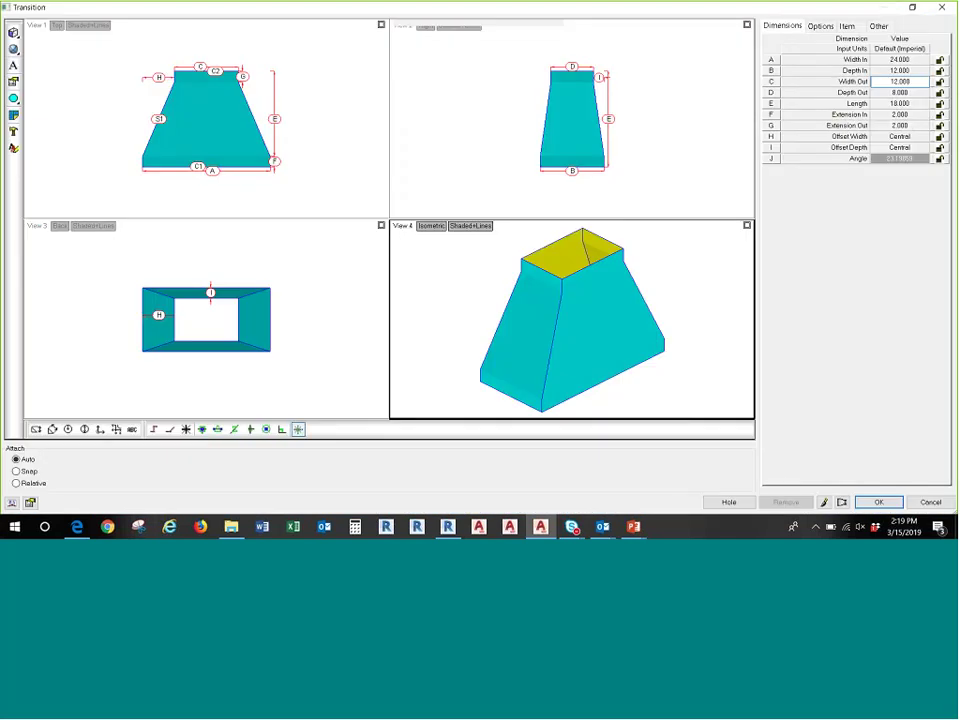
key(ctrl)
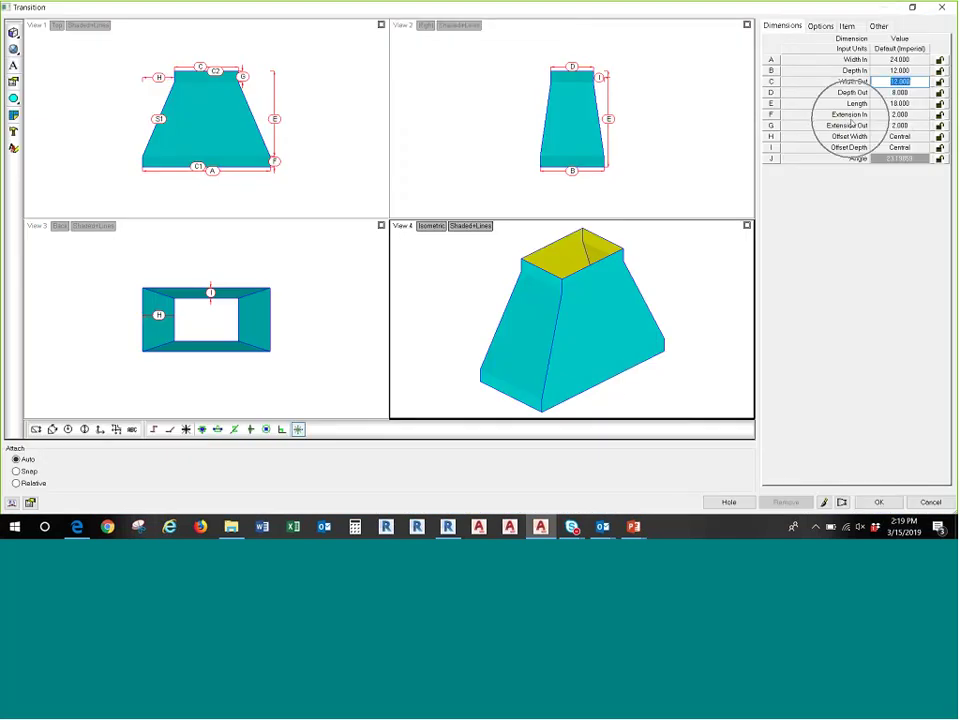
key(ctrl)
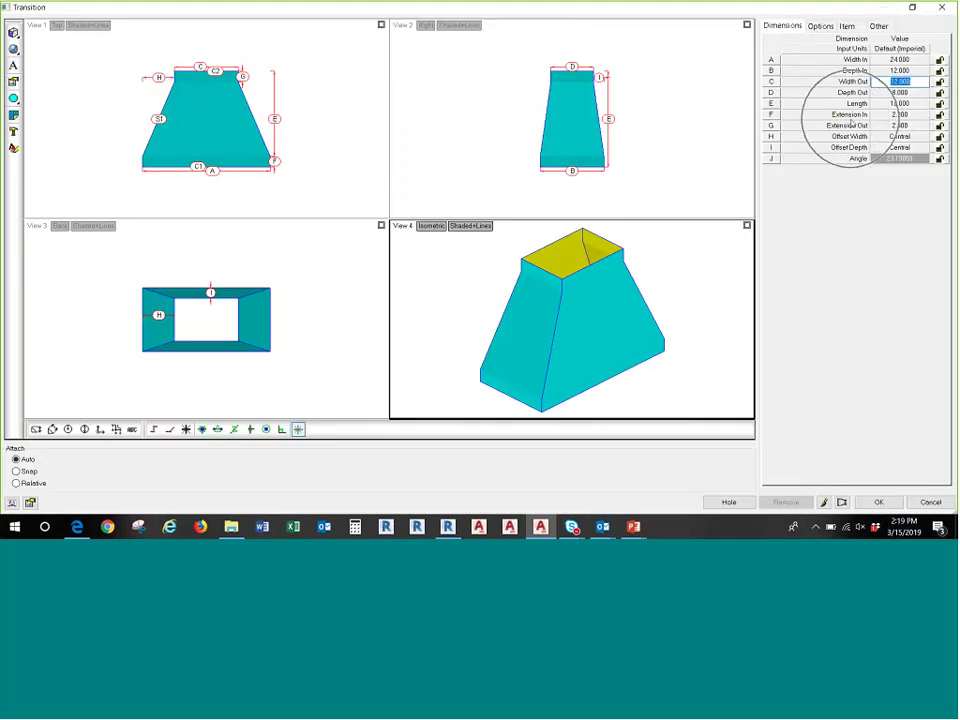
- Set the Transition's Extension In and Extension Out to 0
click(924, 115)
text(8)
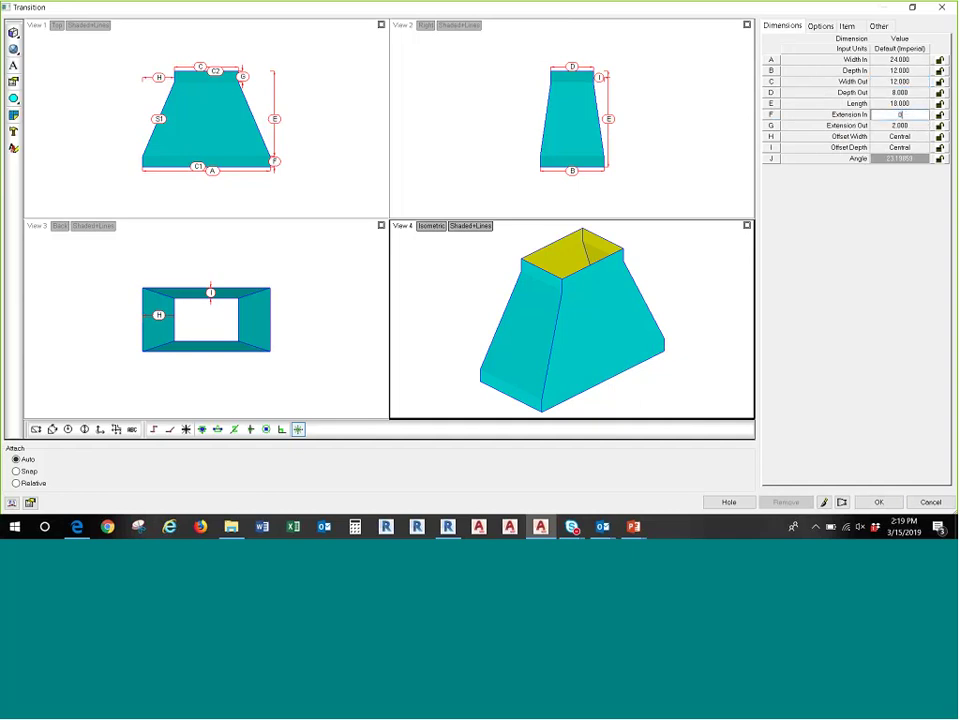
key(Tab)
text(0)
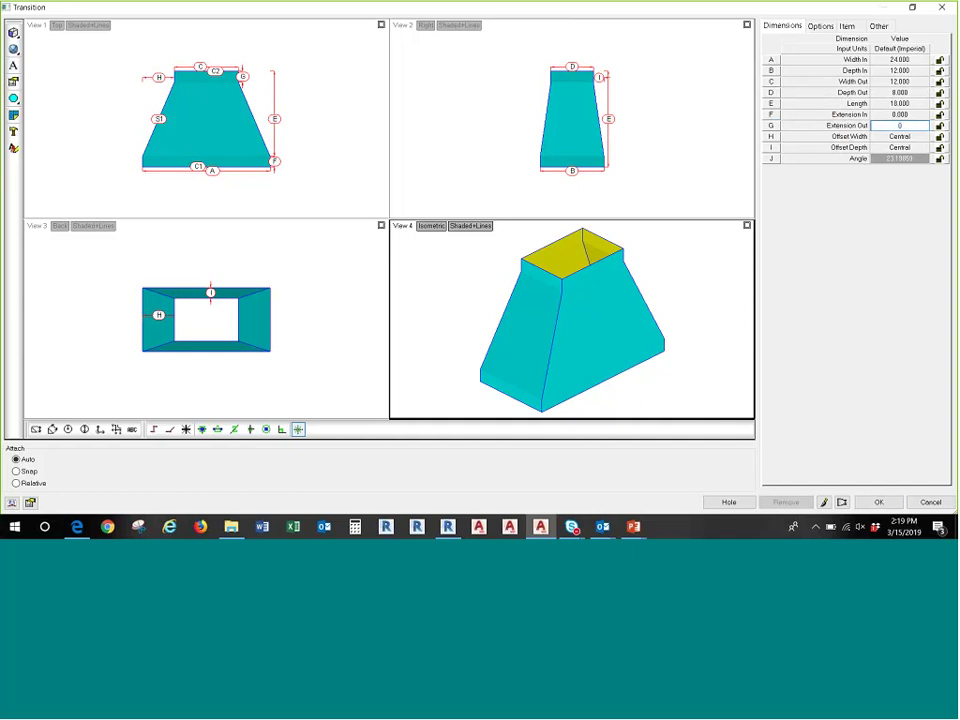
key(Return)
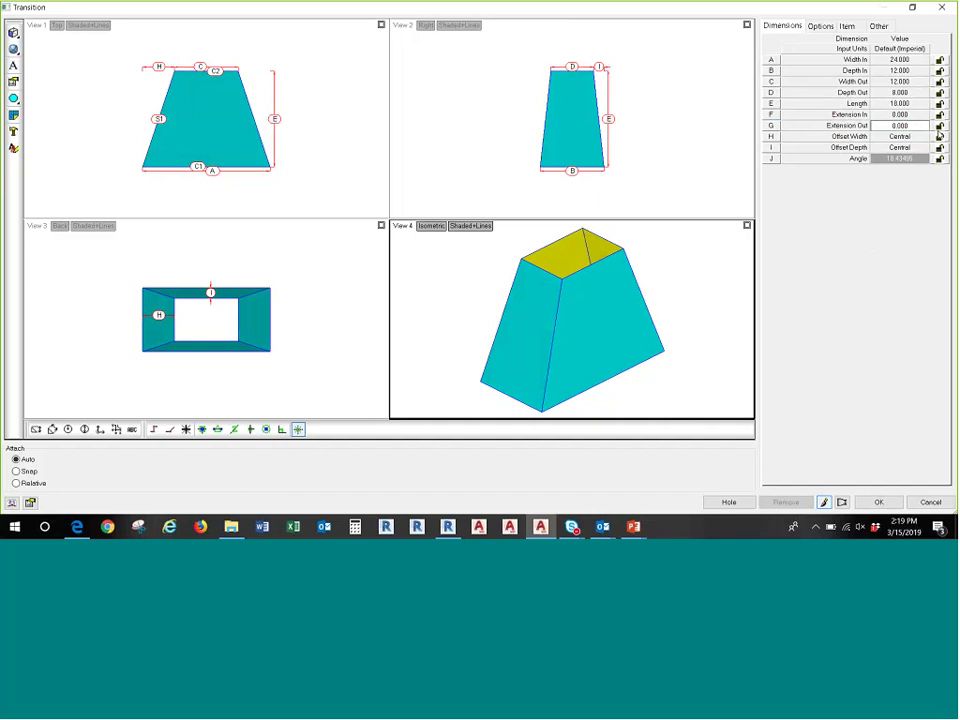
- Set the Transition's Extension In and Extension Out to 2 and accept the item
click(941, 125)
click(922, 126)
text(3)
click(917, 113)
text(2)
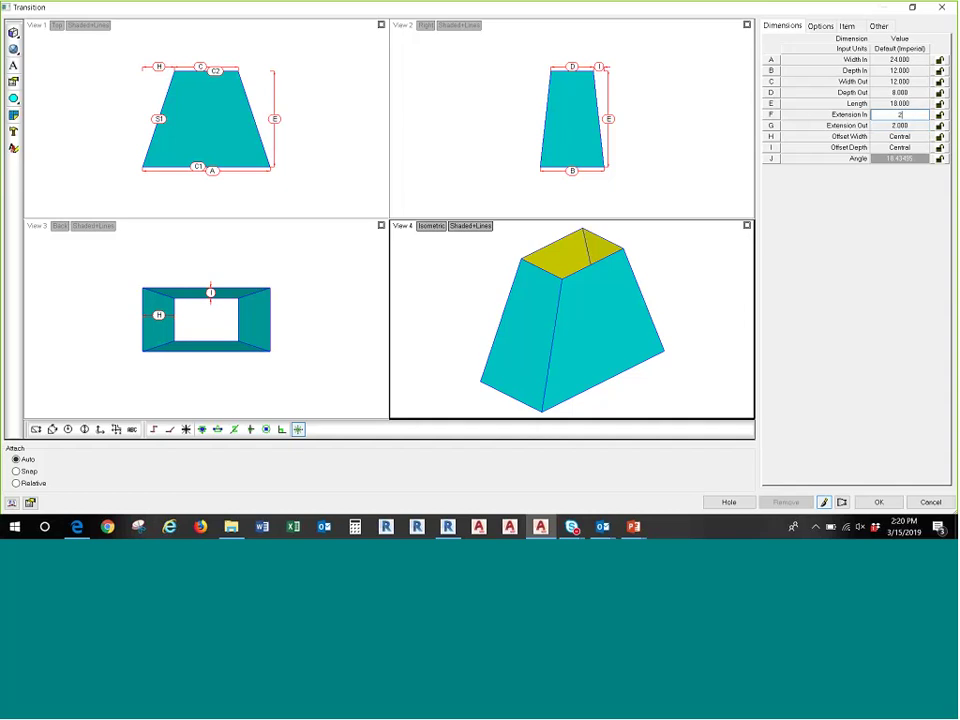
click(825, 501)
click(876, 502)
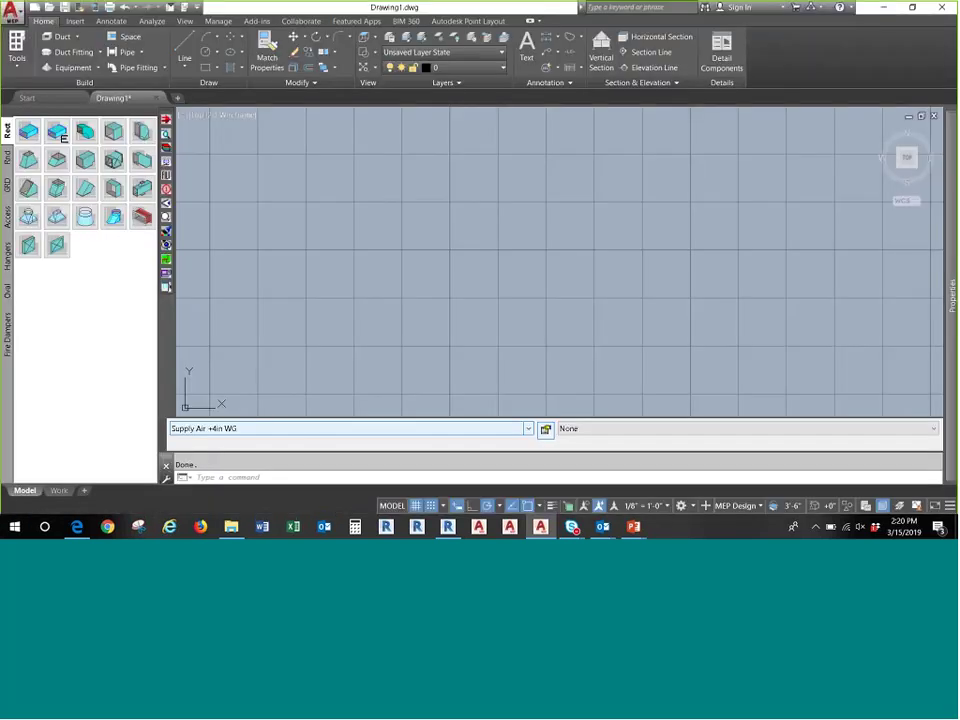
- Open the rectangular Radius Offset item, examine the calculation behind its Length dimension, and close the item without changes
right_click(59, 195)
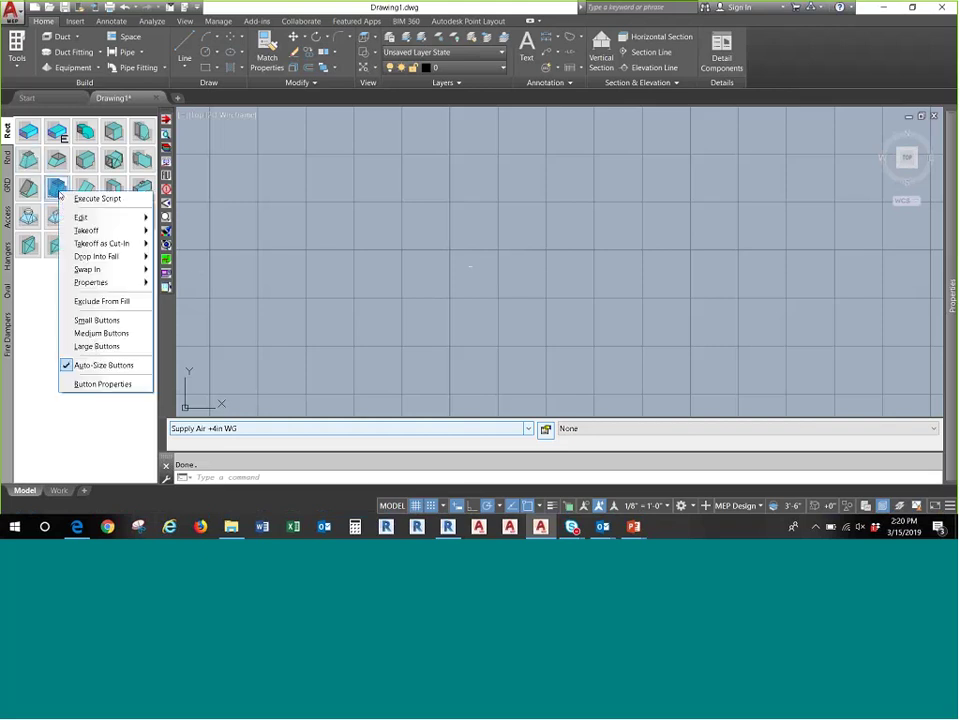
mouse_move(130, 220)
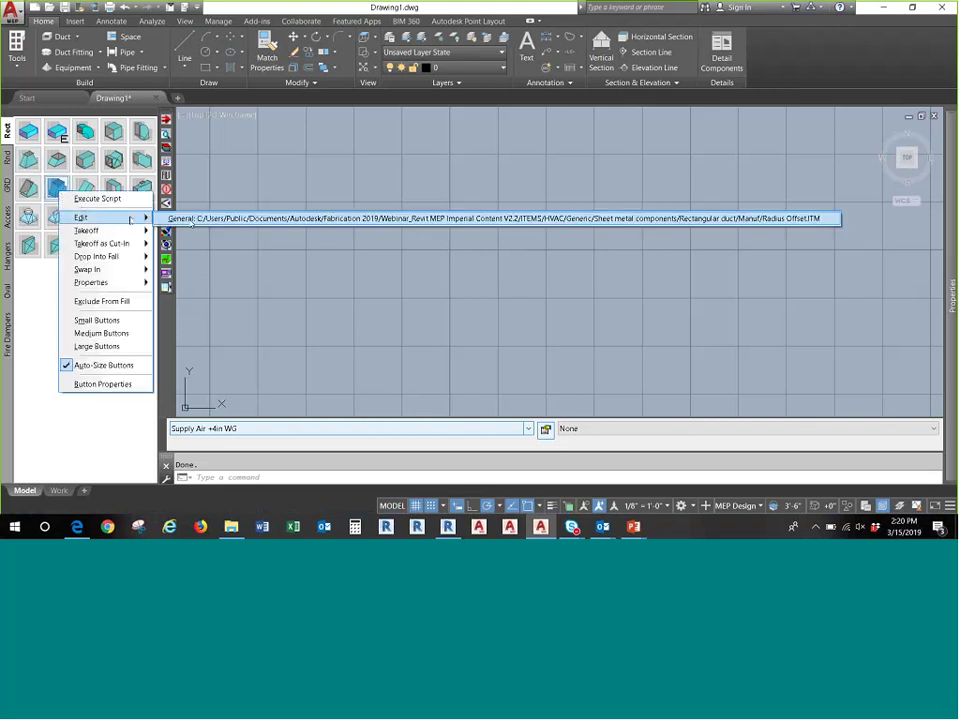
click(250, 218)
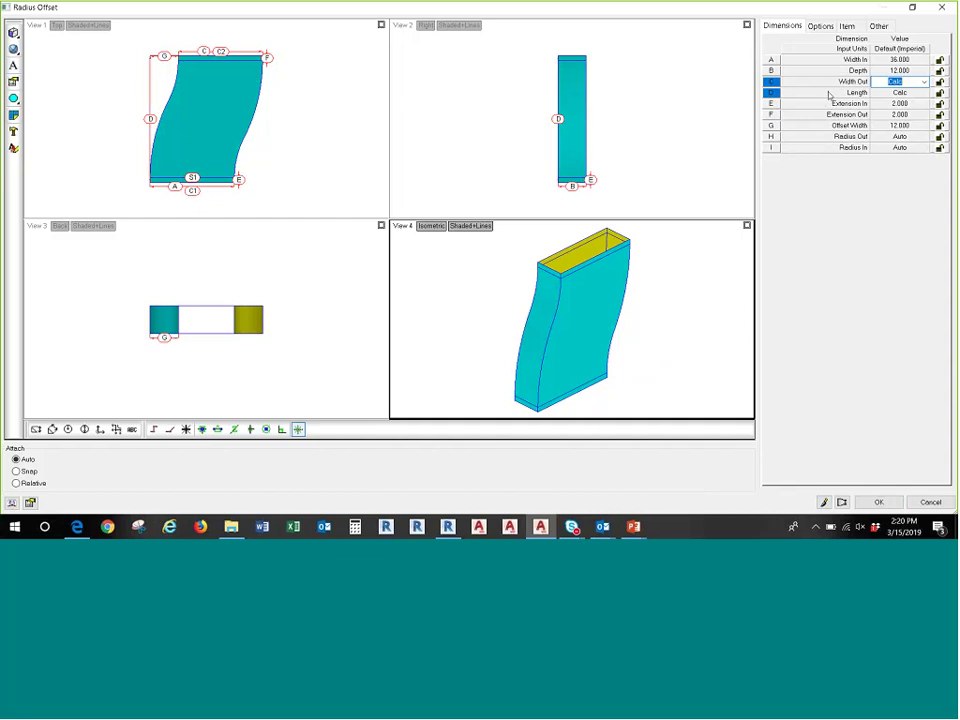
key(ctrl)
key(ctrl)
click(772, 93)
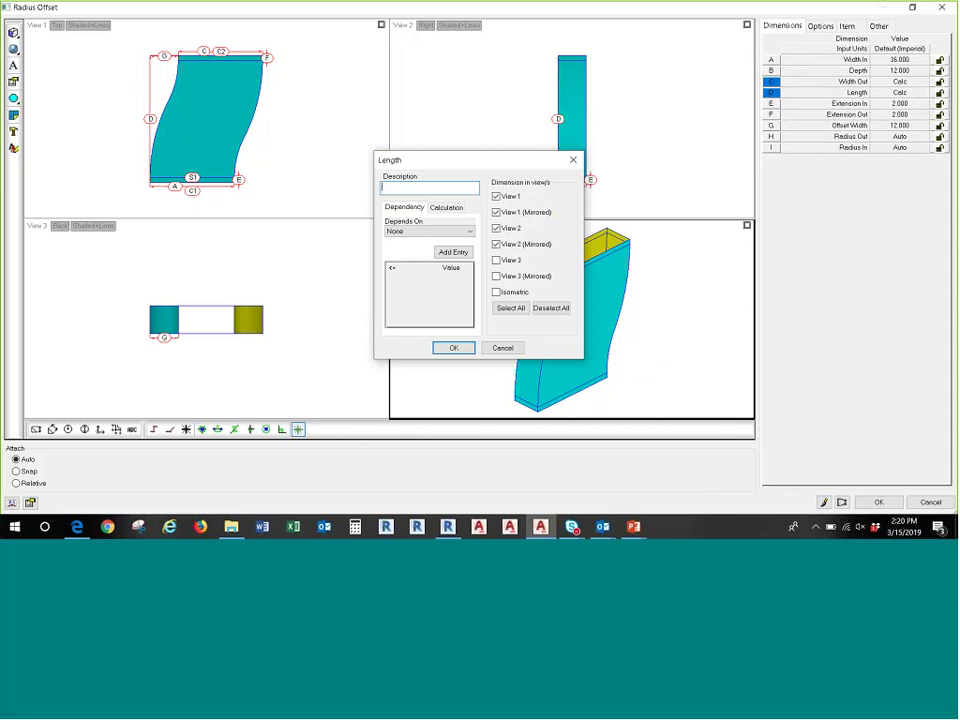
click(445, 208)
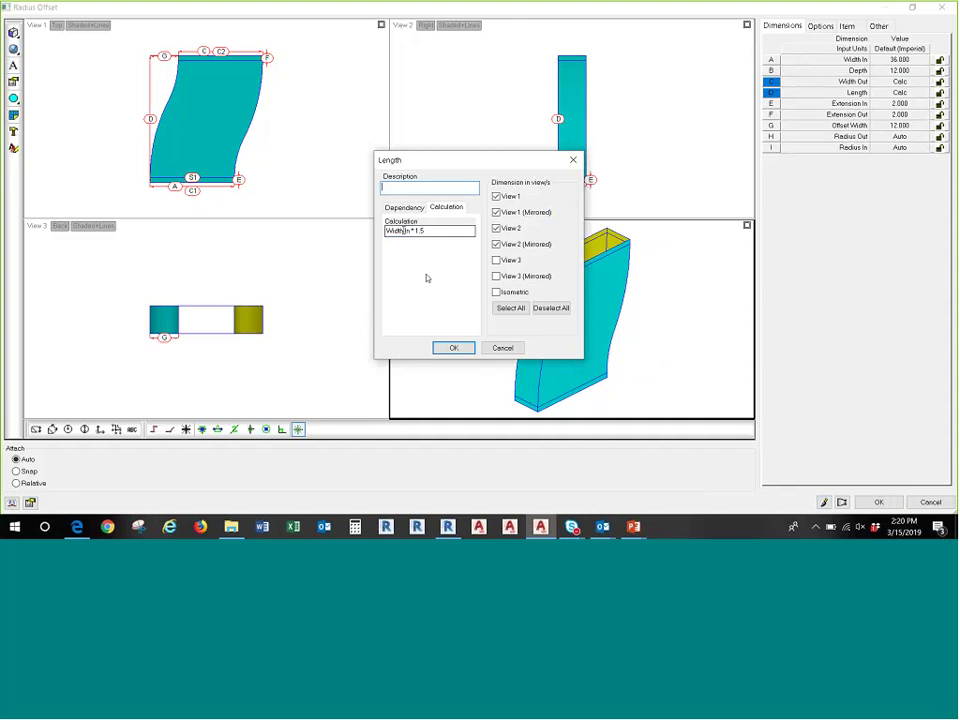
click(502, 349)
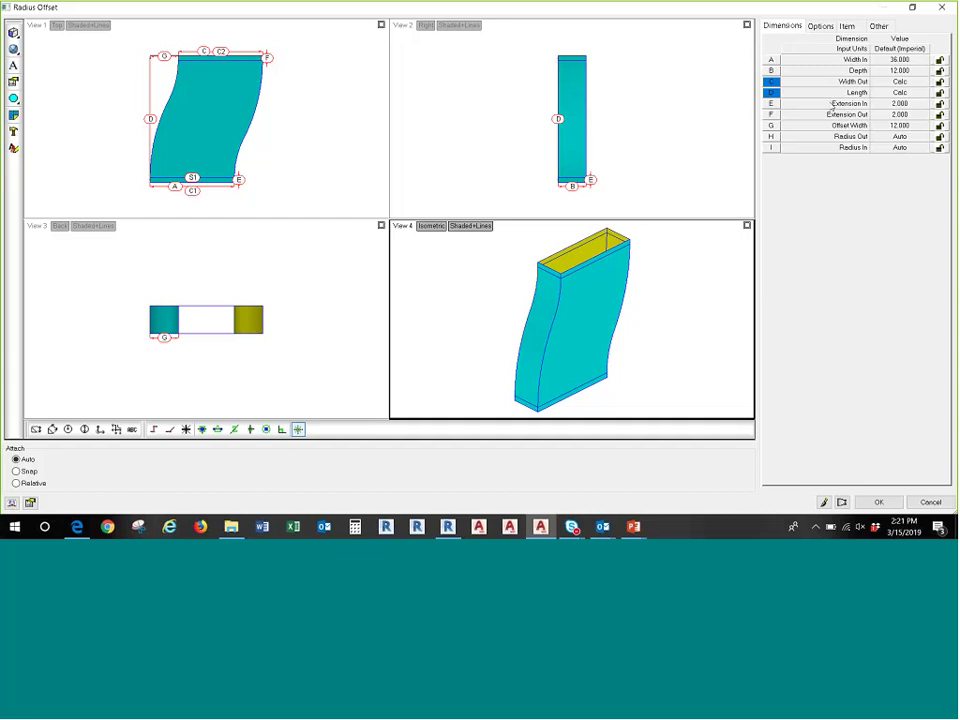
click(930, 502)
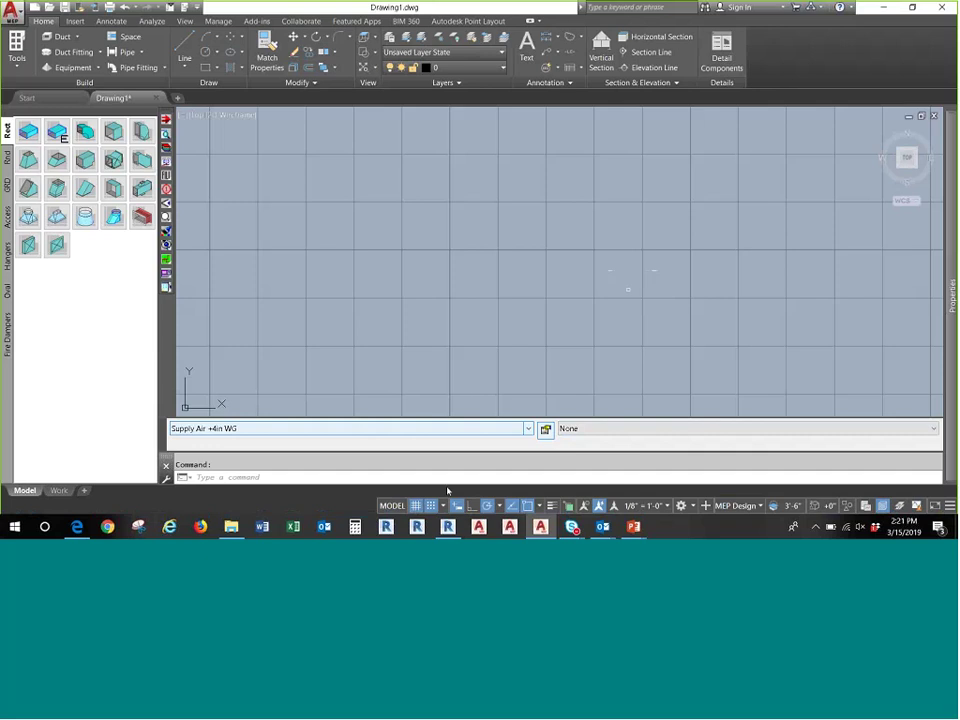
- Switch to Revit and select the Webinar_Revit MEP Imperial Content V2.2 fabrication configuration in the Fabrication Settings
mouse_move(448, 526)
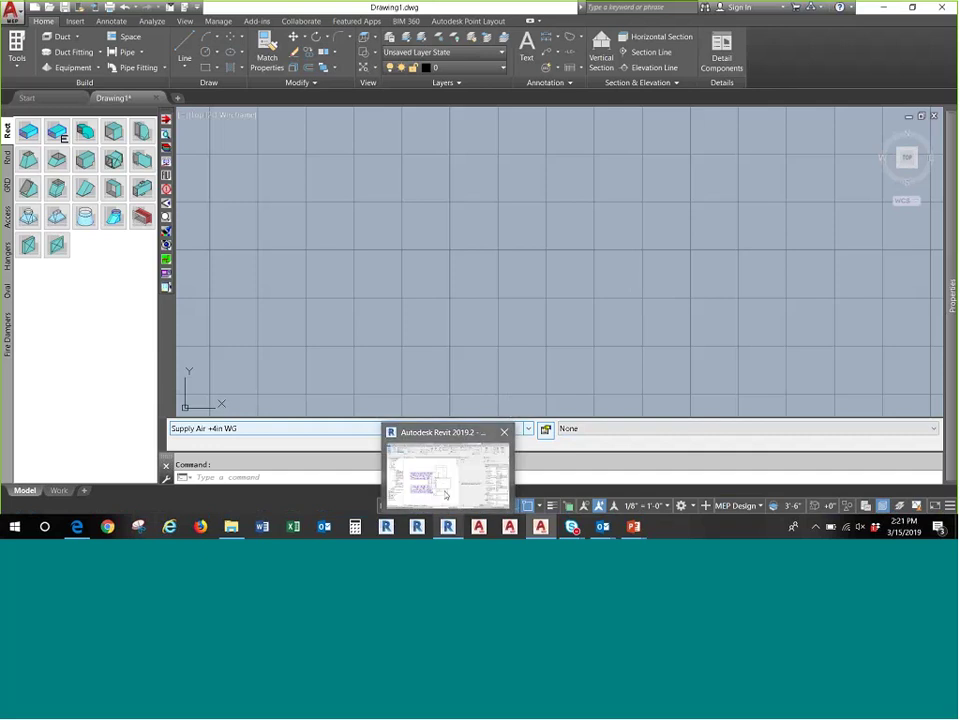
click(446, 494)
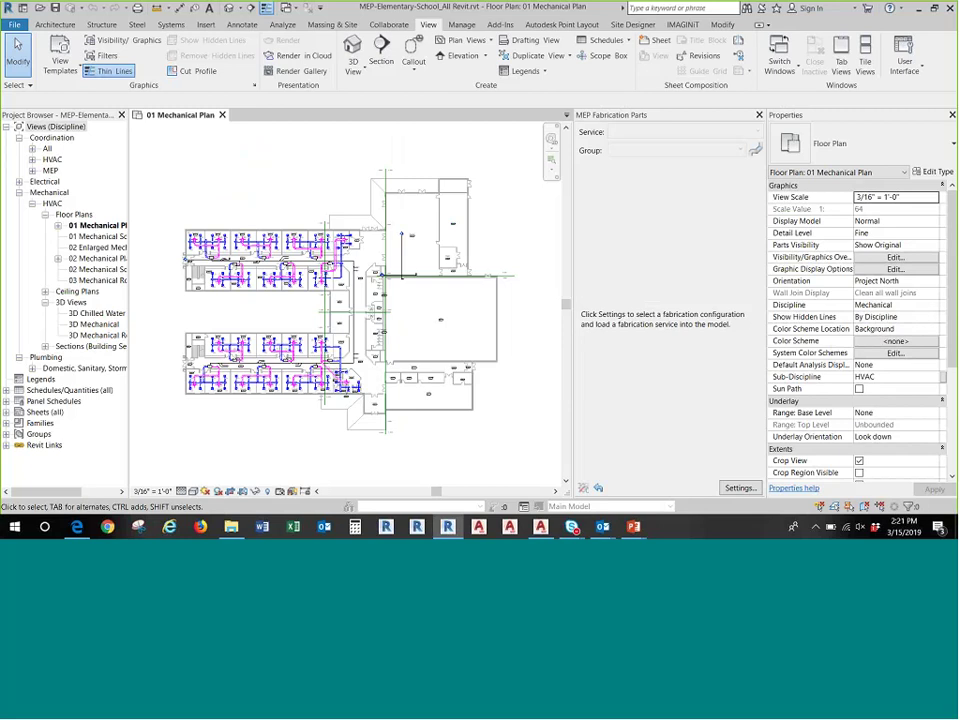
click(738, 488)
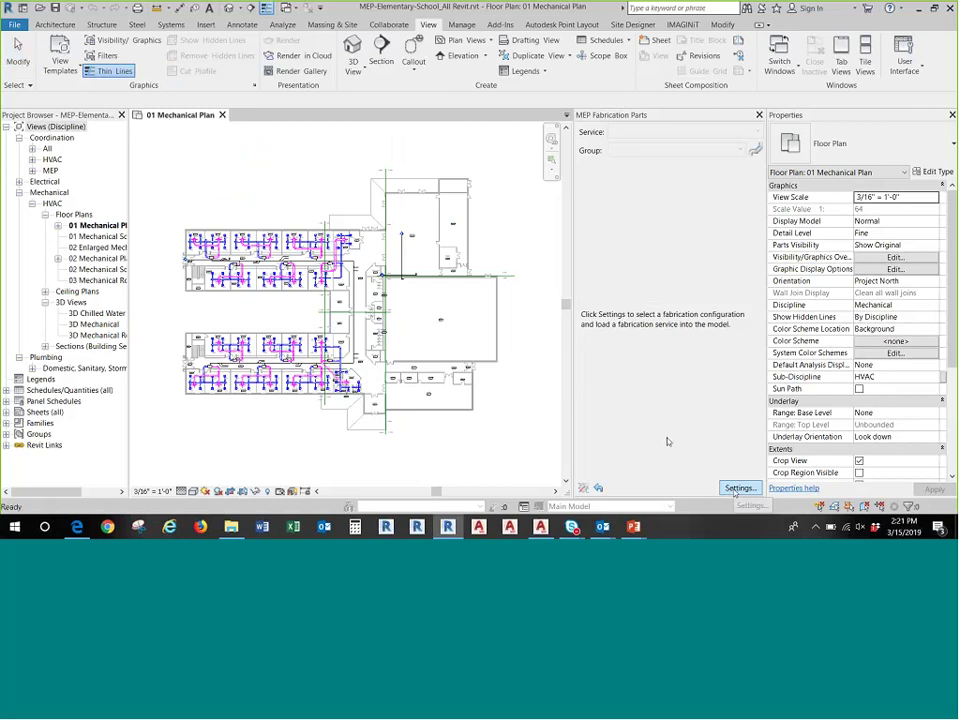
click(122, 64)
scroll(95, 140, up, 3)
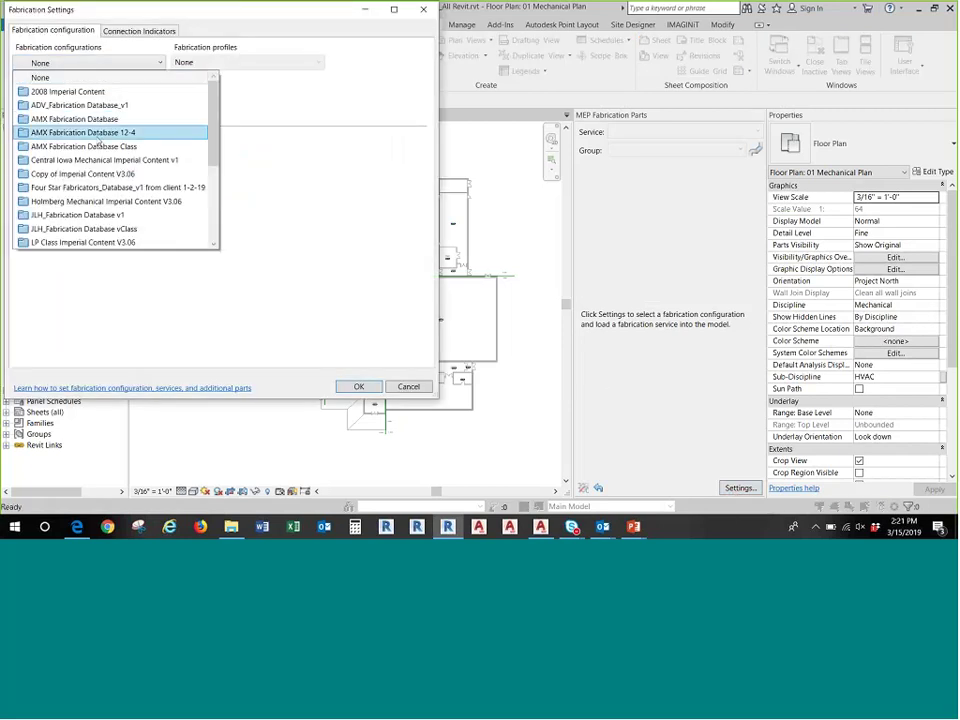
scroll(90, 165, down, 4)
click(86, 188)
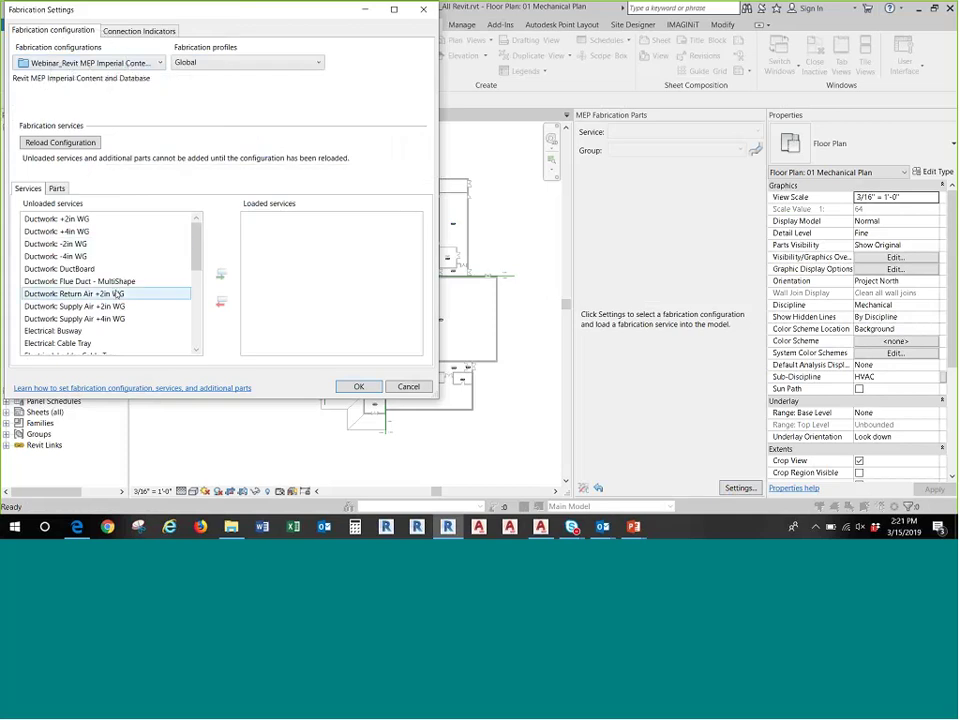
- Load the Return Air +2in WG, Supply Air +2in WG and Supply Air +4in WG ductwork services plus the WeldedXThreaded piping service, and accept the settings
drag(116, 294, 111, 322)
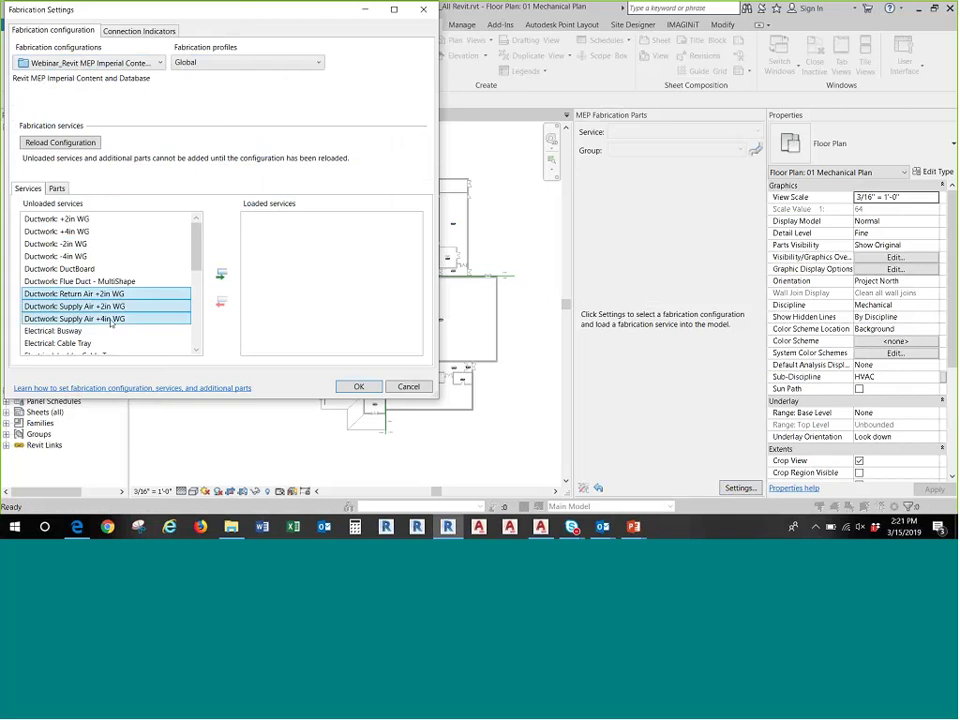
click(221, 273)
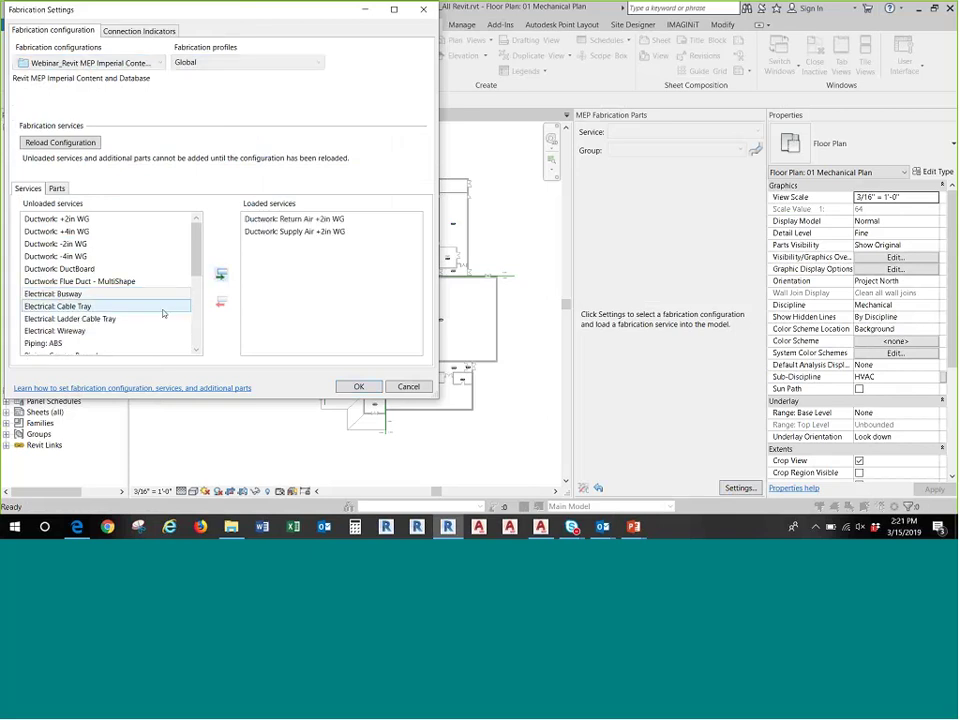
scroll(197, 258, down, 8)
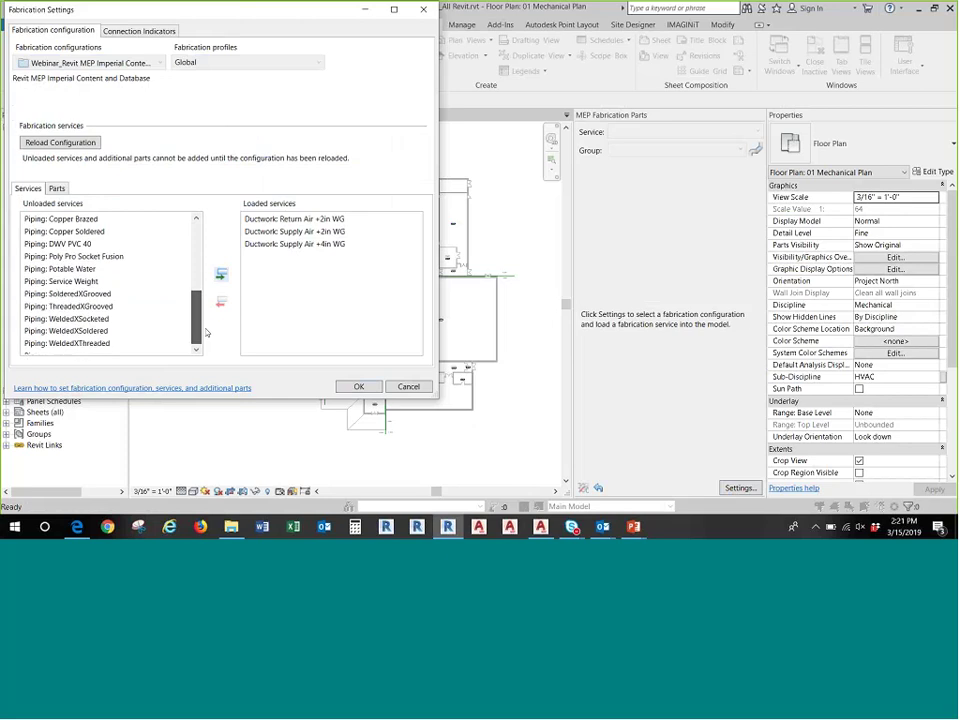
click(101, 344)
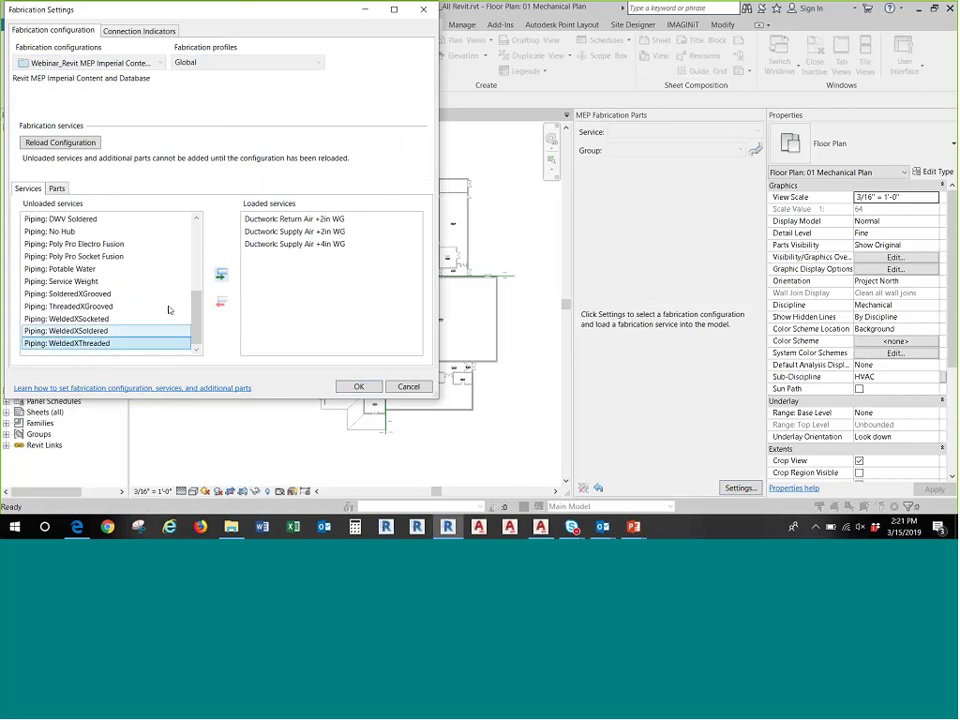
click(221, 273)
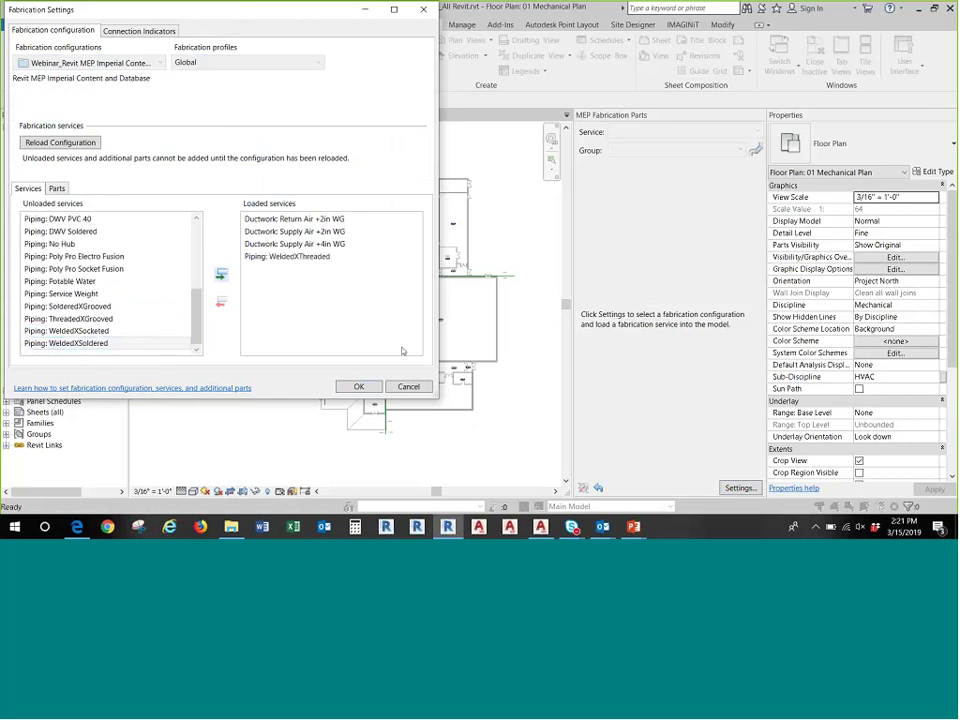
click(368, 388)
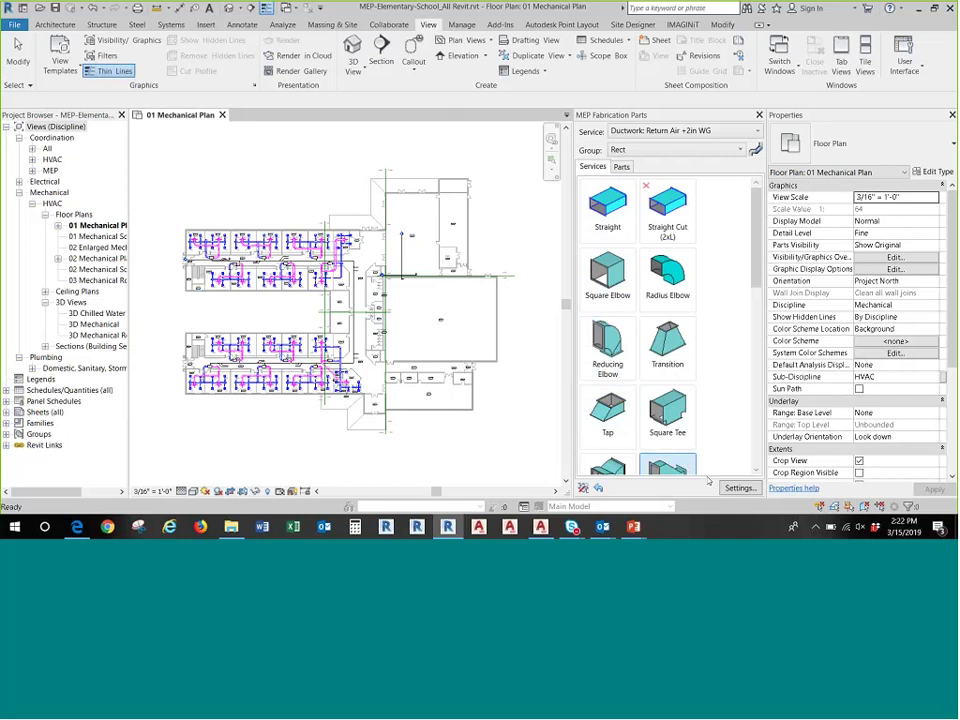
- Reload the fabrication configuration in the Fabrication Settings and cancel out of the dialog
click(739, 489)
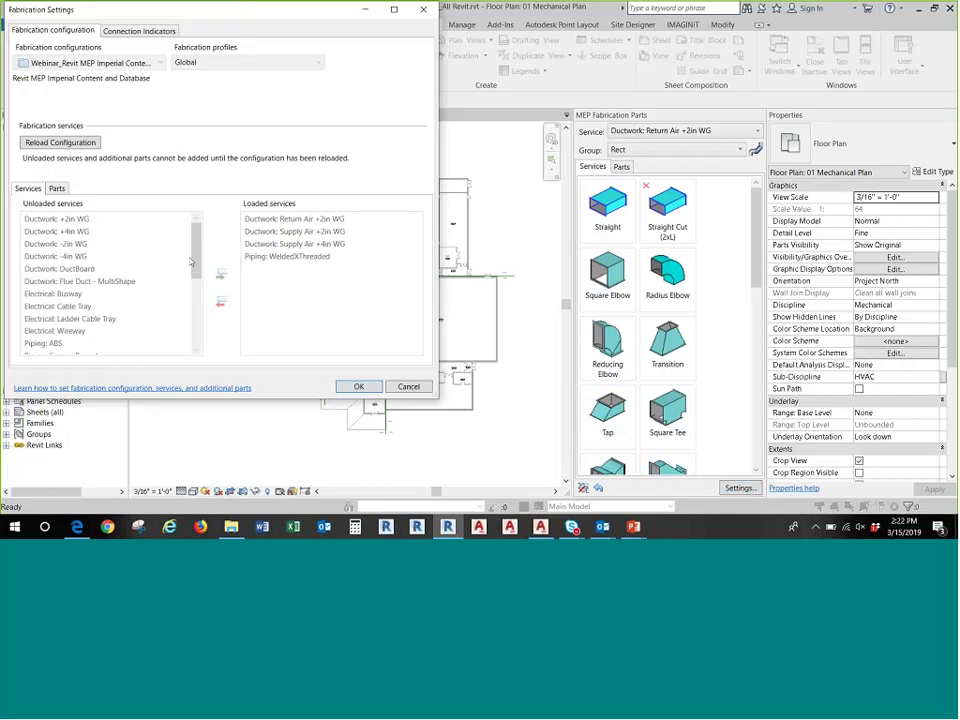
click(102, 142)
click(96, 143)
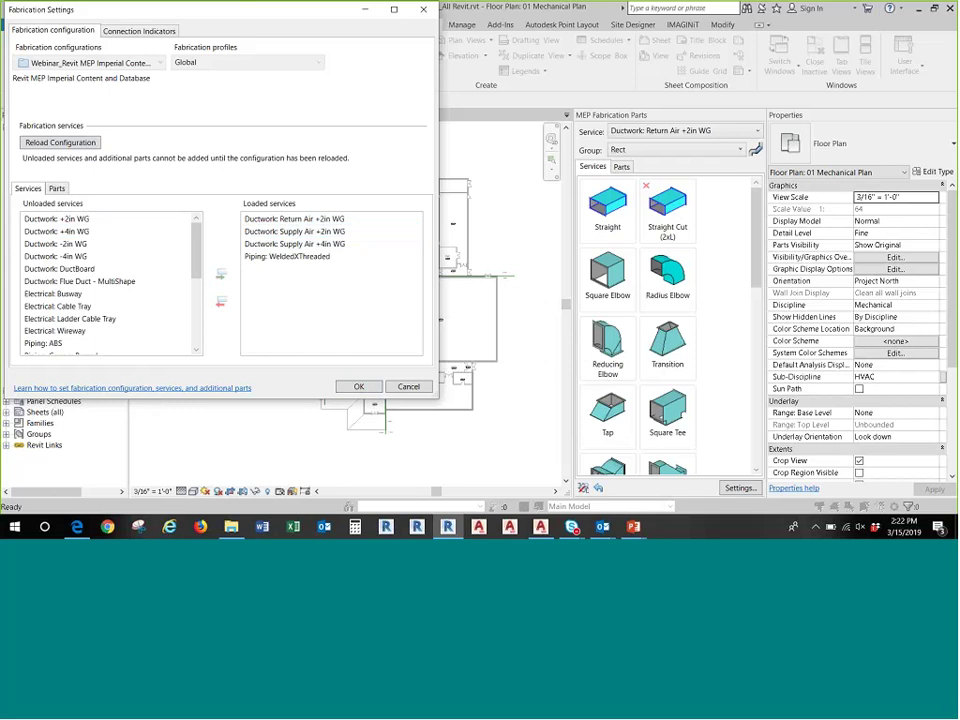
click(409, 387)
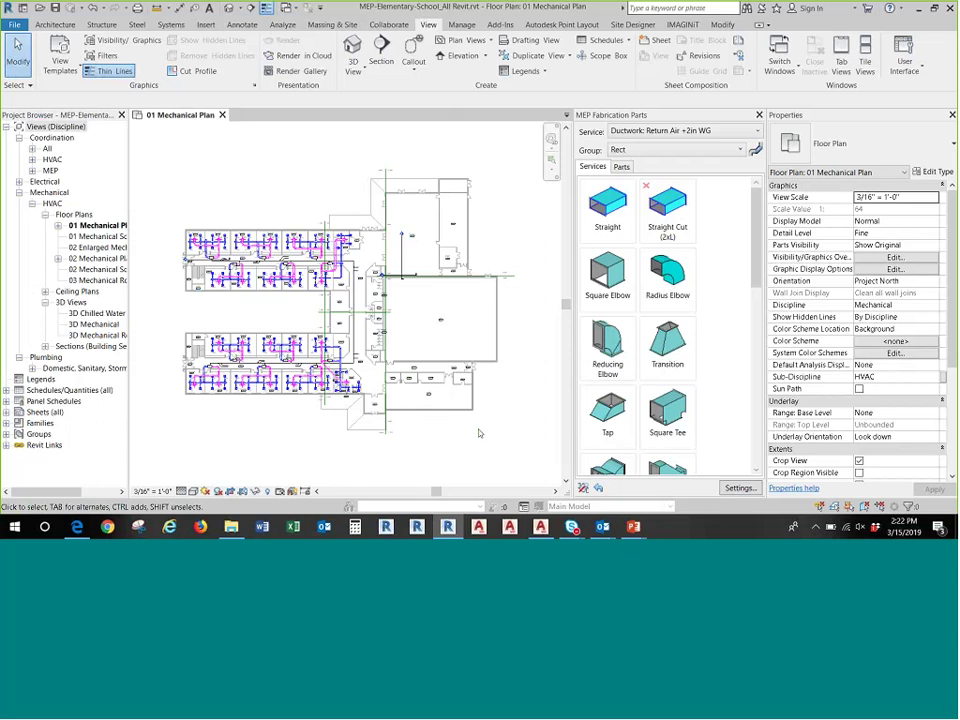
- Switch to the PowerPoint presentation MEP Fabrication in Revit - Tips and Tools and resume its slide show
key(super+Tab)
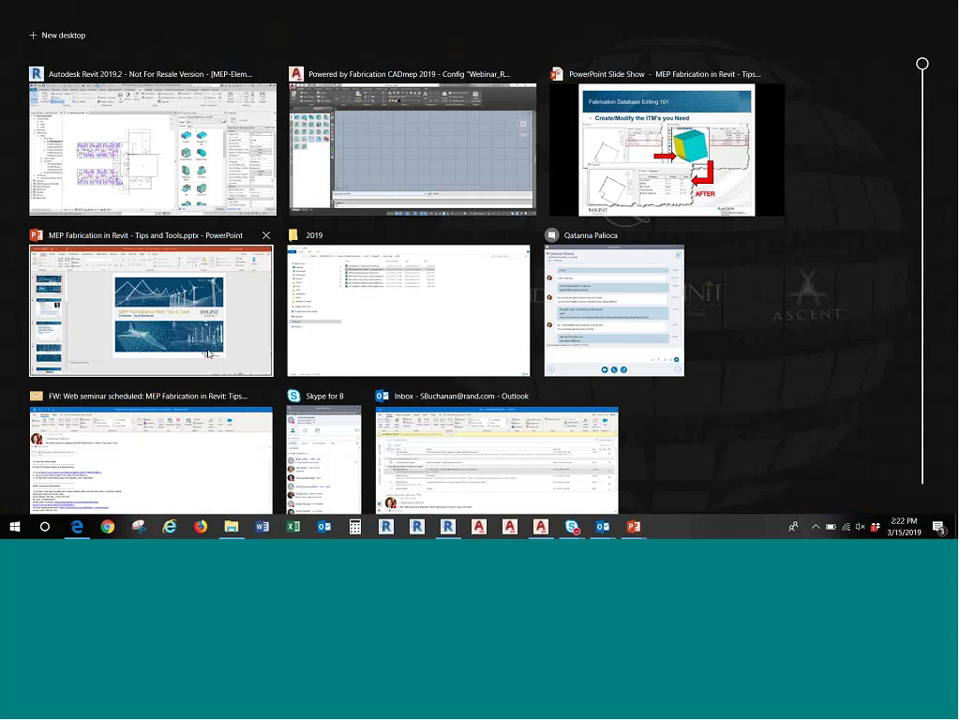
click(150, 310)
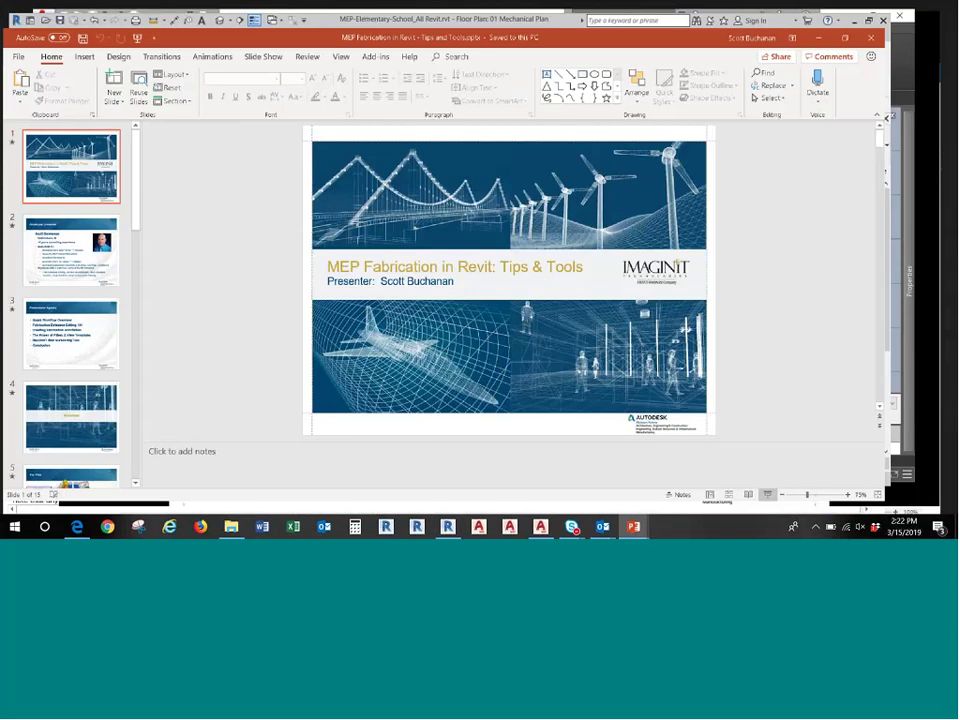
click(831, 507)
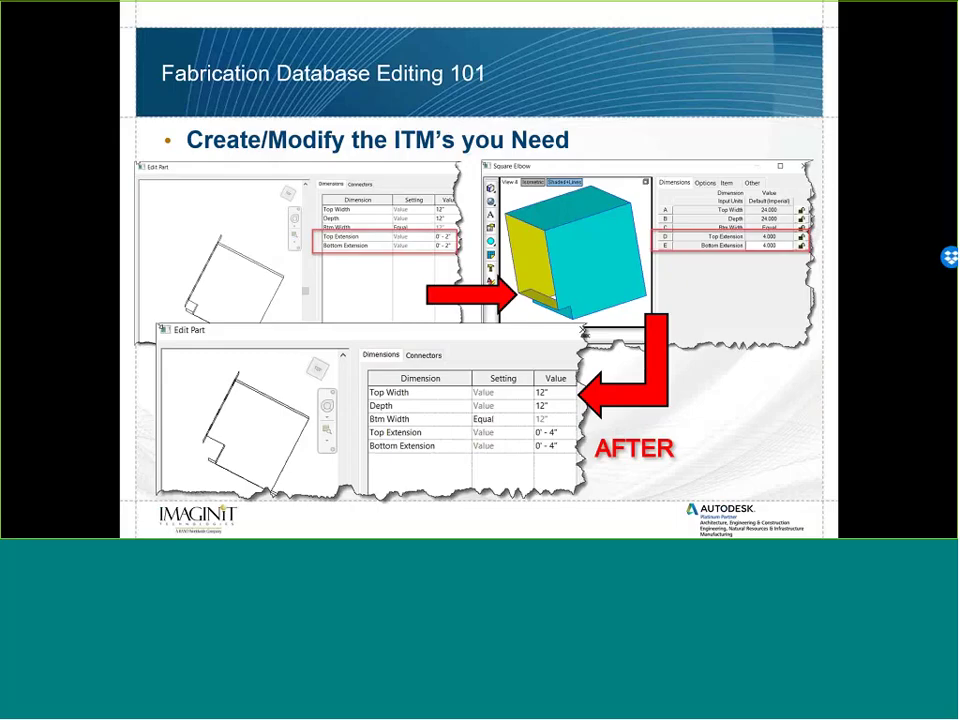
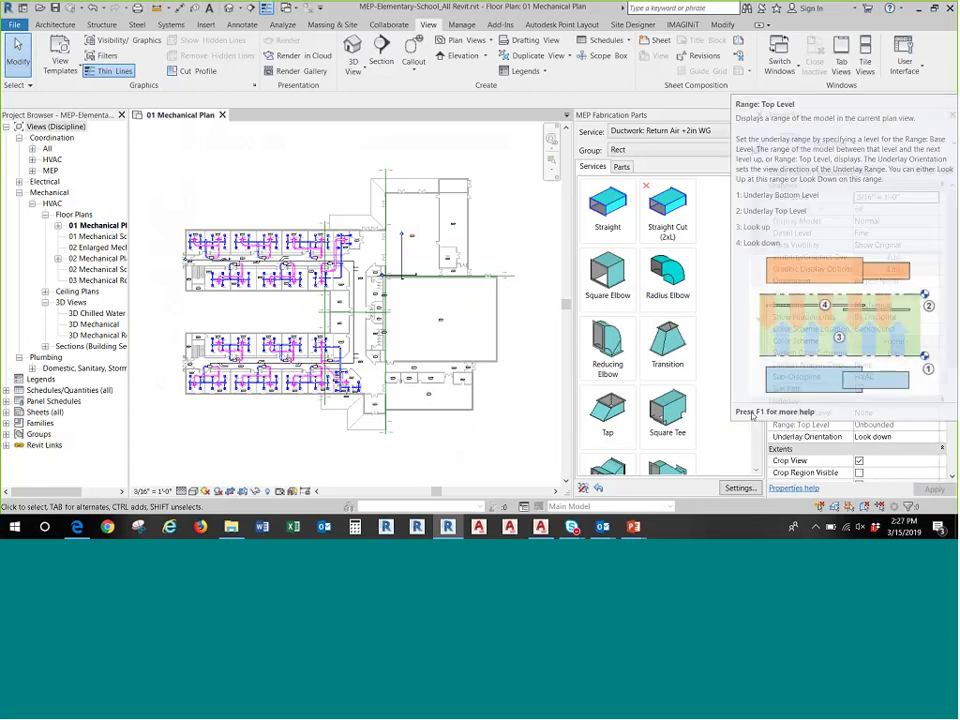
- Duplicate the 01 Mechanical Plan floor plan view in Revit with its detailing
scroll(150, 185, up, 5)
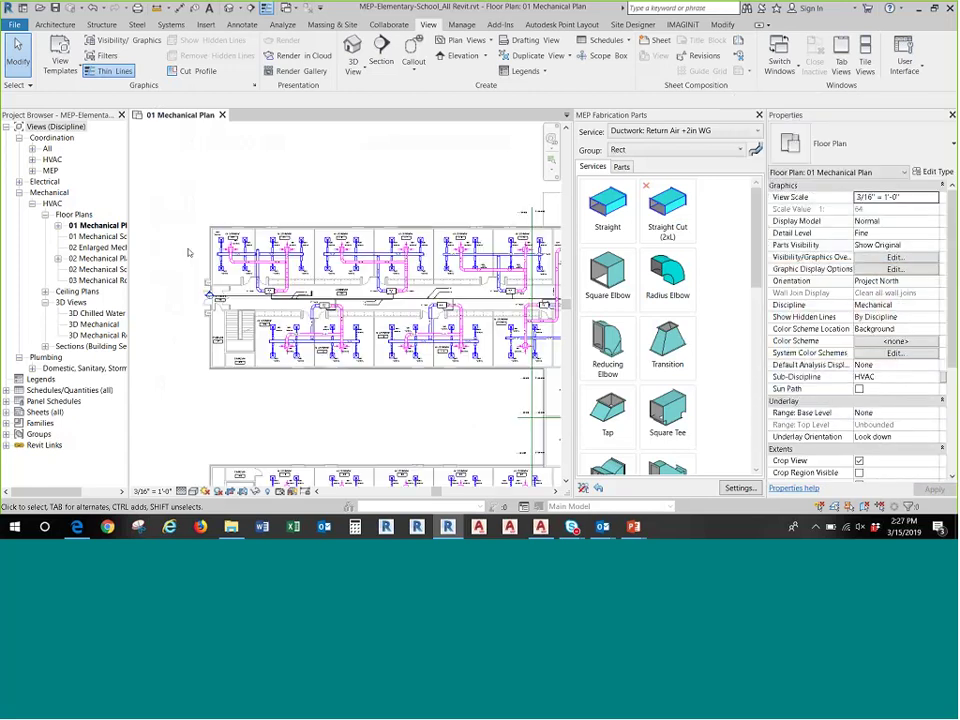
scroll(326, 250, up, 3)
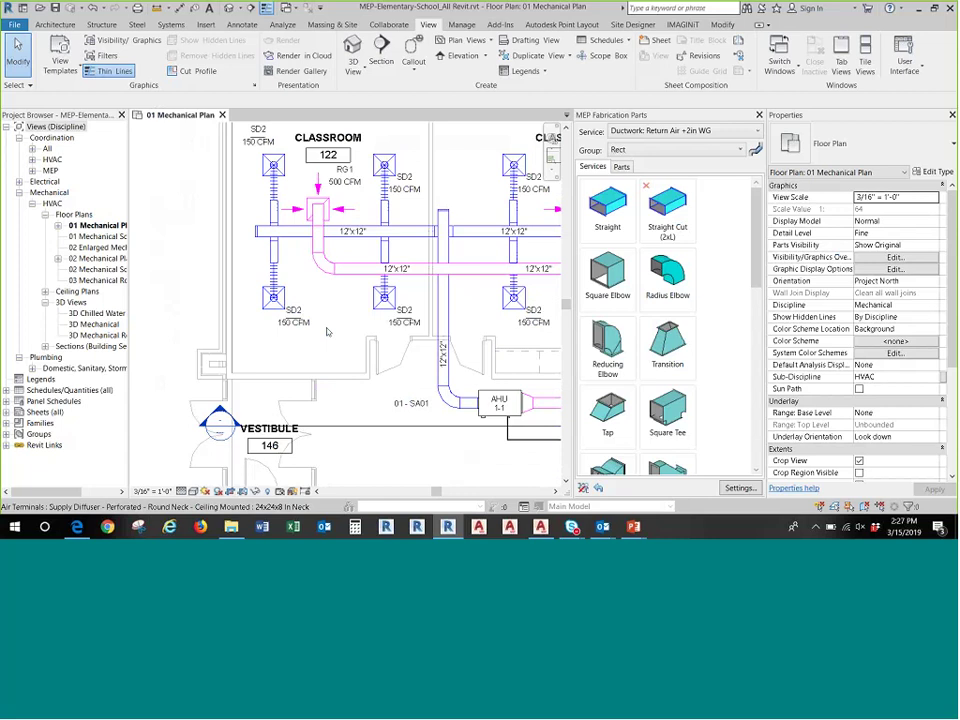
scroll(398, 359, down, 2)
middle_drag(398, 359, 278, 354)
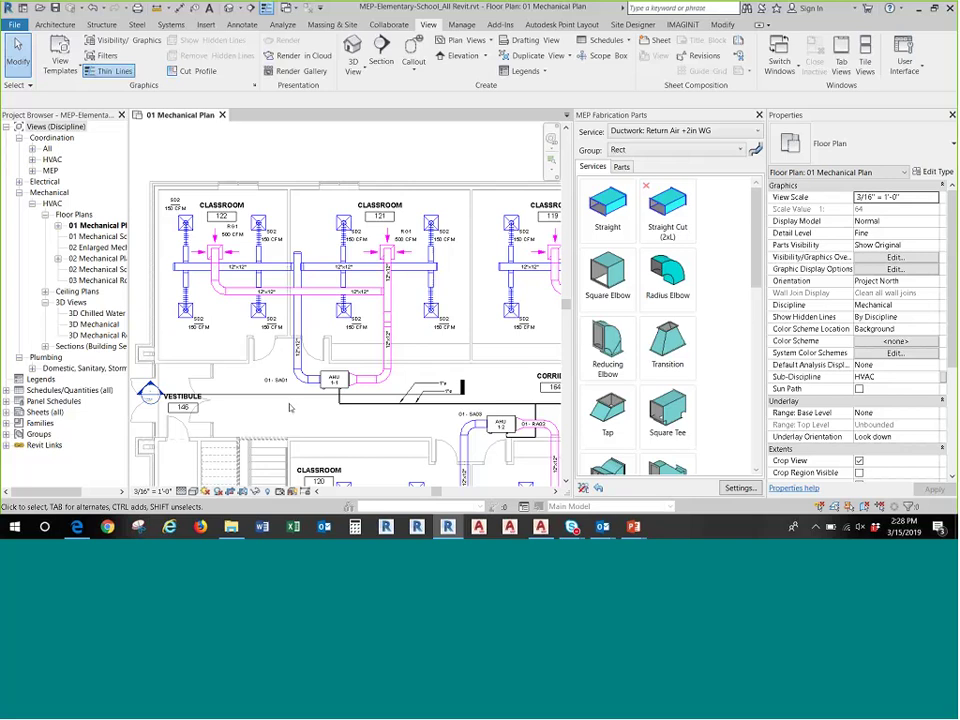
right_click(98, 226)
mouse_move(200, 308)
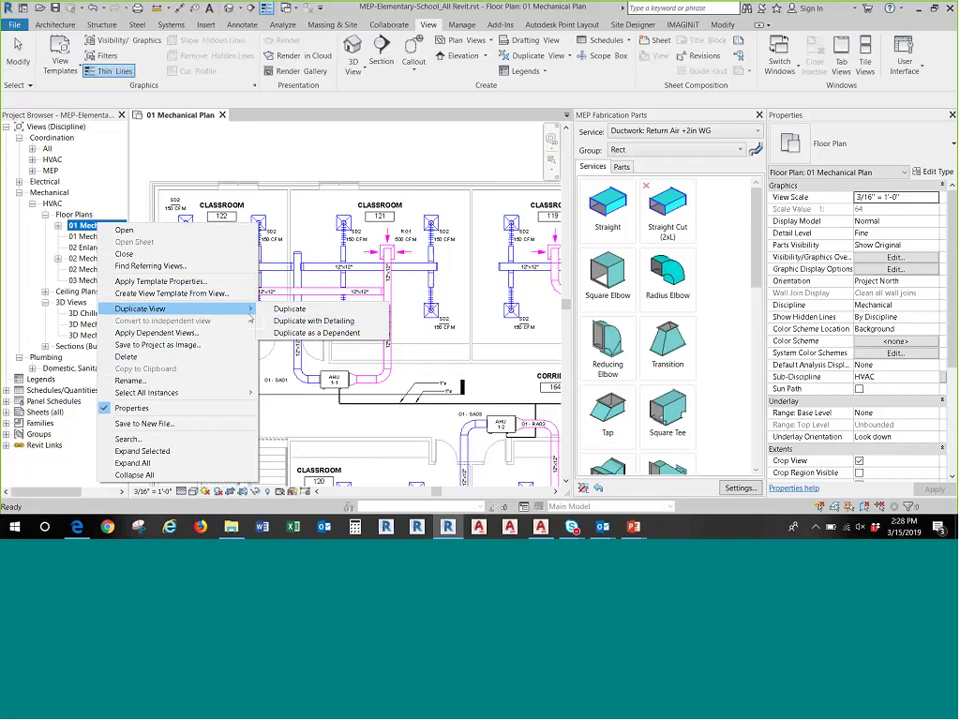
click(287, 324)
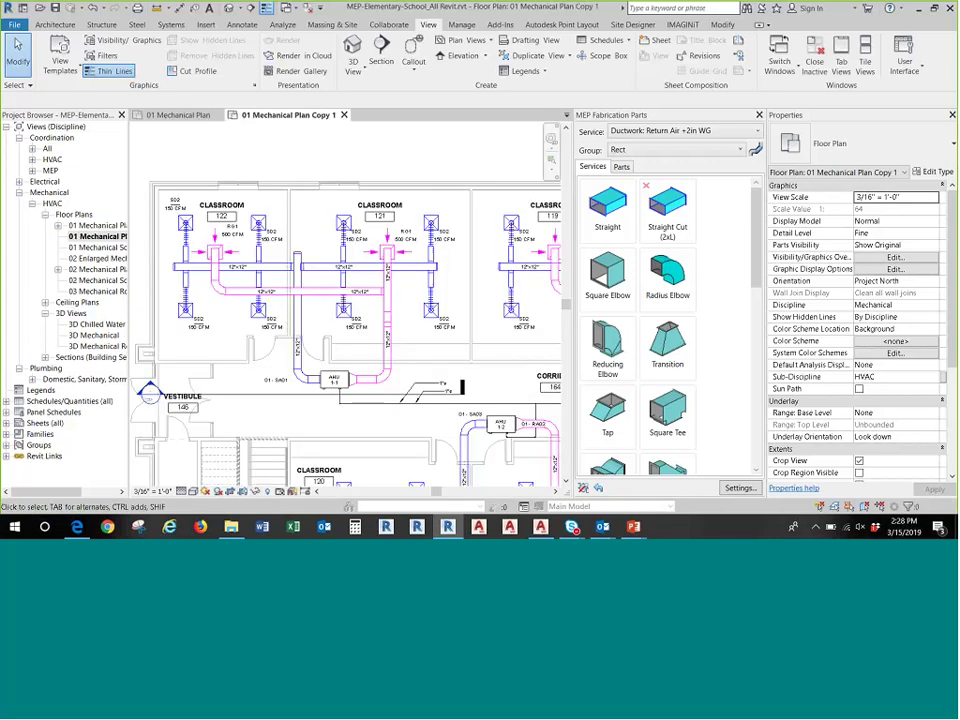
- Widen the Project Browser and rename the duplicated floor plan view as 01 Mechanical Fab Plan
drag(129, 216, 185, 217)
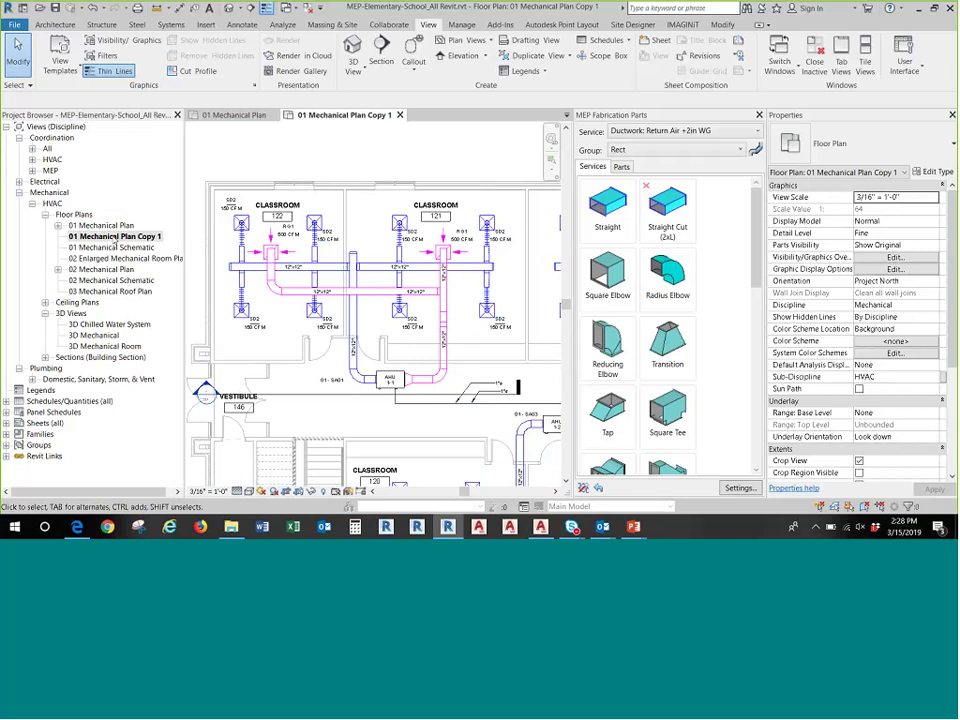
right_click(115, 236)
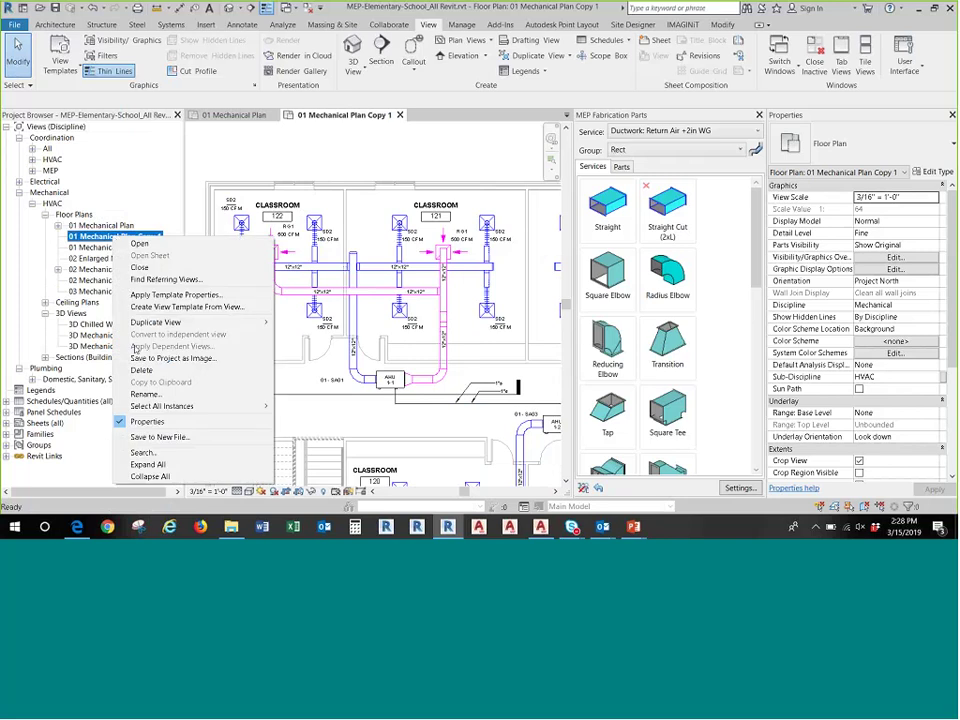
click(143, 393)
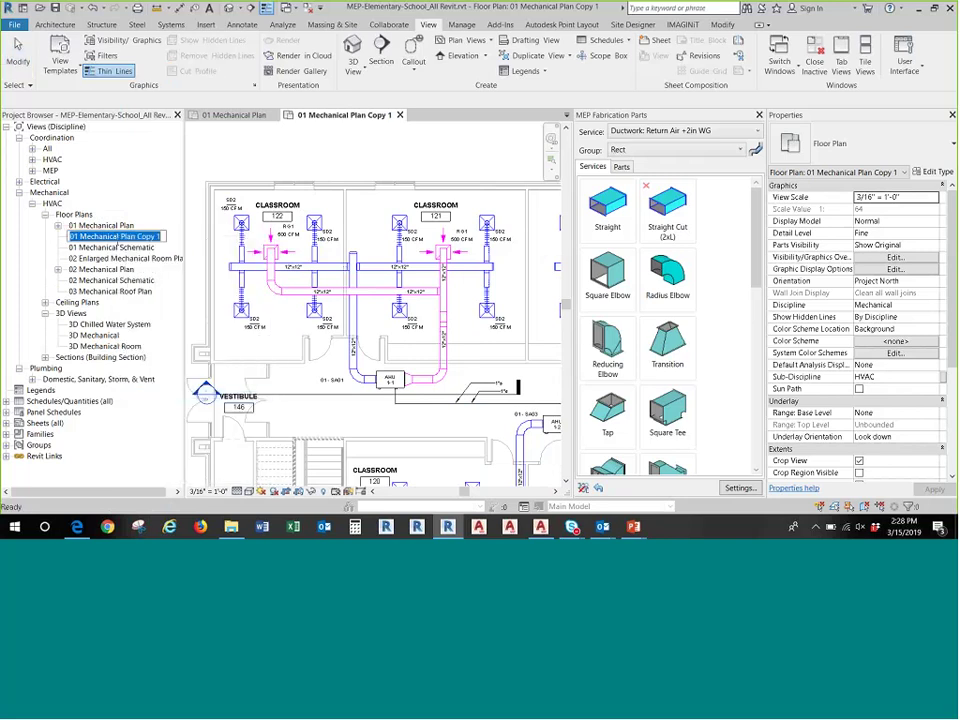
drag(121, 237, 199, 252)
text(Fab)
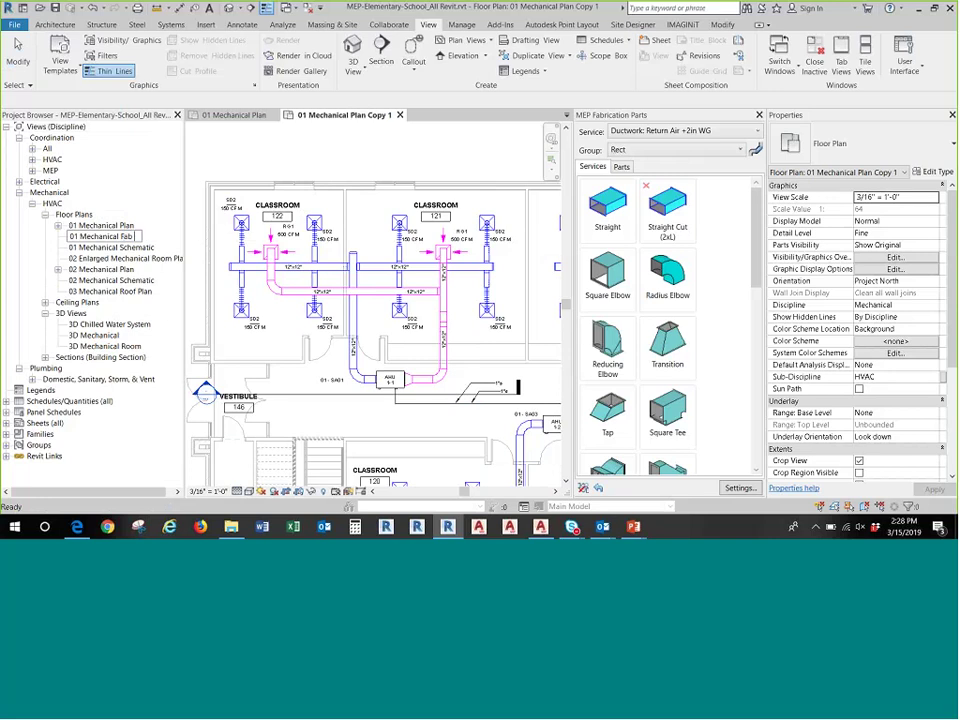
text( Pl)
text(an)
key(Return)
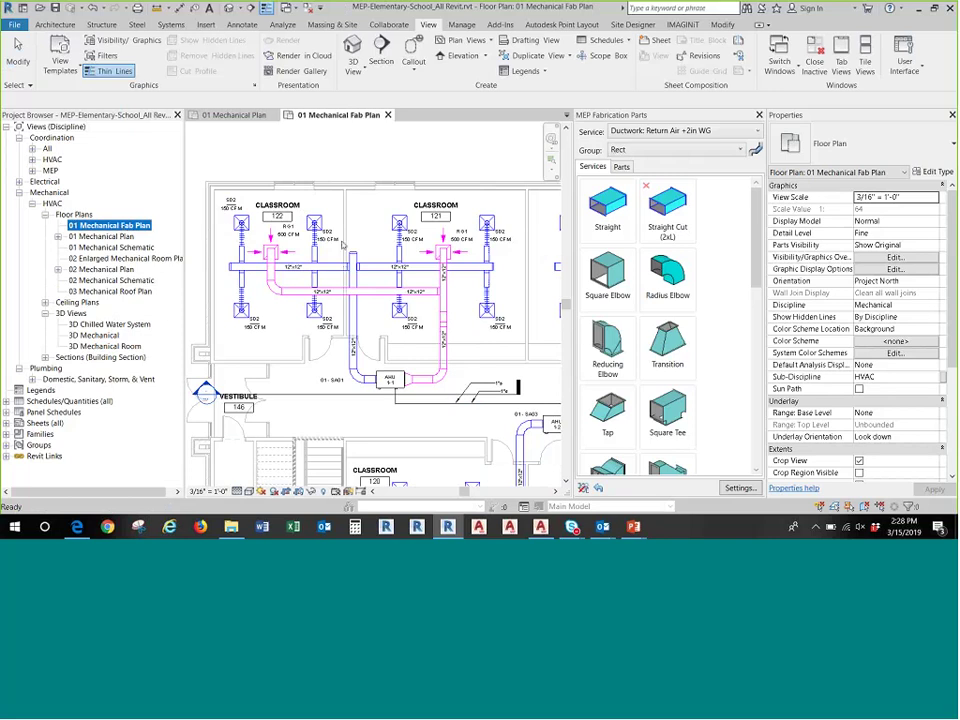
- Convert the supply air duct branch serving classrooms 122 and 121 with Design to Fabrication, using the Ductwork: Supply Air +2in WG service
click(676, 131)
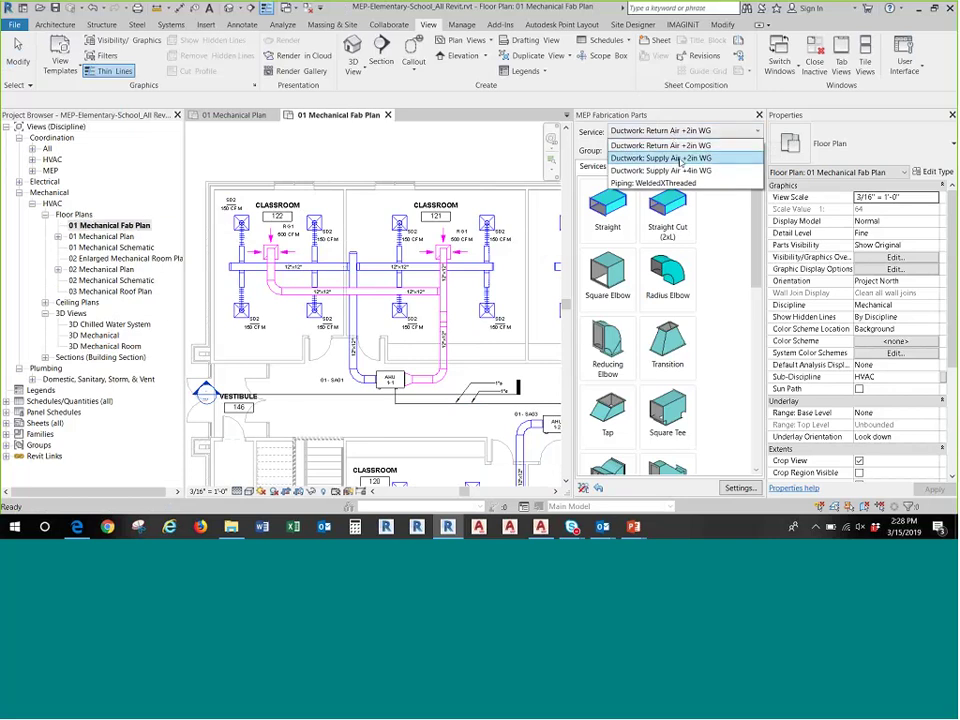
click(482, 156)
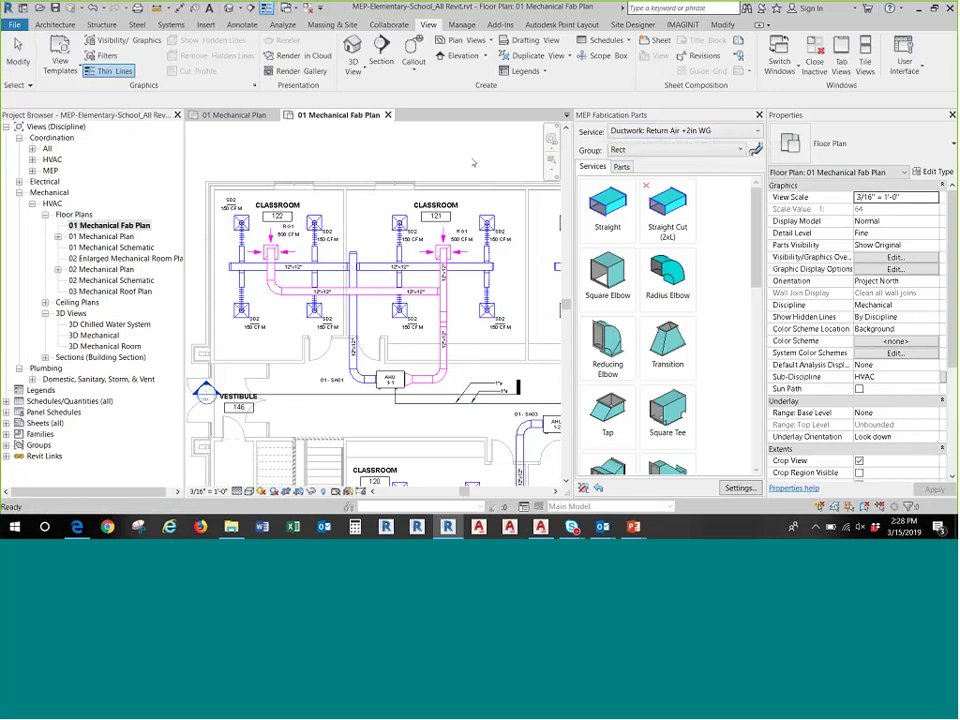
key(Tab)
click(362, 318)
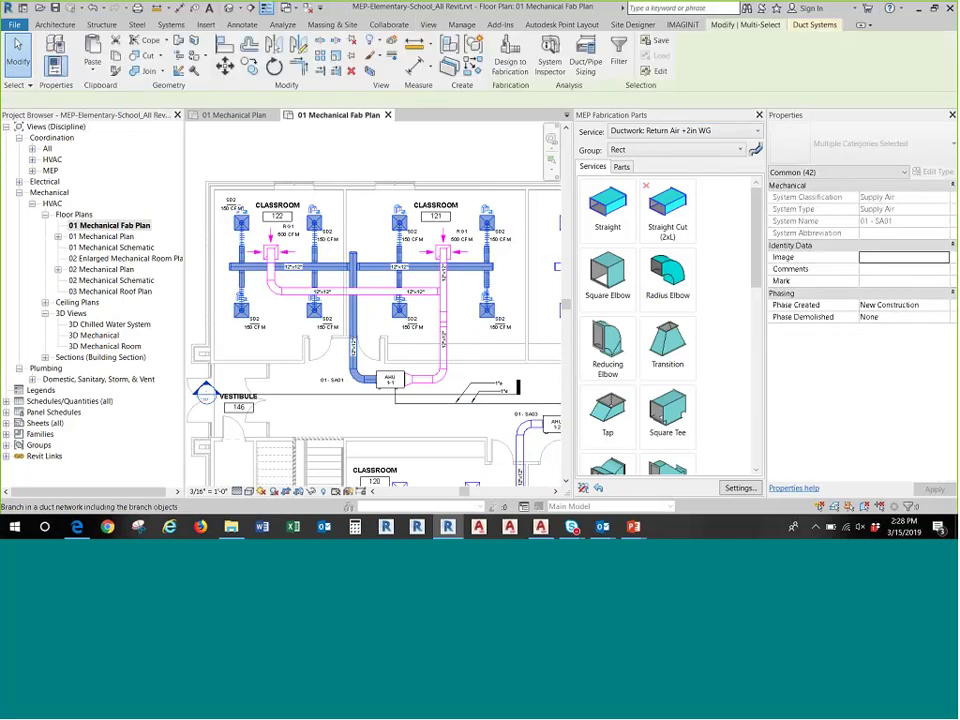
click(516, 58)
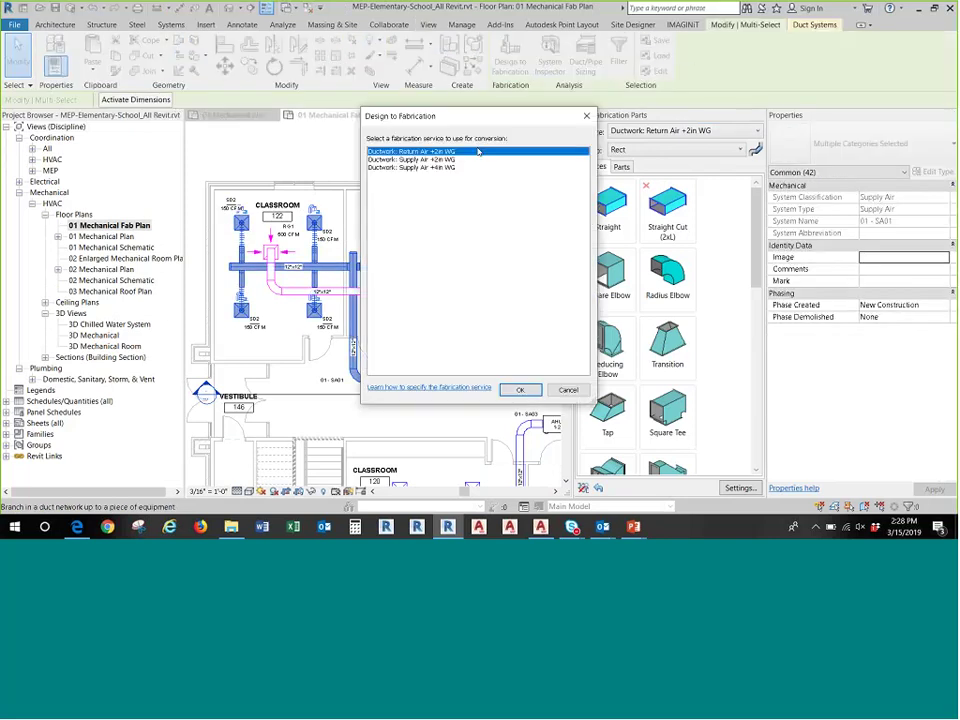
click(441, 159)
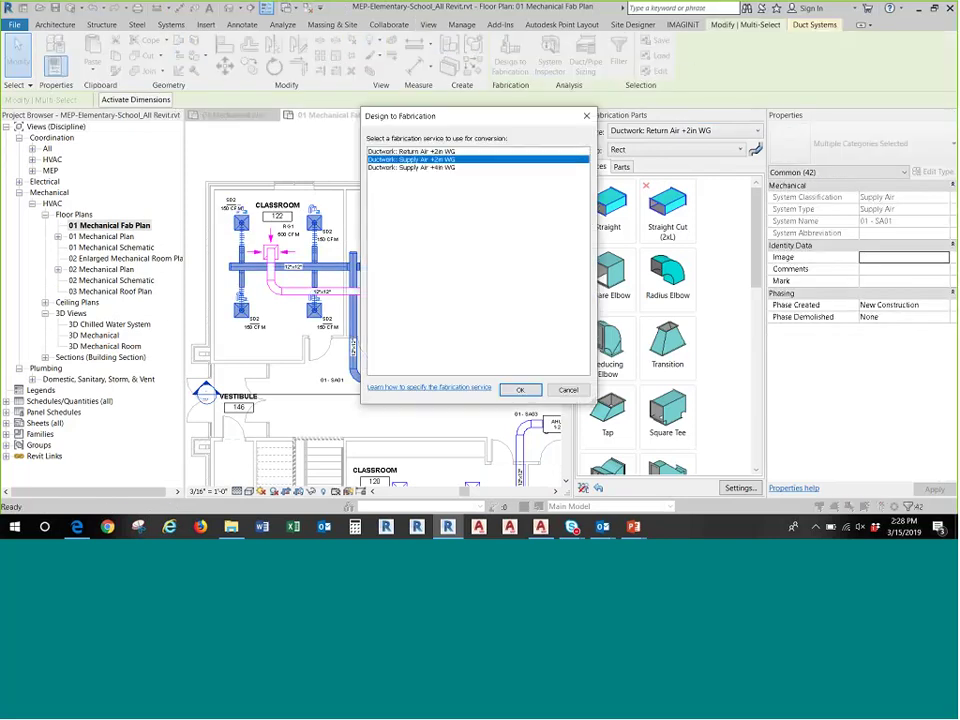
click(522, 390)
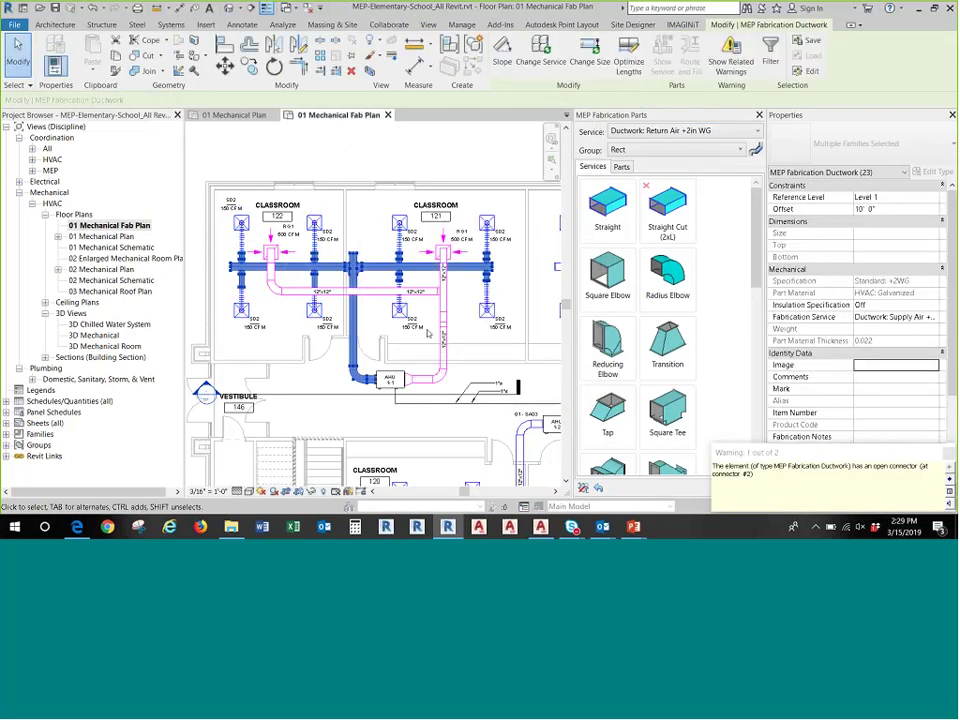
scroll(420, 334, up, 1)
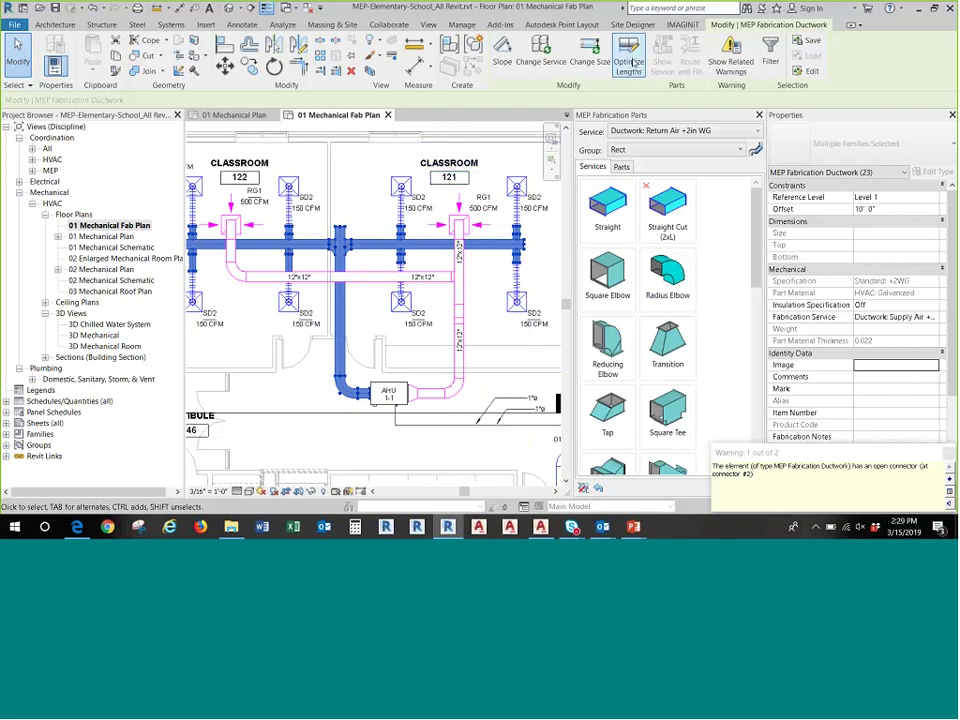
click(371, 316)
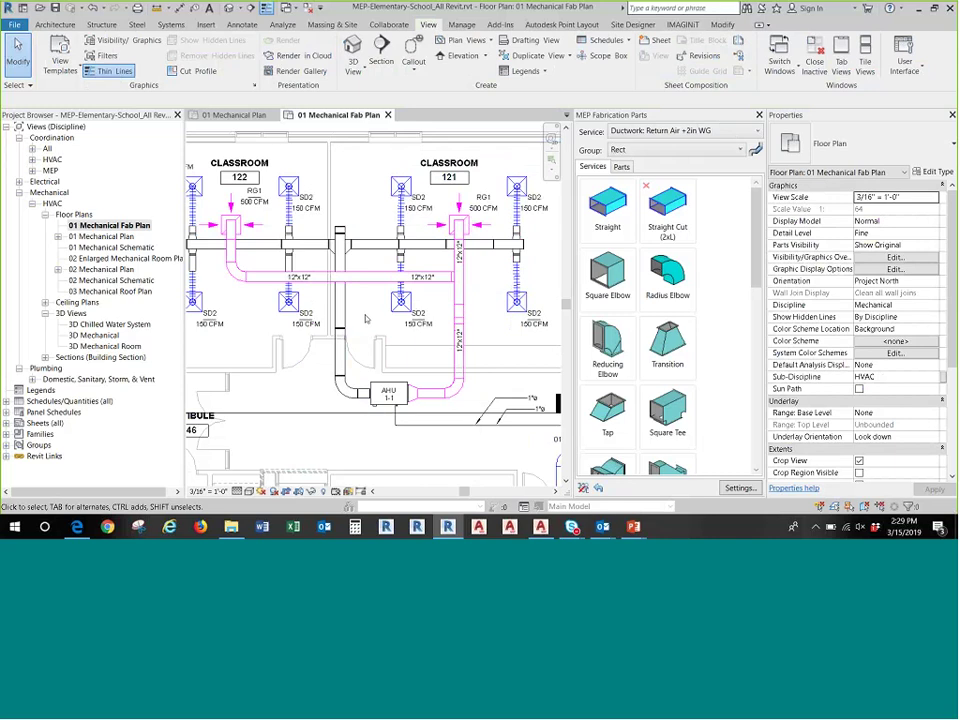
- Examine the converted supply ductwork, including the spiral pipe and bellmouth tap feeding the diffusers in classroom 121
scroll(371, 316, down, 2)
scroll(371, 316, up, 4)
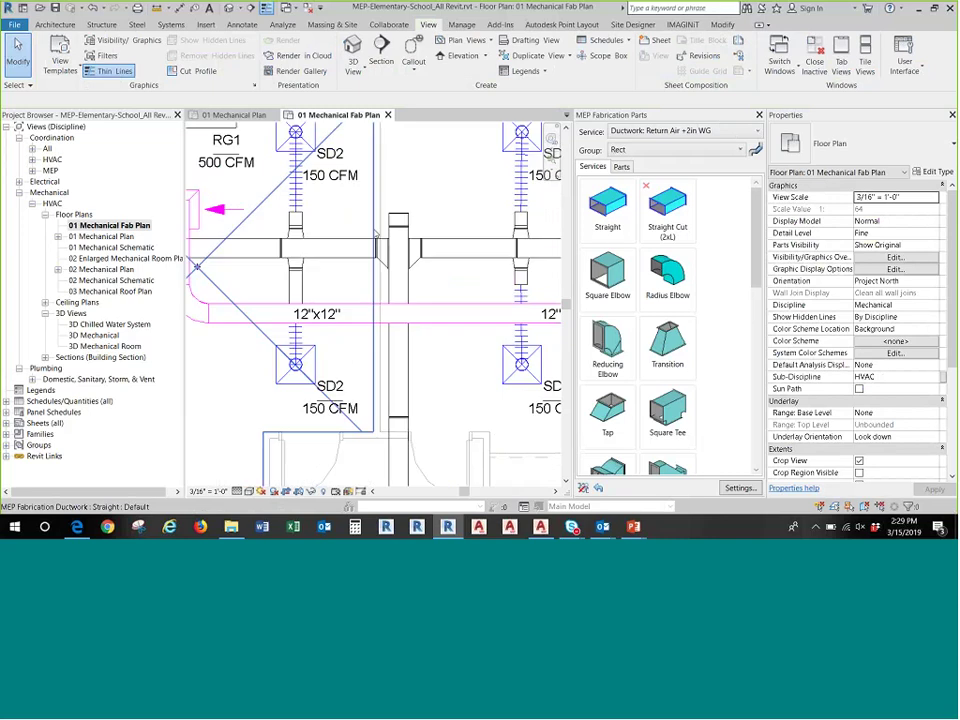
scroll(386, 326, down, 2)
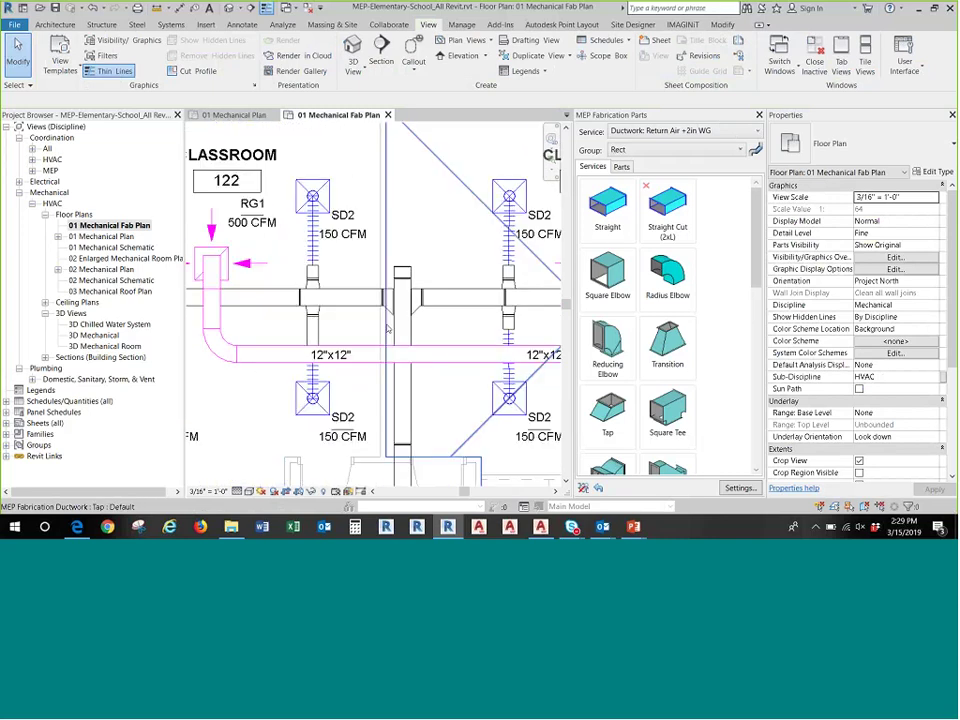
scroll(388, 329, down, 3)
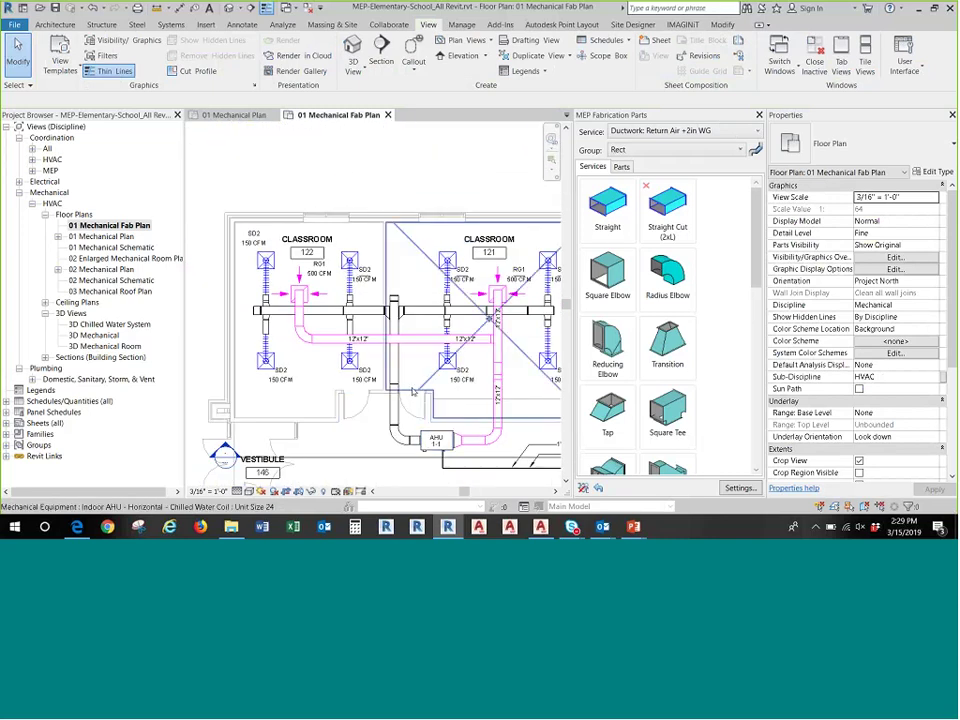
scroll(405, 332, up, 4)
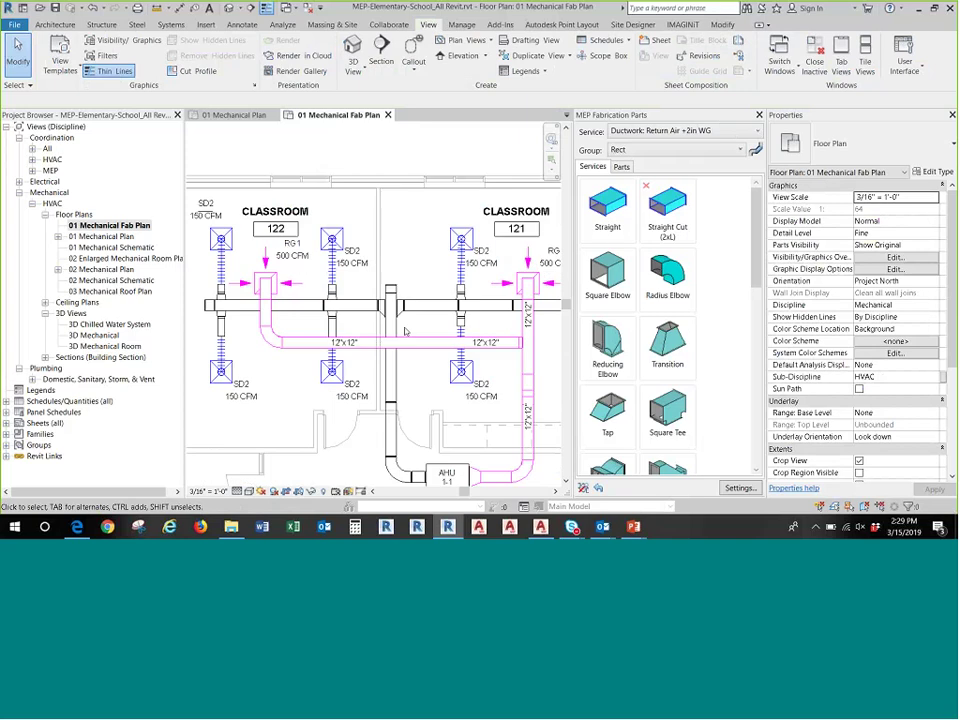
click(441, 272)
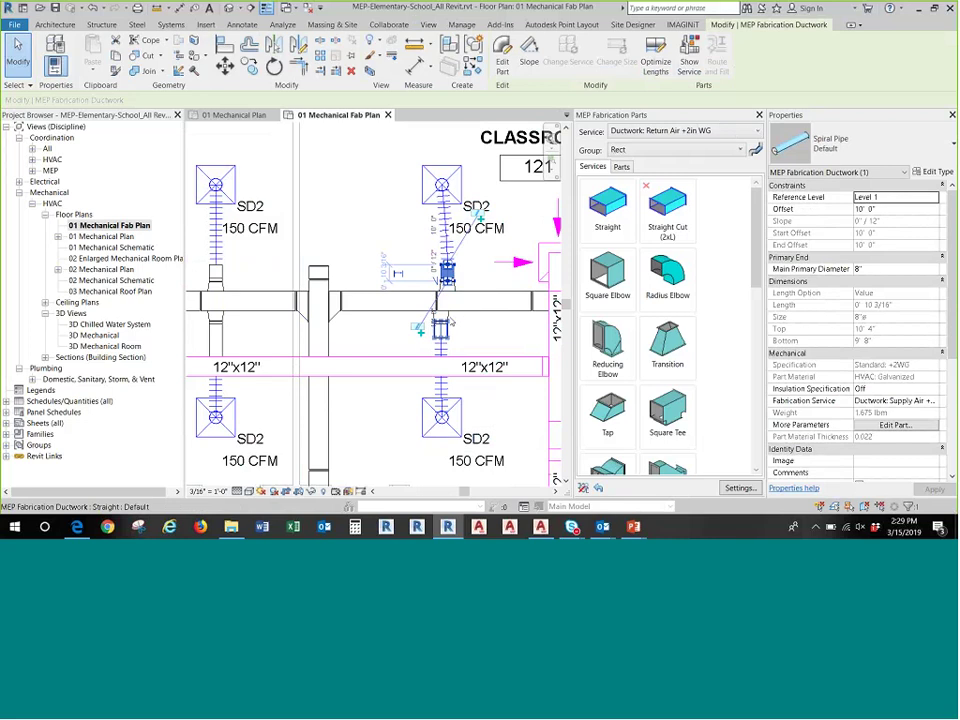
click(443, 318)
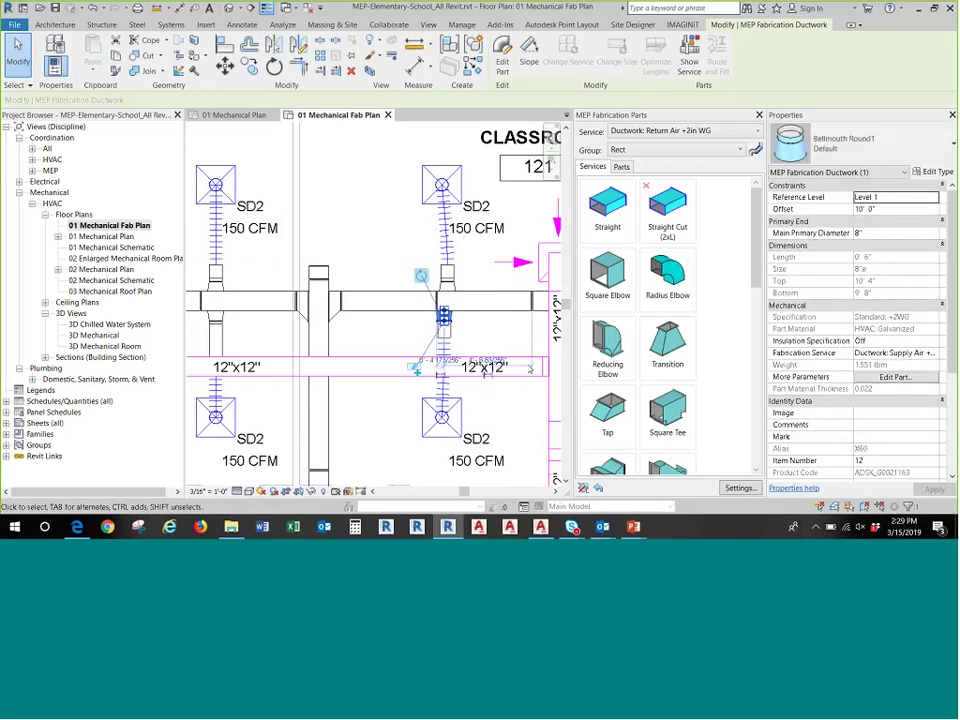
click(369, 252)
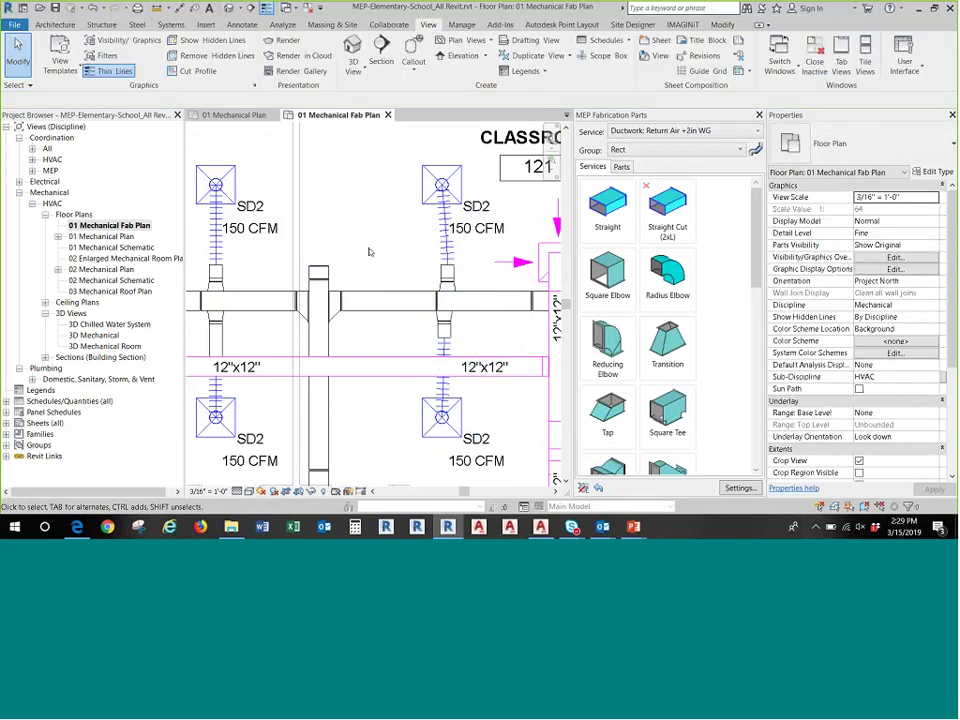
- Convert the return air duct branch to fabrication parts using the Ductwork: Return Air +2in WG service and dismiss the warning
scroll(369, 252, down, 6)
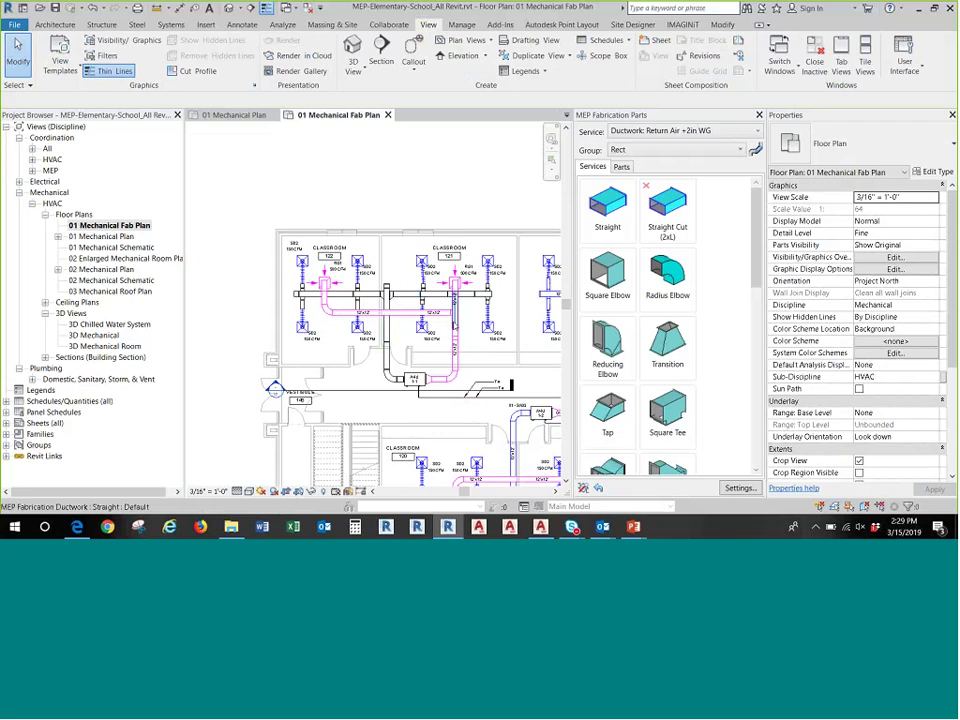
key(Tab)
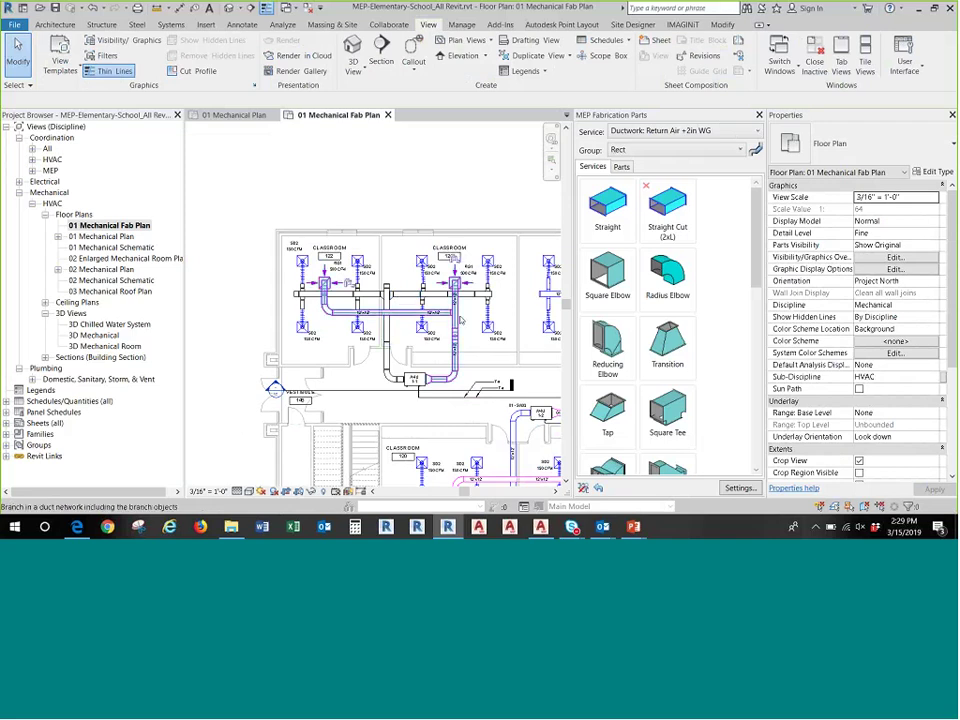
click(461, 319)
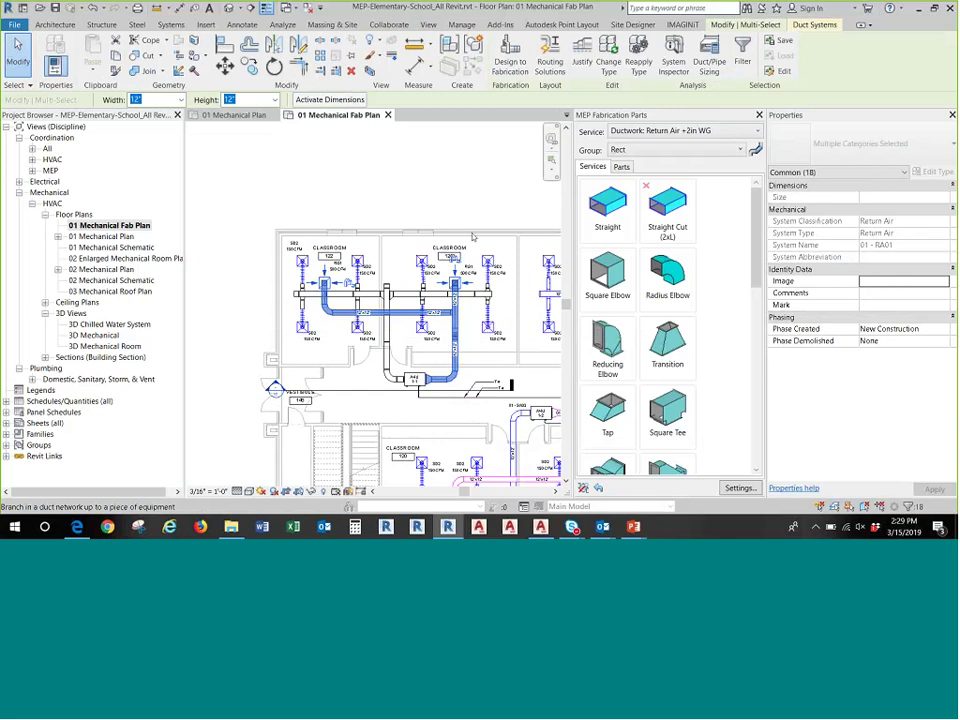
click(511, 73)
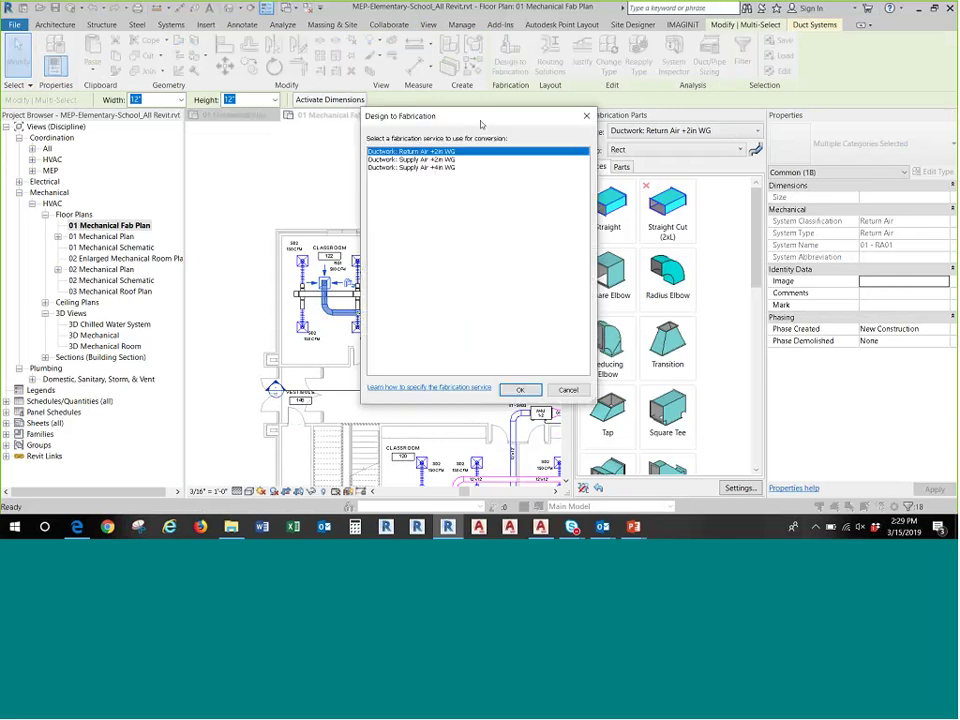
click(520, 390)
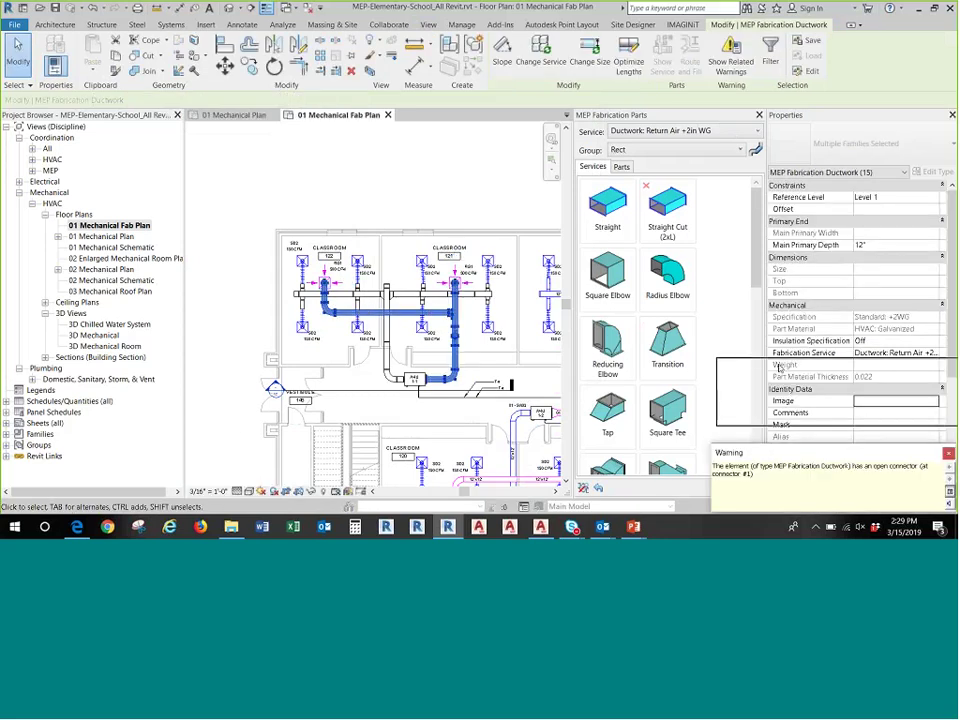
drag(767, 361, 767, 361)
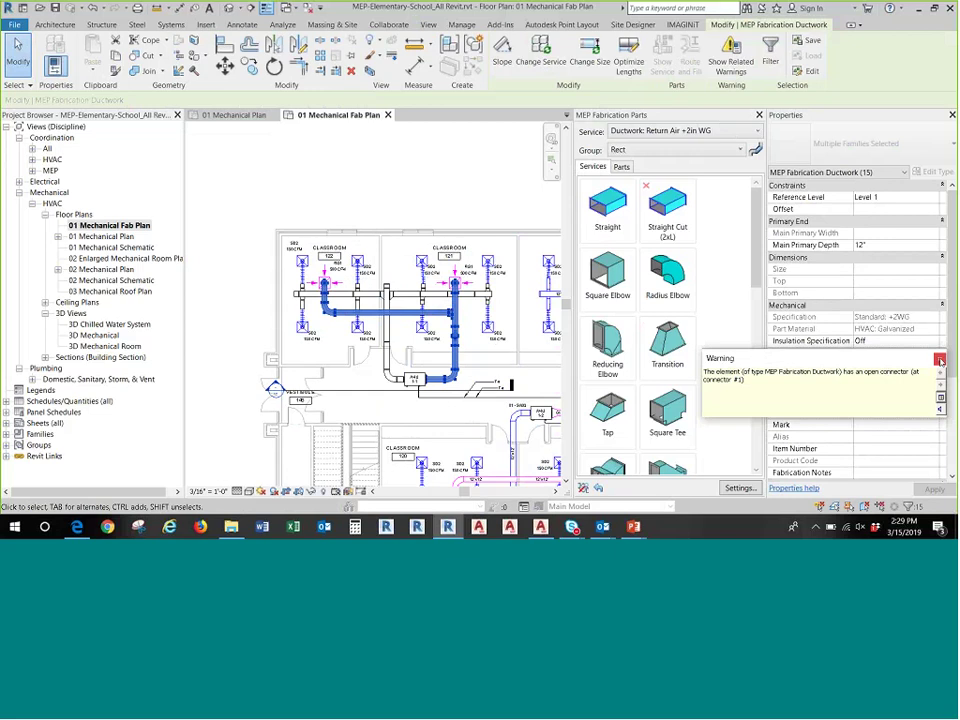
click(939, 359)
key(Escape)
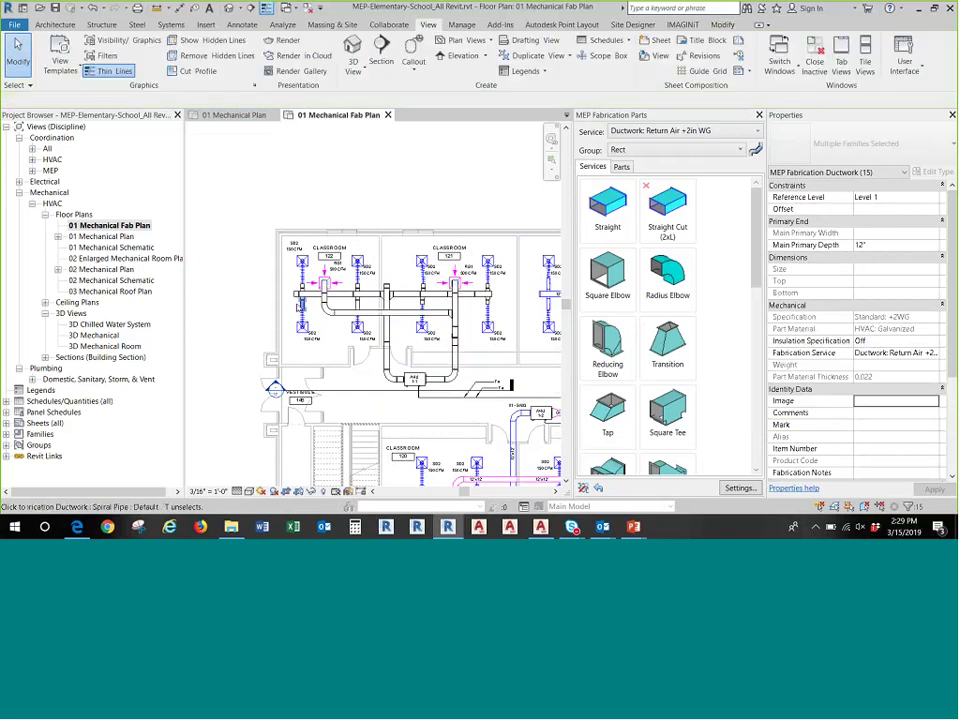
- Check the return connection at AHU 1-1 and shorten the adjoining straight return duct to open a gap beside the unit
scroll(297, 292, up, 3)
middle_drag(535, 296, 389, 301)
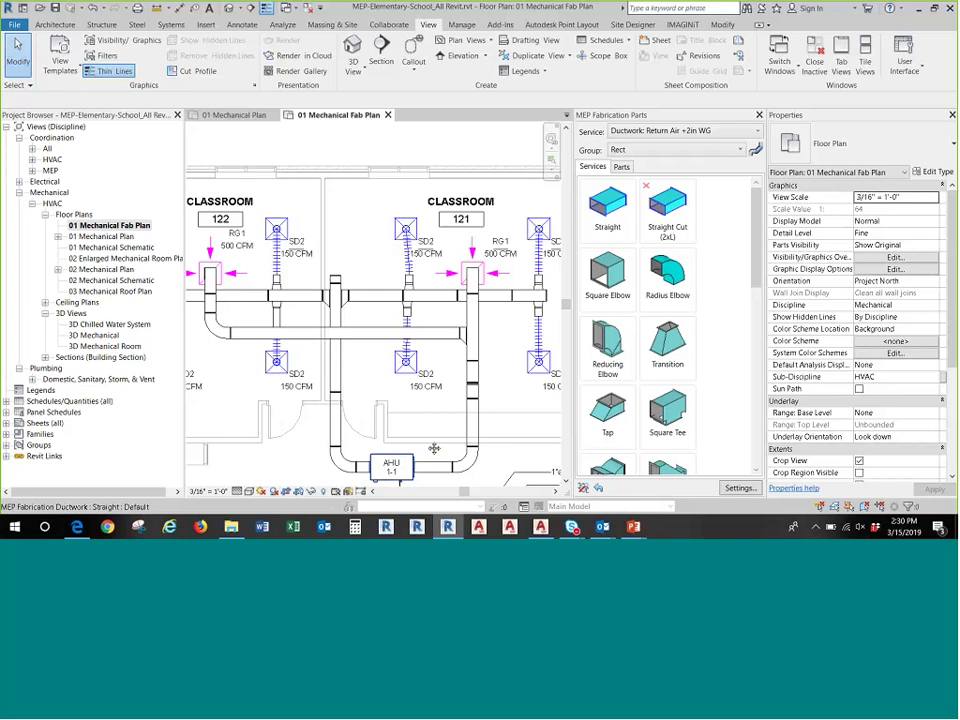
middle_drag(426, 474, 408, 389)
scroll(408, 389, up, 6)
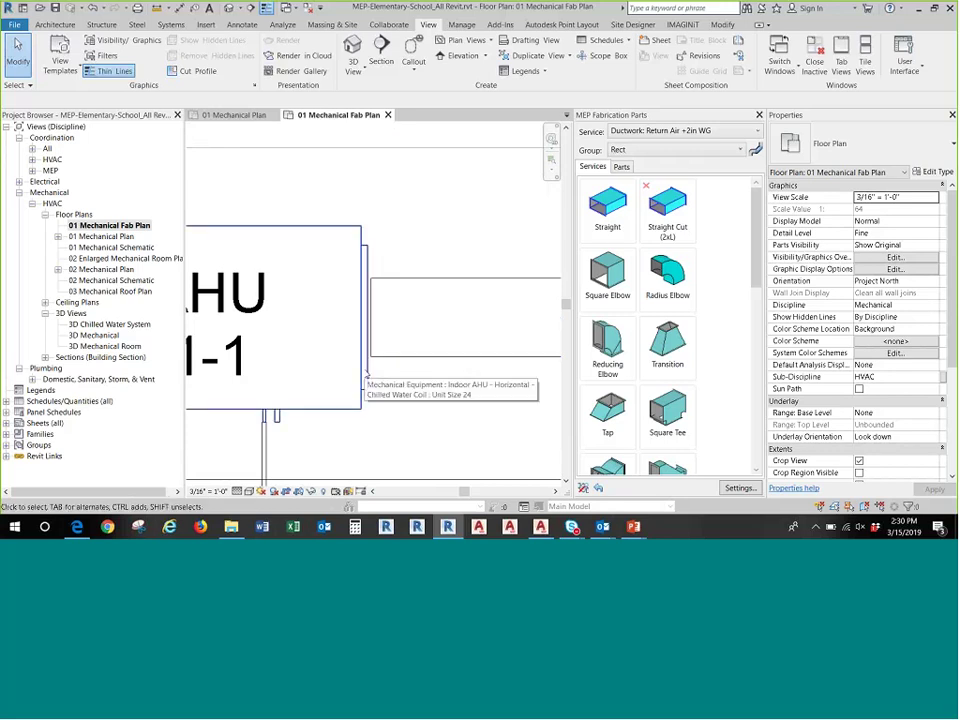
scroll(367, 376, down, 3)
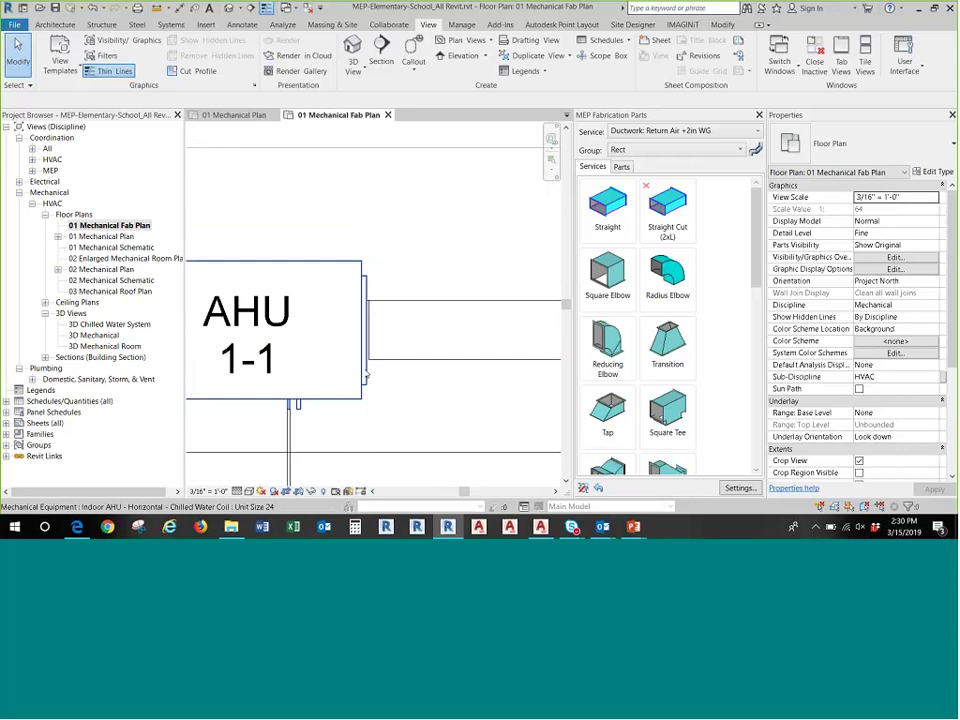
click(369, 372)
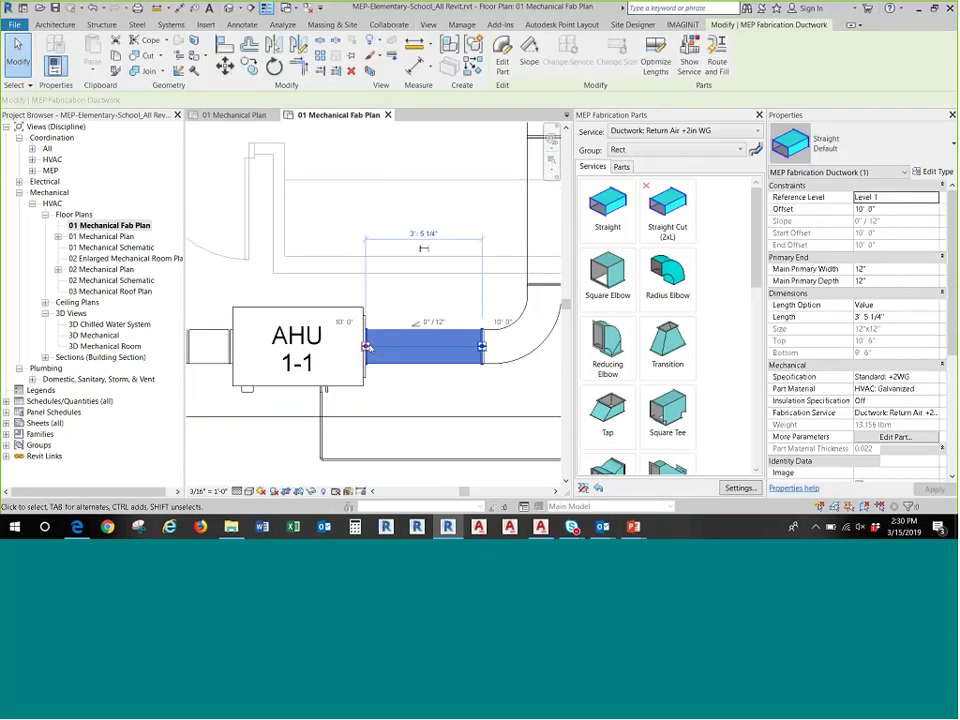
mouse_move(366, 346)
mouse_down()
mouse_move(384, 346)
mouse_move(366, 343)
mouse_up()
key(Escape)
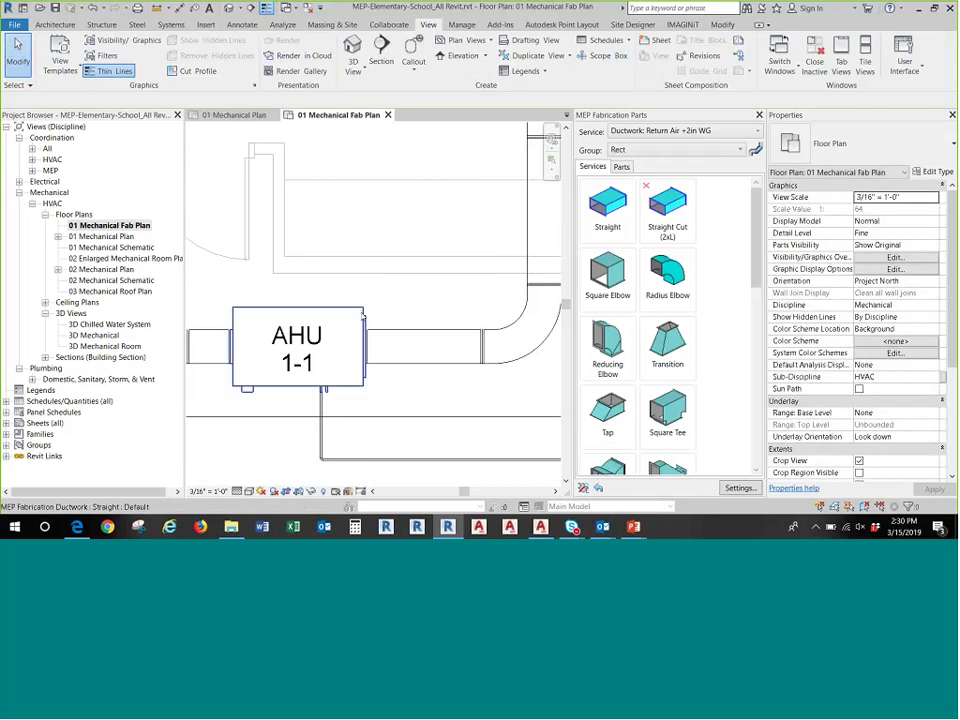
click(362, 316)
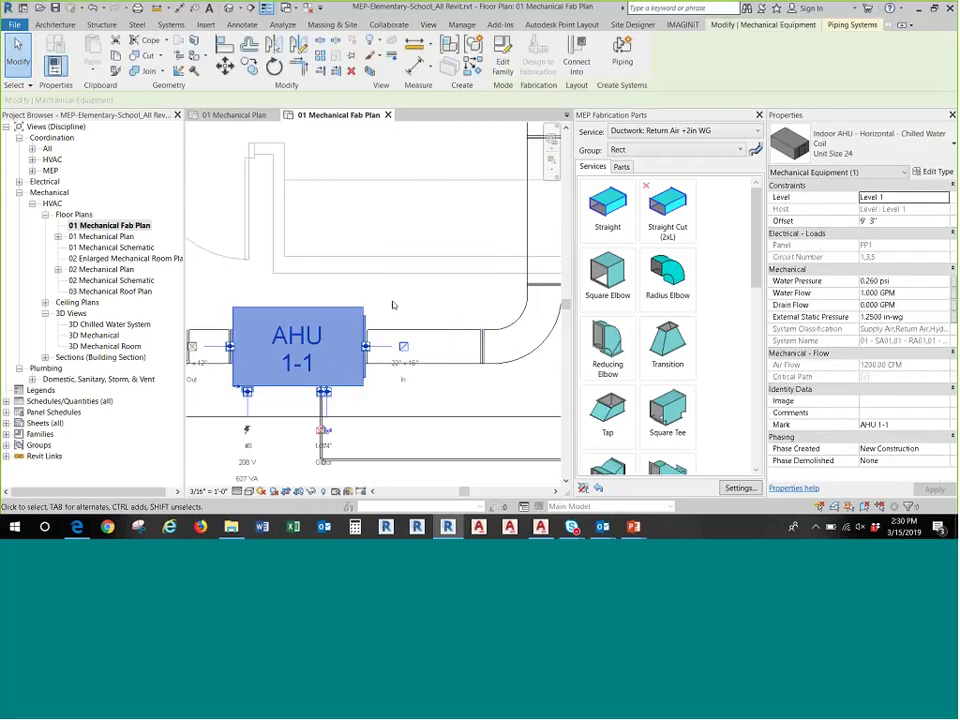
key(Escape)
click(420, 346)
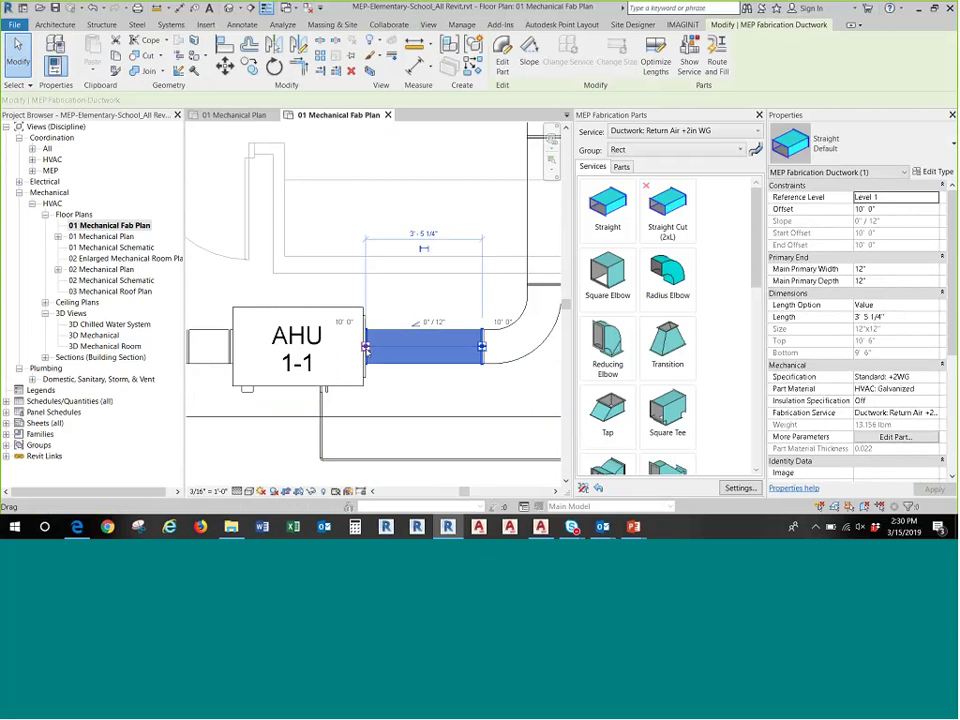
key(Delete)
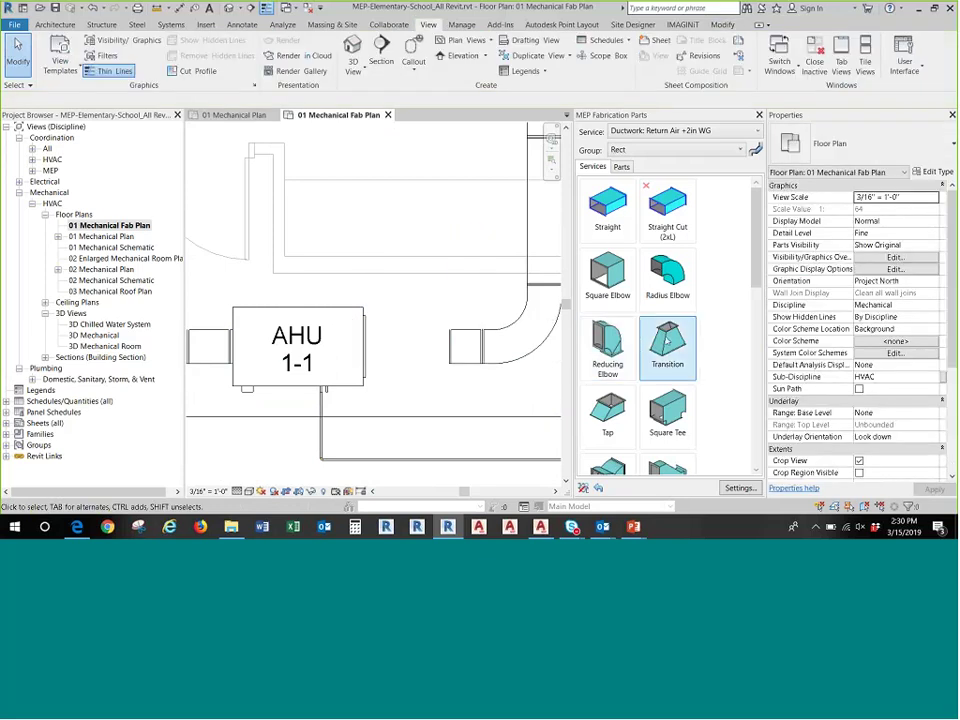
key(Return)
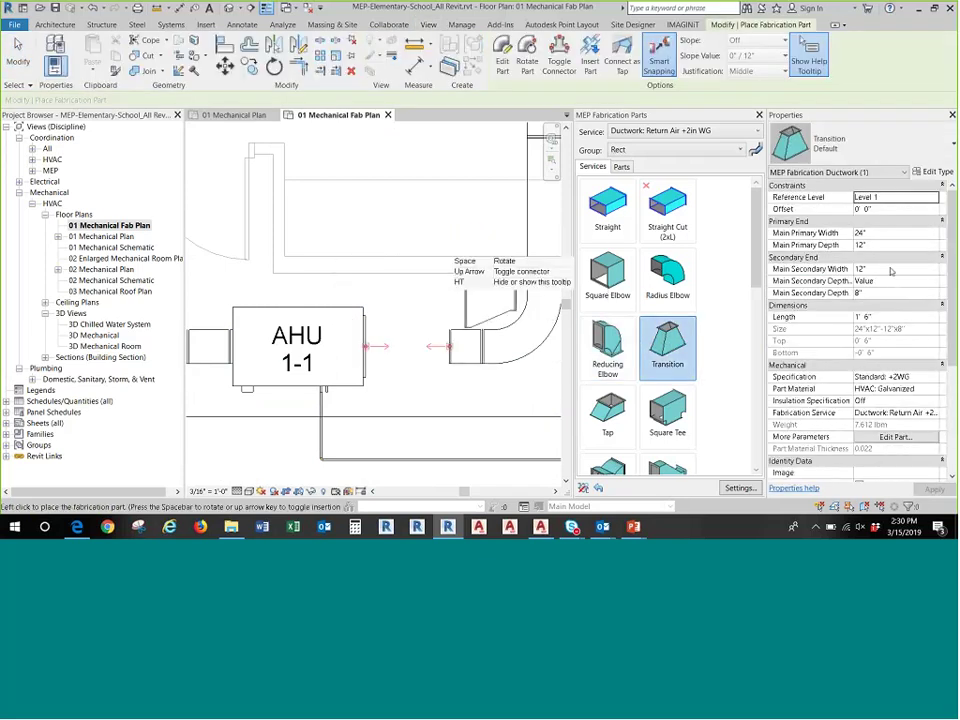
click(890, 270)
text(22)
click(882, 292)
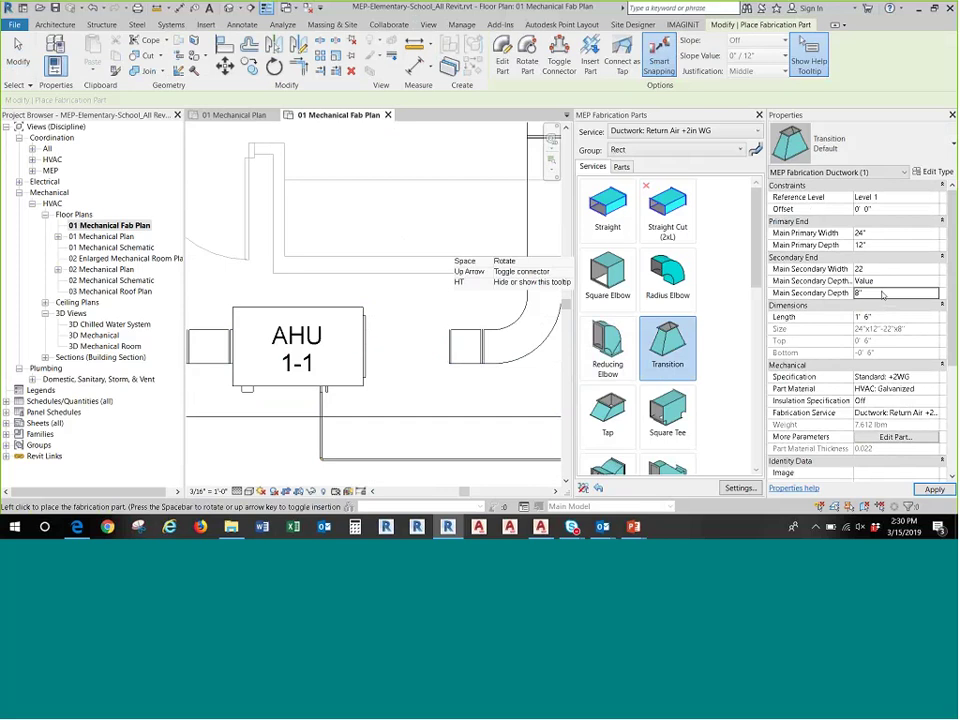
text(16)
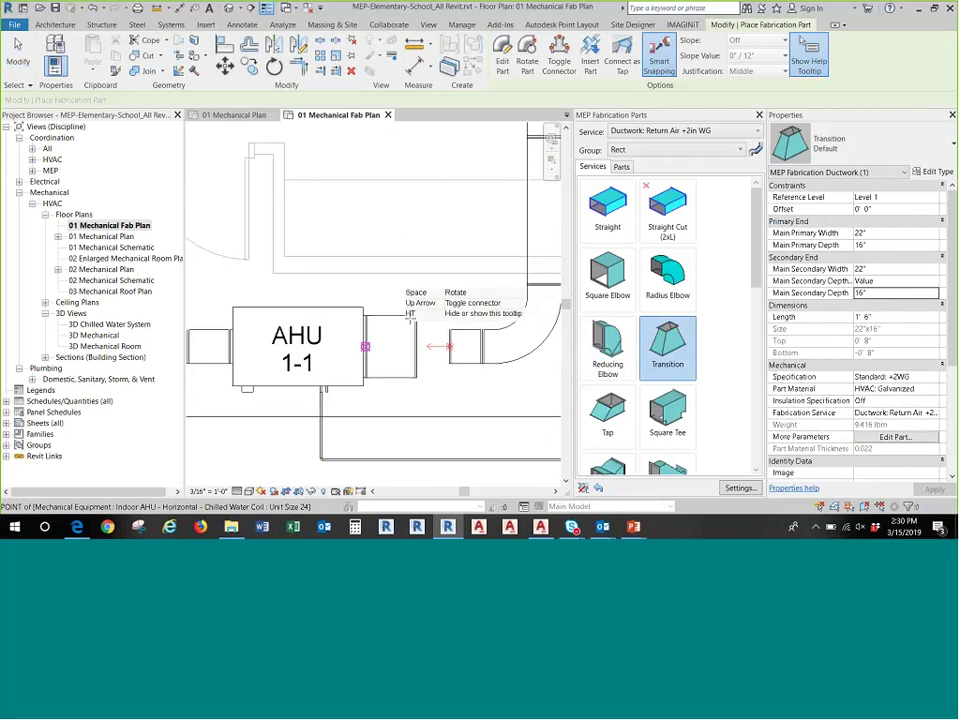
key(Escape)
- Place a rectangular Transition from the return air service on the return connector of AHU 1-1
click(659, 349)
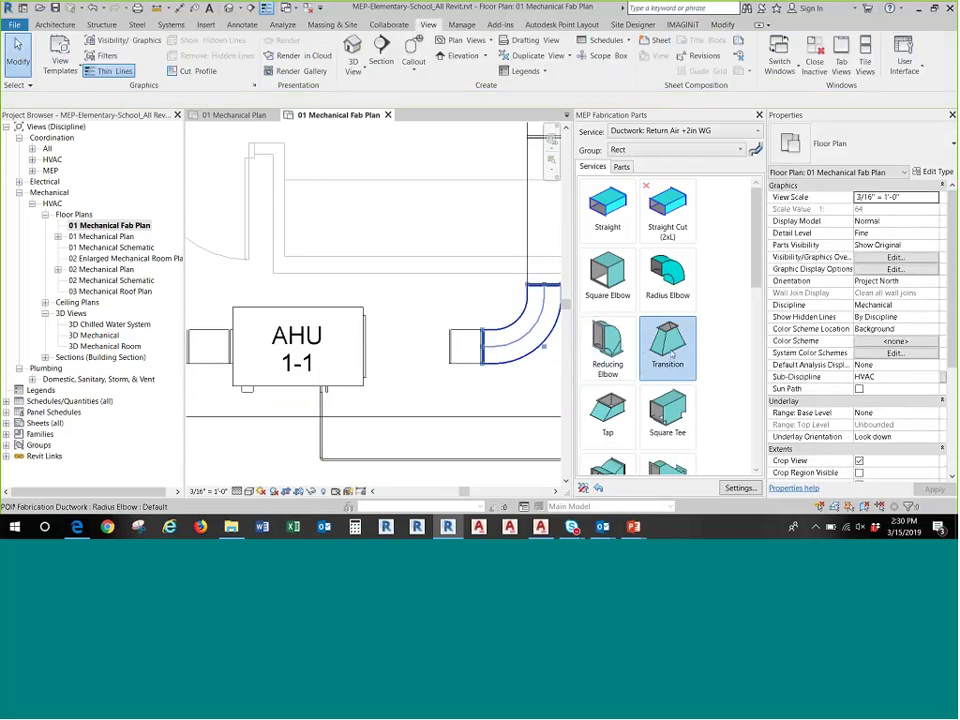
click(370, 336)
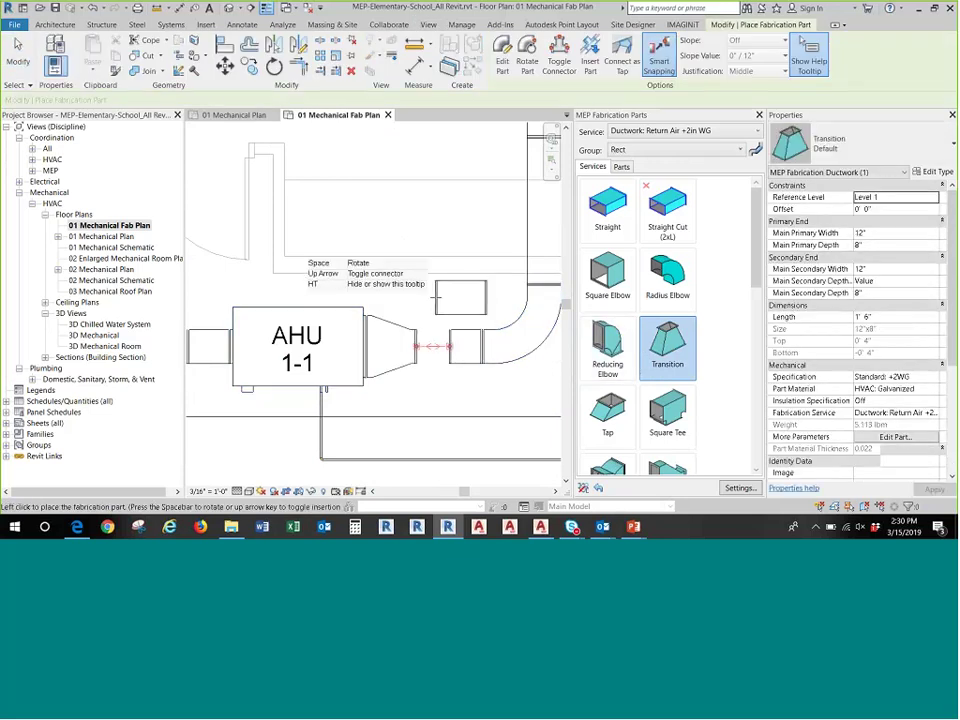
- Extend the straight return duct beside AHU 1-1 to meet the open end of the new transition
key(Escape)
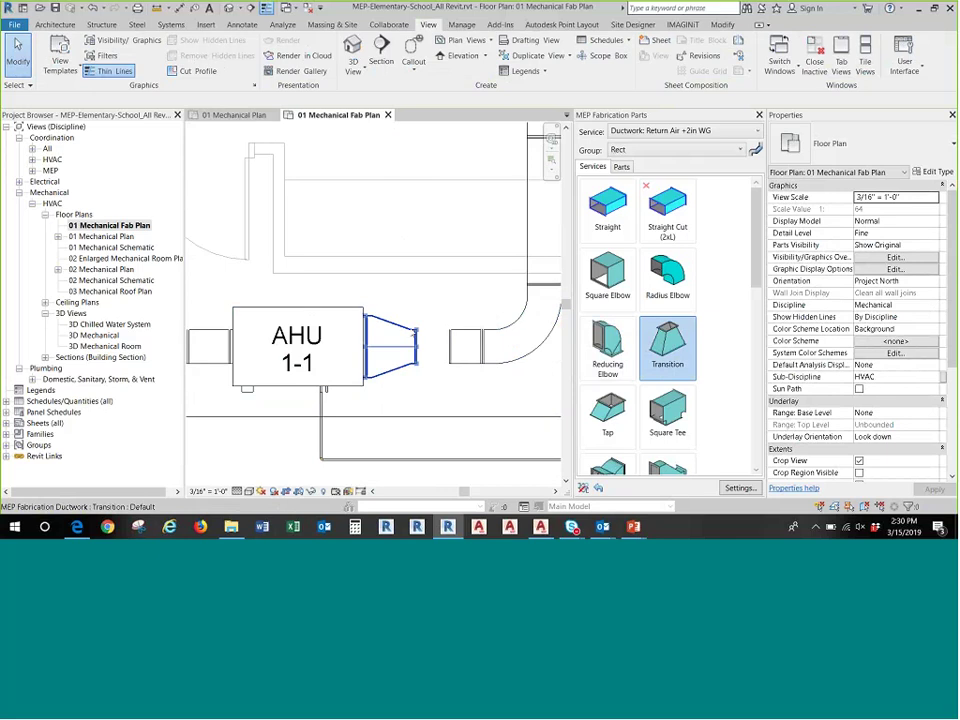
click(458, 348)
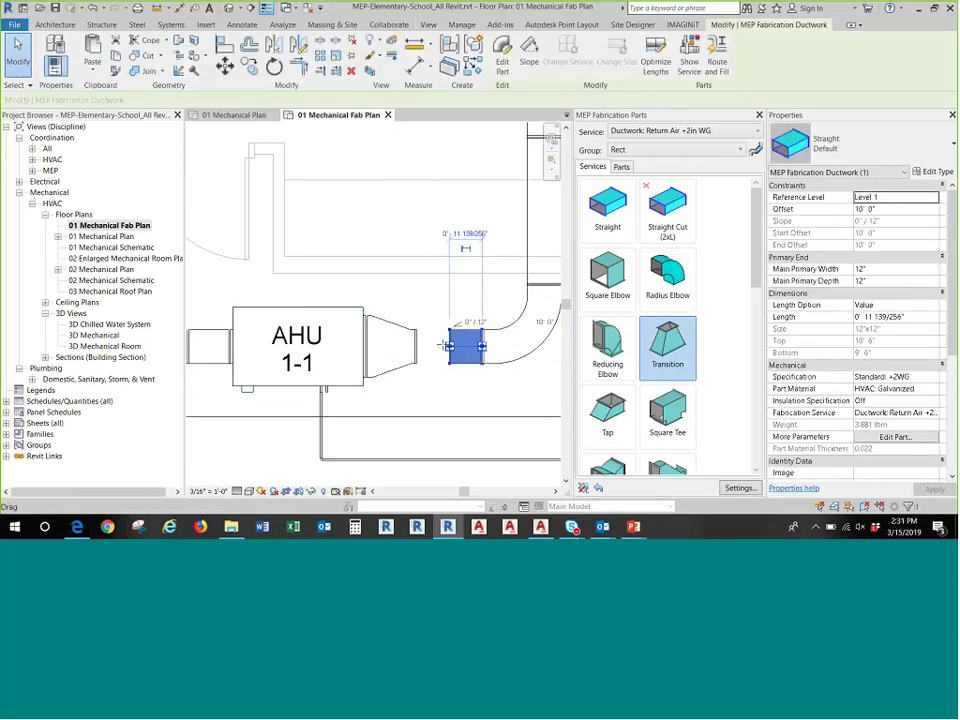
drag(449, 346, 416, 346)
click(400, 307)
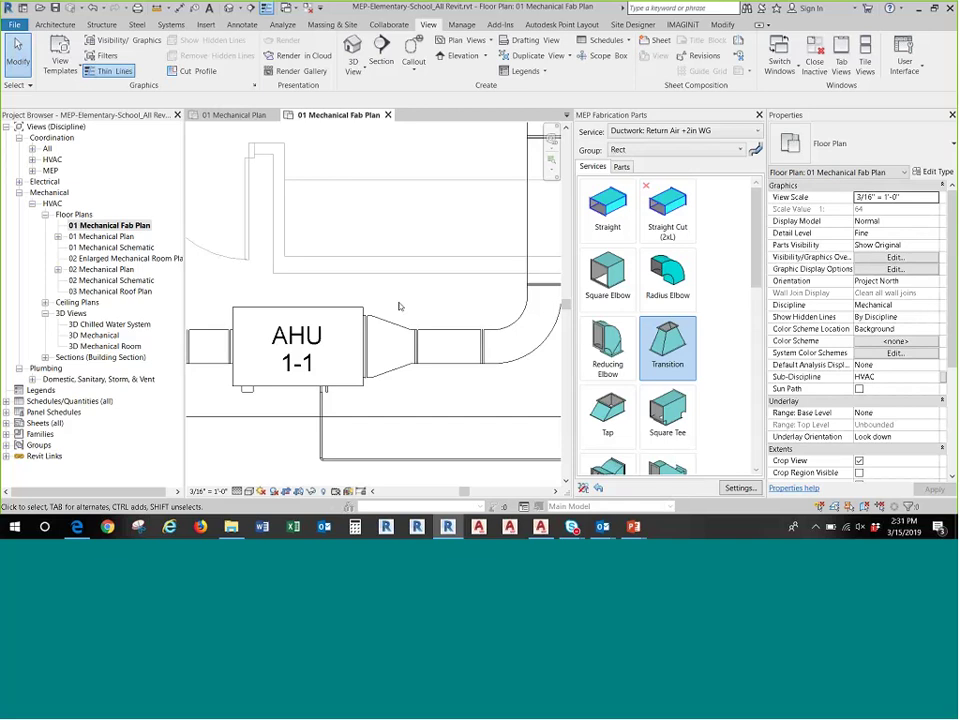
scroll(398, 306, down, 4)
scroll(423, 337, down, 1)
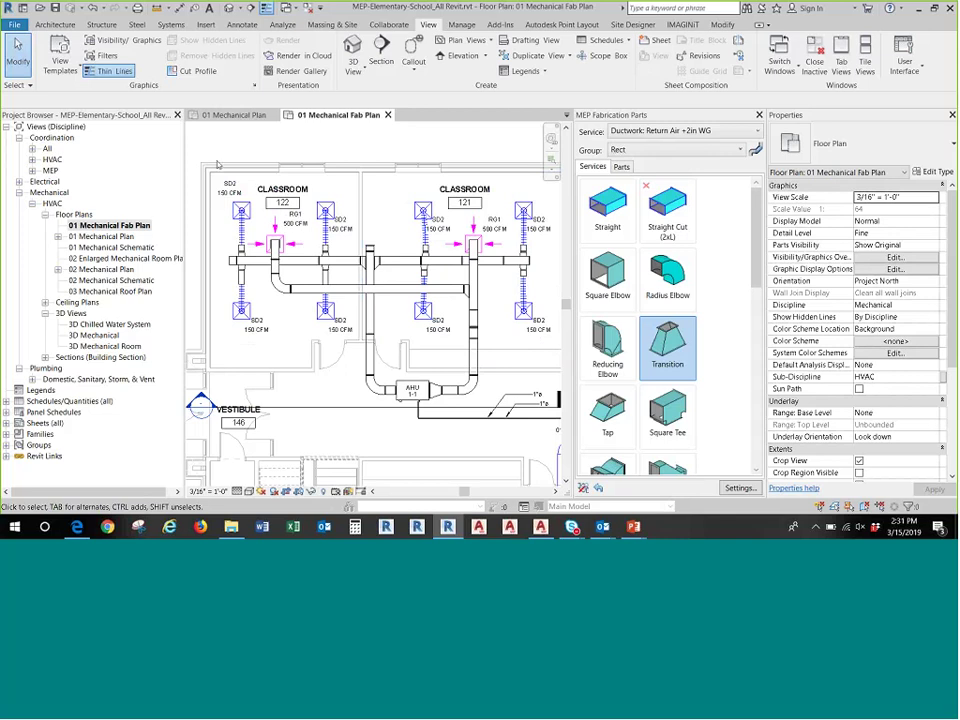
- Create a new rule-based view filter named "Fab Duct - Supply Air"
click(104, 56)
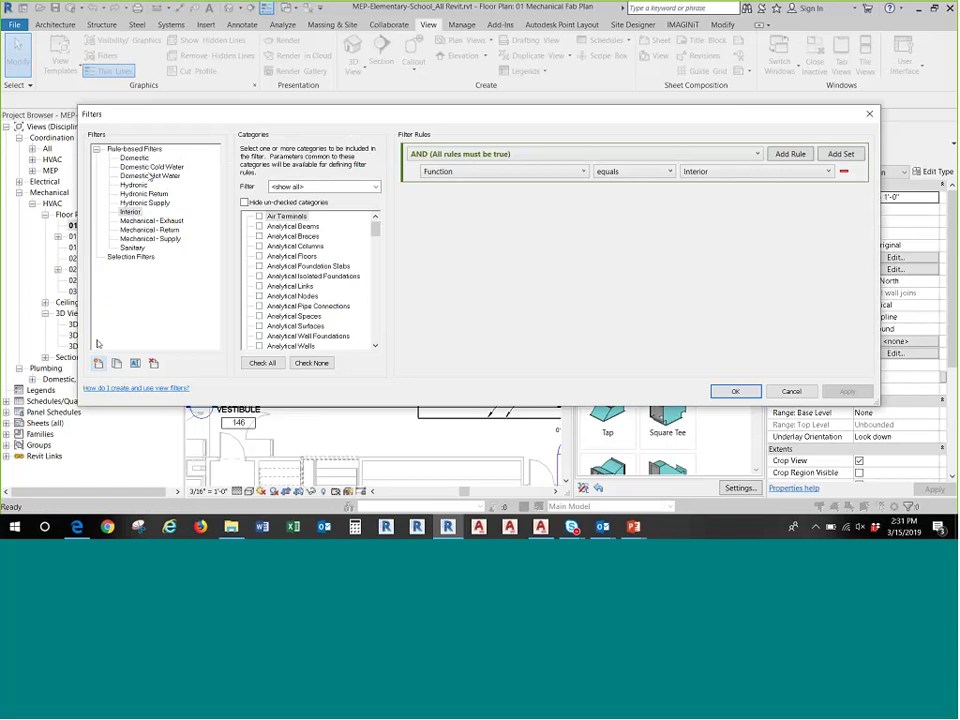
click(98, 363)
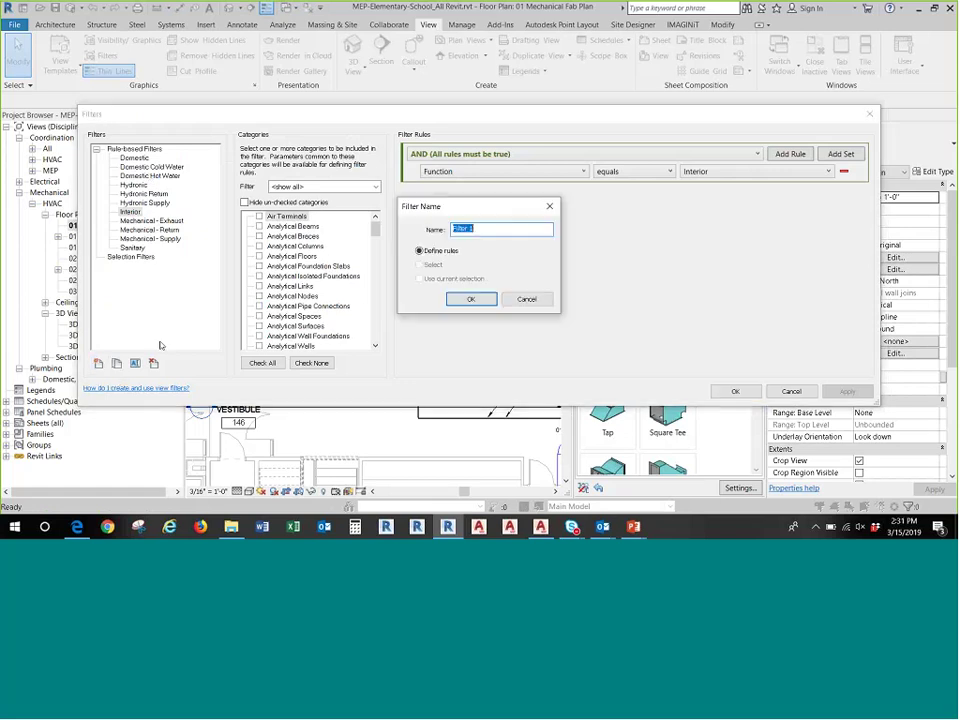
text(Fa)
text(b -)
text(Duct - )
text(Supply Ai)
text(r)
key(Return)
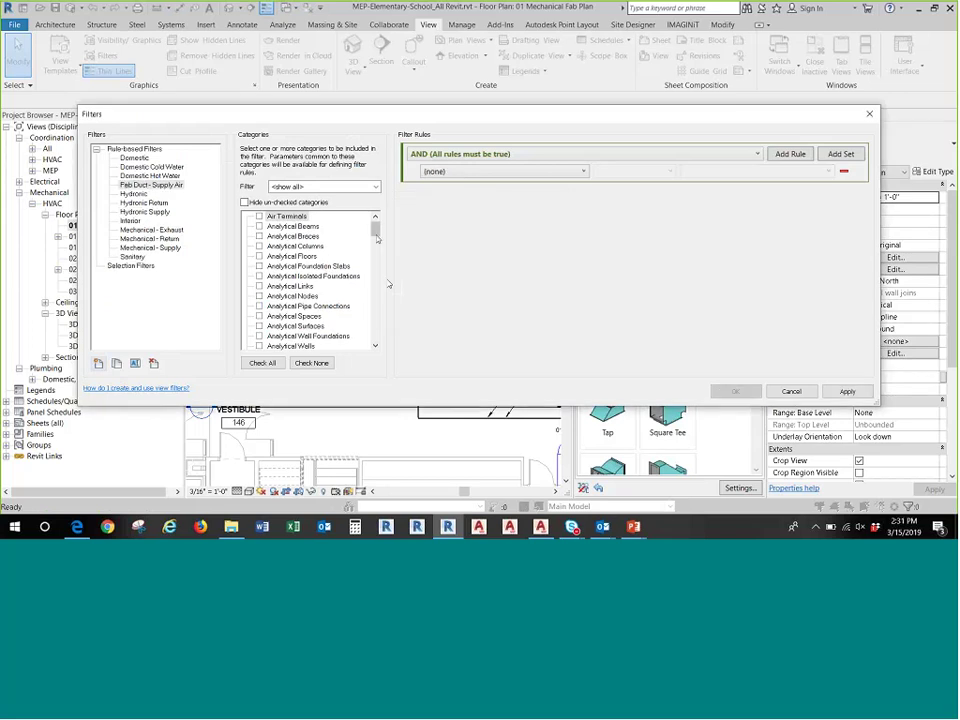
- Limit the supply air filter to the MEP Fabrication Ductwork category and base its rule on Fabrication Service
click(374, 279)
scroll(374, 279, down, 3)
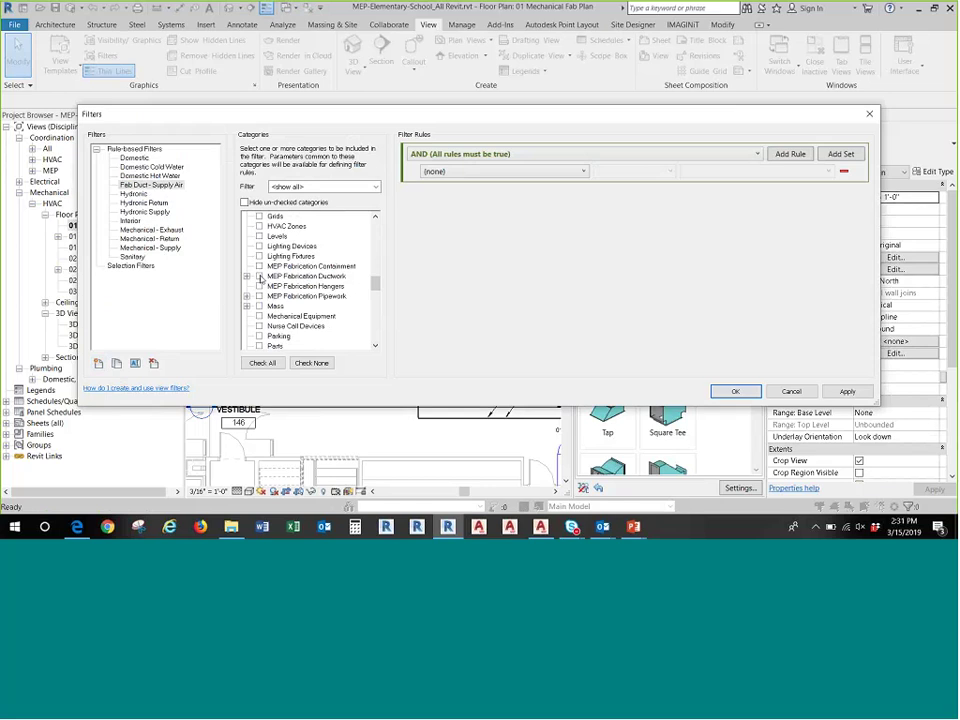
click(259, 276)
click(553, 172)
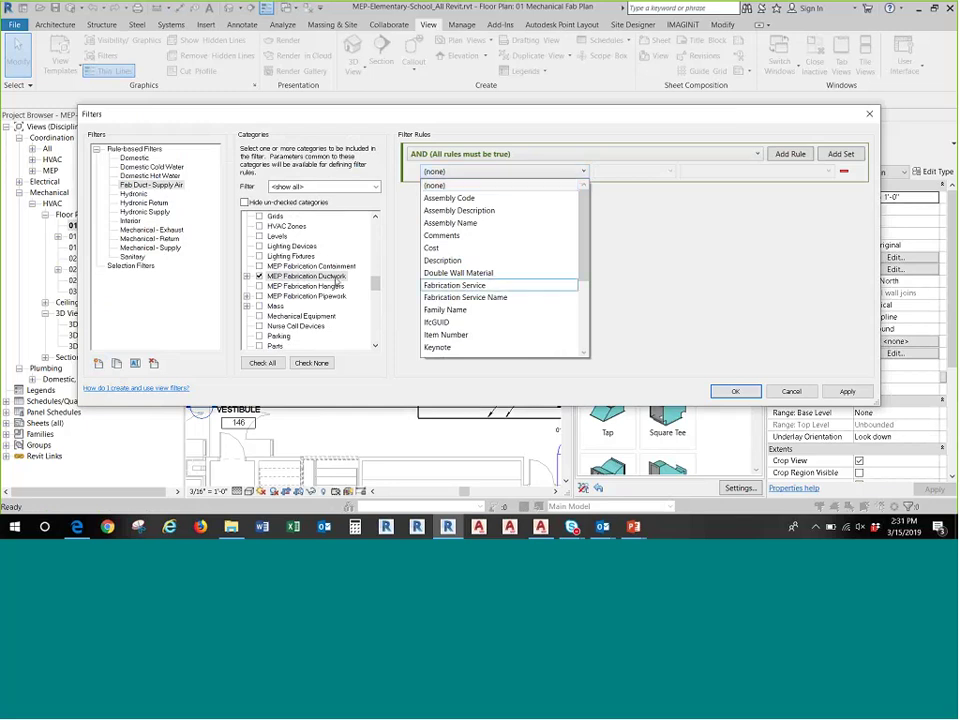
click(455, 286)
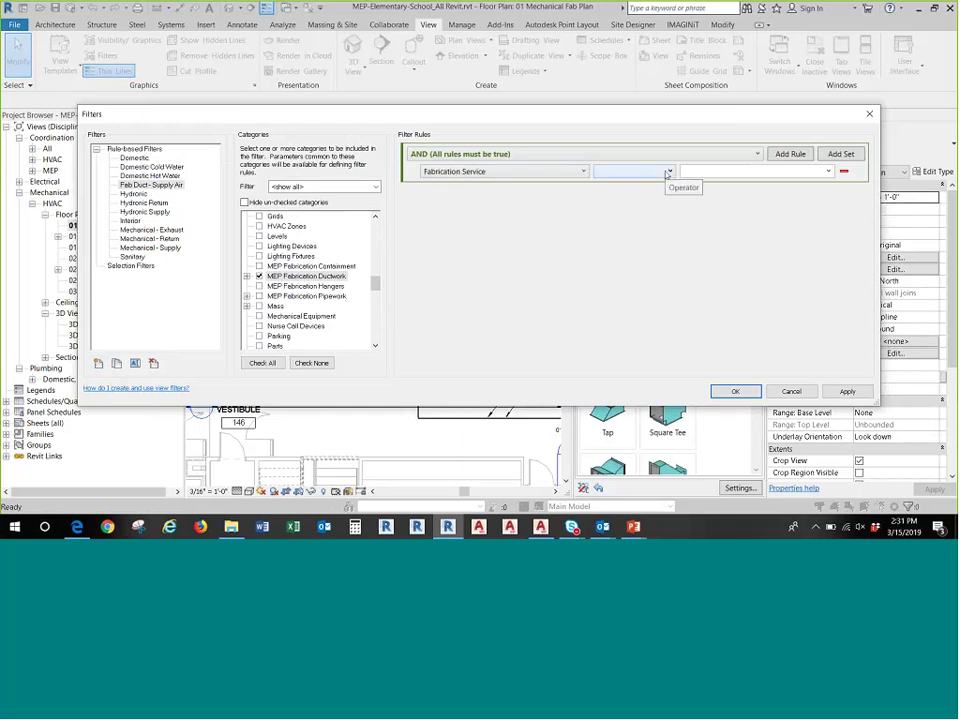
- Try the equals operator for the Fabrication Service rule and review the selectable services
click(668, 173)
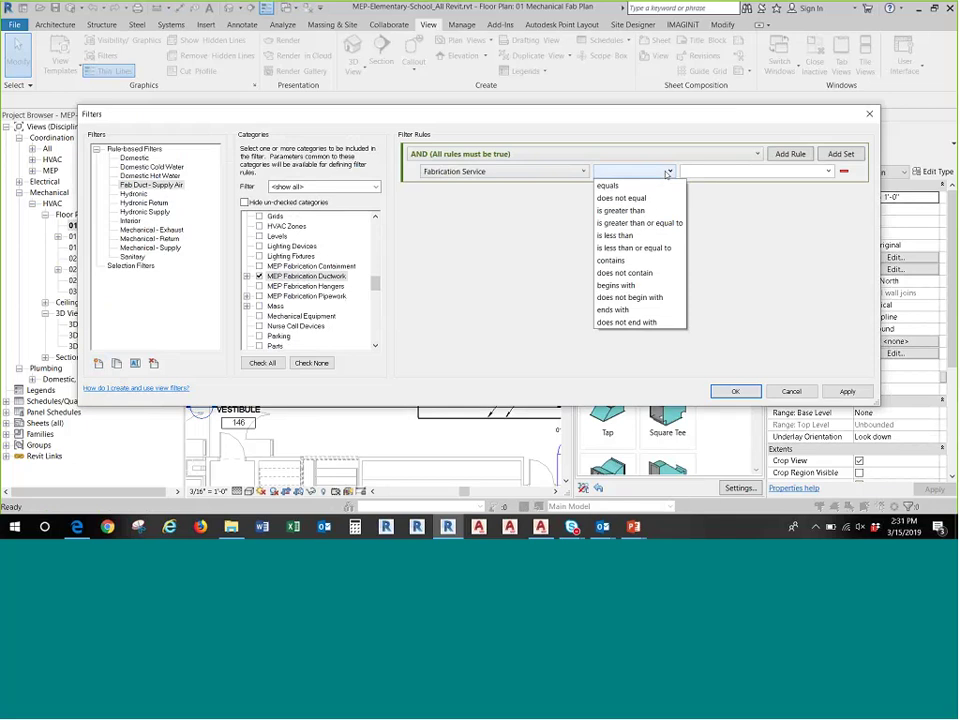
click(664, 186)
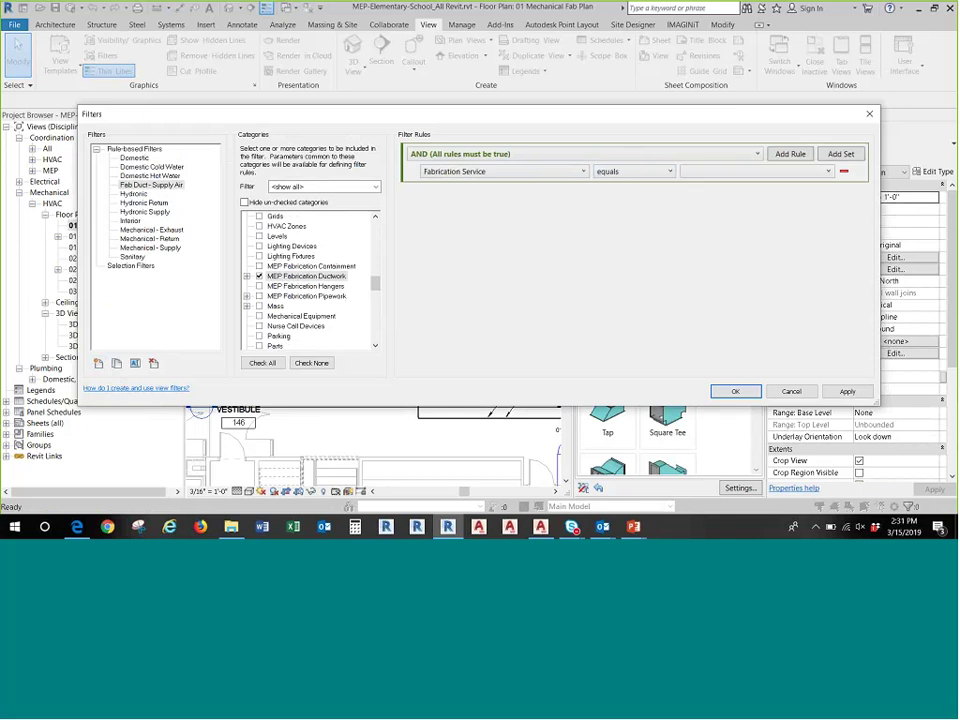
click(826, 172)
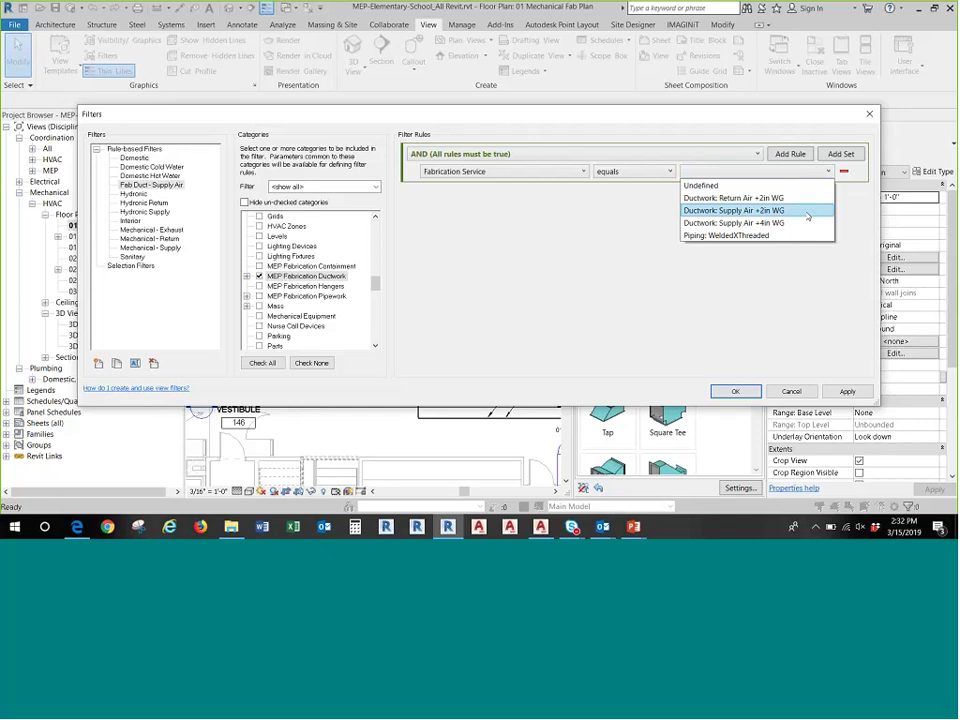
click(646, 211)
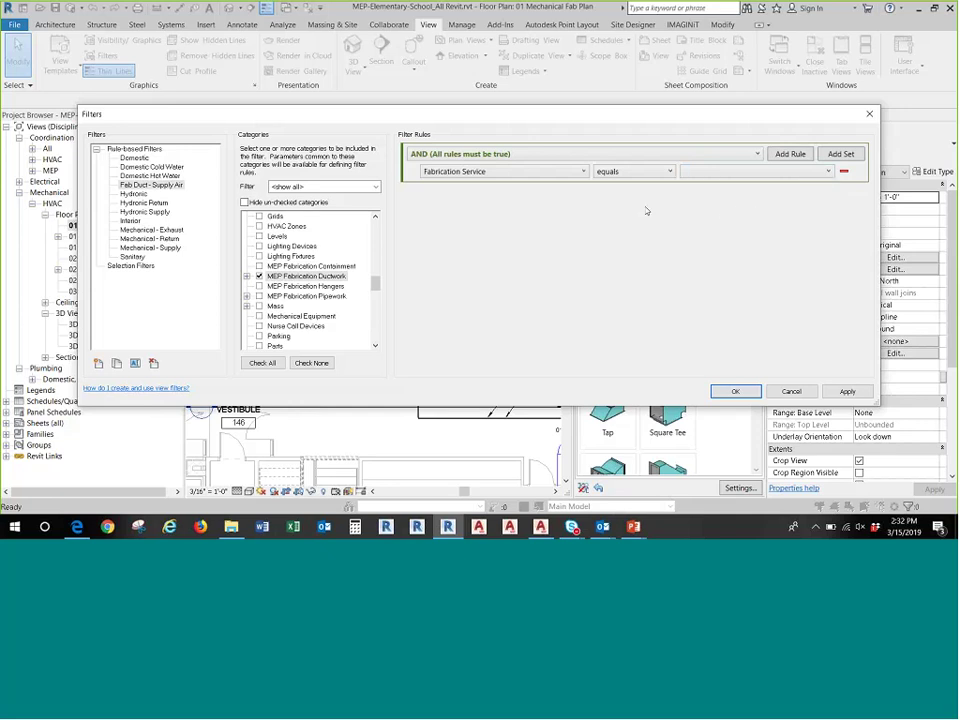
- Set the supply air filter rule to Fabrication Service contains "Supply Air"
click(635, 171)
click(629, 260)
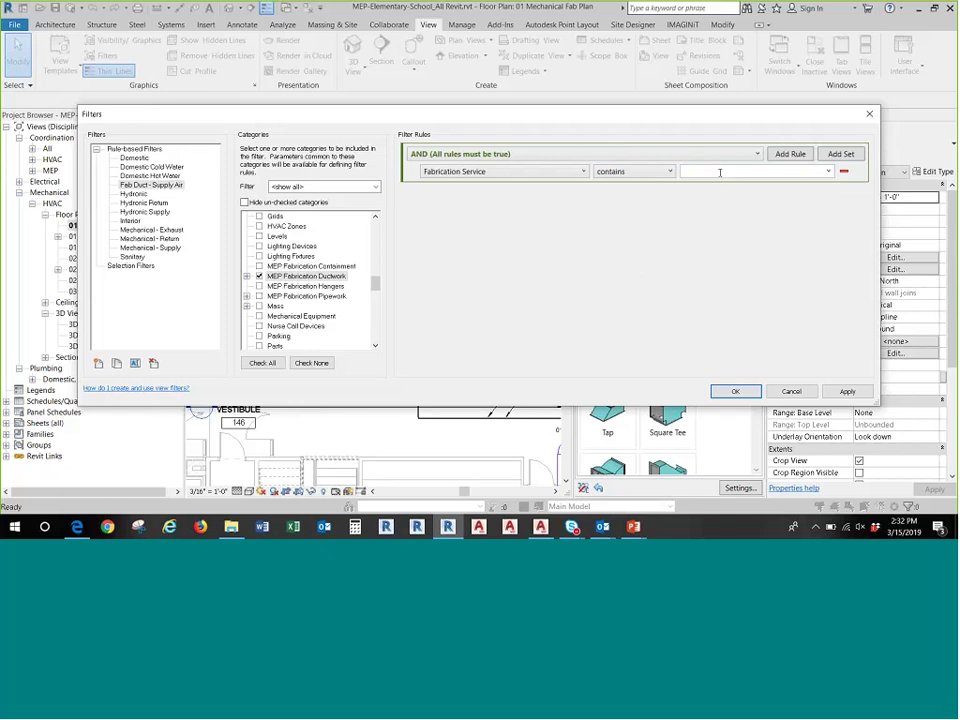
click(720, 172)
text(Supply Air)
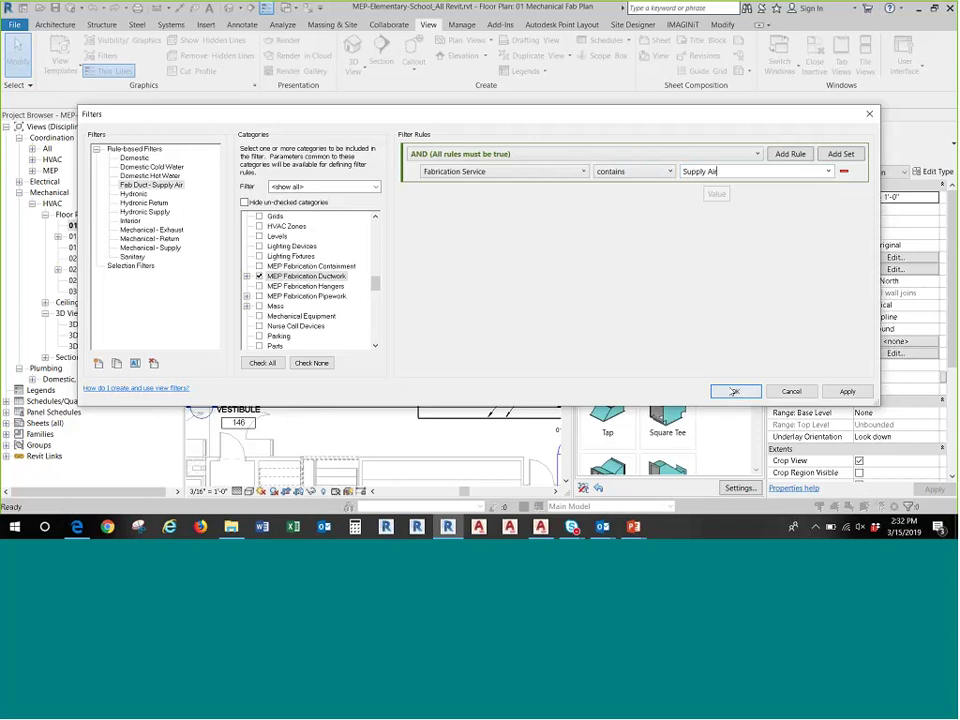
- Create a second rule-based filter named "Fab Duct - Return Air" for the MEP Fabrication Ductwork category
click(98, 363)
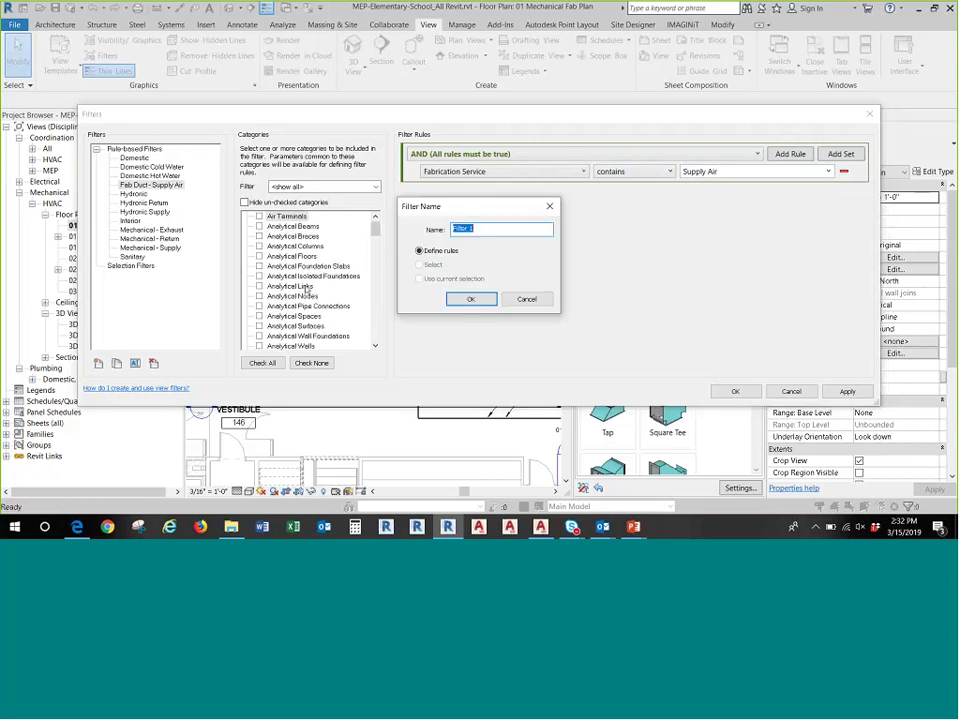
text(Fab Duct - Return Air)
click(470, 299)
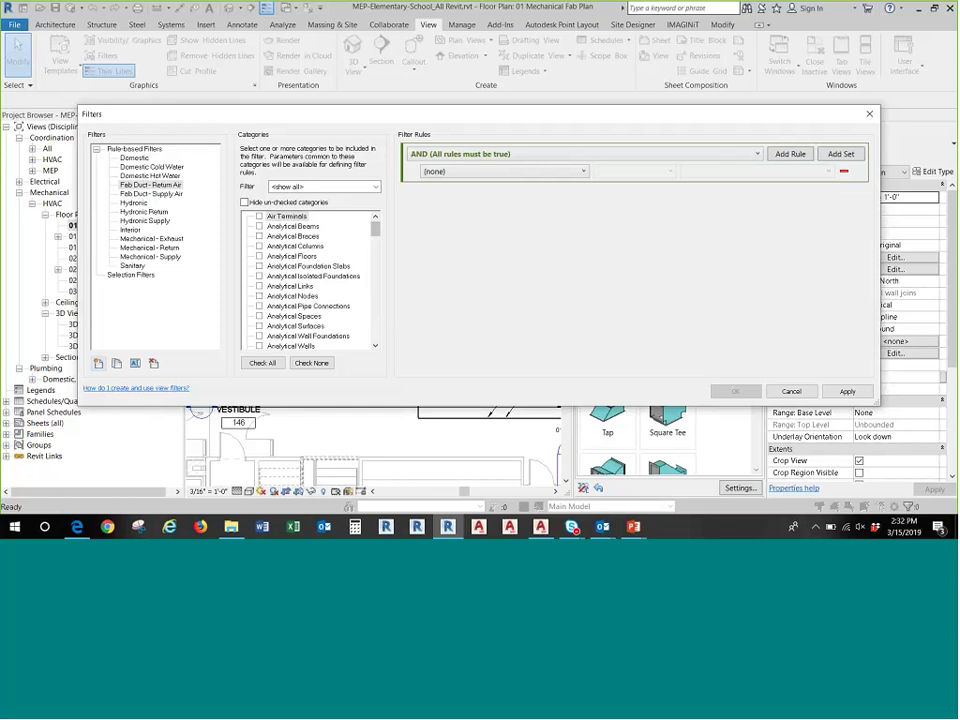
drag(375, 230, 375, 282)
click(259, 296)
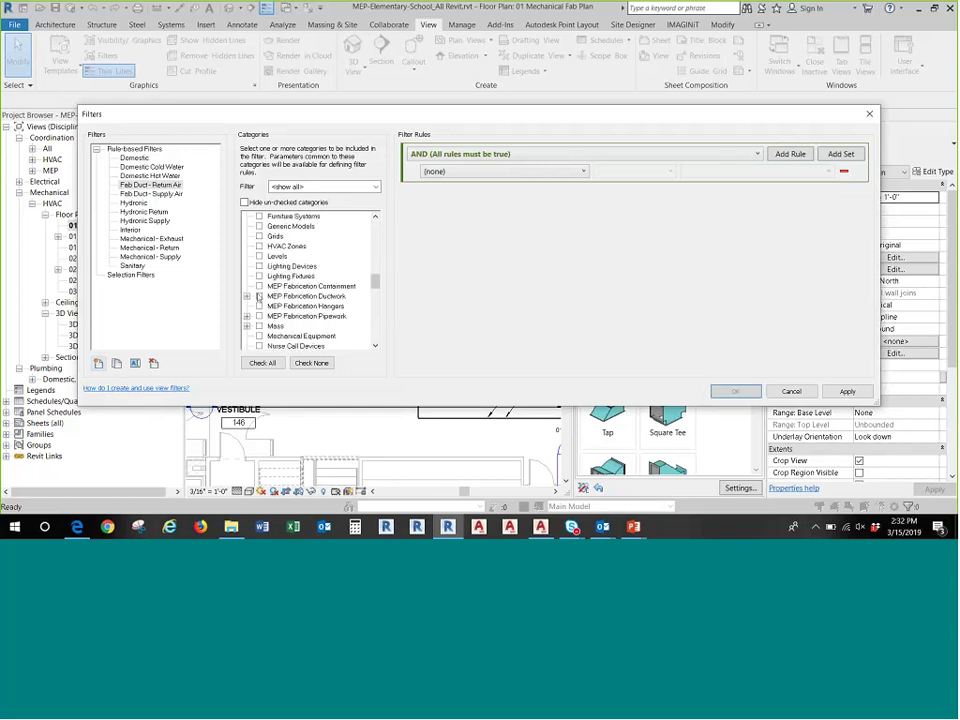
- Set the return air filter rule to Fabrication Service contains "Return Air" and save the filters
click(500, 171)
click(455, 286)
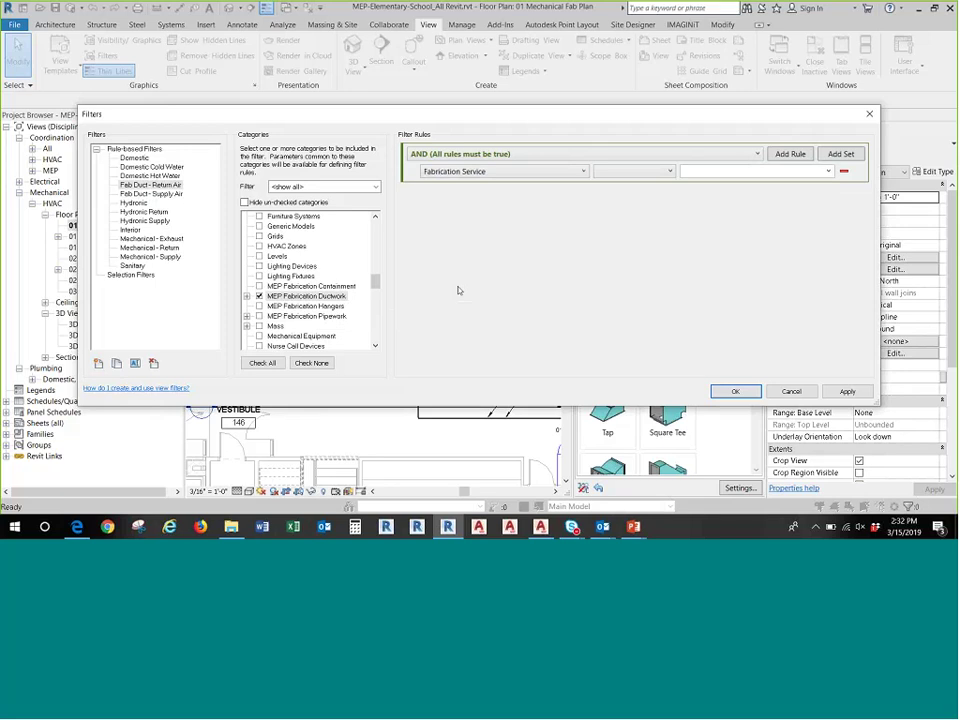
click(668, 171)
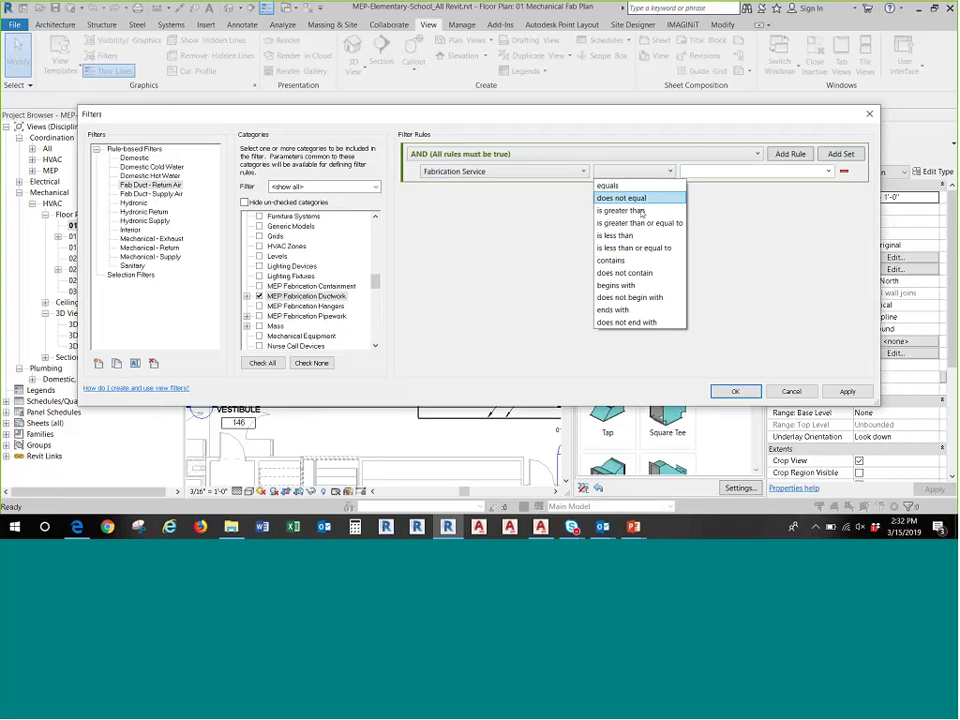
click(625, 261)
click(693, 172)
text(R)
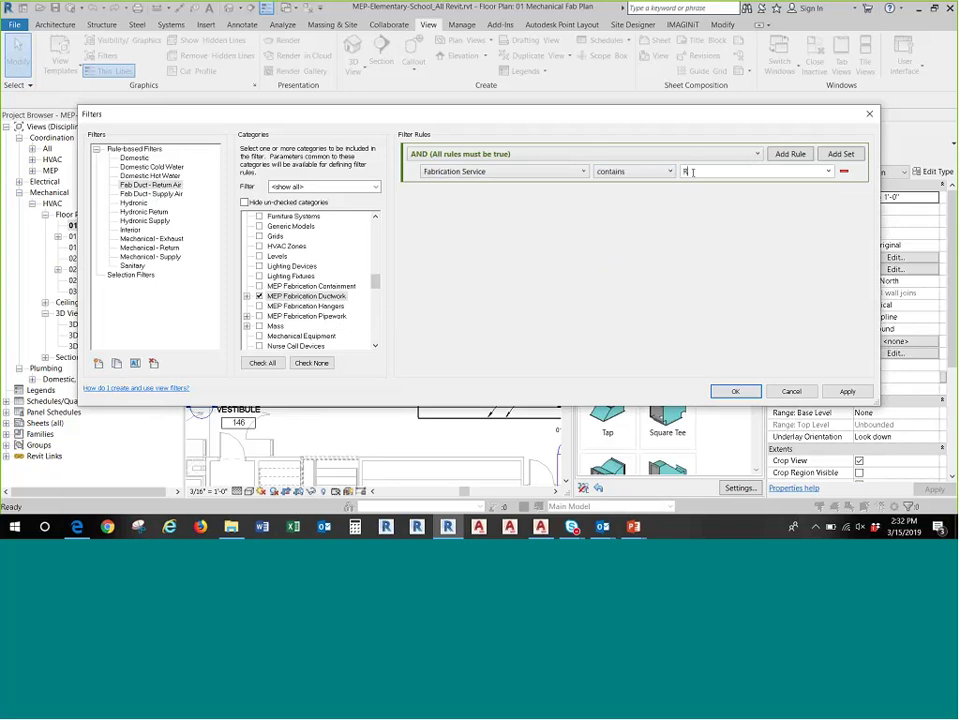
text(eturn Air)
click(731, 392)
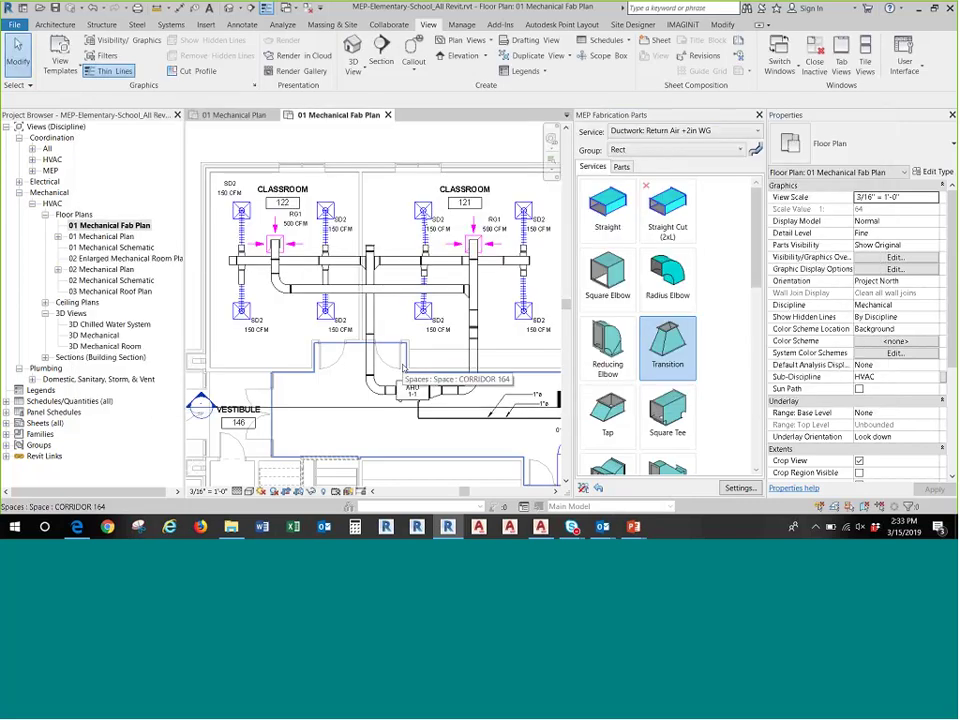
- Add the Fab Duct - Return Air and Fab Duct - Supply Air filters to the 01 Mechanical Fab Plan's graphic overrides
click(122, 42)
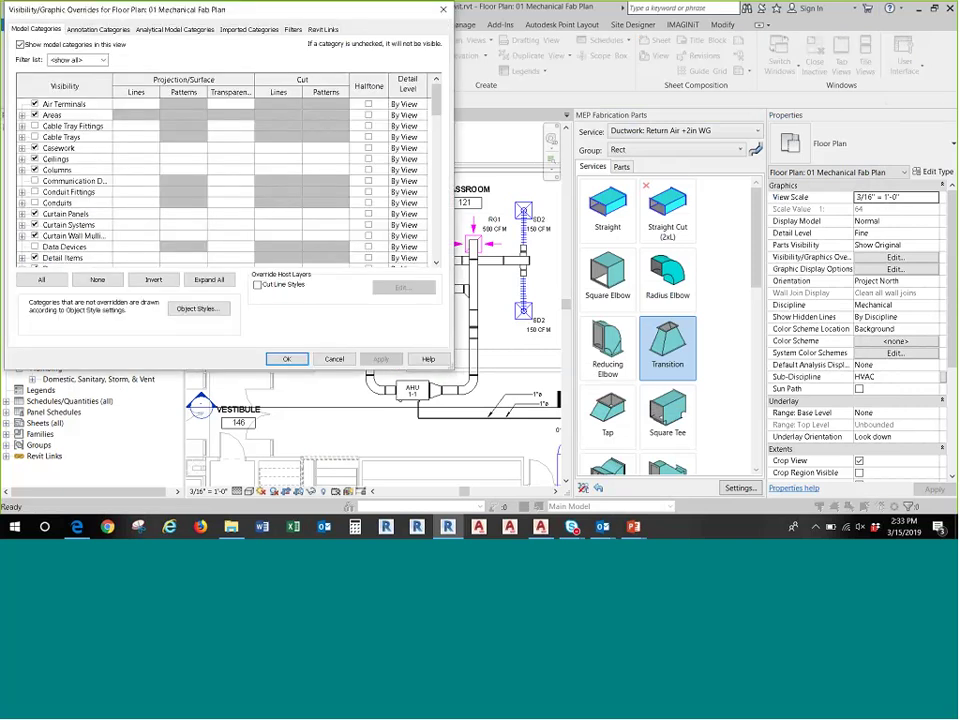
click(294, 30)
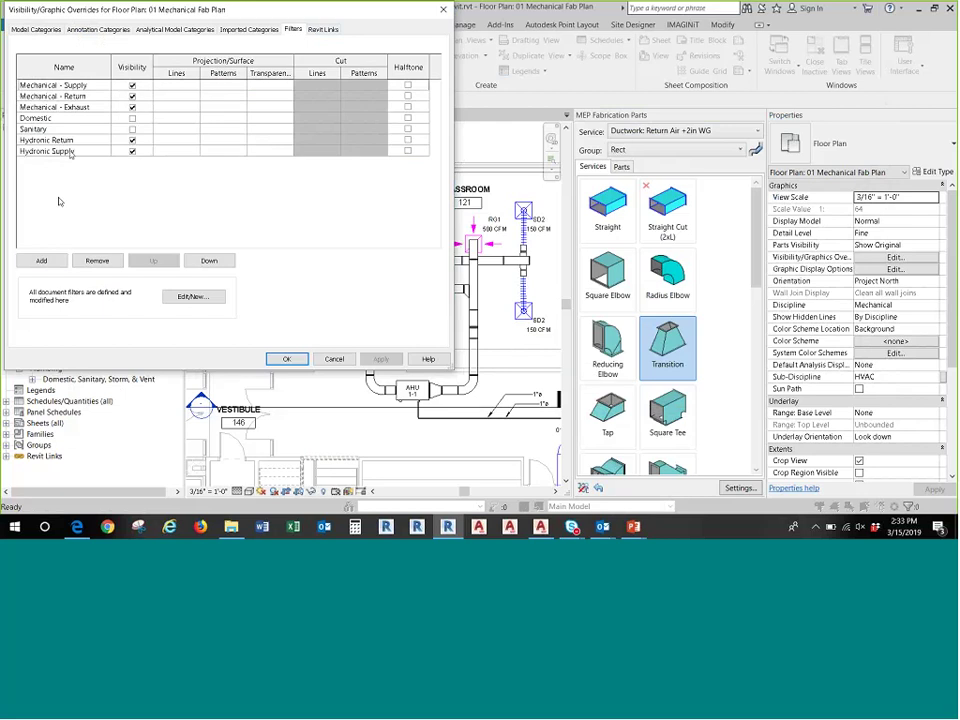
click(45, 260)
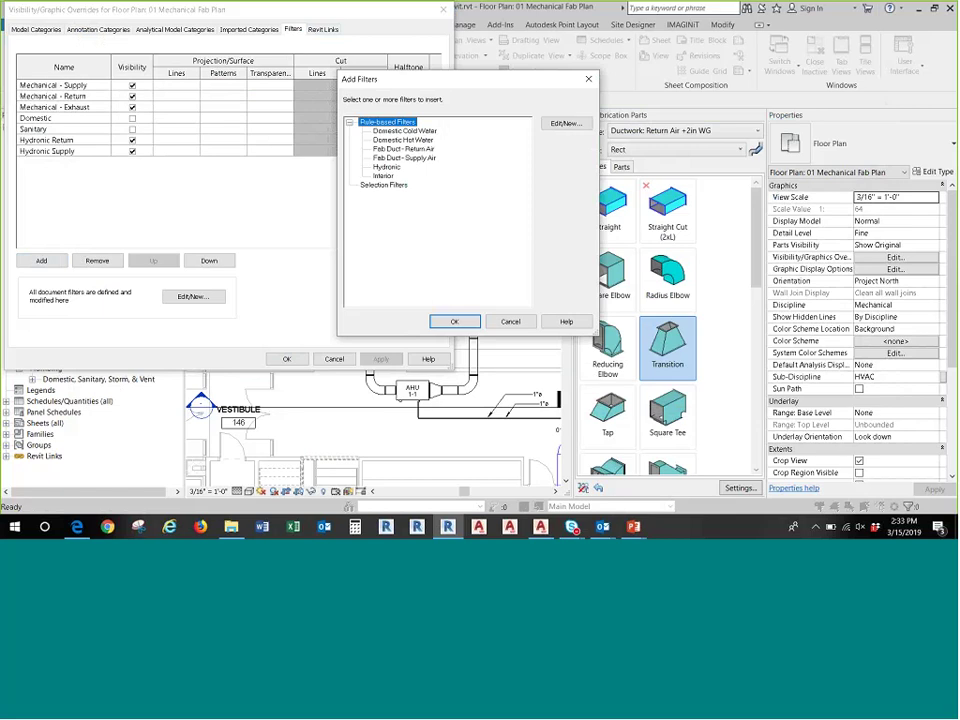
click(403, 148)
ctrl+click(404, 157)
click(454, 322)
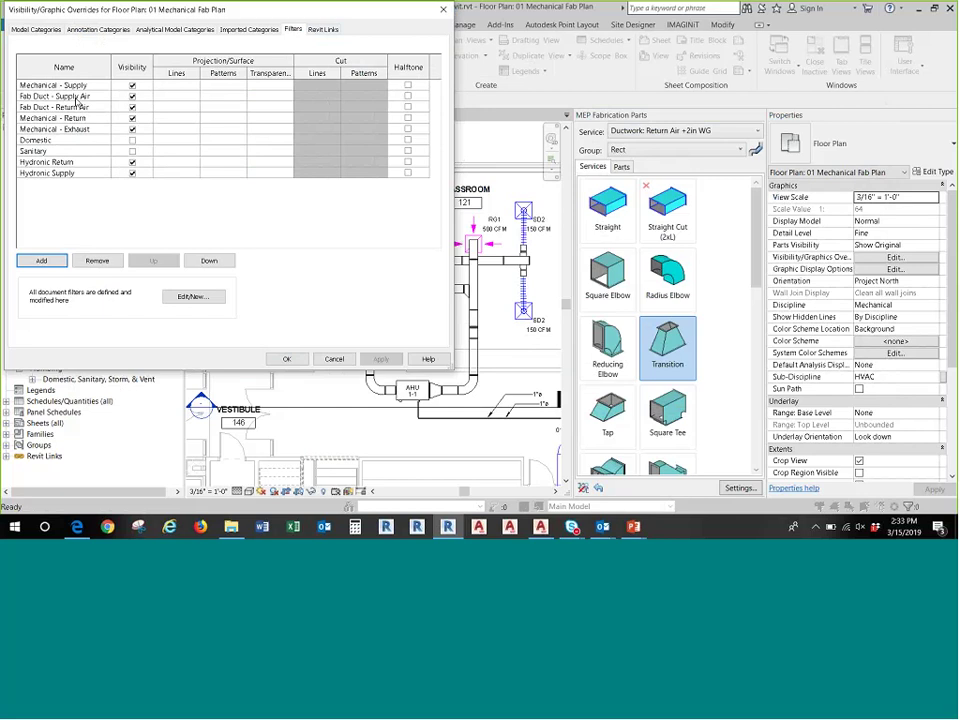
- Override the projection line color of the Fab Duct - Supply Air filter with blue
click(82, 96)
click(174, 96)
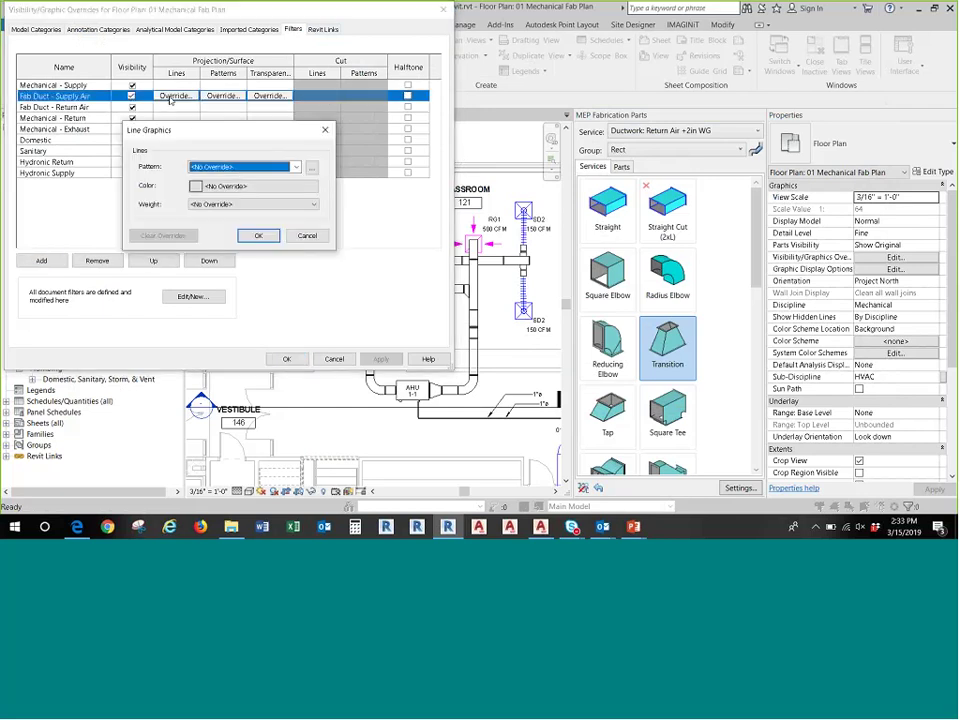
click(225, 186)
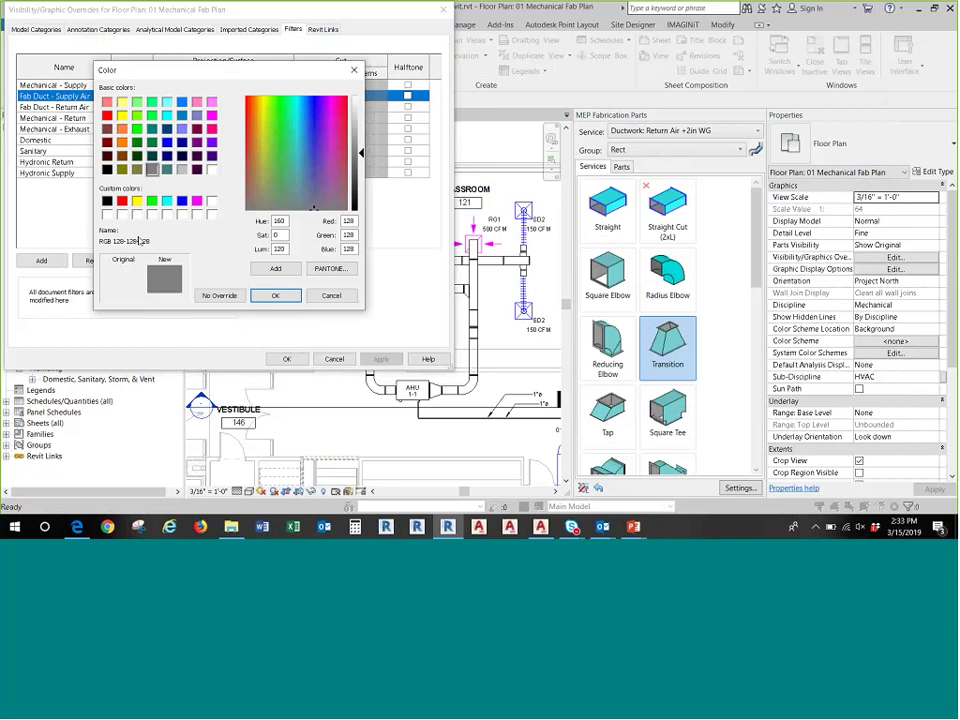
click(181, 201)
click(275, 295)
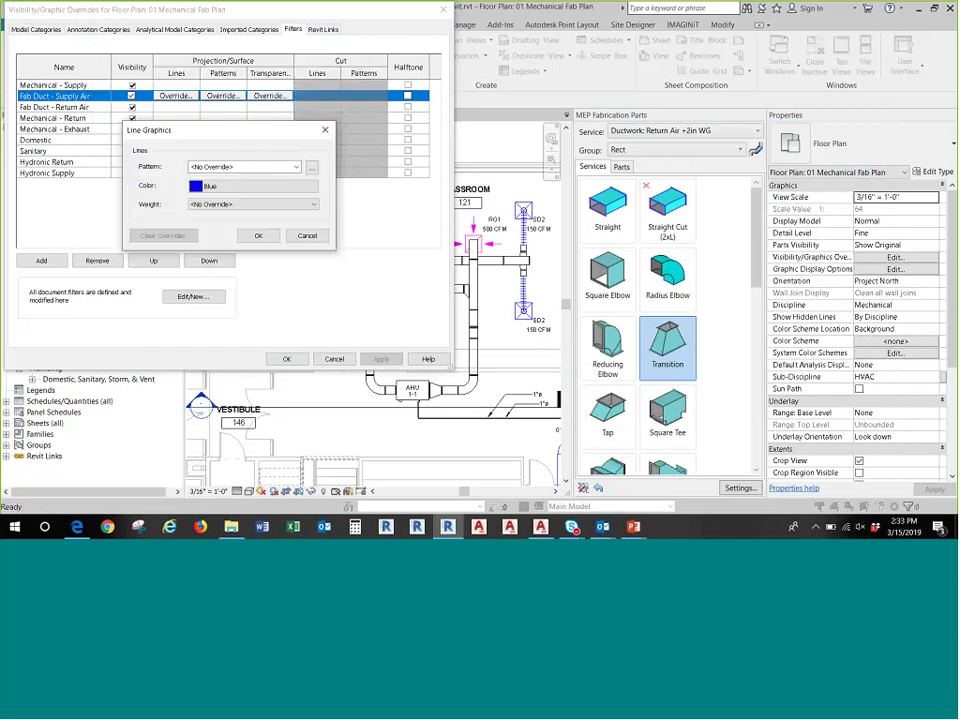
click(258, 235)
- Override the projection line color of the Fab Duct - Return Air filter with red and apply the overrides to the view
click(55, 107)
click(174, 107)
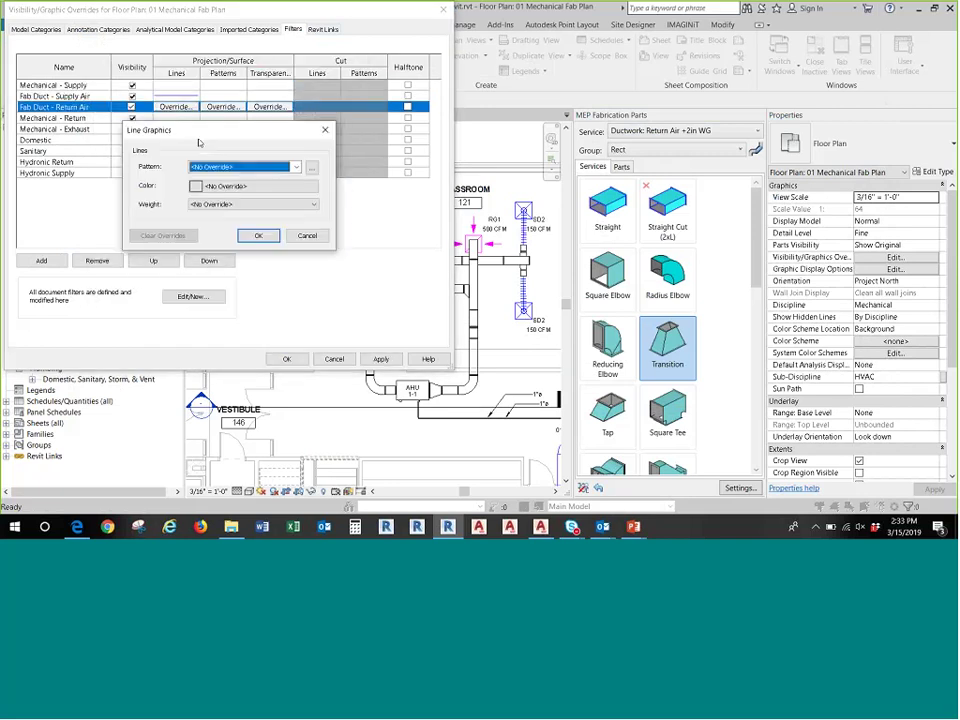
click(225, 186)
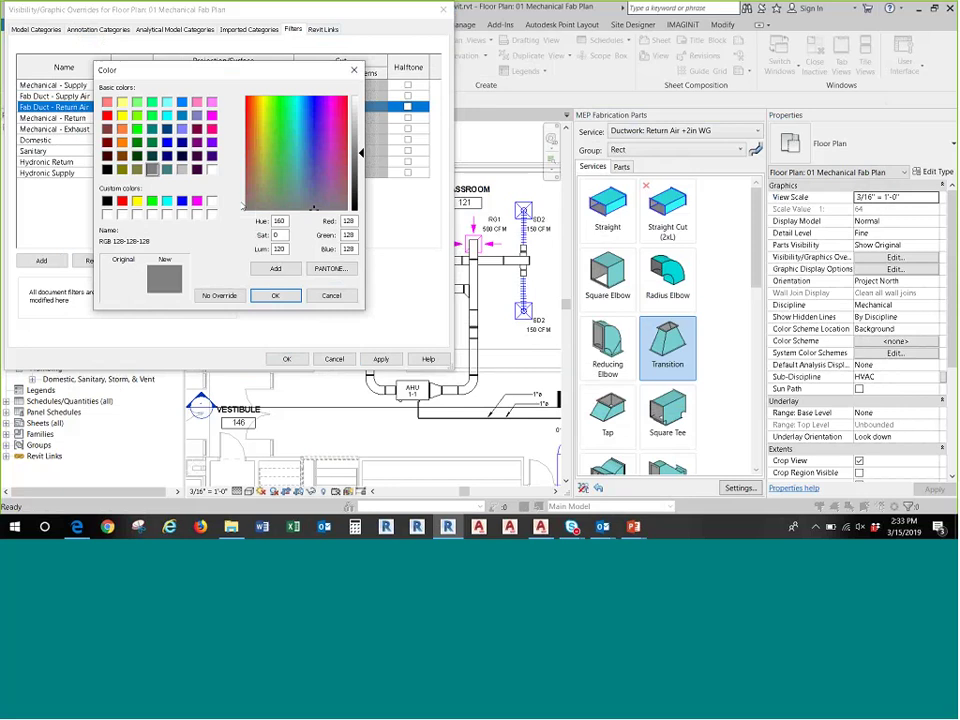
click(122, 201)
click(275, 295)
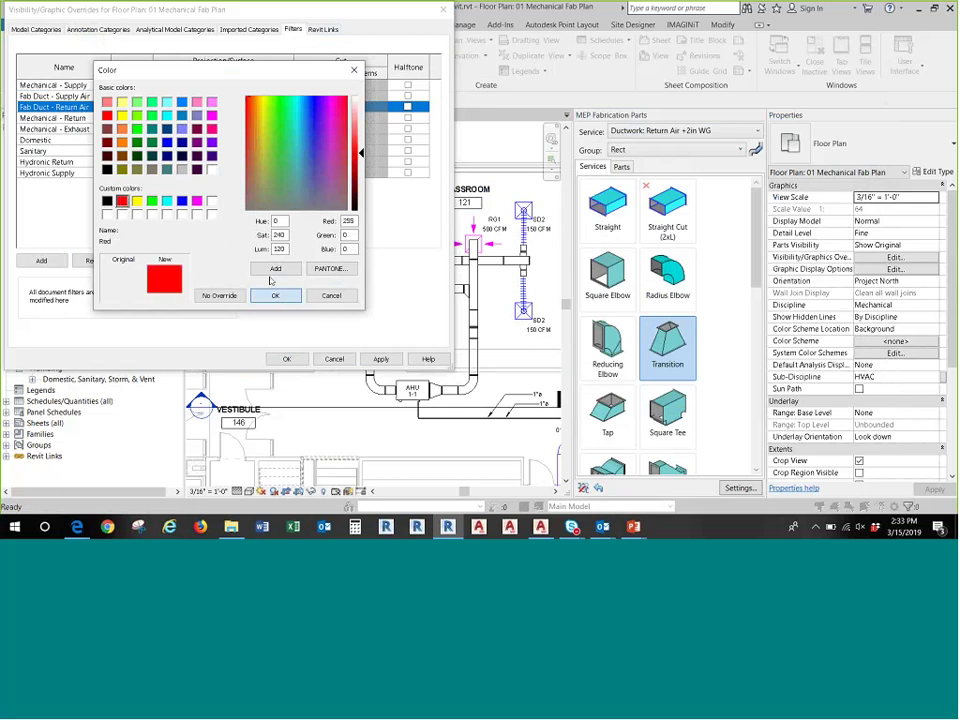
click(258, 235)
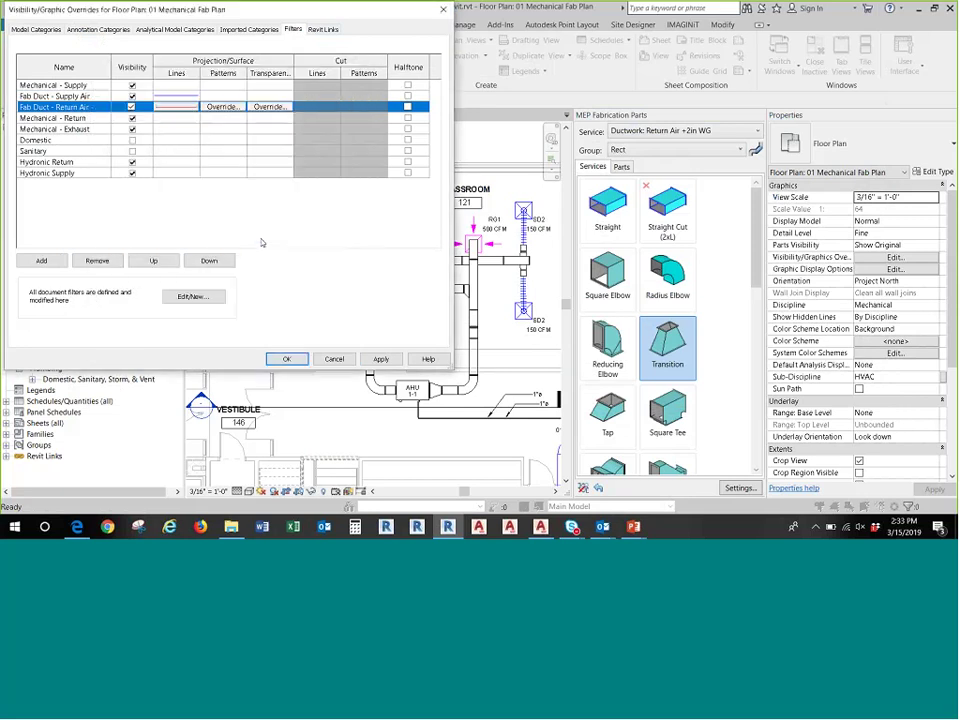
click(286, 358)
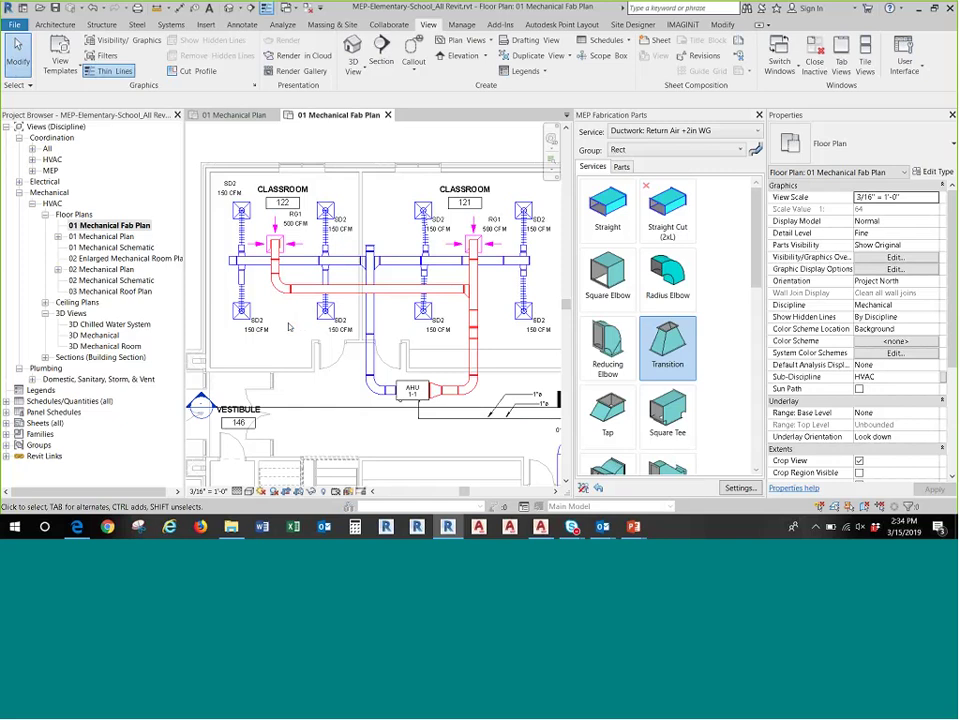
- Examine the filter colors on the fabrication ducts compared with the design ducts across the 01 Mechanical Fab Plan
scroll(341, 405, up, 2)
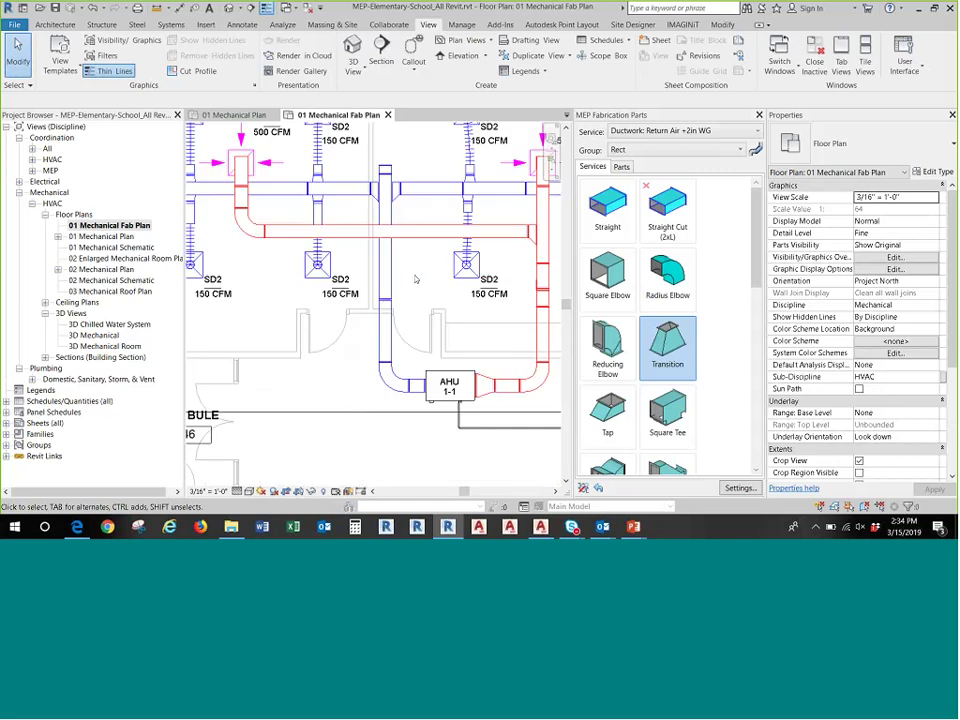
scroll(415, 279, down, 3)
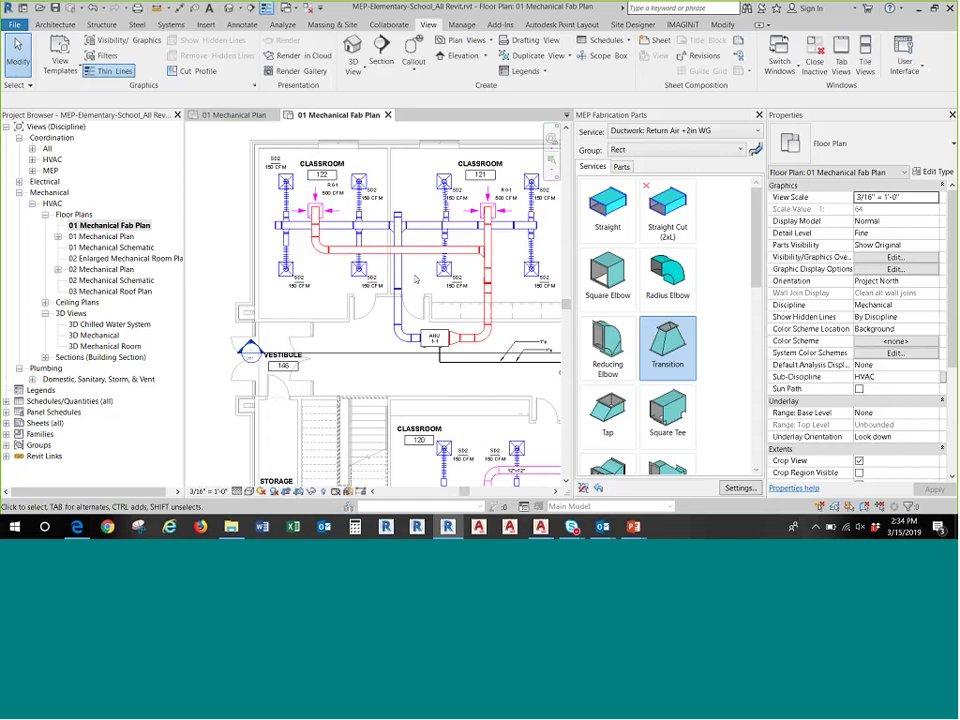
middle_drag(423, 287, 309, 300)
scroll(309, 298, down, 2)
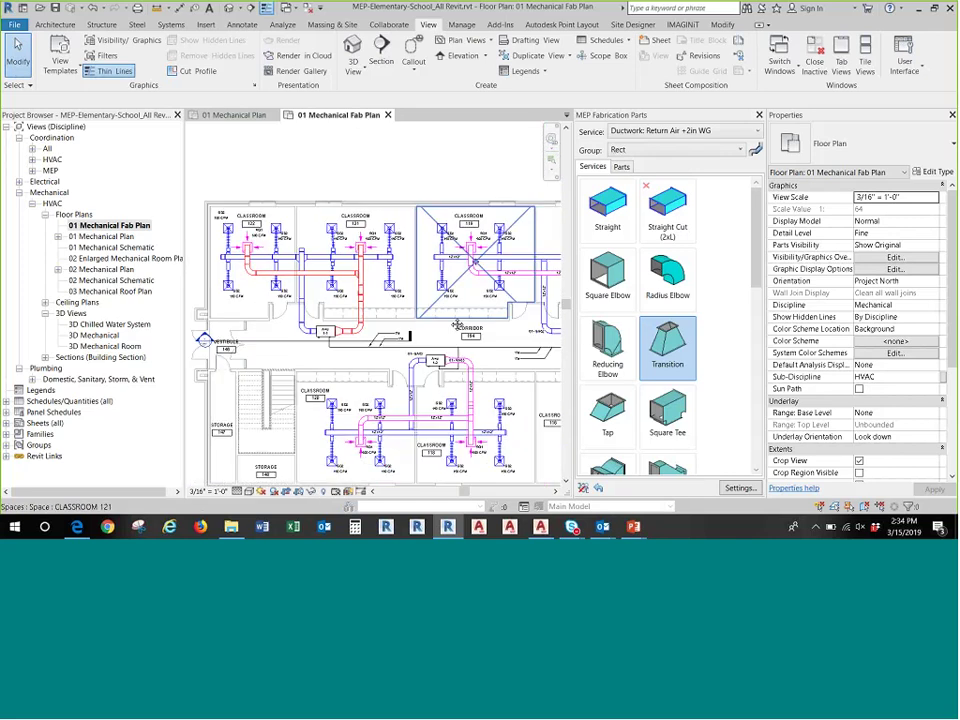
middle_drag(411, 316, 290, 300)
scroll(388, 313, up, 2)
scroll(380, 313, down, 3)
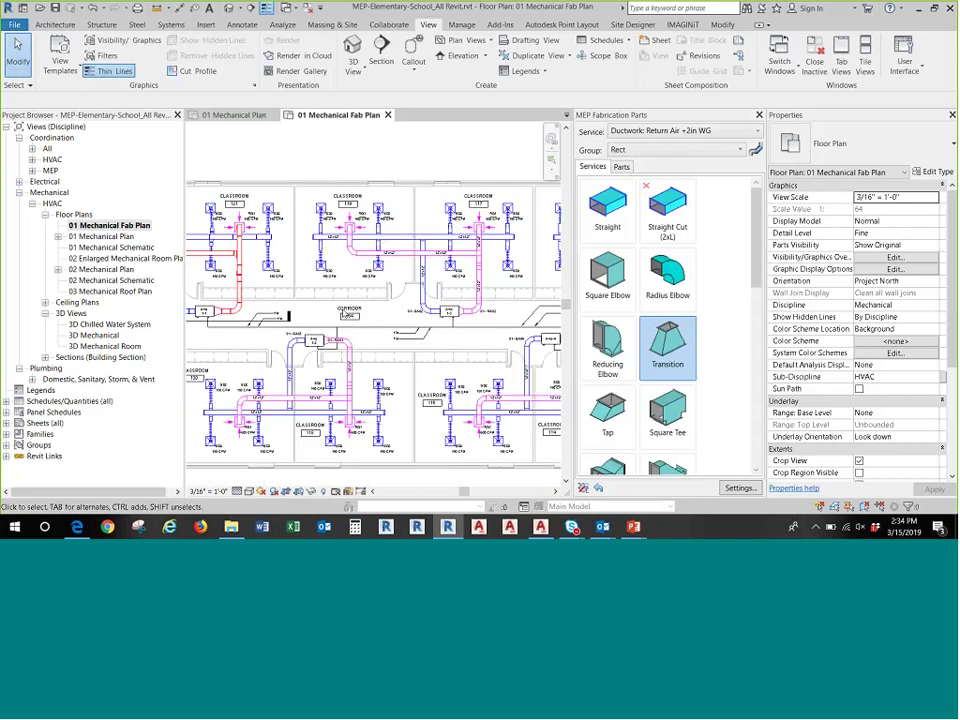
- Override the Fab Duct - Supply Air filter's projection line color with green and apply it to the view
key(v)
key(g)
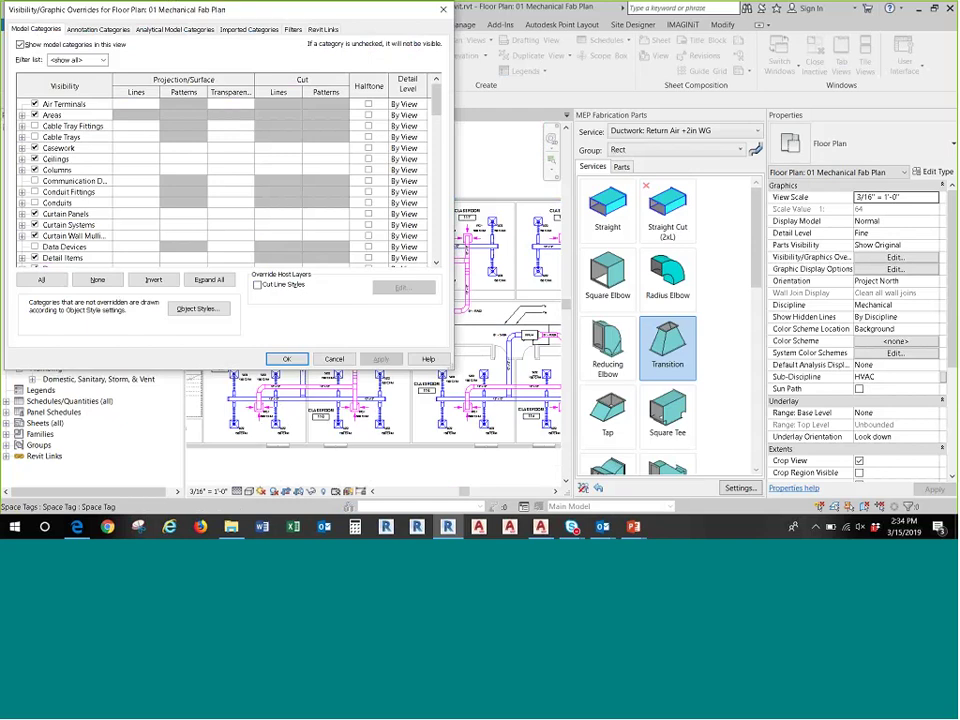
click(291, 30)
click(172, 97)
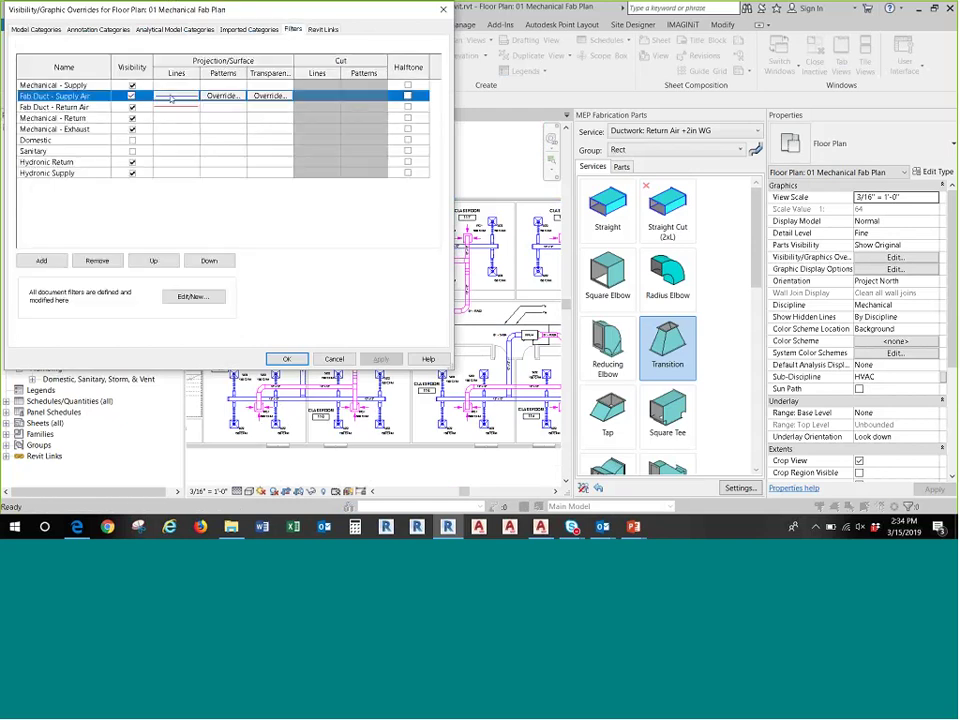
click(172, 97)
click(206, 190)
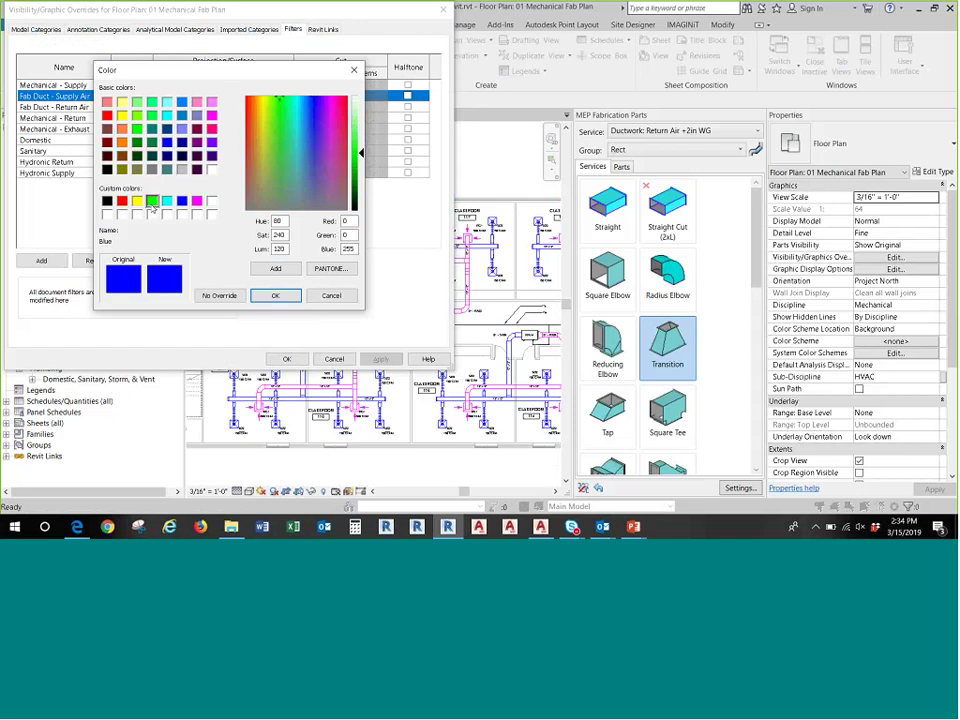
click(152, 201)
click(270, 296)
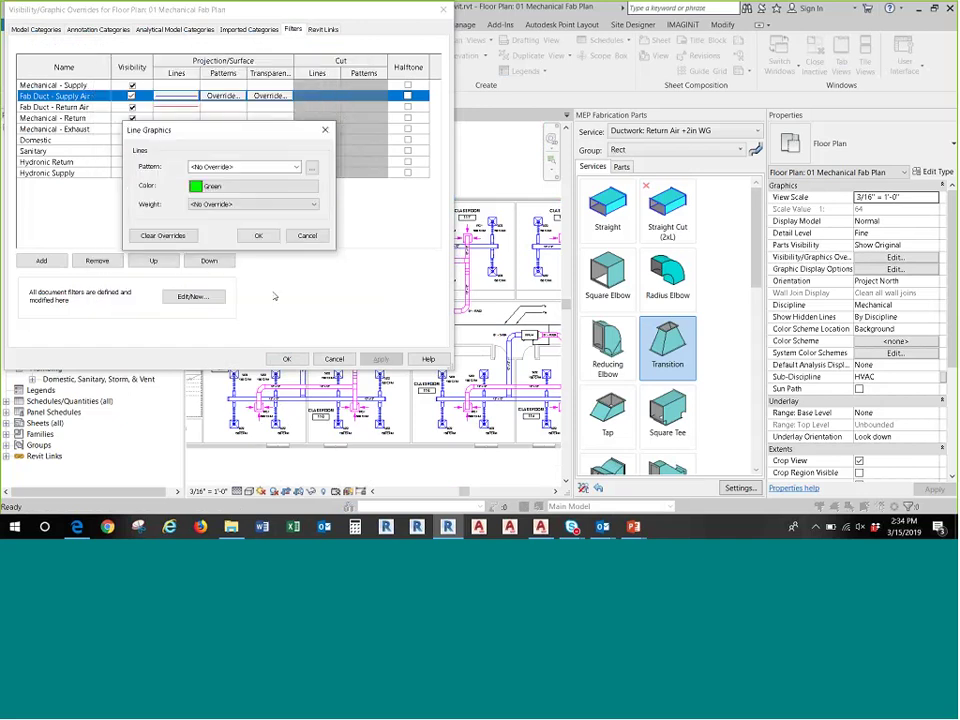
key(Return)
click(289, 358)
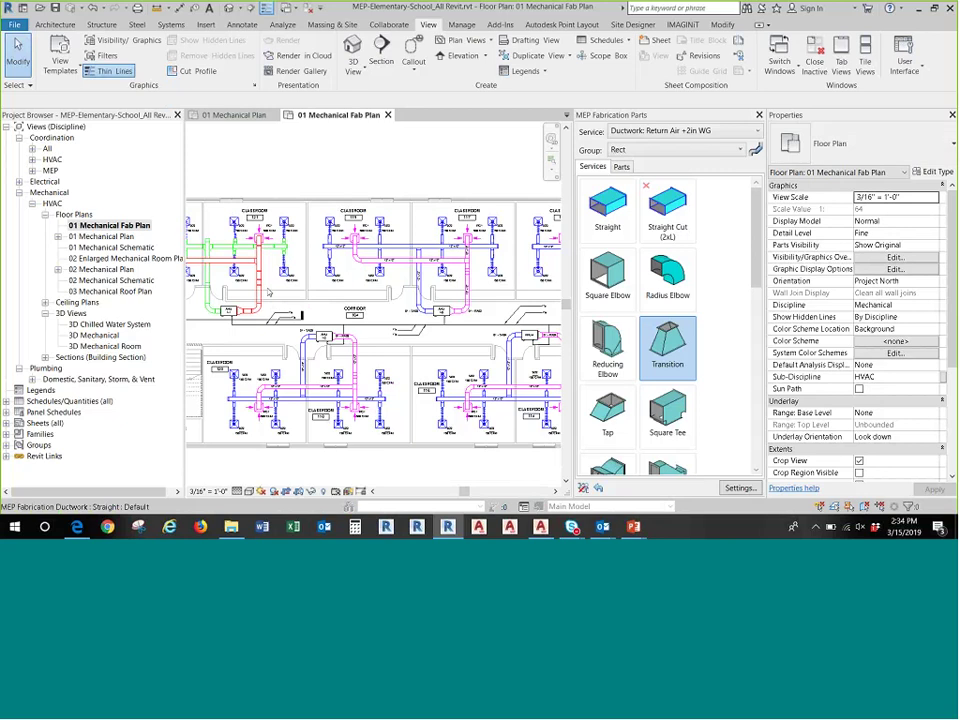
- Convert the supply duct run leading to AHU 1-3, without its tags, to fabrication parts using Ductwork: Supply Air +2in WG
scroll(260, 210, up, 3)
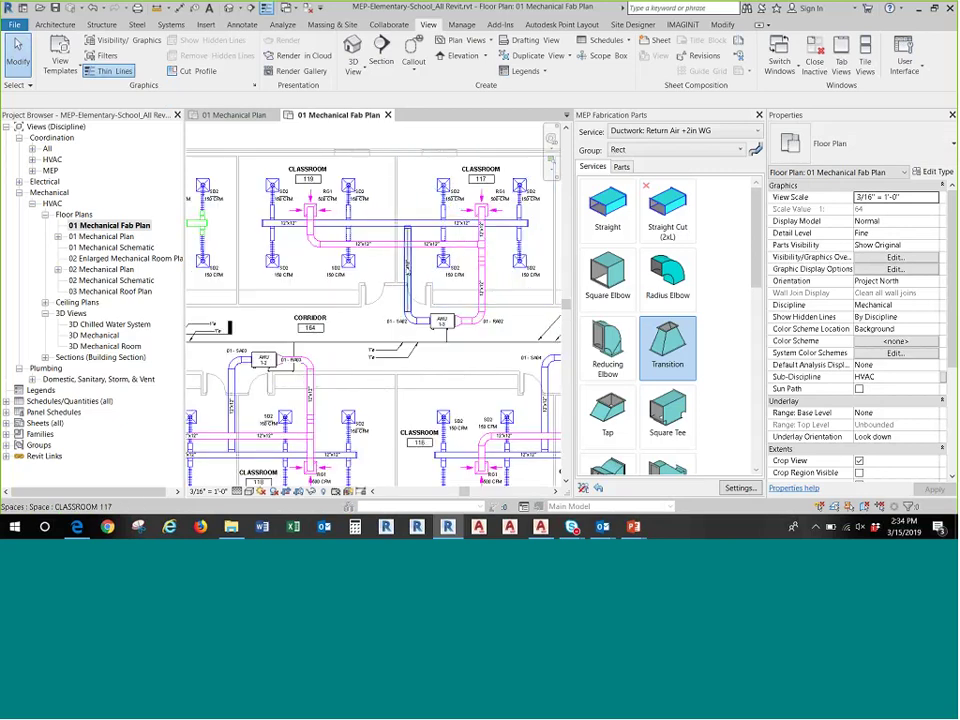
key(Tab)
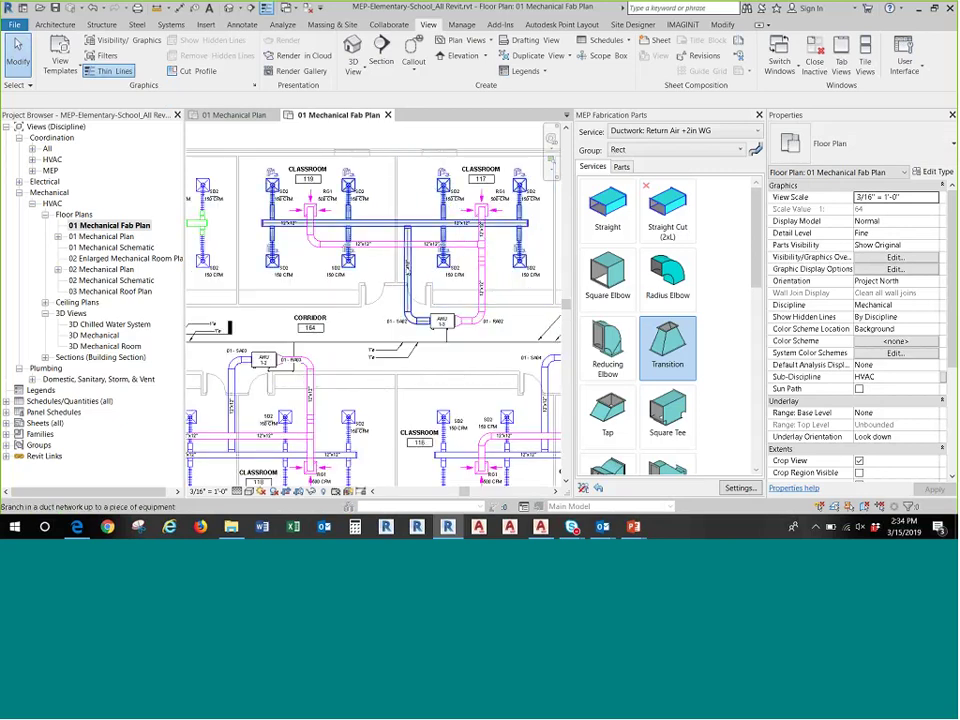
scroll(406, 268, down, 2)
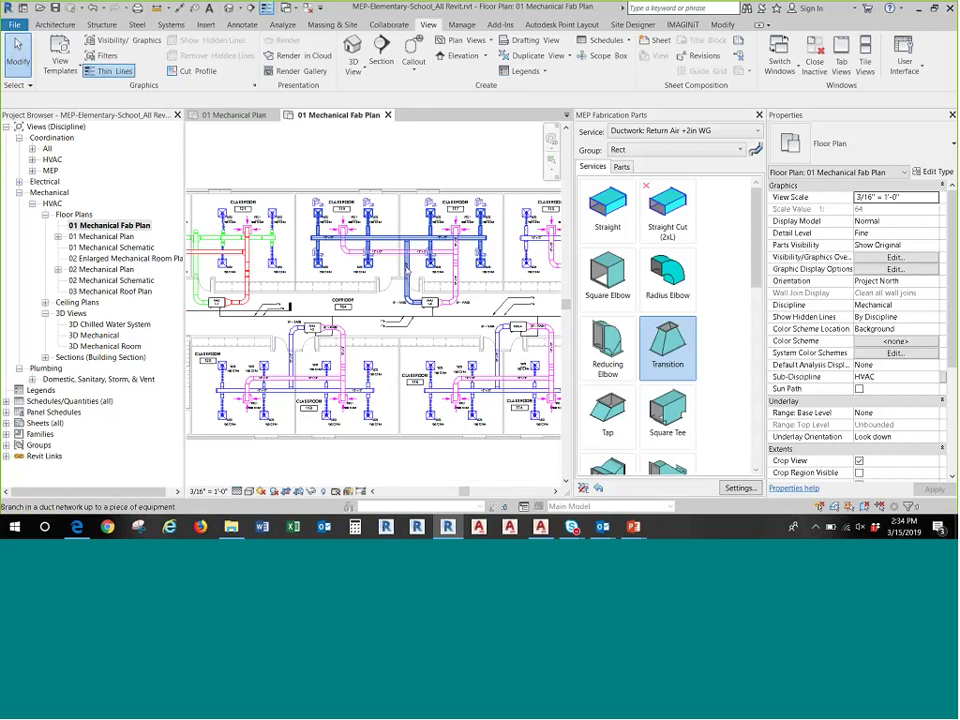
scroll(430, 262, up, 2)
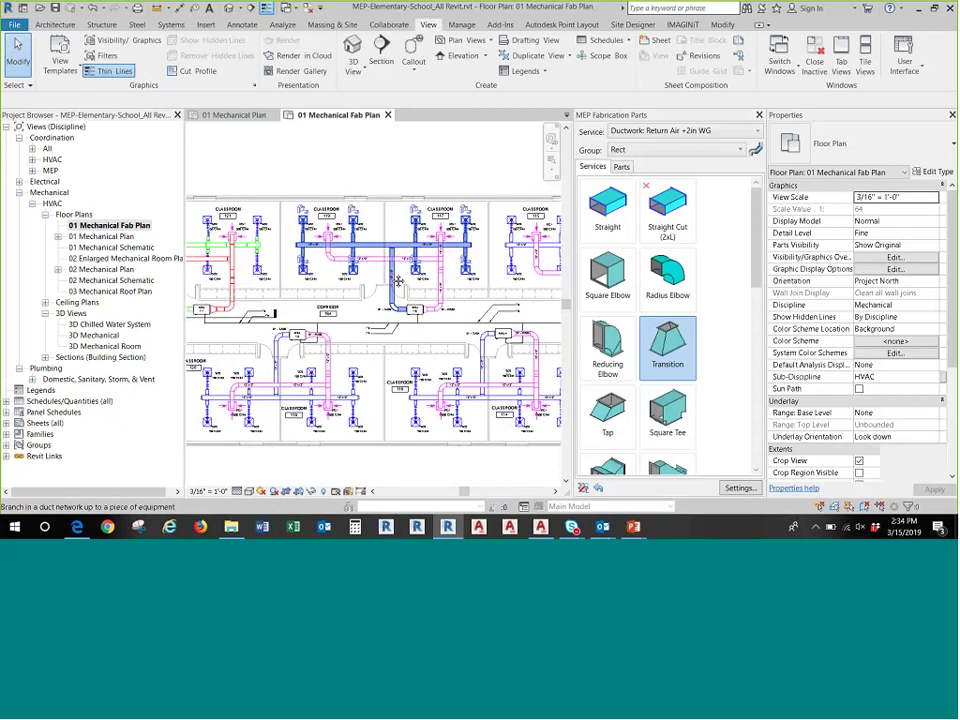
scroll(389, 284, up, 1)
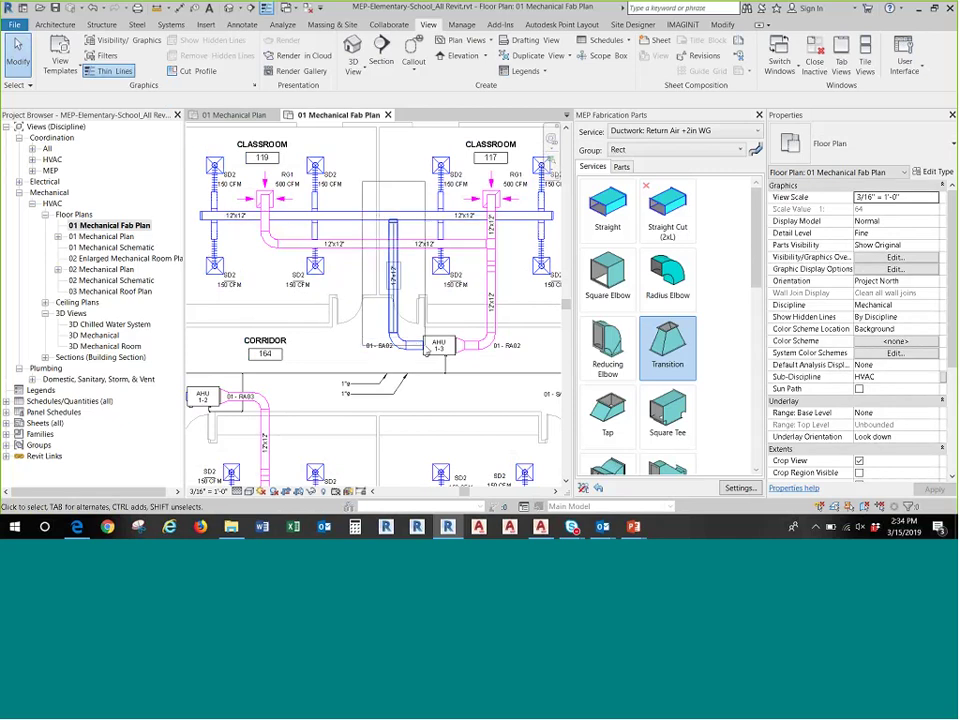
drag(433, 365, 391, 375)
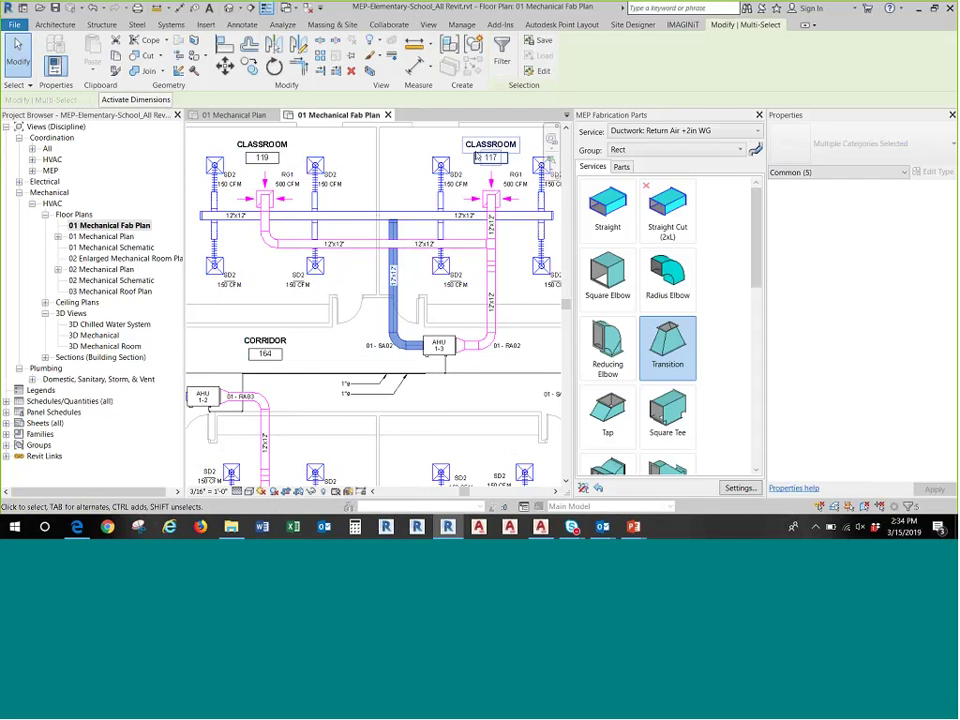
scroll(398, 280, up, 5)
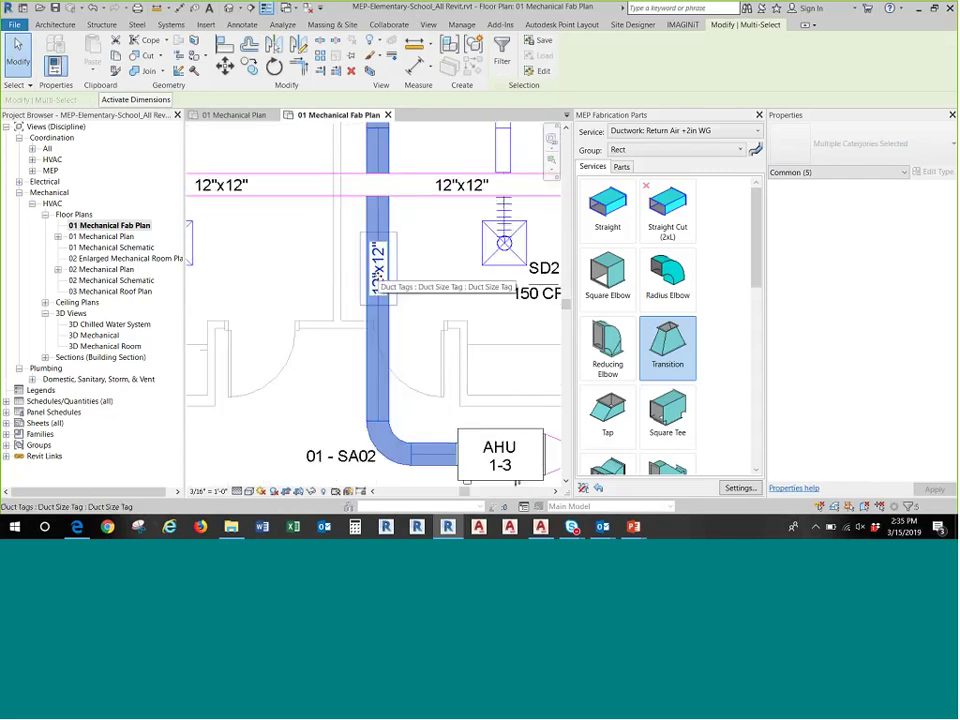
shift+click(378, 268)
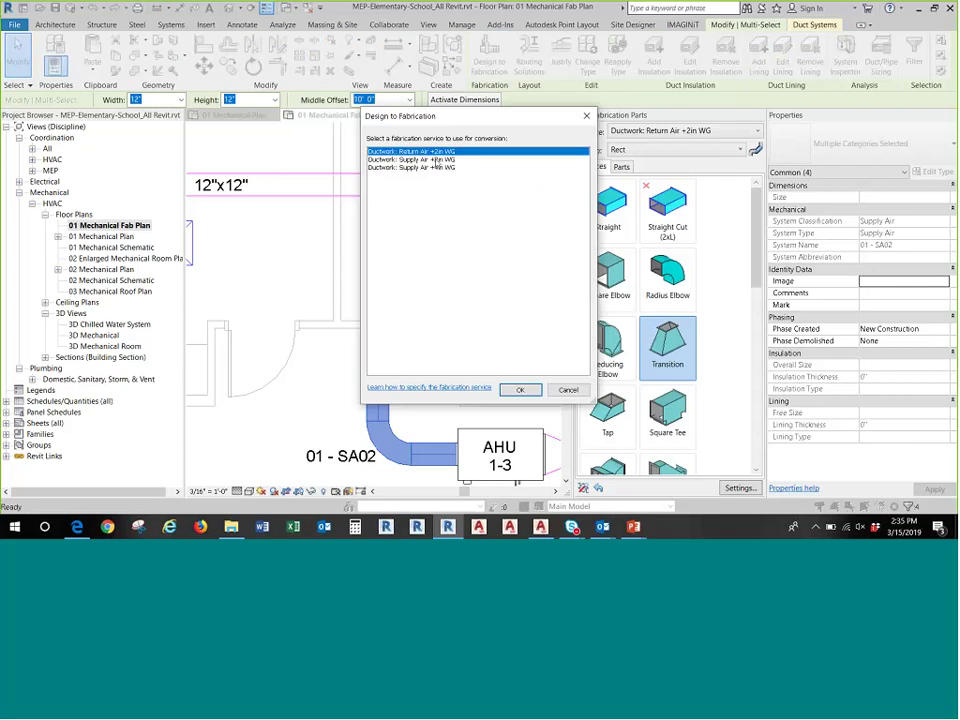
click(439, 160)
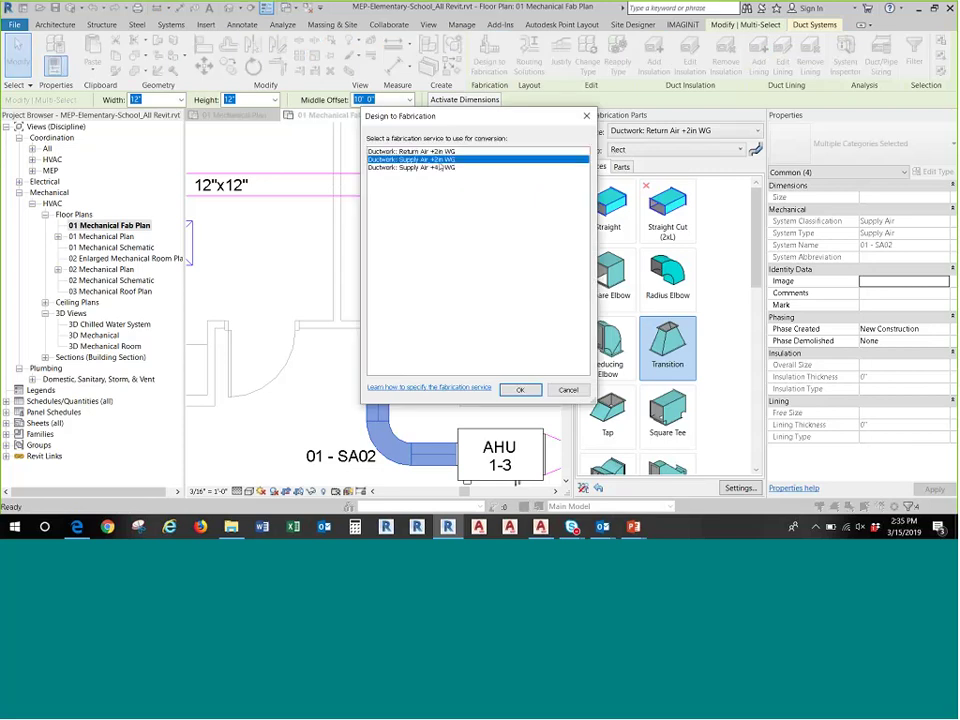
click(518, 391)
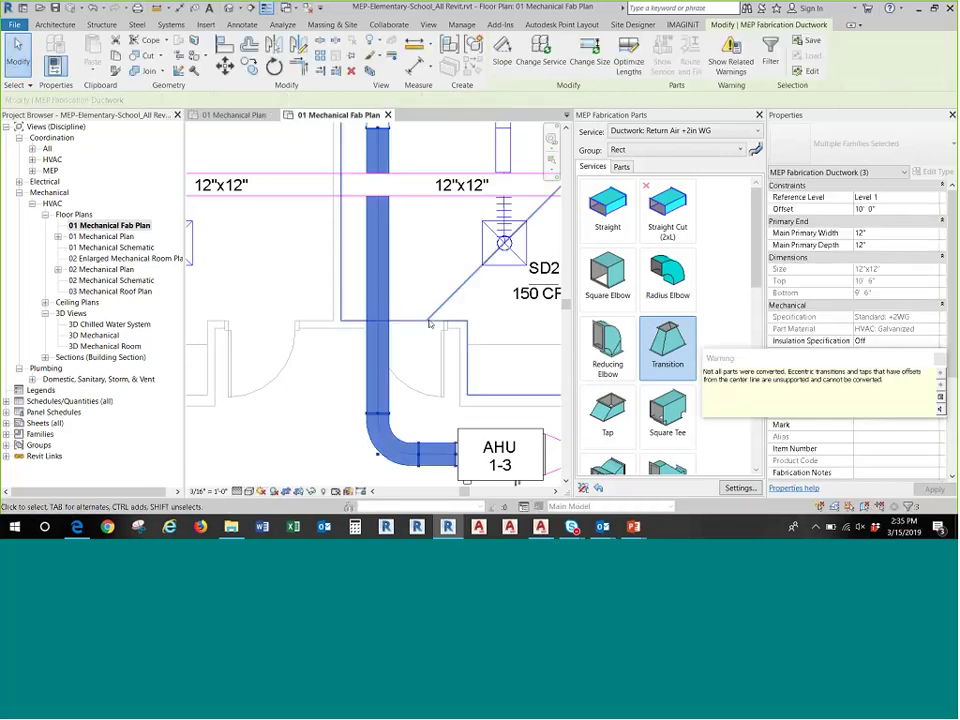
- Delete the unconverted tap fitting between the AHU 1-3 supply run and the main supply duct
scroll(430, 323, down, 3)
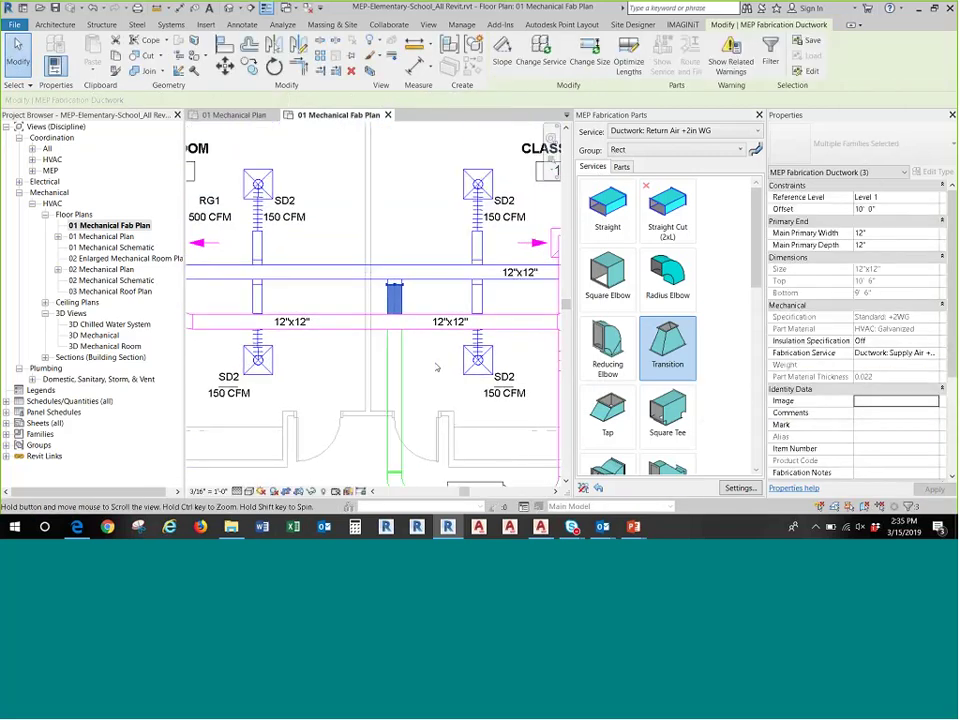
click(436, 368)
drag(374, 229, 419, 290)
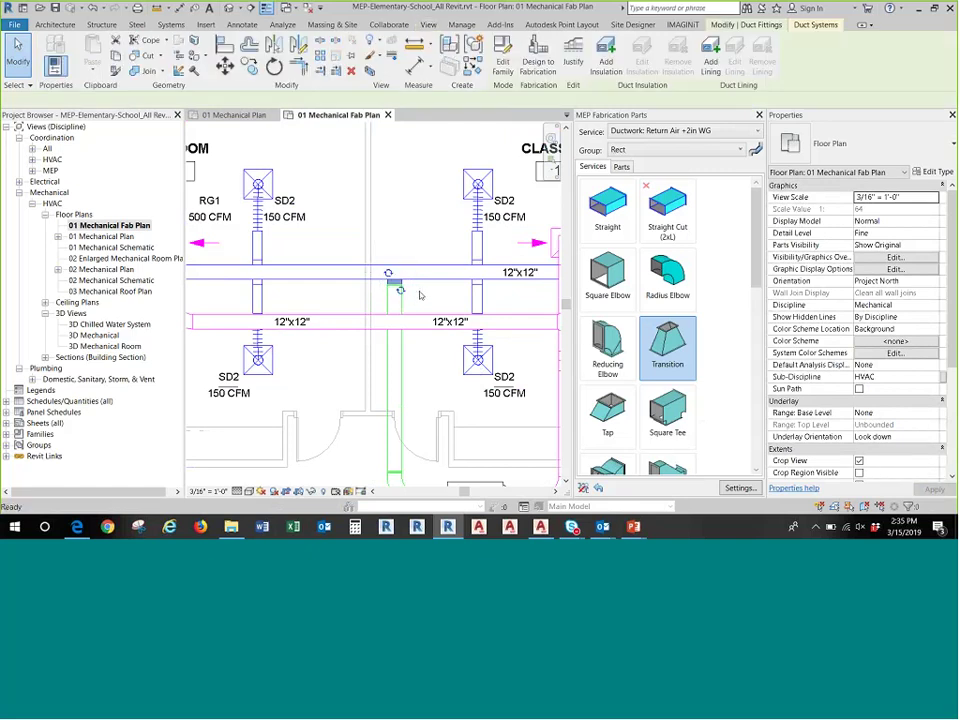
key(Delete)
- Convert the main supply duct and its diffuser branches in Classrooms 119 and 117 to fabrication parts using Ductwork: Supply Air +2in WG
scroll(419, 279, down, 2)
key(Tab)
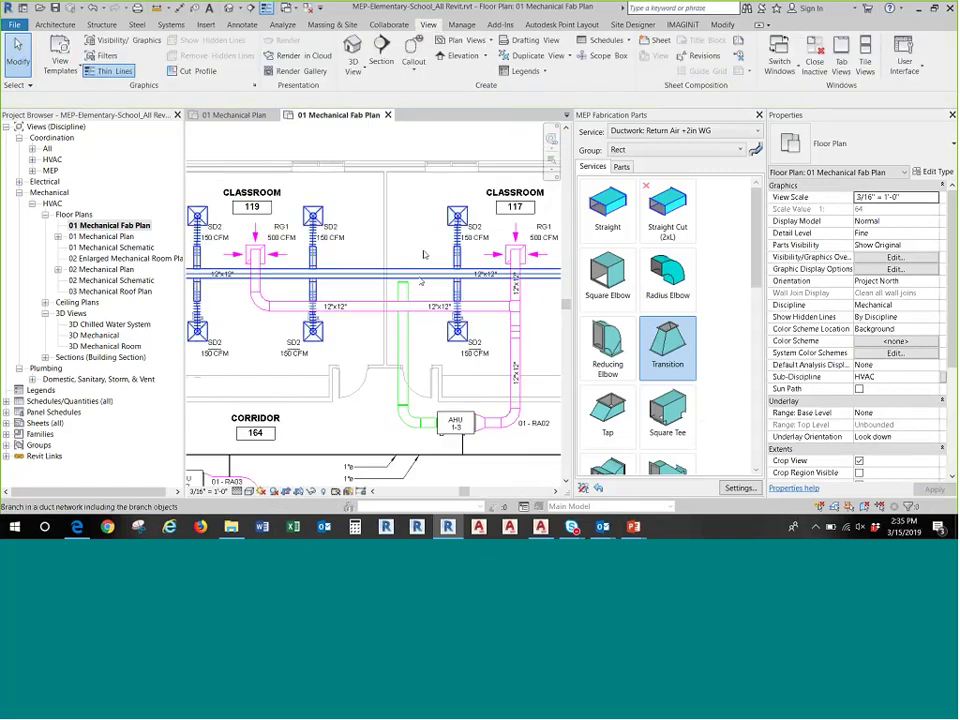
click(455, 192)
click(510, 58)
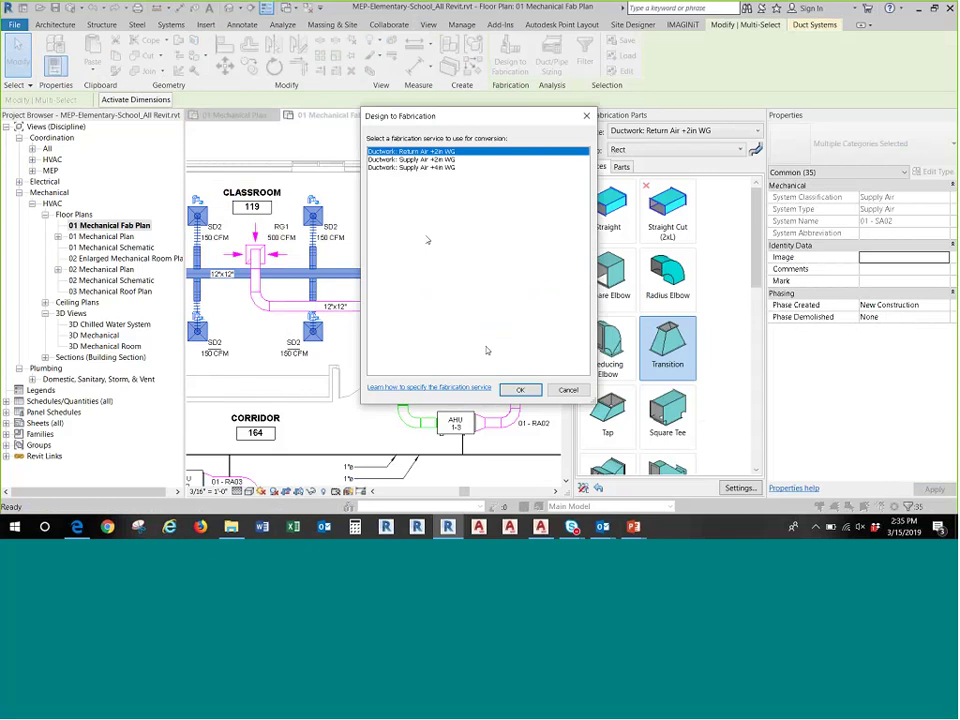
click(520, 389)
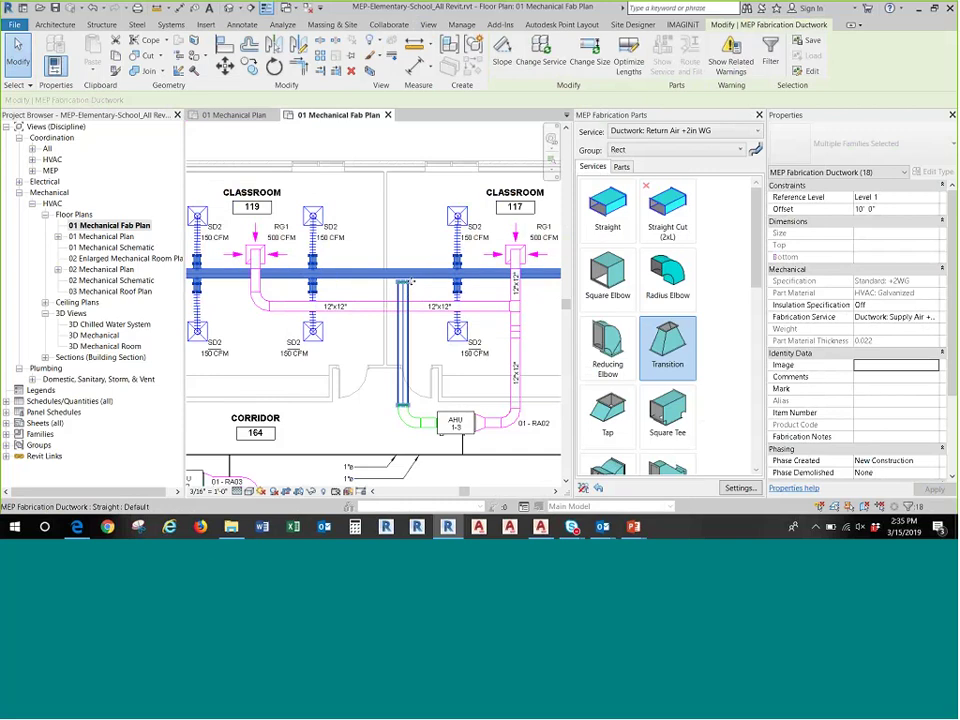
key(Escape)
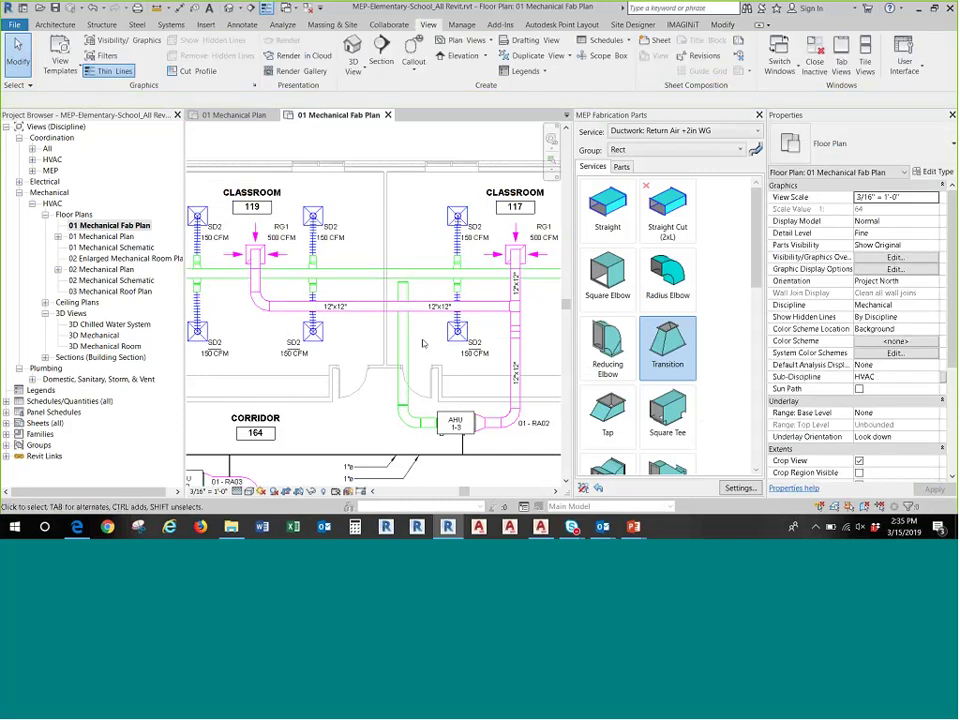
- Extend the AHU 1-3 supply run to the main supply duct so a fabrication tap connects them
scroll(413, 300, up, 3)
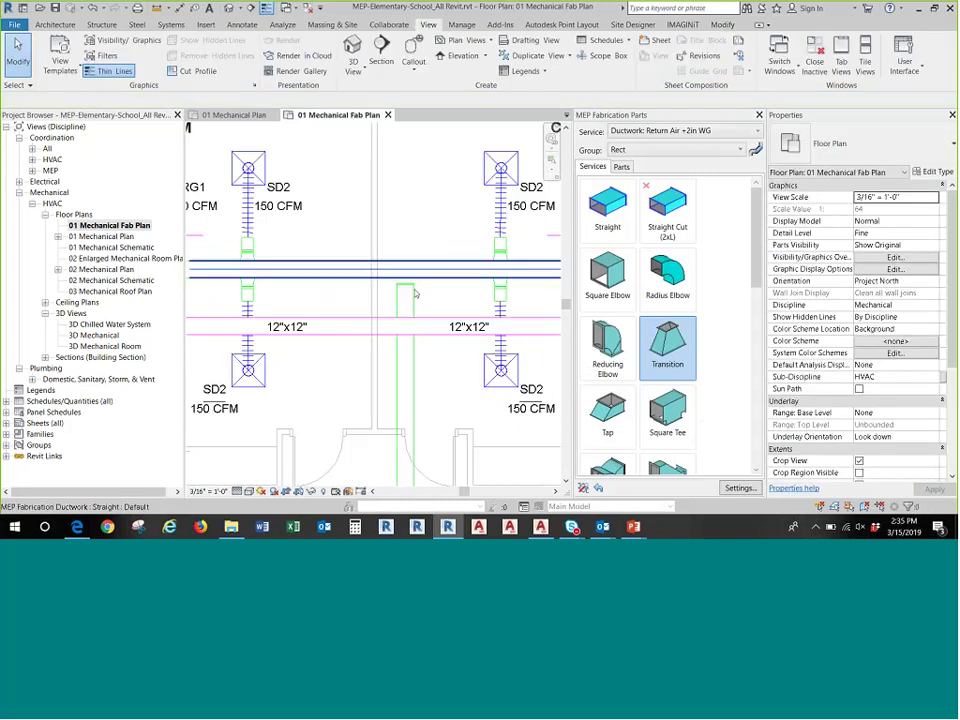
click(406, 300)
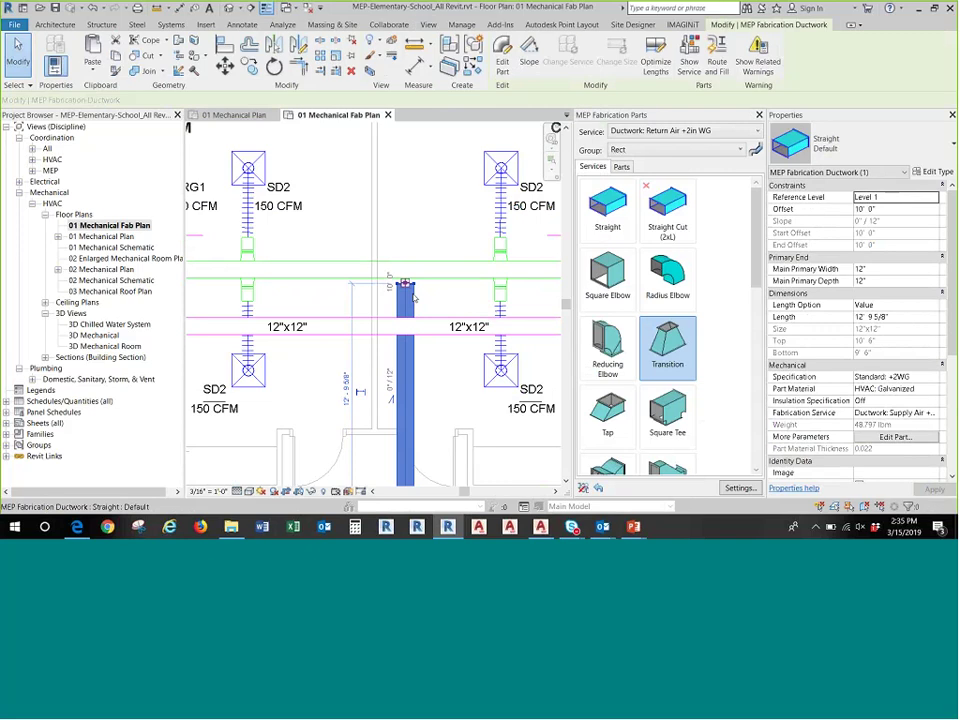
click(320, 71)
click(417, 274)
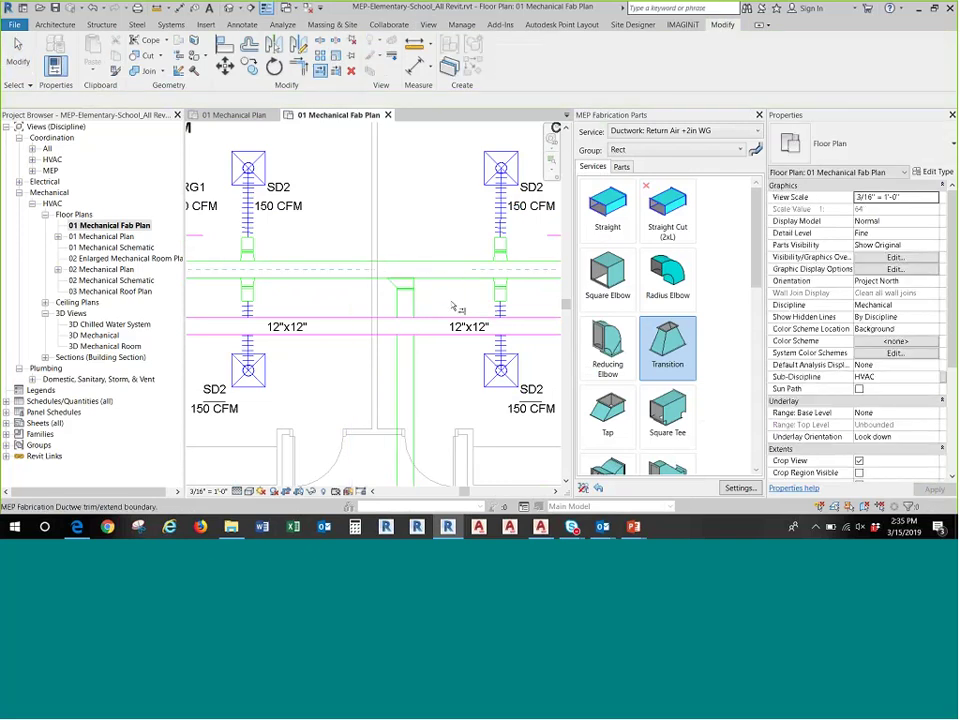
click(404, 287)
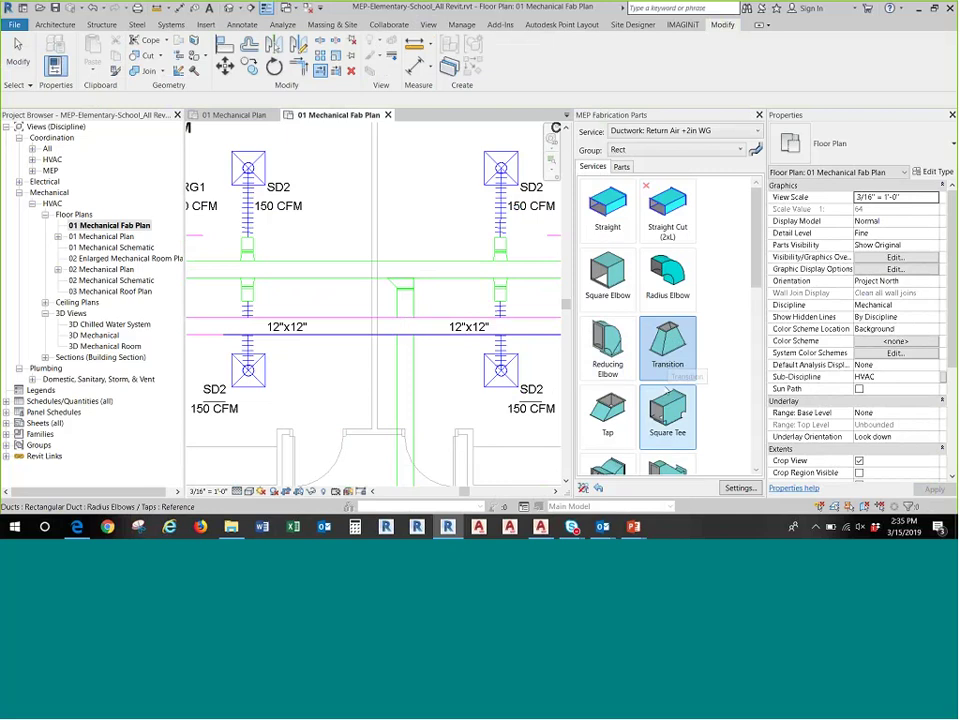
scroll(452, 286, down, 3)
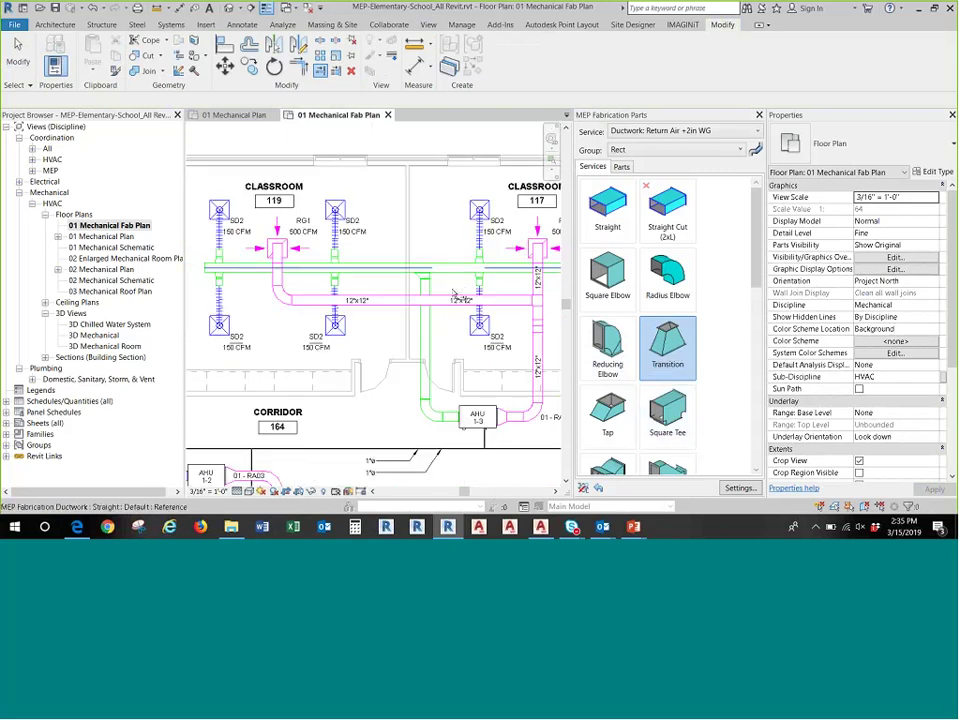
key(Escape)
- Remove every view filter from 01 Mechanical Fab Plan except Fab Duct - Supply Air and Fab Duct - Return Air
scroll(449, 343, down, 1)
scroll(449, 343, down, 1)
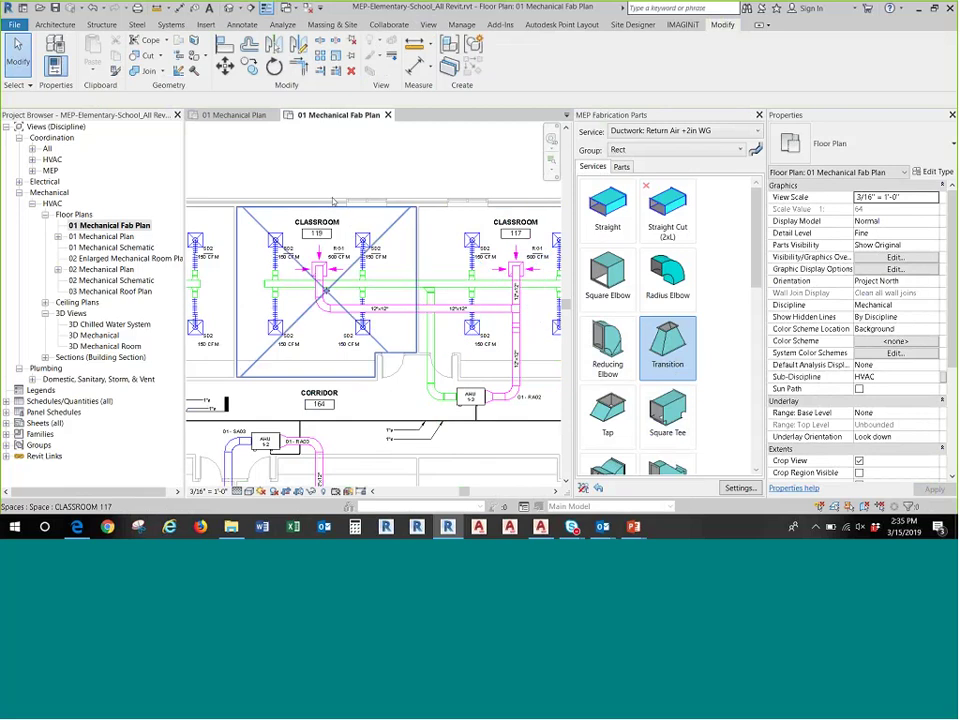
key(v)
key(g)
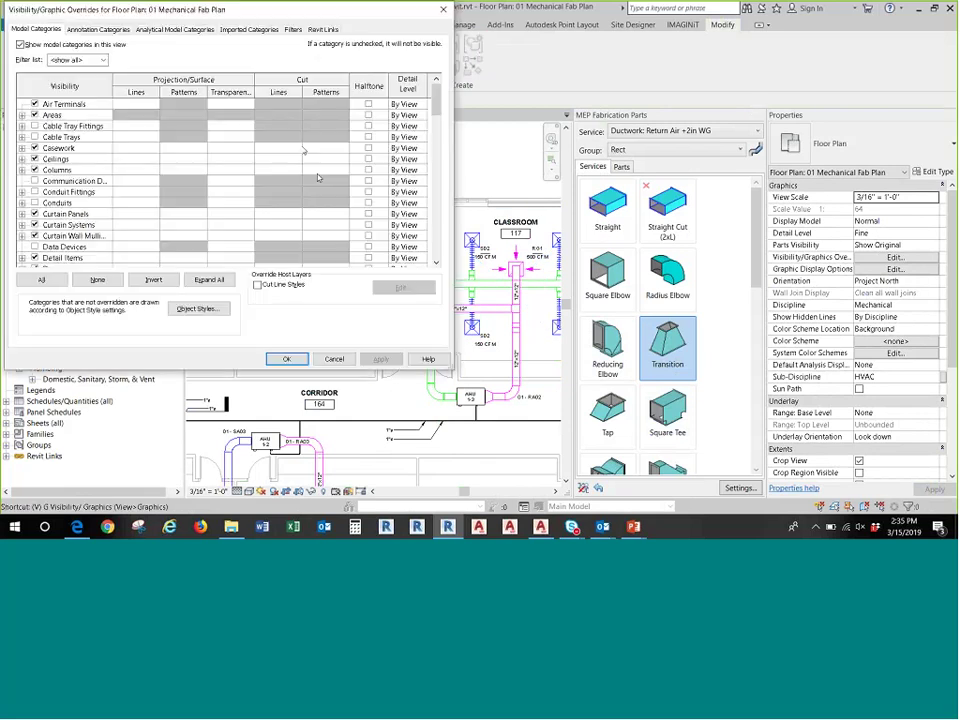
click(293, 30)
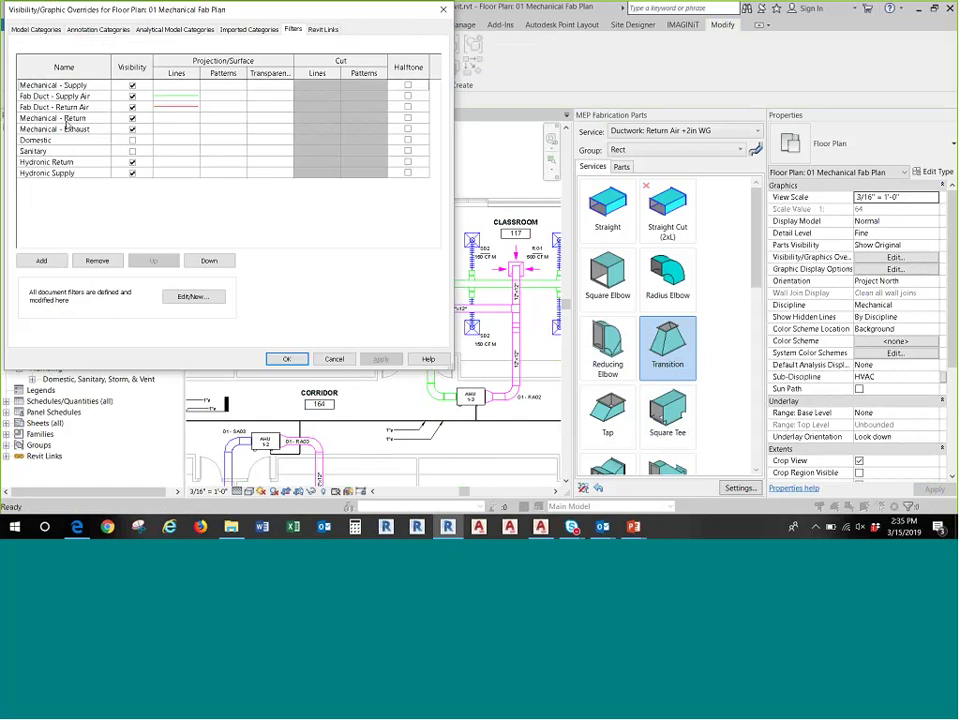
click(55, 86)
click(98, 264)
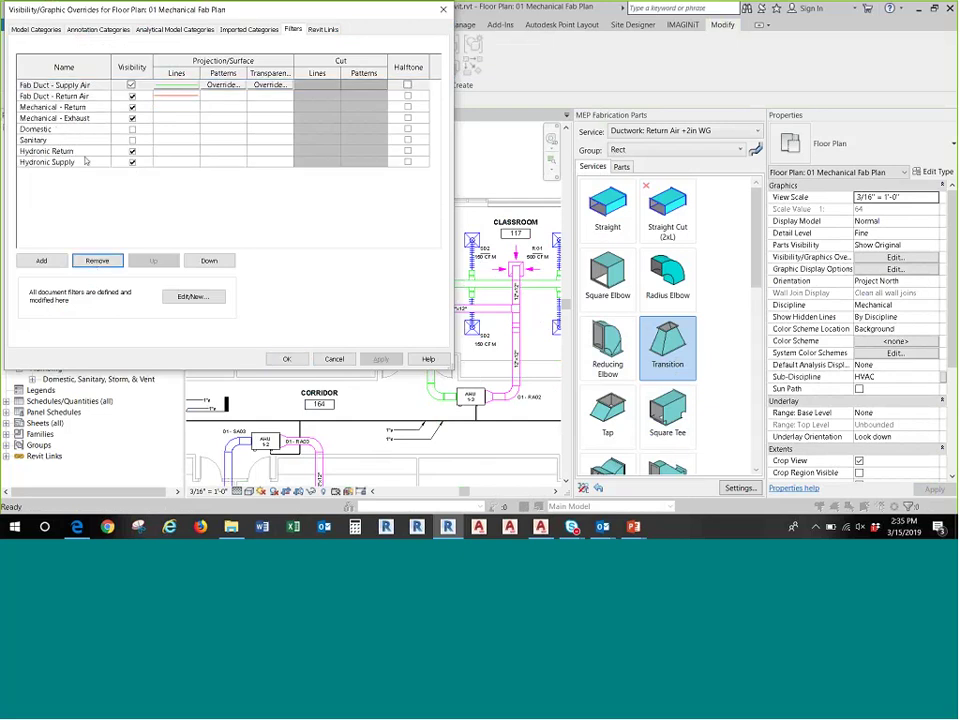
click(76, 108)
click(97, 262)
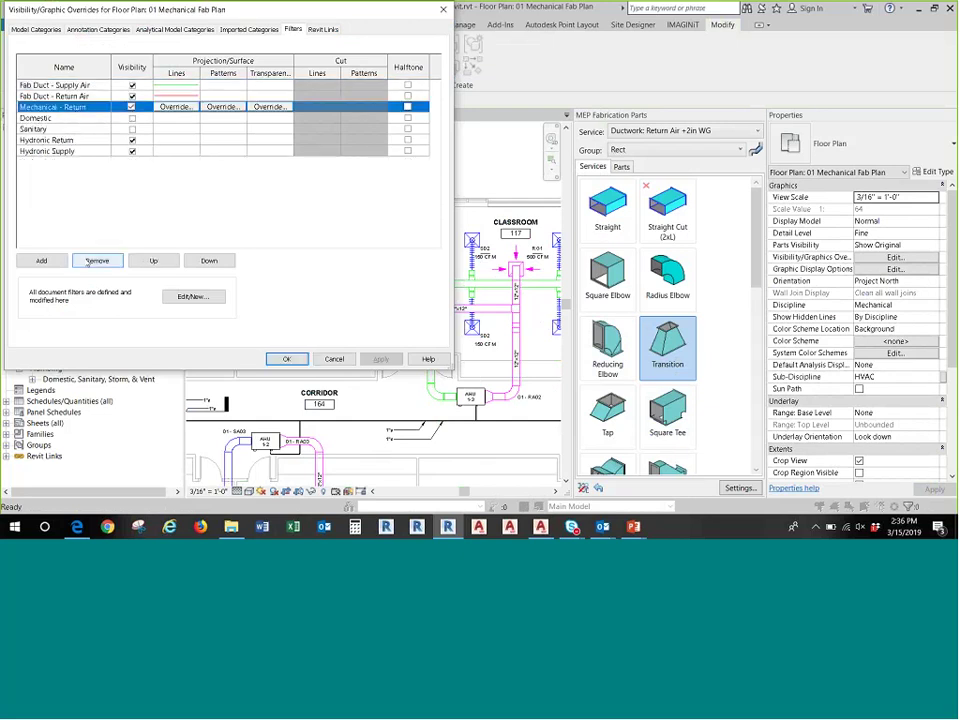
click(97, 262)
click(97, 262)
click(97, 262)
click(97, 262)
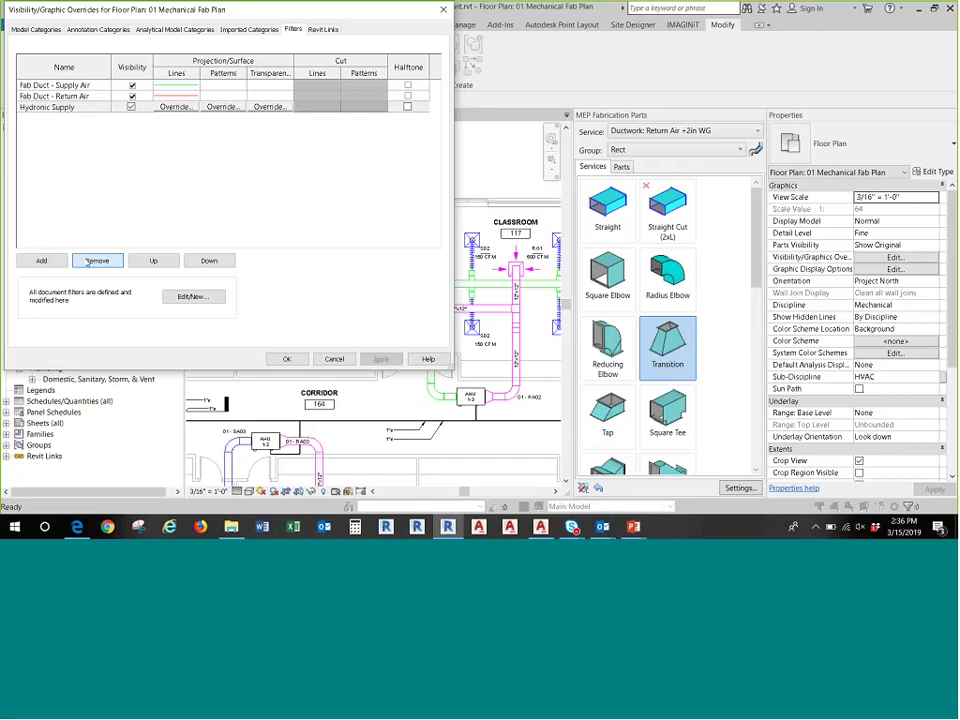
click(97, 262)
- Hide the pipe accessories, pipe fittings, pipe insulations, pipe placeholders and pipes model categories in 01 Mechanical Fab Plan
click(38, 28)
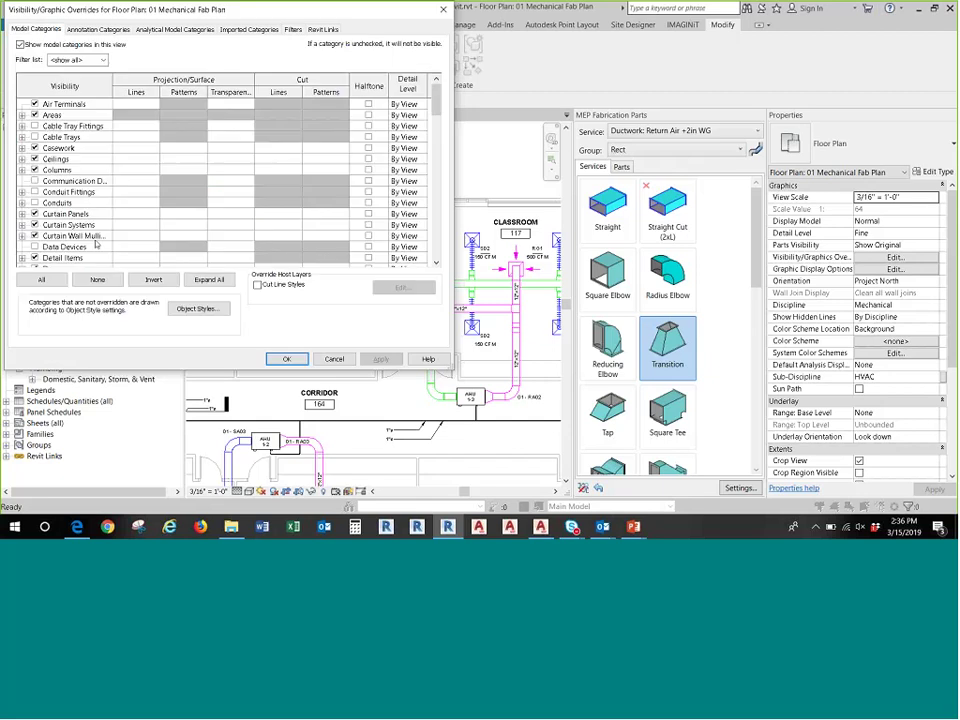
scroll(96, 244, down, 12)
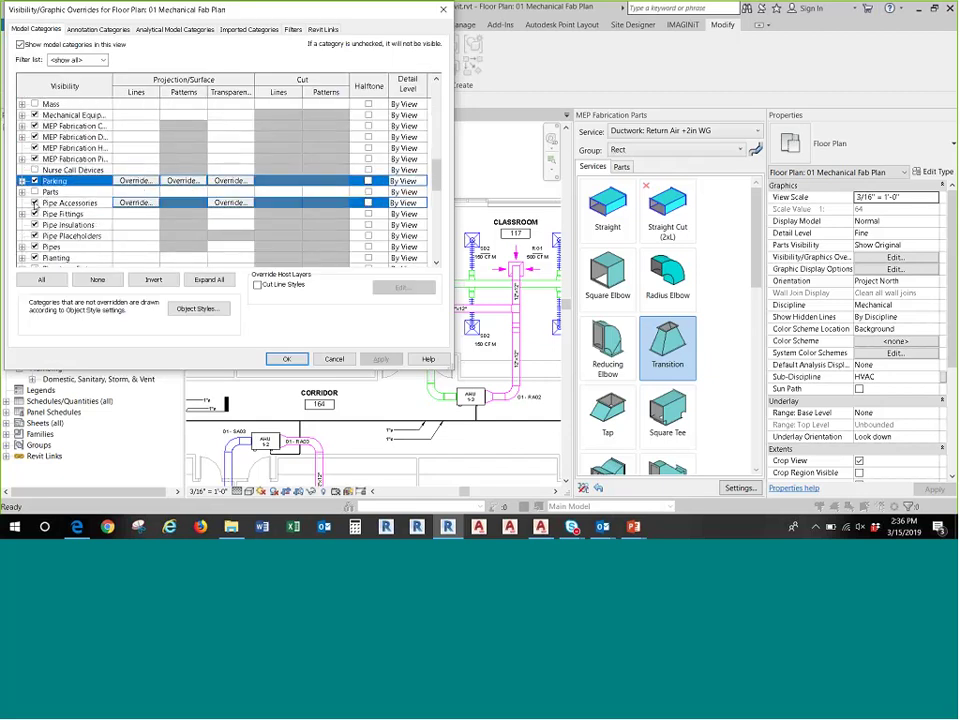
click(34, 203)
click(34, 225)
click(34, 214)
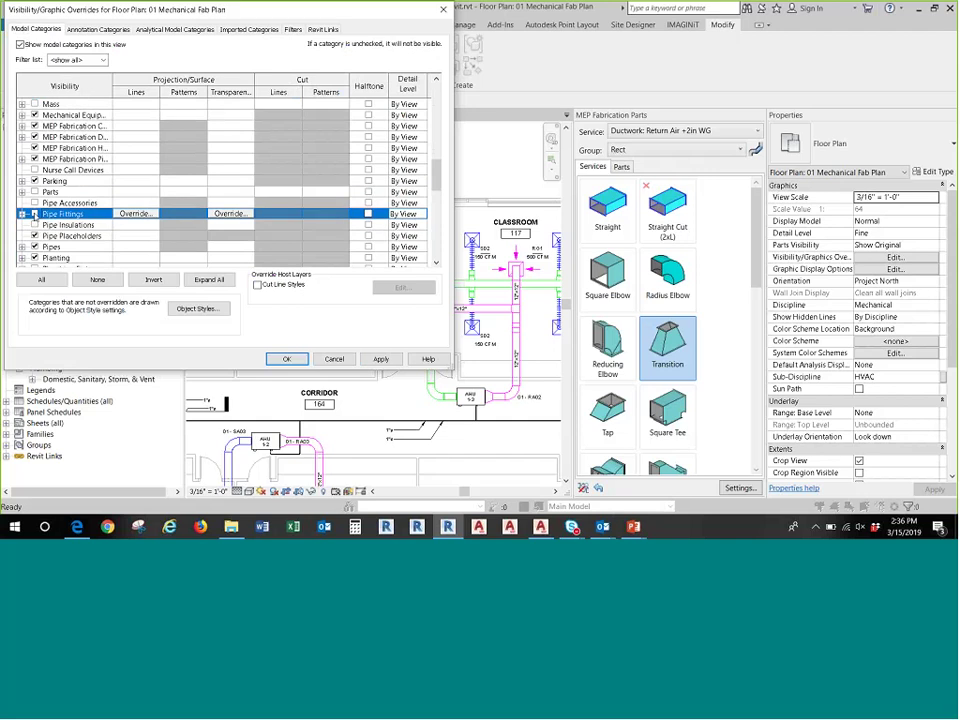
click(34, 236)
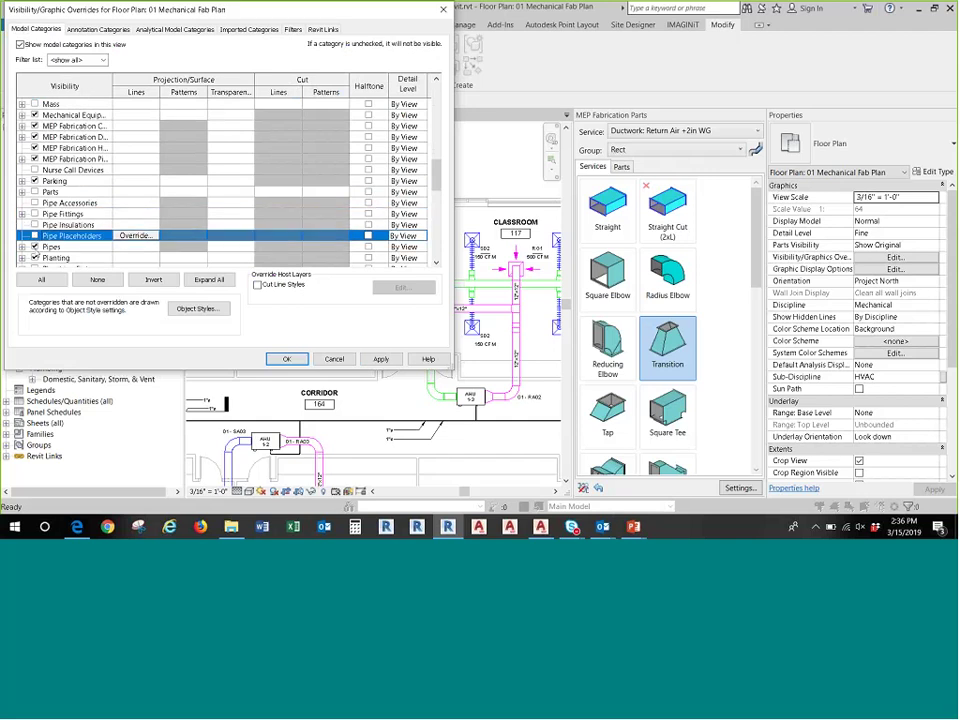
click(34, 246)
click(286, 359)
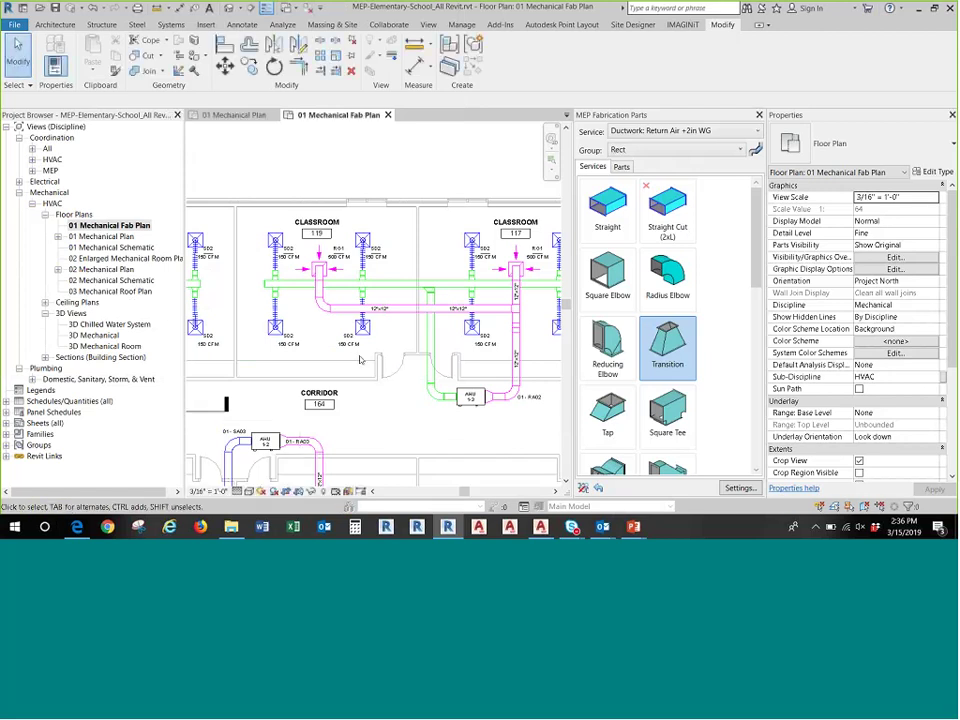
- Create a view template named Fab Duct - Floor Plan from the 01 Mechanical Fab Plan view
scroll(361, 360, down, 4)
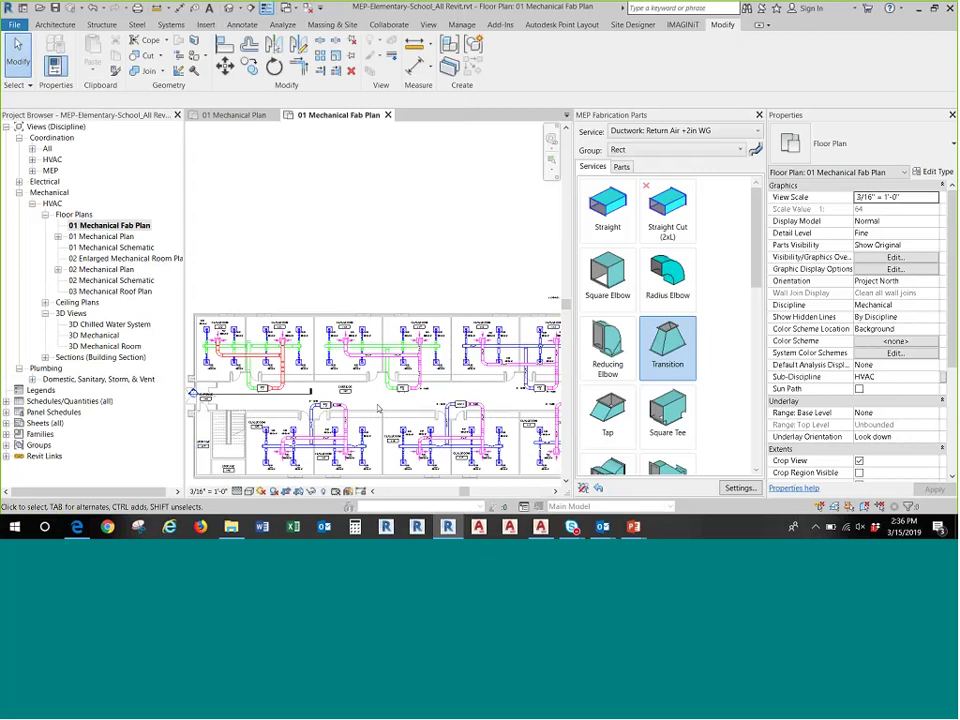
right_click(150, 226)
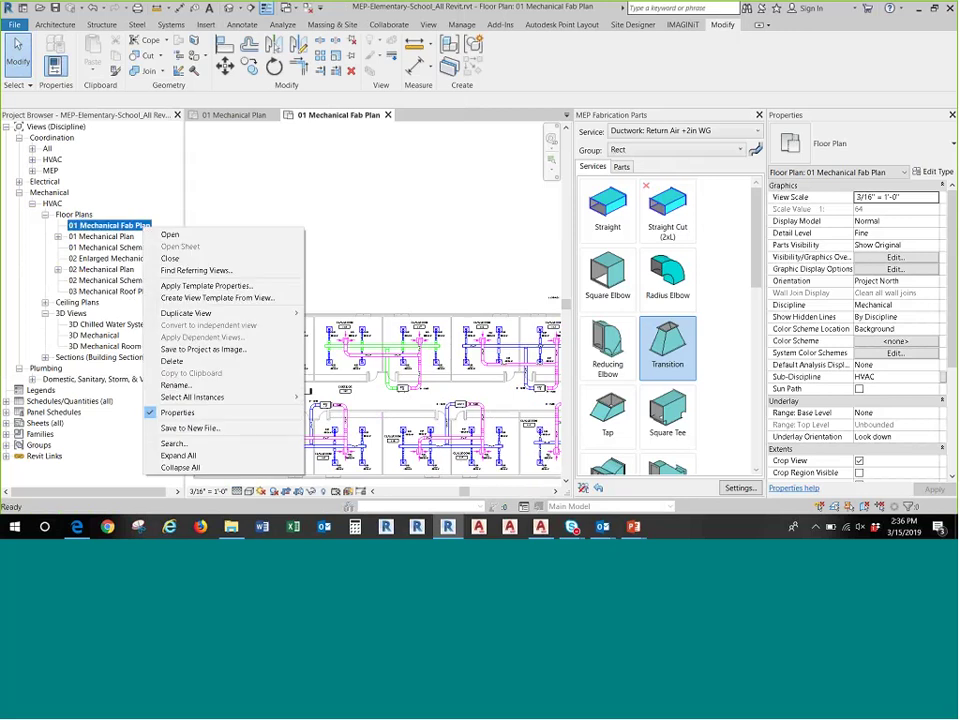
click(208, 298)
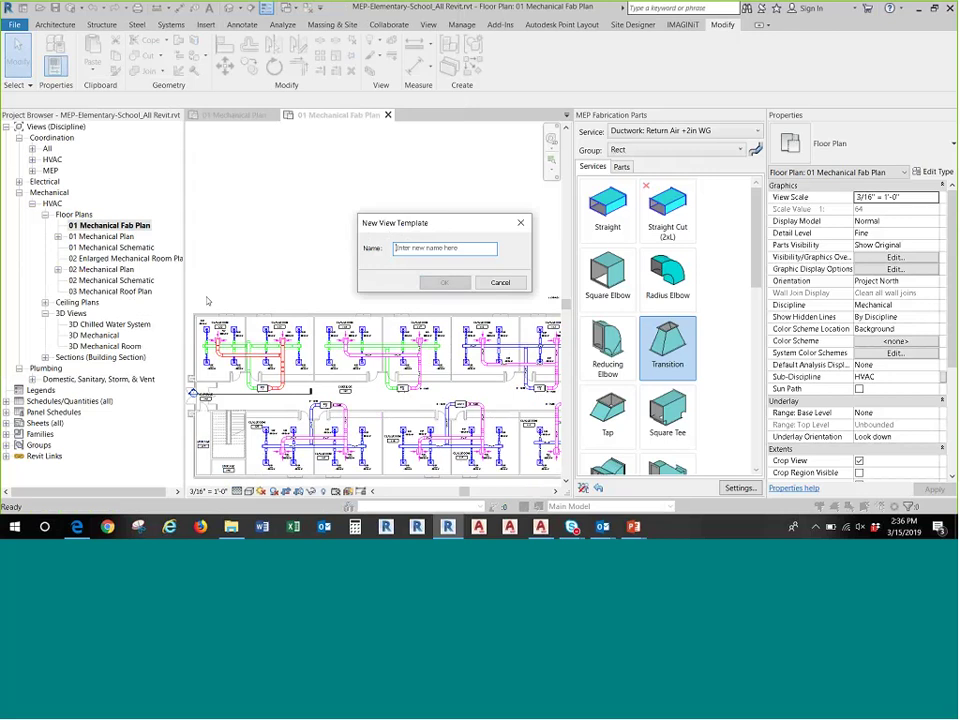
text(Fab Duct )
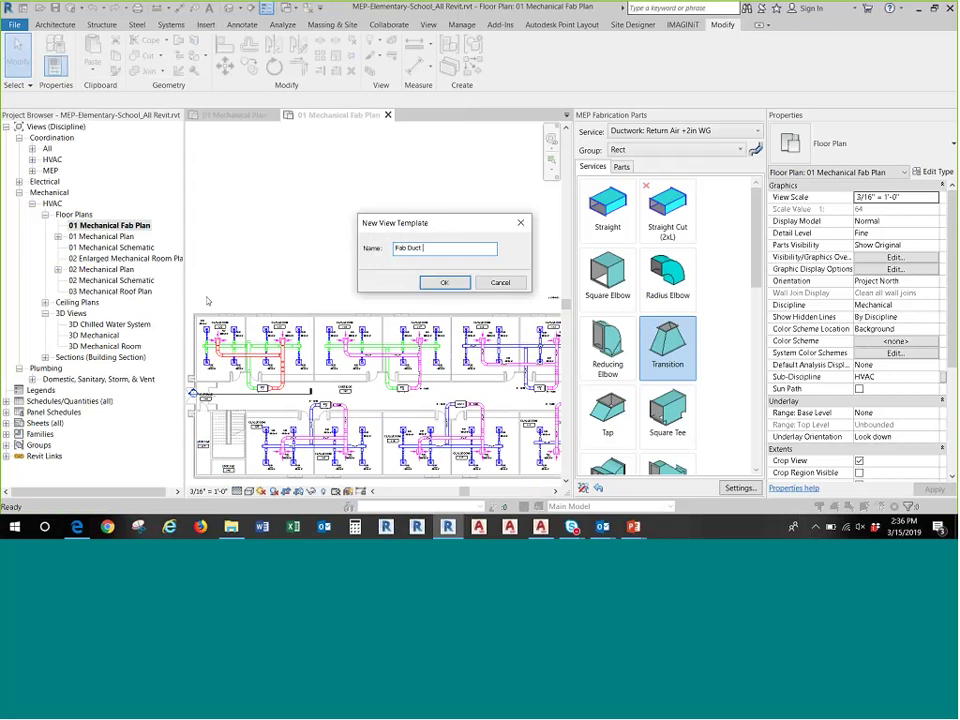
text(- Floor)
key(Return)
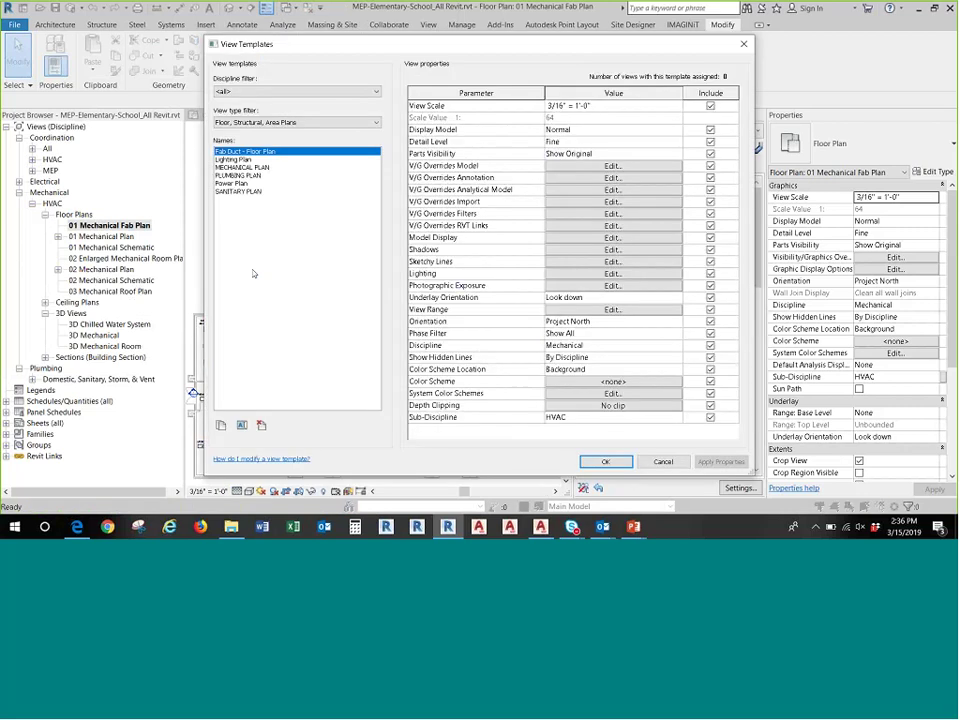
click(604, 463)
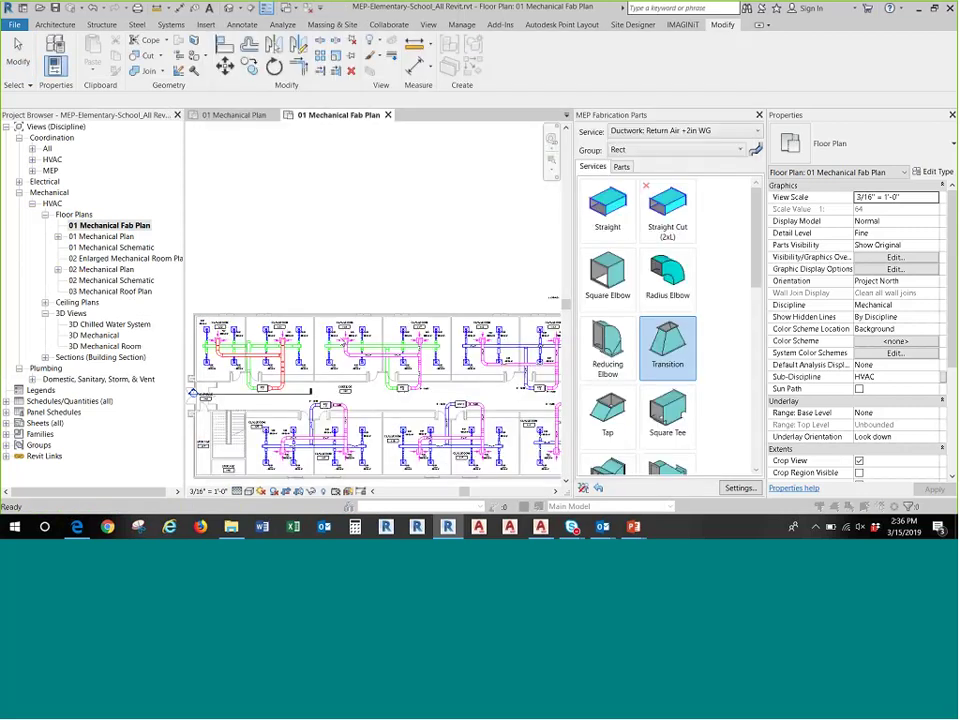
- Open the 02 Mechanical Plan floor plan and duplicate it with detailing
click(101, 269)
double_click(118, 274)
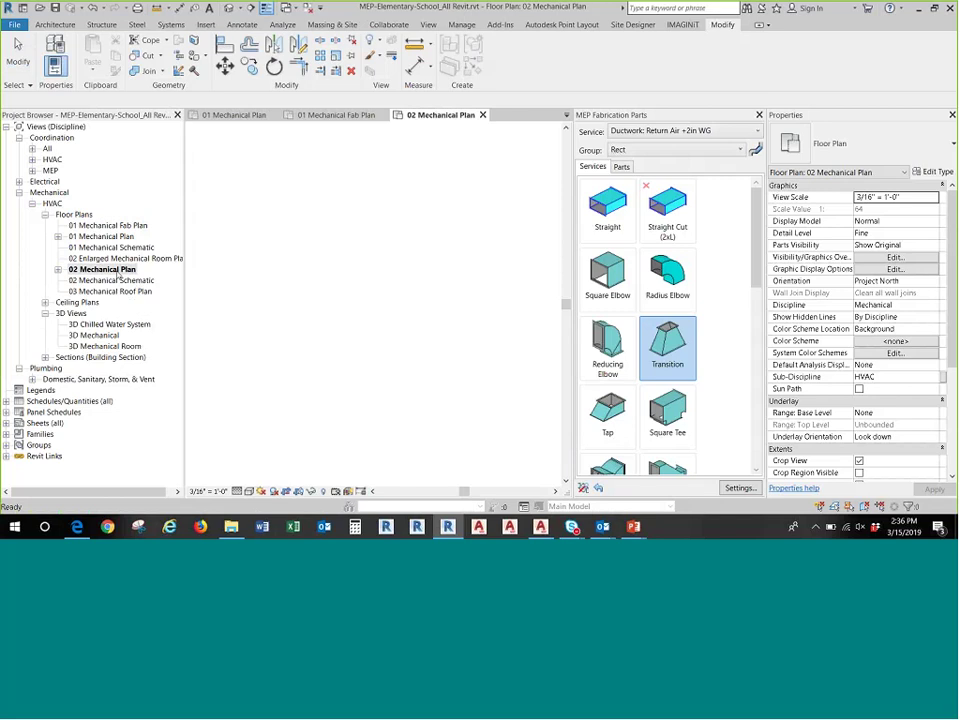
right_click(118, 274)
mouse_move(200, 100)
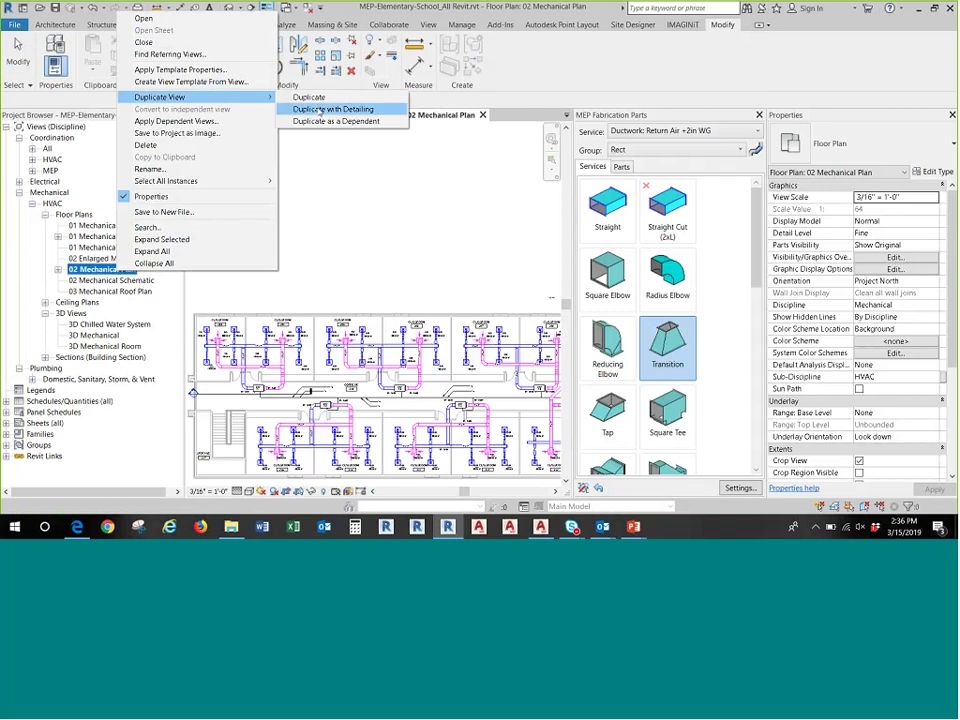
click(302, 95)
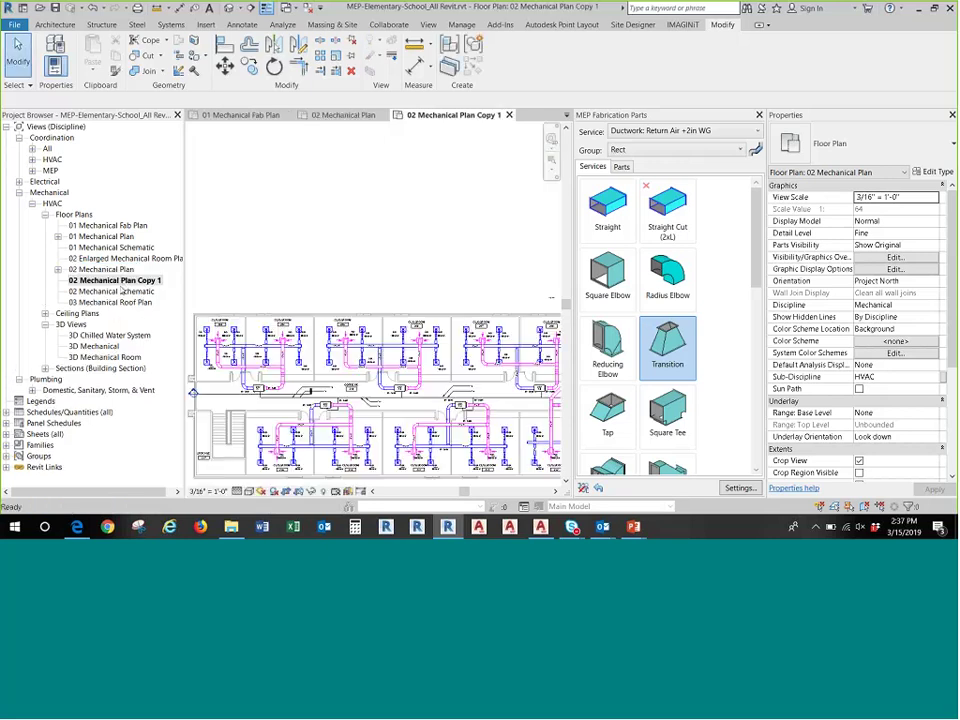
- Rename the duplicated second-floor plan view as 02 Mechanical Fab Plan
right_click(128, 281)
click(155, 192)
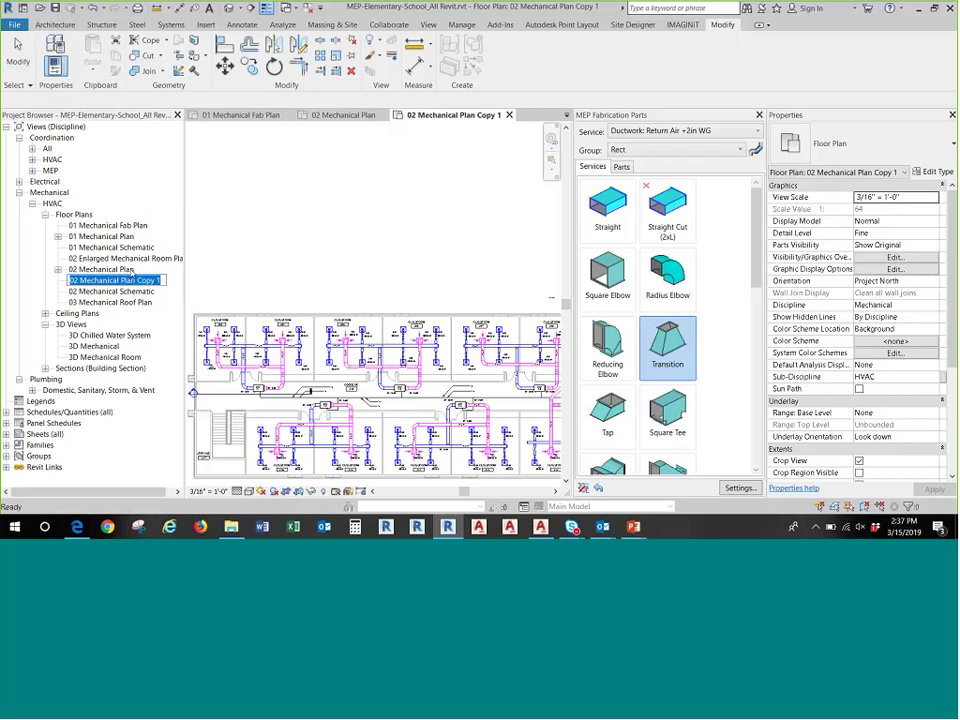
text(02 Mechanical Fab)
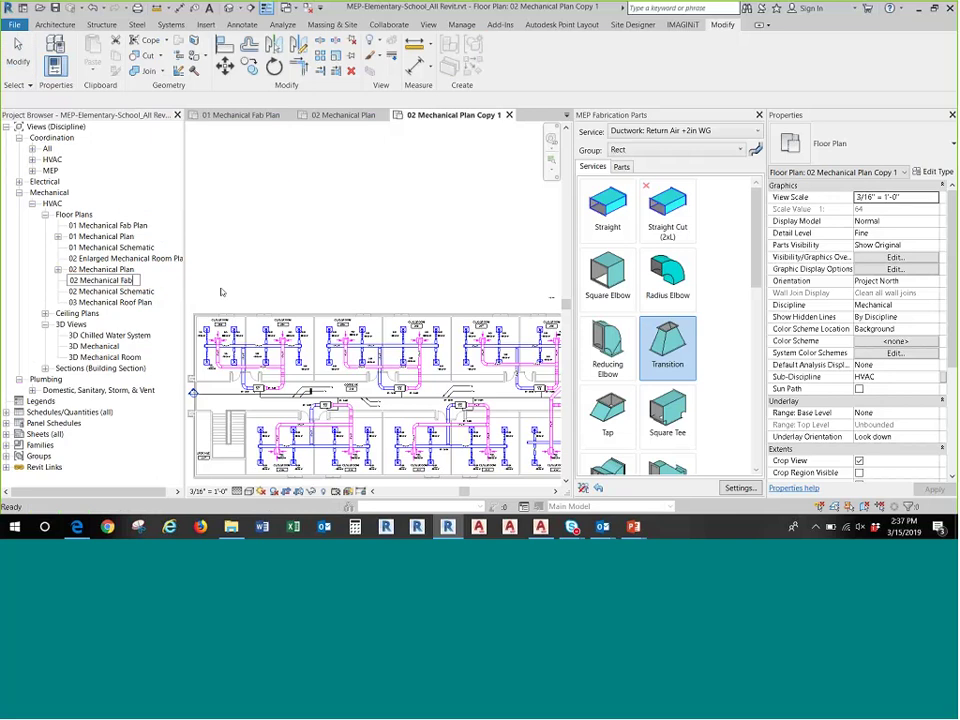
text( Plan)
key(Return)
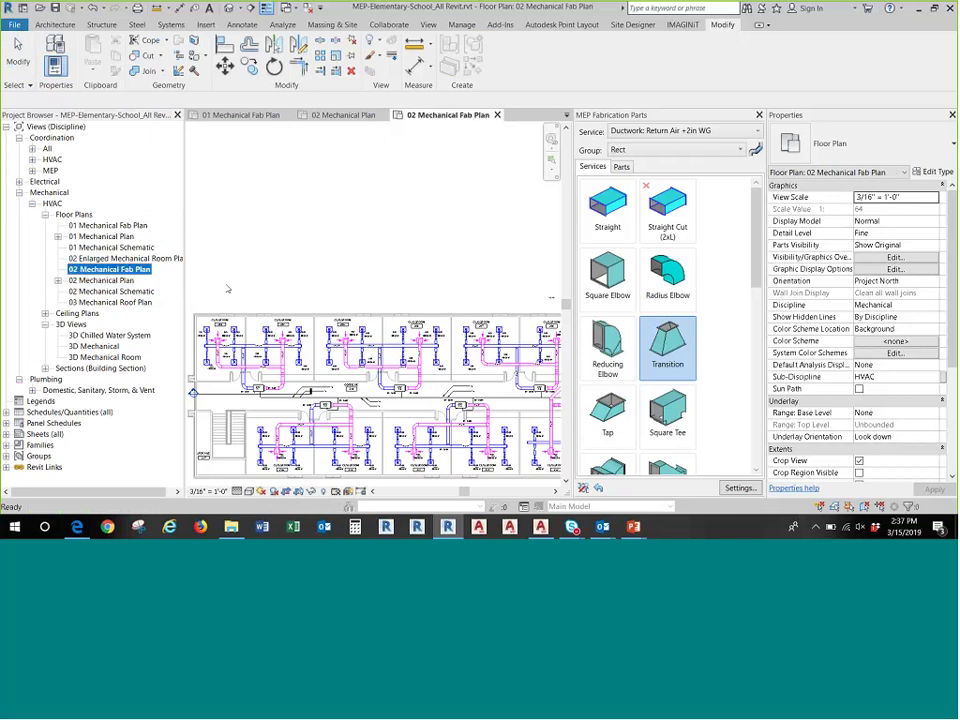
- Apply the Fab Duct - Floor Plan view template to 02 Mechanical Fab Plan
right_click(149, 271)
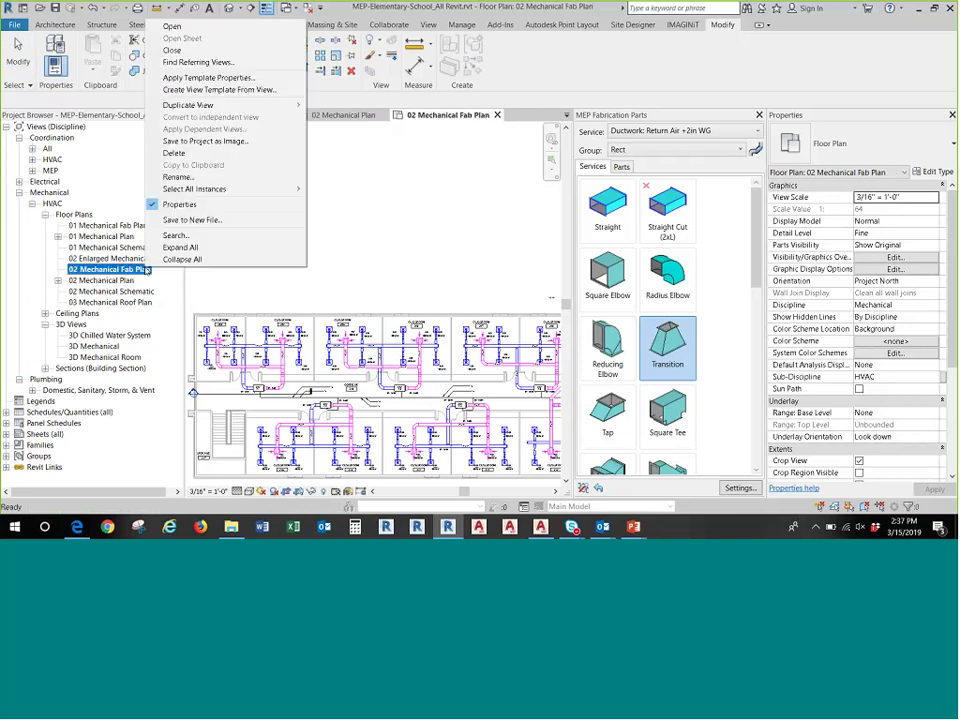
click(240, 77)
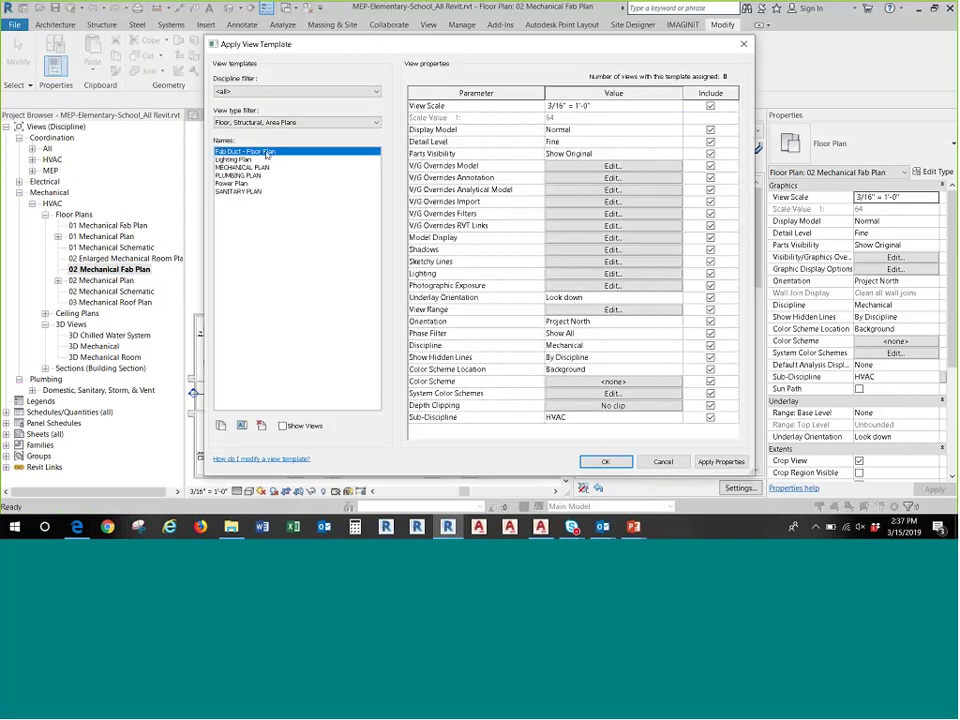
click(604, 462)
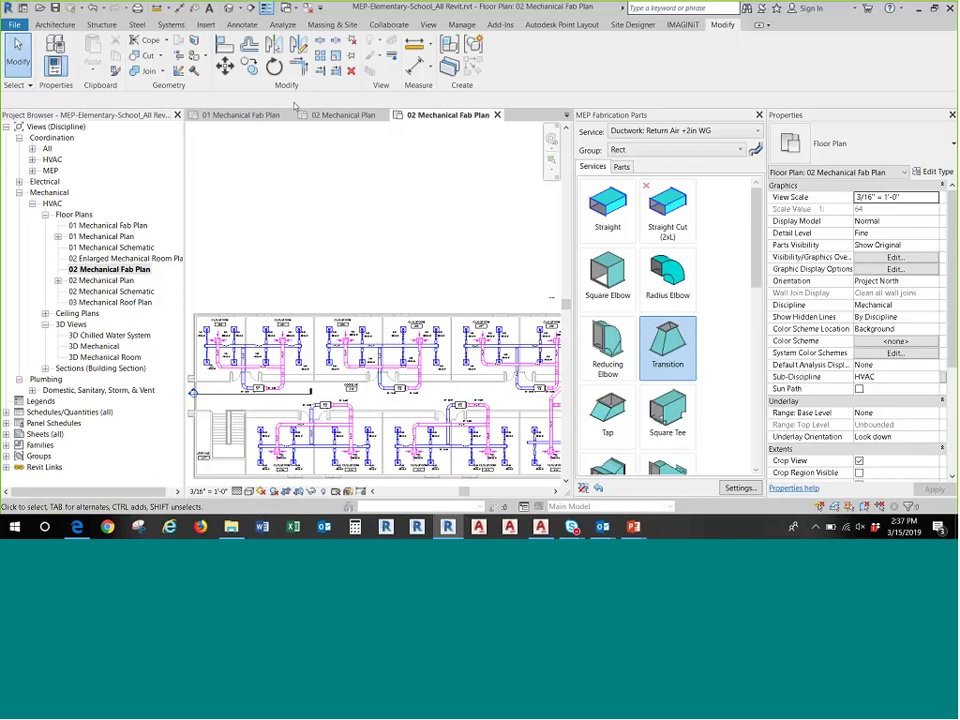
- Check the view filters in the visibility and graphics overrides of 02 Mechanical Fab Plan and look over its ductwork
click(428, 24)
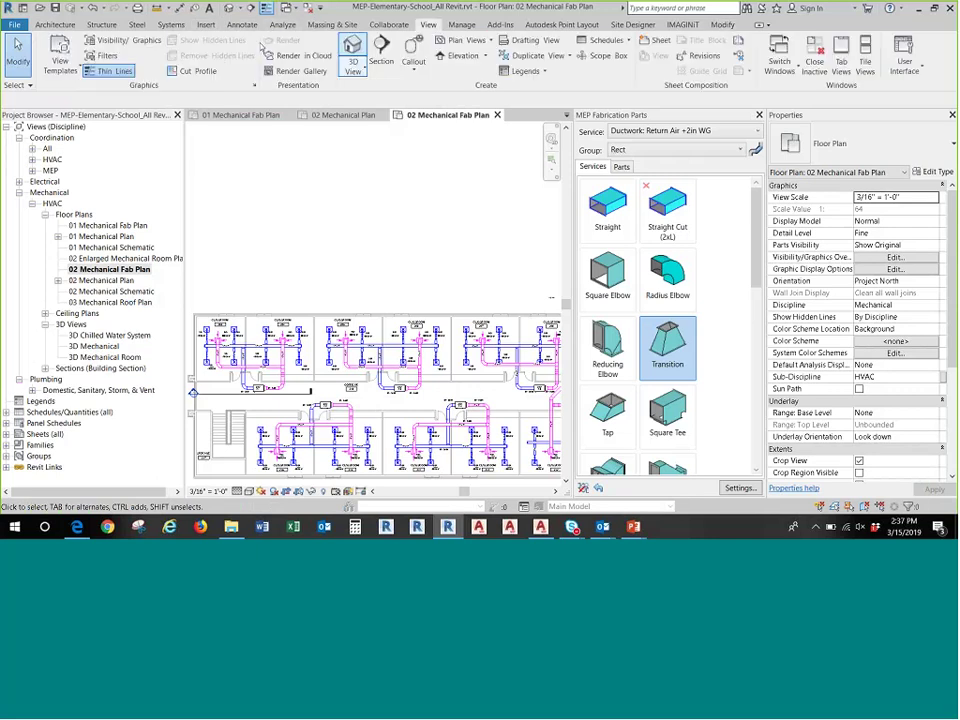
click(123, 40)
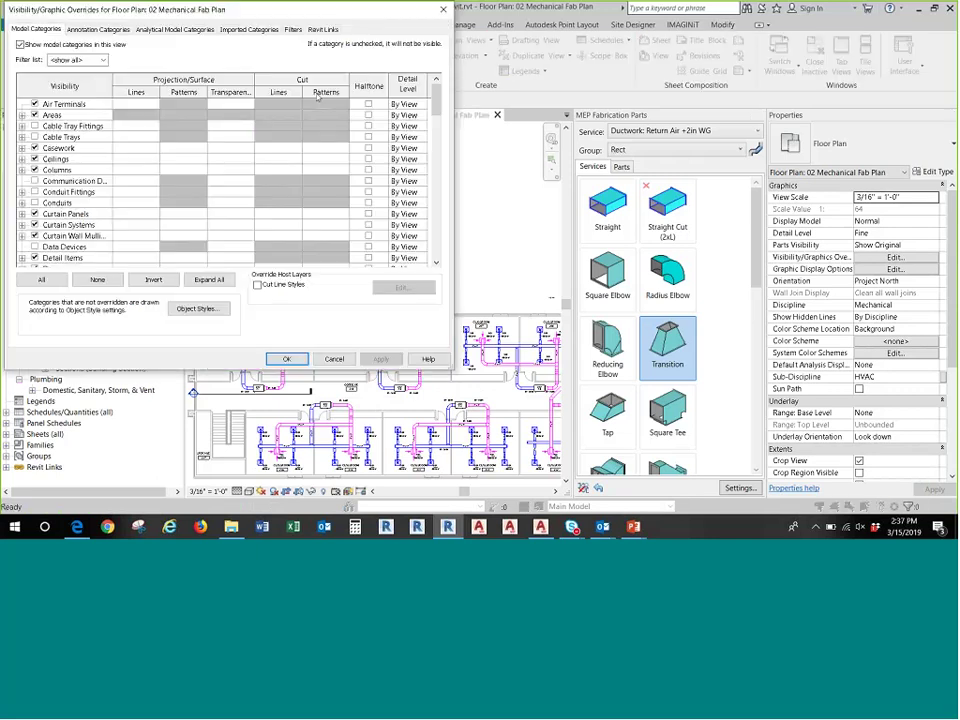
click(292, 29)
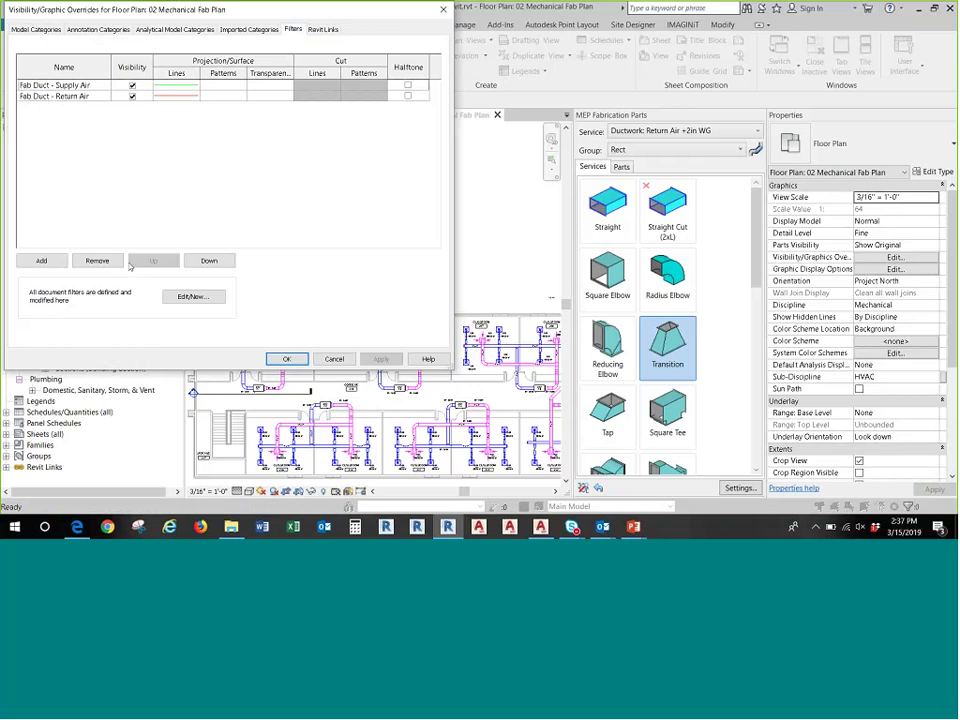
click(285, 358)
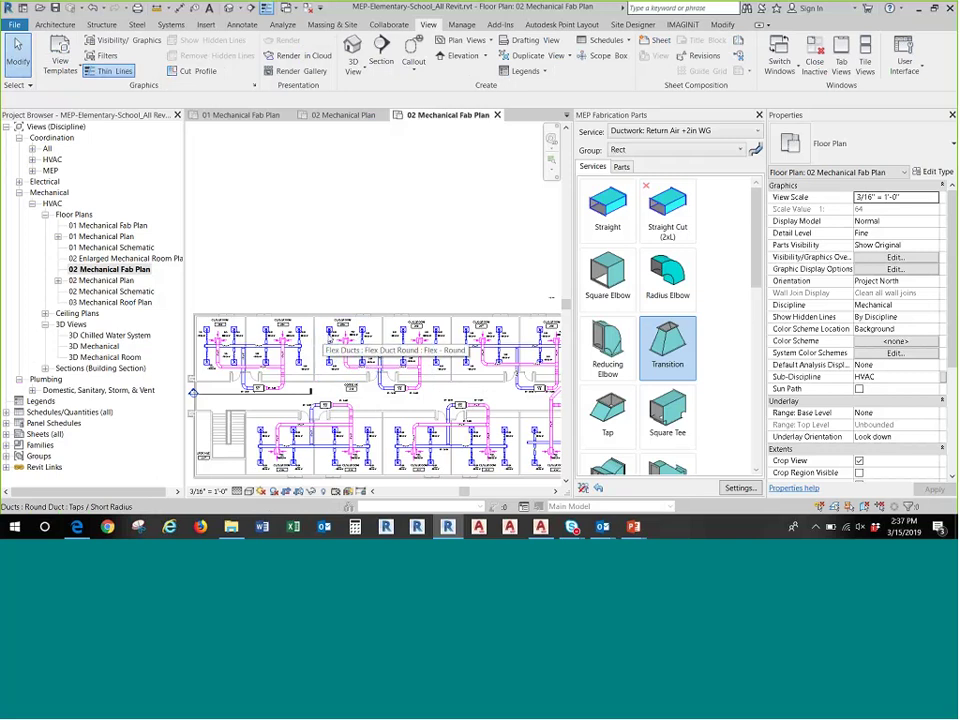
scroll(318, 338, down, 2)
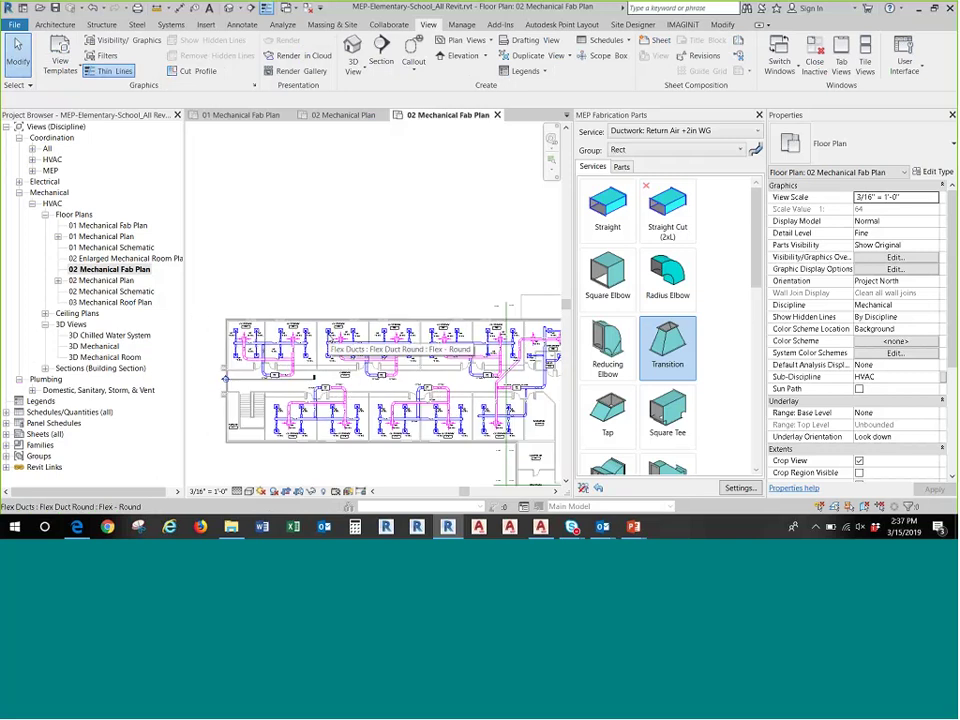
scroll(325, 342, down, 1)
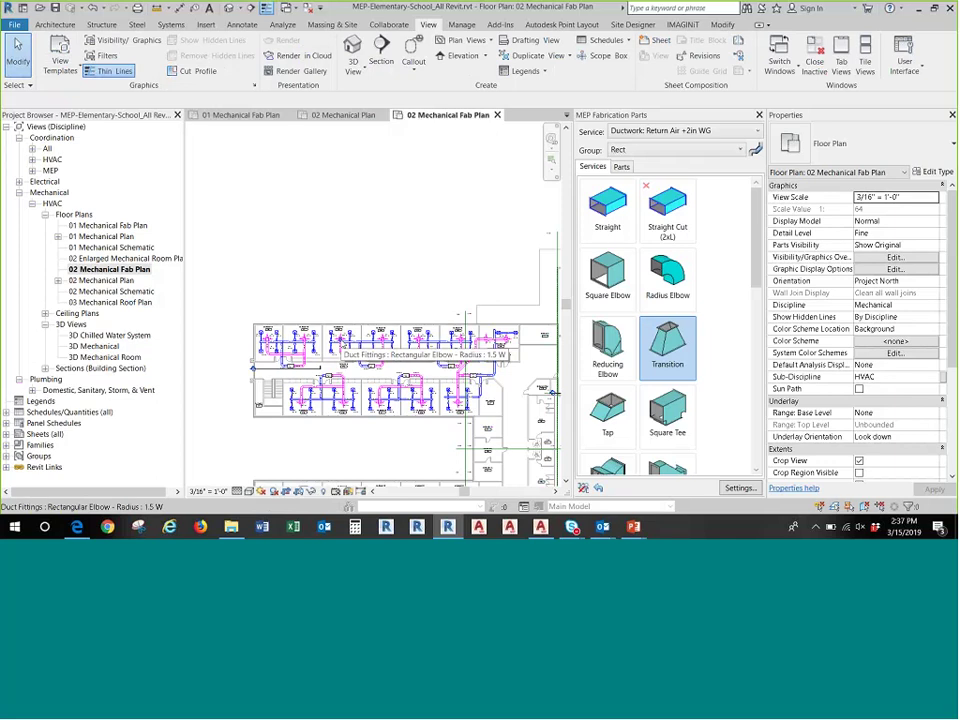
scroll(338, 348, up, 3)
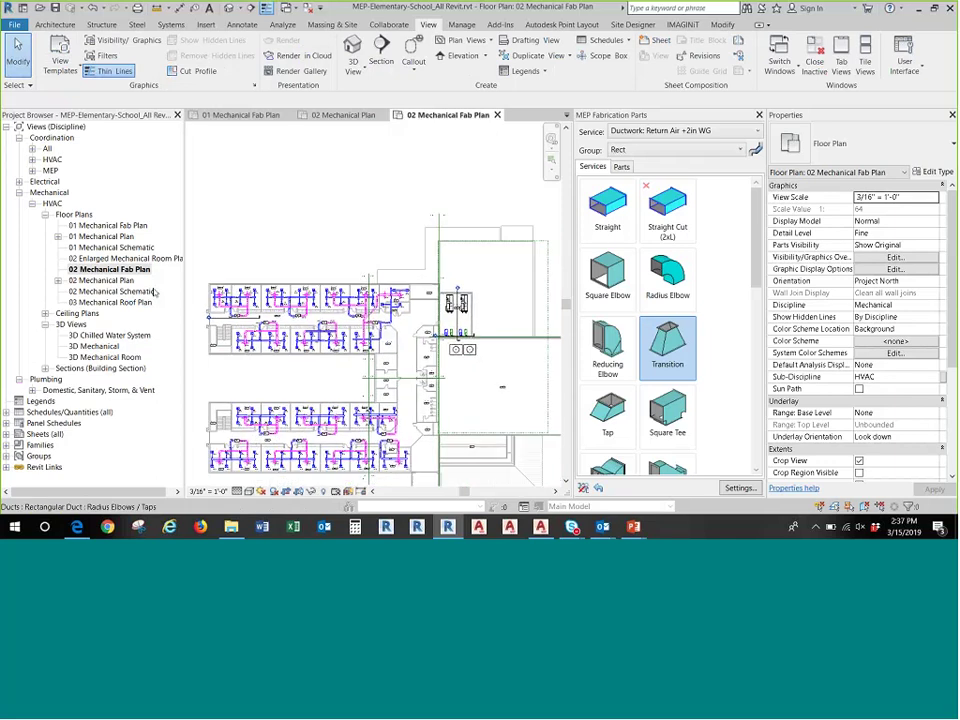
- Return to 01 Mechanical Fab Plan and show the AHU 1-1 ductwork in Classrooms 122 and 121
click(117, 226)
double_click(117, 226)
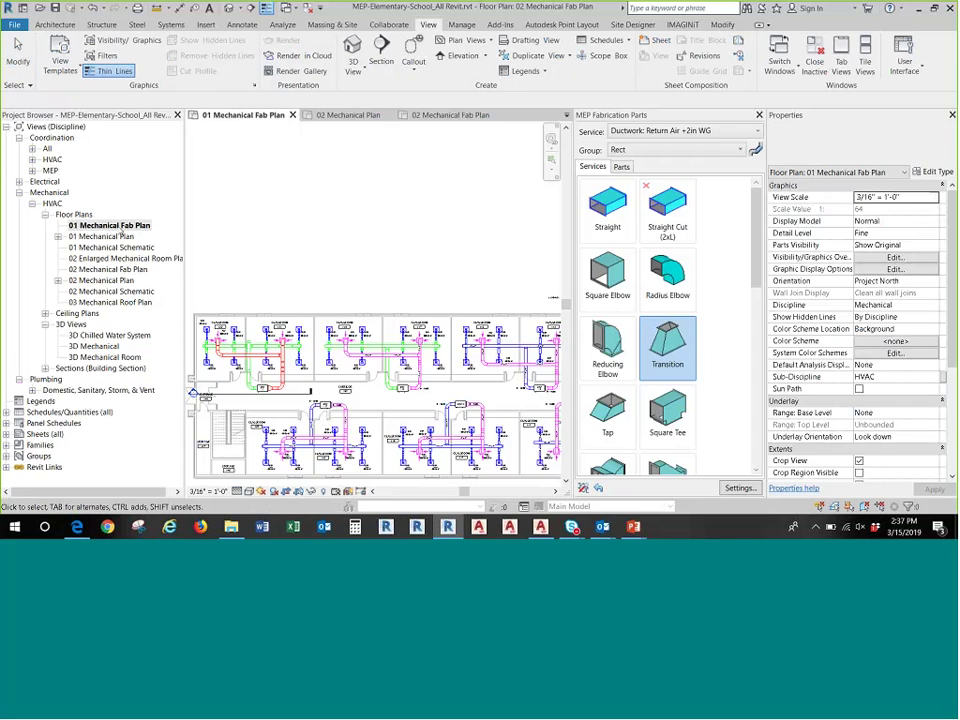
middle_drag(313, 316, 363, 292)
scroll(363, 292, up, 5)
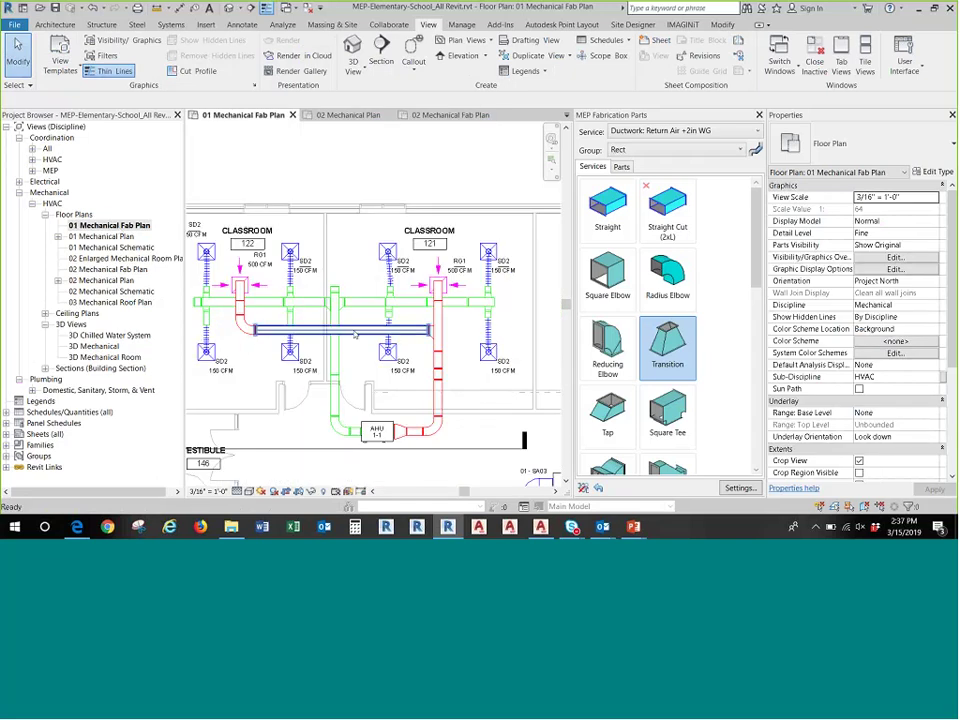
- Start a new project parameter named Issued for Fabrication
click(352, 330)
key(Escape)
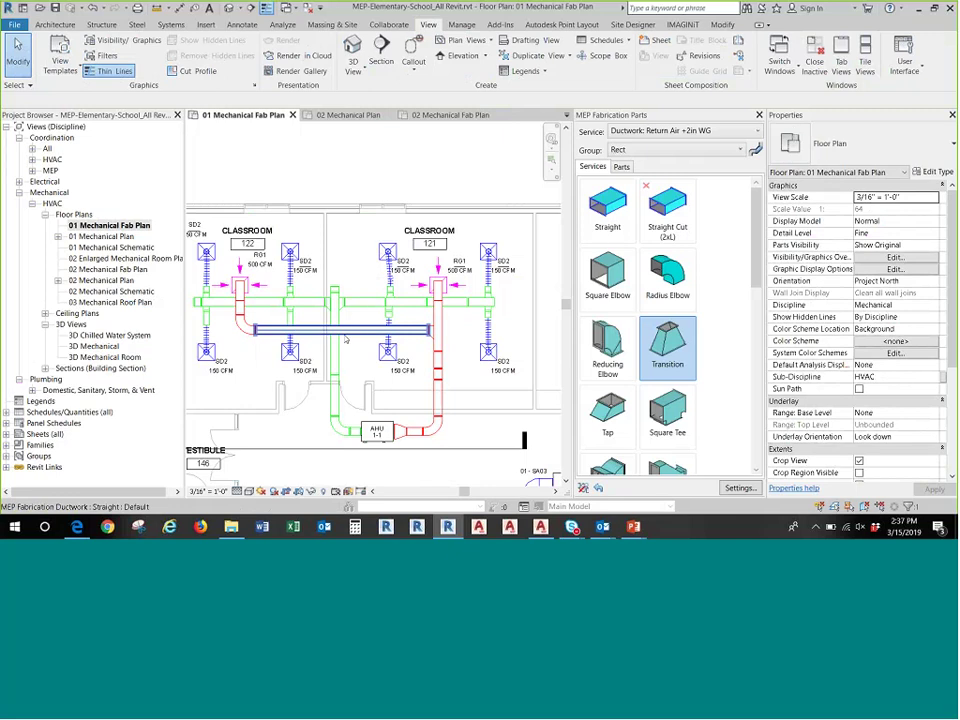
click(461, 24)
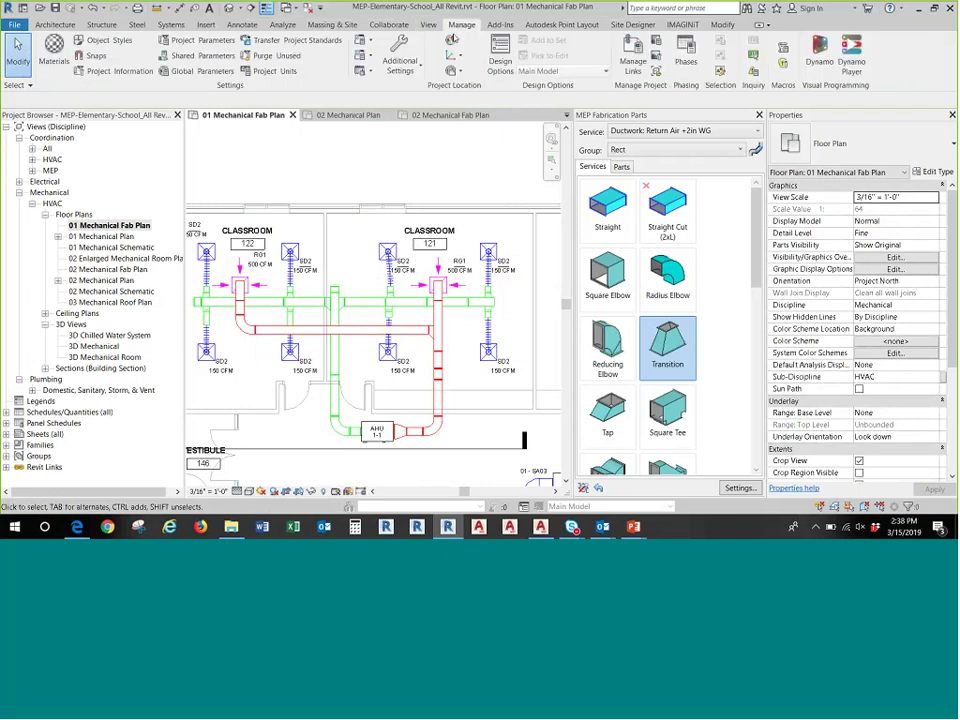
click(201, 42)
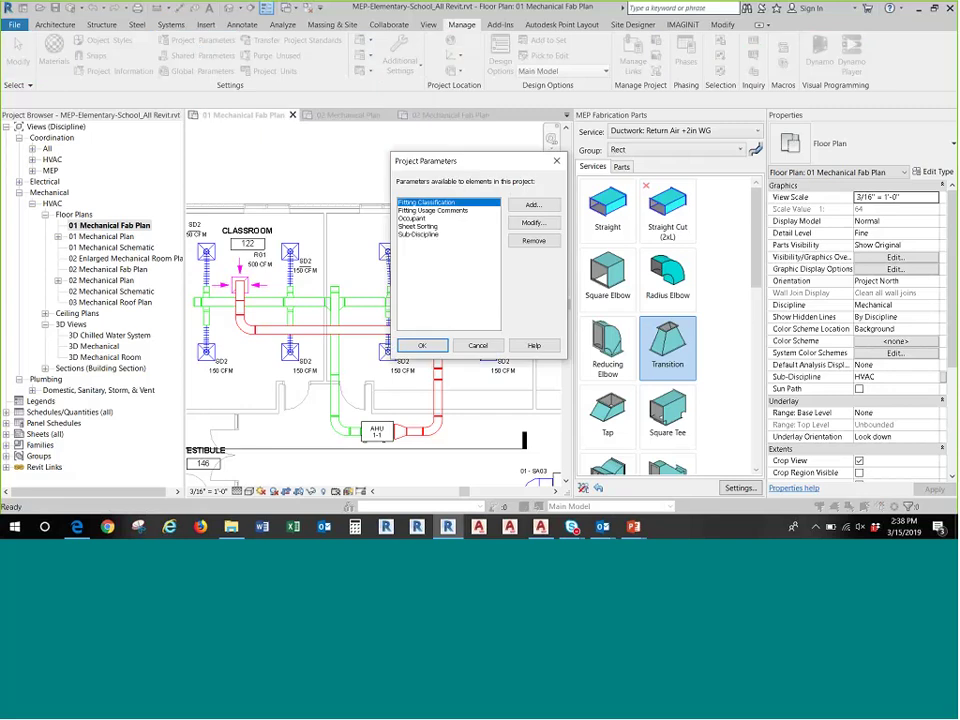
click(533, 205)
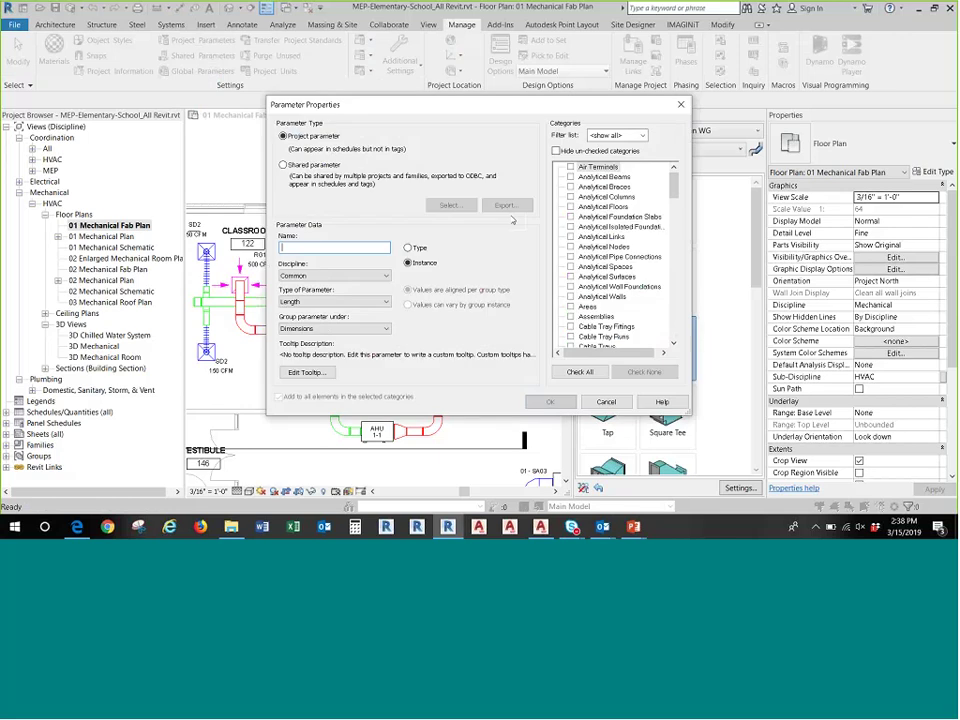
text(I)
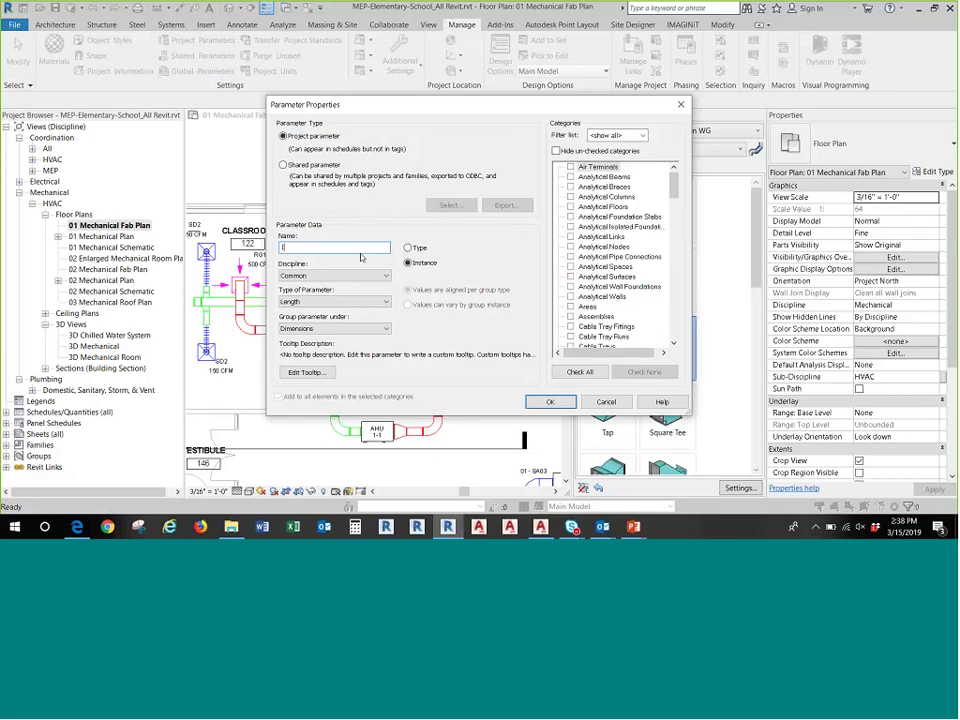
text(ssued for Fabrication)
- Make the Issued for Fabrication parameter a Yes/No type grouped under Identity Data
click(351, 302)
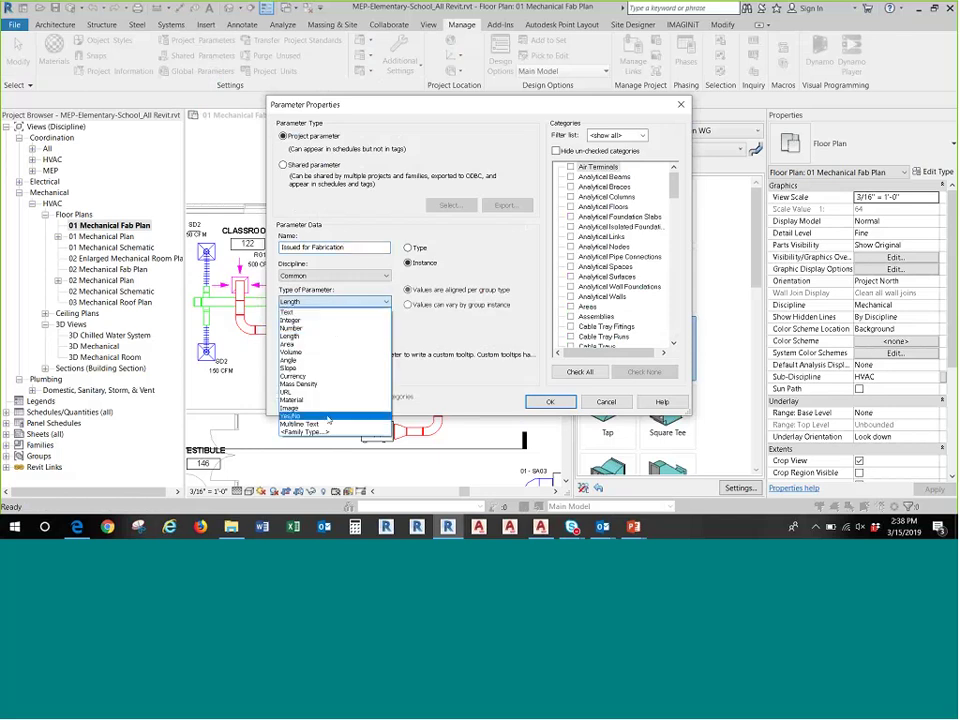
click(290, 416)
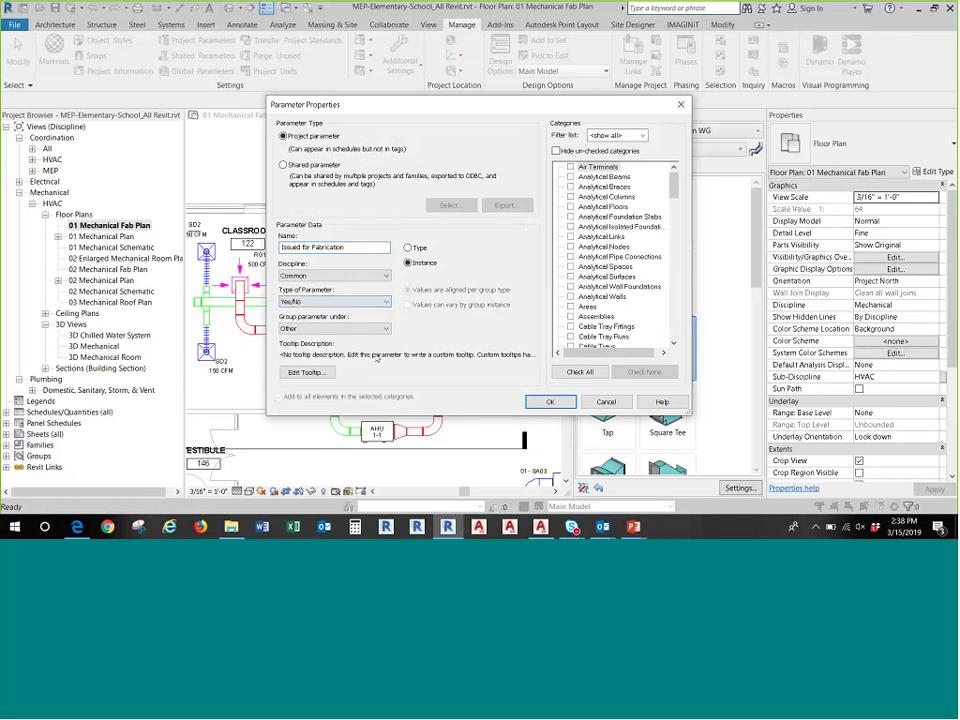
click(374, 333)
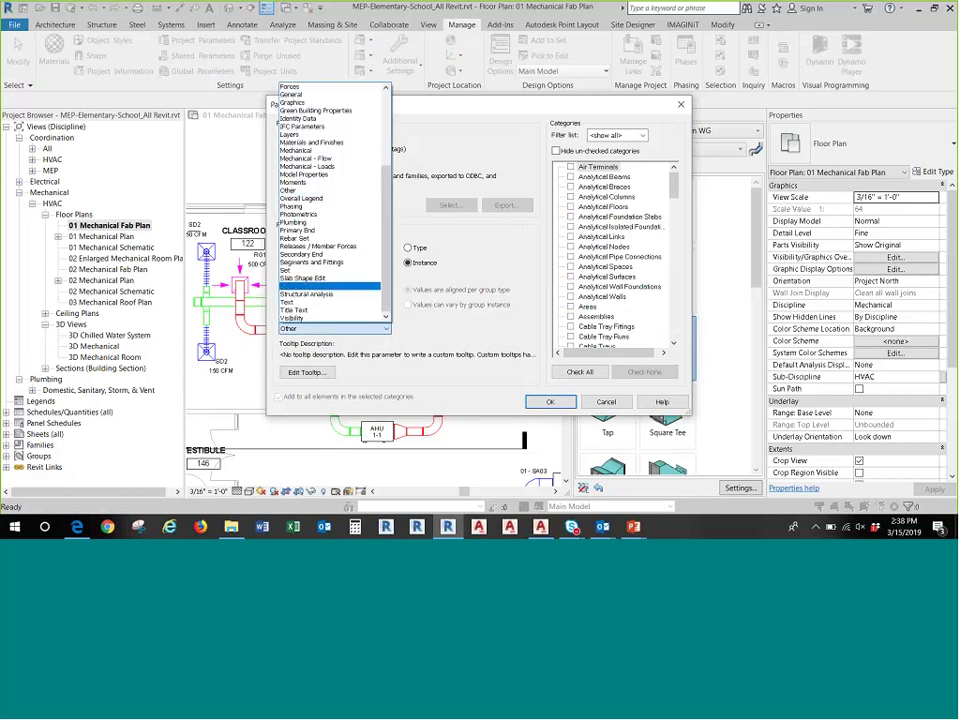
click(298, 110)
- Assign the parameter to the MEP Fabrication Ductwork and MEP Fabrication Pipework categories and add it to the project
drag(675, 183, 679, 259)
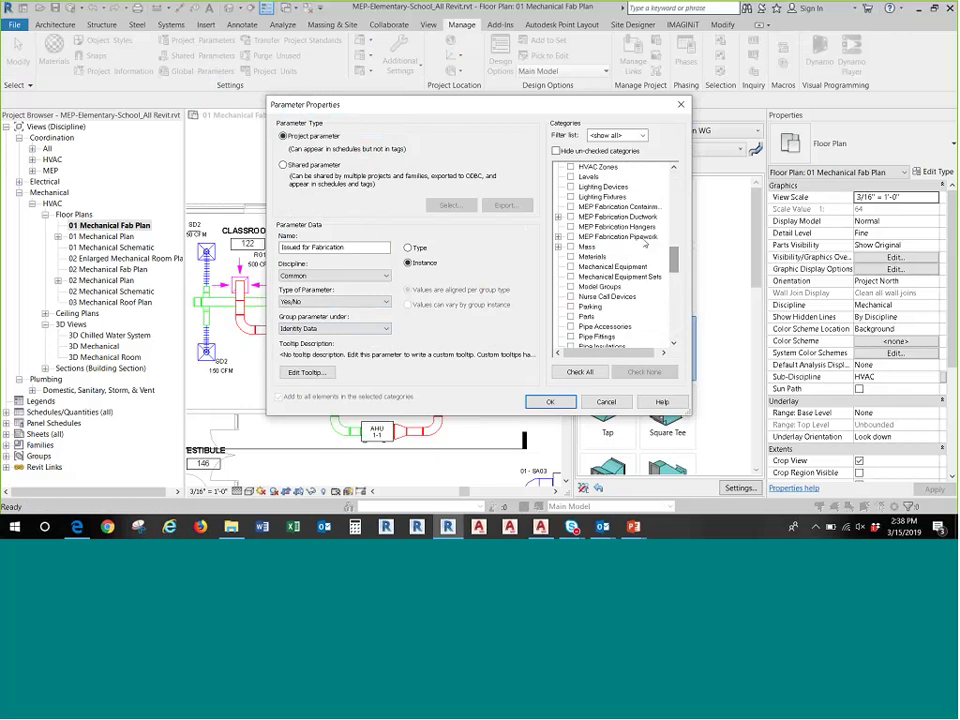
click(571, 217)
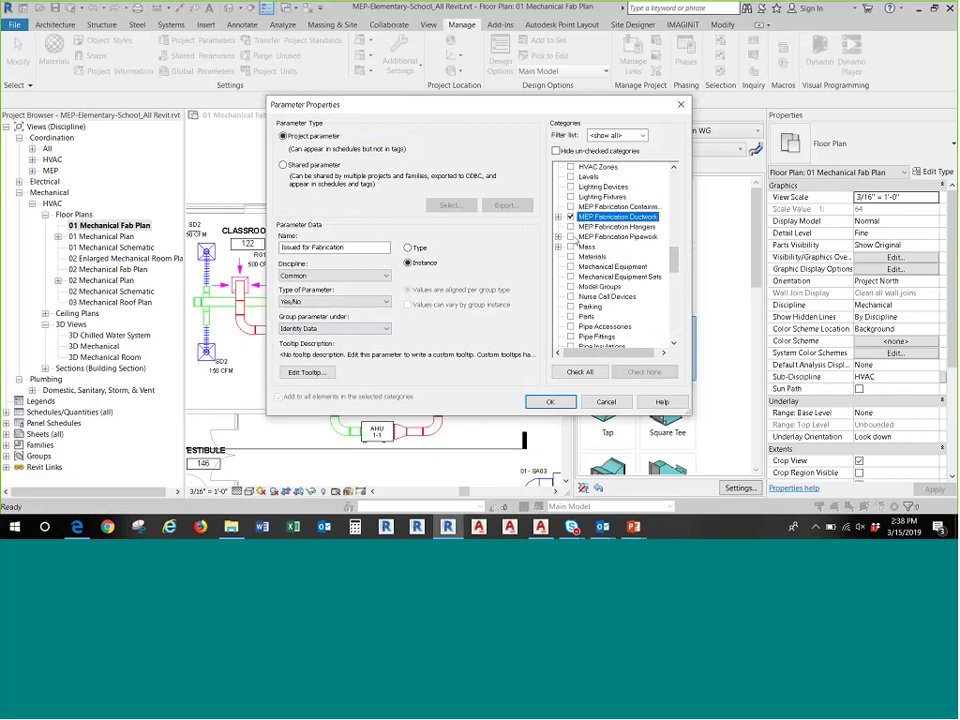
click(571, 237)
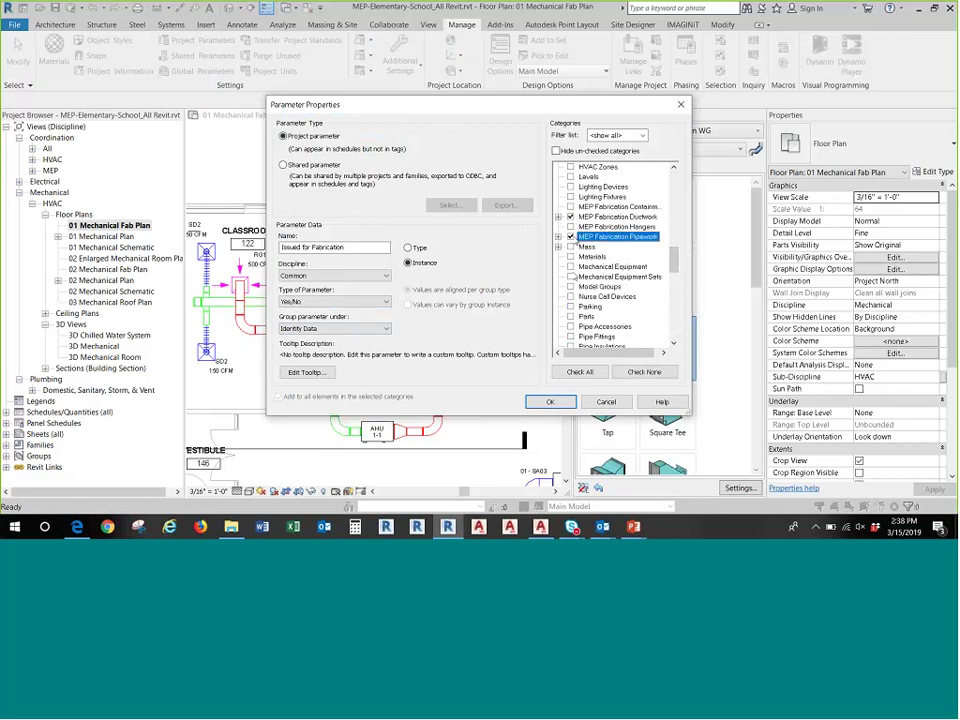
click(552, 402)
click(422, 346)
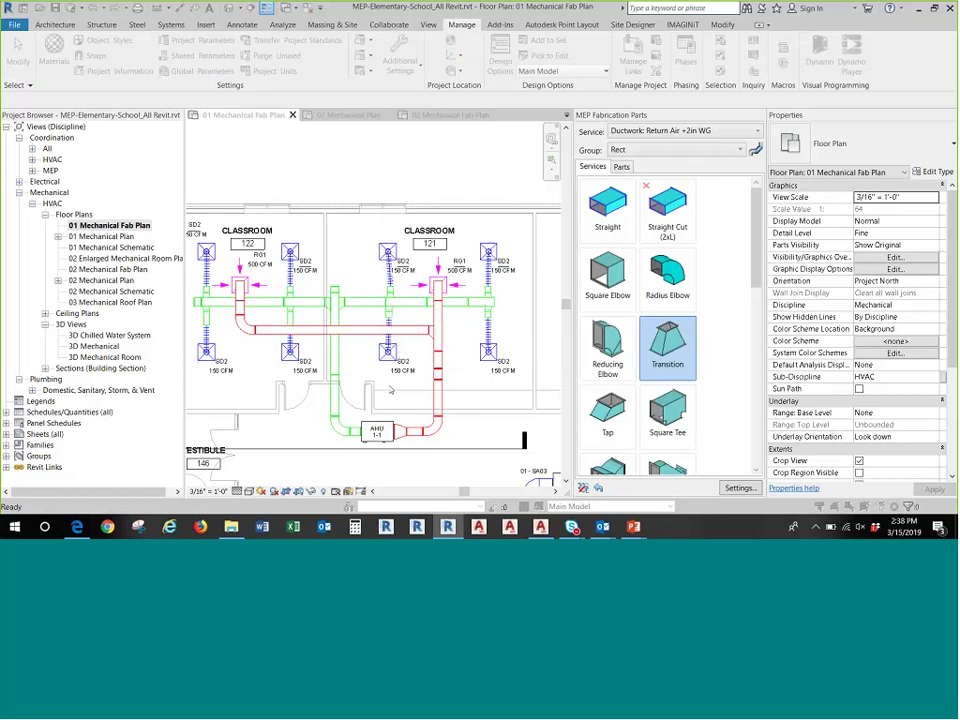
- Duplicate the 3D Mechanical view
middle_drag(391, 390, 420, 337)
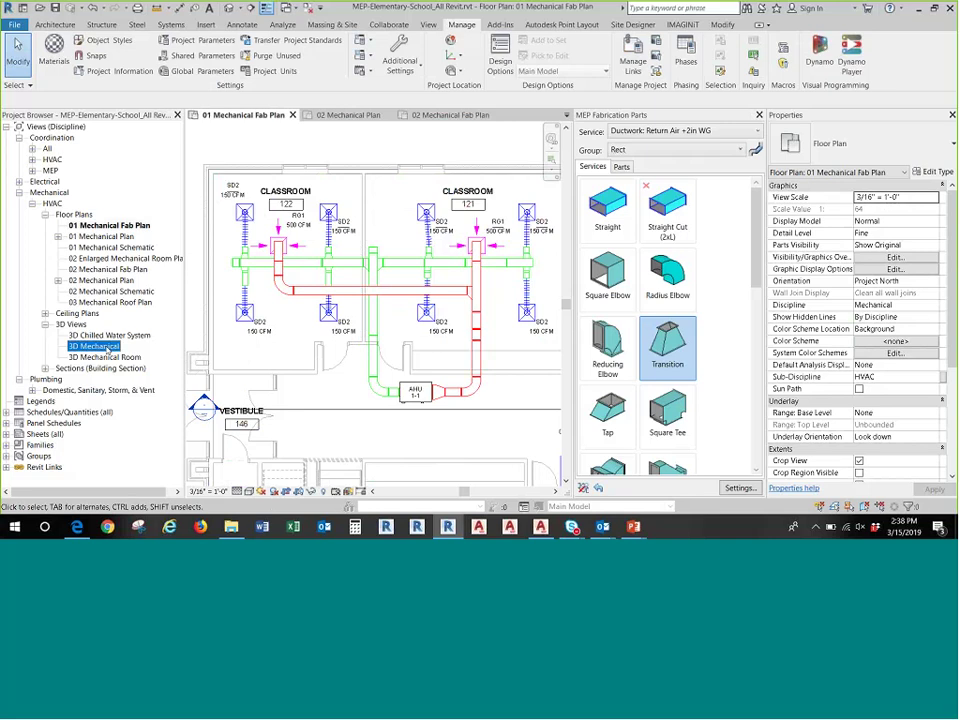
right_click(100, 346)
mouse_move(149, 184)
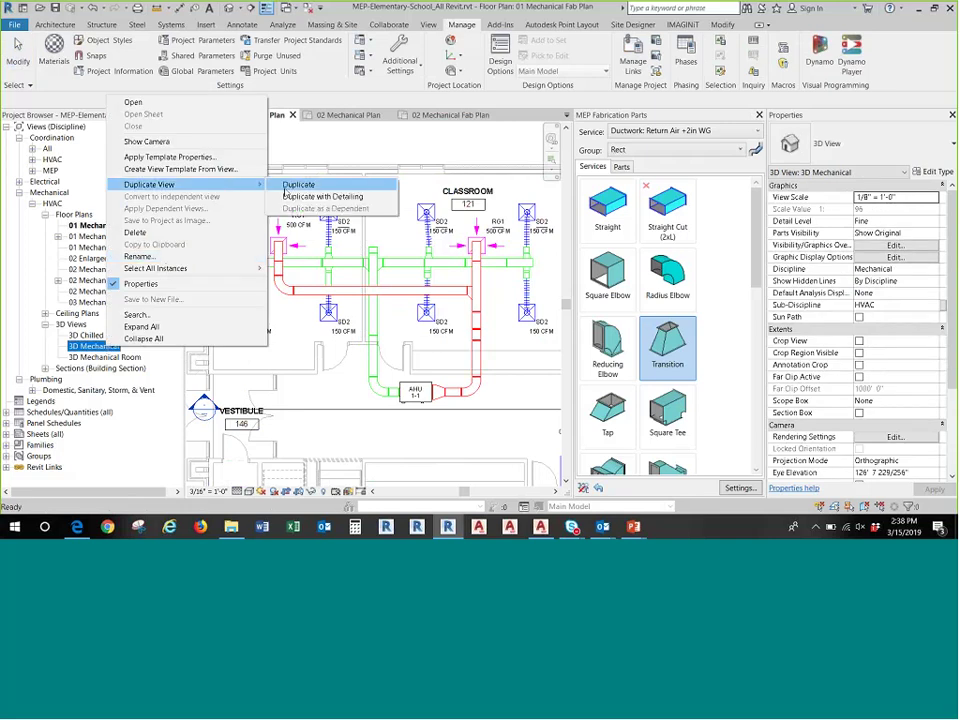
click(300, 184)
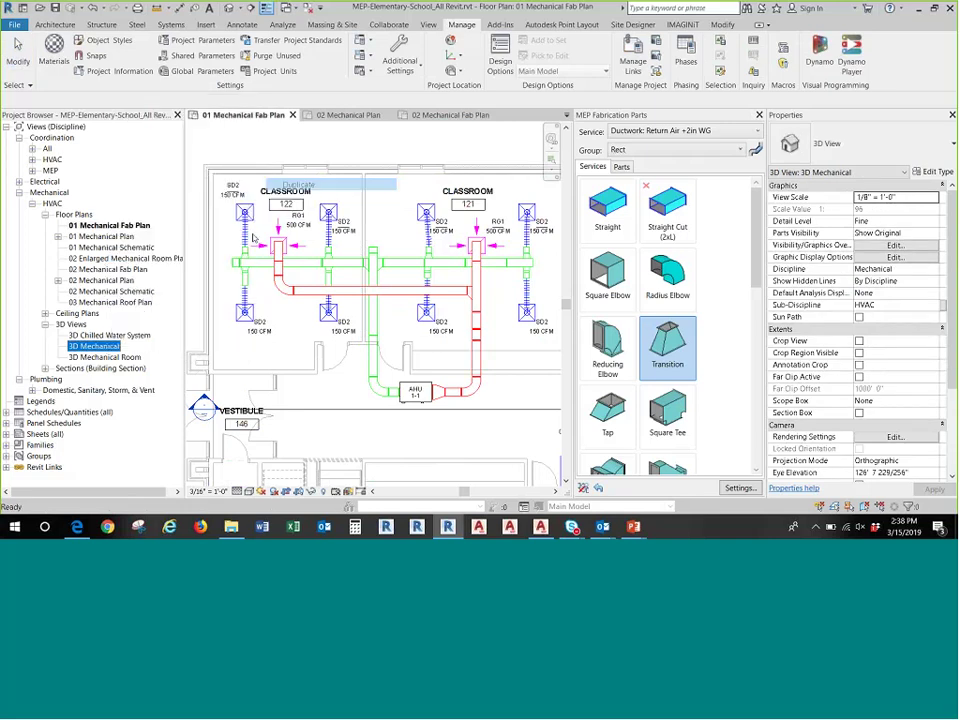
- Rename the duplicated 3D view as 3D Issued for Fab
right_click(122, 357)
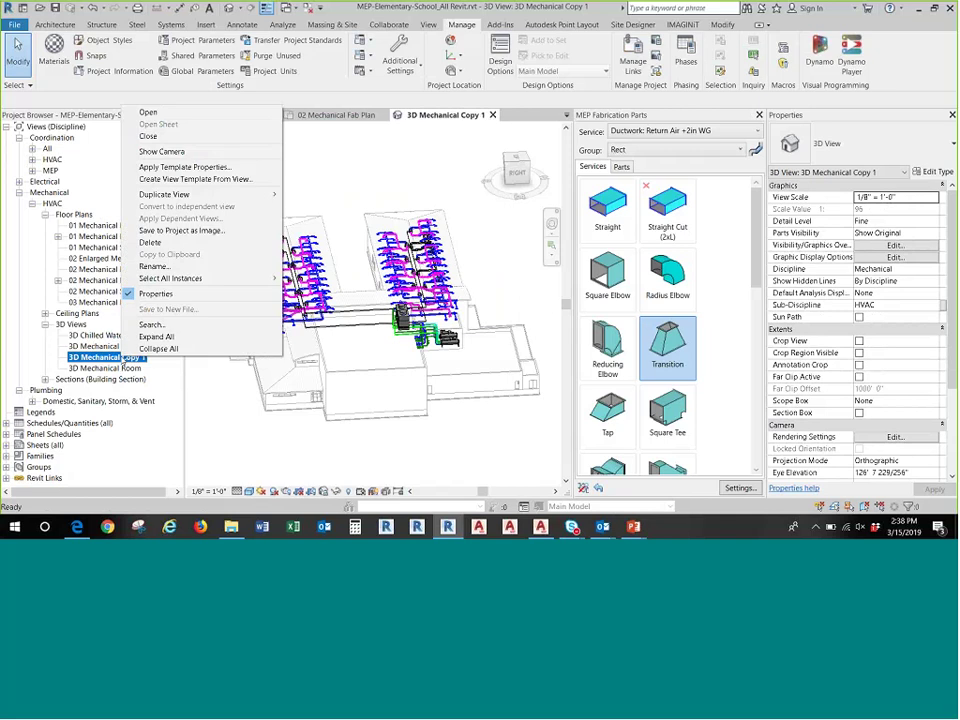
click(155, 266)
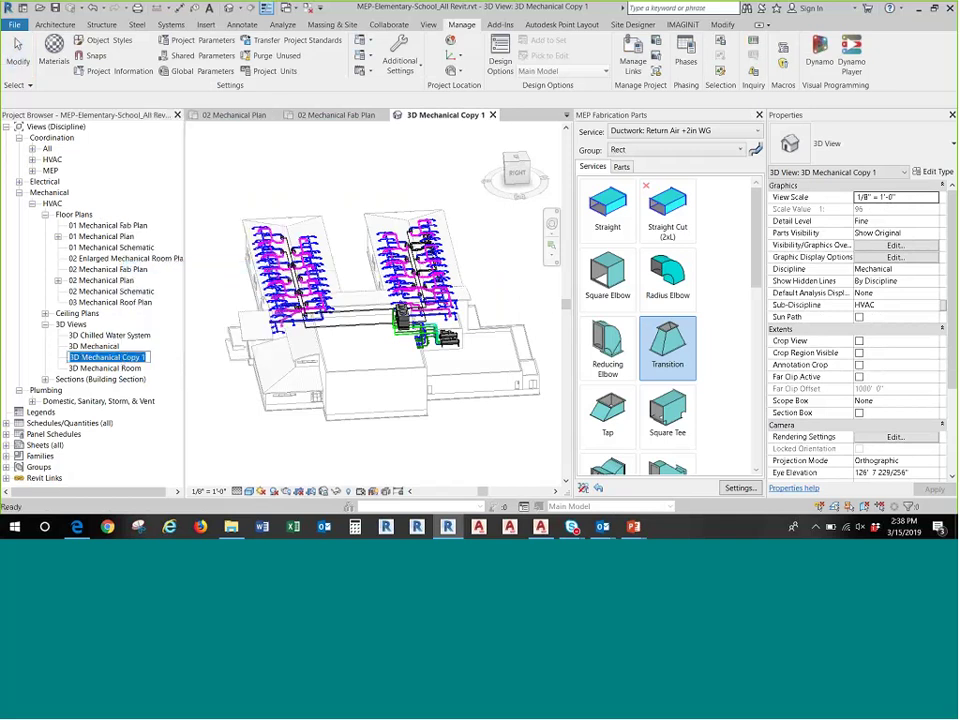
drag(82, 357, 219, 345)
text(Issu)
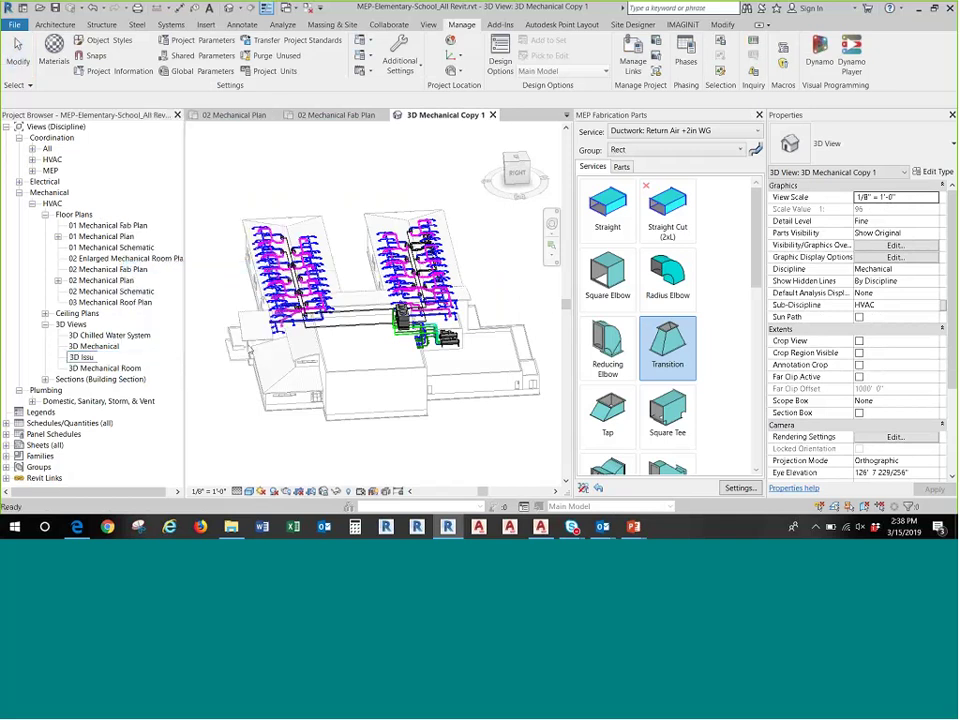
text(ed for Fab)
key(Return)
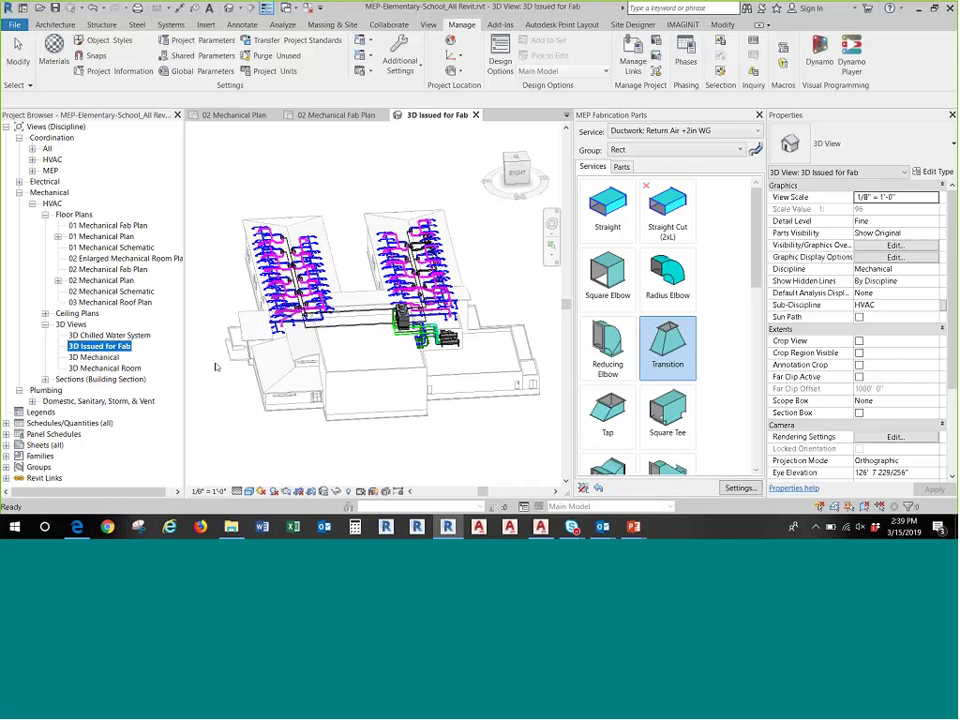
- Hide the linked architectural model in the 3D Issued for Fab view through its visibility and graphics overrides
click(314, 358)
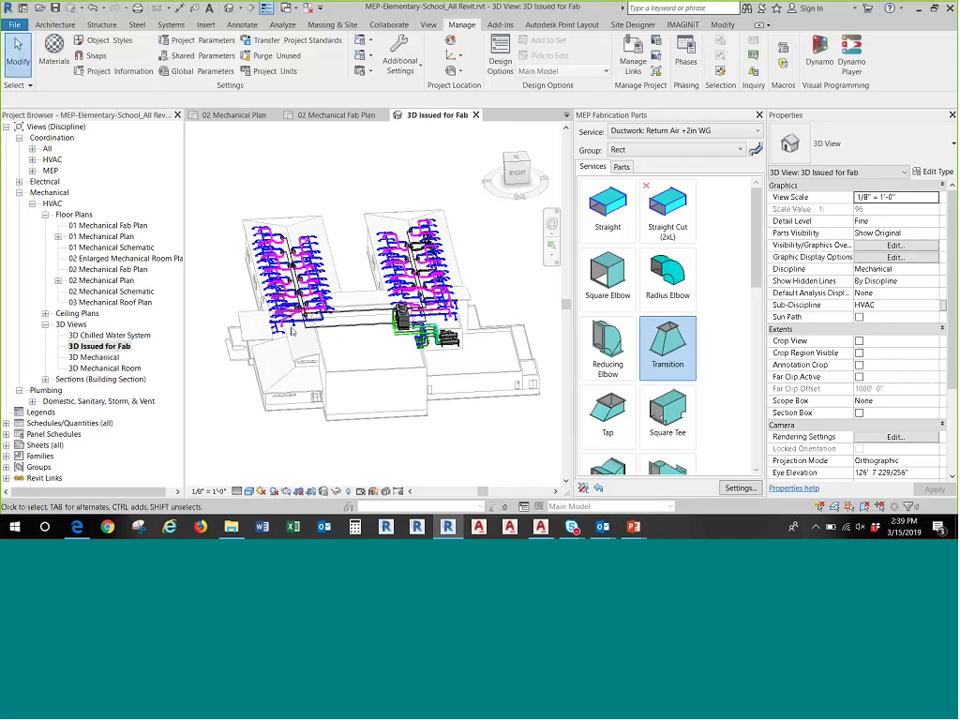
shift+middle_drag(292, 328, 367, 349)
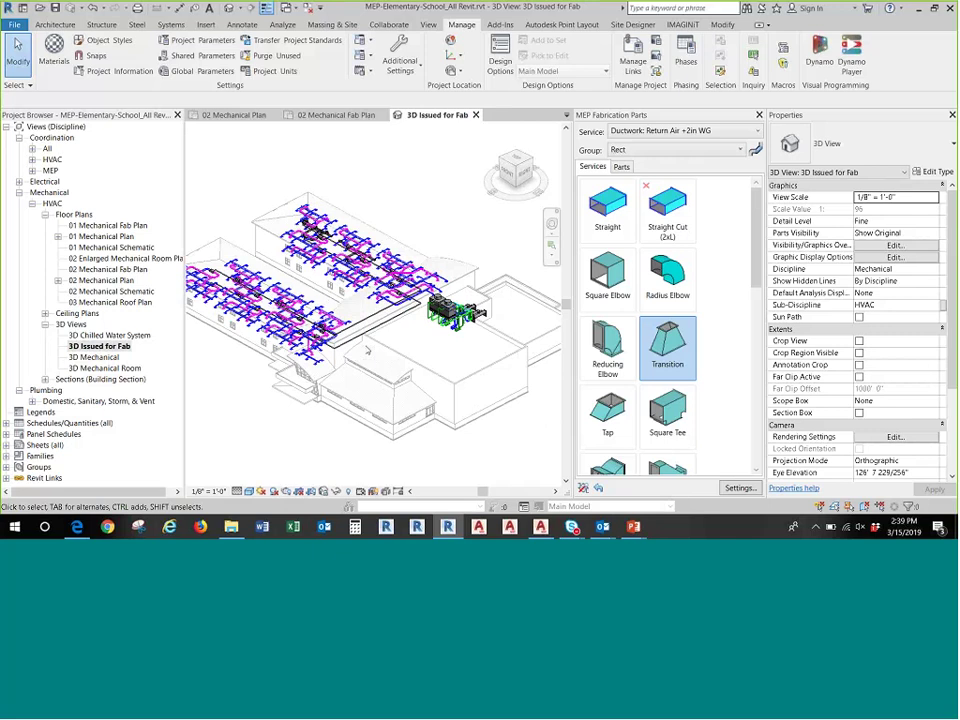
key(v)
key(g)
click(323, 29)
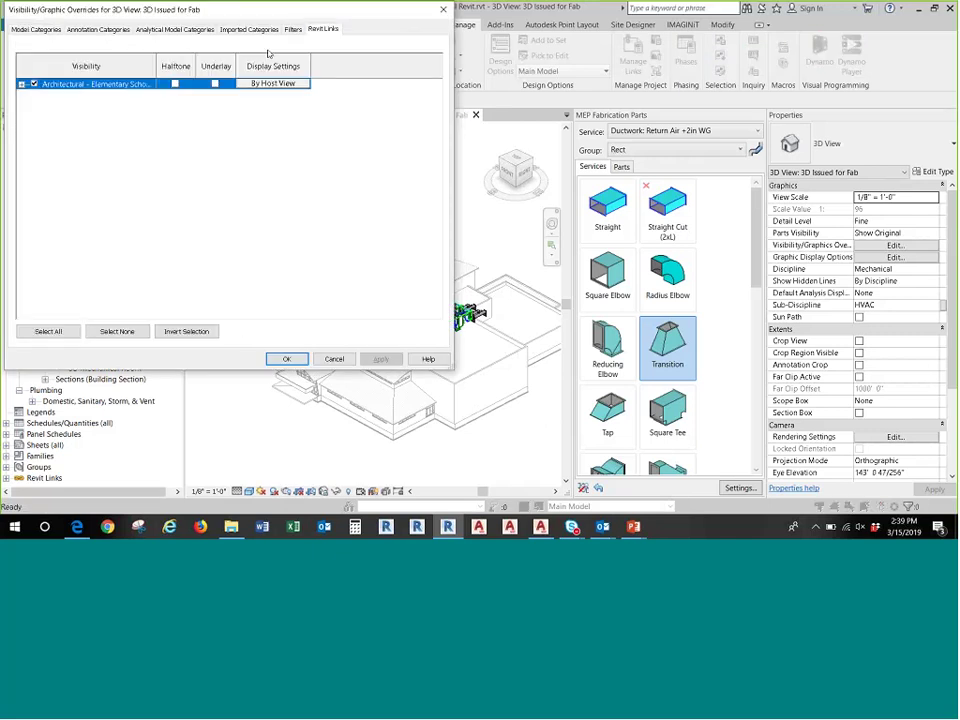
click(35, 84)
click(291, 361)
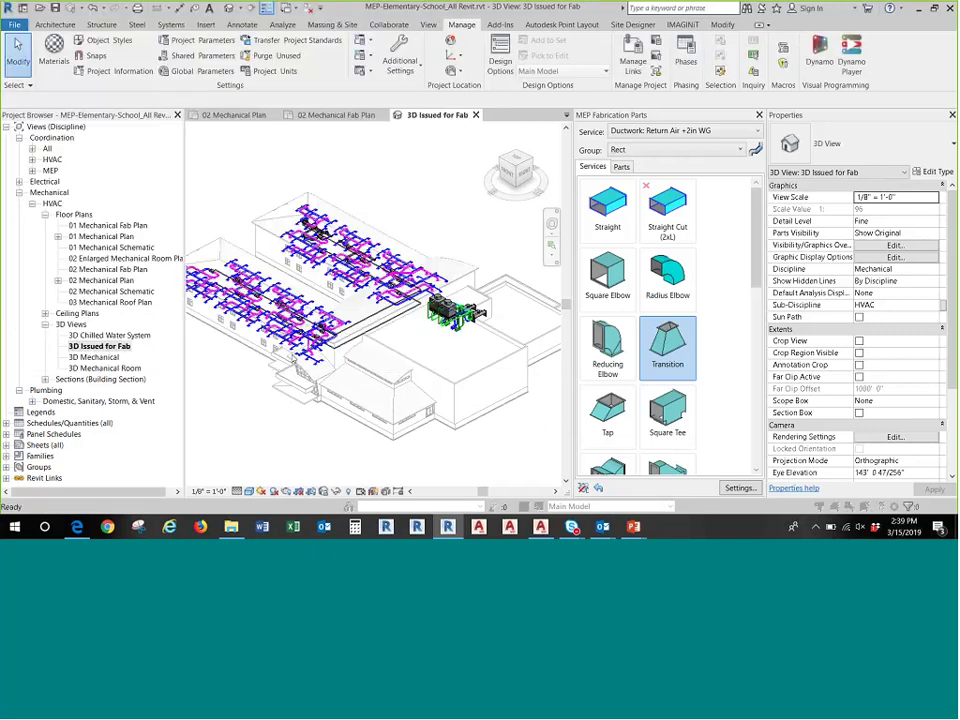
- Examine the converted fabrication ductwork beneath the upper-floor ducts in the 3D Issued for Fab view
middle_drag(308, 288, 339, 314)
scroll(340, 312, up, 5)
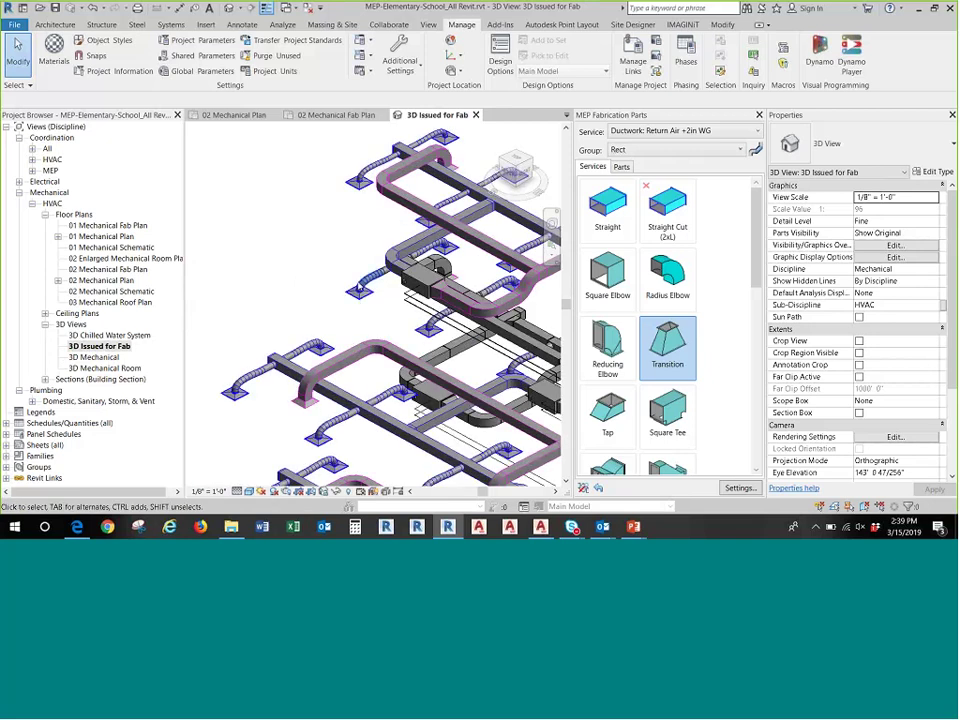
click(360, 292)
shift+middle_drag(360, 292, 448, 436)
click(365, 444)
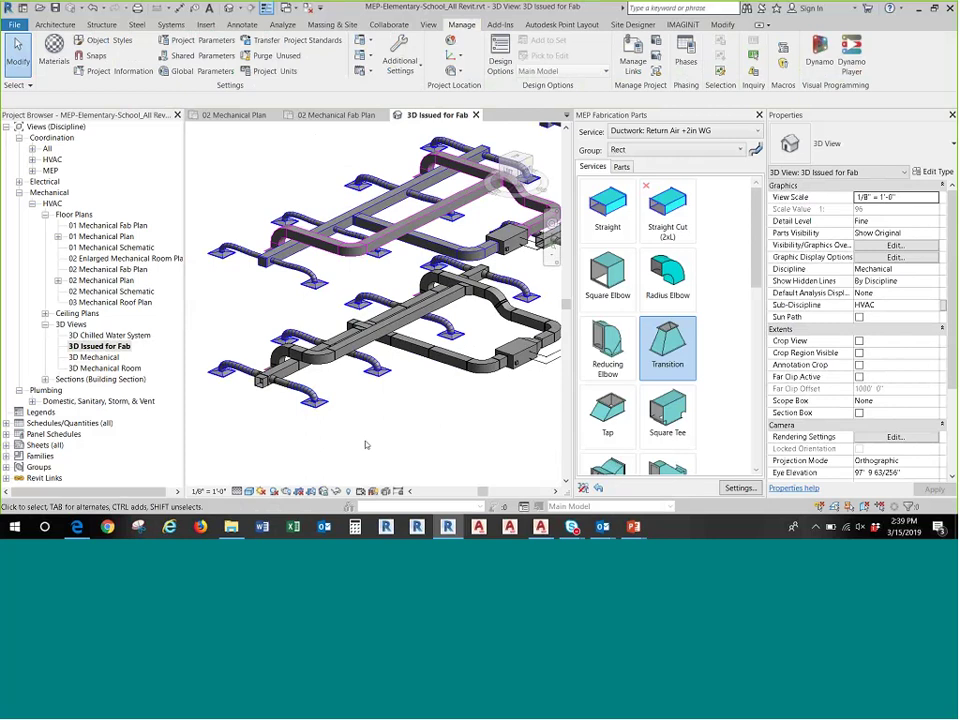
scroll(405, 432, up, 1)
scroll(405, 432, down, 2)
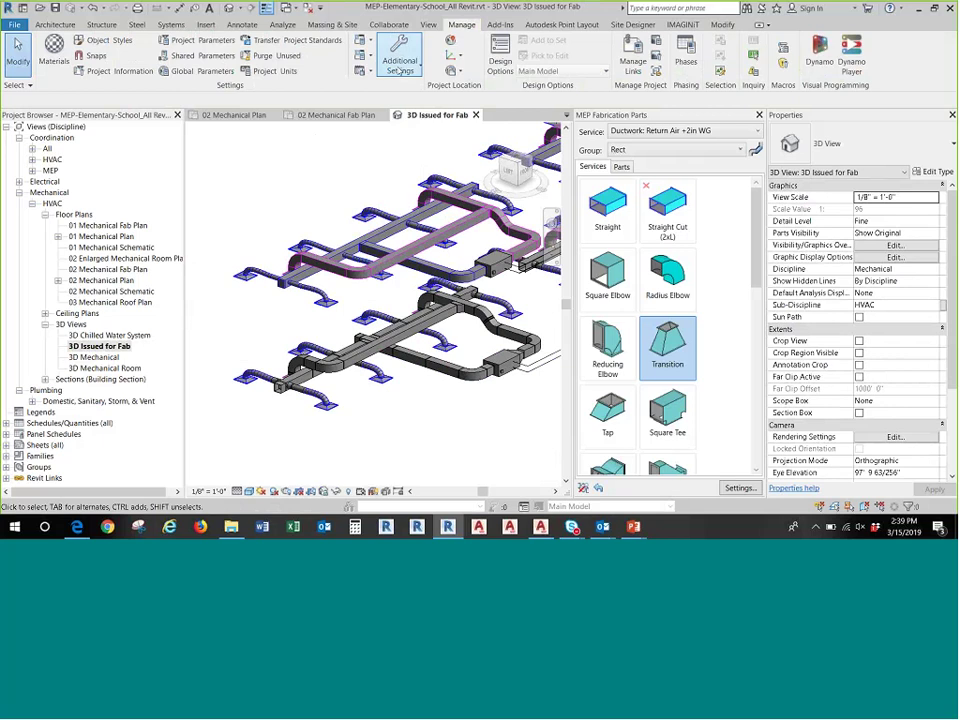
- Create a rule-based view filter named Fab - Issued for Fabrication from the 3D Issued for Fab view's graphics overrides
click(428, 24)
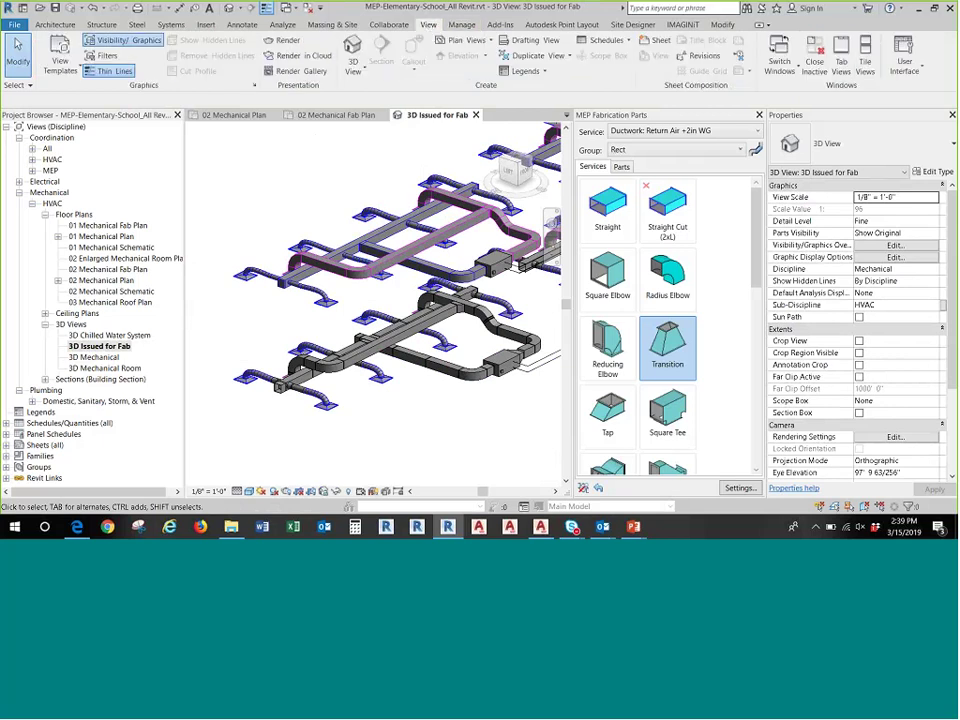
key(v)
key(g)
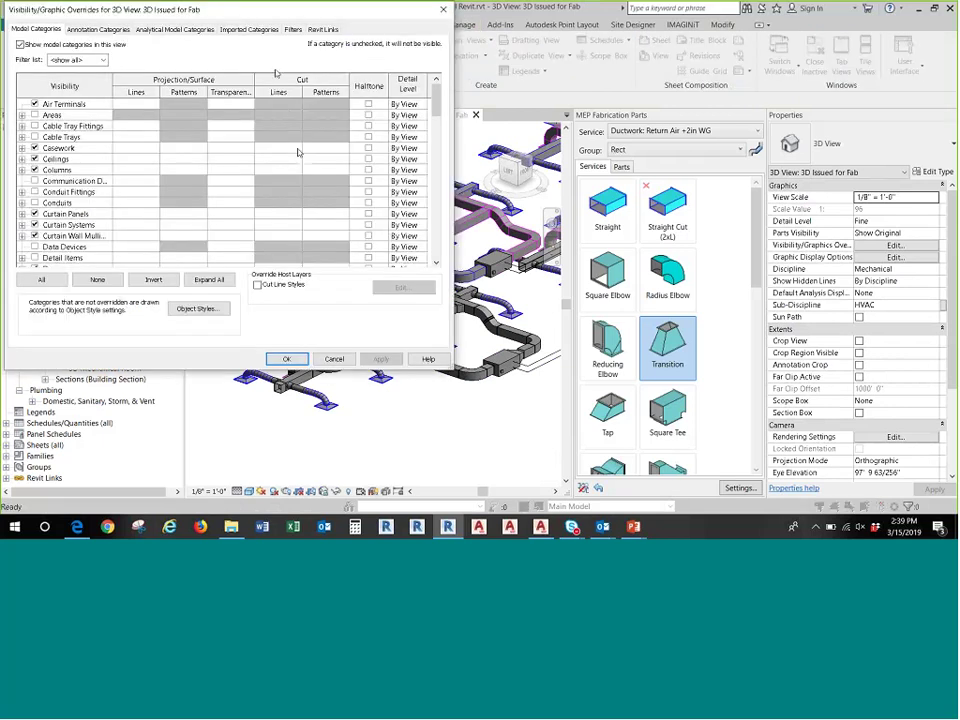
click(293, 29)
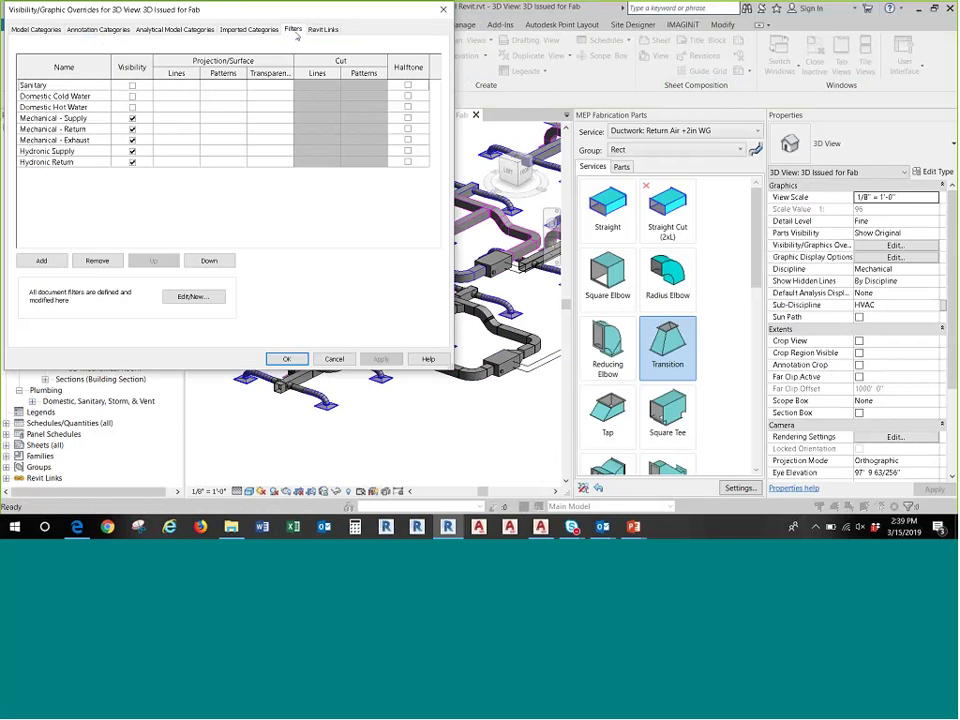
click(56, 263)
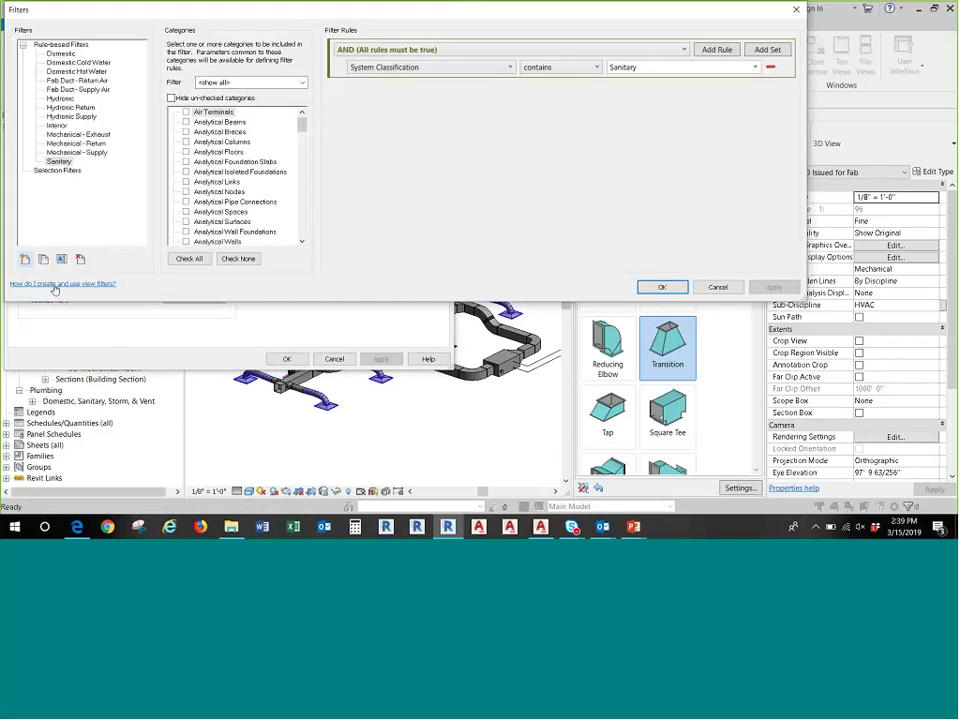
click(25, 259)
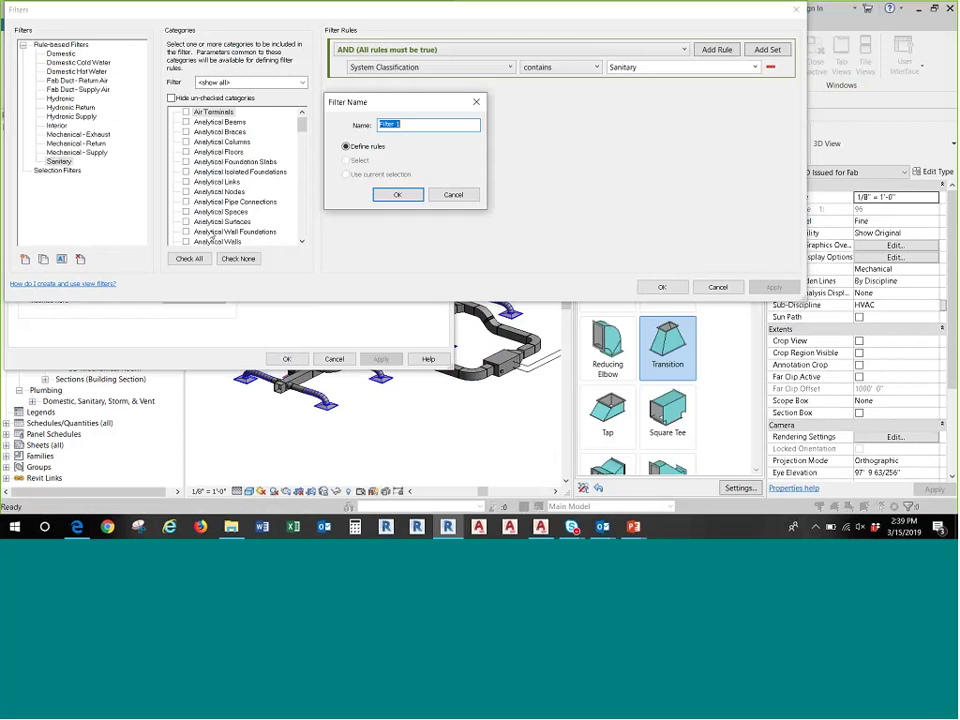
text(Fab - Issued for Fabrication)
click(401, 195)
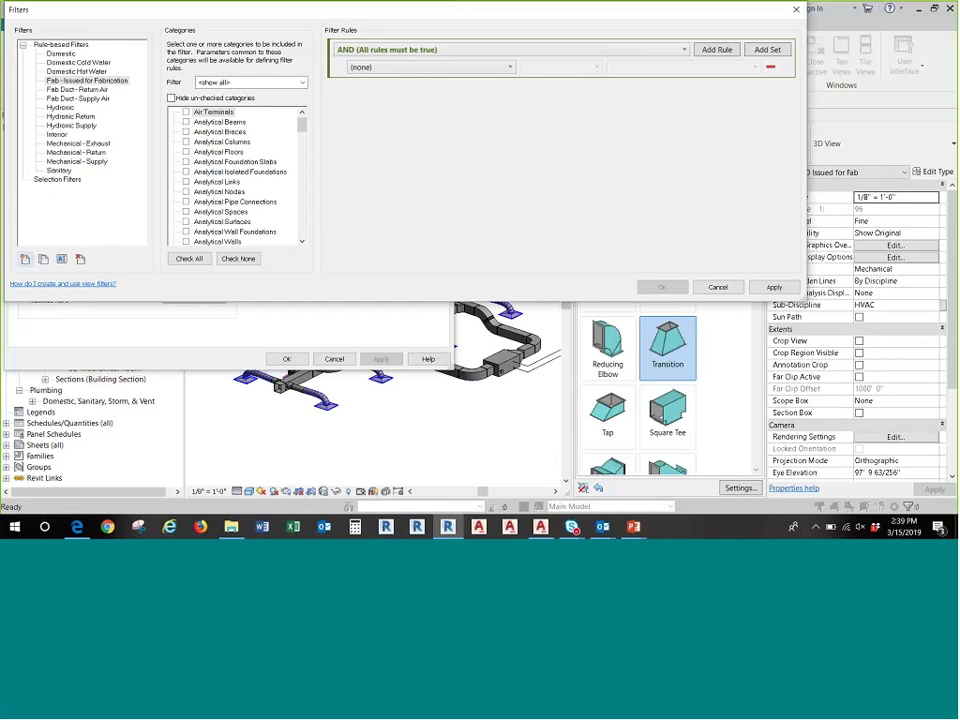
- Include the MEP Fabrication Pipework and MEP Fabrication Ductwork categories in the Fab - Issued for Fabrication filter
scroll(290, 185, down, 12)
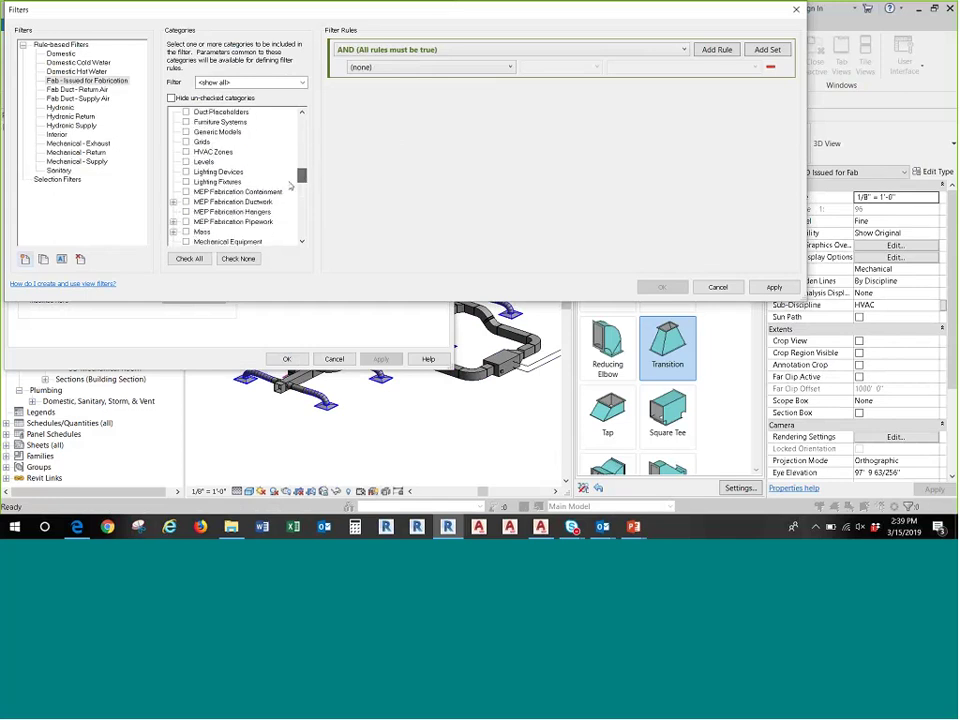
click(185, 221)
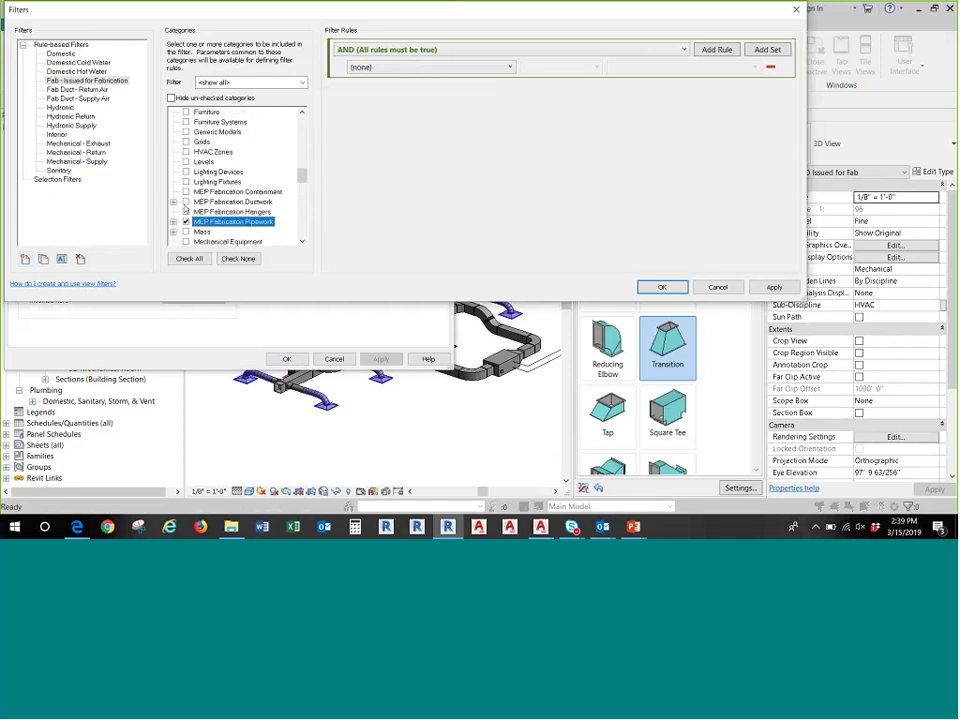
click(185, 201)
- Define the filter rule as Issued for Fabrication equals Yes and save the filter
click(429, 68)
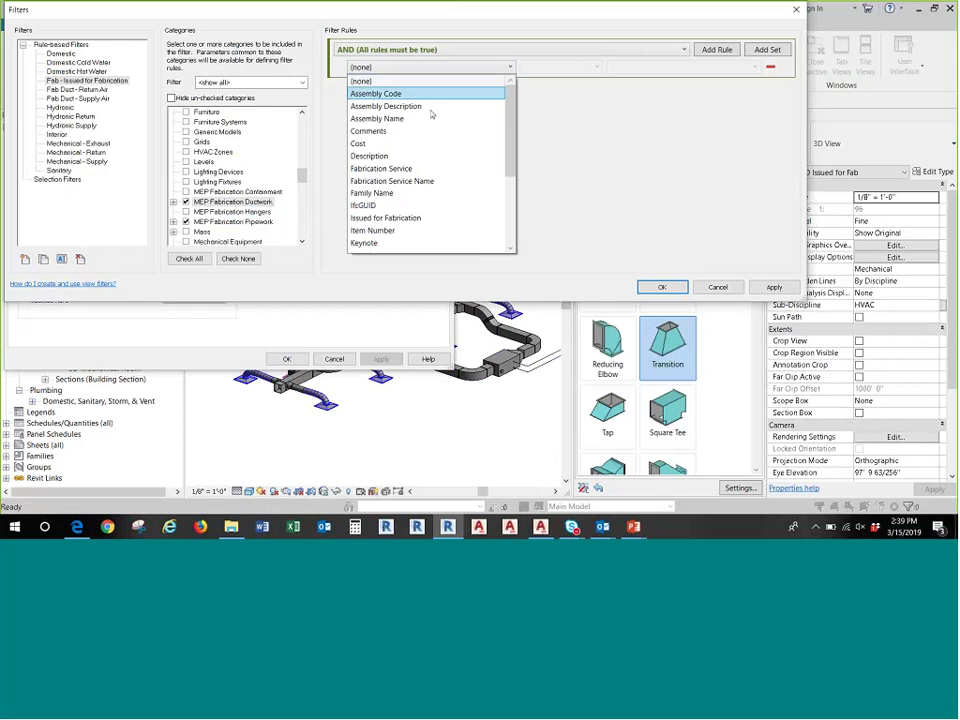
click(430, 217)
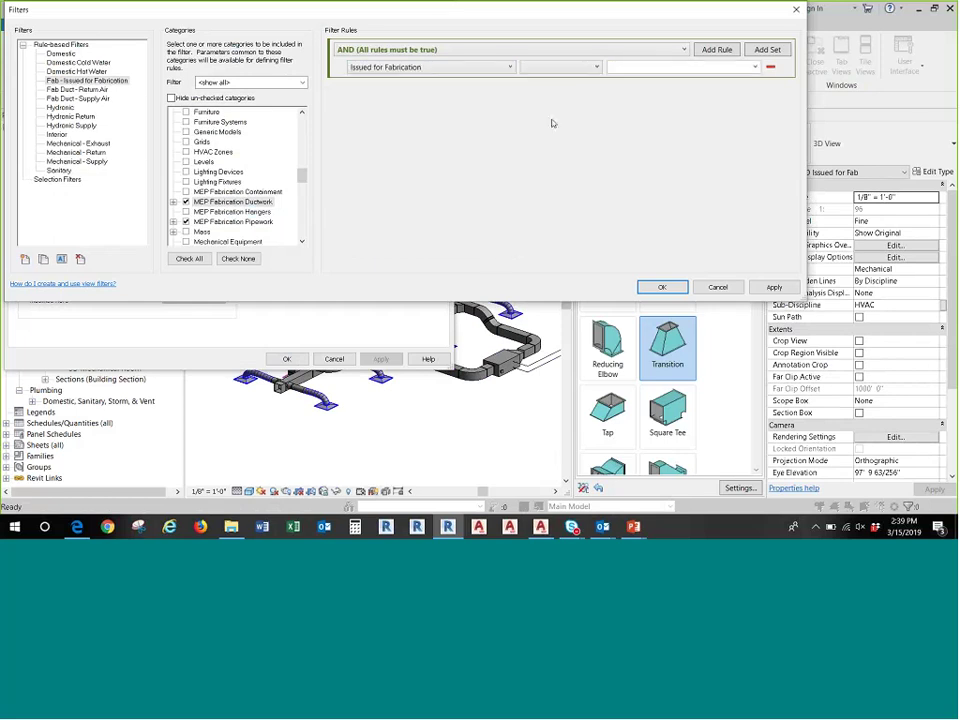
click(560, 67)
click(552, 82)
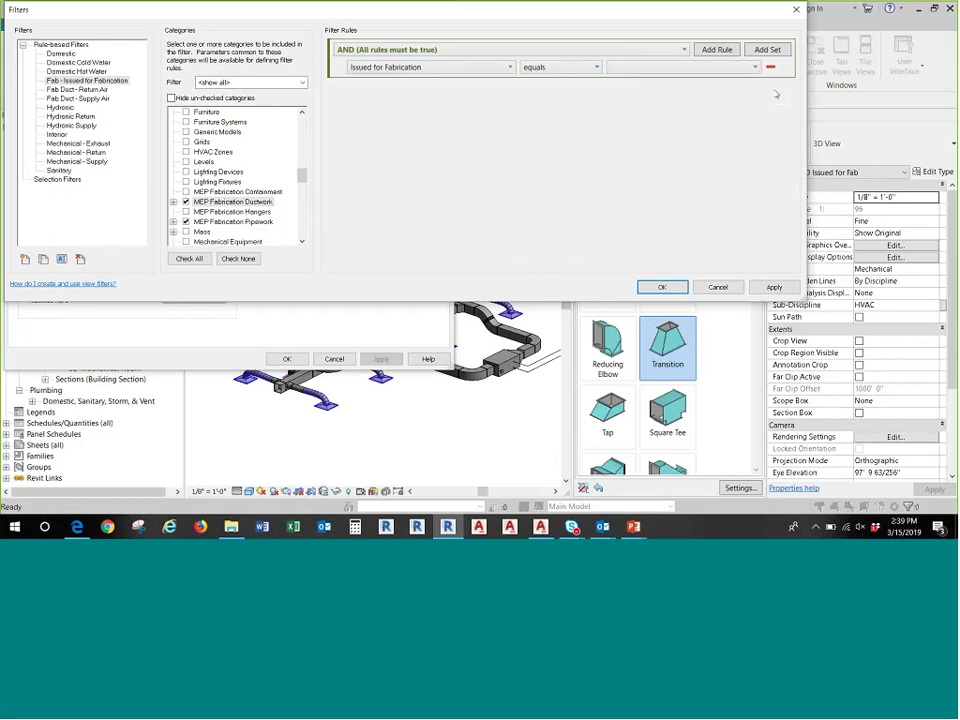
click(680, 67)
click(688, 94)
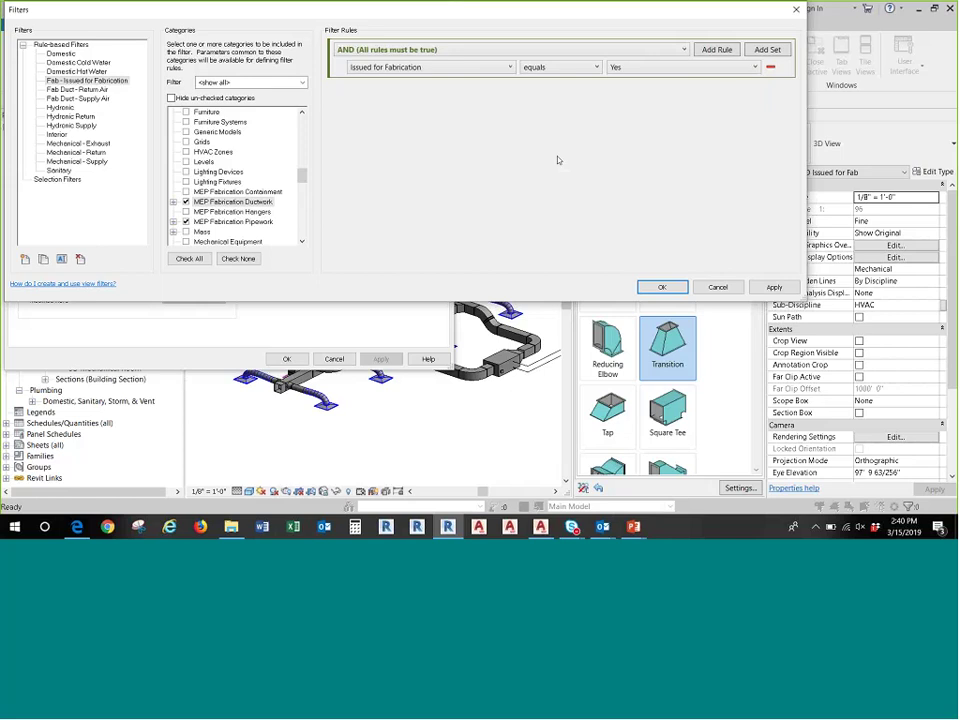
click(661, 288)
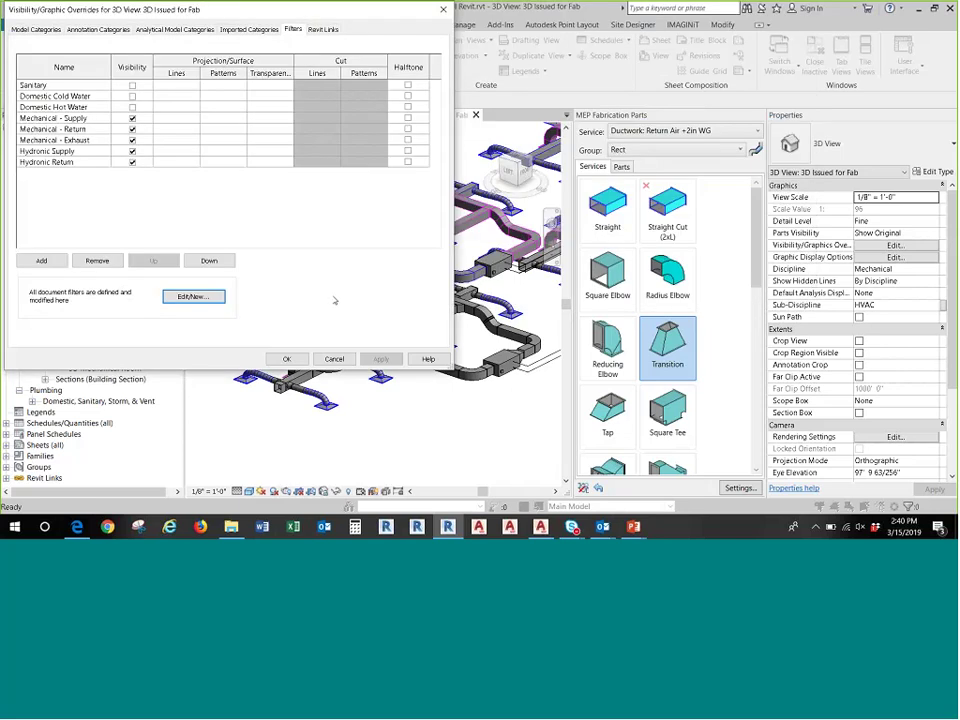
- Add the Fab - Issued for Fabrication filter to the 3D Issued for Fab view and place it first in the filter order
click(41, 260)
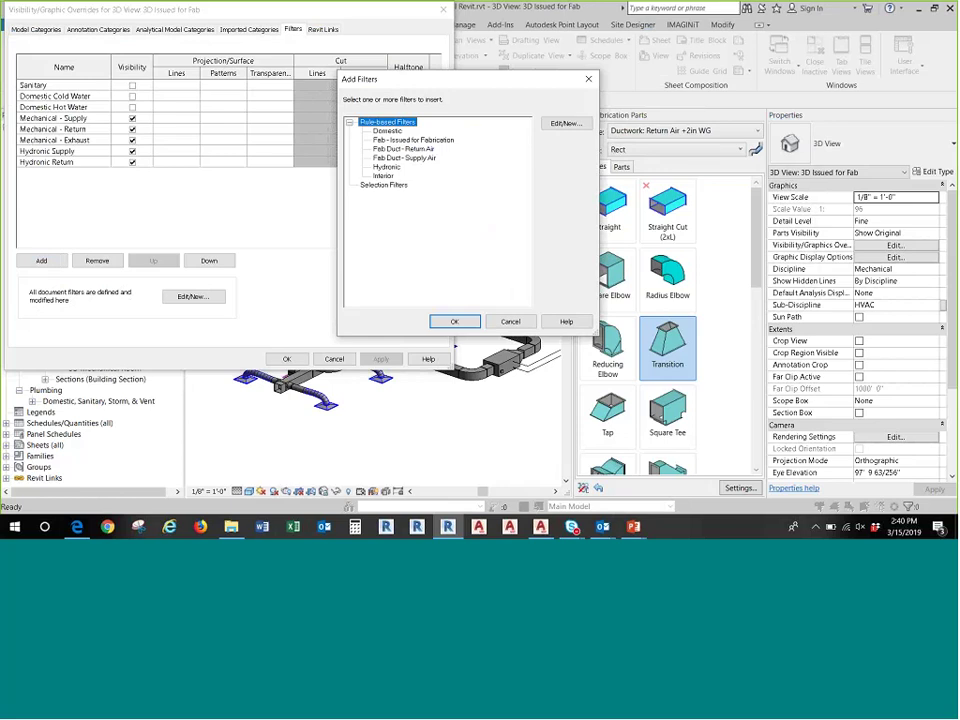
click(394, 141)
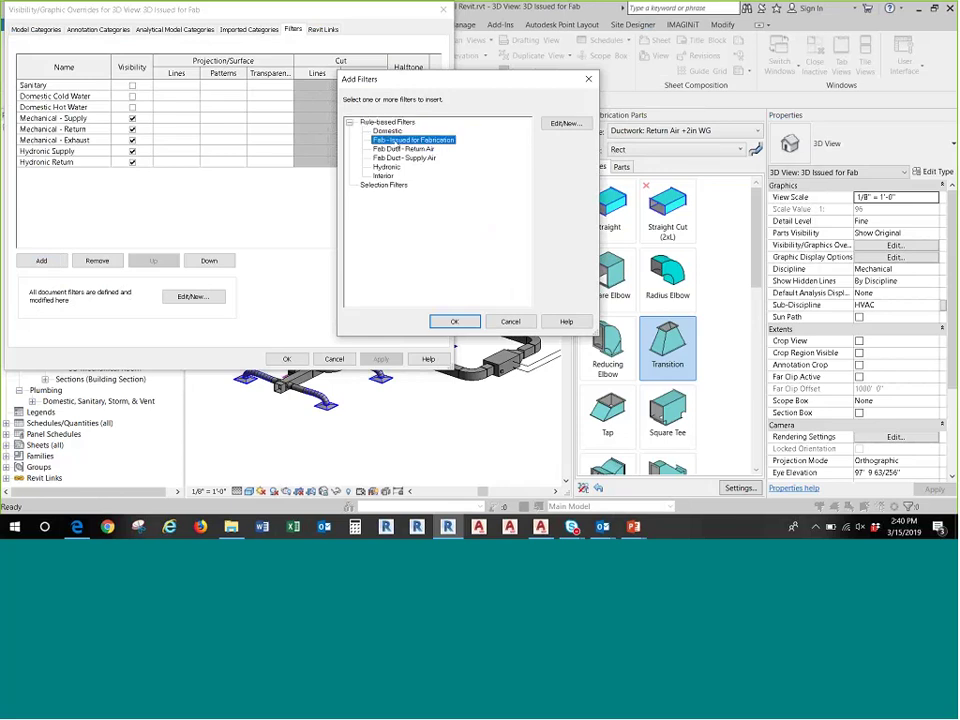
click(455, 322)
click(53, 98)
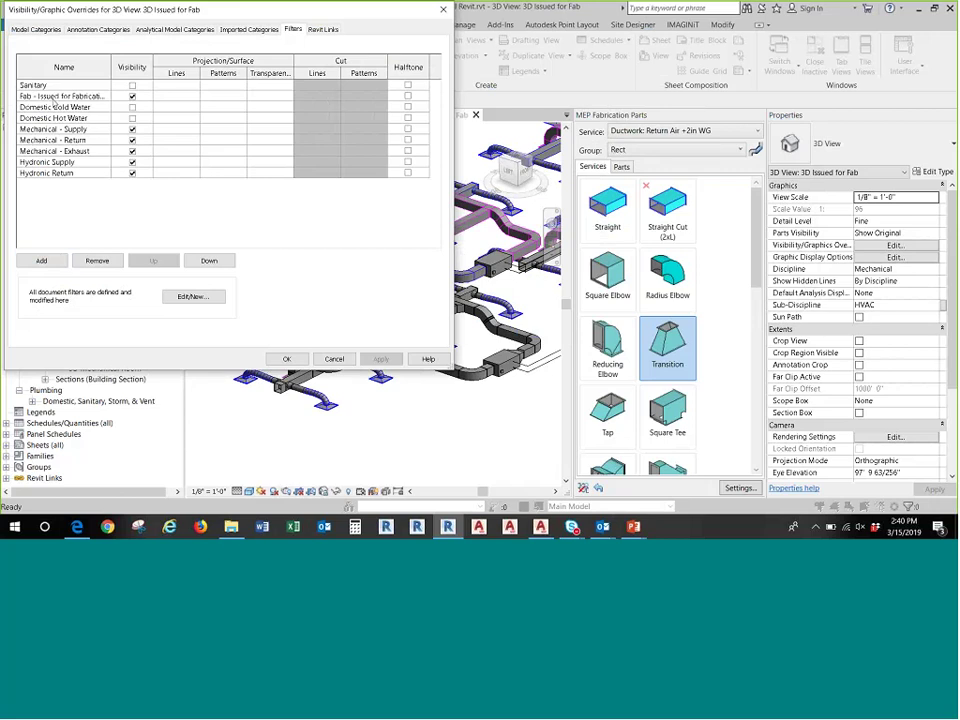
click(155, 262)
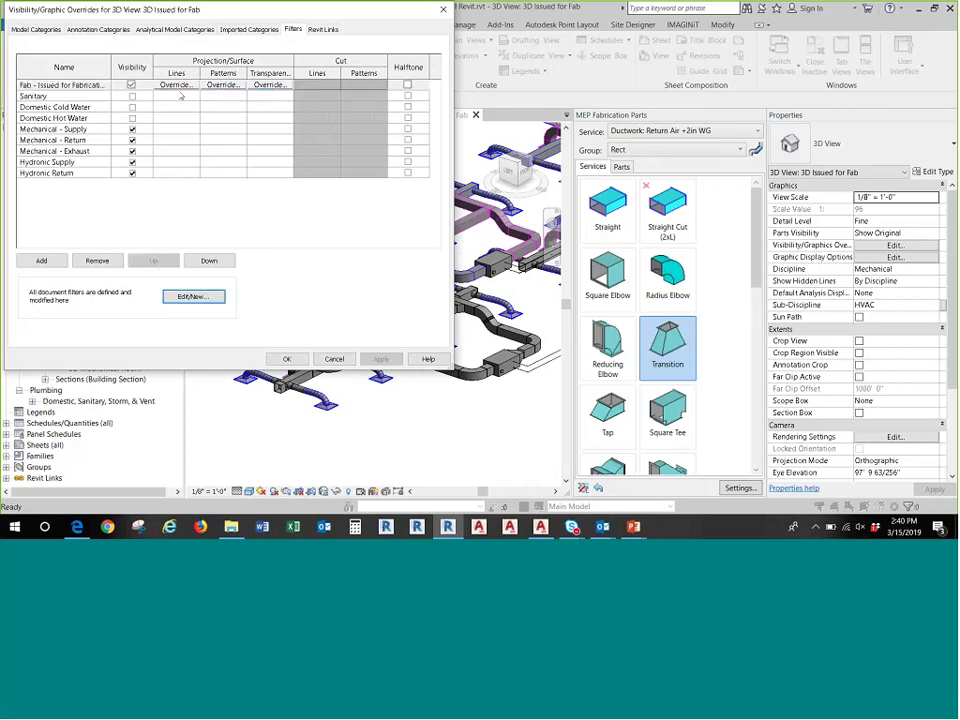
- Override the Fab - Issued for Fabrication filter's foreground surface pattern color with red
click(229, 86)
click(245, 168)
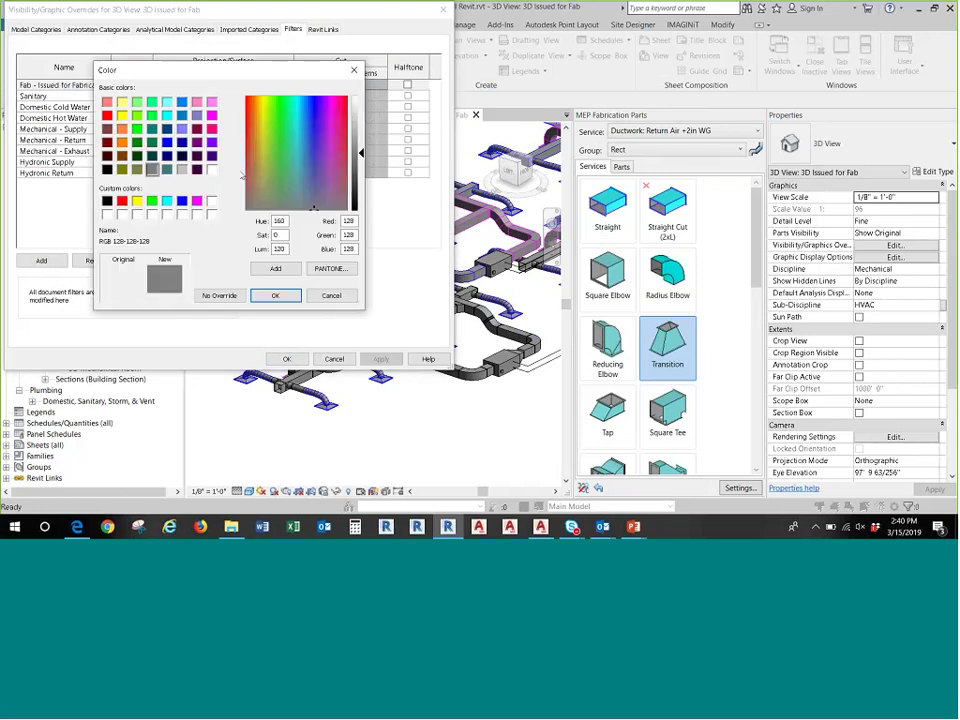
click(122, 201)
click(270, 295)
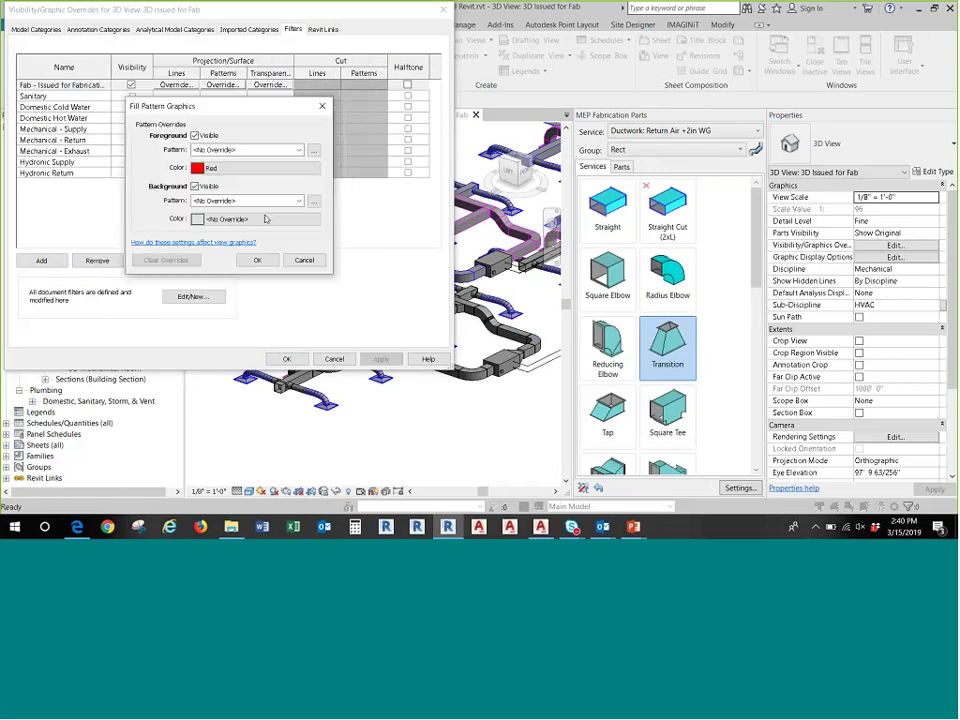
click(262, 292)
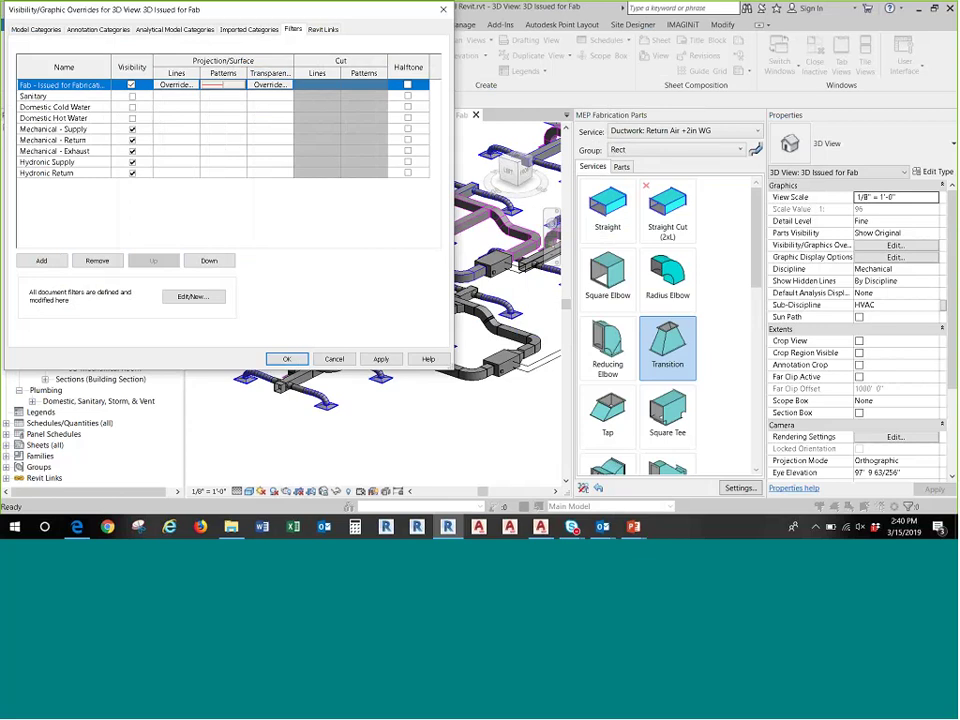
- Set the Fab - Issued for Fabrication filter's surface transparency to 75% and accept the view's graphics overrides
click(269, 84)
text(75)
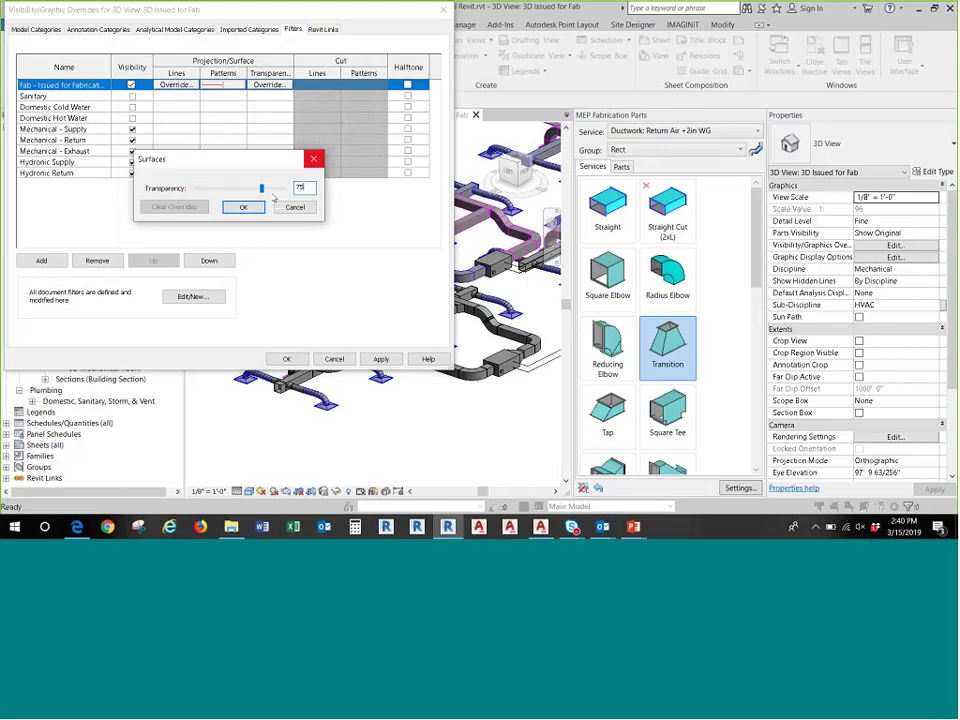
click(249, 211)
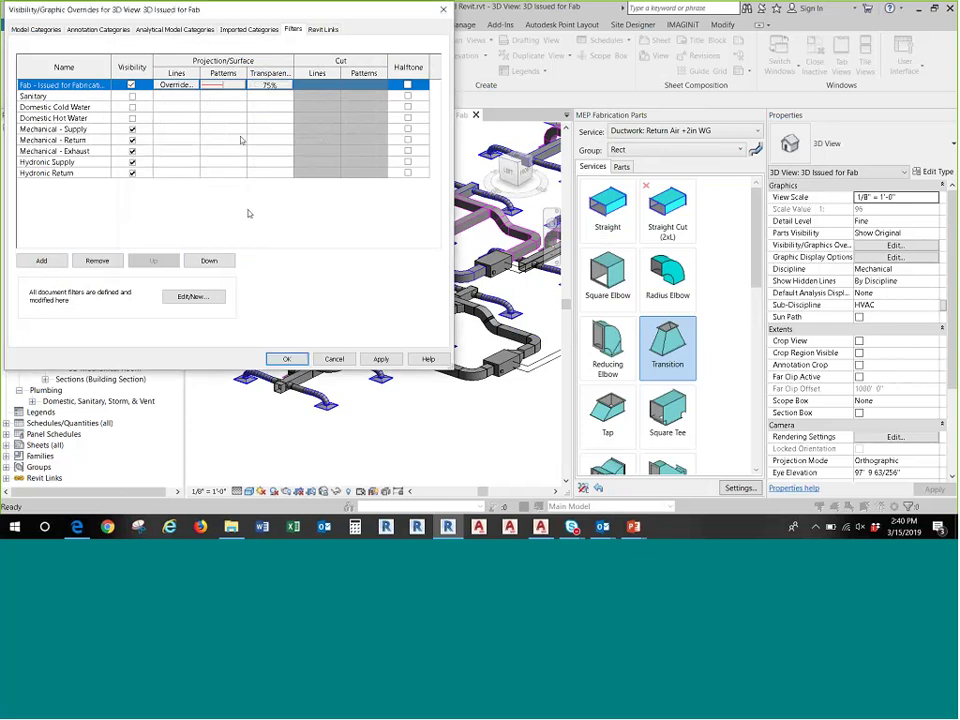
click(286, 359)
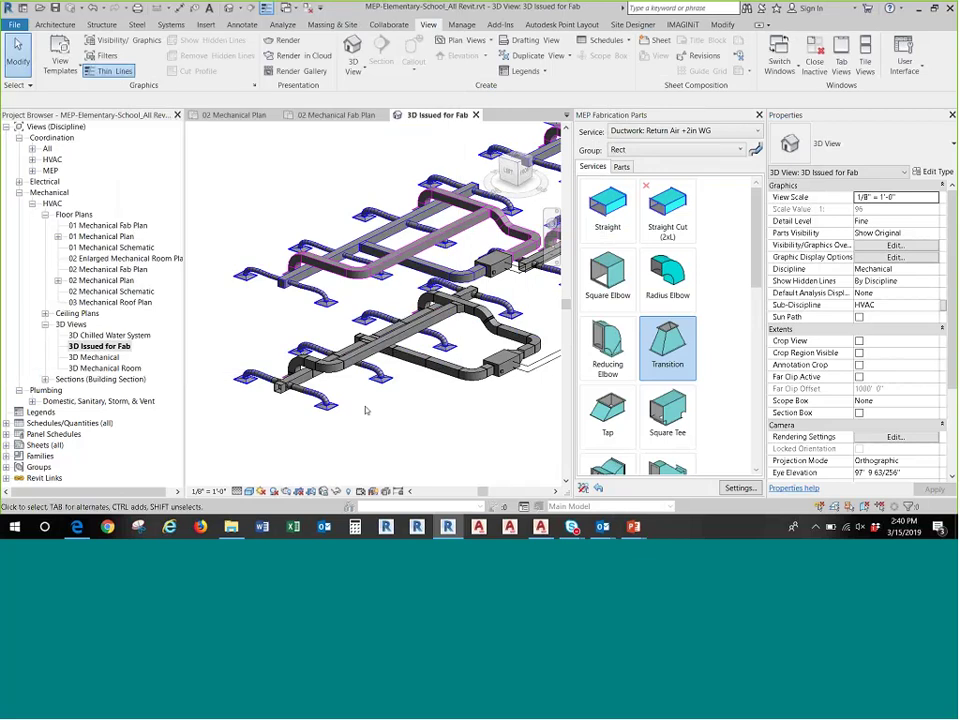
- Select the lower supply duct run with its connected elements and filter the selection down to MEP Fabrication Ductwork, excluding air terminals and flex ducts
shift+middle_drag(365, 410, 438, 461)
scroll(470, 367, up, 2)
scroll(470, 367, down, 1)
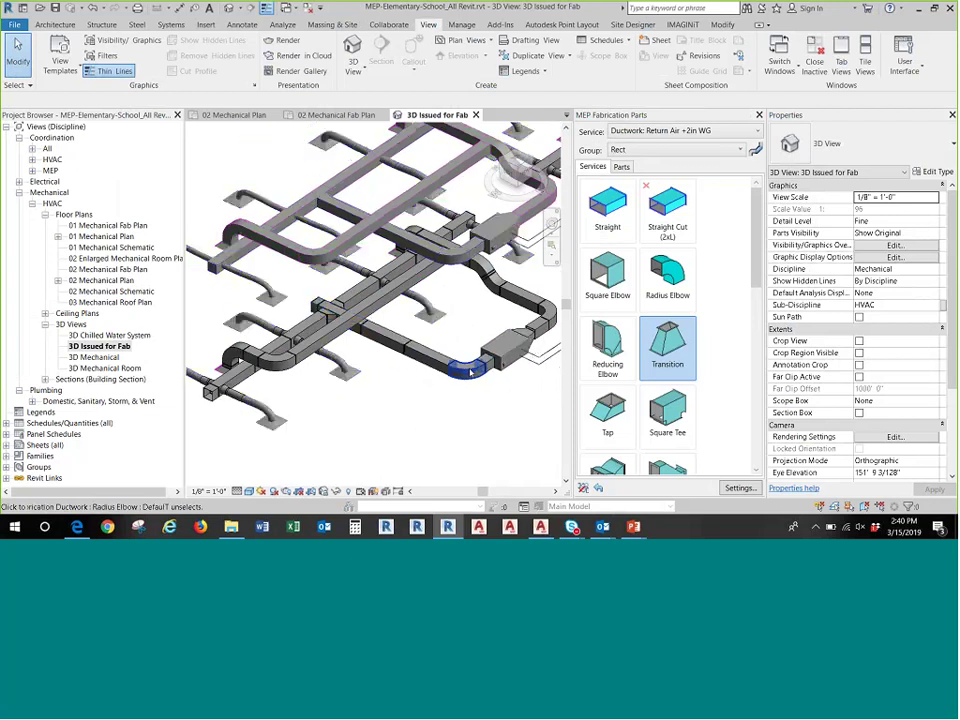
key(Tab)
key(Tab)
click(463, 383)
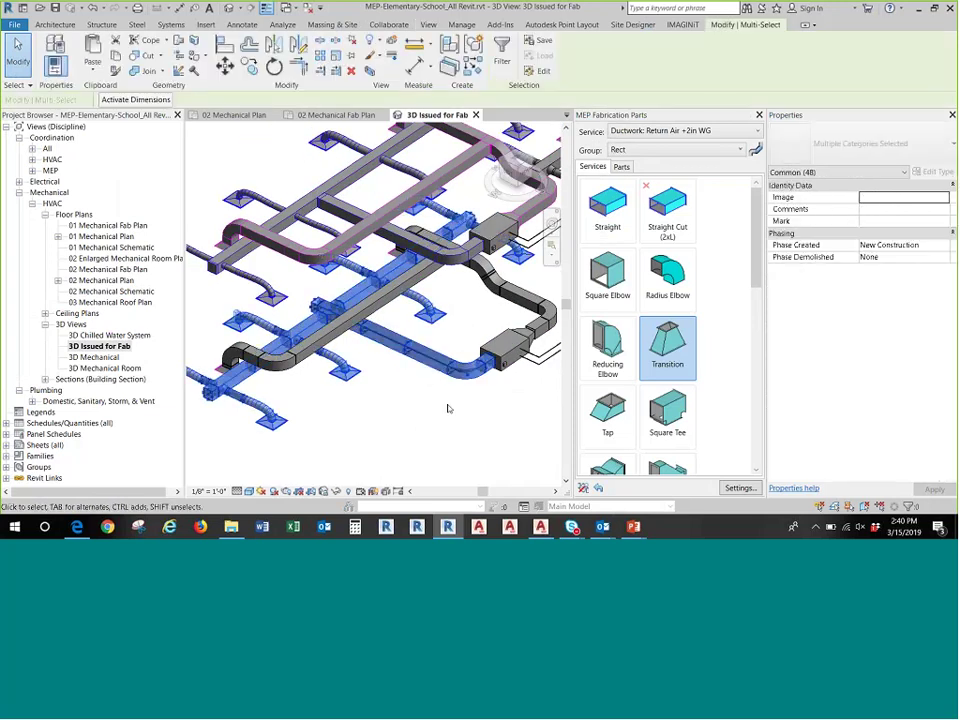
click(501, 50)
click(158, 153)
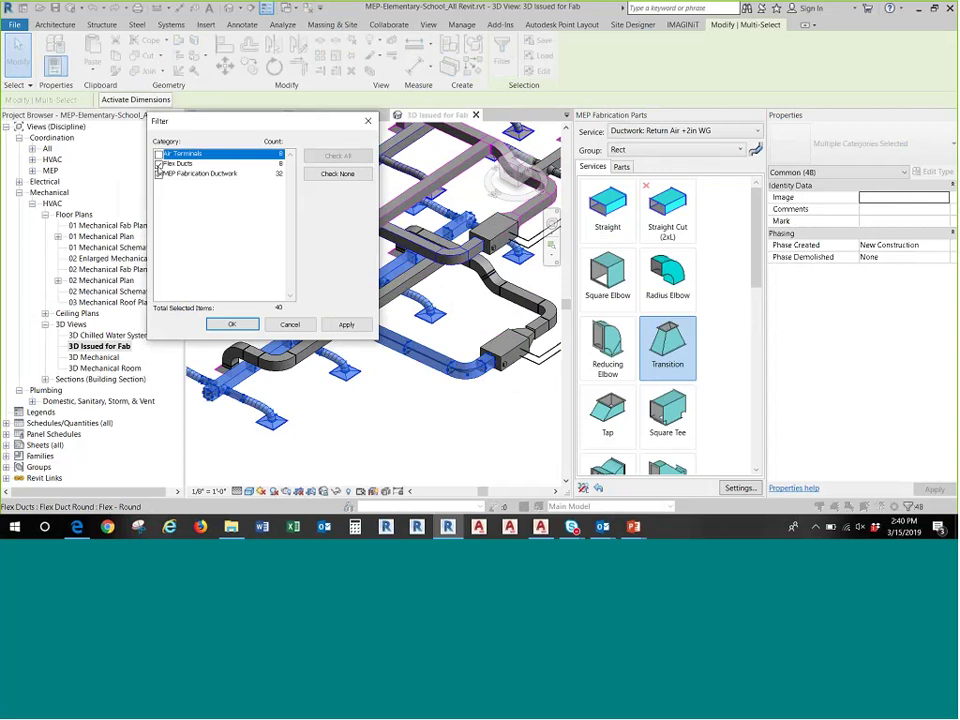
click(231, 324)
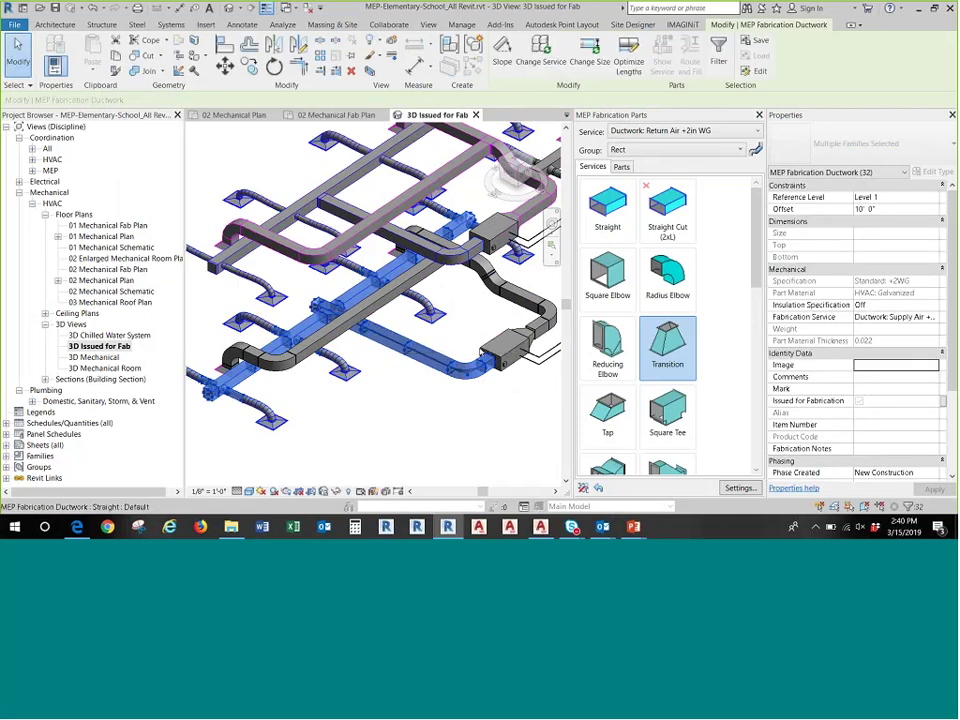
- Mark the selected supply air fabrication ductwork as Issued for Fabrication and apply the change
click(859, 403)
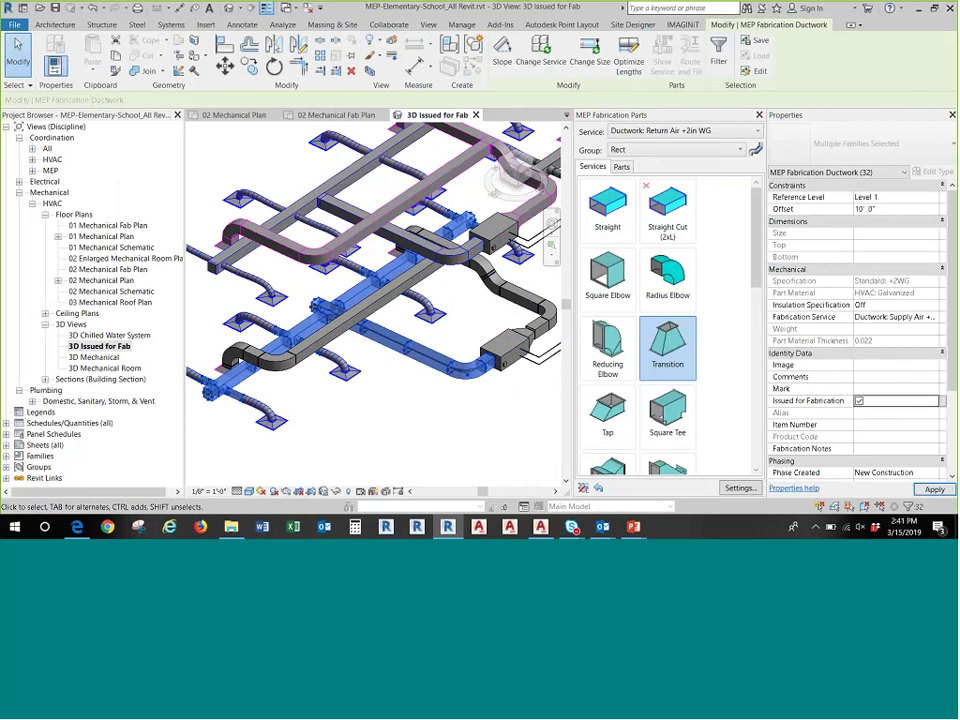
click(500, 25)
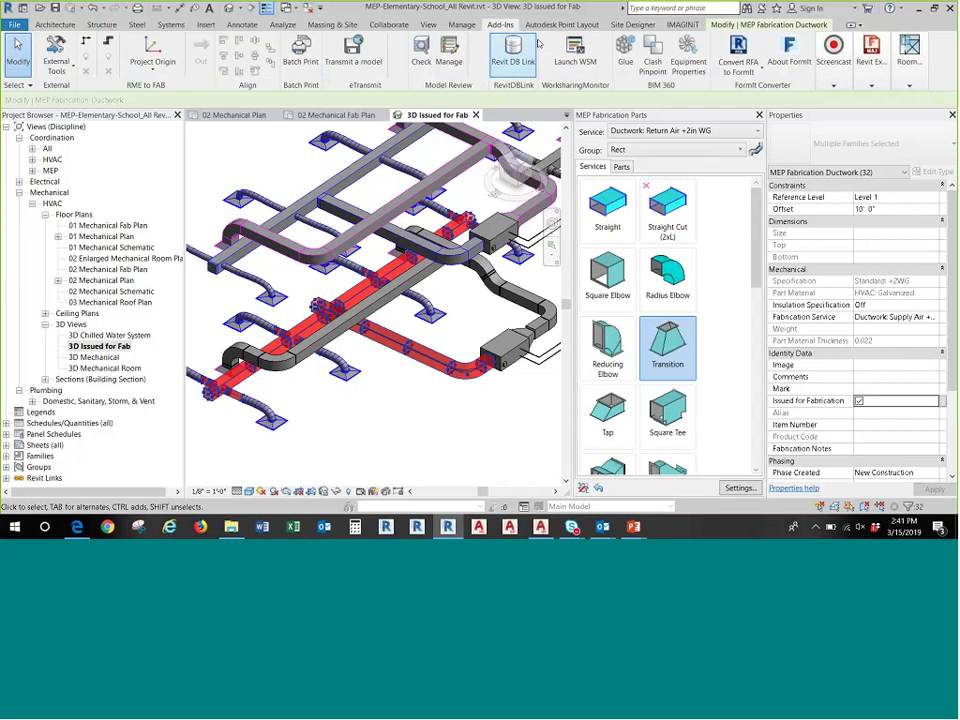
click(871, 62)
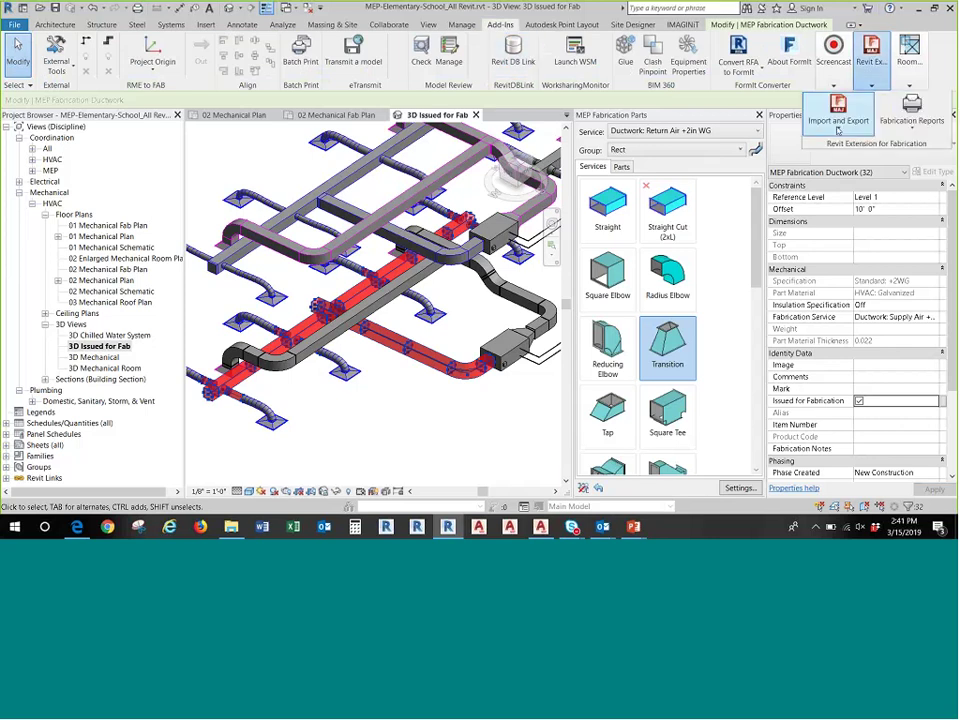
click(838, 130)
click(655, 133)
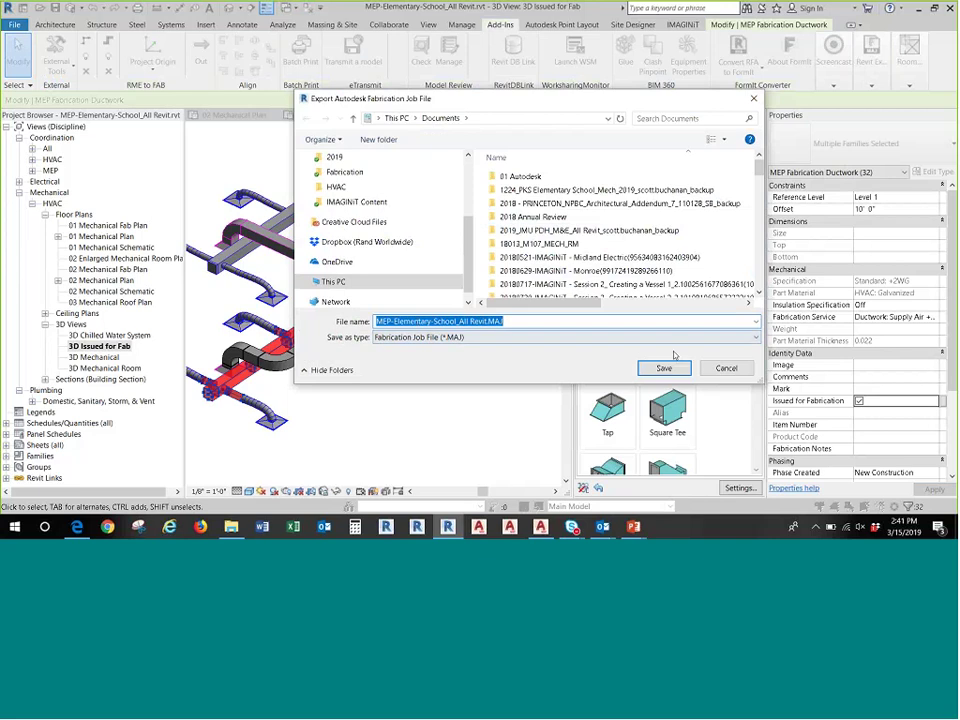
click(726, 369)
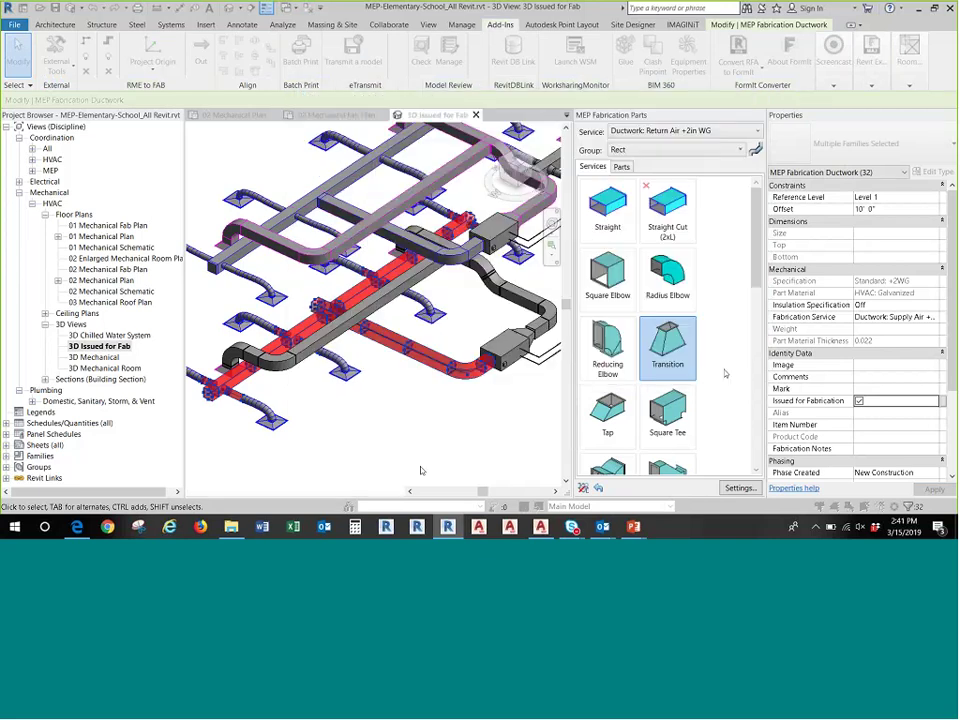
- Clear the ductwork selection and open the 01 Mechanical Fab Plan to review how the issued ductwork displays
click(435, 448)
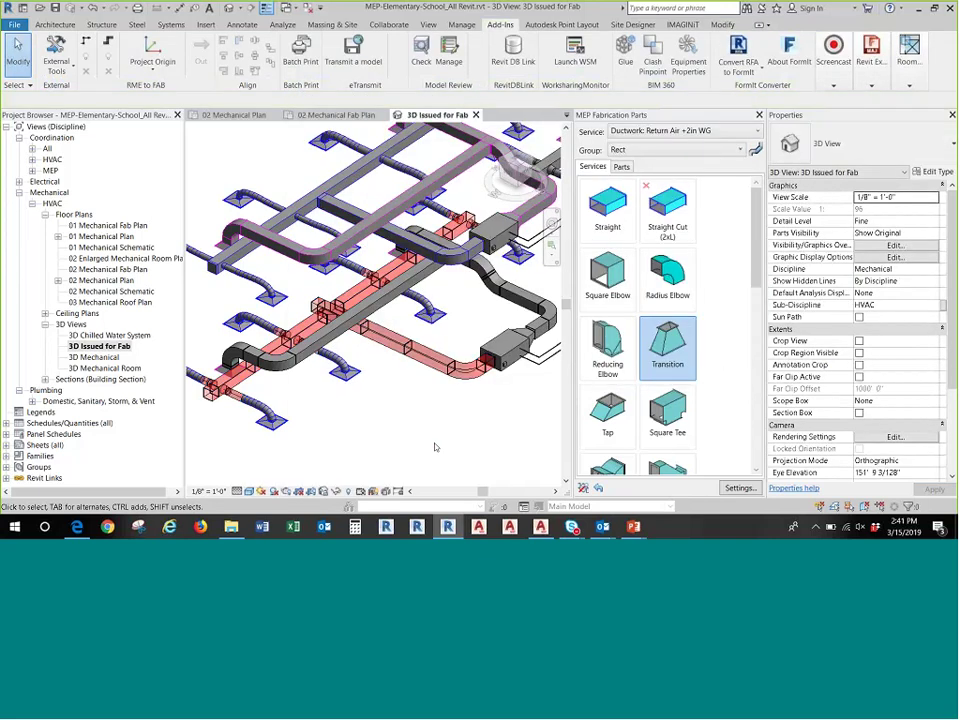
mouse_move(435, 447)
shift+middle_down()
mouse_move(445, 401)
mouse_move(451, 420)
shift+middle_up()
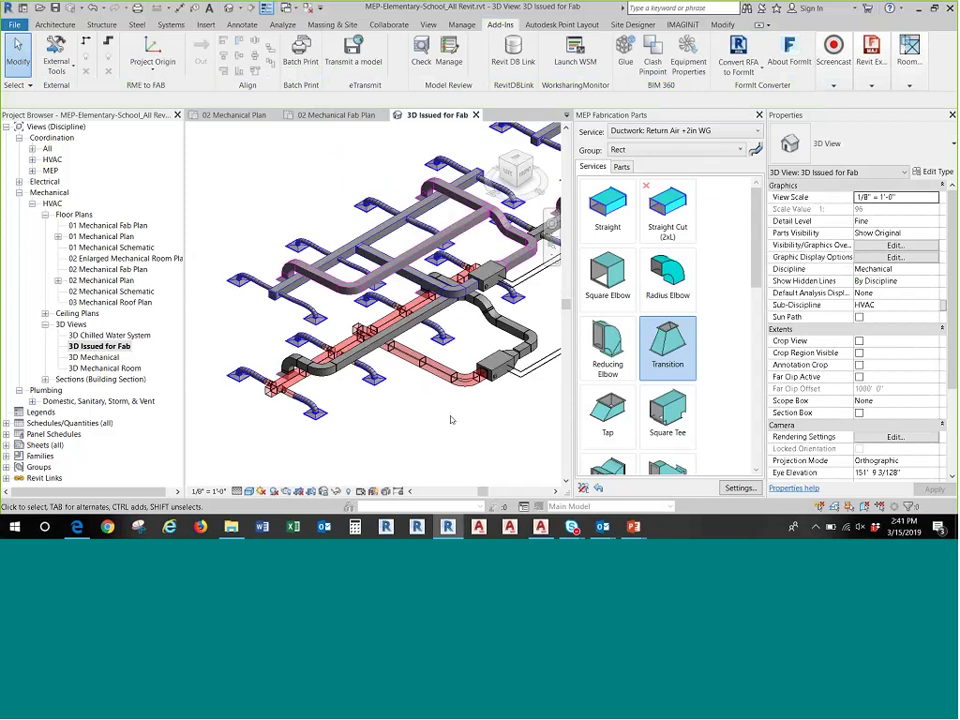
click(112, 226)
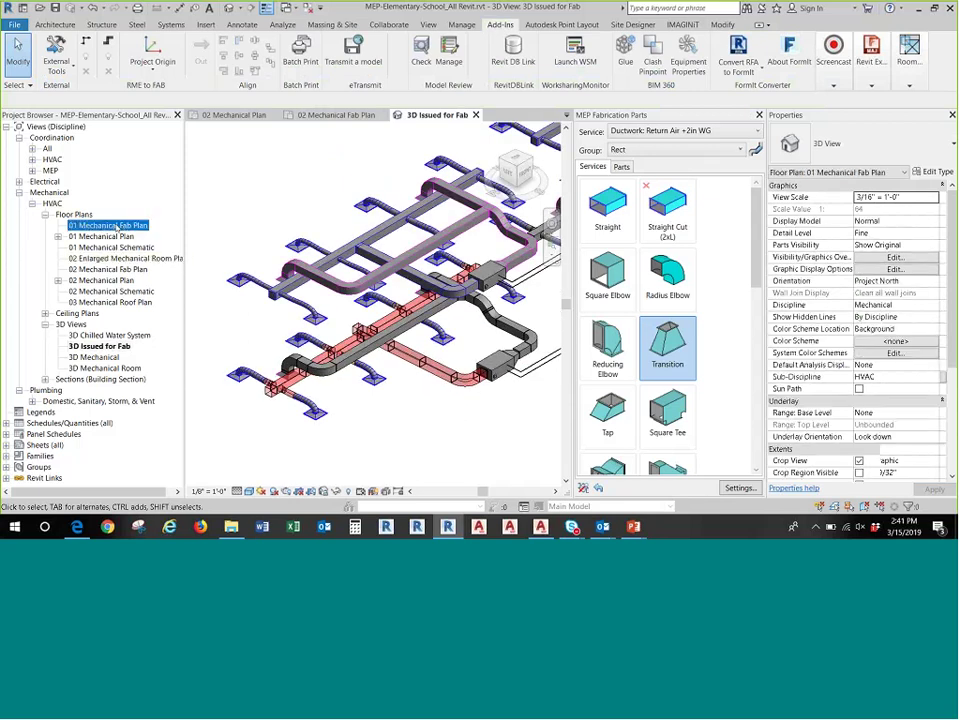
double_click(112, 226)
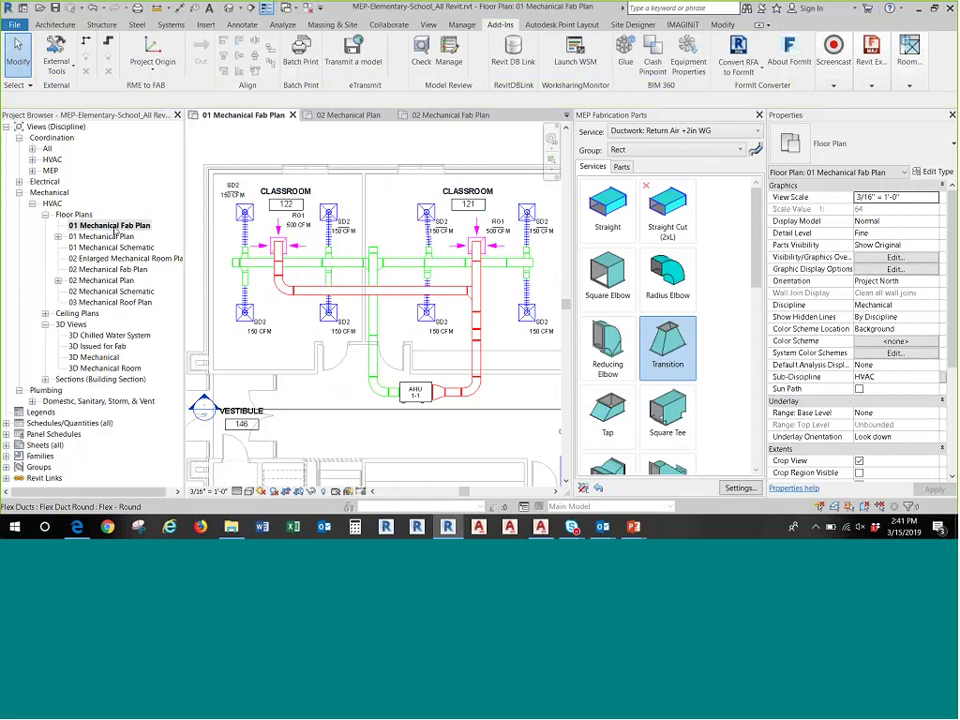
- Create a view template named "Fab Duct - Issued for Fabrication" from the 3D Issued for Fab view
double_click(99, 346)
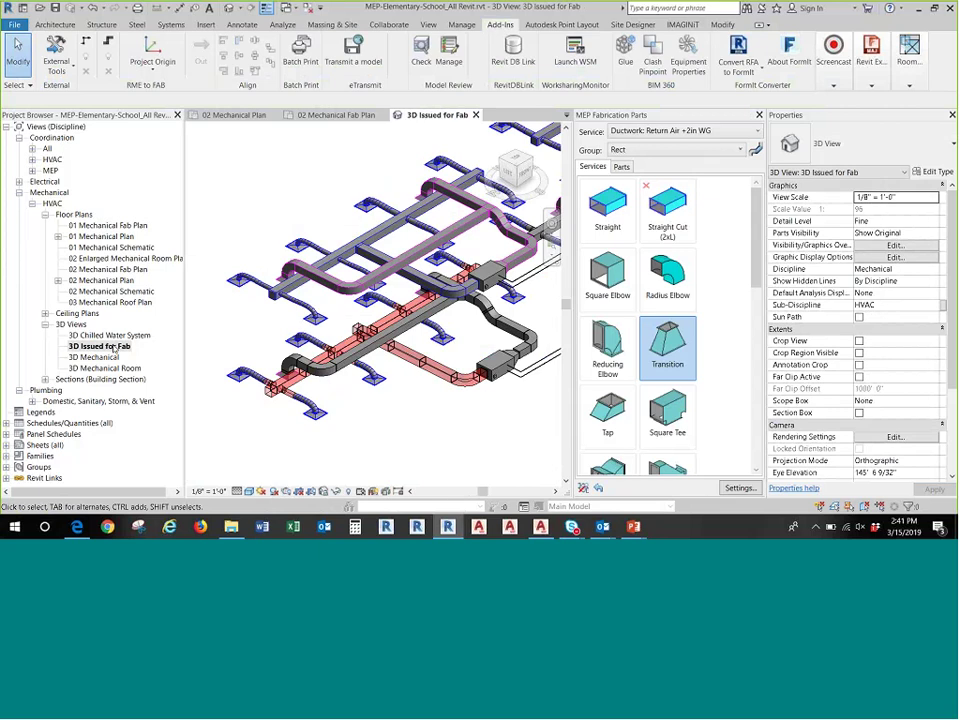
right_click(113, 346)
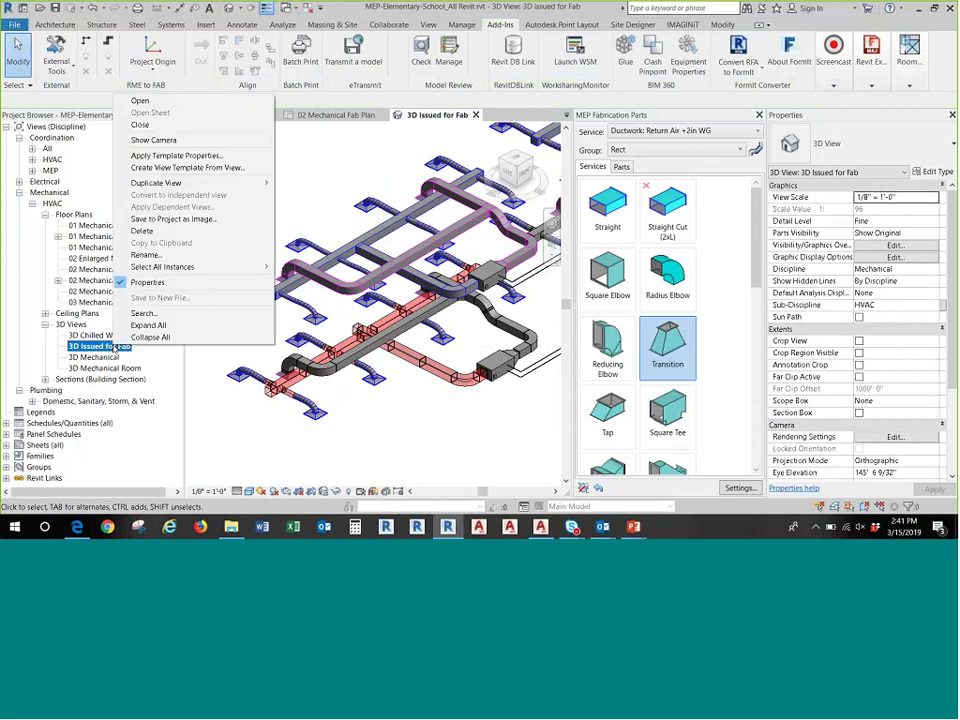
click(185, 168)
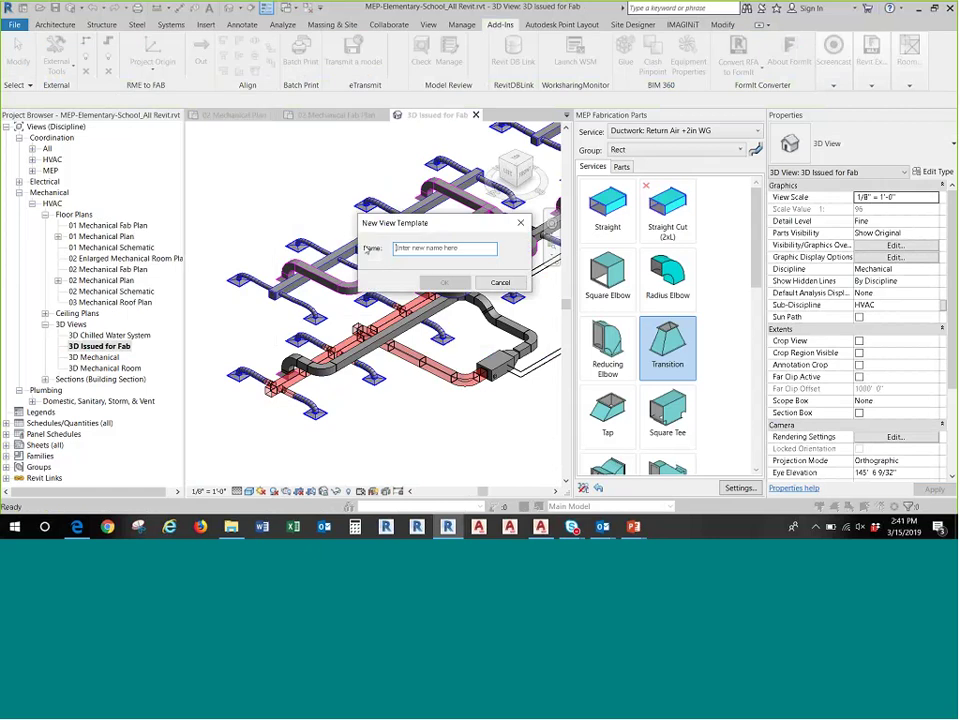
text(Fab Duct )
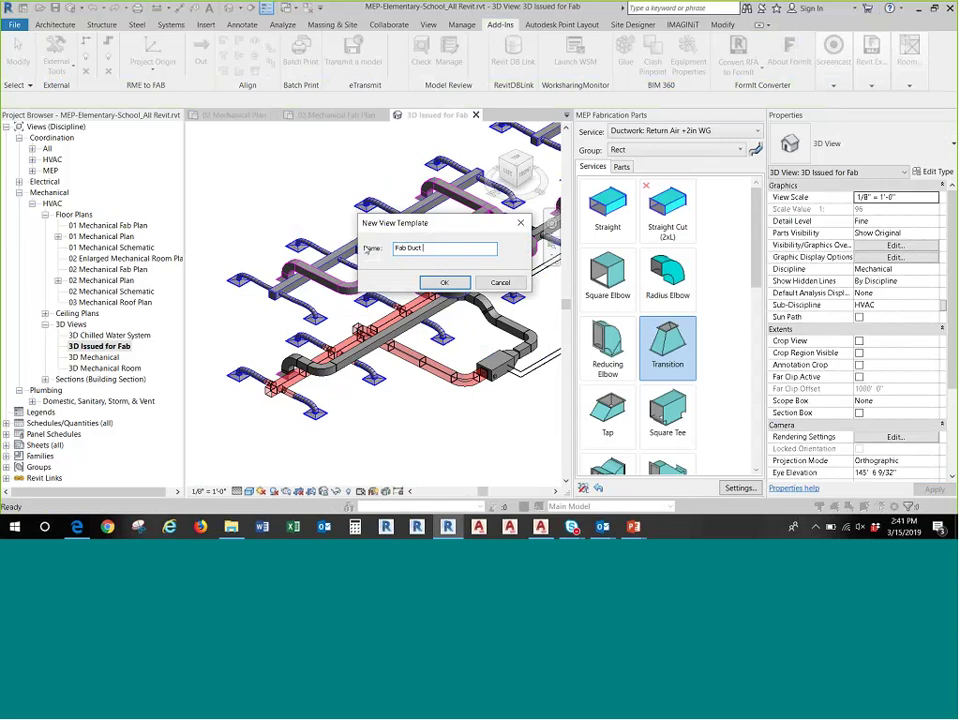
text(- Issued for Fabrication)
click(432, 283)
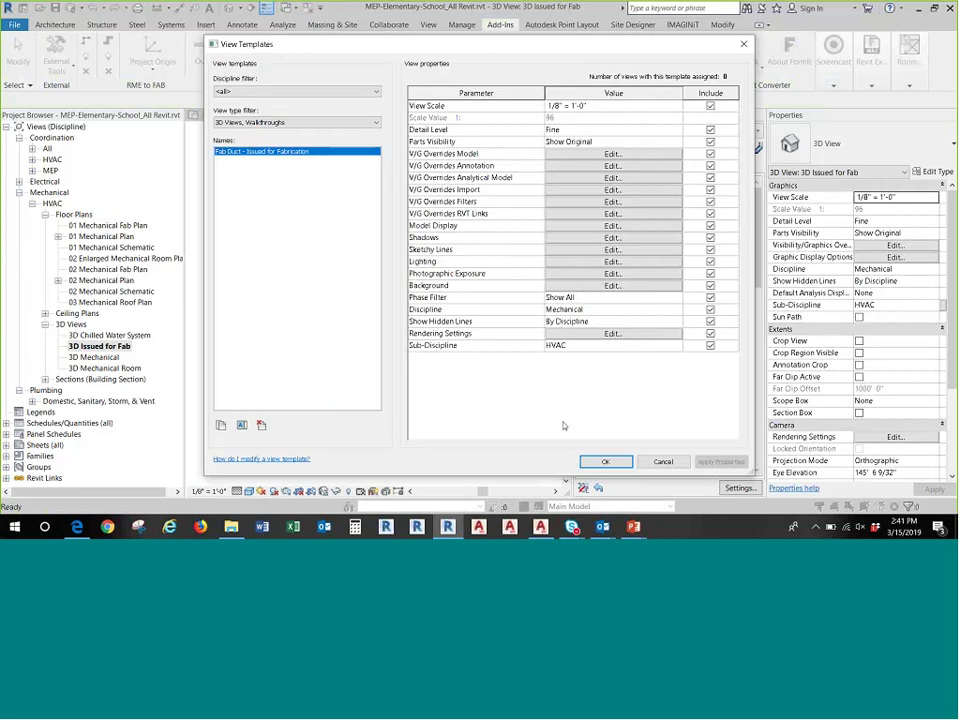
key(Return)
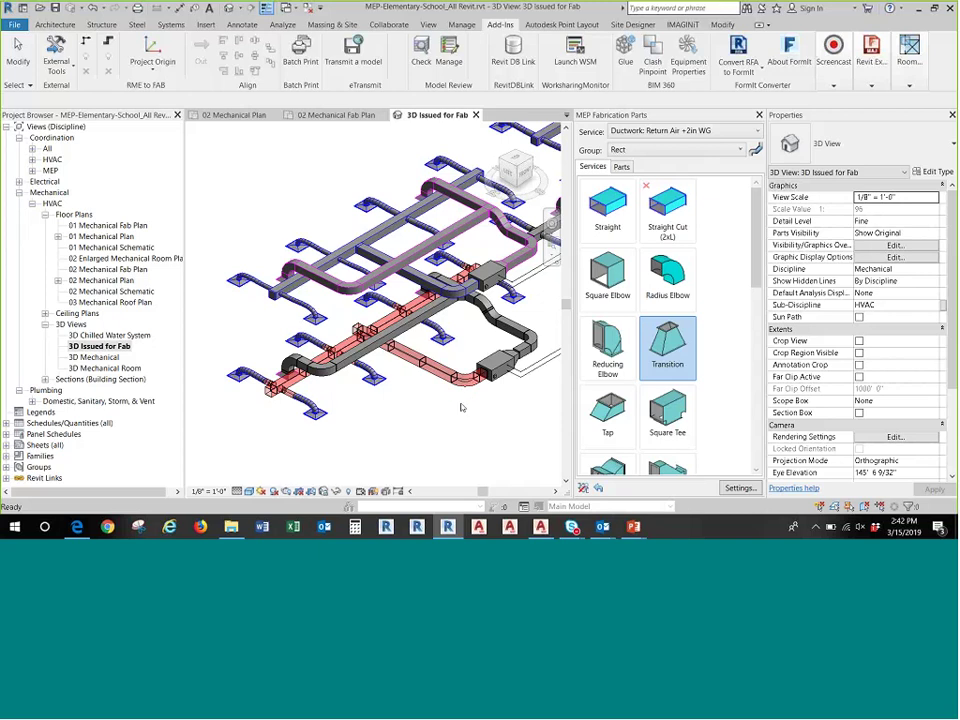
- Delete the upper-level ductwork above the issued duct run in the 3D Issued for Fab view
scroll(461, 407, down, 2)
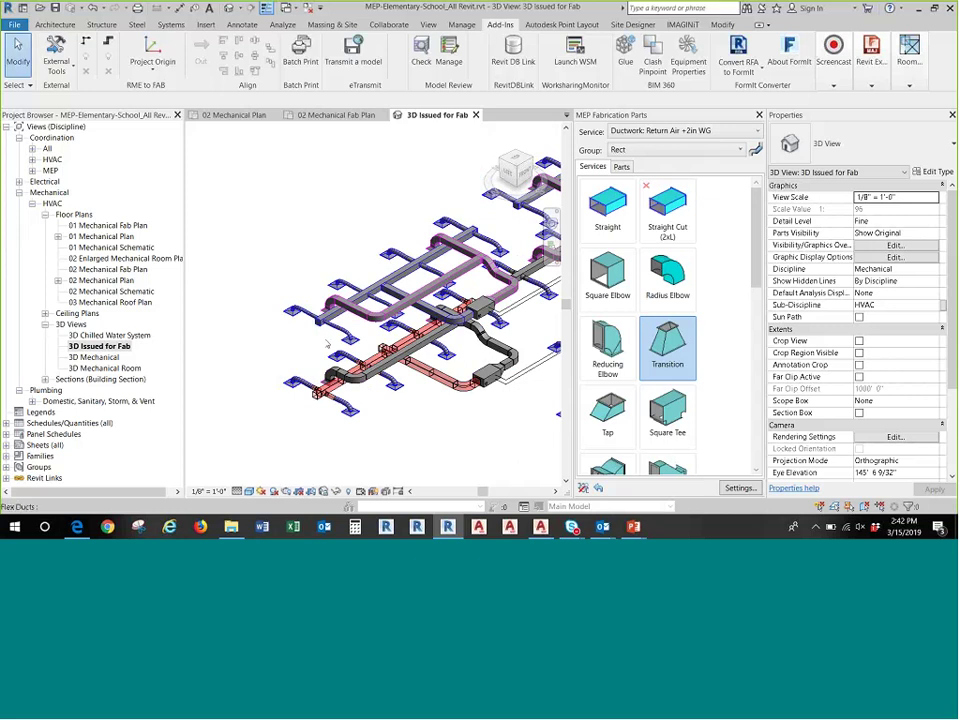
drag(314, 330, 309, 322)
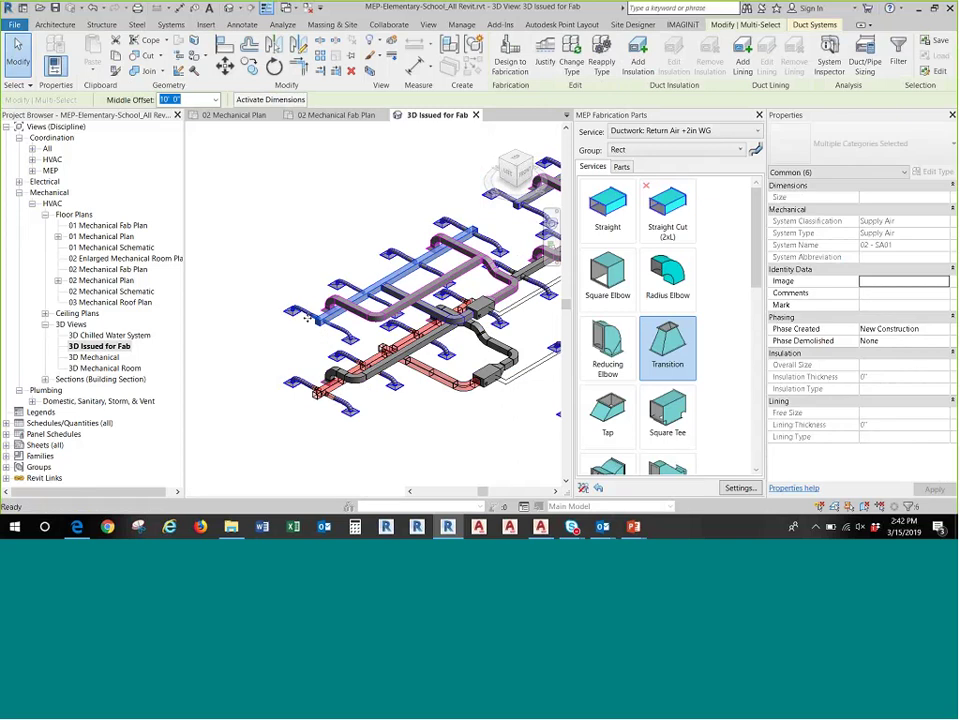
key(Delete)
- Select the connected return duct run, filter Air Terminals out of the selection, and mark the remaining ductwork as Issued for Fabrication
scroll(459, 412, up, 2)
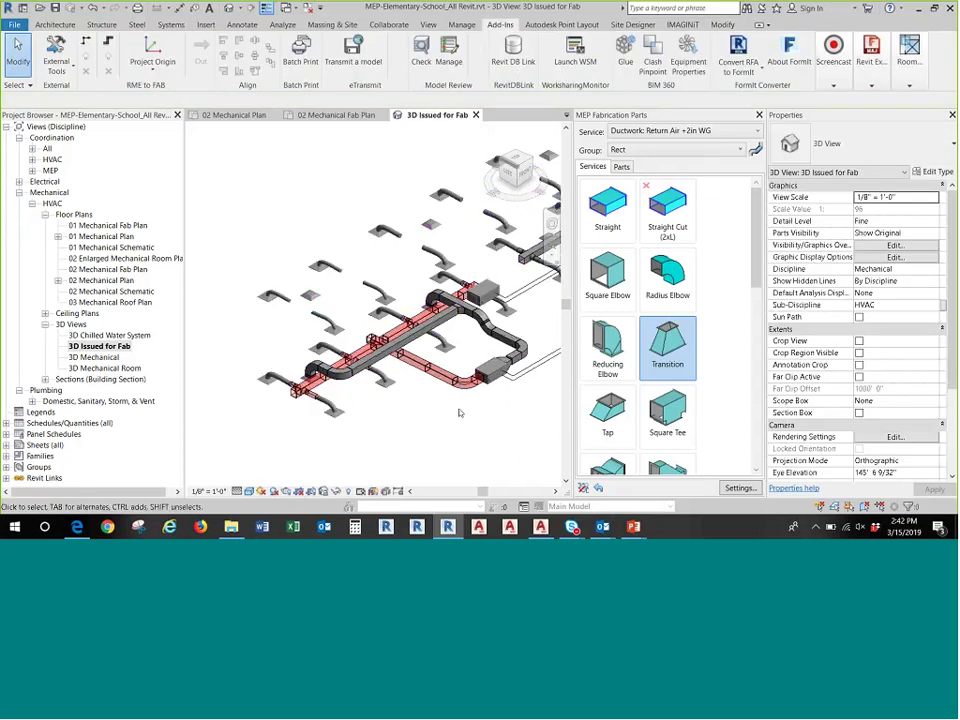
shift+middle_drag(459, 412, 476, 202)
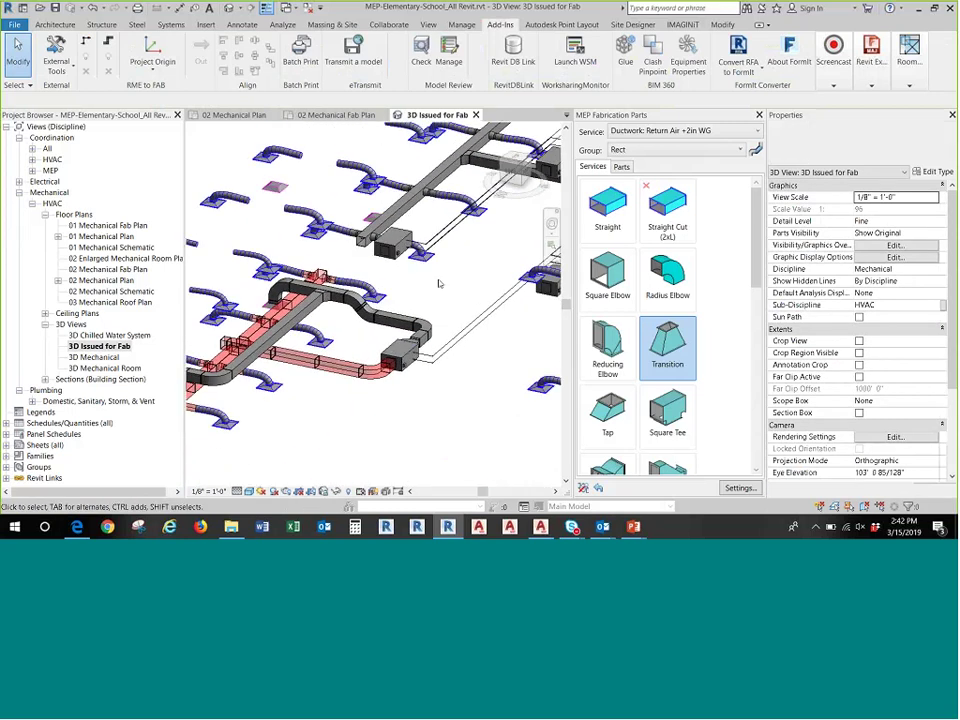
key(Tab)
key(Tab)
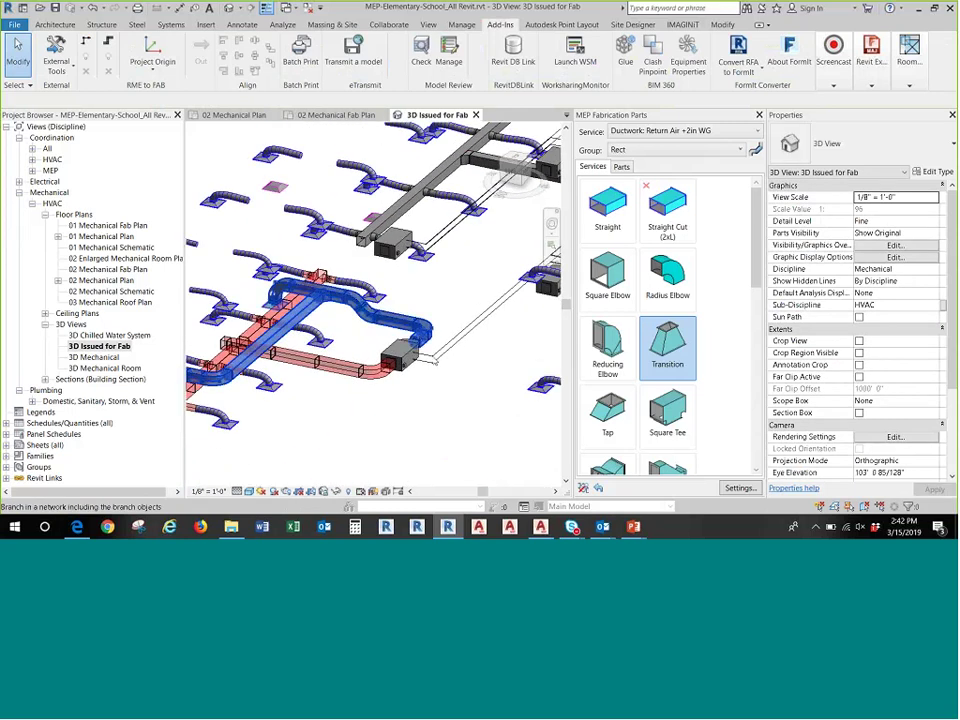
click(432, 356)
scroll(435, 362, down, 2)
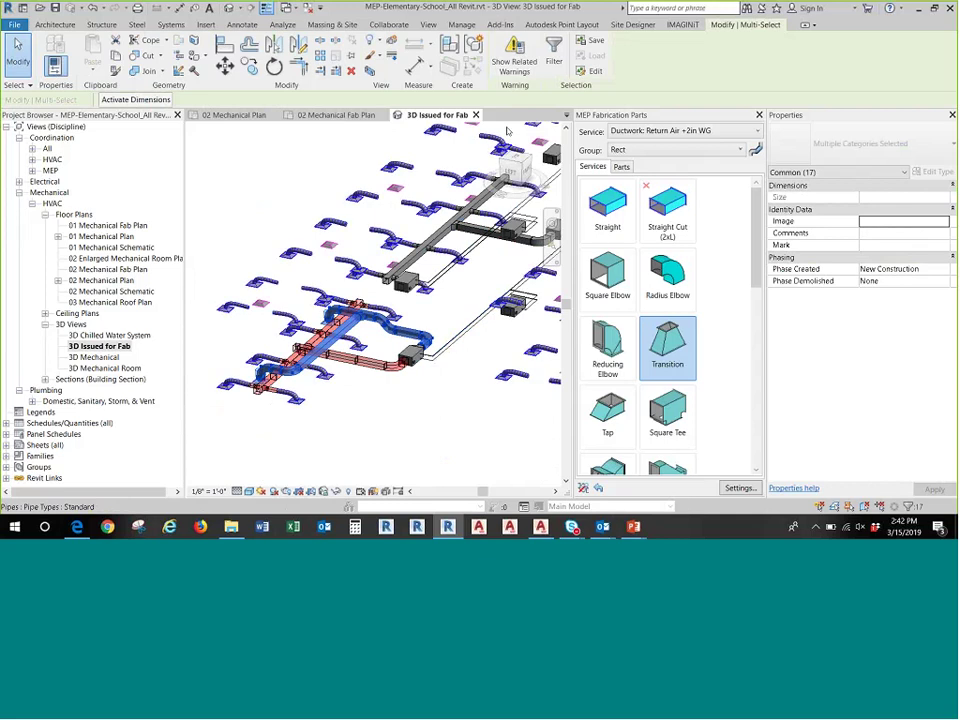
click(553, 50)
click(158, 153)
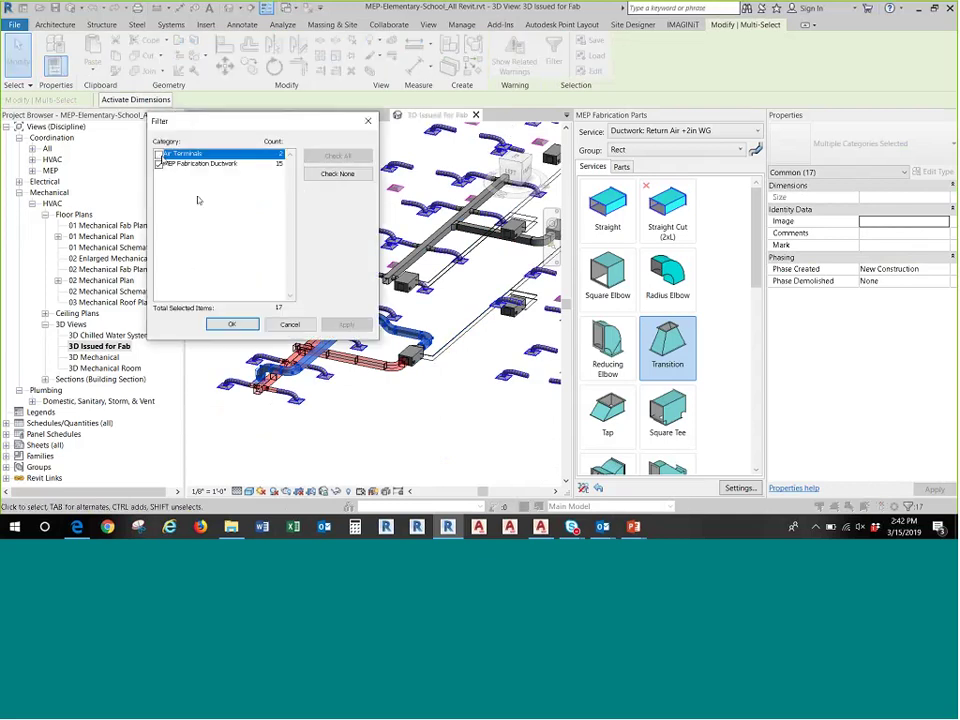
click(231, 324)
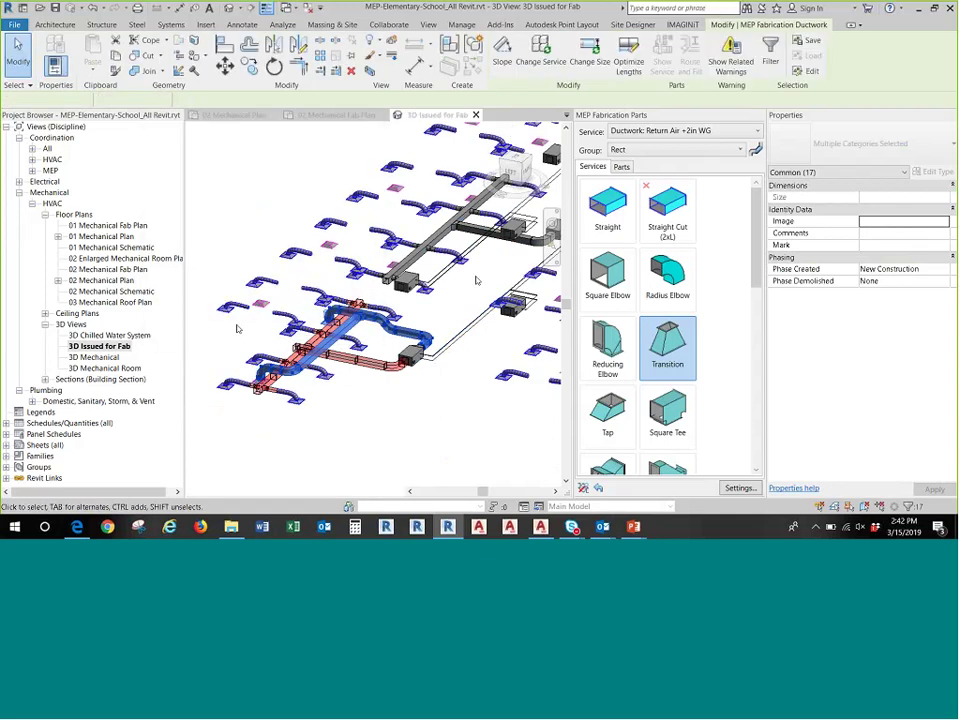
click(858, 437)
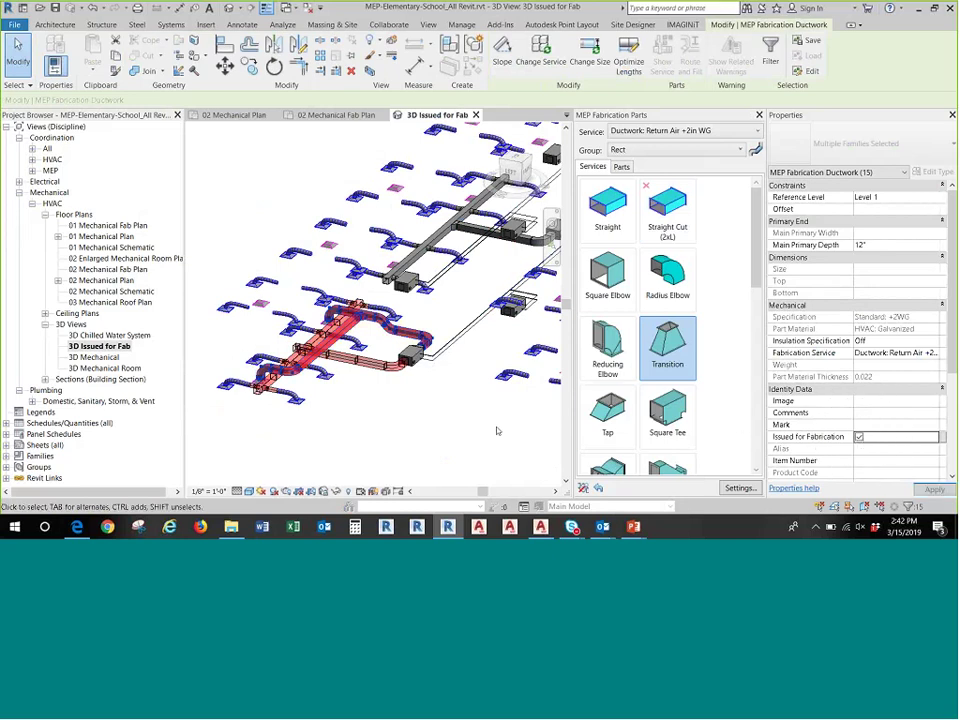
- Try to export the selected return ductwork as an Autodesk Fabrication job file, and clear the selection
click(500, 24)
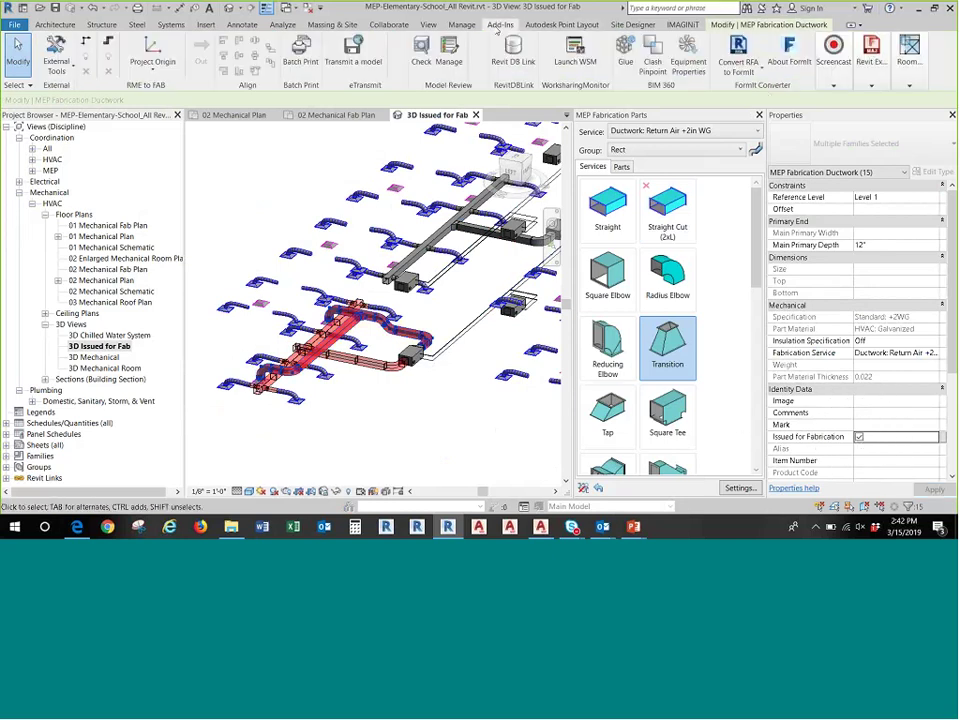
click(870, 78)
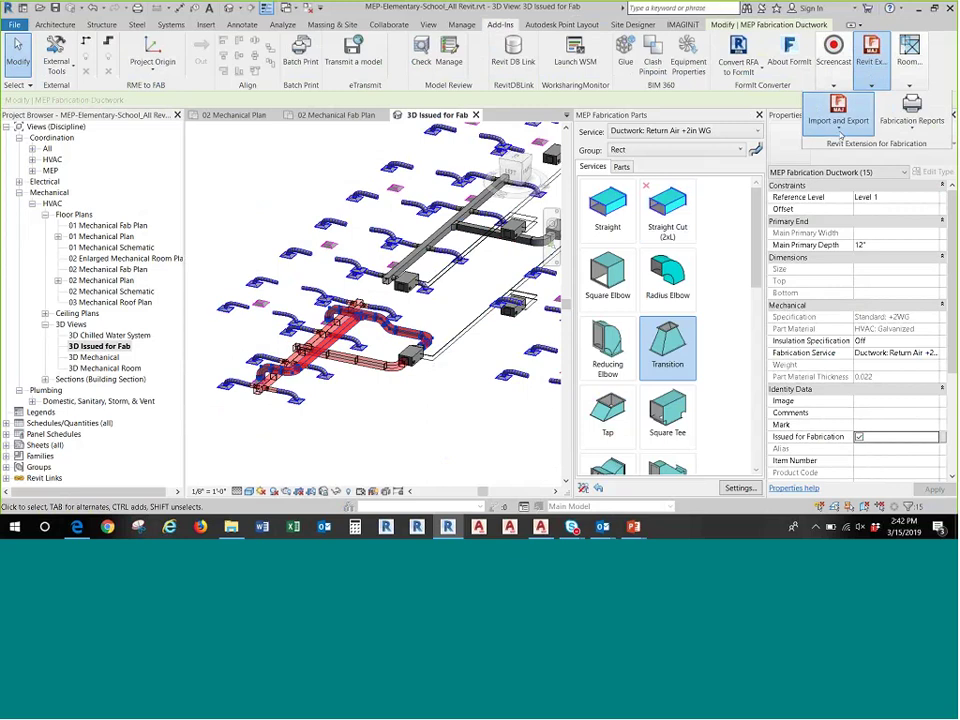
click(840, 128)
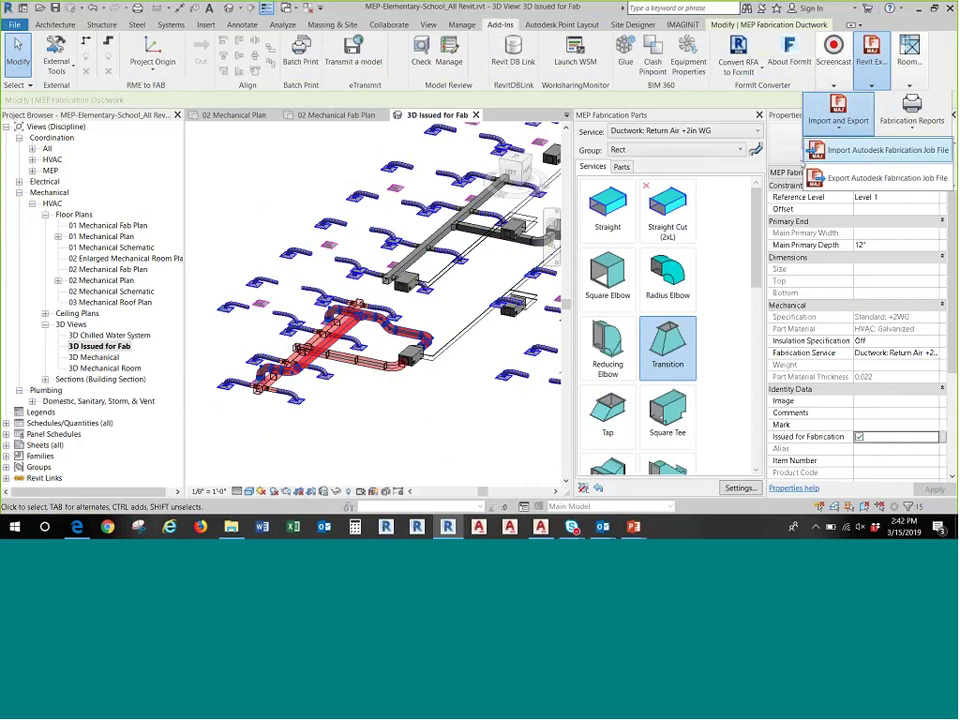
click(852, 177)
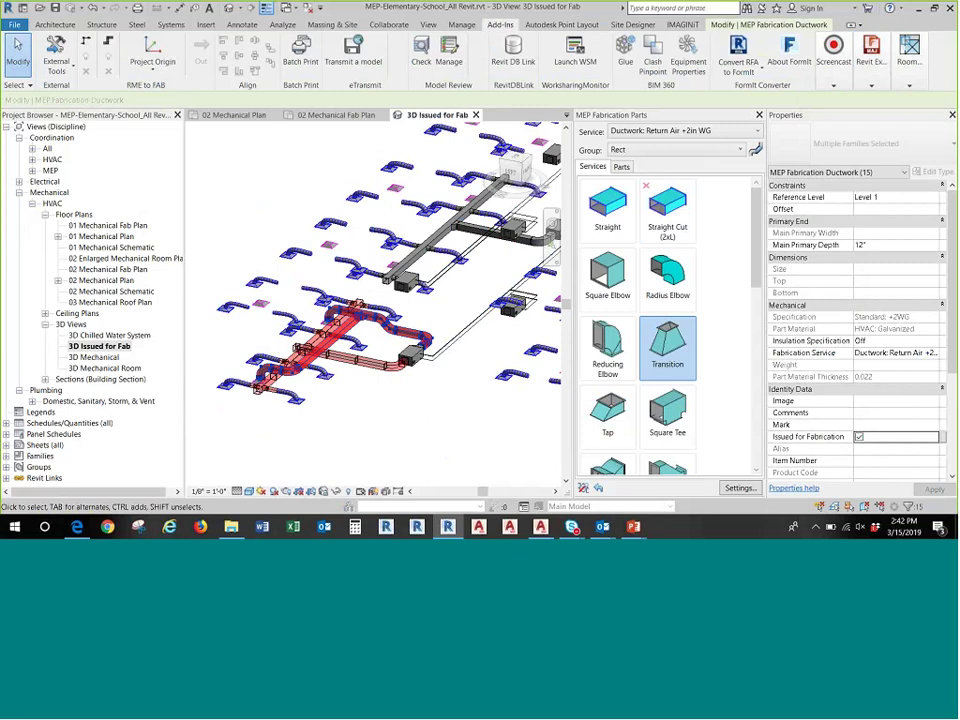
click(432, 414)
scroll(432, 414, down, 3)
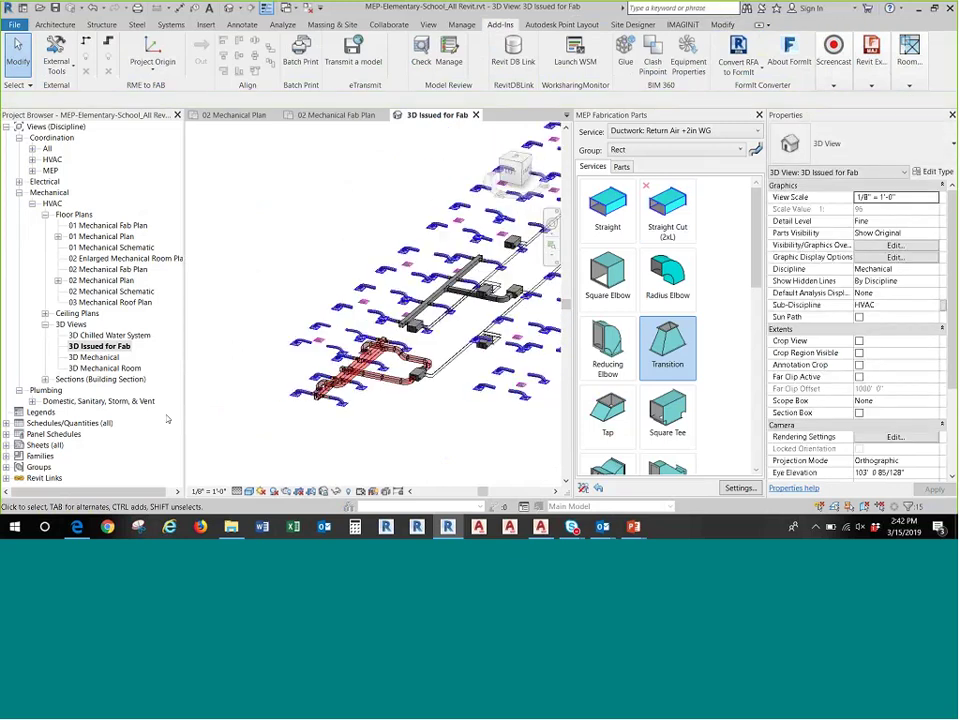
- Examine the pumps and piping in the 3D Mechanical Room view and the piping layout in the 3D Chilled Water System view
double_click(119, 368)
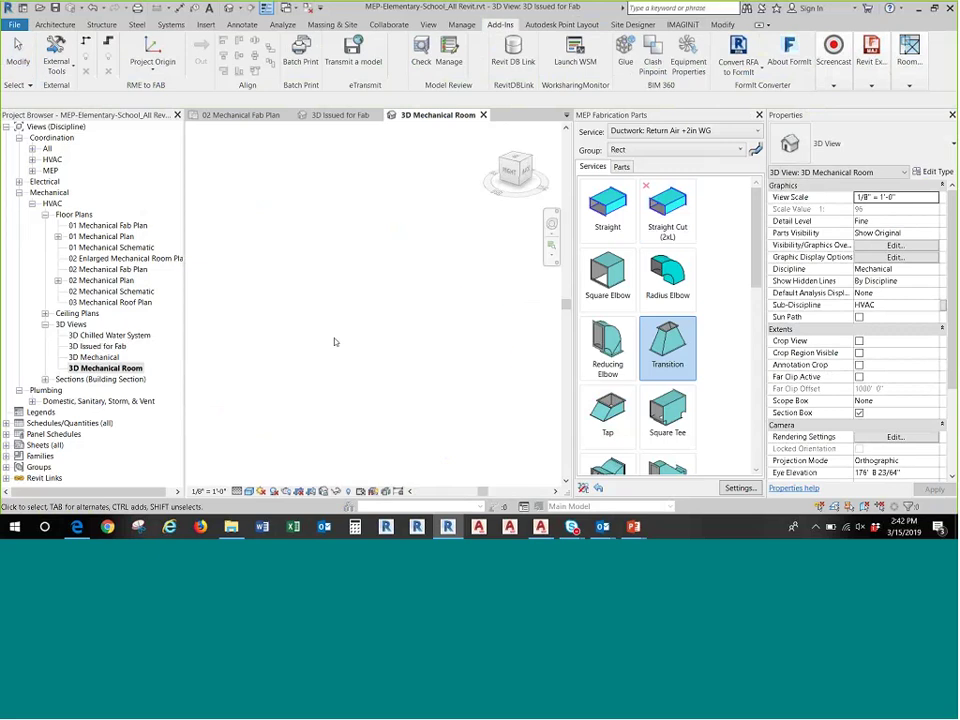
scroll(444, 361, up, 4)
scroll(428, 348, up, 3)
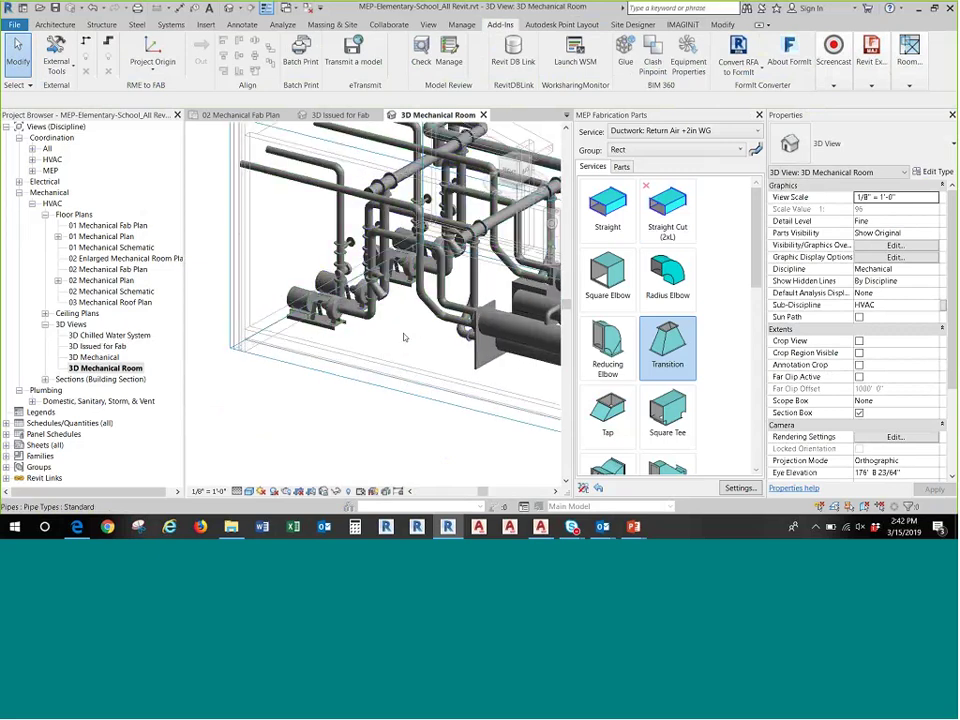
middle_drag(405, 336, 379, 413)
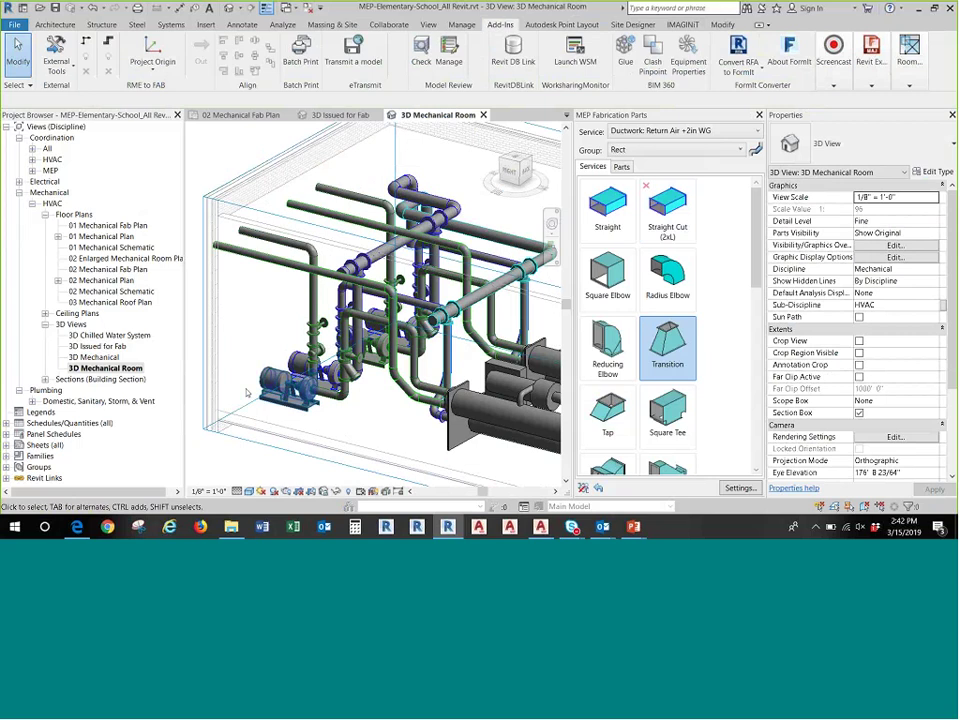
double_click(110, 335)
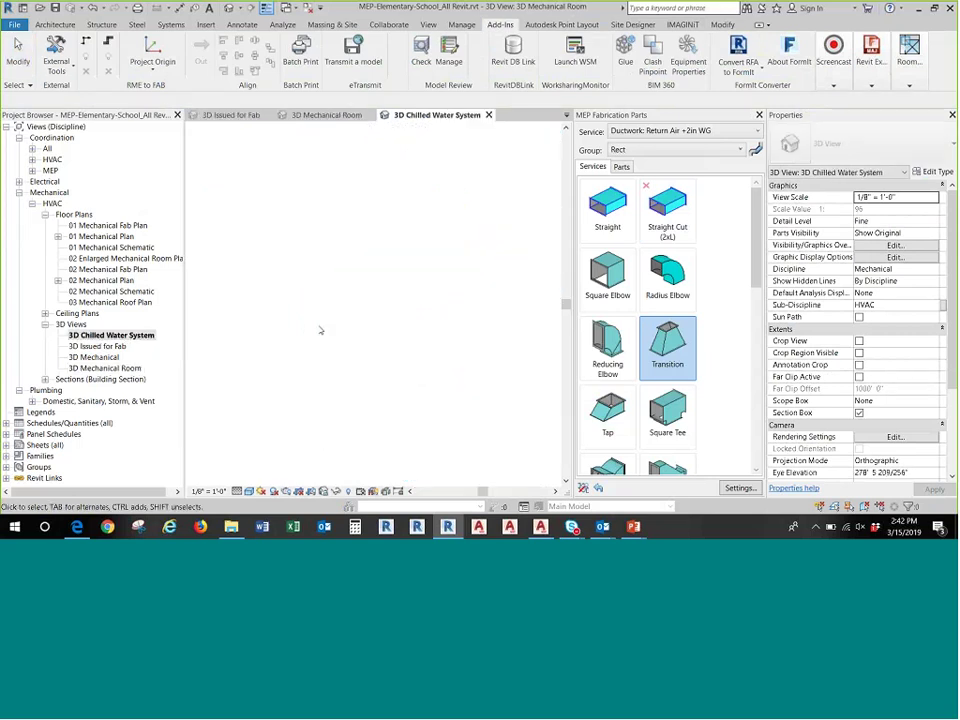
shift+middle_drag(252, 258, 470, 343)
scroll(430, 372, up, 5)
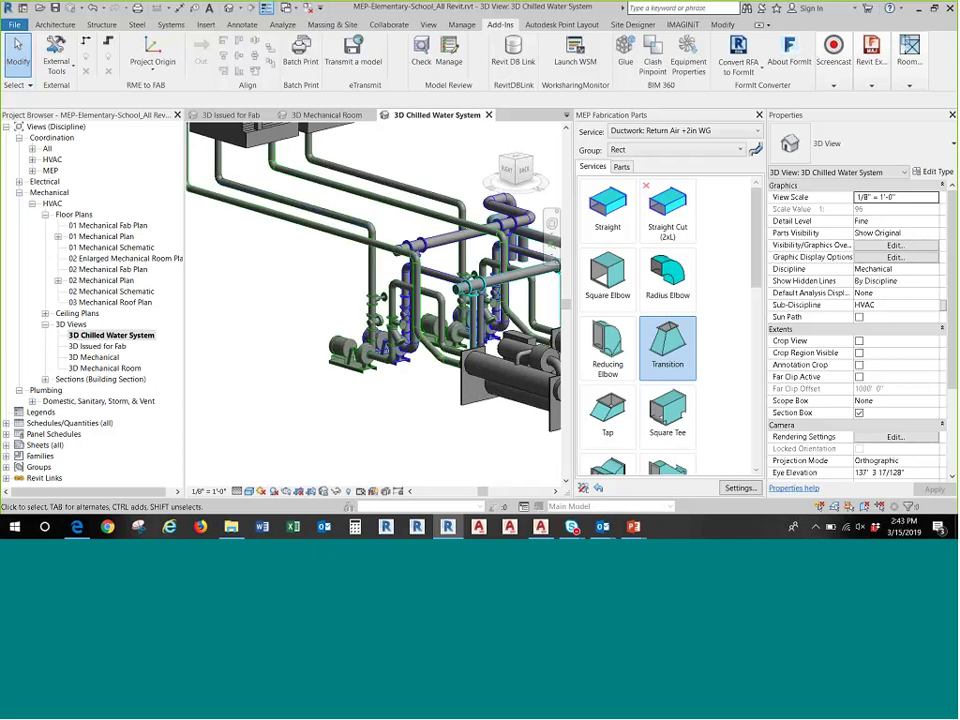
scroll(430, 378, down, 2)
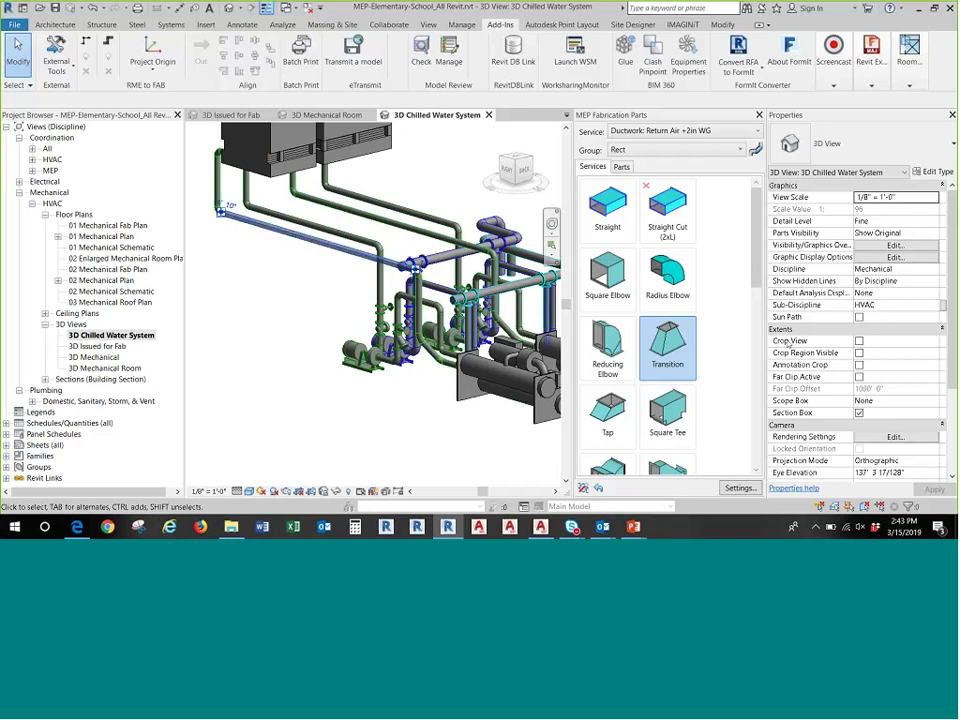
- Check the properties of the long condenser water supply pipe coming from the cooling tower, and clear the selection
click(324, 250)
scroll(881, 371, down, 8)
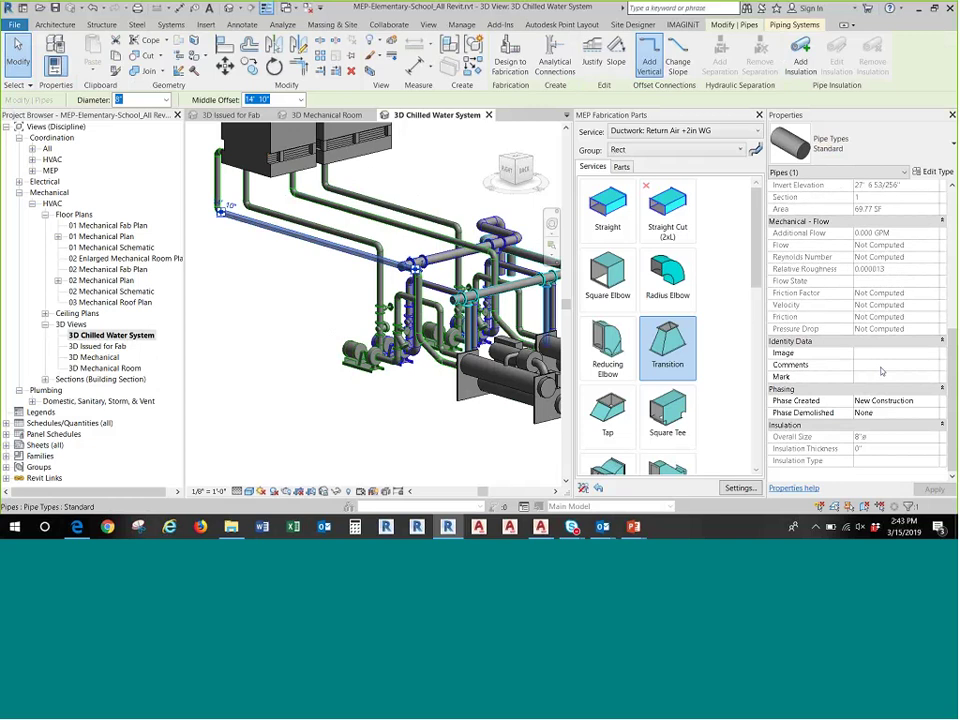
scroll(881, 371, up, 6)
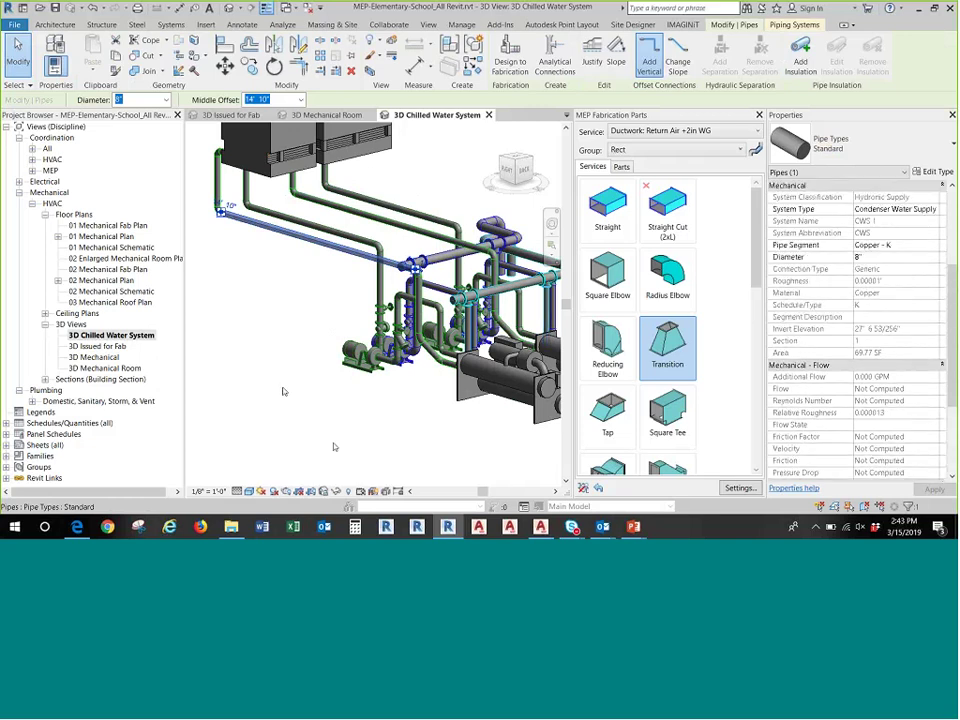
click(292, 270)
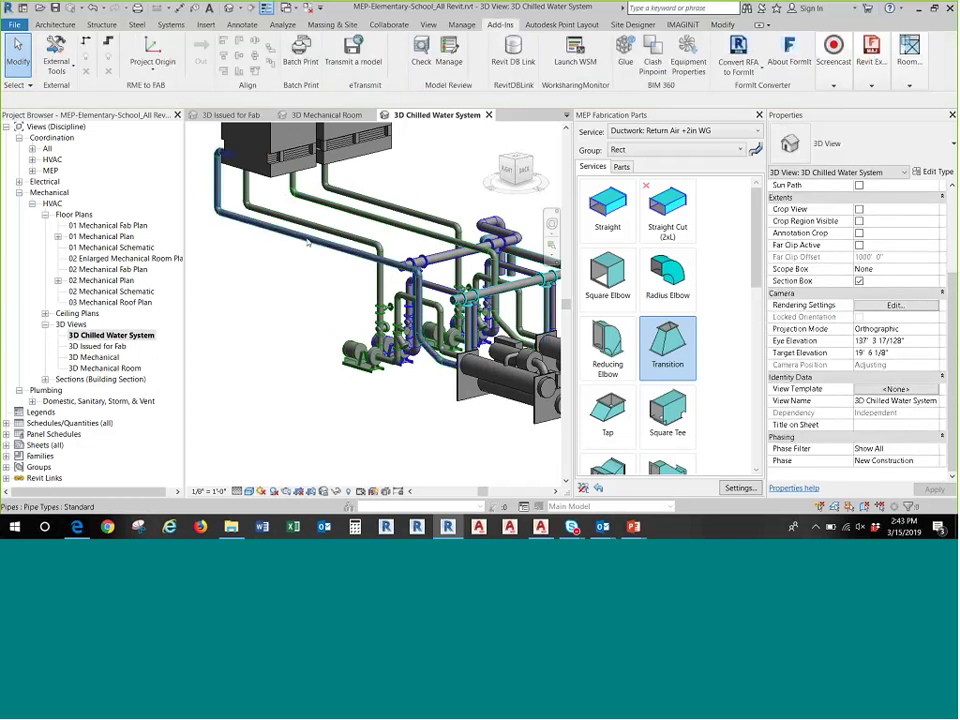
- Convert the connected condenser water supply pipe run to fabrication parts using the Piping: WeldedXThreaded service
key(Tab)
click(309, 243)
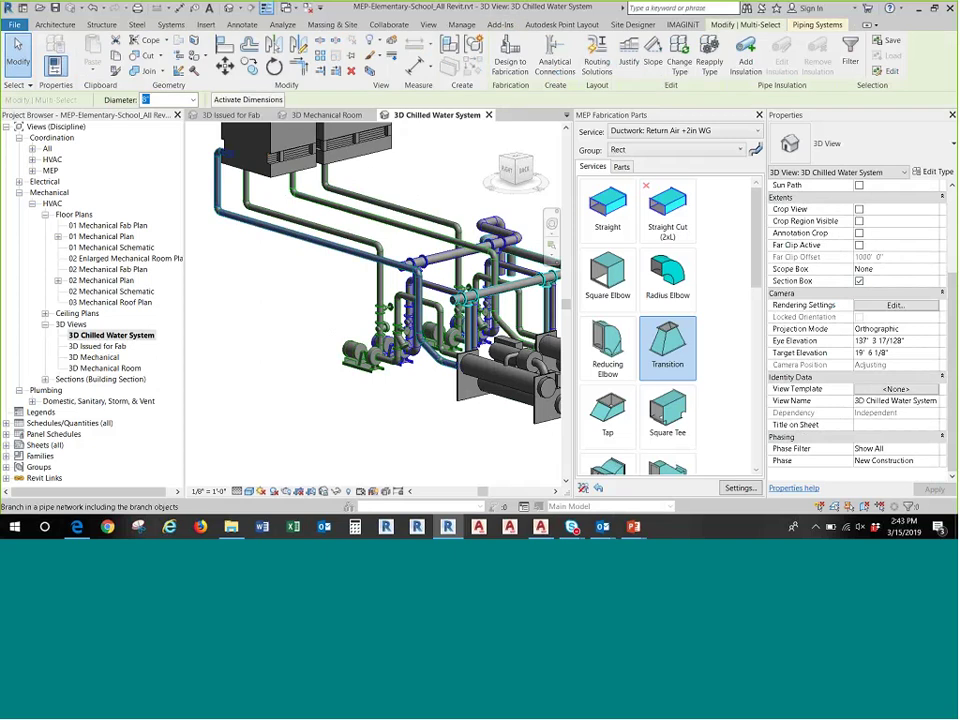
click(509, 66)
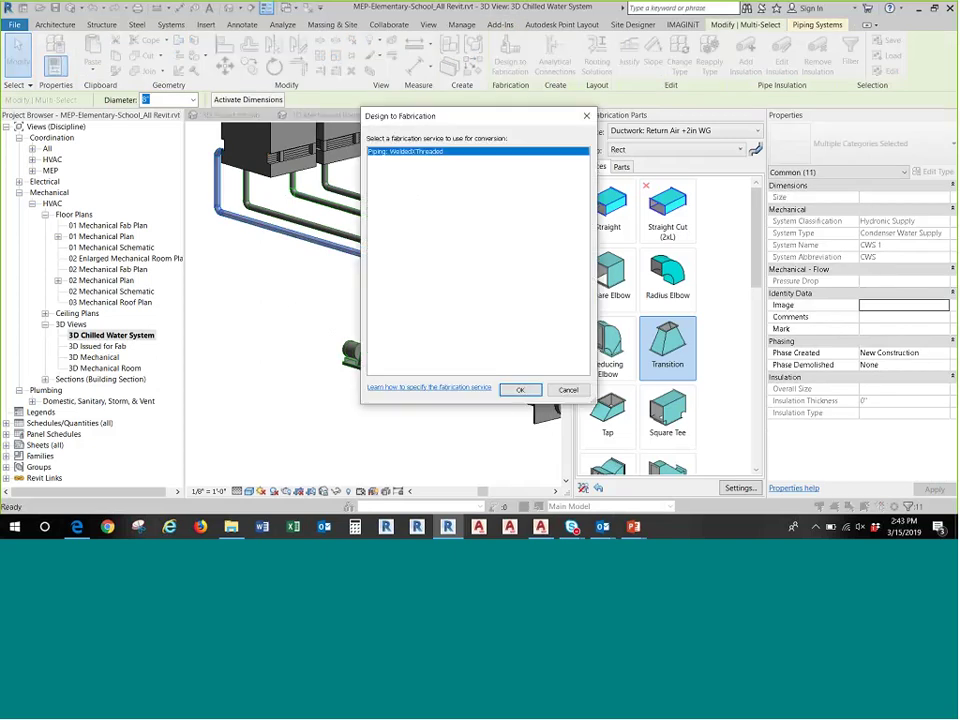
key(Return)
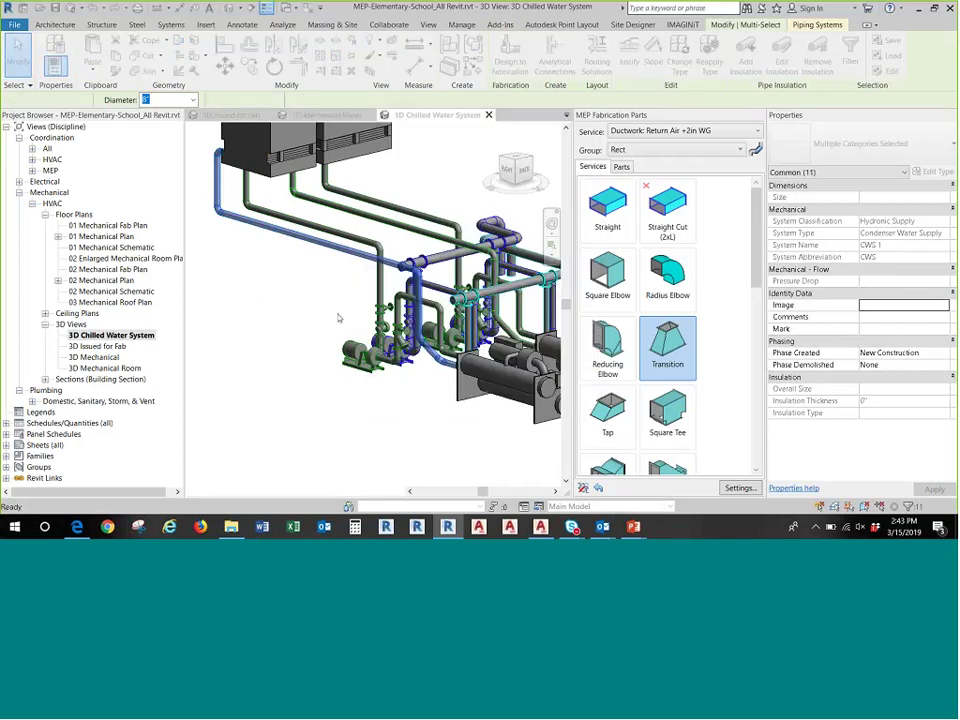
click(313, 293)
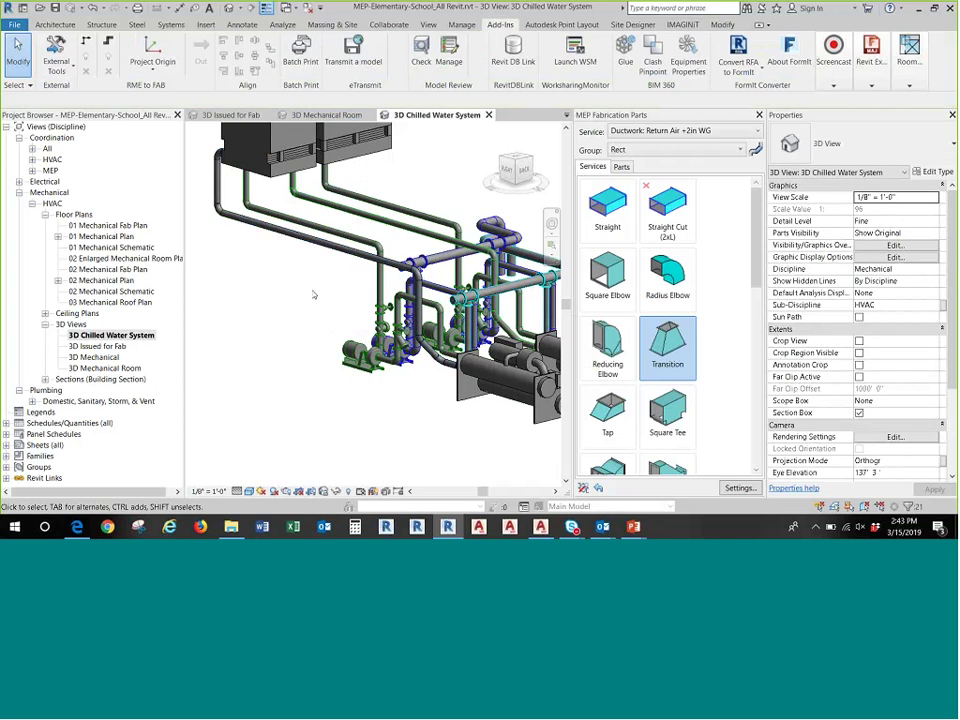
- Check the Identity Data properties of the long straight pipe in the converted fabrication run, and deselect it
click(386, 281)
scroll(829, 357, down, 5)
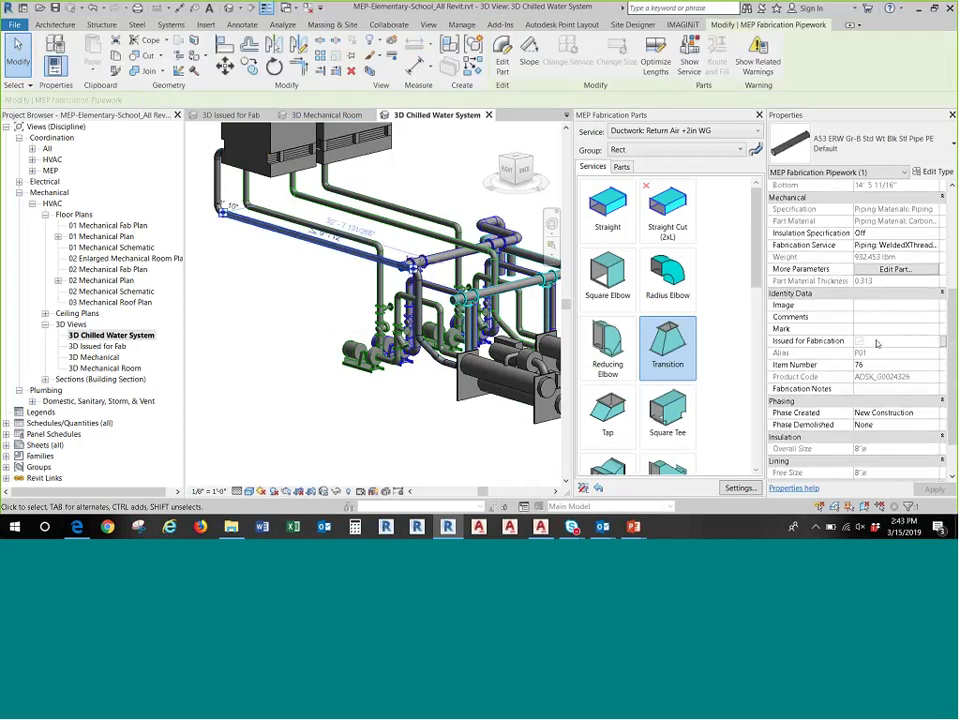
click(347, 179)
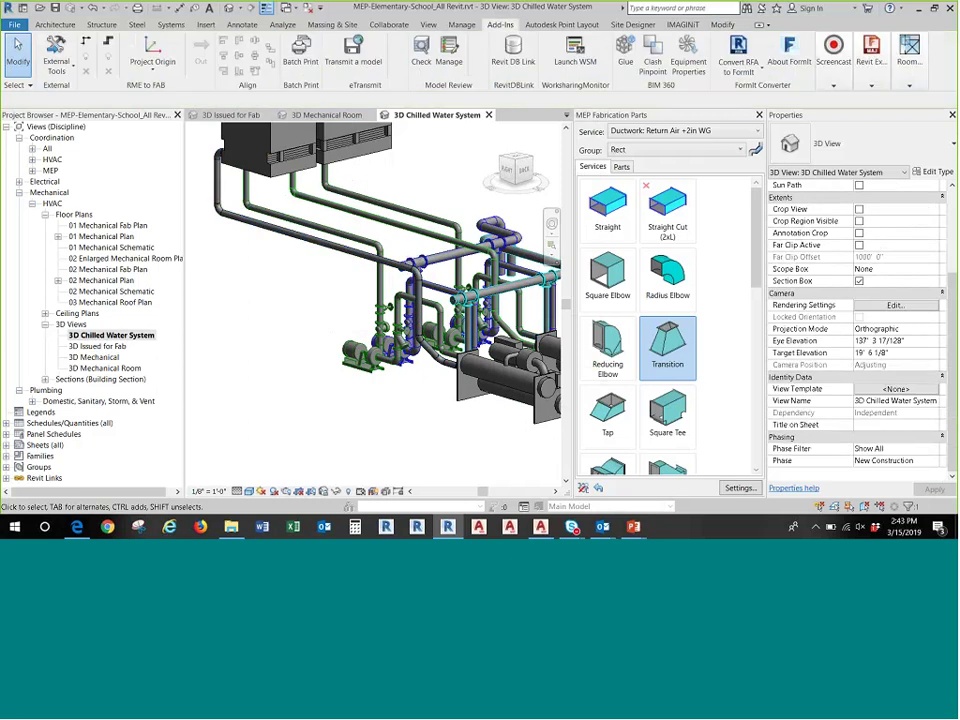
- Start a new project parameter based on the shared parameter Spool Number from the Annotation group
click(461, 24)
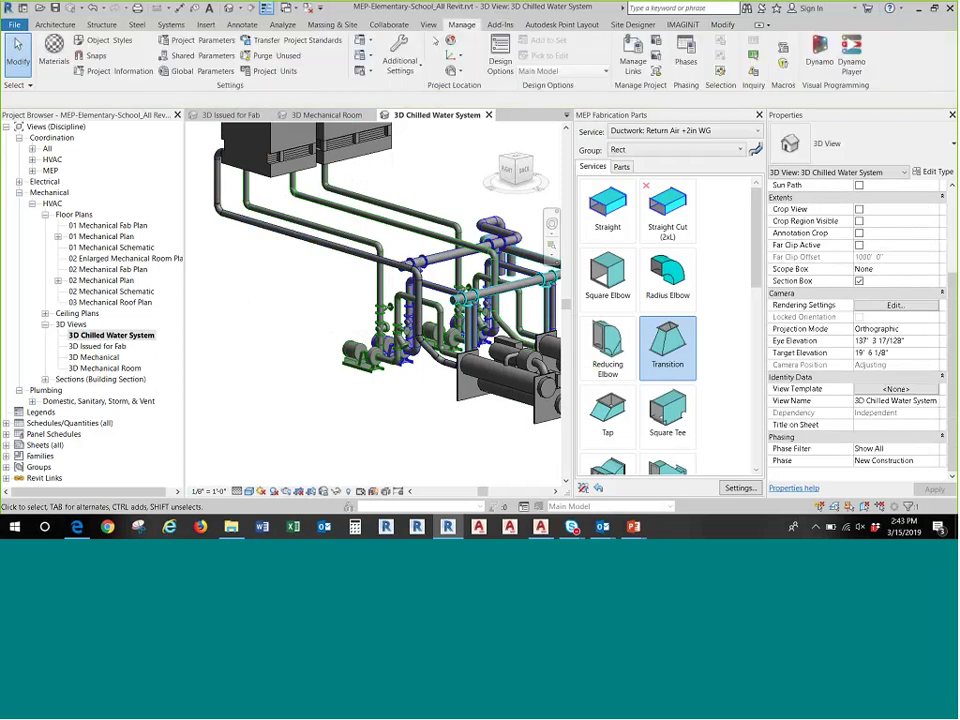
click(205, 40)
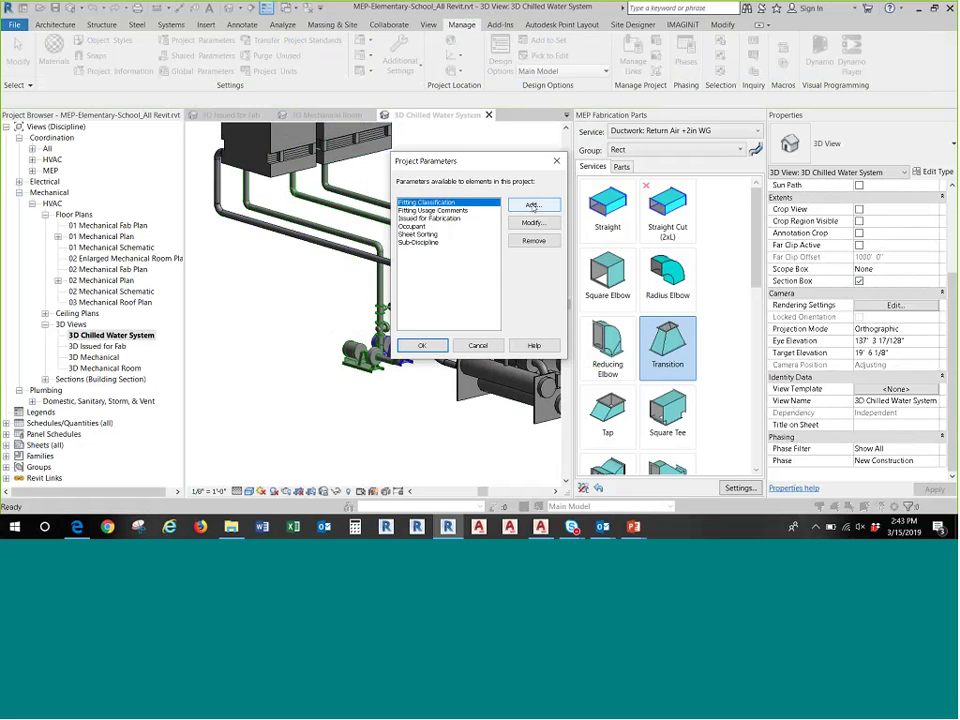
click(534, 205)
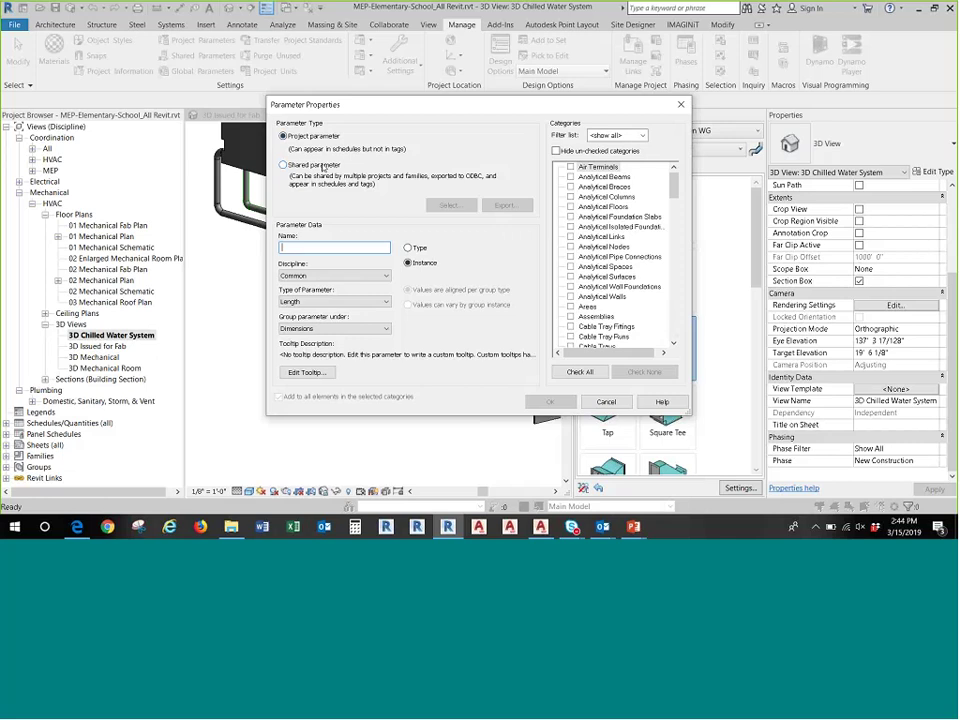
click(323, 168)
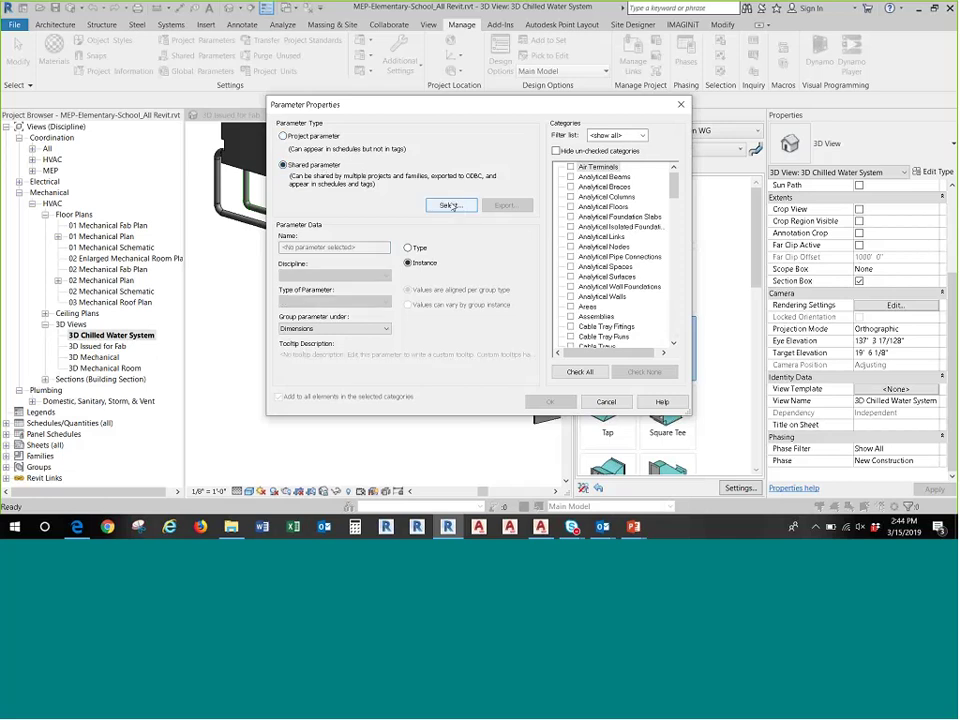
click(449, 205)
click(412, 277)
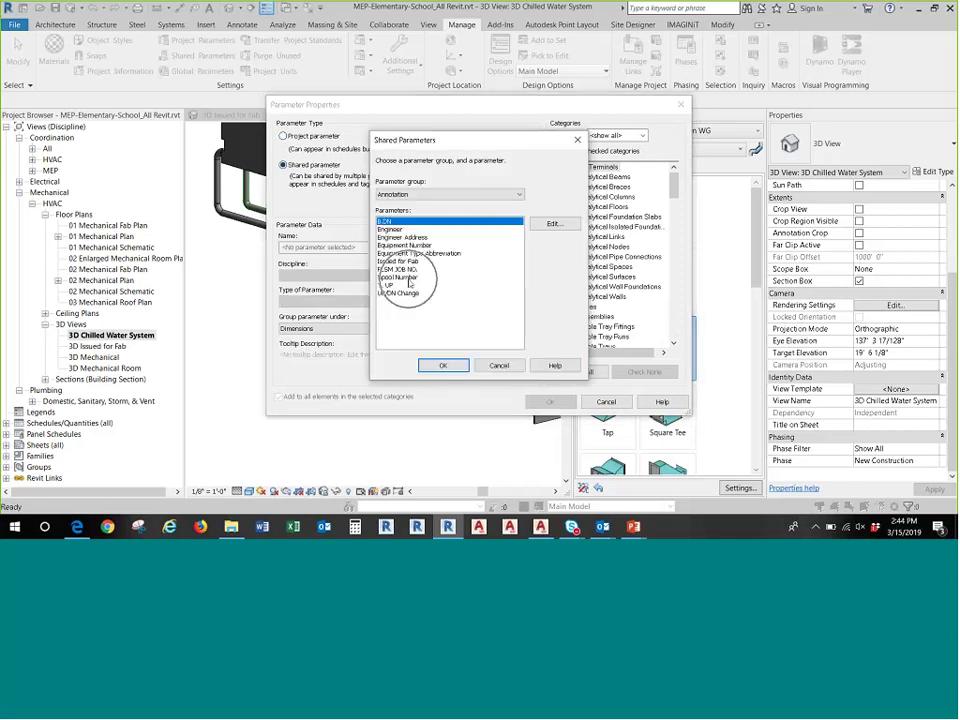
click(443, 366)
- Group the Spool Number parameter under Identity Data, assign it to the MEP Fabrication Pipework category, and add it to the project
click(334, 328)
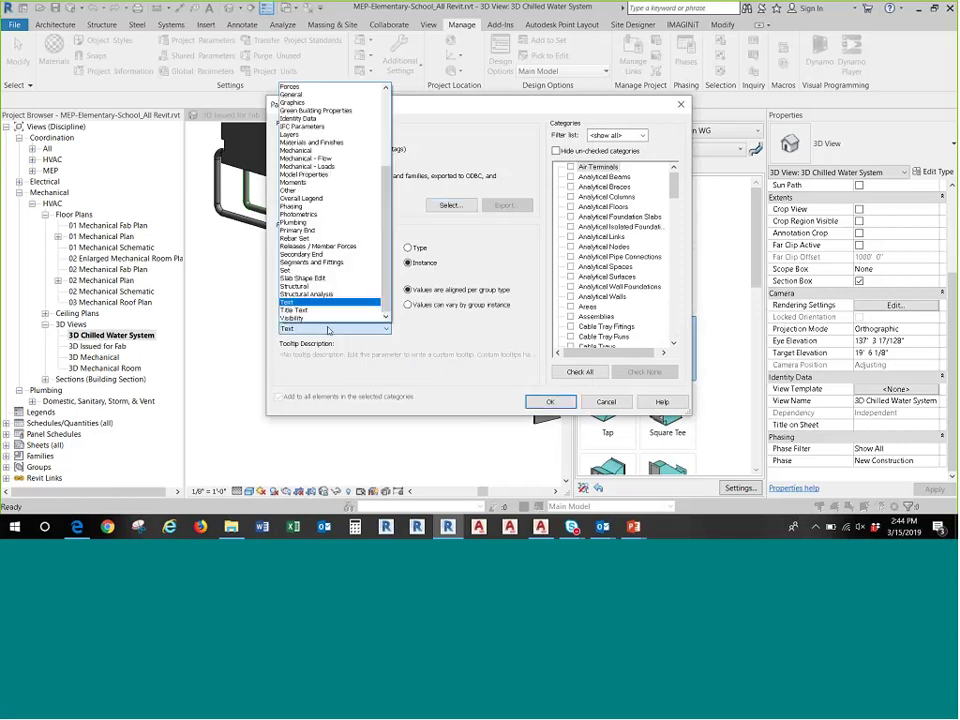
click(320, 123)
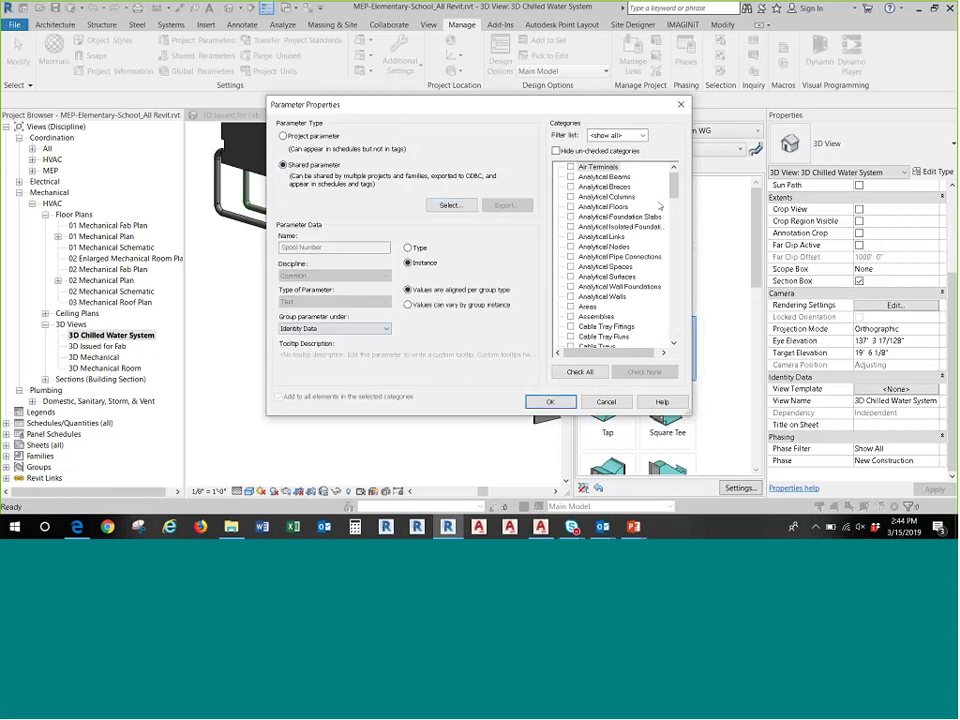
drag(673, 188, 670, 266)
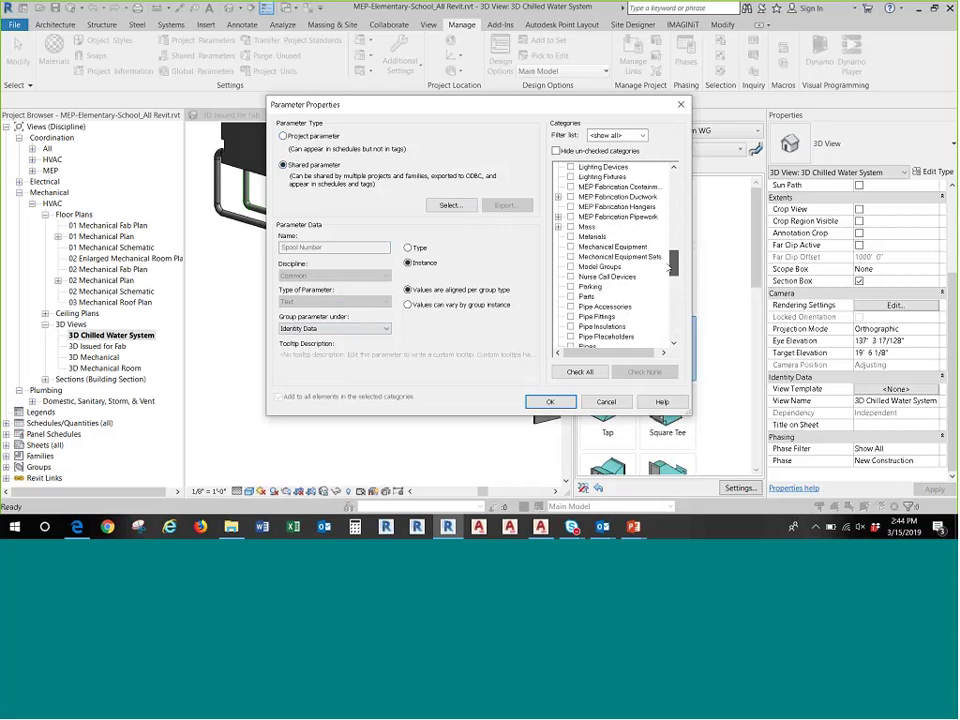
click(571, 217)
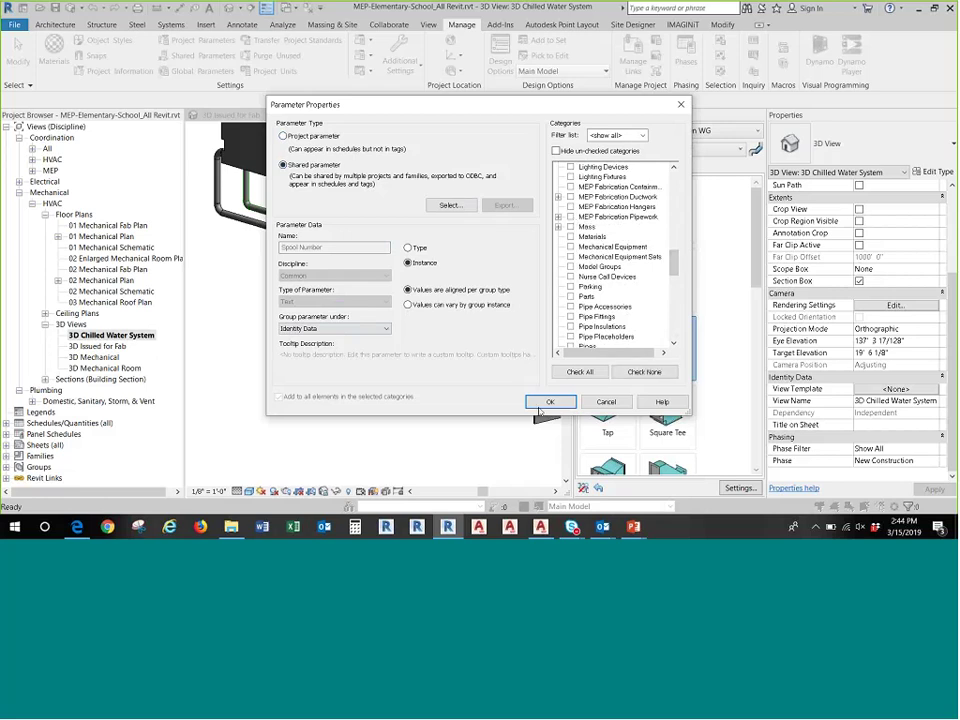
click(549, 401)
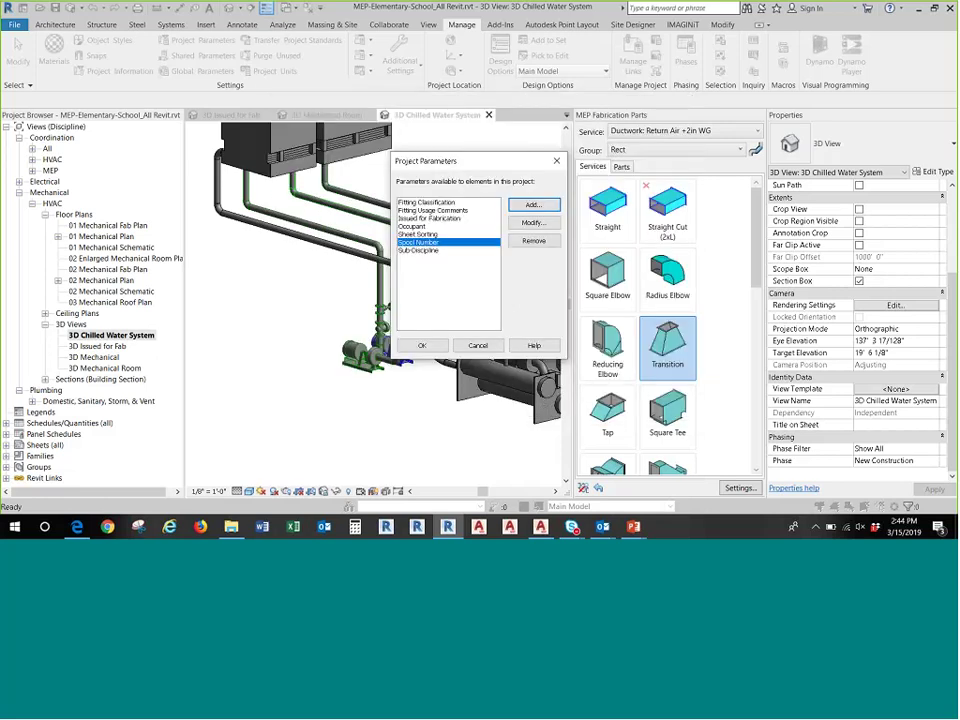
click(421, 345)
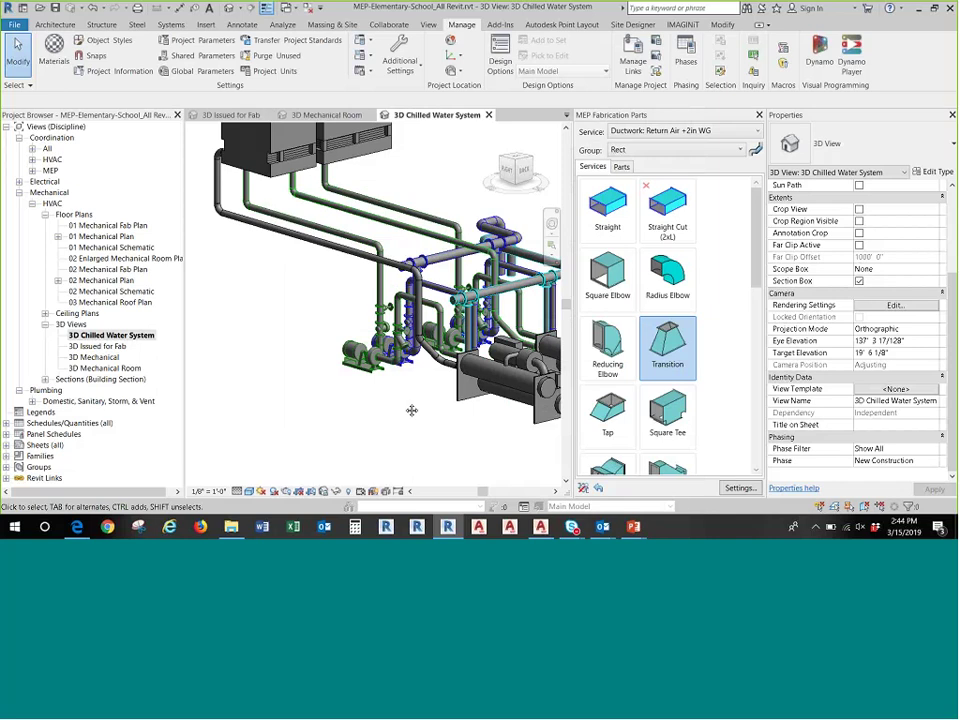
- Duplicate the 3D Chilled Water System view and rename the copy 3D Chilled Water Spool Map
middle_drag(411, 409, 395, 424)
scroll(399, 412, up, 3)
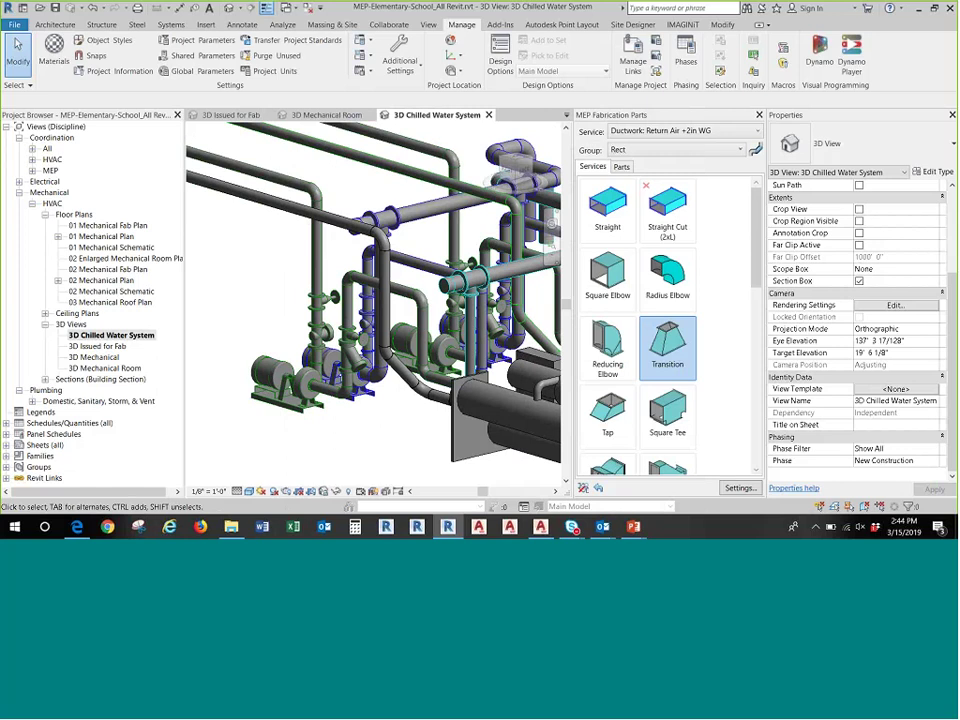
right_click(134, 336)
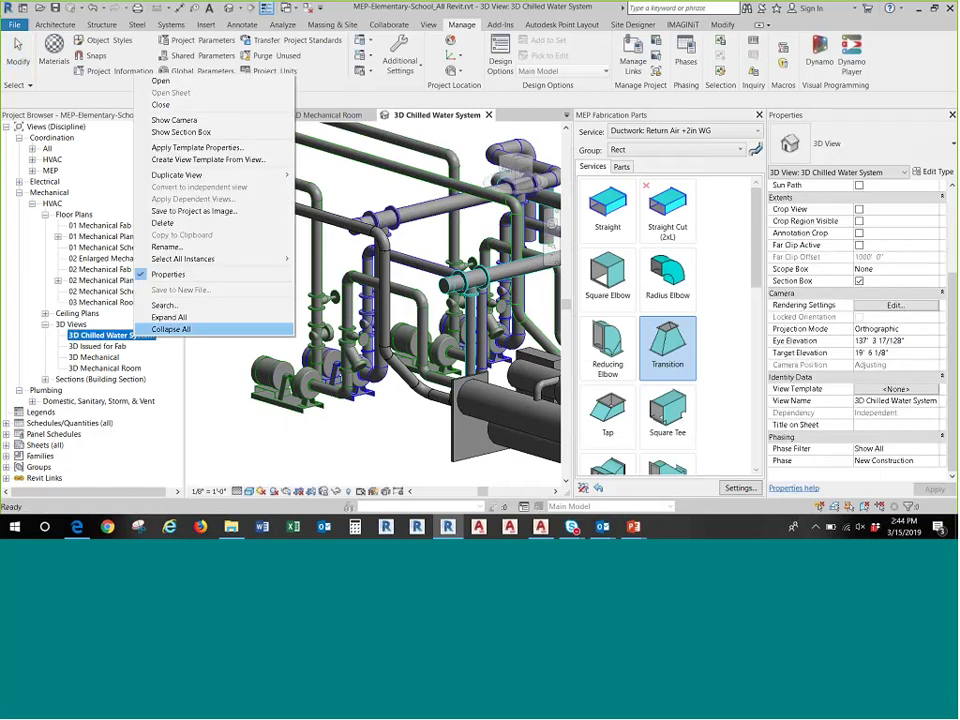
mouse_move(237, 175)
click(308, 176)
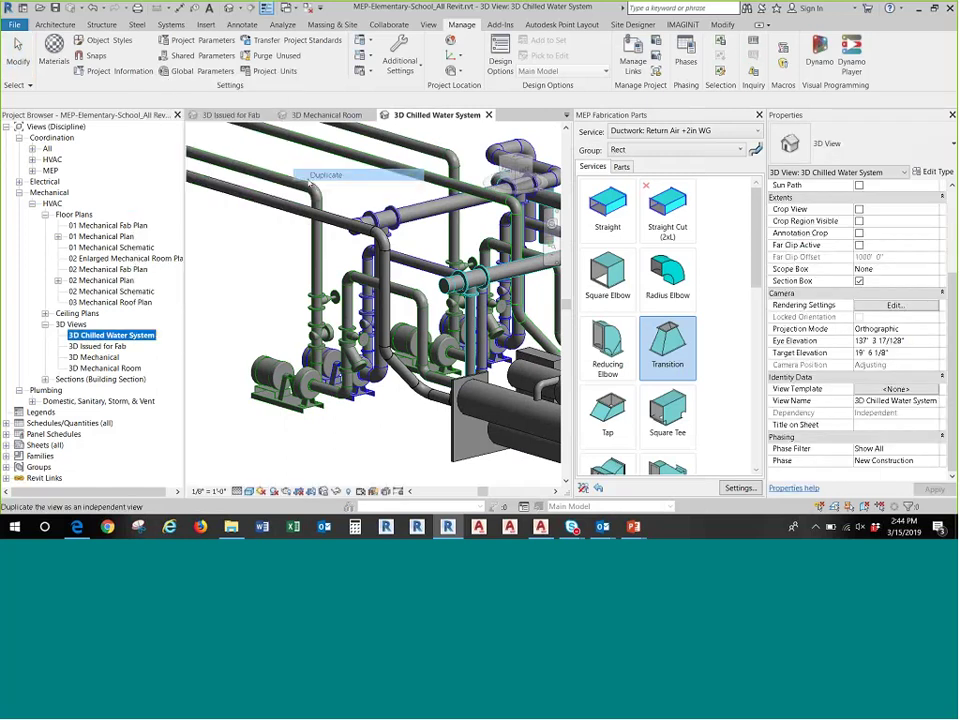
right_click(122, 346)
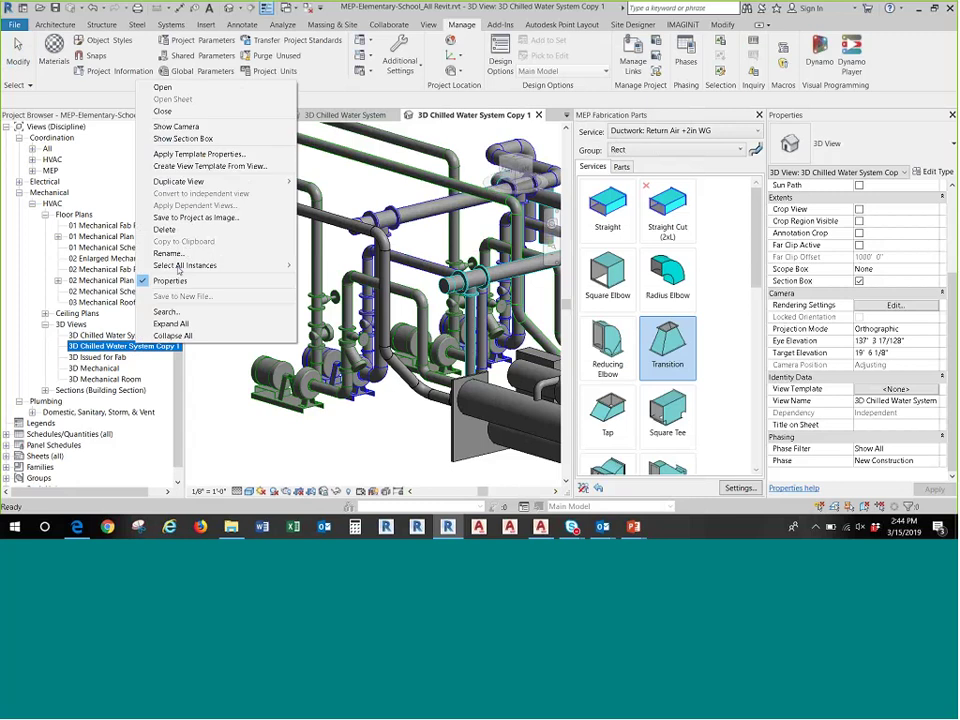
click(185, 253)
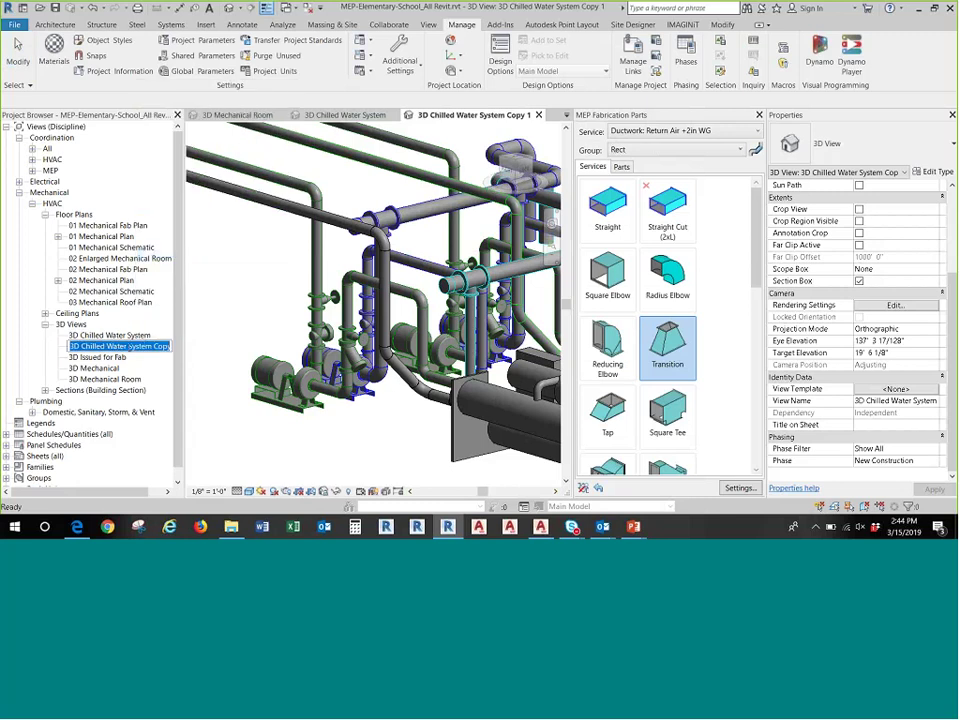
text(Spool Map)
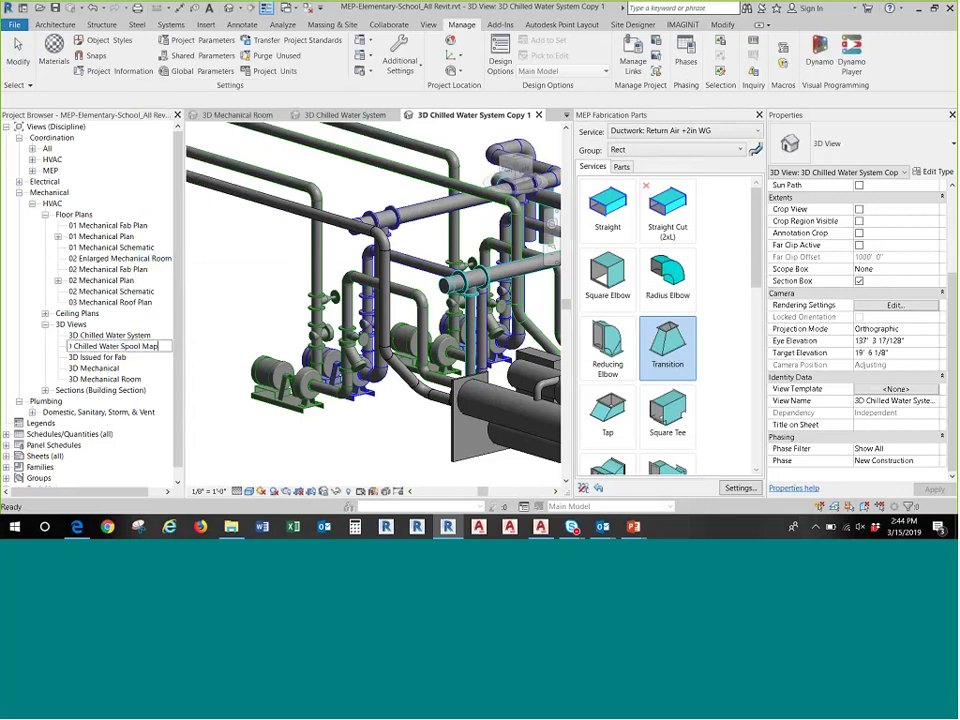
key(Return)
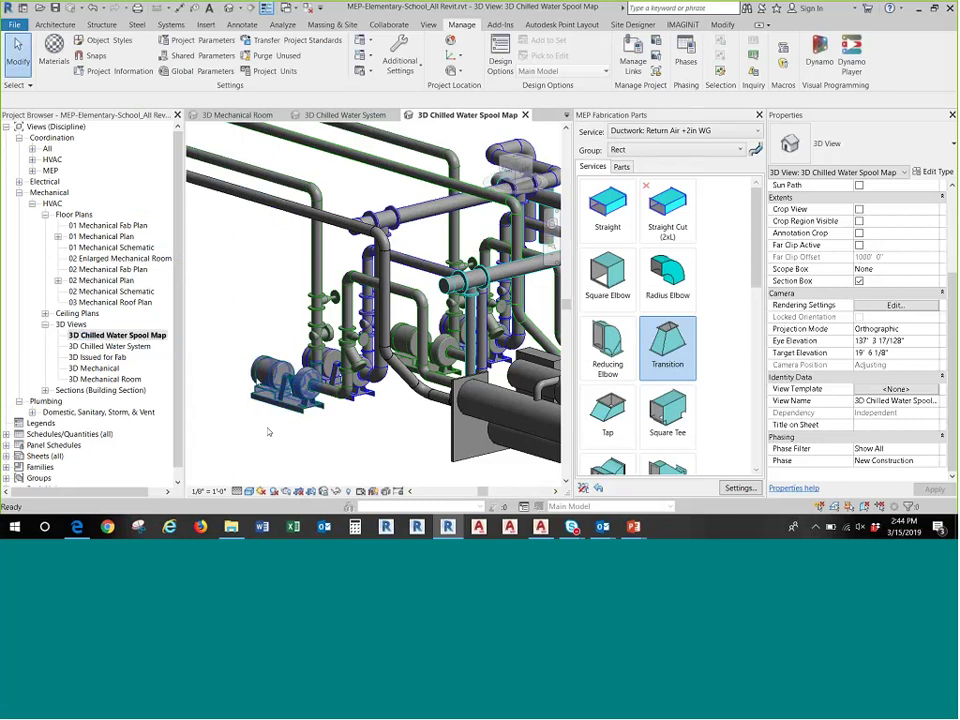
- Create a new rule-based view filter named Fab Pipe - Spool 1 from the spool map view's visibility and graphics overrides
key(v)
key(v)
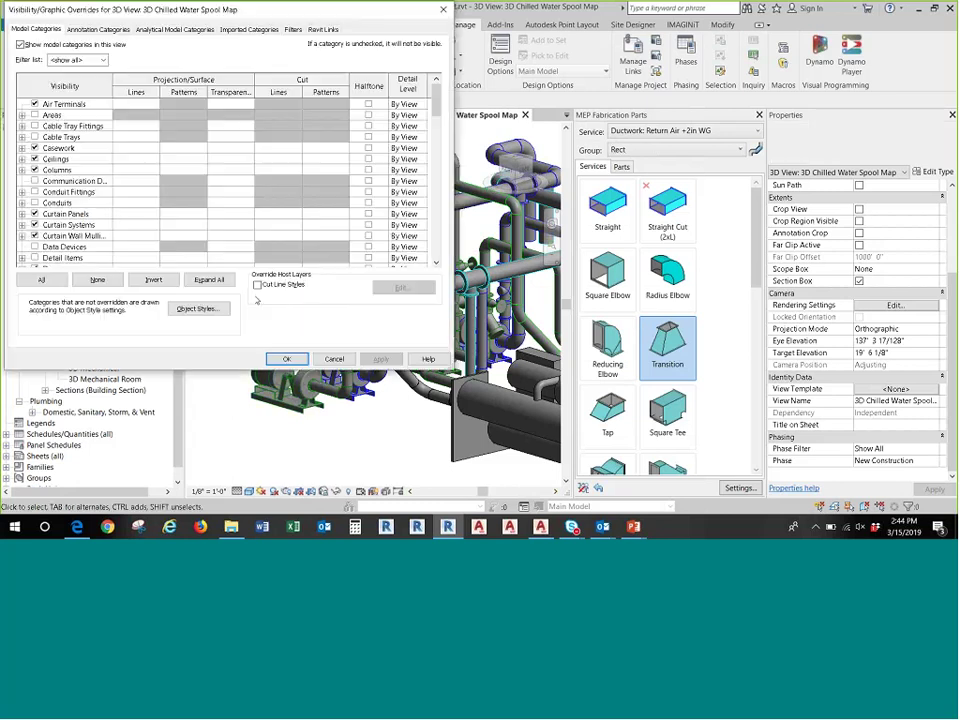
click(293, 29)
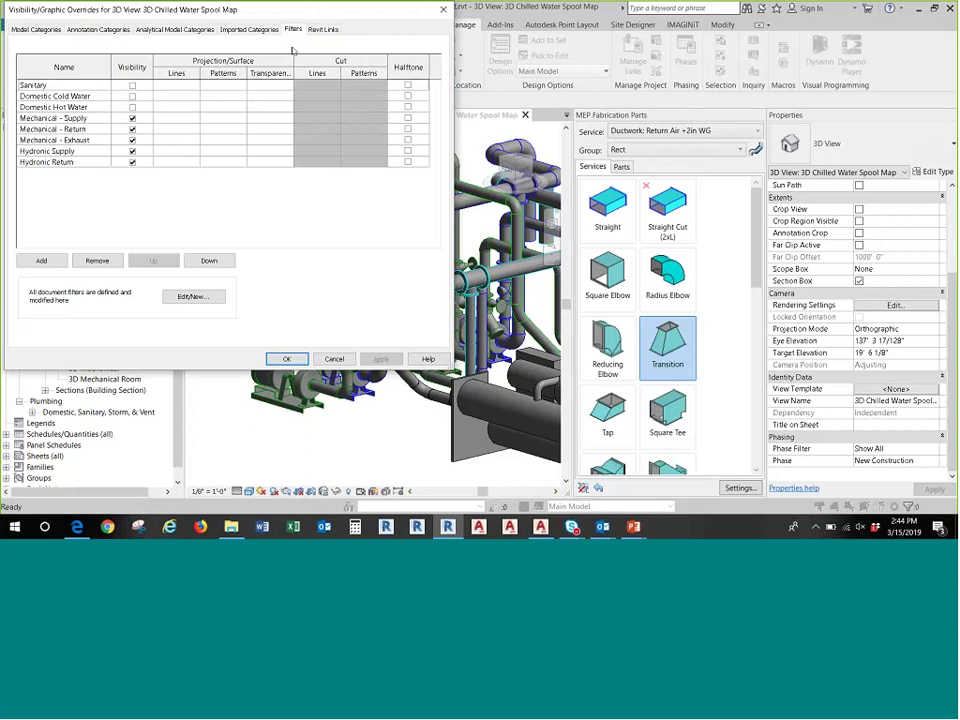
click(185, 297)
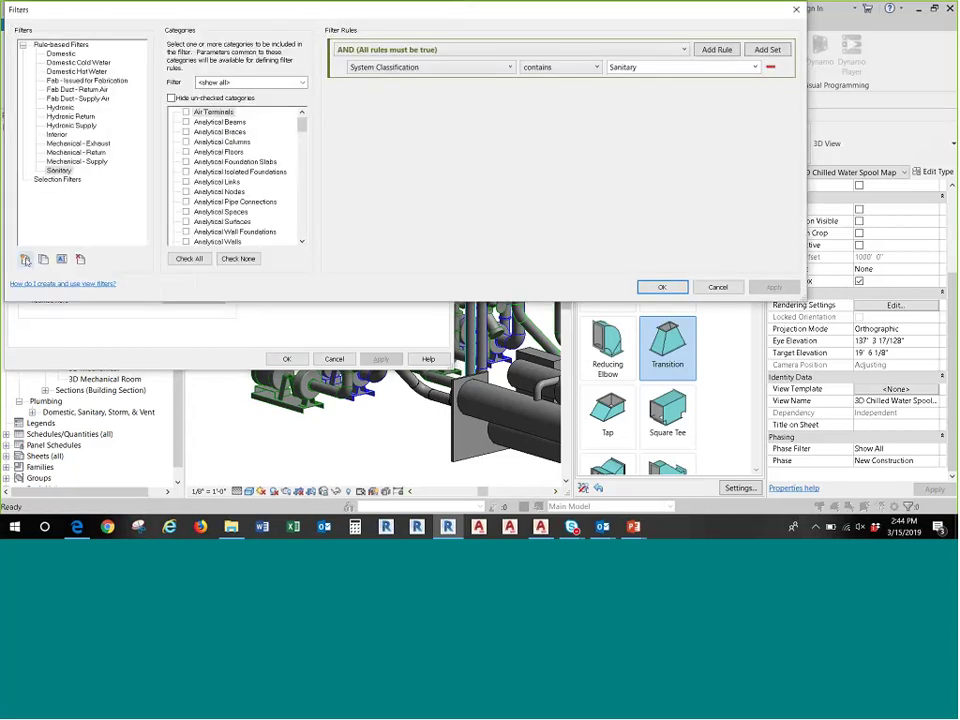
click(25, 259)
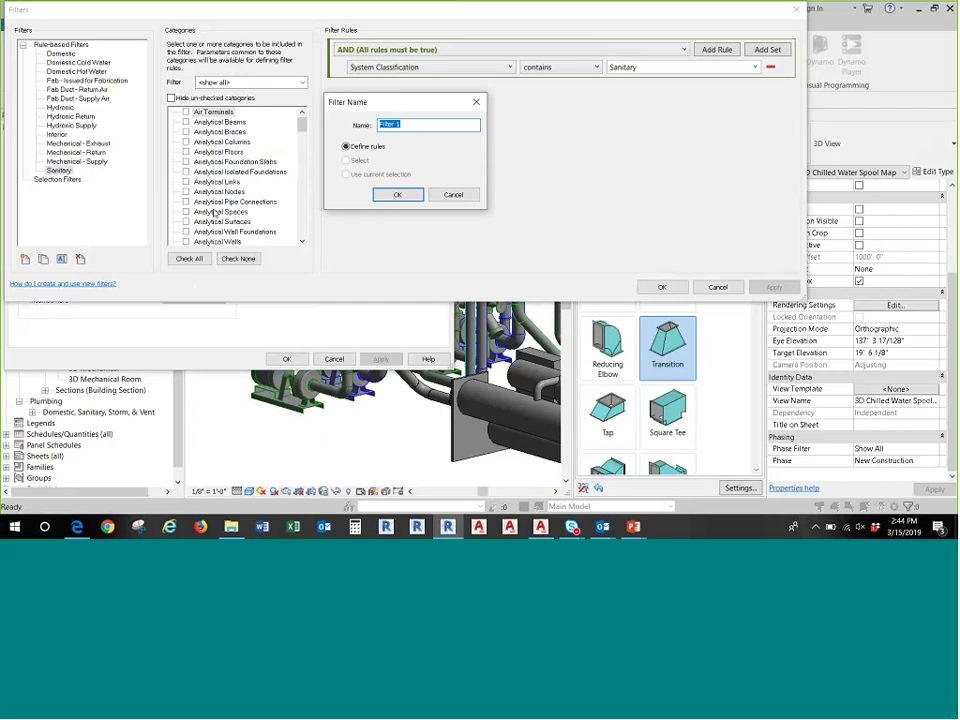
text(Fab Pipe - Spool)
click(396, 194)
- Limit the Fab Pipe - Spool 1 filter to MEP Fabrication Pipework with the rule Spool Number ends with 1
scroll(304, 123, down, 15)
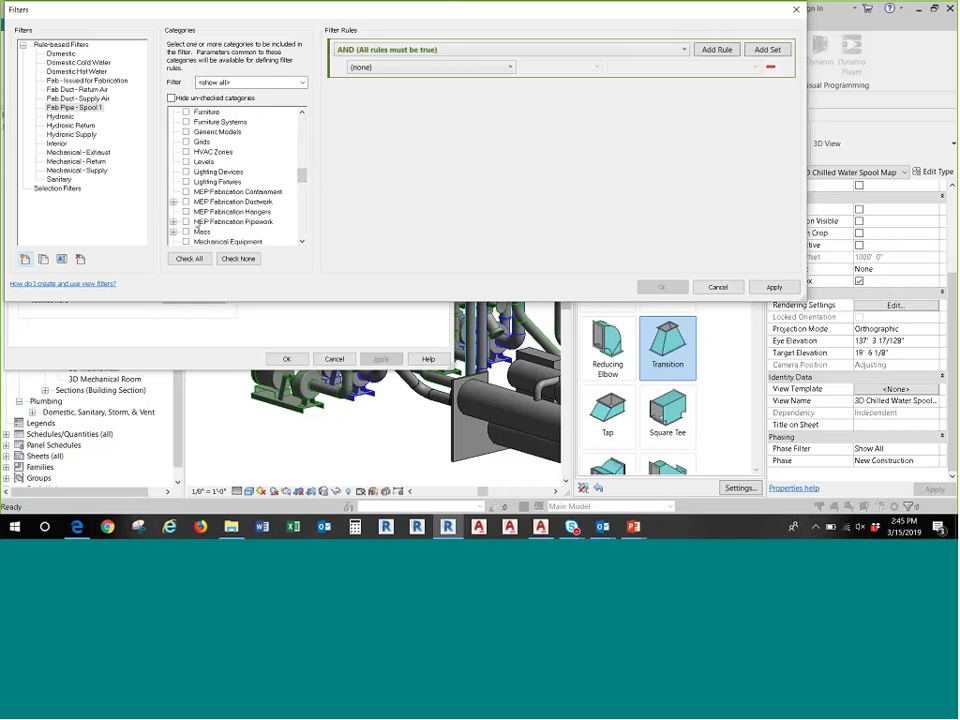
click(186, 221)
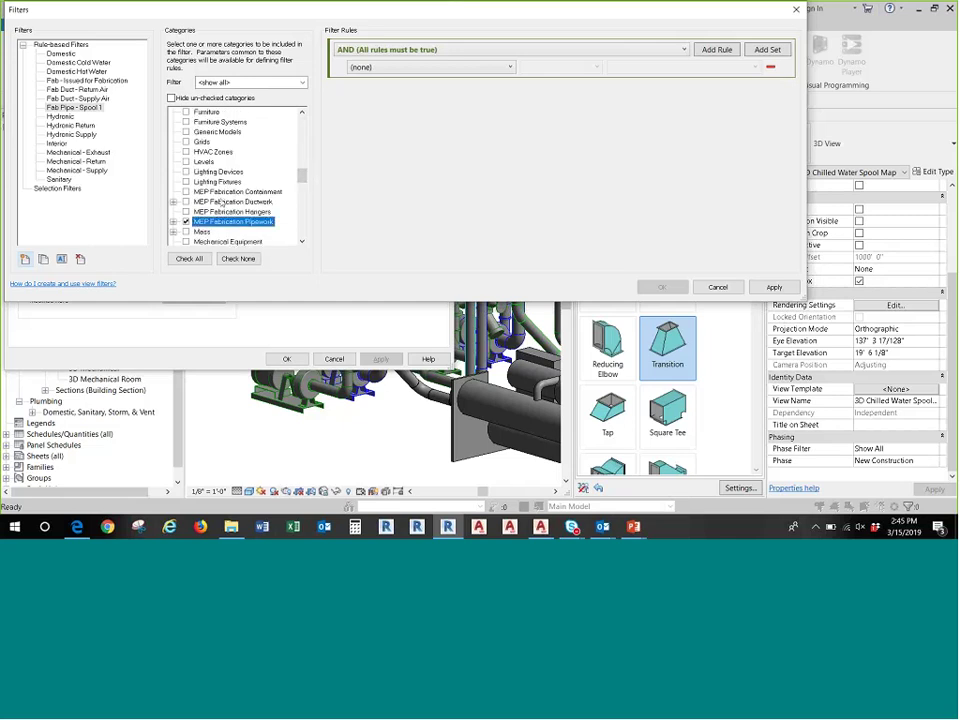
click(477, 68)
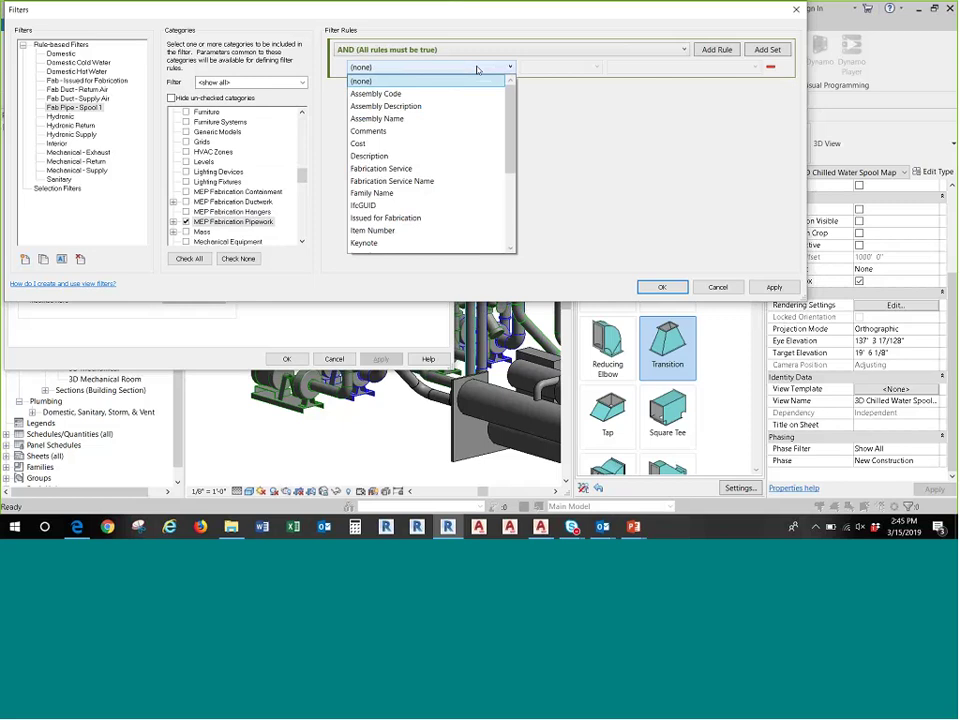
scroll(462, 107, down, 1)
scroll(460, 115, down, 3)
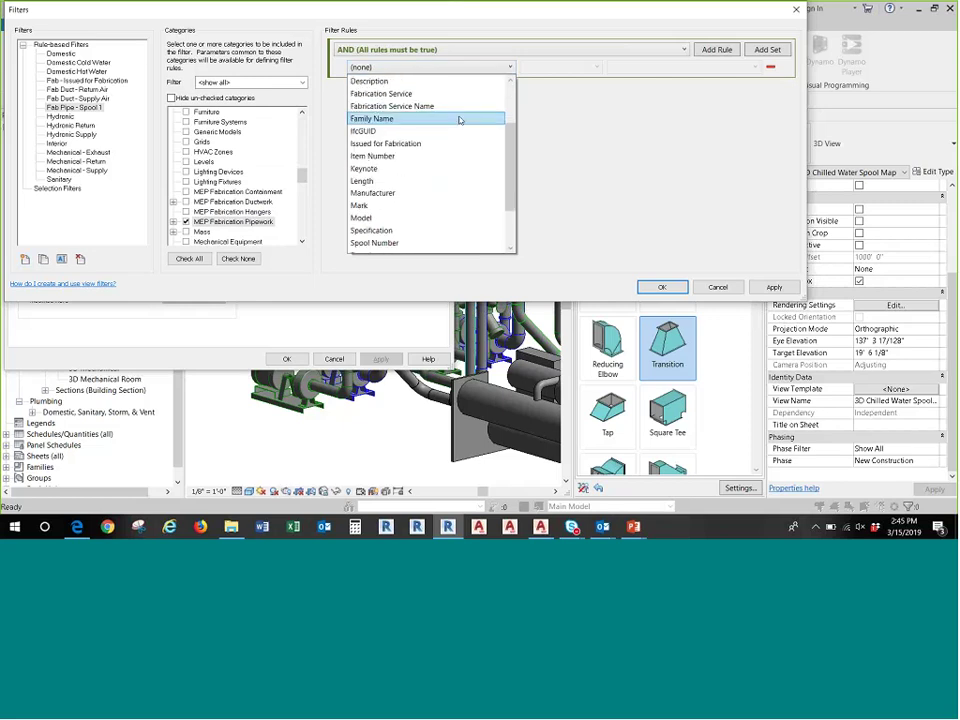
click(391, 206)
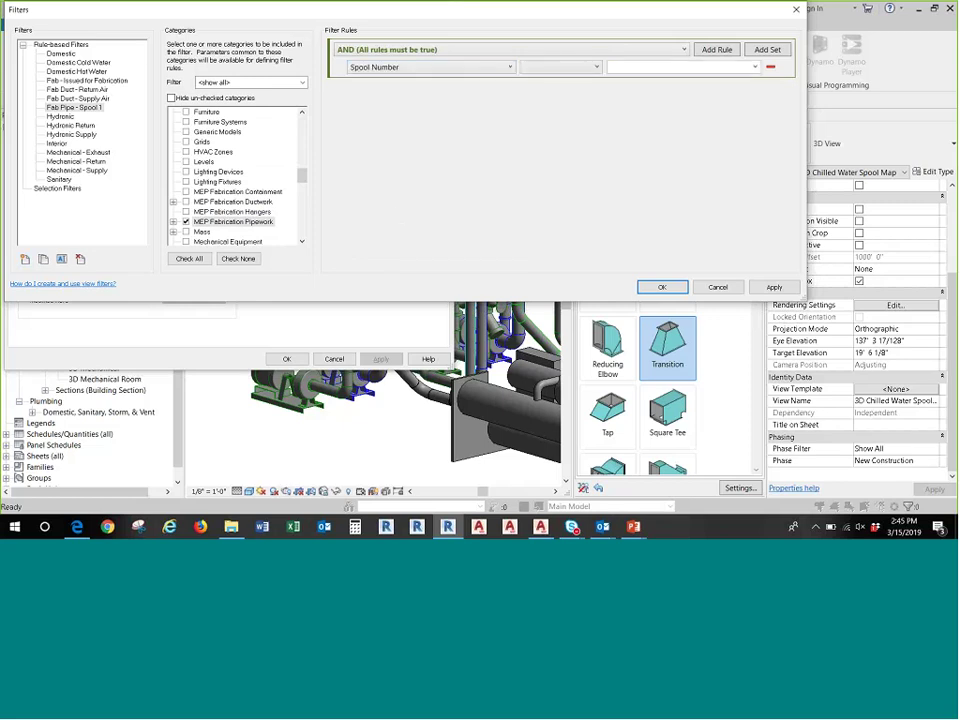
click(594, 67)
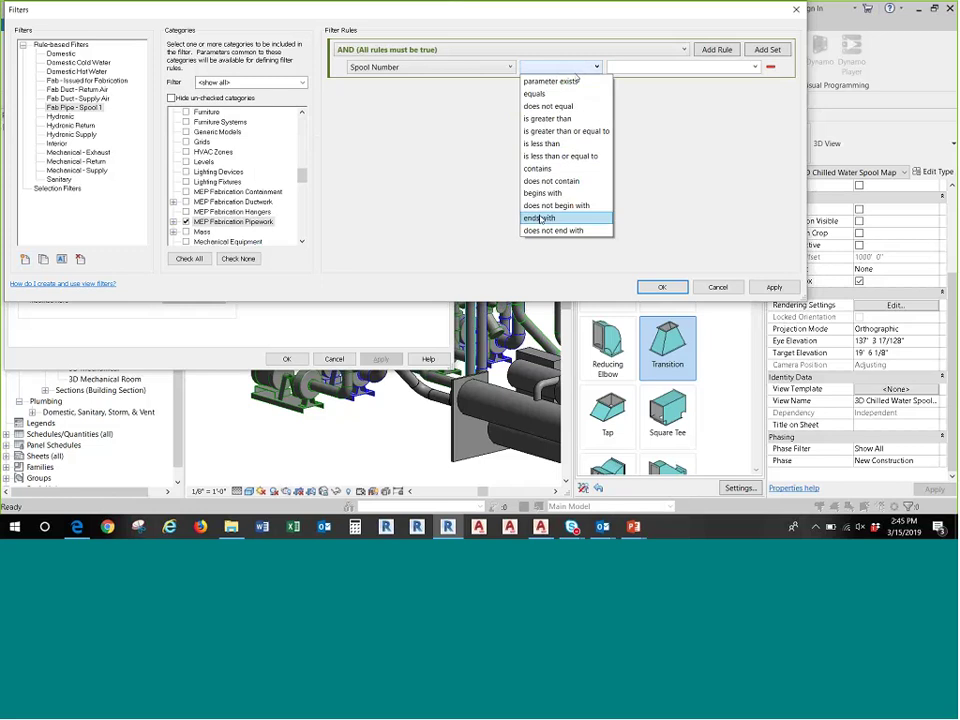
click(540, 218)
click(626, 68)
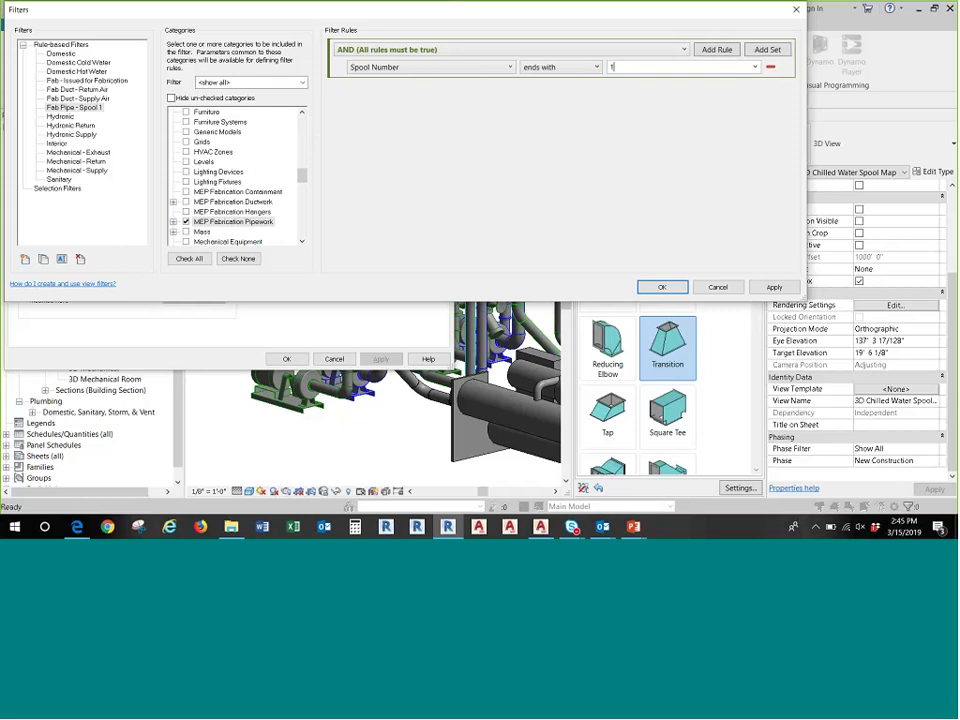
click(90, 108)
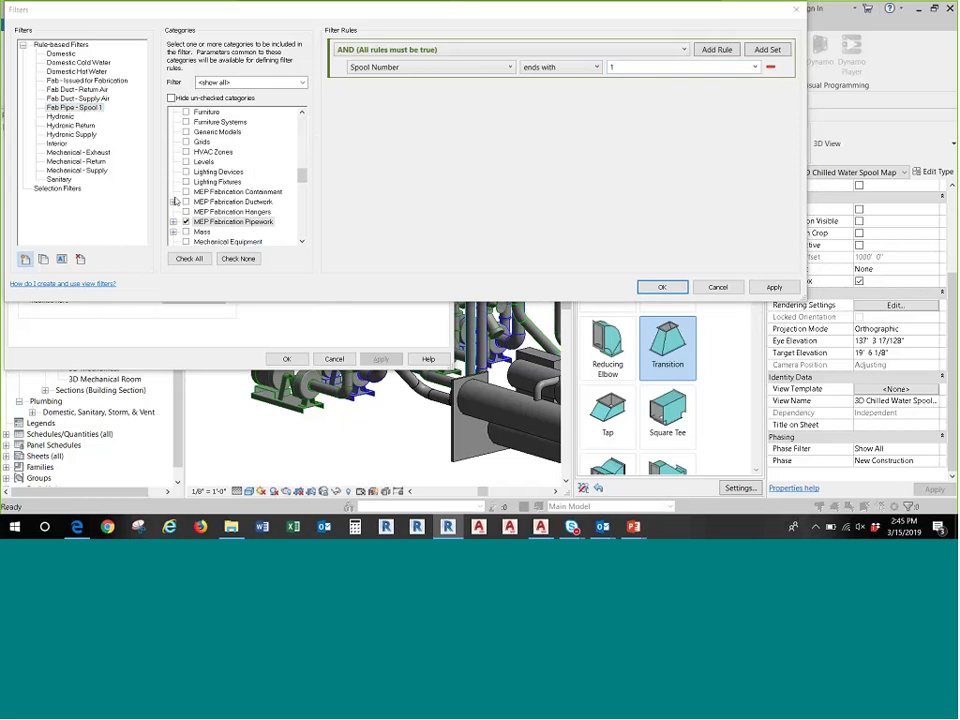
- Create another rule-based filter named Fab Pipe - Spool 2
click(25, 259)
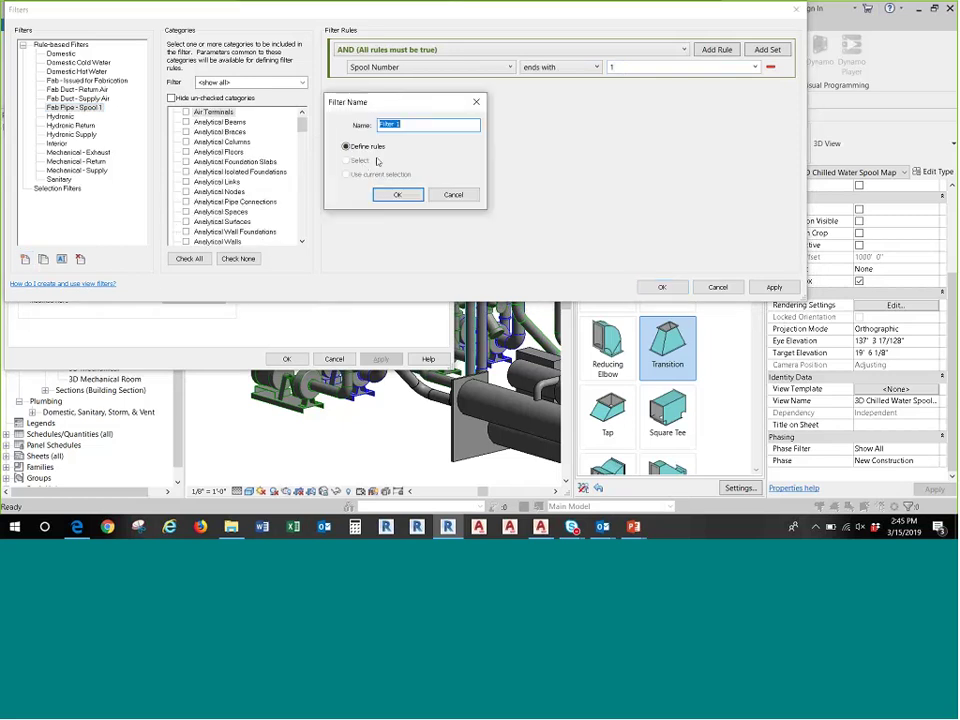
text(Fab Pipe - SPool)
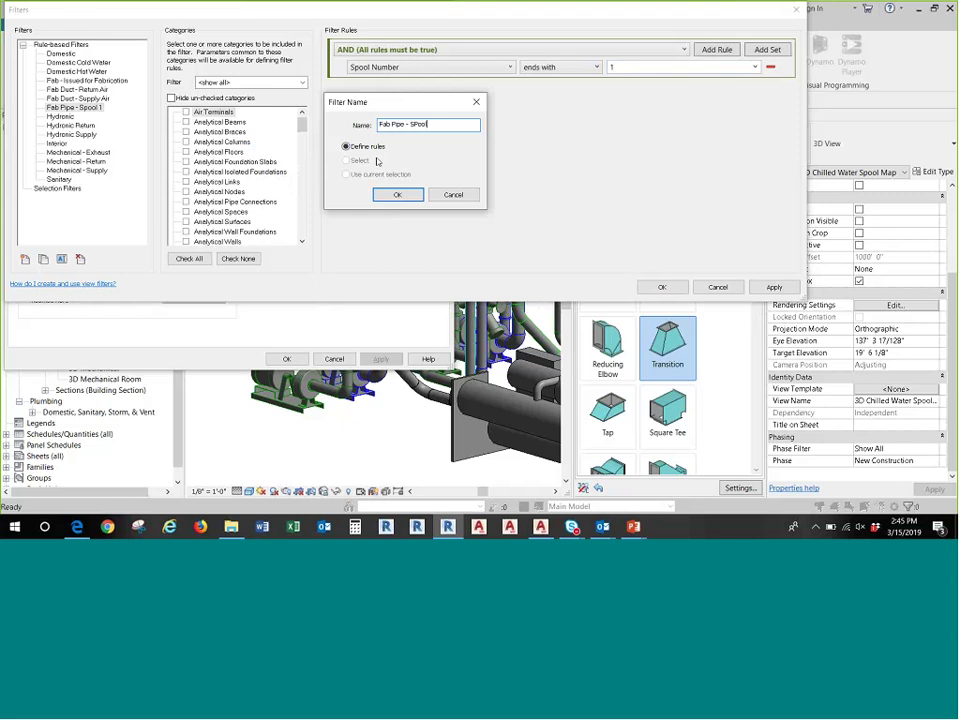
text(ol 2)
click(390, 195)
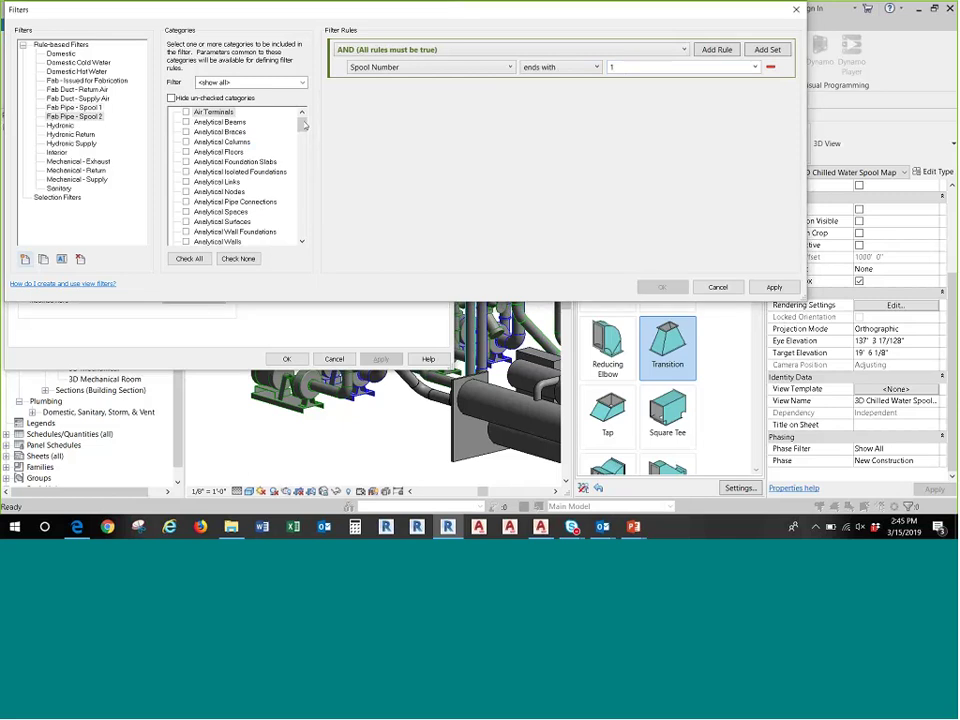
- Limit the Fab Pipe - Spool 2 filter to MEP Fabrication Pipework with the rule Spool Number ends with 2, and accept the filter definitions
scroll(292, 180, down, 10)
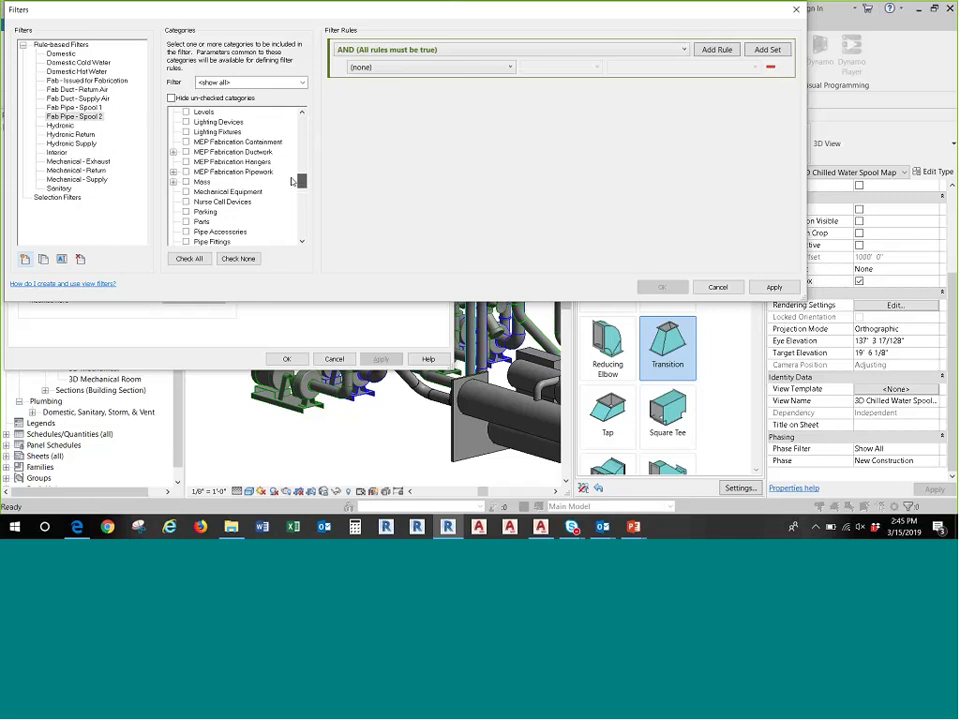
click(172, 172)
click(430, 67)
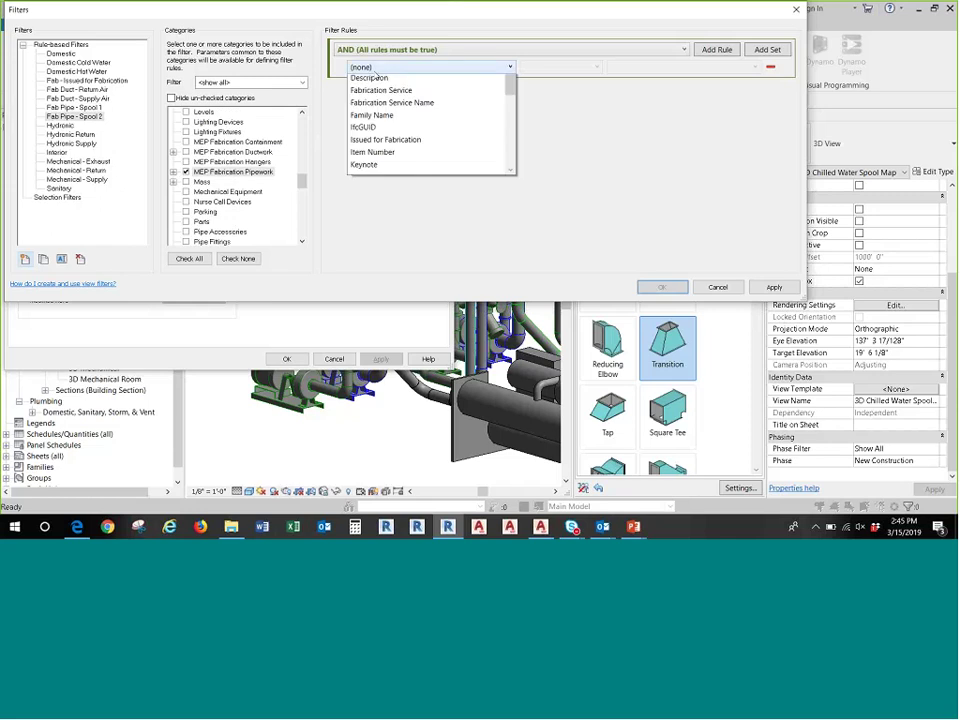
scroll(389, 170, down, 3)
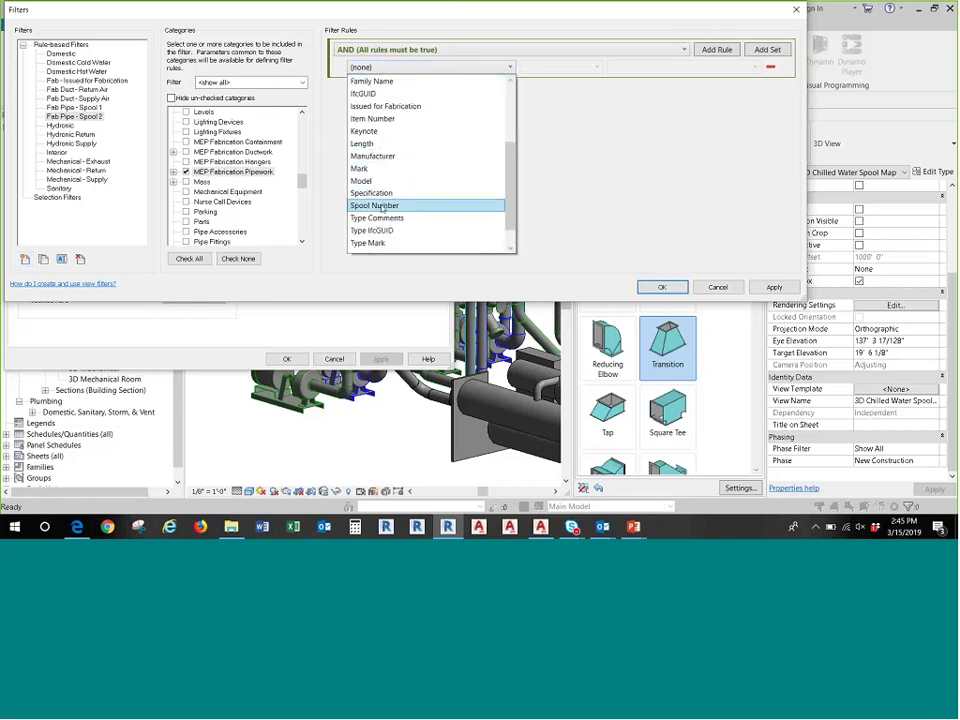
click(380, 205)
click(563, 70)
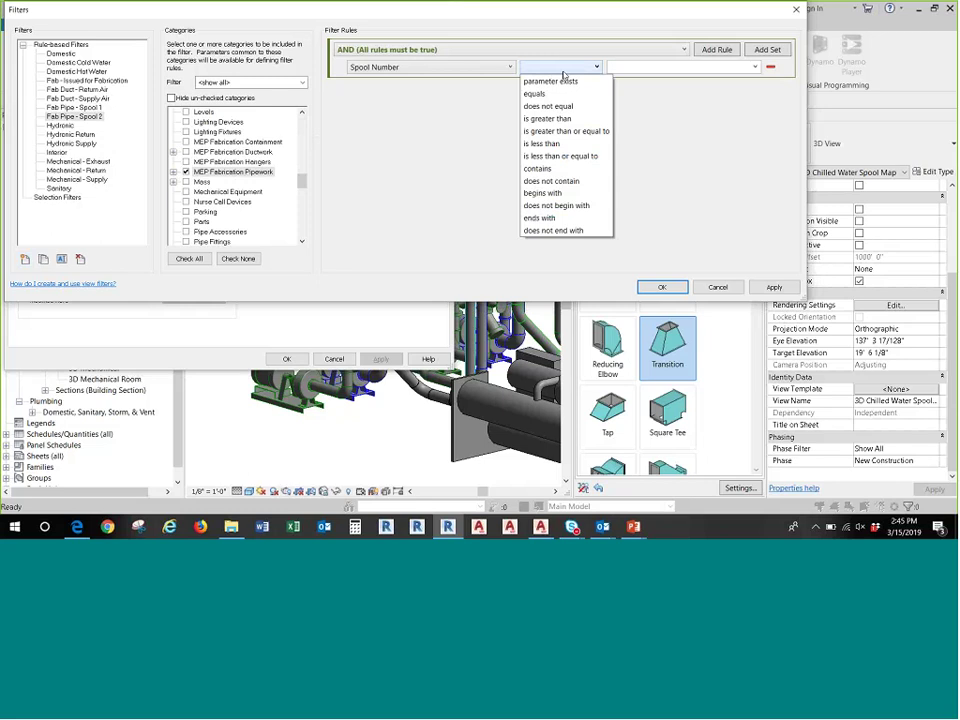
click(539, 218)
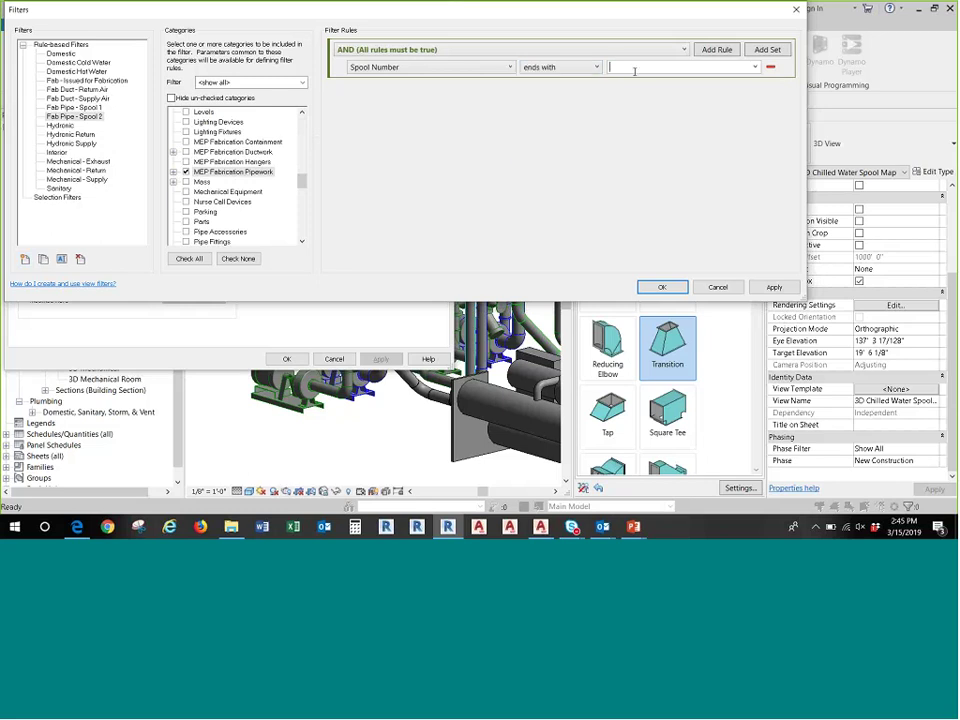
text(2)
click(661, 287)
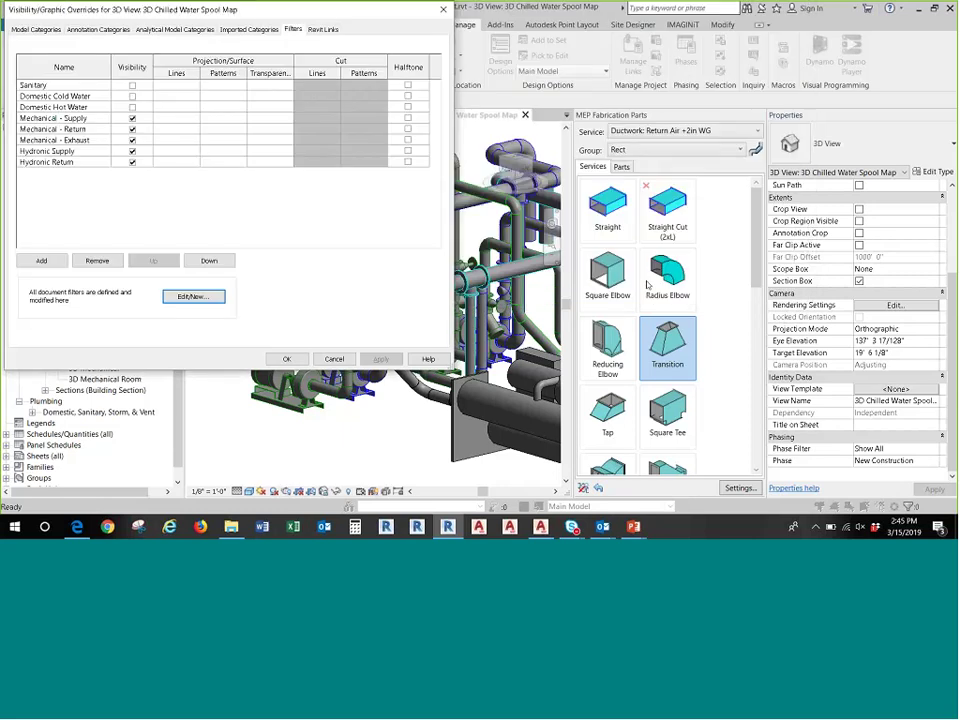
- Add the Fab Pipe - Spool 1 and Fab Pipe - Spool 2 filters to the spool map view's overrides
click(40, 261)
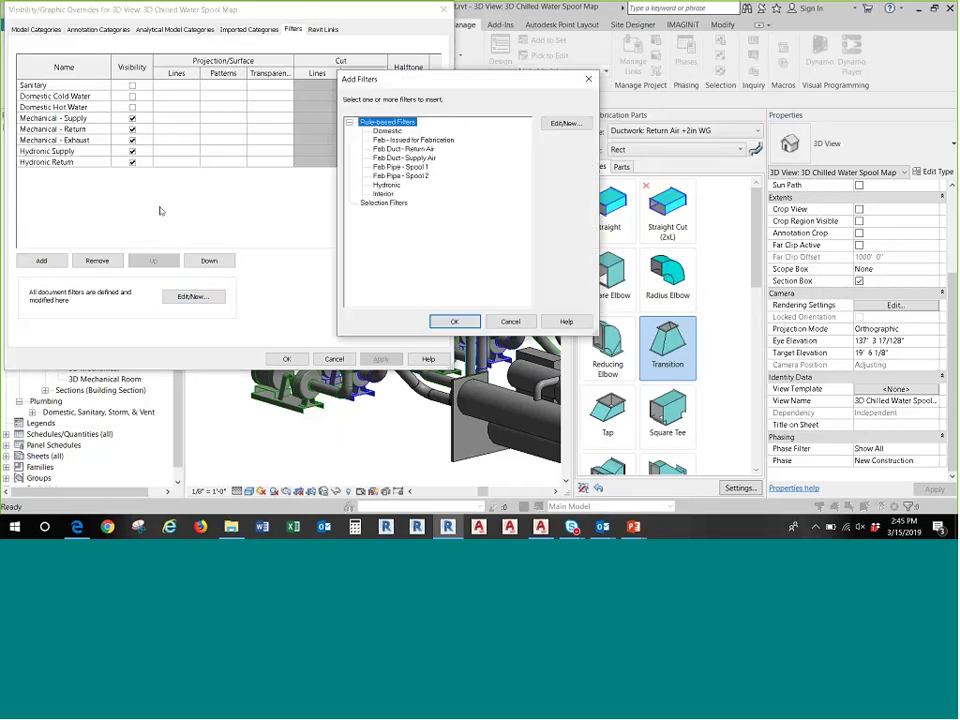
click(400, 167)
ctrl+click(394, 176)
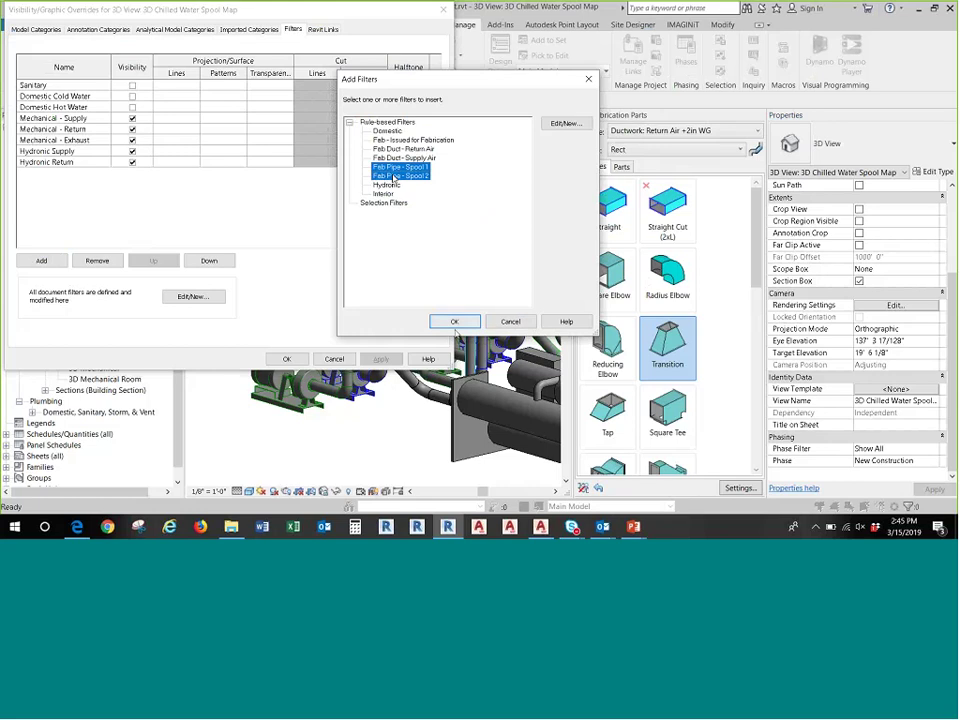
key(Return)
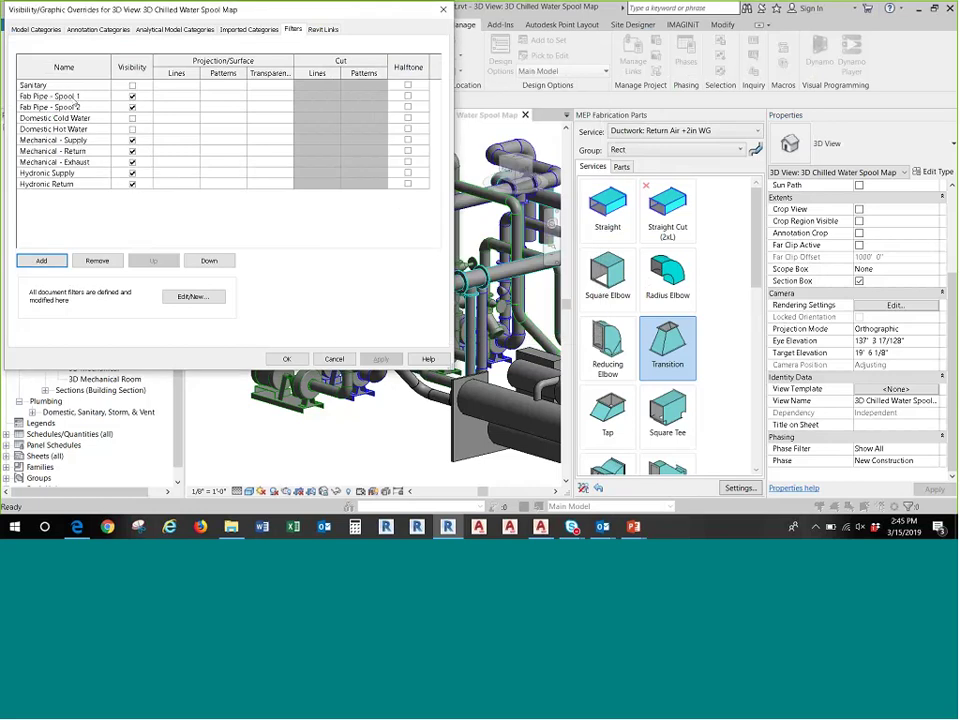
- Override the projection line color of the Fab Pipe - Spool 1 filter with Red
click(172, 96)
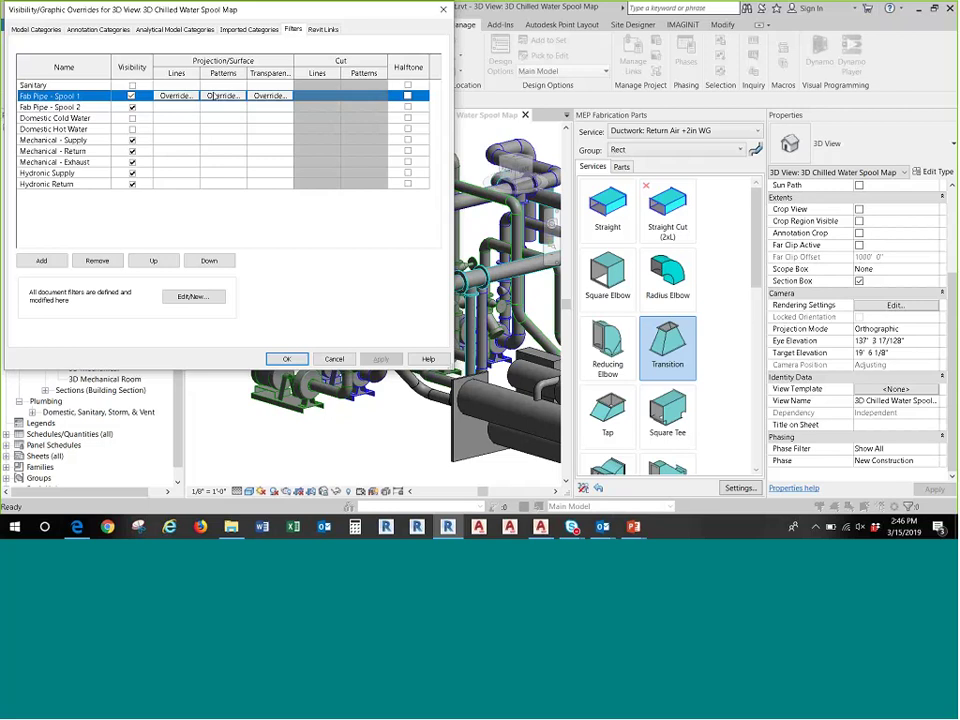
click(182, 96)
click(225, 186)
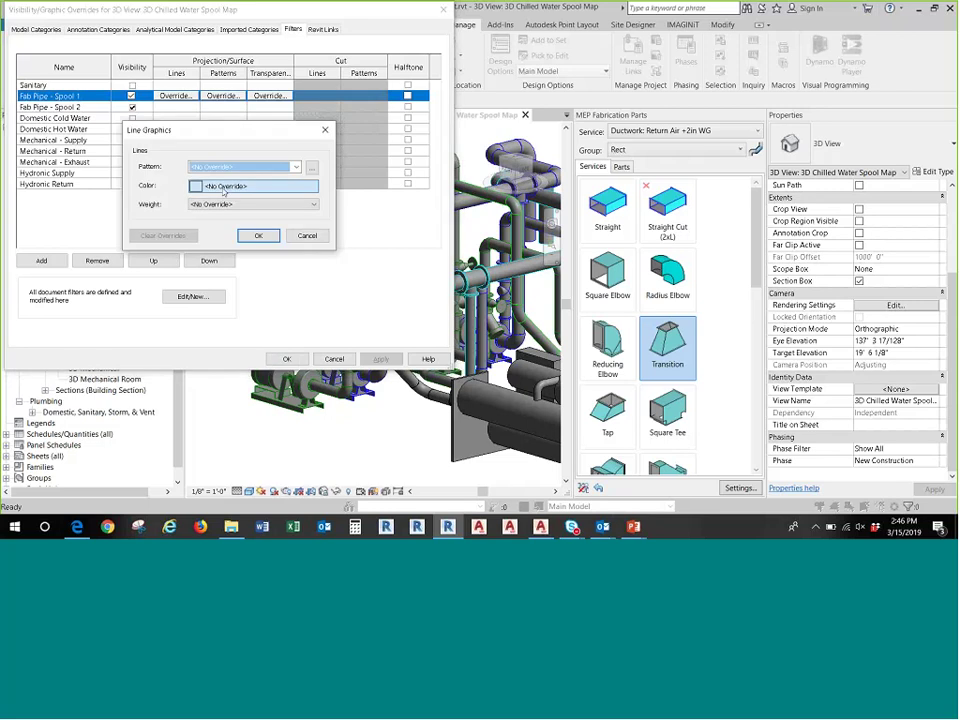
click(122, 201)
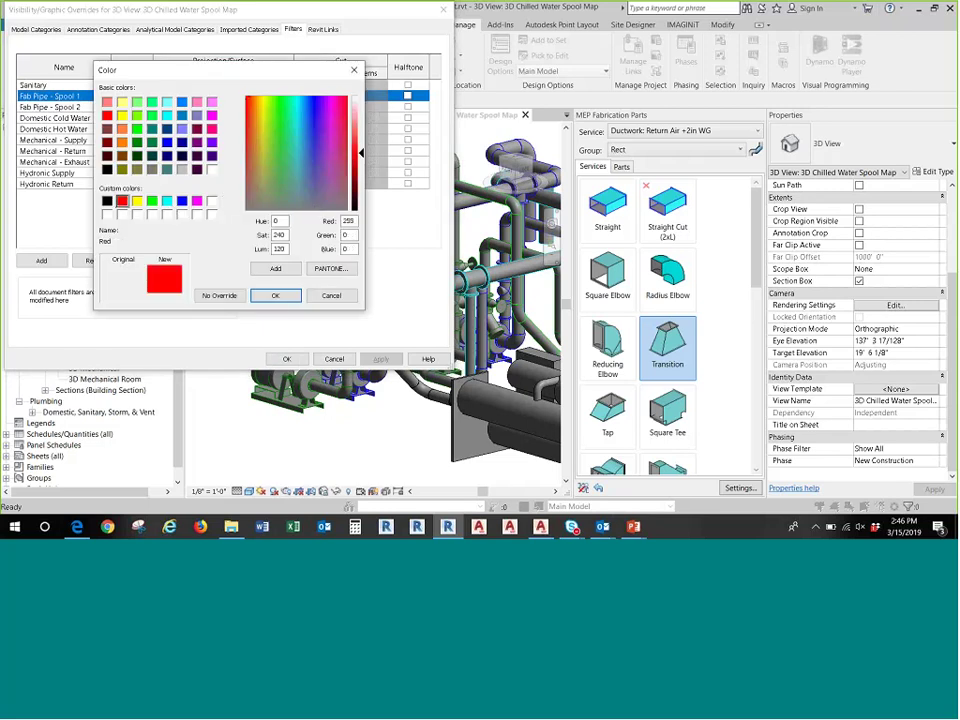
click(275, 295)
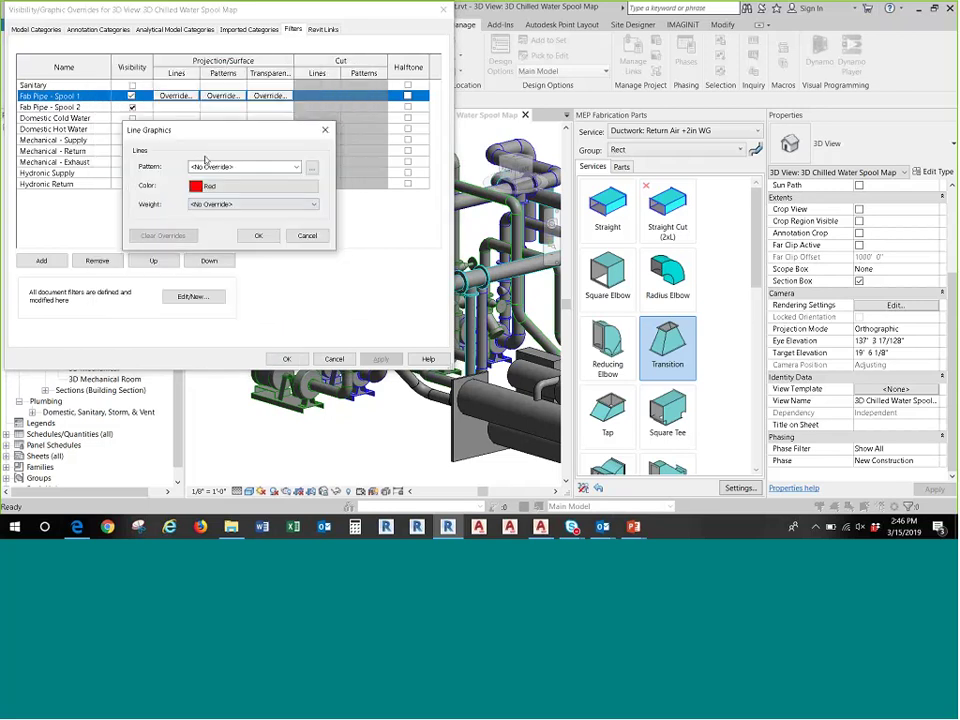
click(258, 235)
- Override the foreground surface pattern color of the Fab Pipe - Spool 1 filter with Red
click(222, 96)
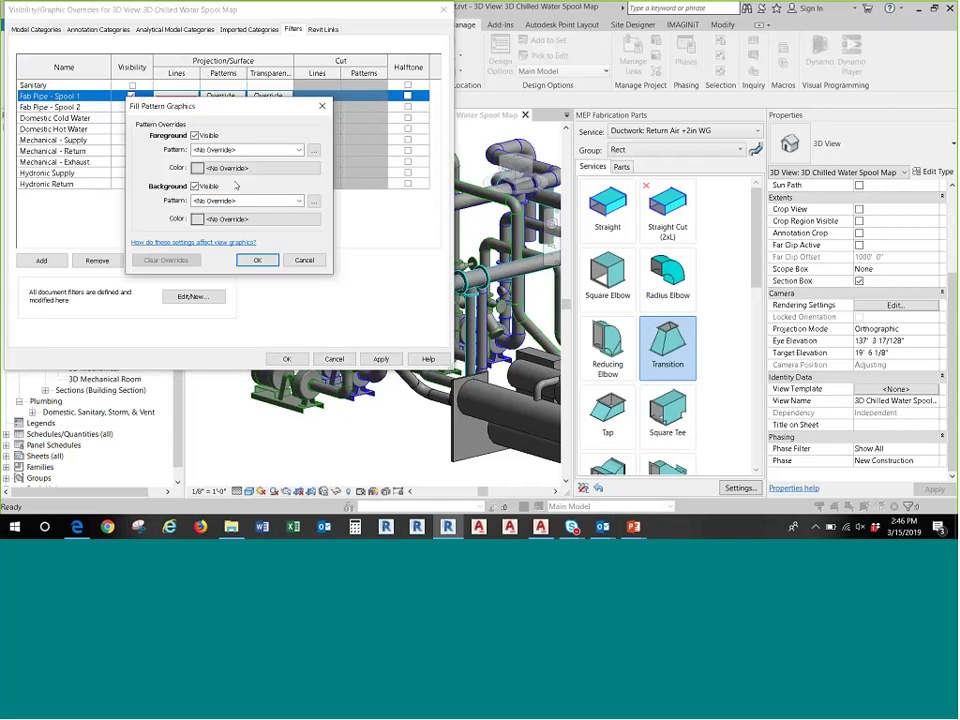
click(226, 167)
click(122, 201)
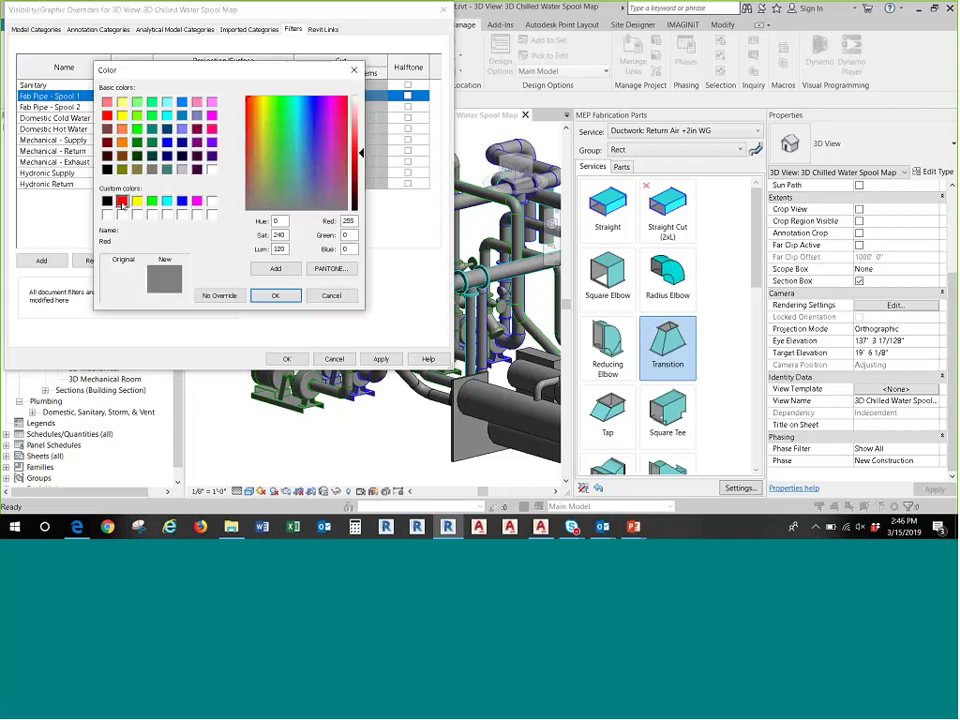
click(275, 295)
click(258, 260)
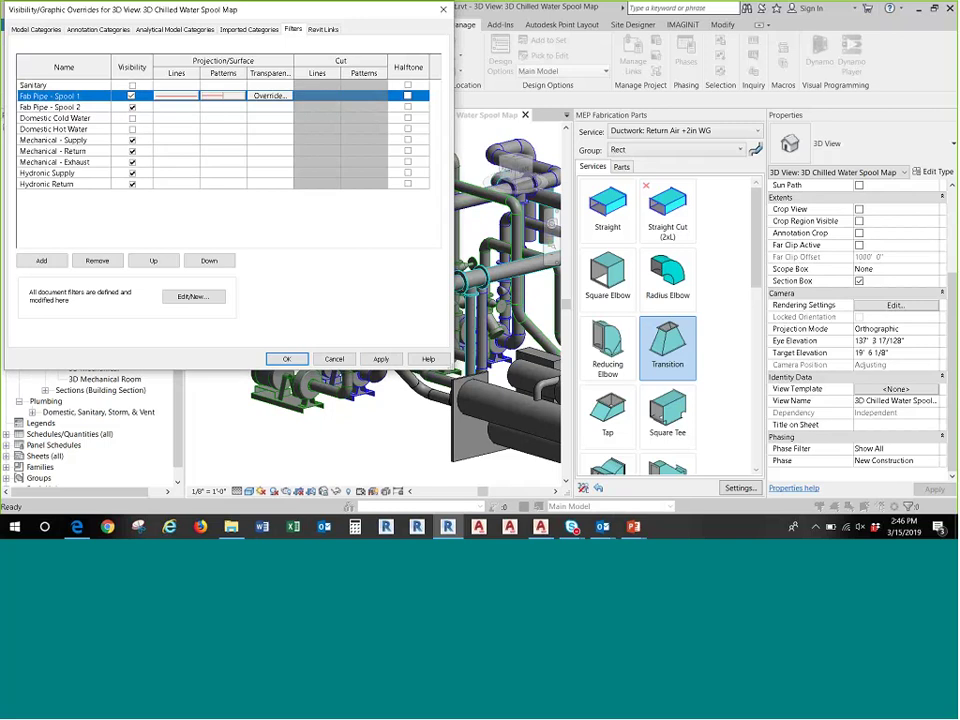
- Override the projection line color of the Fab Pipe - Spool 2 filter with Yellow
click(176, 107)
click(176, 107)
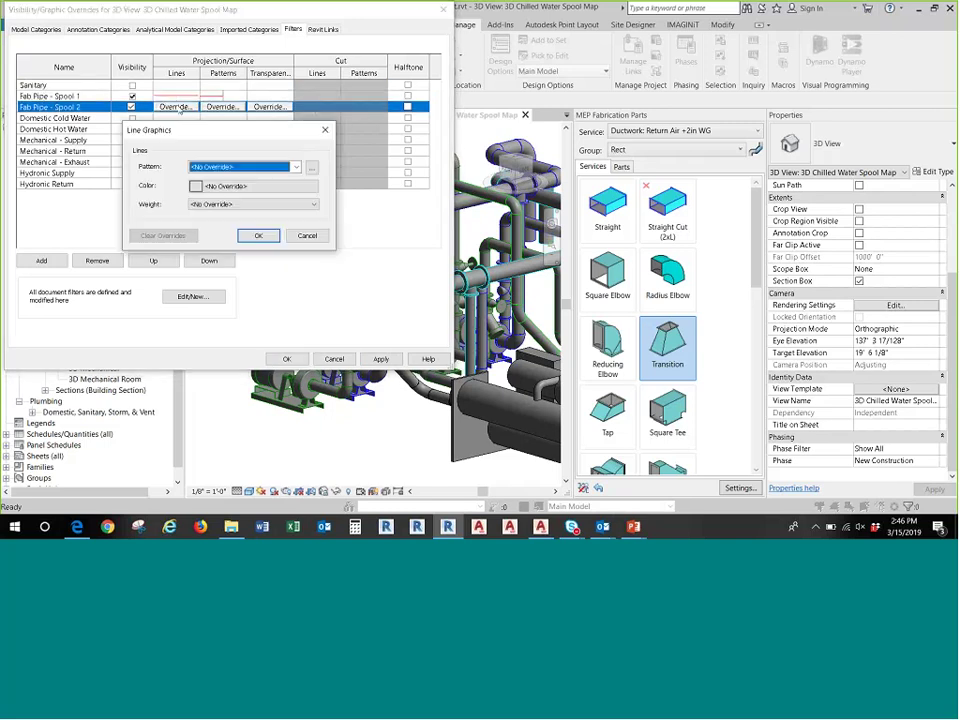
click(226, 186)
click(137, 201)
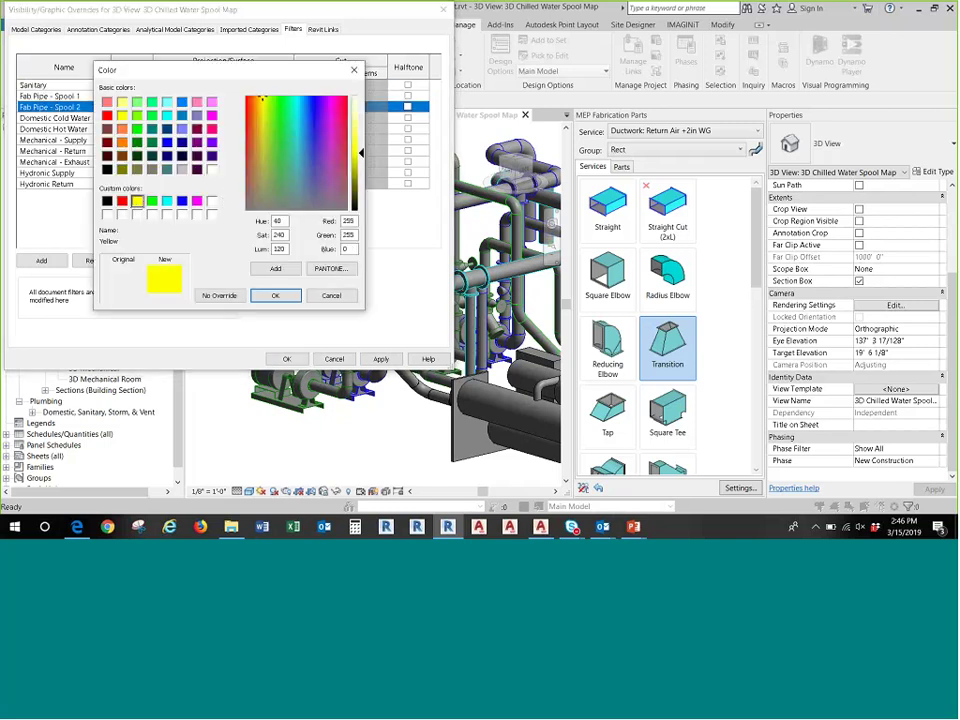
click(275, 295)
click(254, 237)
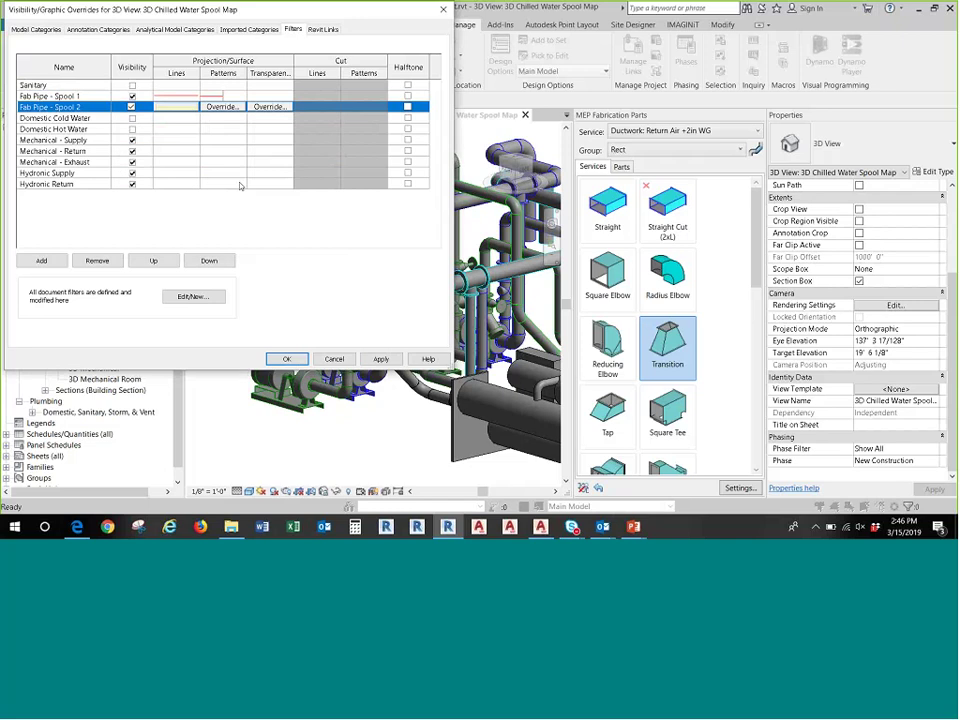
- Override the foreground surface pattern color of the Fab Pipe - Spool 2 filter with Yellow and accept the view's graphic overrides
click(214, 109)
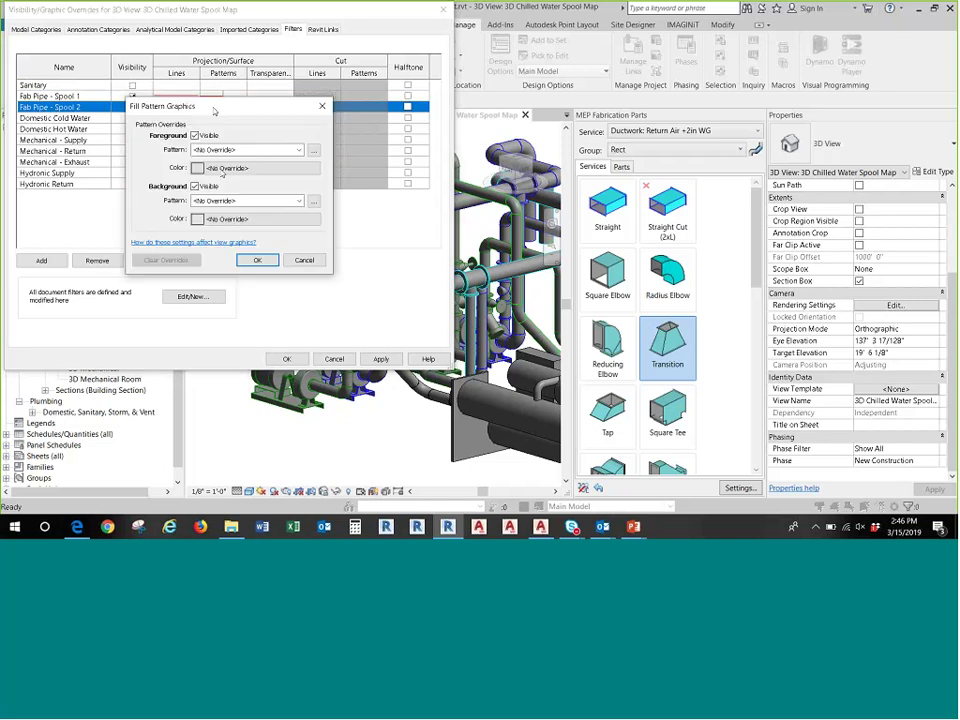
click(222, 170)
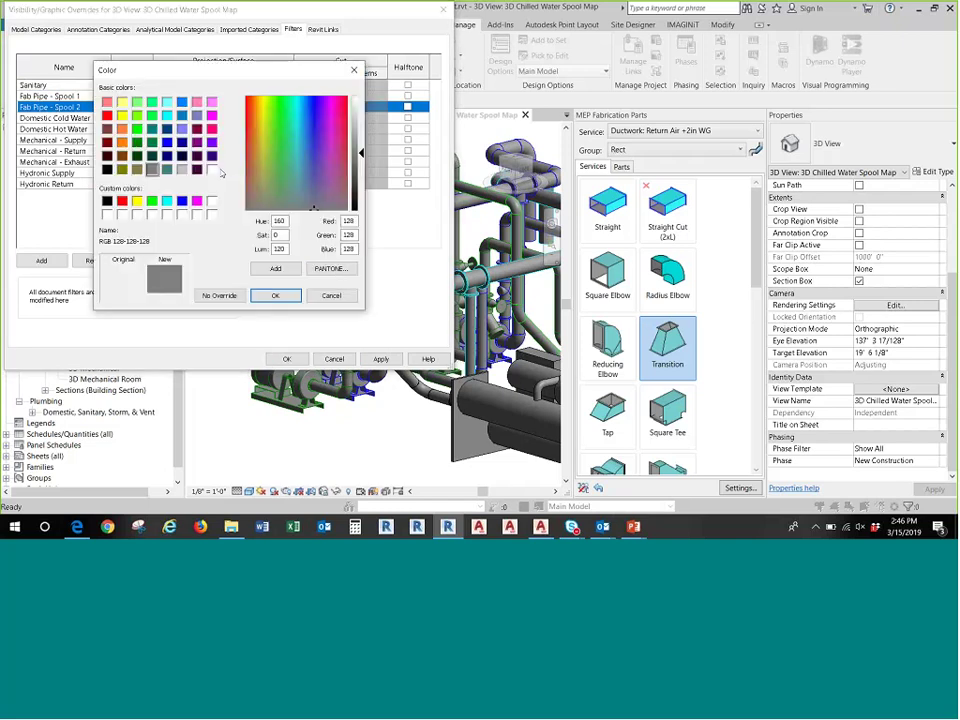
click(137, 201)
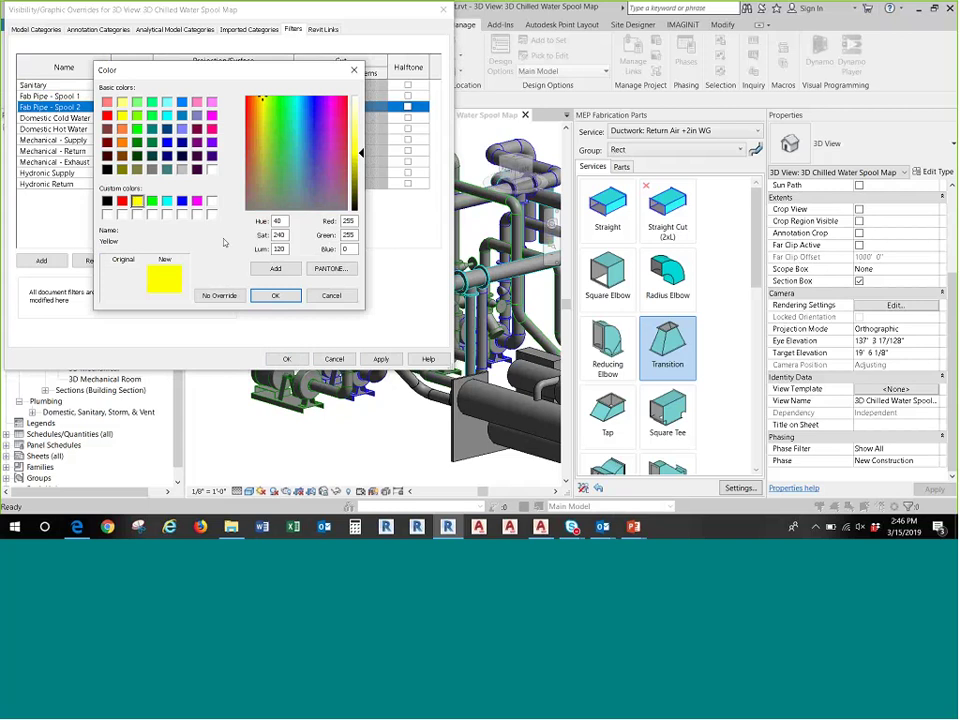
click(276, 295)
click(256, 260)
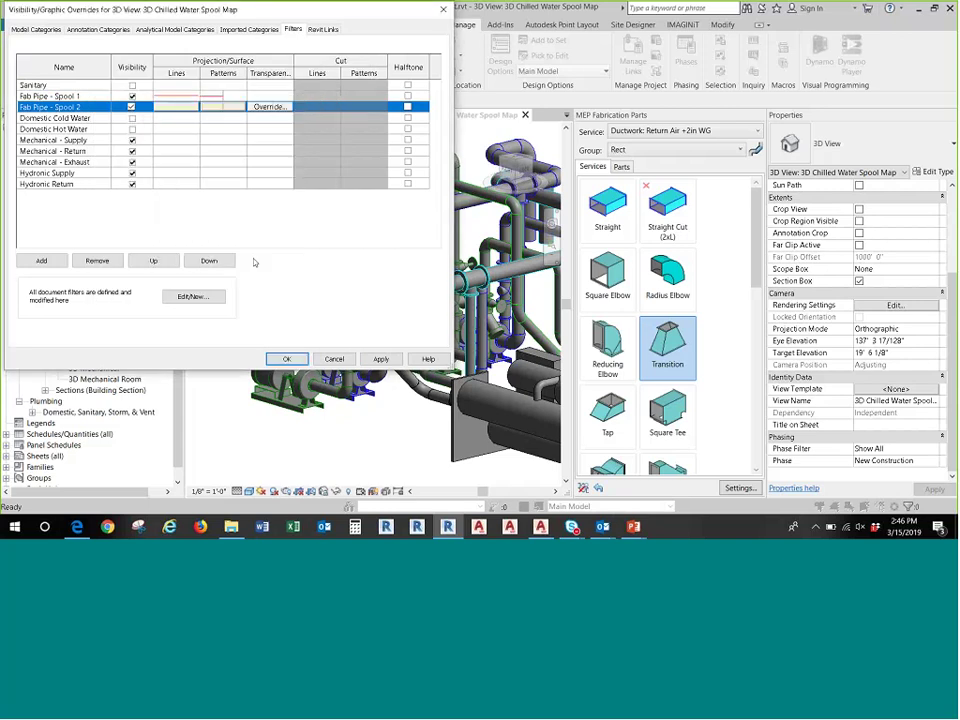
click(287, 359)
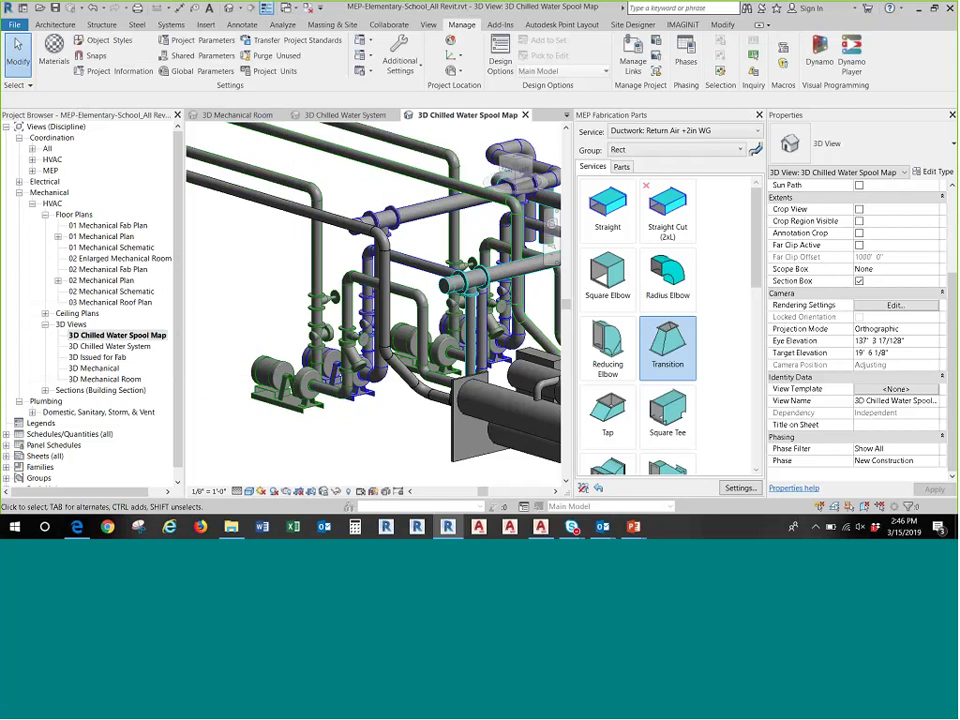
- Select the connected fabrication pipe run from the upper 90-degree elbow down the riser to the pipe entering the front chiller
click(456, 441)
shift+middle_drag(419, 438, 398, 363)
click(342, 398)
scroll(340, 400, up, 2)
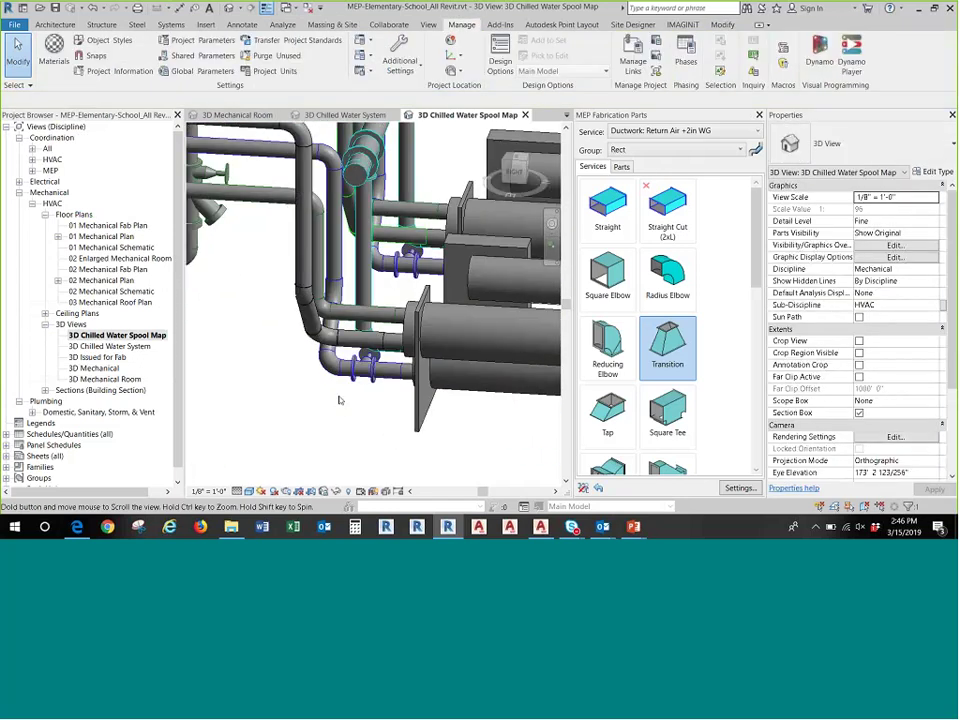
scroll(340, 400, up, 1)
scroll(299, 421, down, 2)
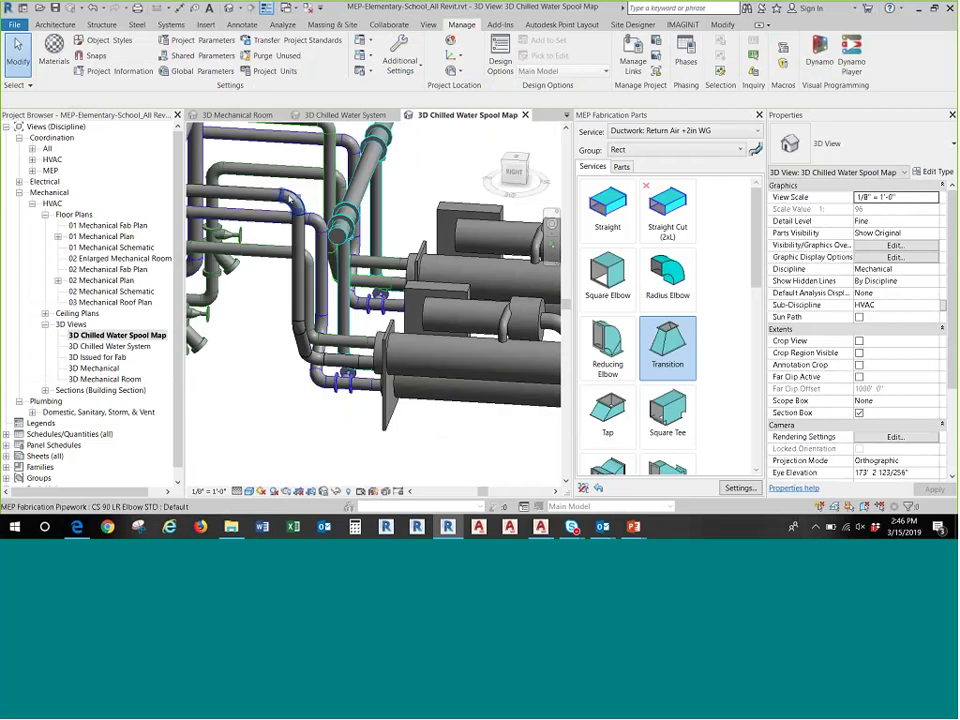
key(Tab)
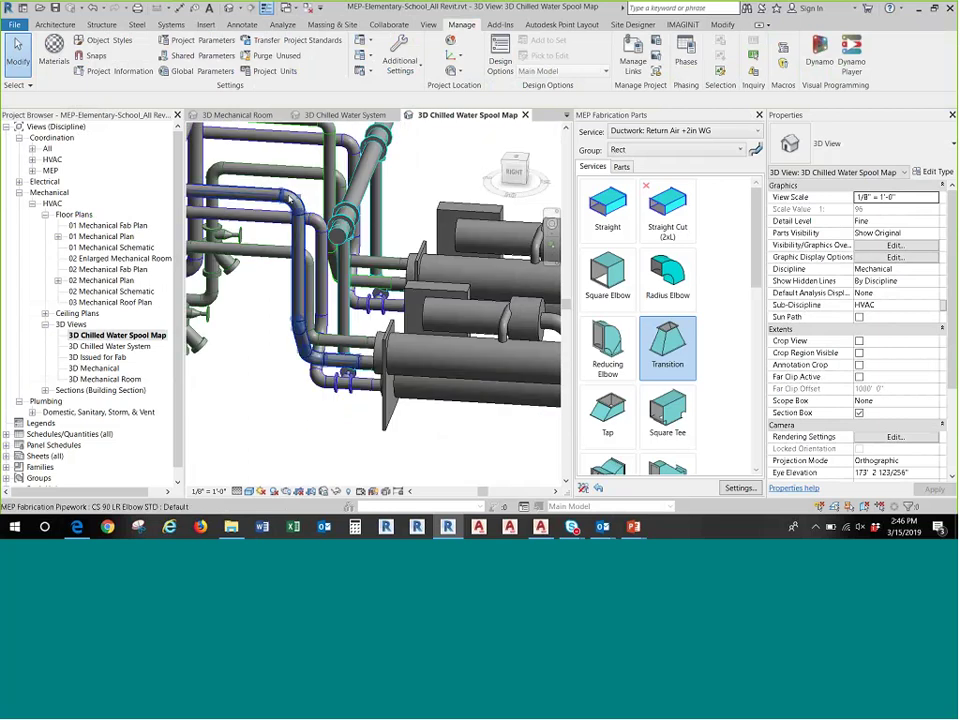
scroll(312, 199, down, 1)
middle_drag(322, 200, 440, 211)
click(411, 205)
key(Escape)
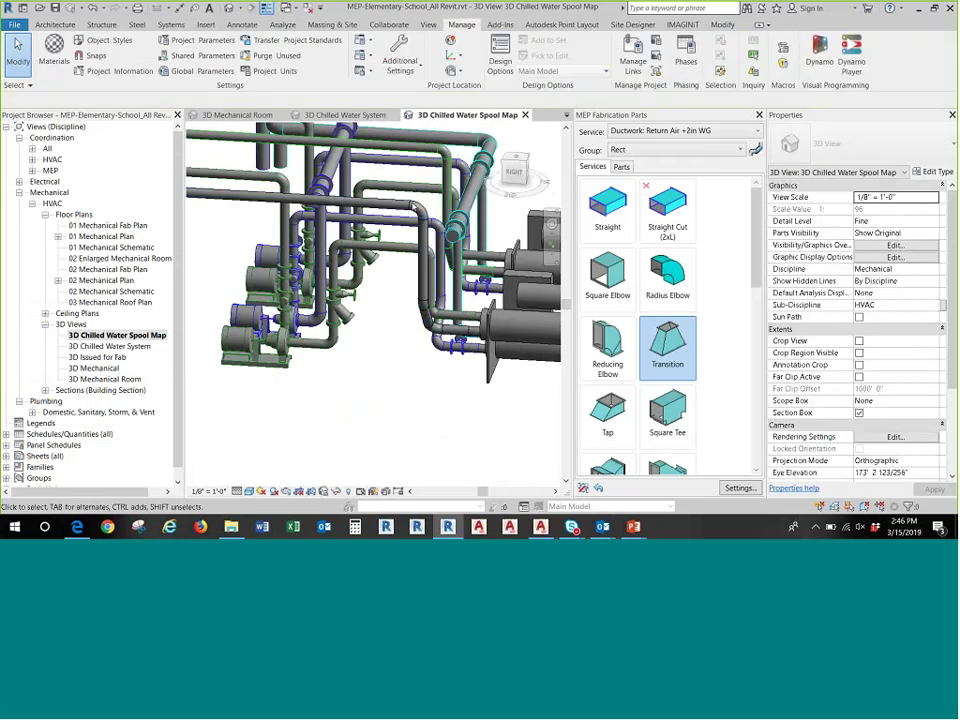
click(411, 208)
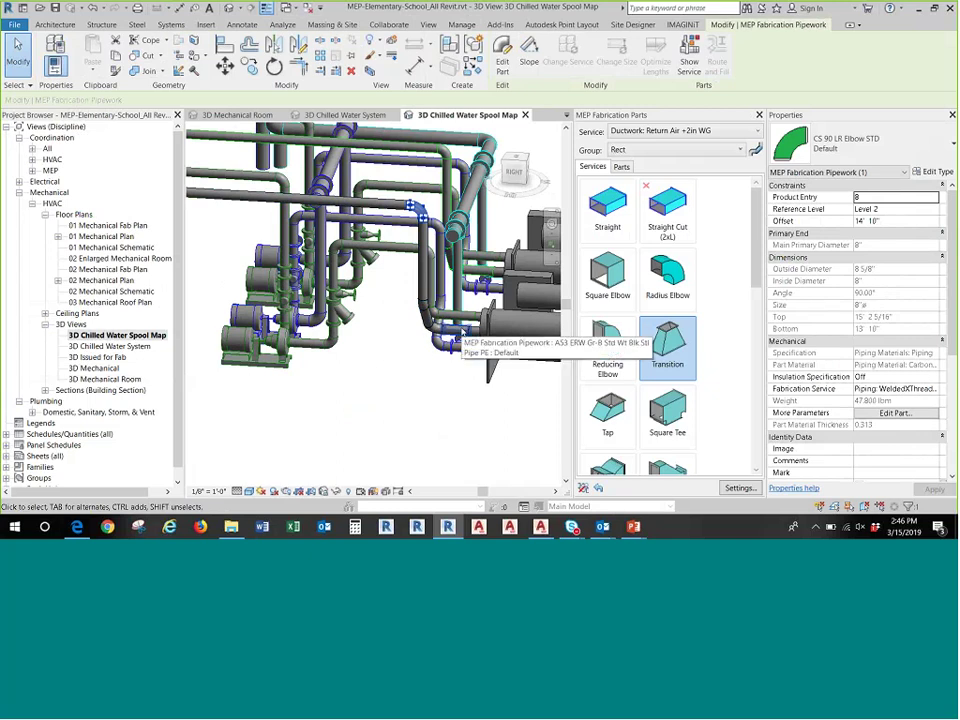
key(Tab)
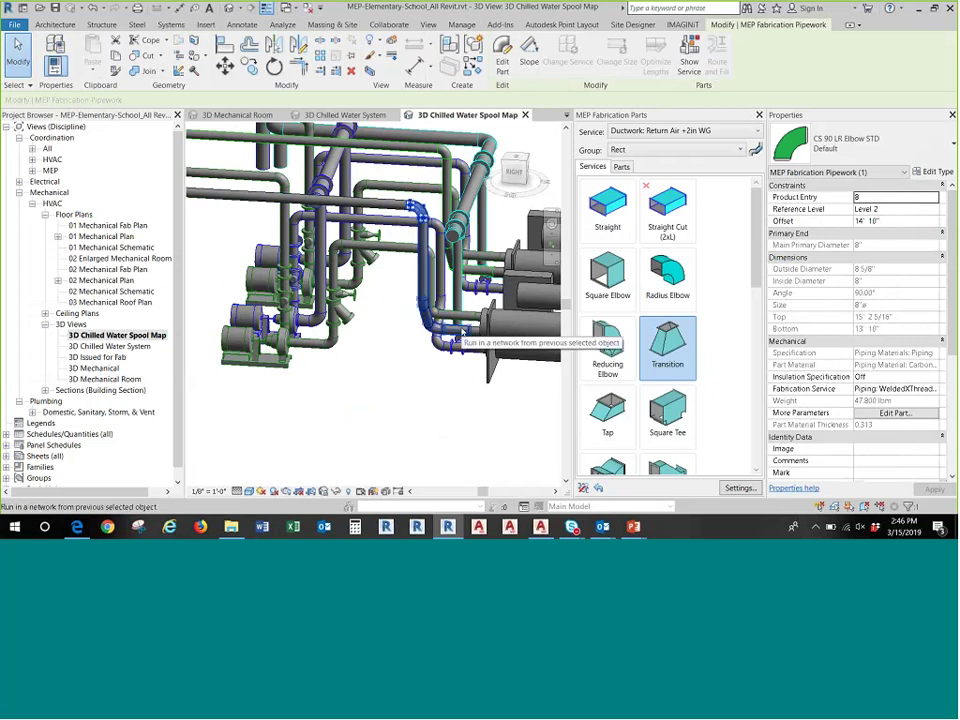
click(452, 336)
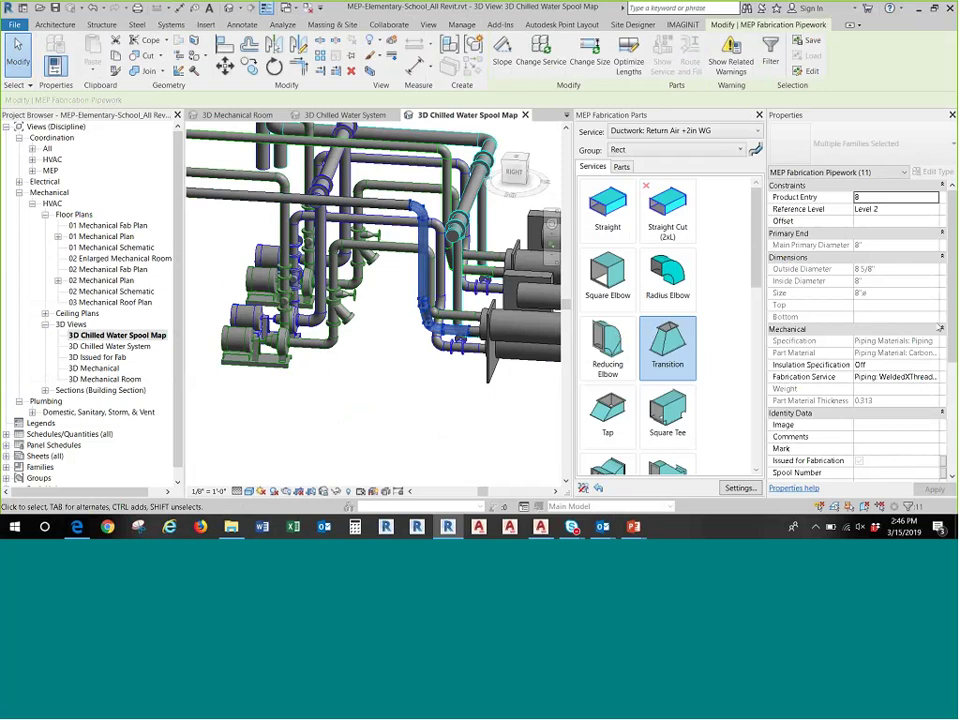
- Mark the selected pipe run as Issued for Fabrication and set its Spool Number to 001
scroll(817, 416, down, 3)
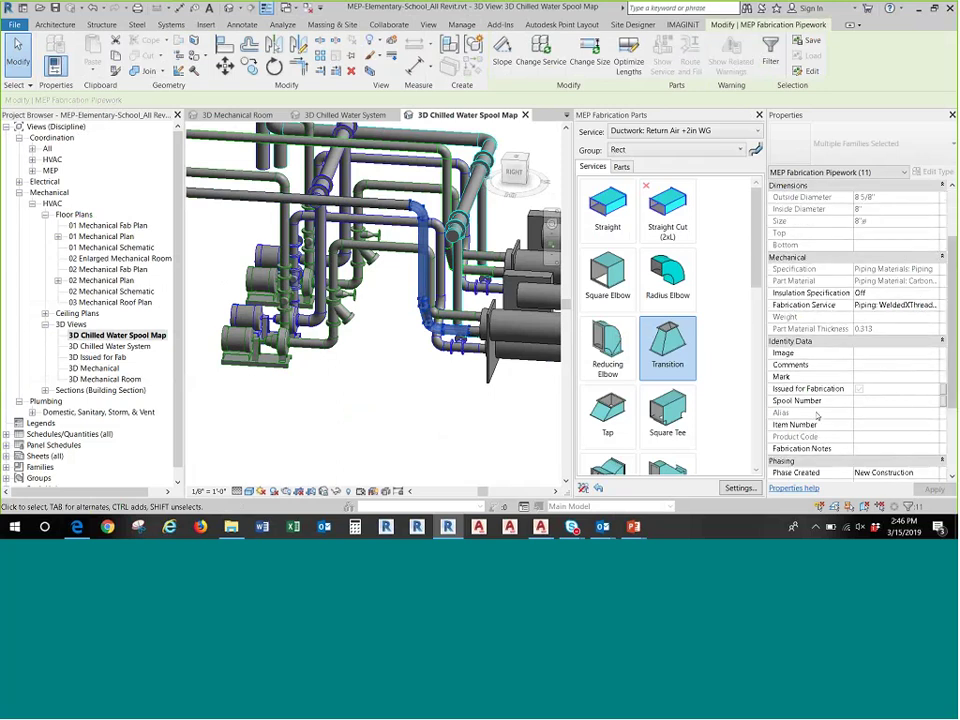
click(858, 389)
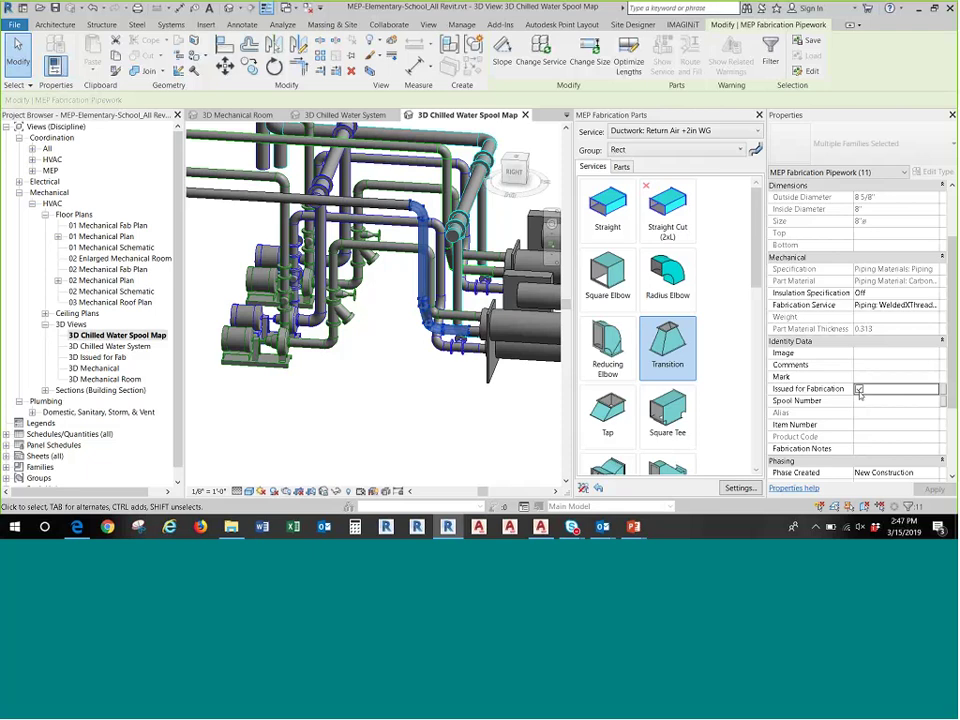
click(860, 403)
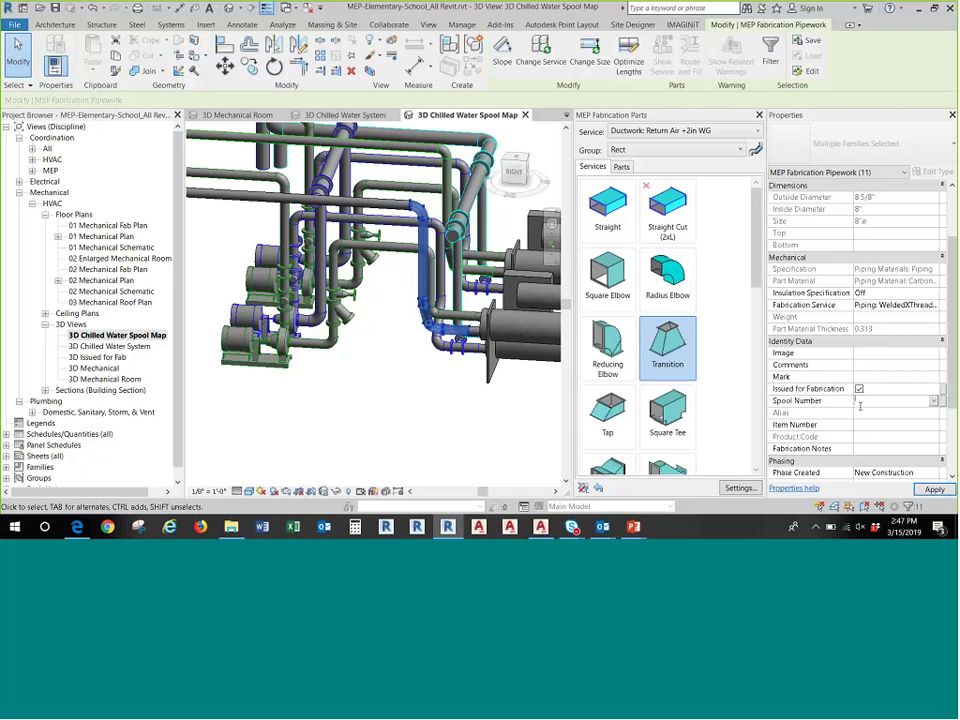
text(001)
key(Return)
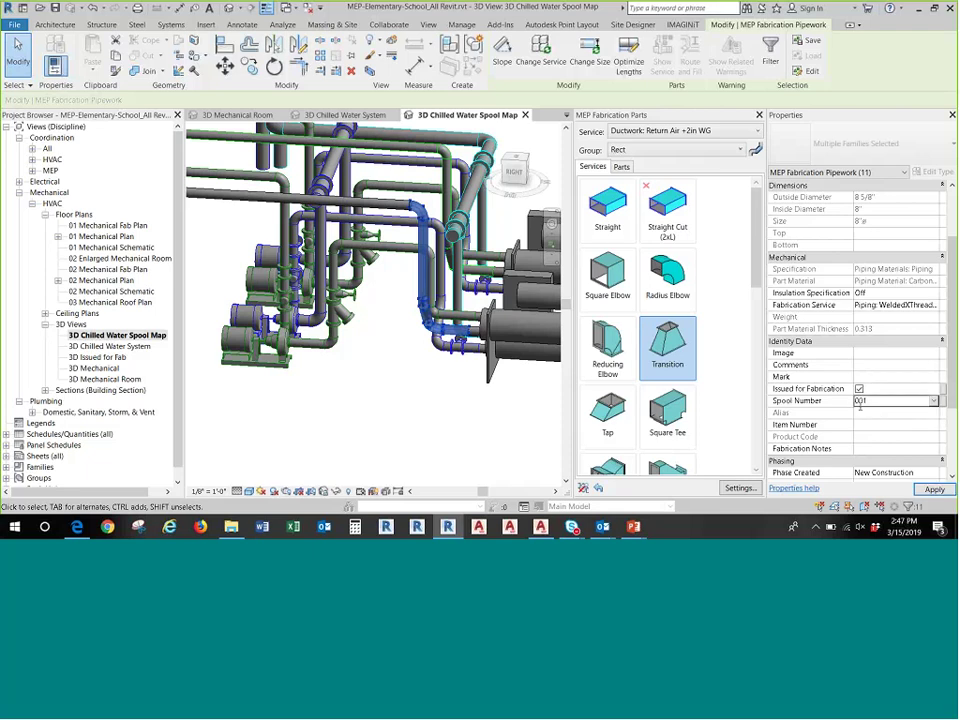
click(452, 375)
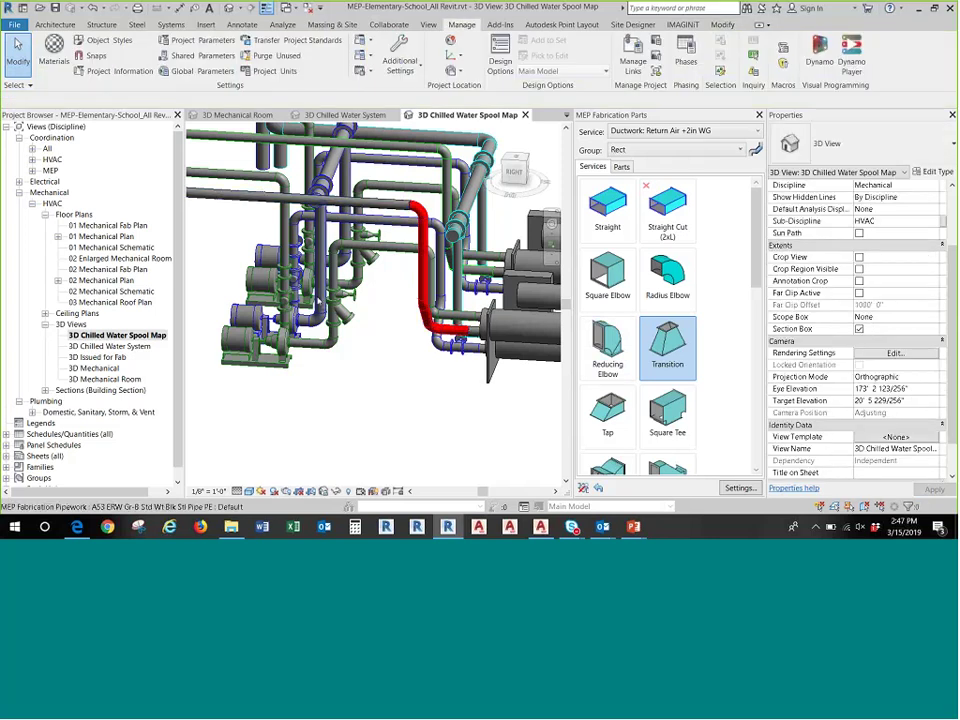
- Select the elbow below the cooling tower together with the long straight pipework leading to the red spool
shift+middle_drag(393, 342, 466, 345)
scroll(309, 338, down, 1)
middle_drag(315, 340, 467, 380)
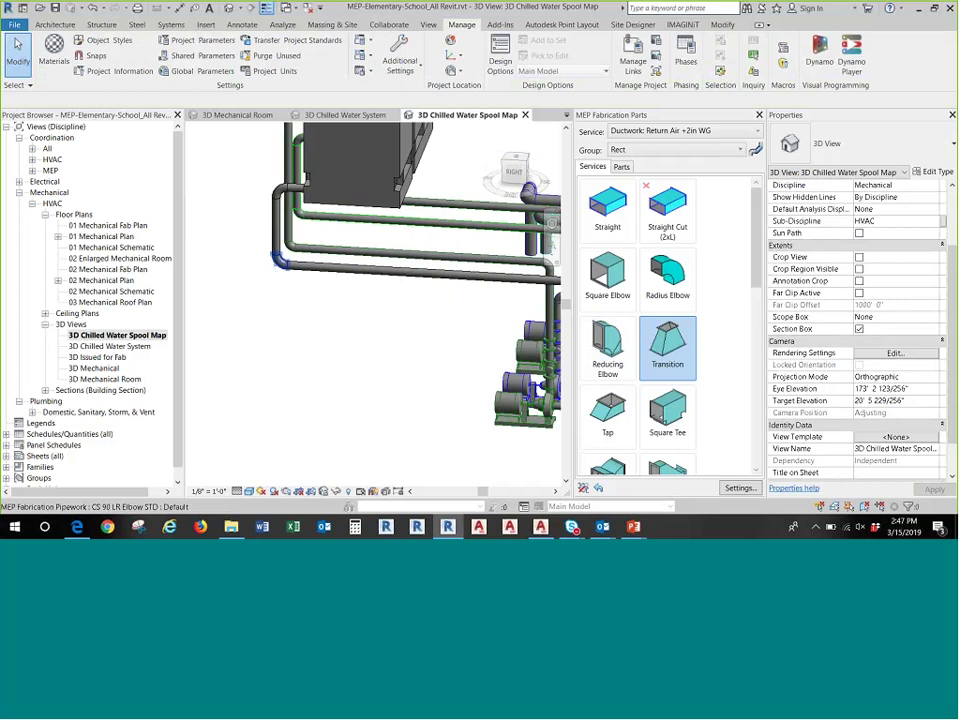
click(274, 300)
middle_drag(412, 356, 257, 360)
scroll(404, 316, up, 4)
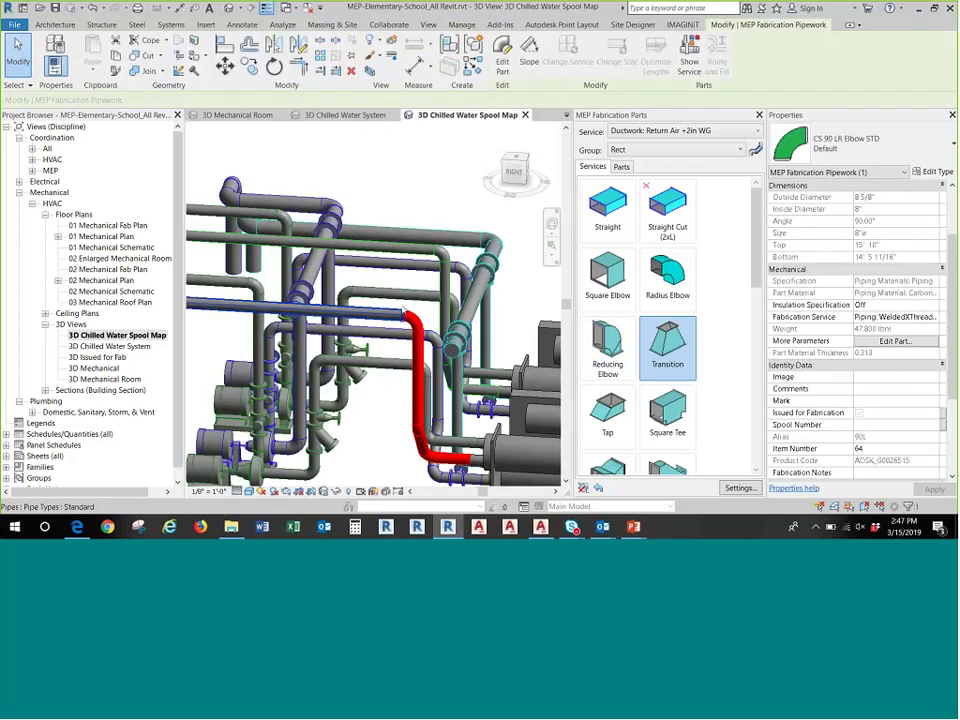
scroll(404, 316, up, 4)
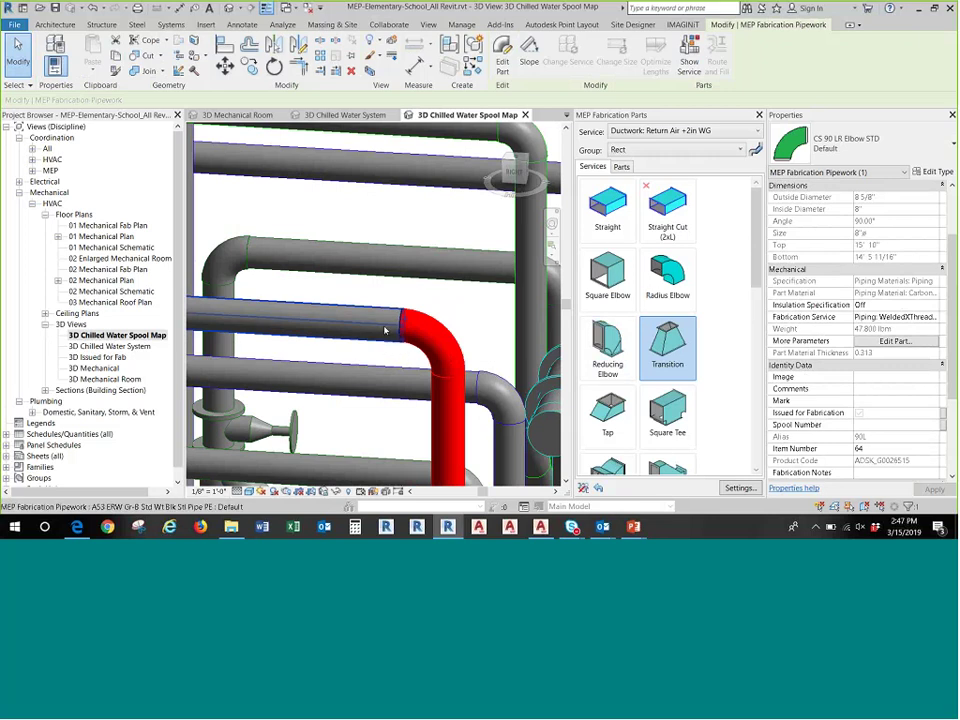
click(385, 330)
- Set the Spool Number of the selected elbow and straight pipework to 002
scroll(400, 320, down, 5)
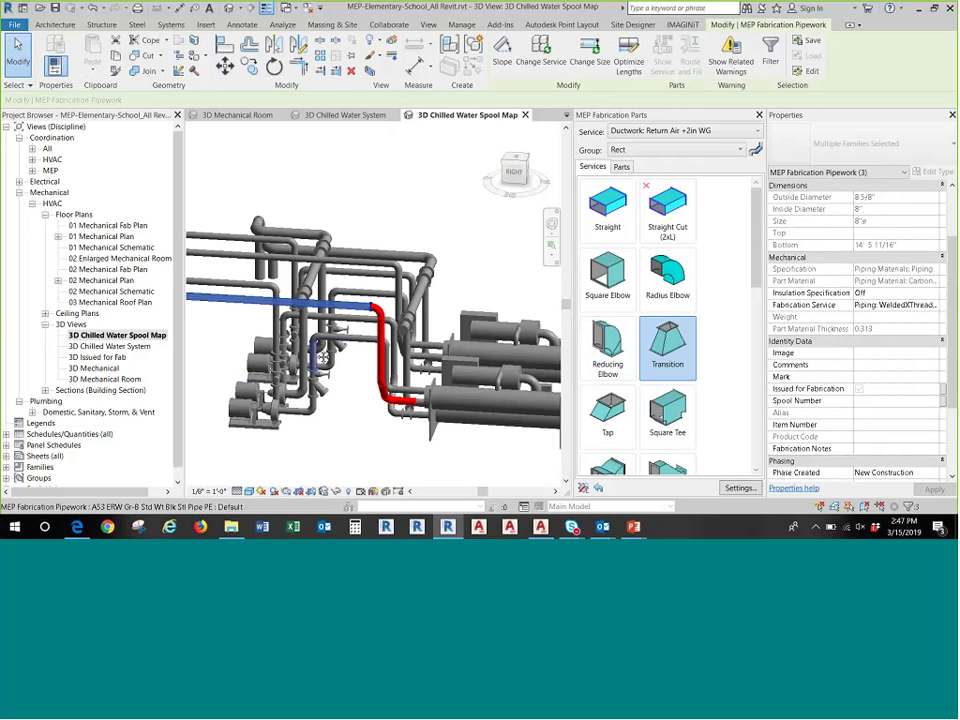
click(885, 401)
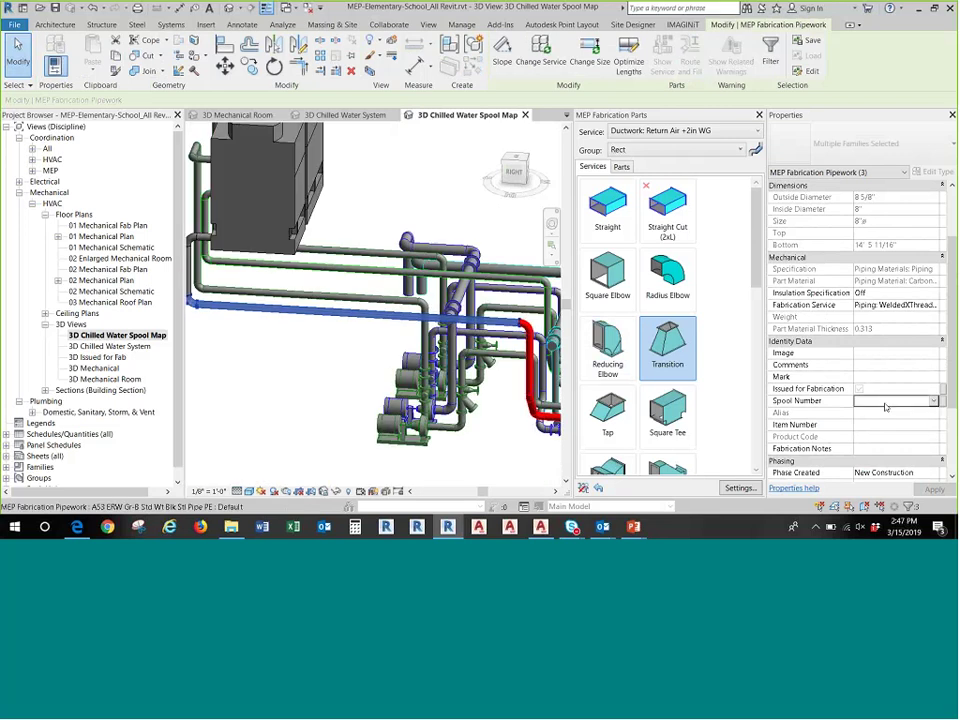
text(002)
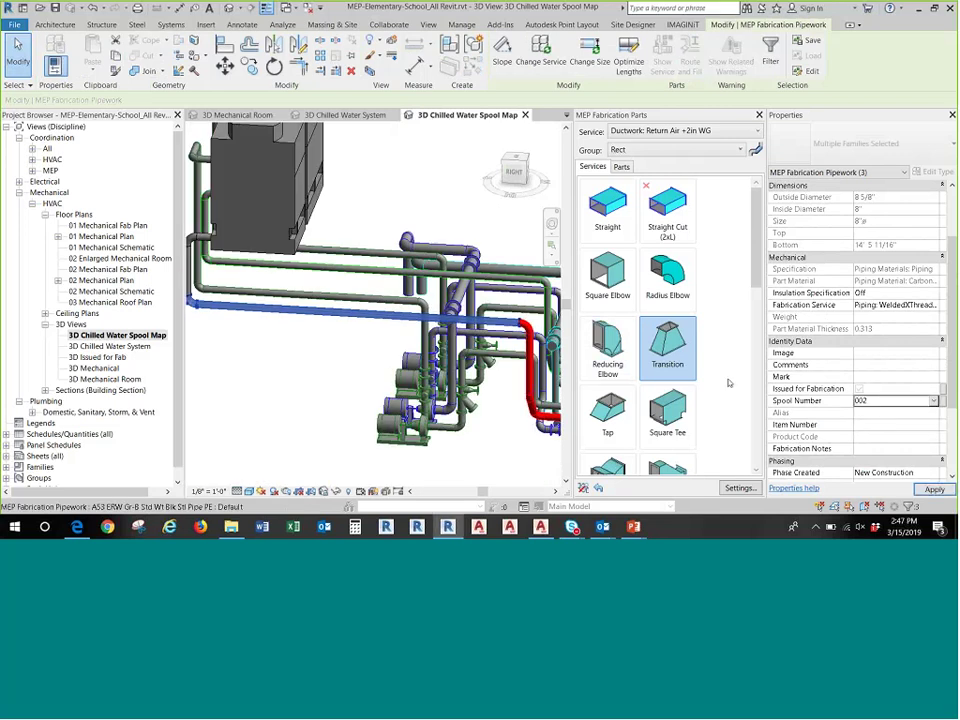
click(358, 364)
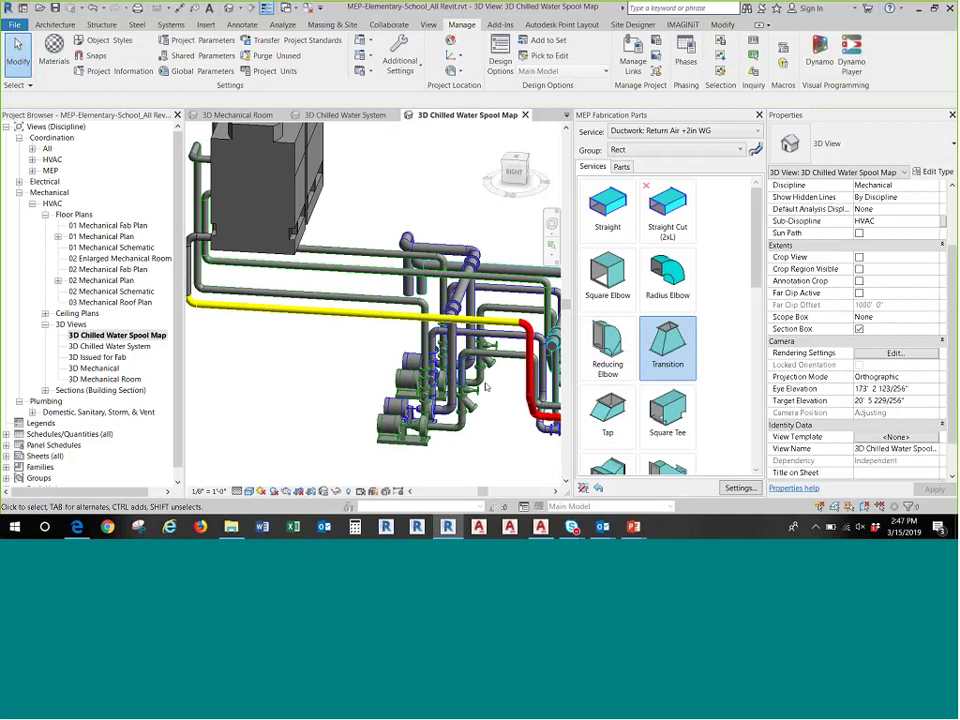
- Set the Spool Number of the field weld gap between the yellow and red spools to 002
scroll(525, 318, up, 10)
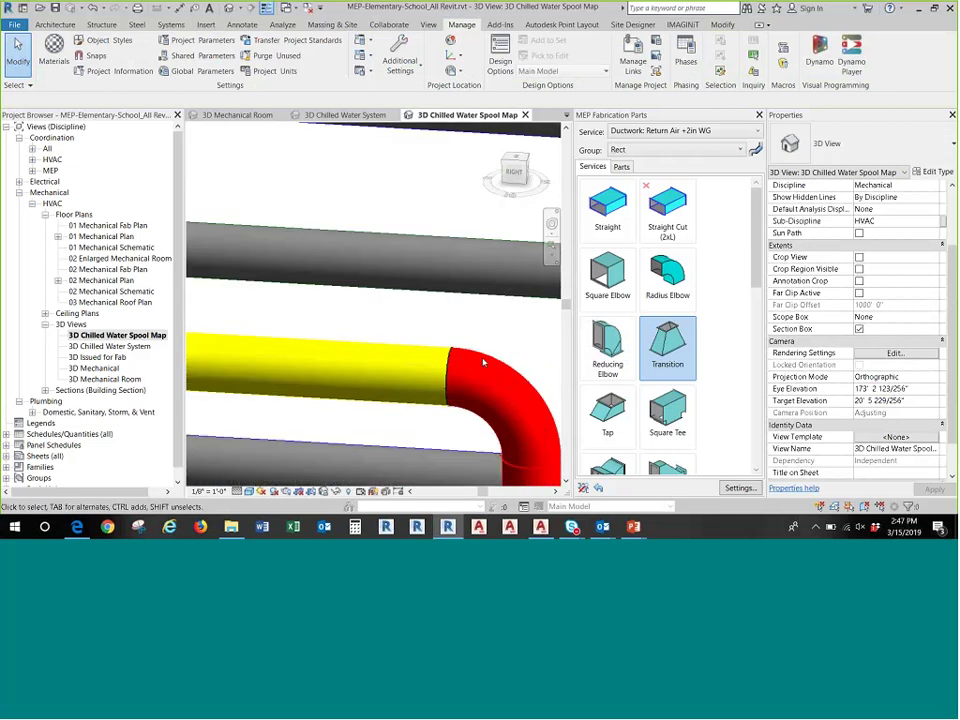
middle_drag(356, 301, 366, 226)
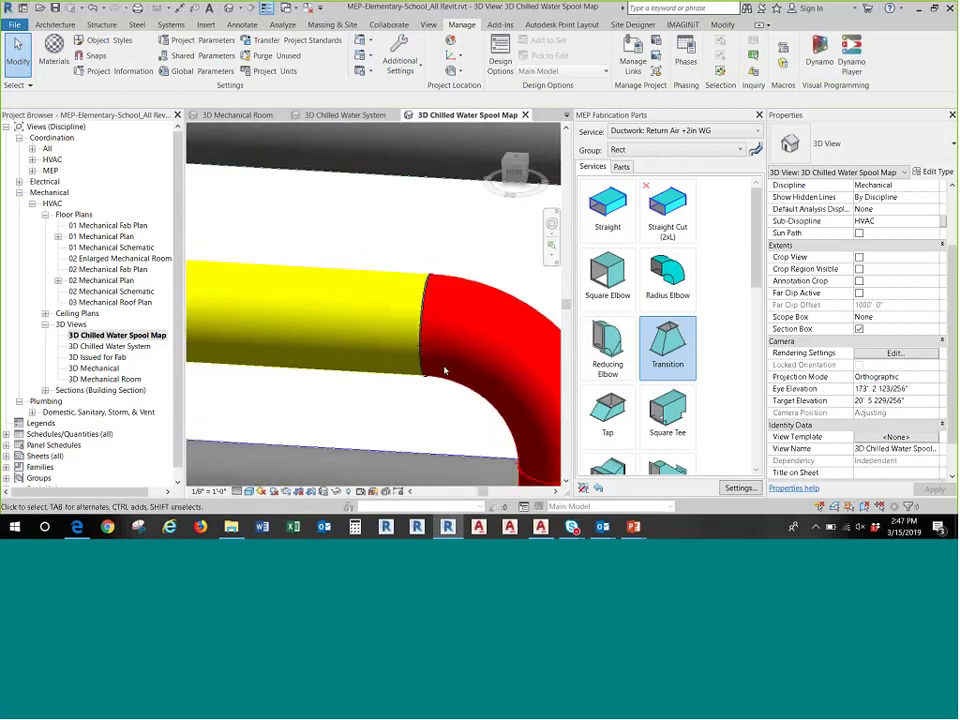
drag(366, 226, 466, 414)
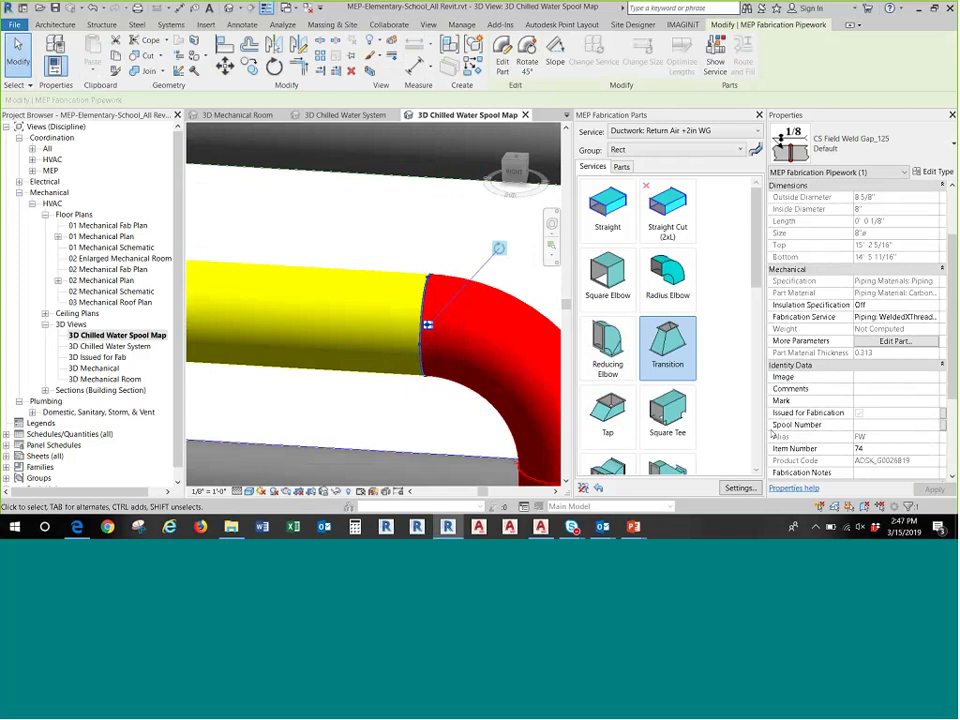
click(873, 426)
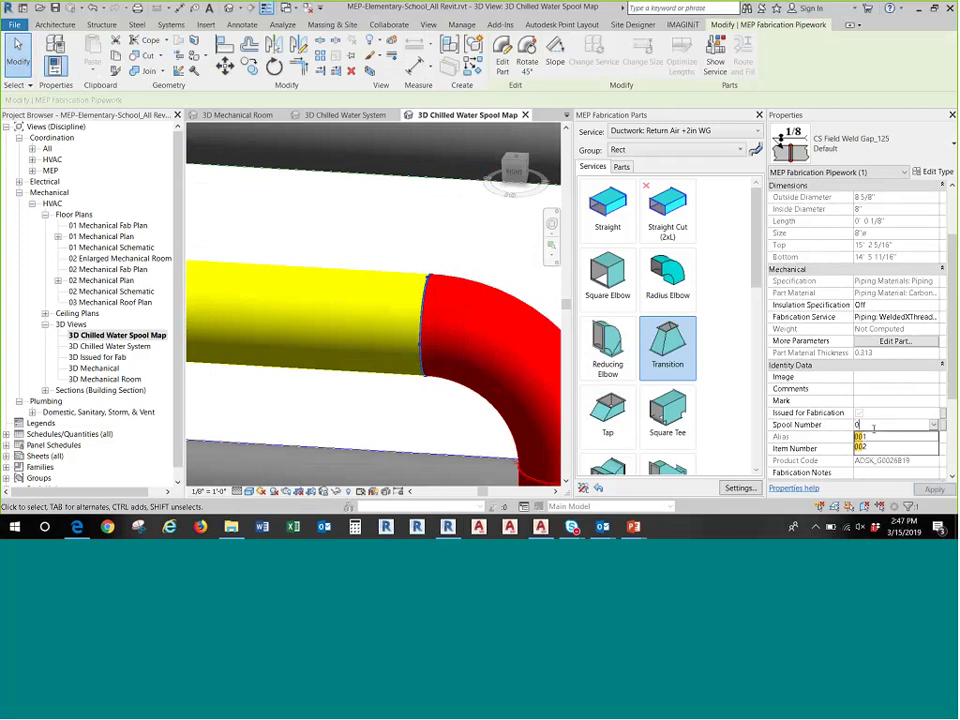
text(002)
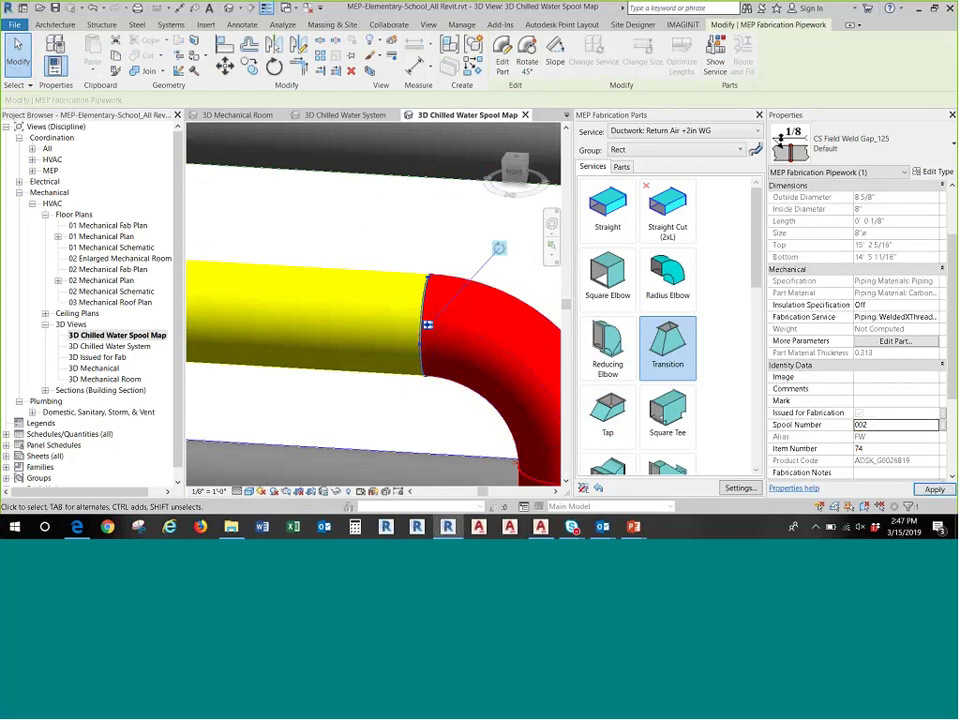
click(383, 229)
scroll(398, 262, down, 6)
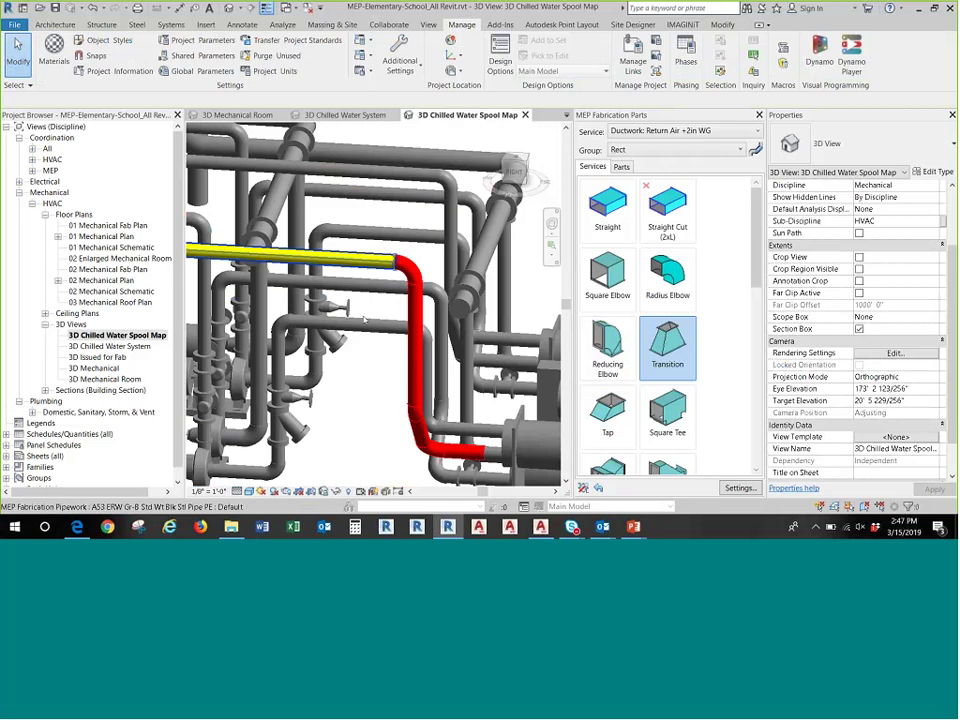
shift+middle_drag(408, 418, 382, 443)
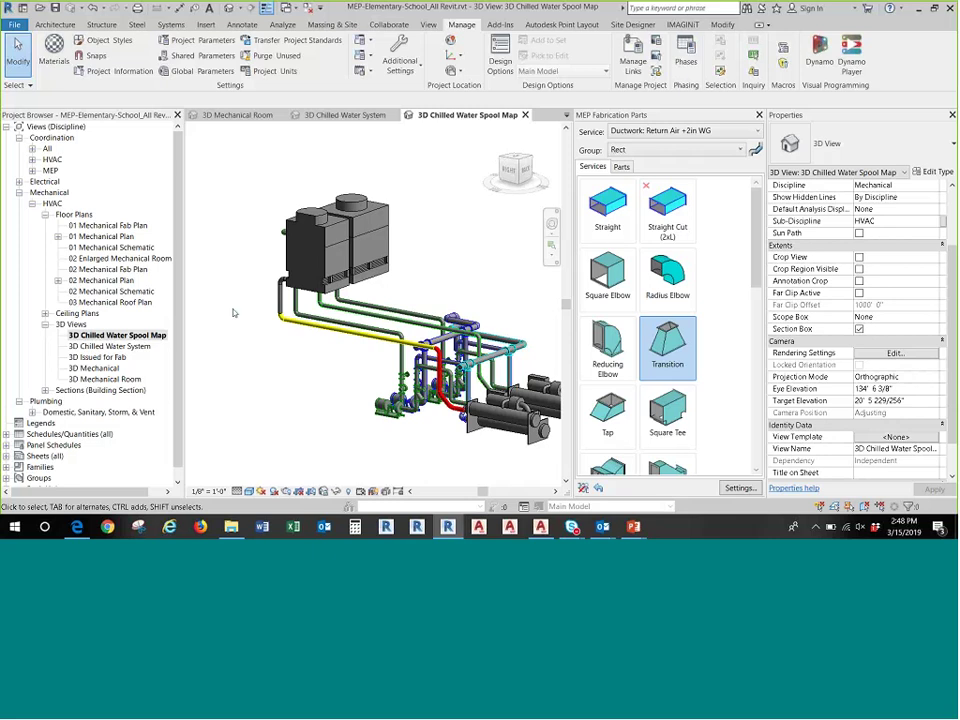
- Open the project file MY COMPANY FABRICATION TEMPLATE.rvt
click(15, 24)
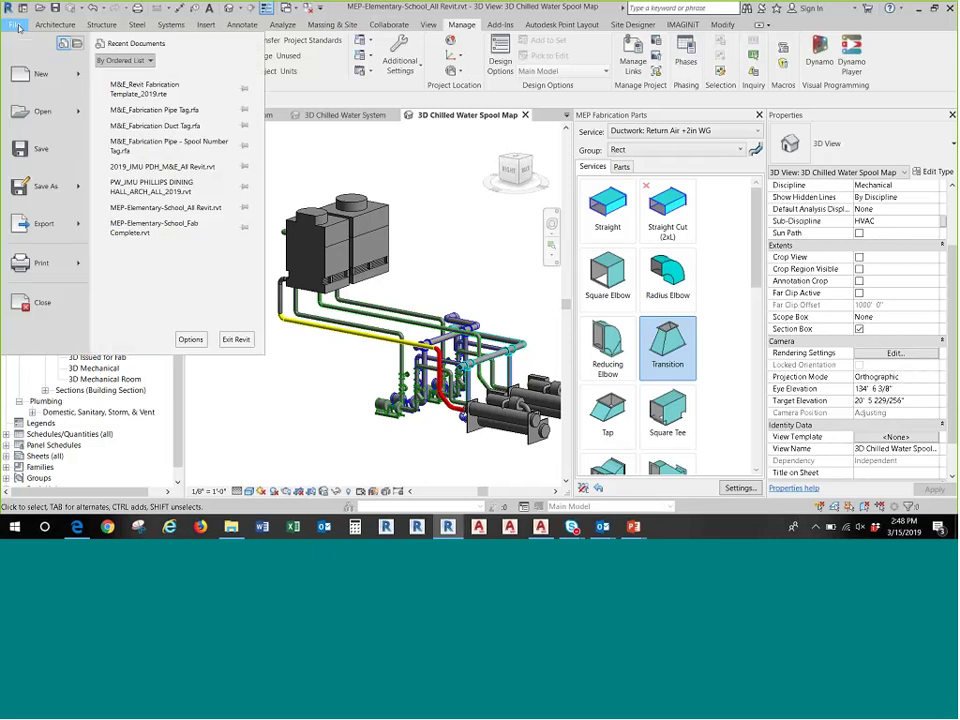
click(49, 116)
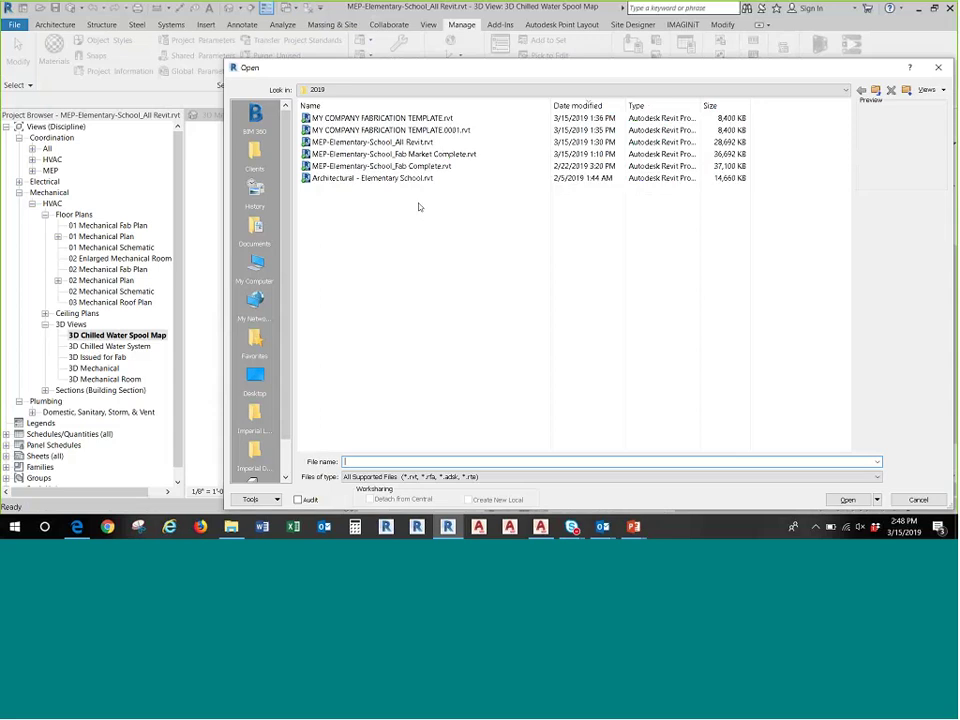
click(412, 119)
key(Escape)
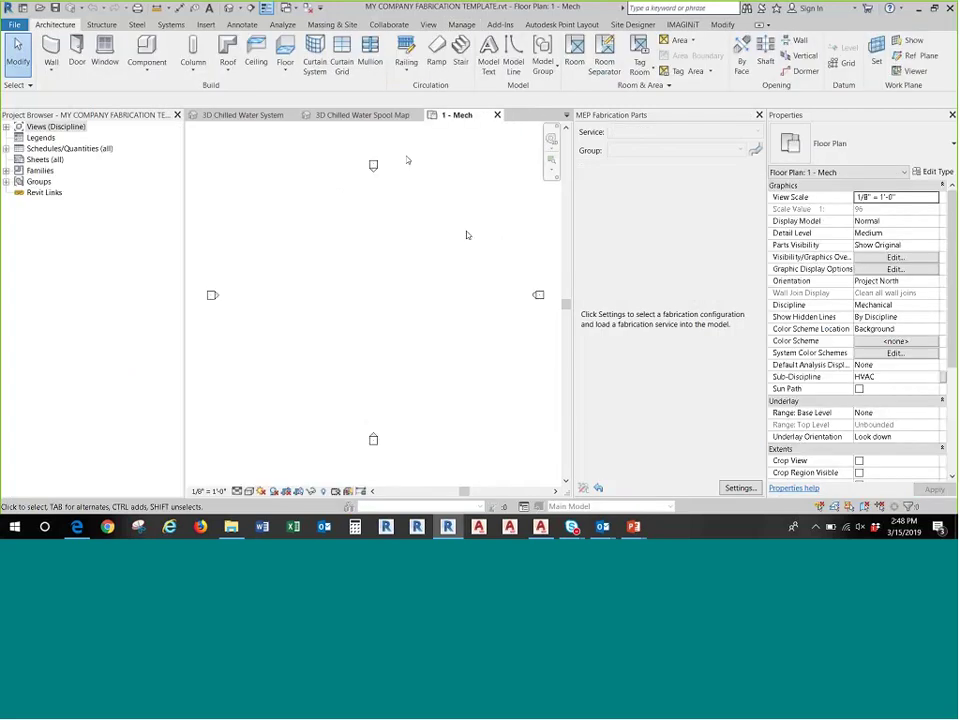
- Review the rule-based view filters defined in the fabrication template
click(428, 24)
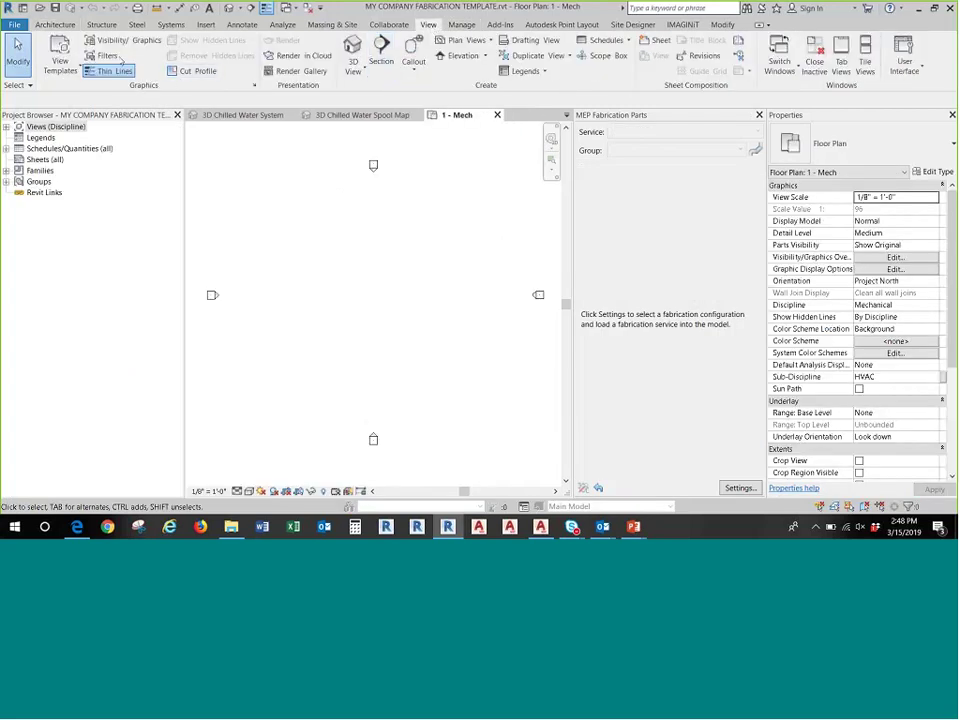
click(100, 55)
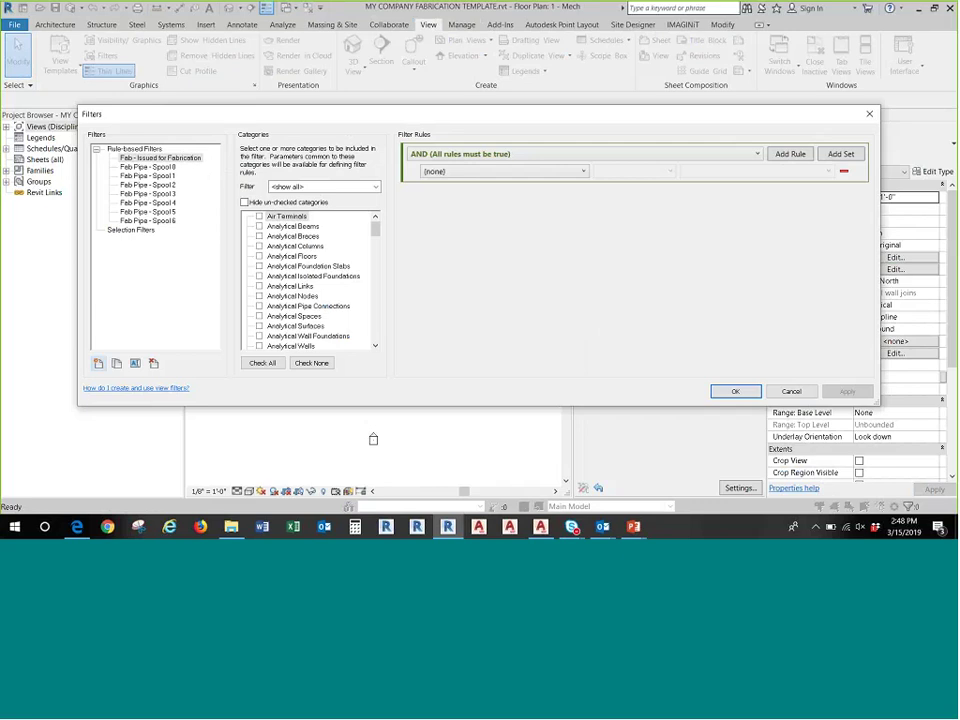
key(Escape)
- Review the fabrication template's view templates, and return to the 3D Chilled Water Spool Map view
click(60, 66)
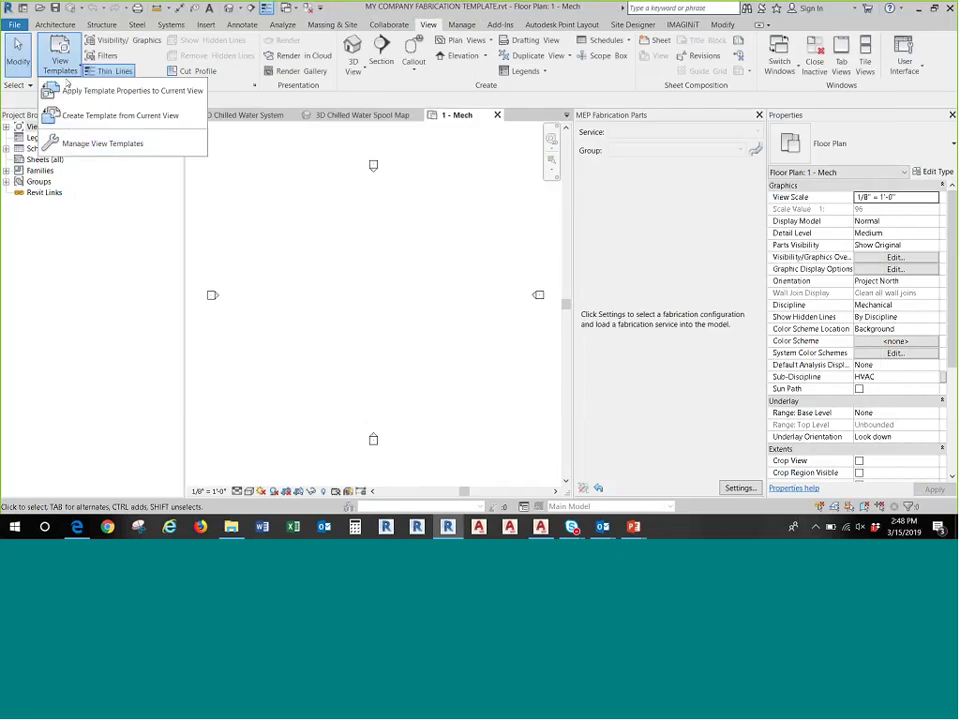
click(83, 144)
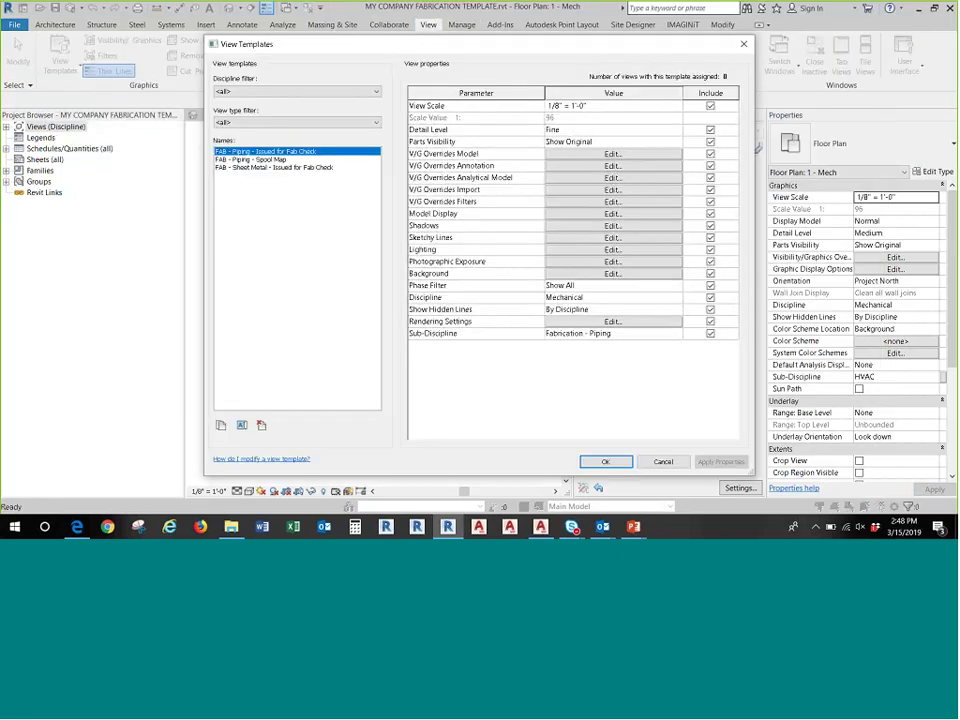
click(663, 461)
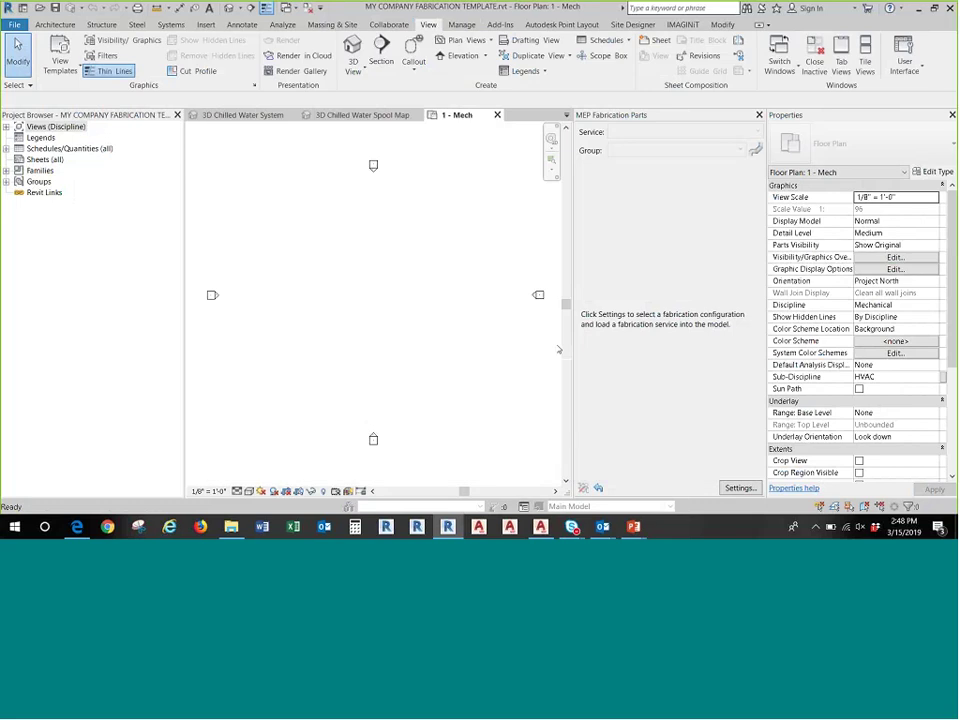
click(360, 115)
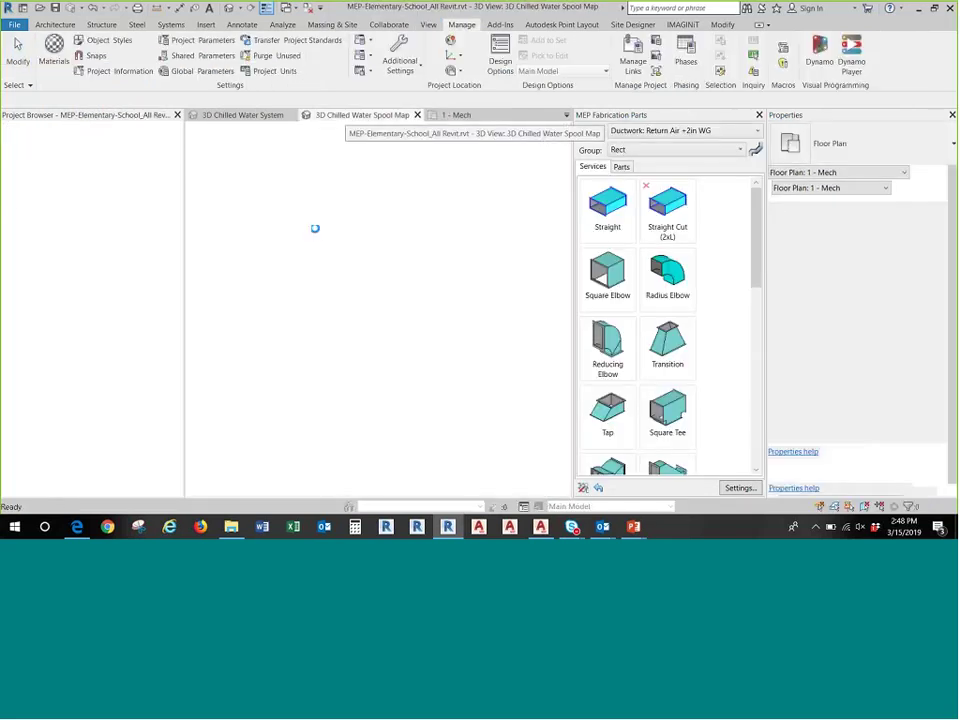
- Transfer only the Filters and View Templates from MY COMPANY FABRICATION TEMPLATE.rvt as project standards, adding new types only
click(302, 41)
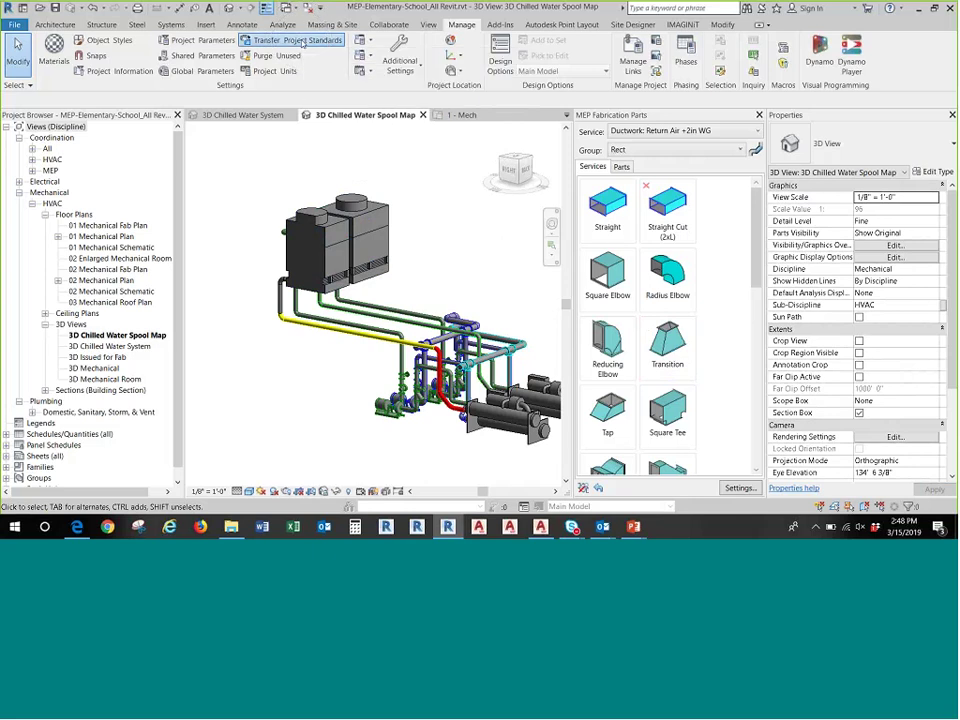
click(468, 172)
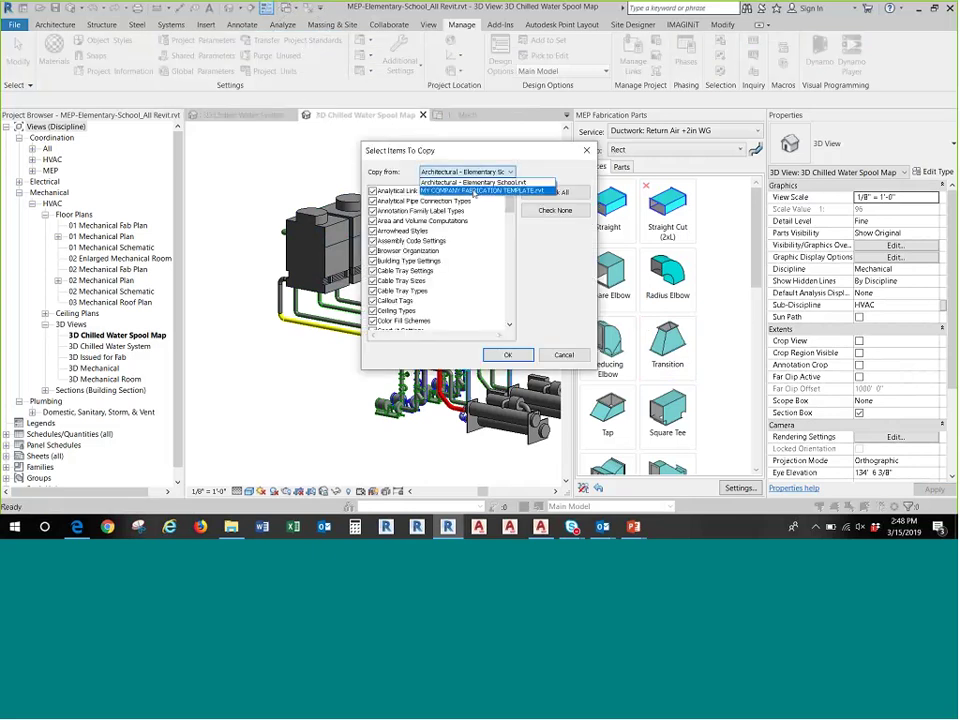
click(482, 191)
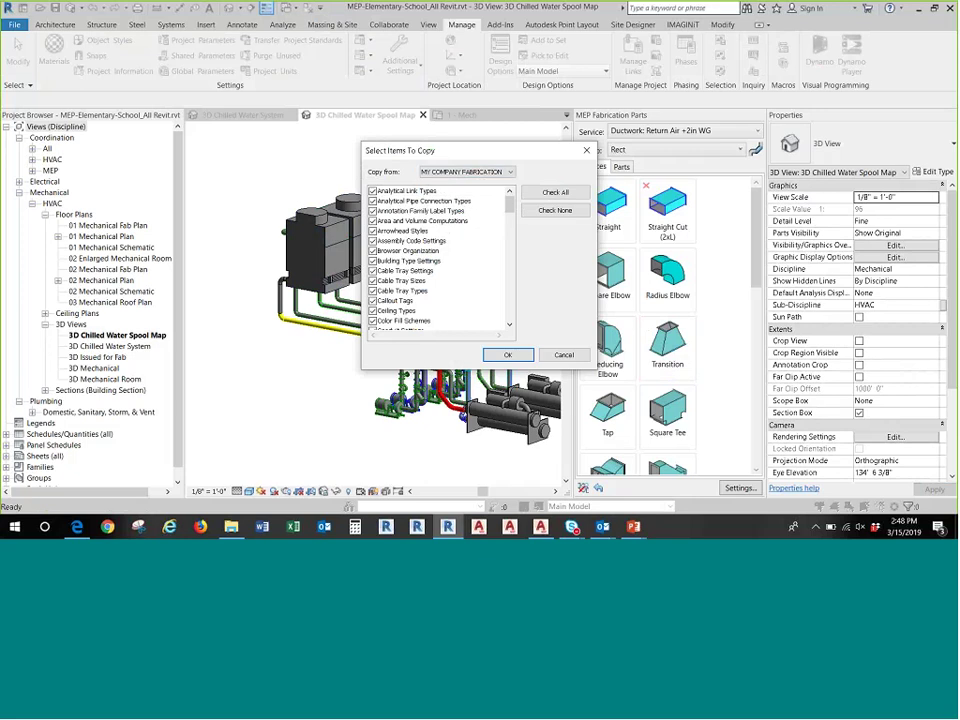
click(555, 210)
scroll(408, 293, down, 5)
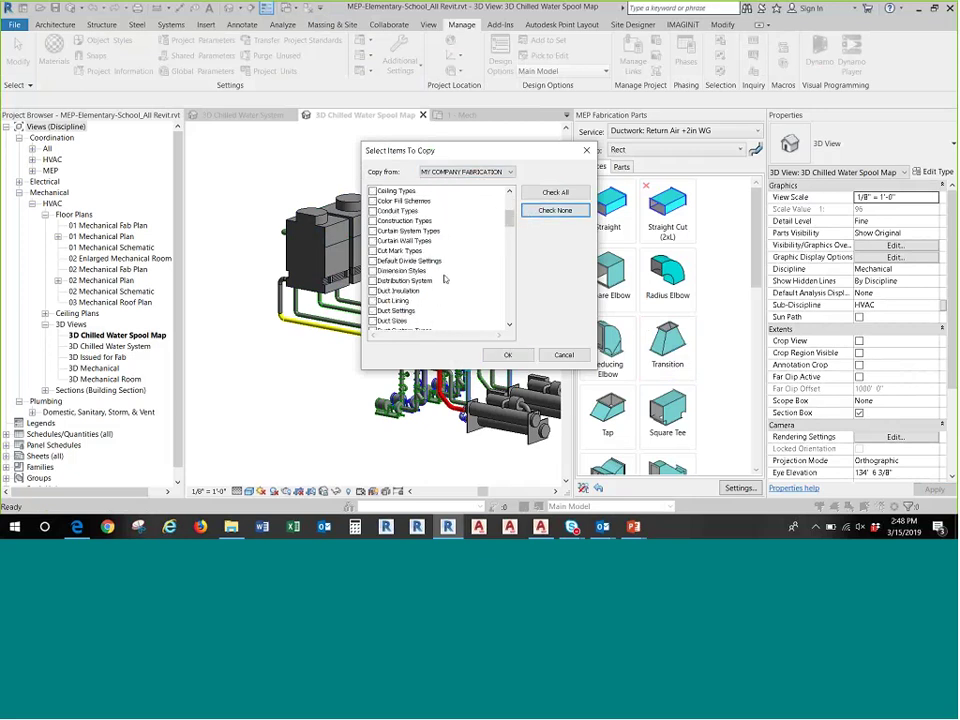
scroll(408, 293, down, 3)
click(388, 300)
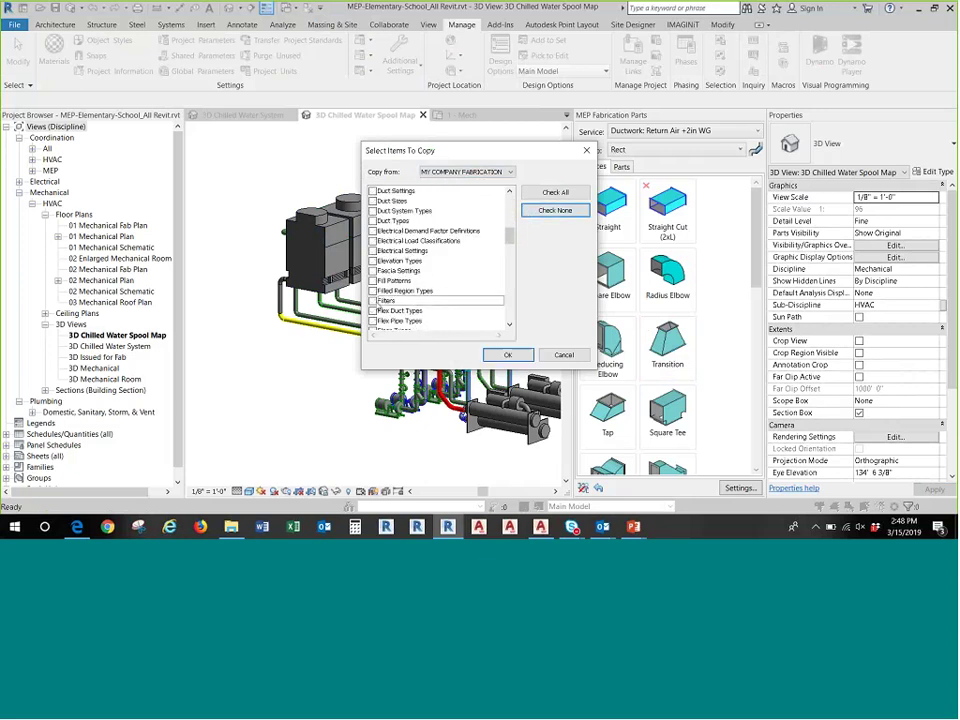
scroll(381, 300, down, 15)
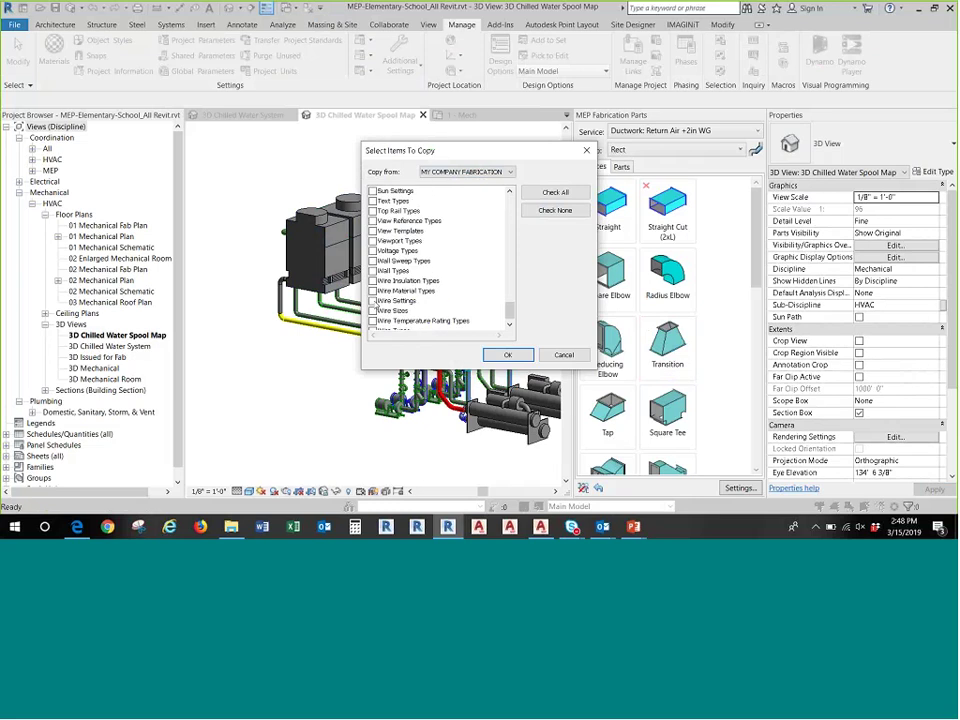
scroll(377, 298, up, 2)
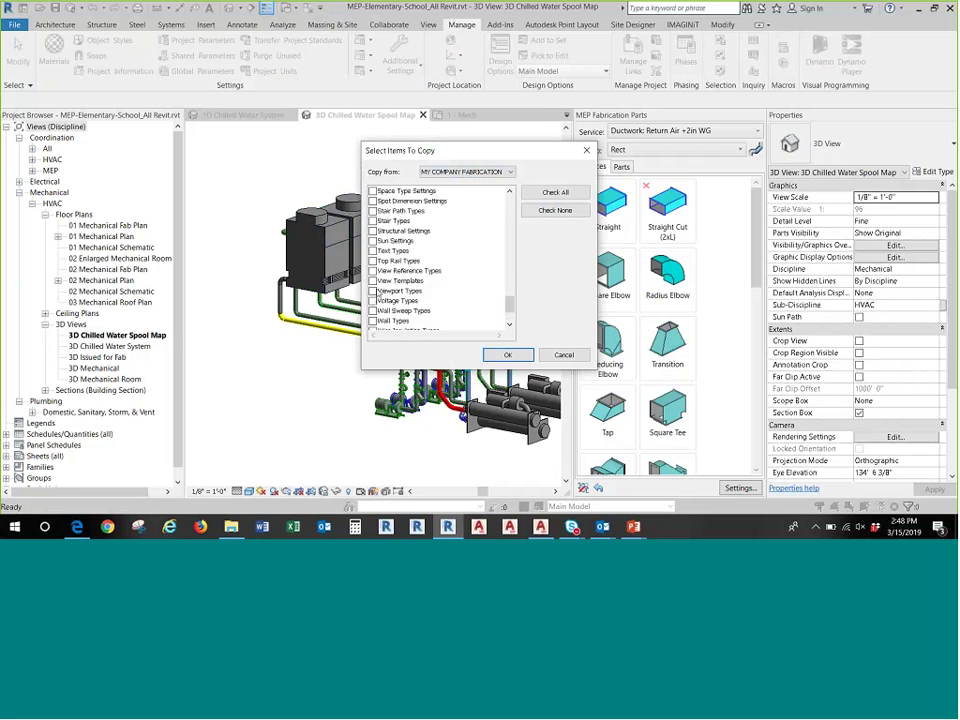
click(374, 281)
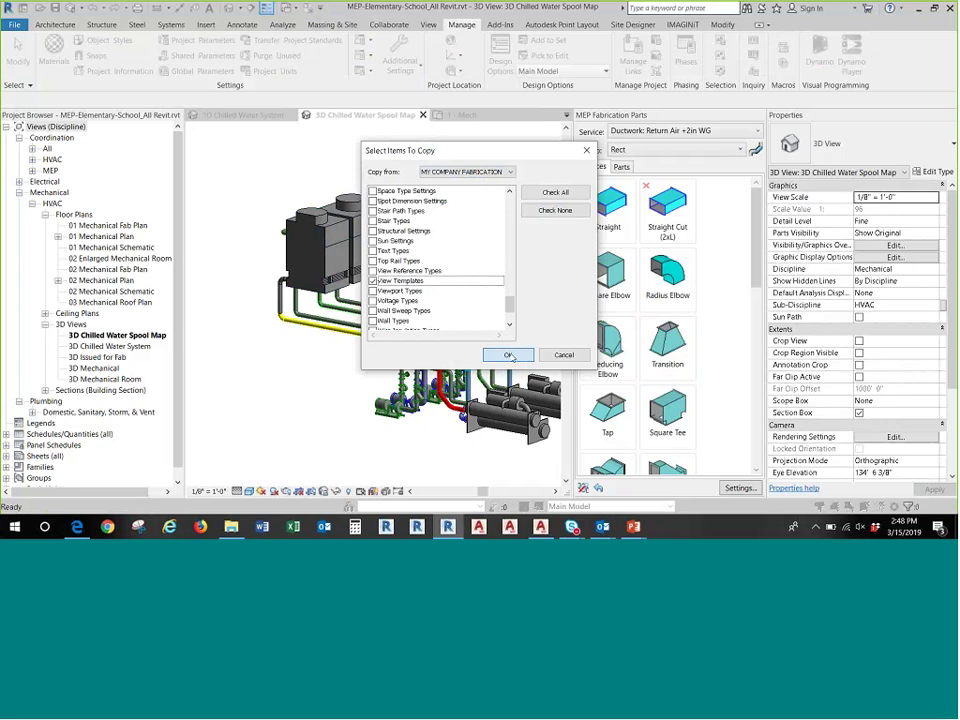
click(508, 355)
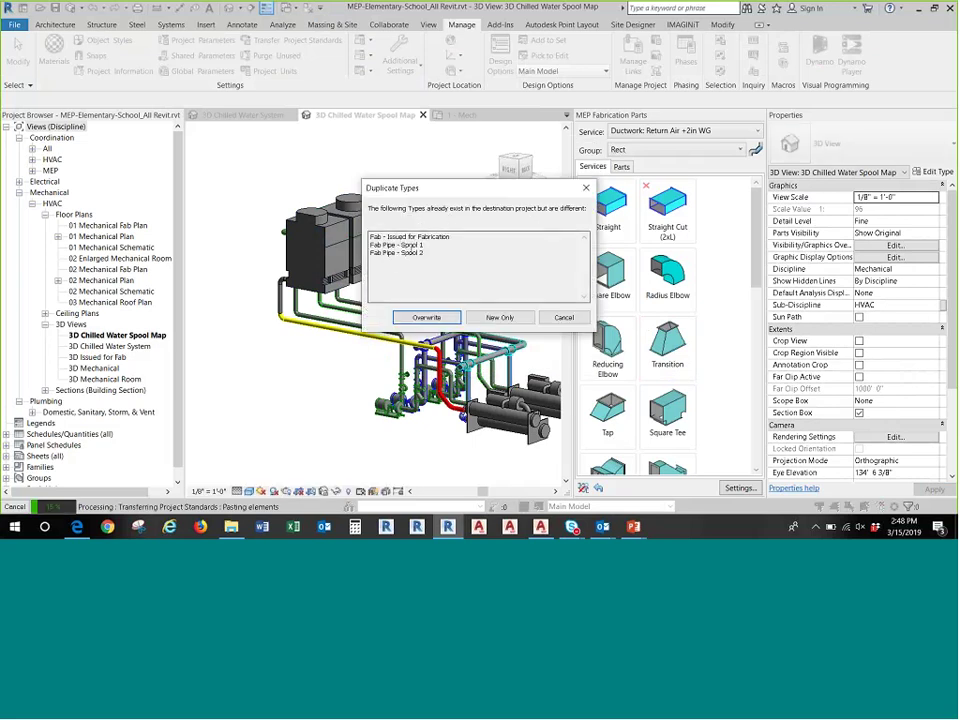
click(497, 317)
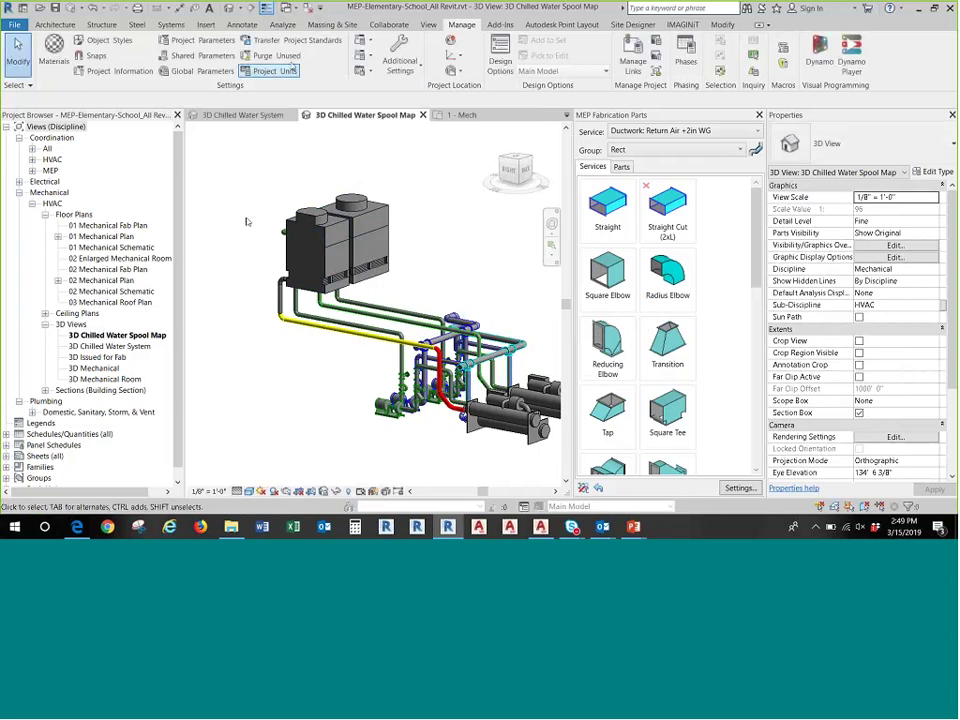
- Check the project's view filters and view templates for the fabrication entries, inspecting the FAB - Piping - Issued for Fab Check template
click(428, 24)
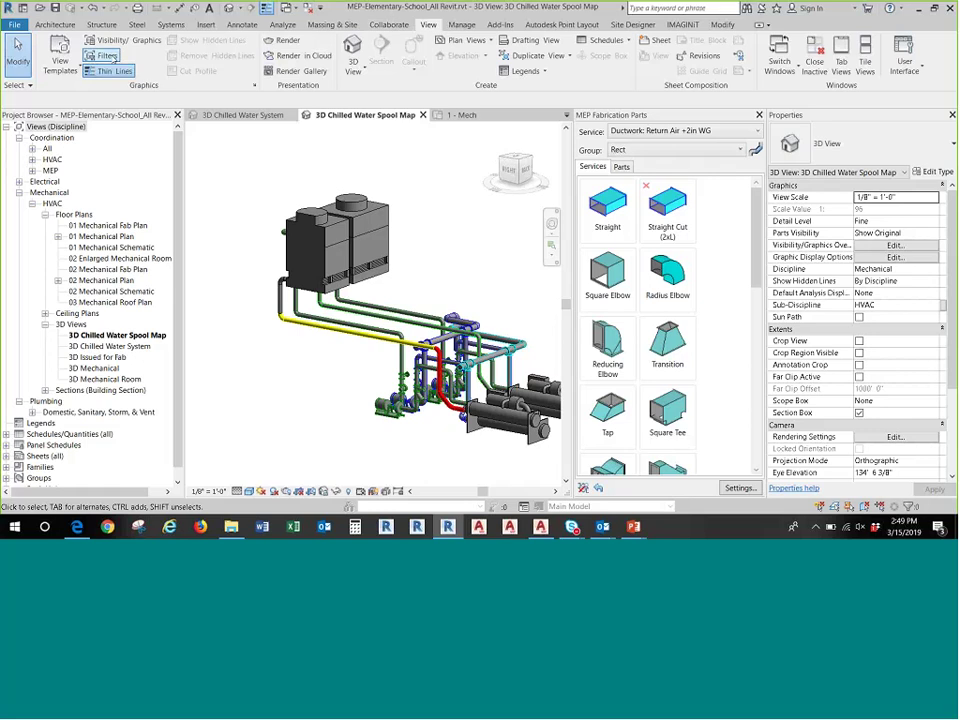
click(103, 55)
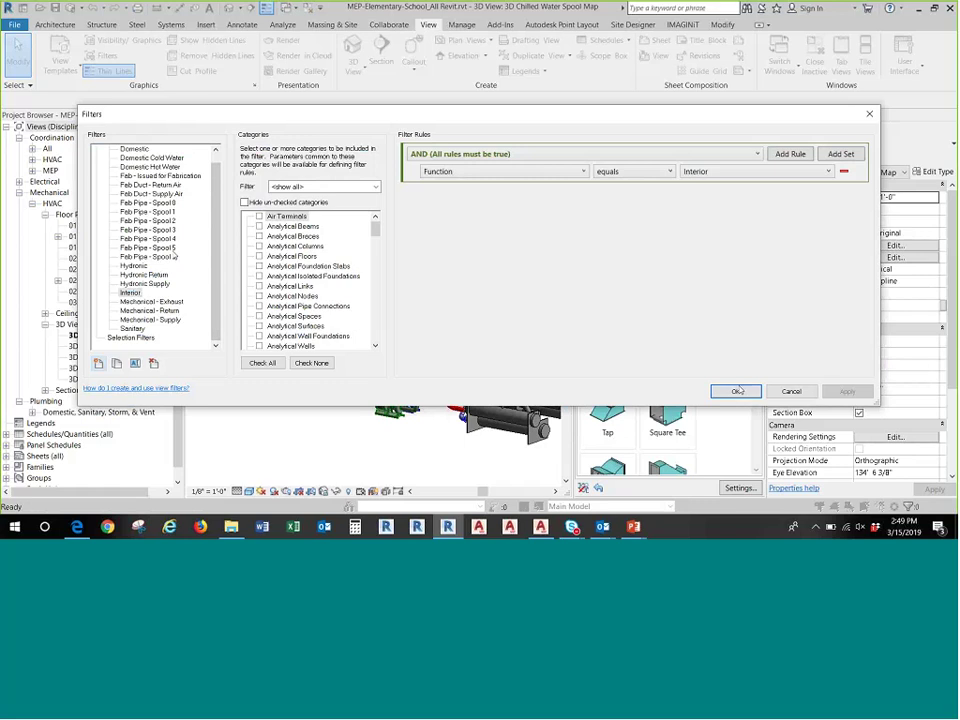
click(791, 391)
click(60, 62)
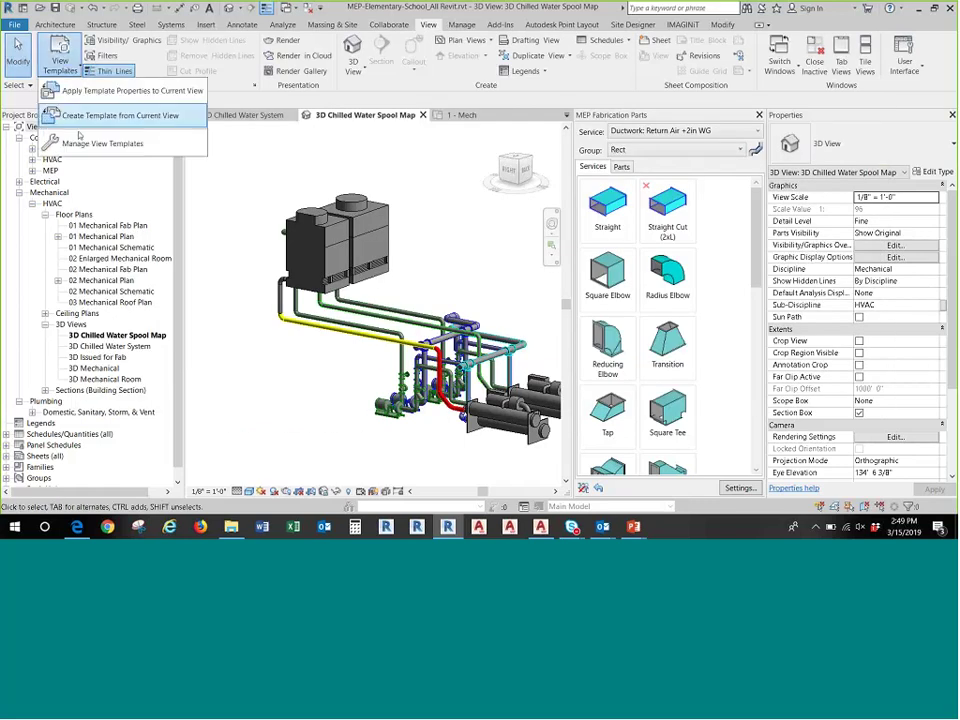
click(100, 141)
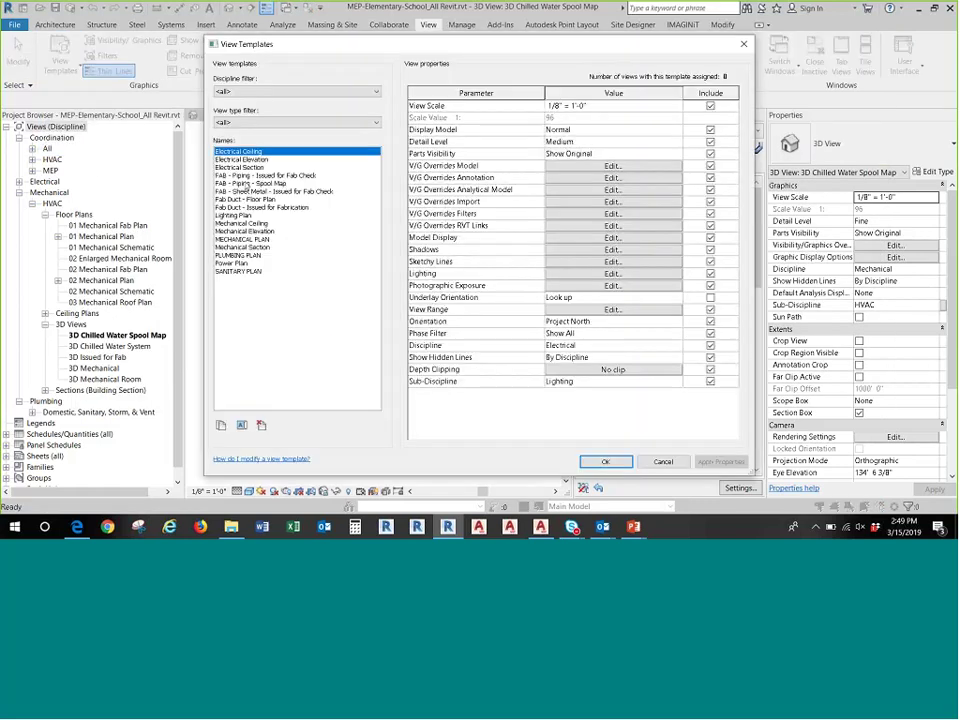
click(252, 175)
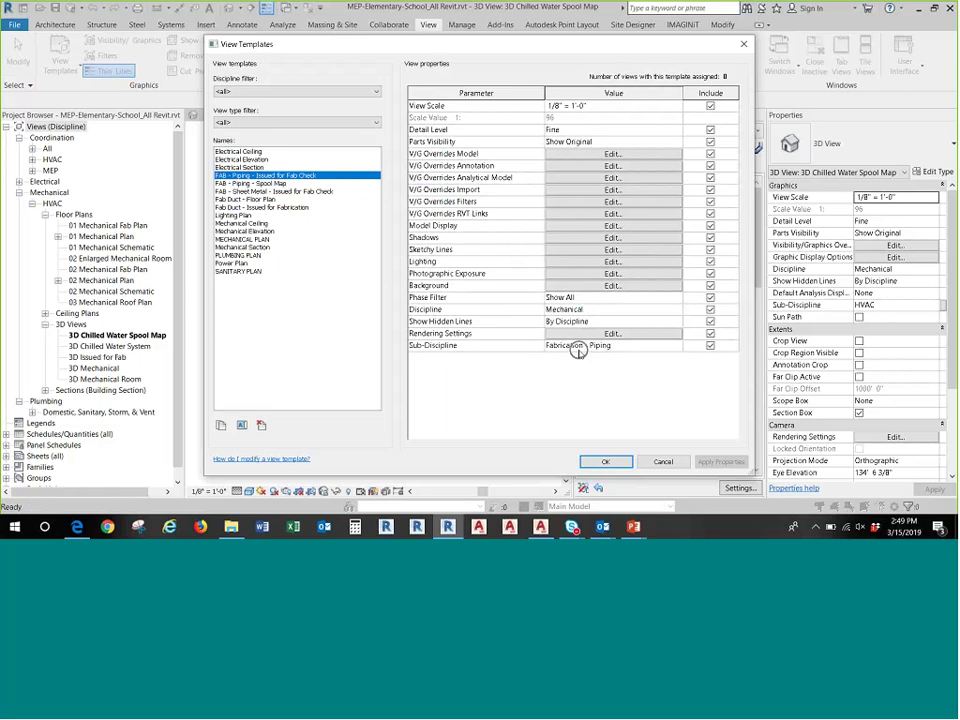
click(661, 462)
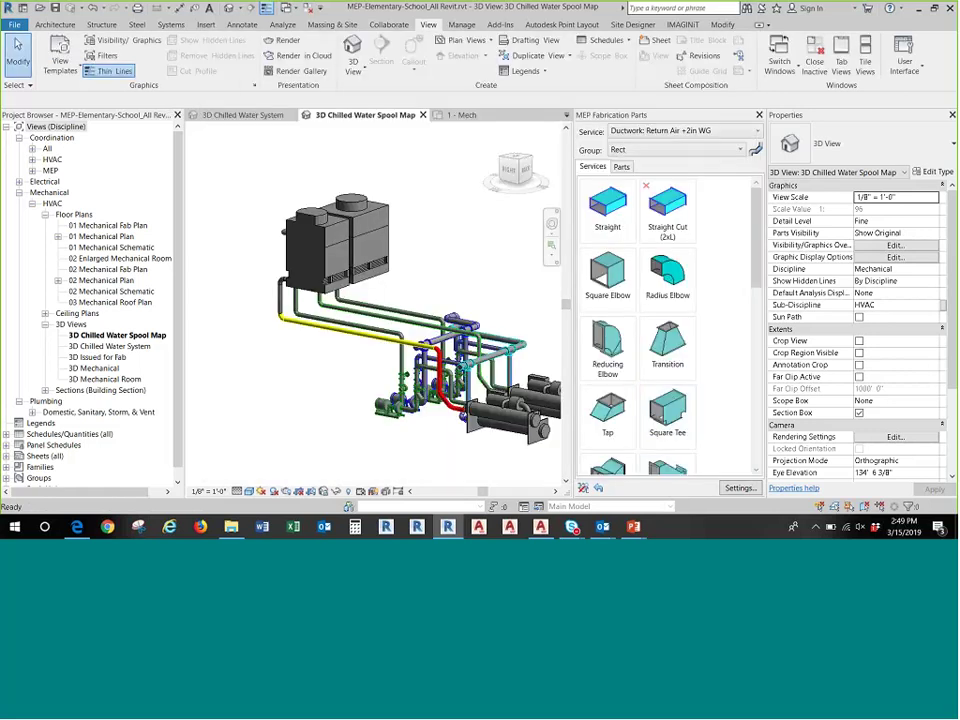
click(100, 237)
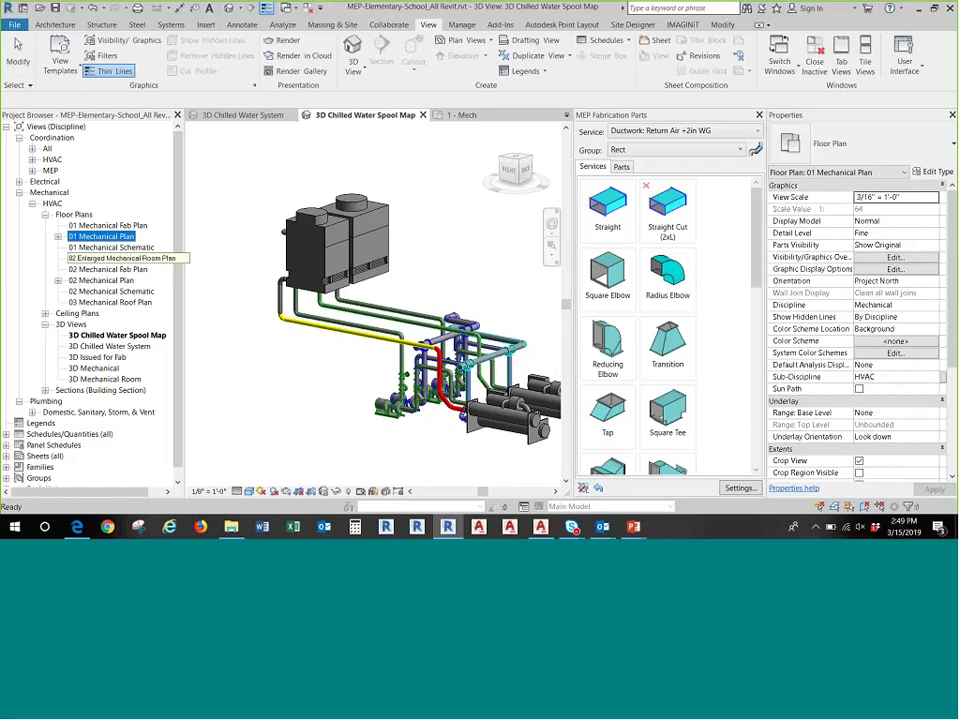
click(298, 355)
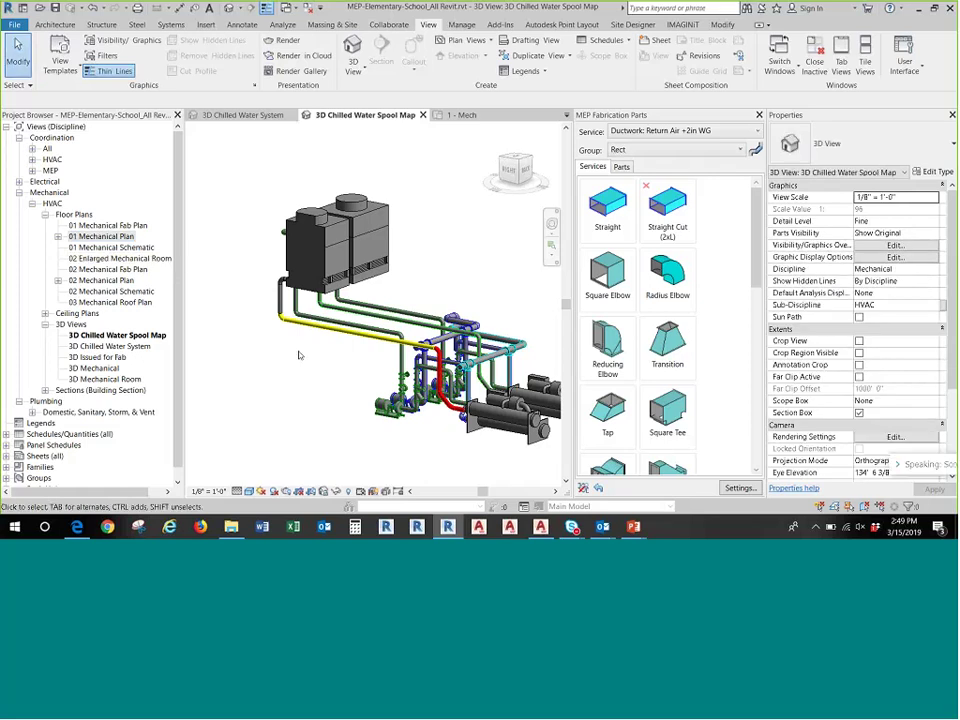
key(alt+Tab)
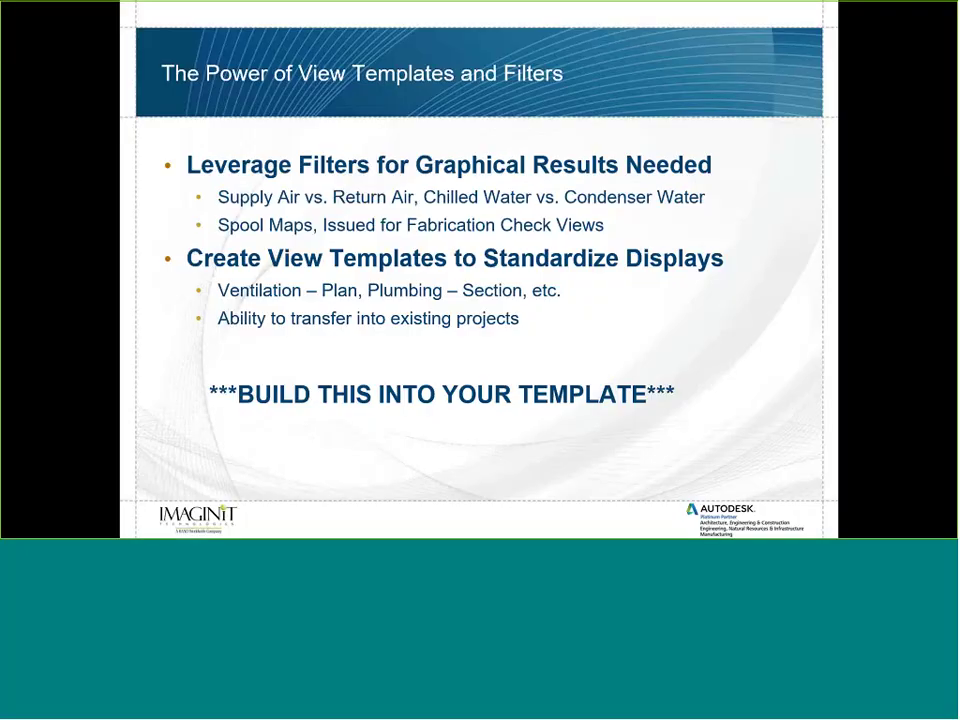
key(Right)
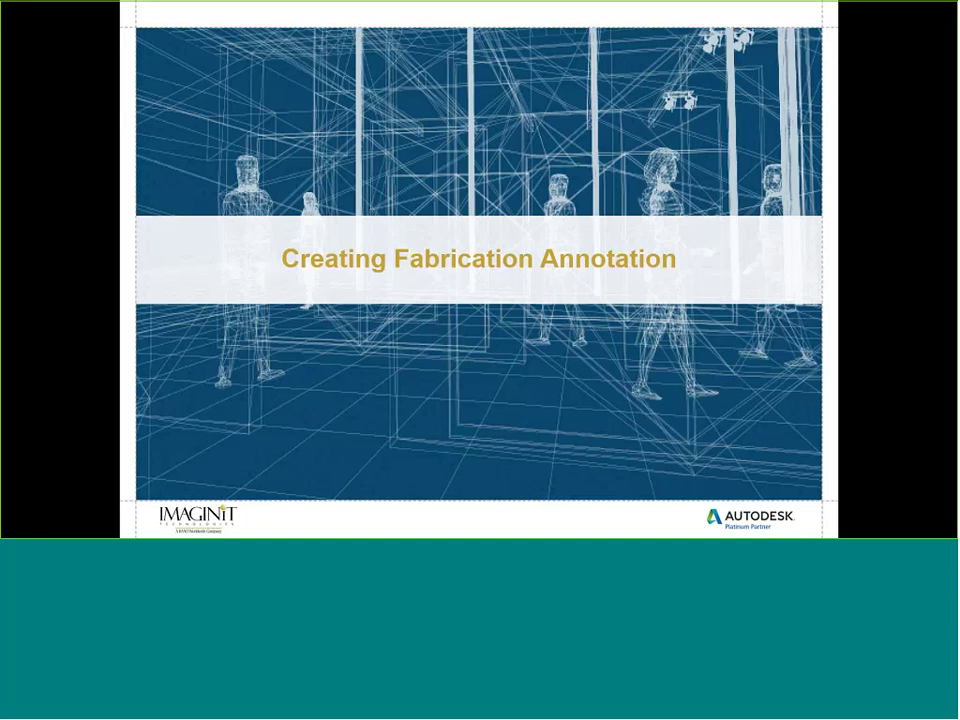
key(Right)
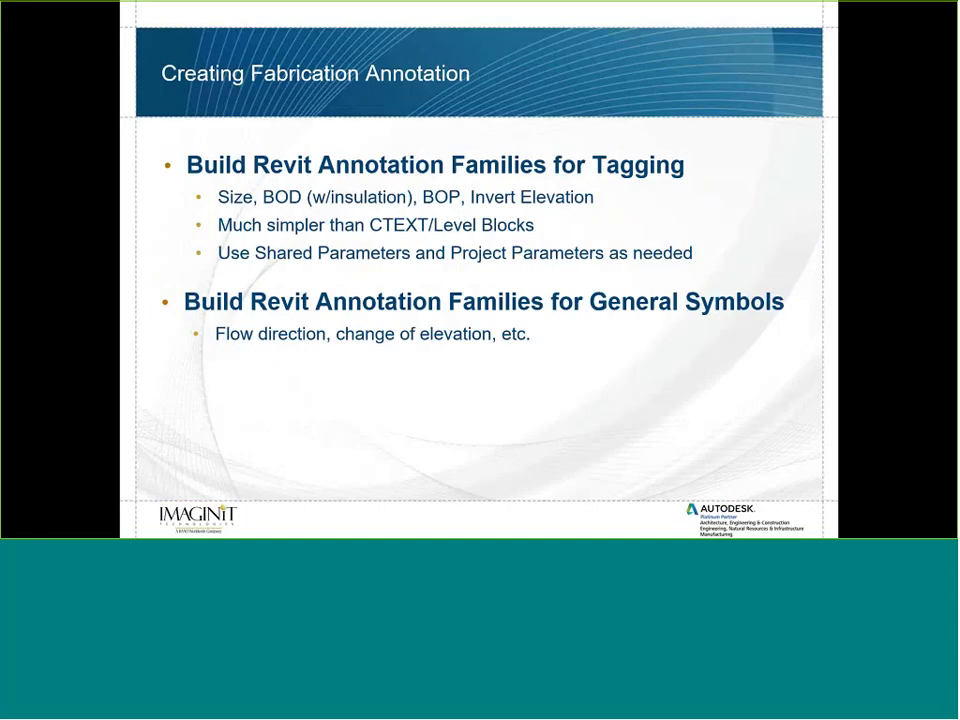
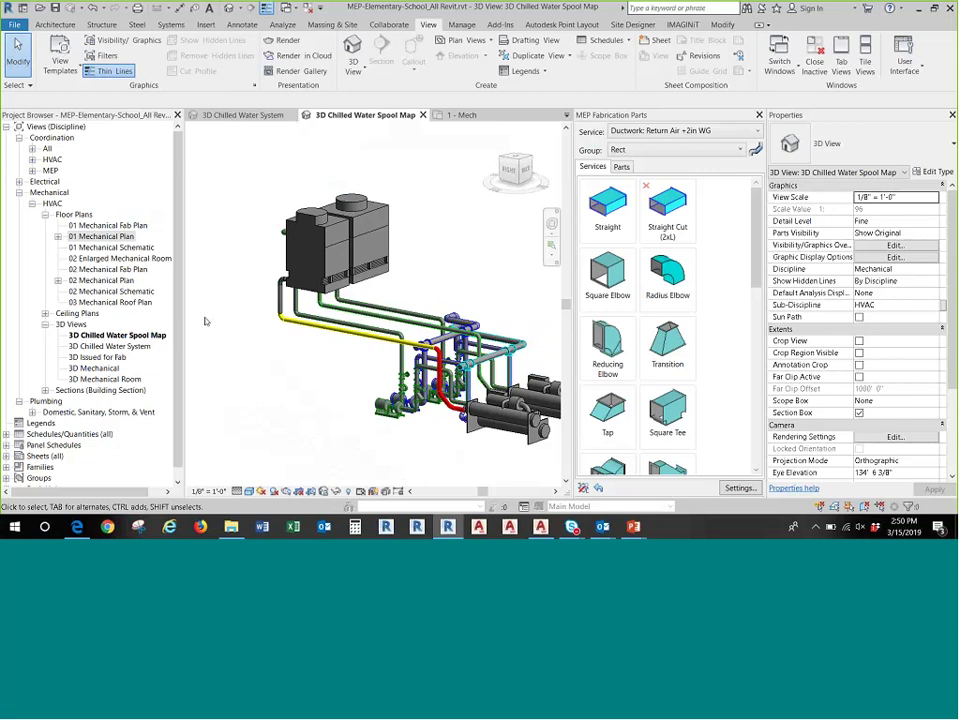
- Open the 01 Mechanical Fab Plan floor plan and start tagging the vertical green duct above AHU 1-1, agreeing to load a tag family
double_click(108, 225)
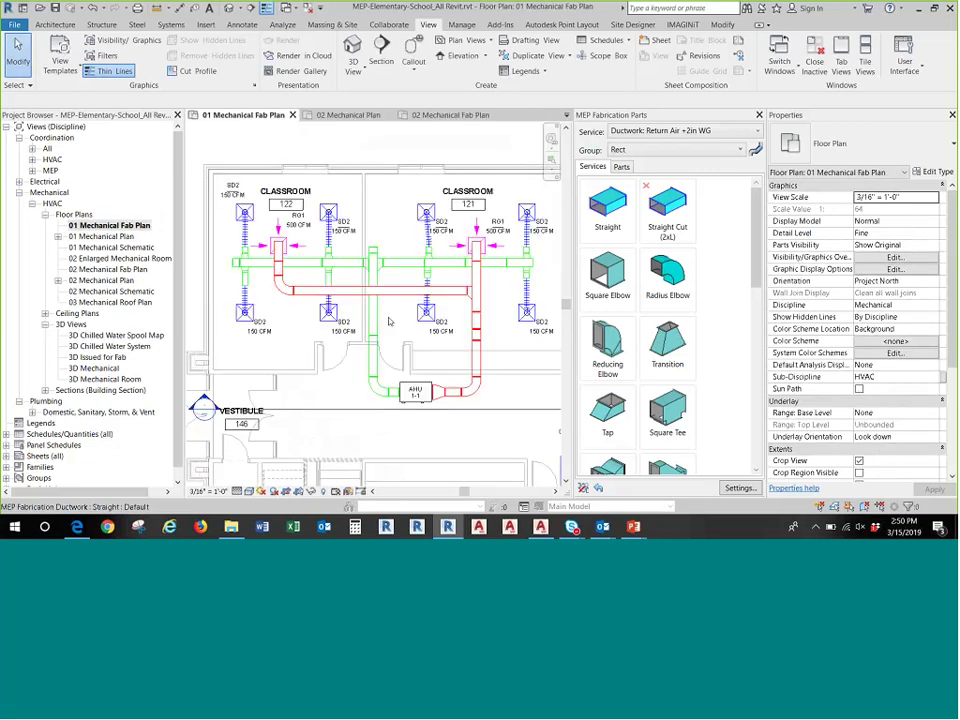
scroll(392, 318, up, 2)
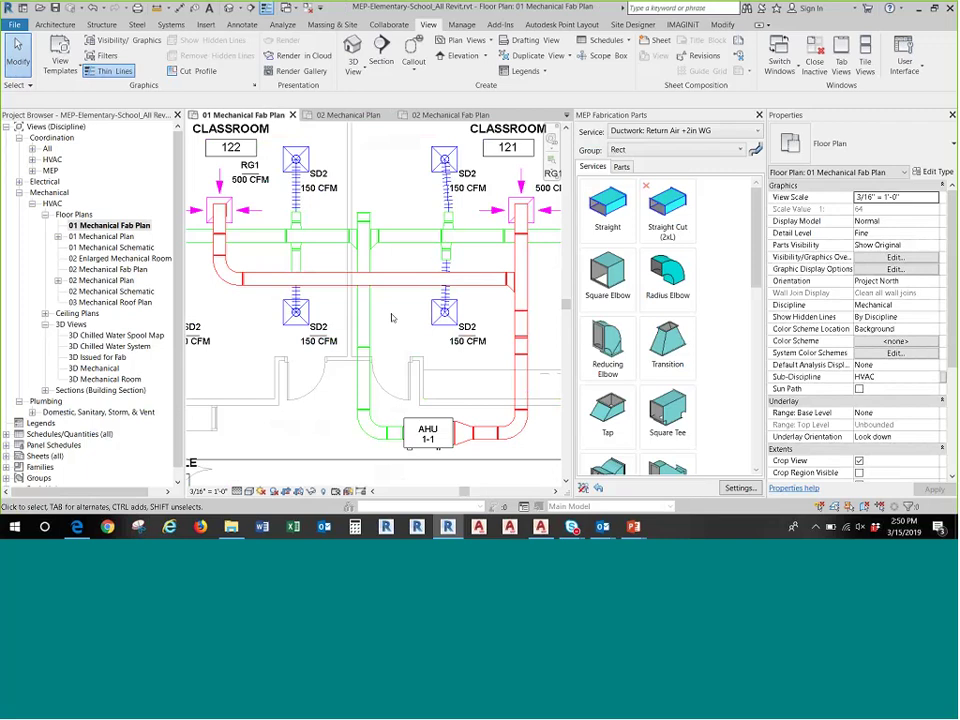
click(241, 24)
key(t)
key(g)
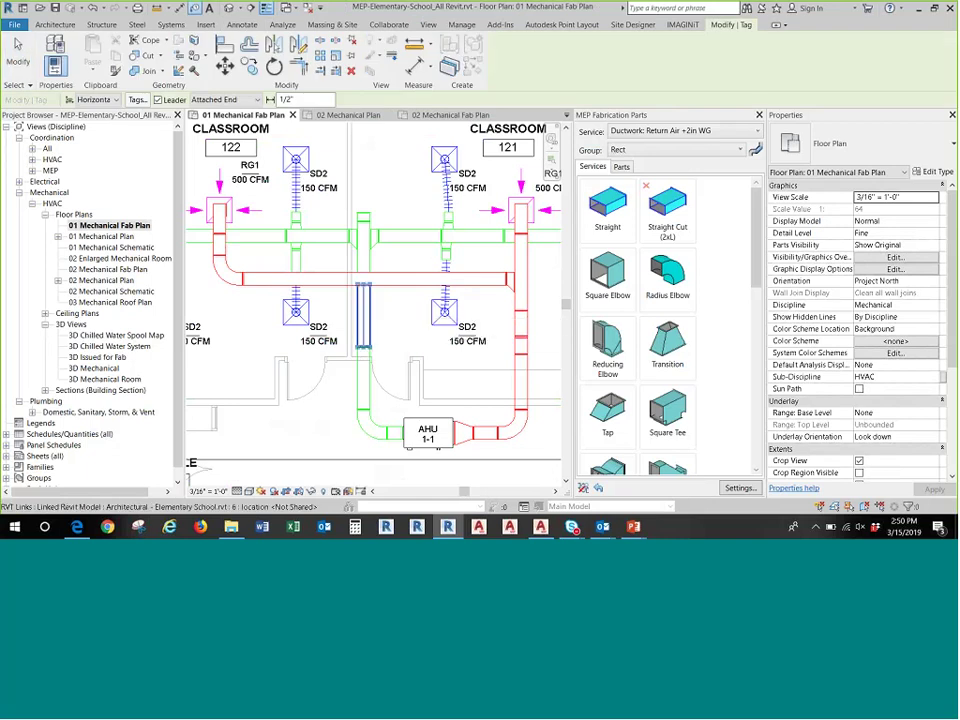
click(366, 310)
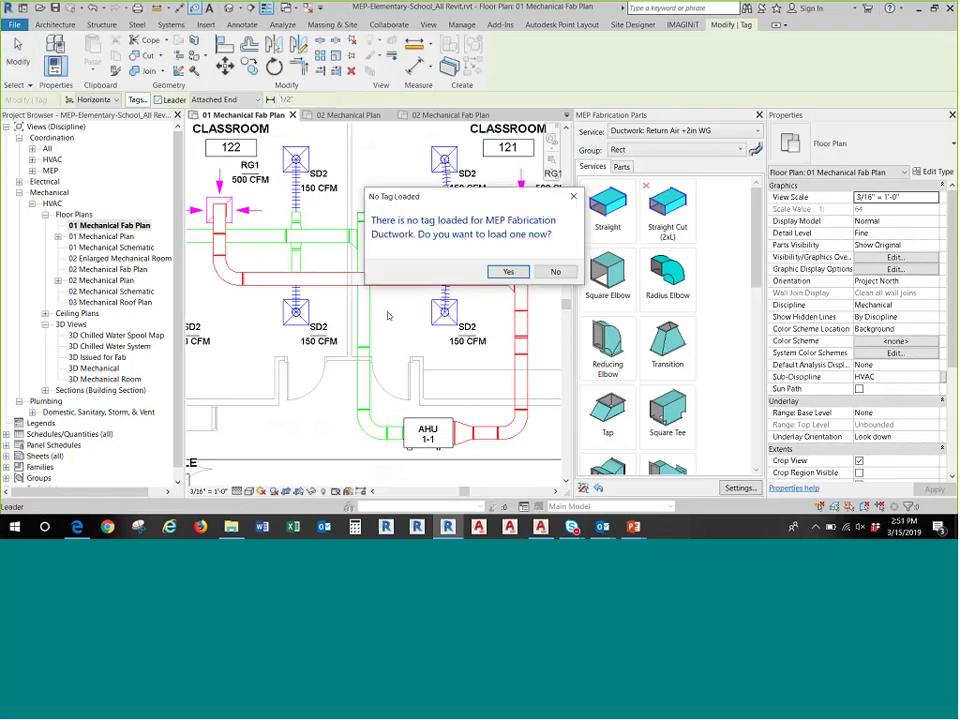
click(508, 272)
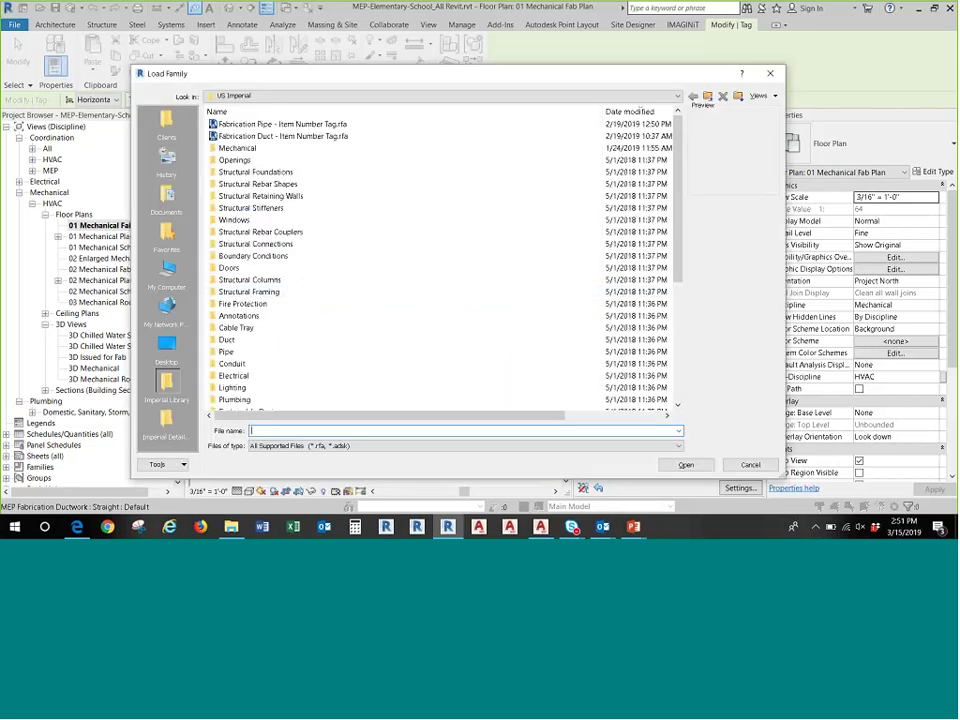
- Load the family Fabrication Duct - Size Tag.rfa from the library's Annotations, Mechanical, Duct folder
click(371, 113)
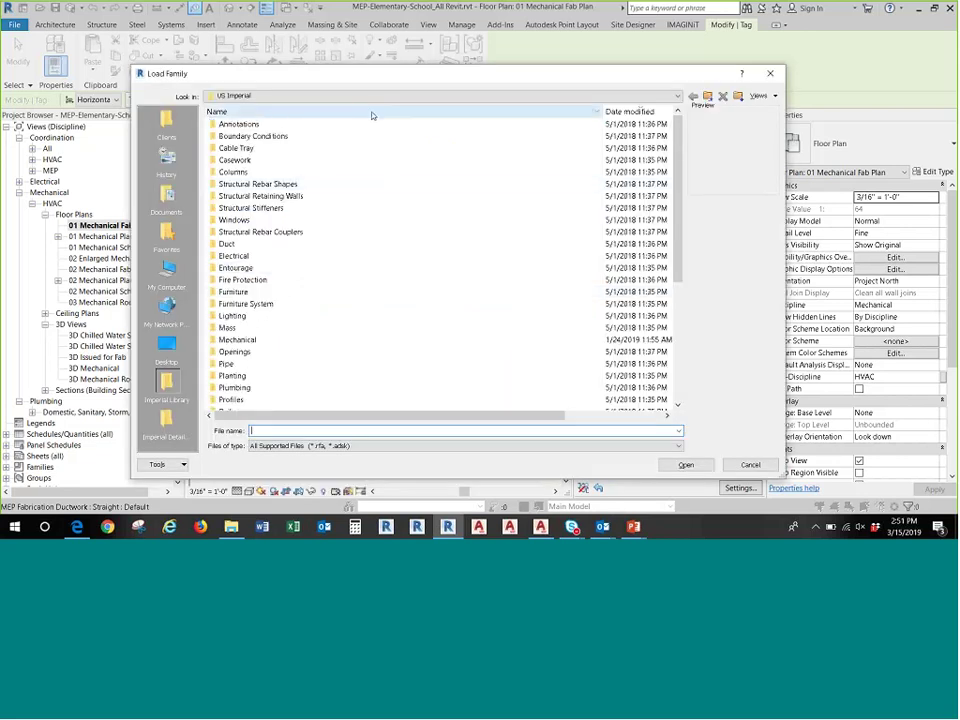
double_click(334, 125)
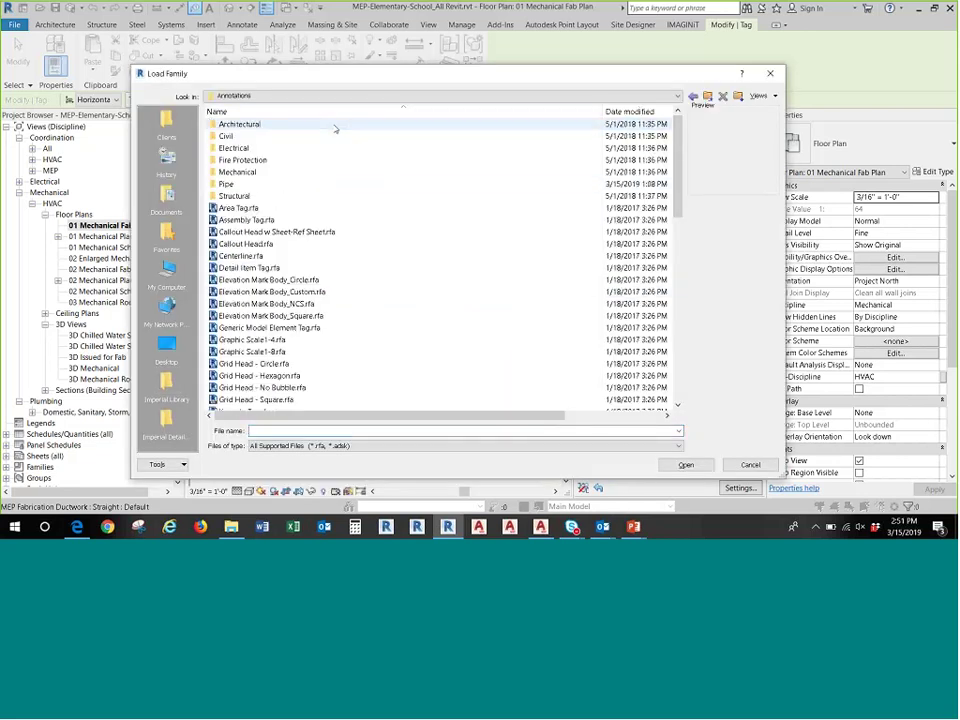
double_click(268, 175)
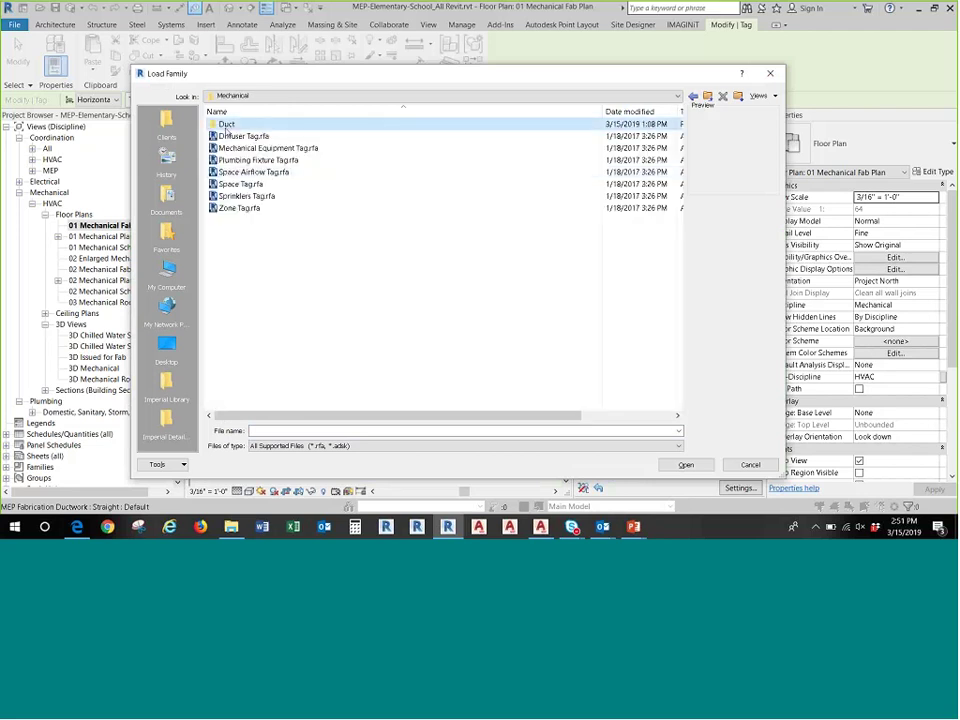
double_click(226, 124)
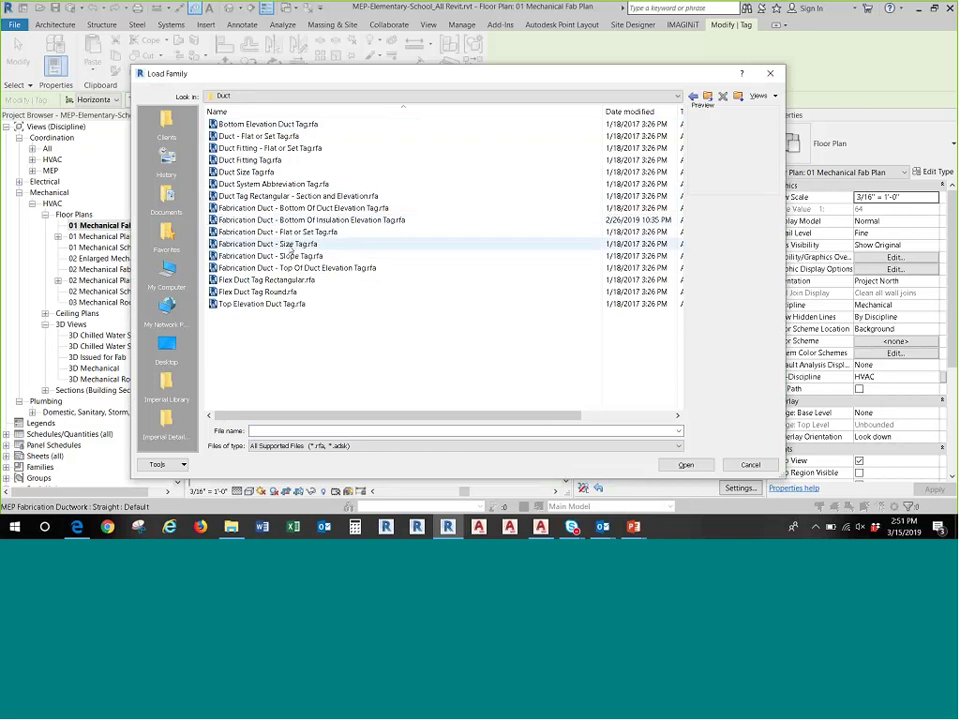
click(291, 245)
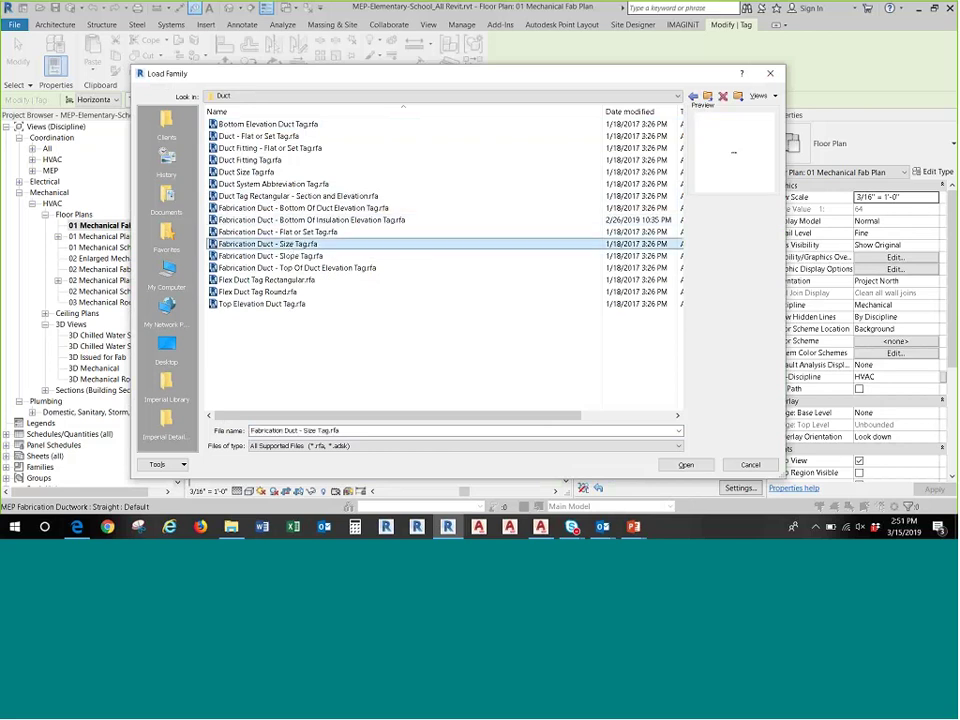
click(686, 465)
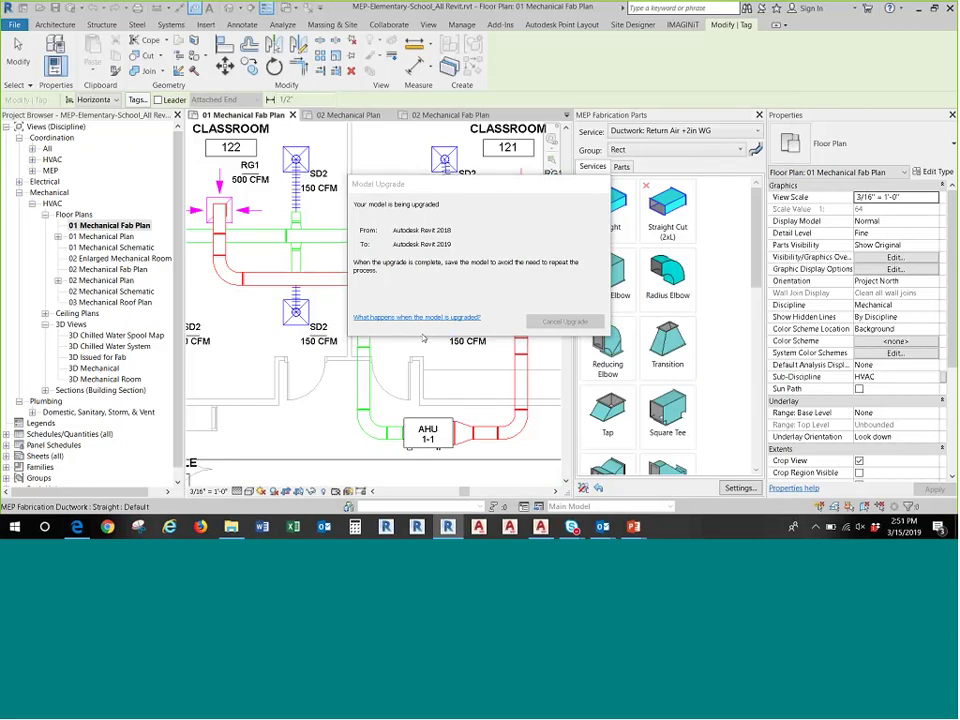
- Place size tags on the vertical green duct, the horizontal green duct and the long horizontal red duct between classrooms 122 and 121
click(368, 318)
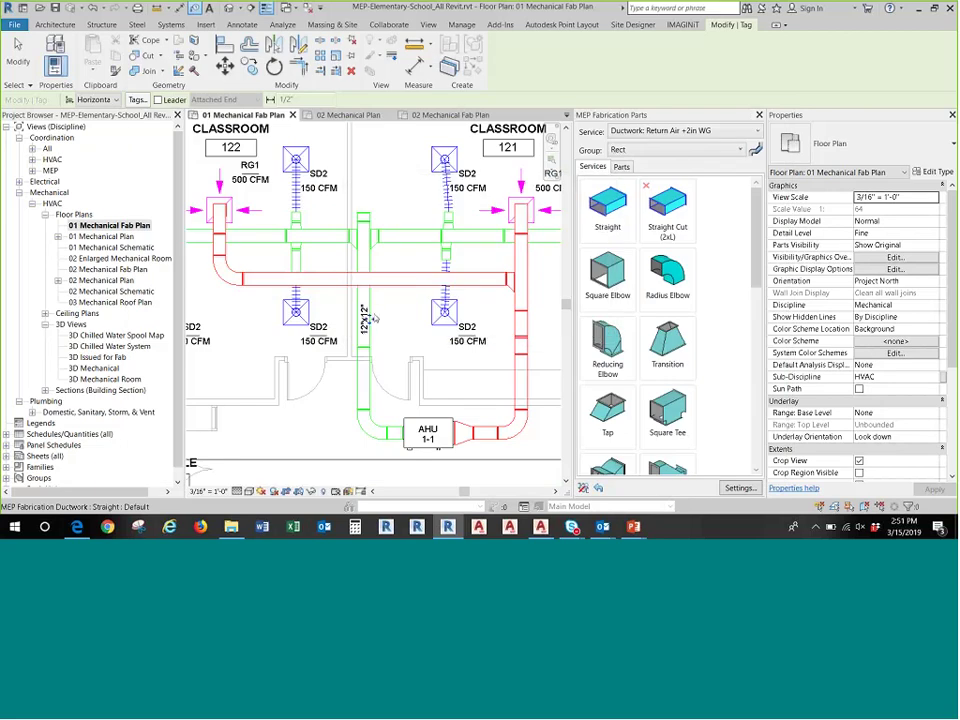
click(410, 237)
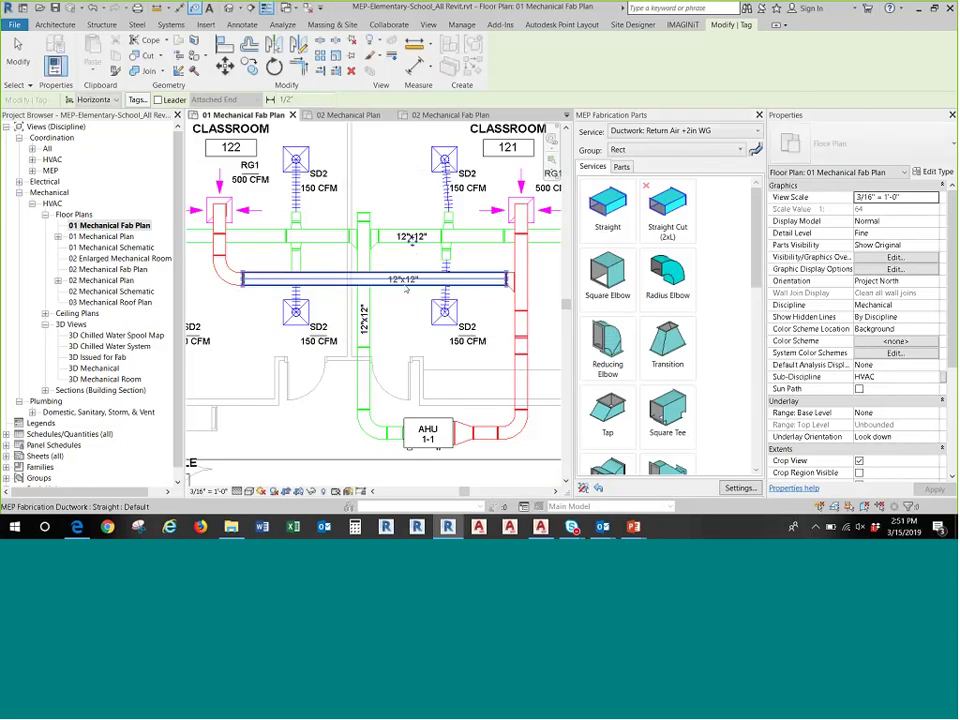
click(403, 281)
key(Escape)
key(Escape)
- Open the tag family of the horizontal red duct's size tag for editing
scroll(410, 334, up, 2)
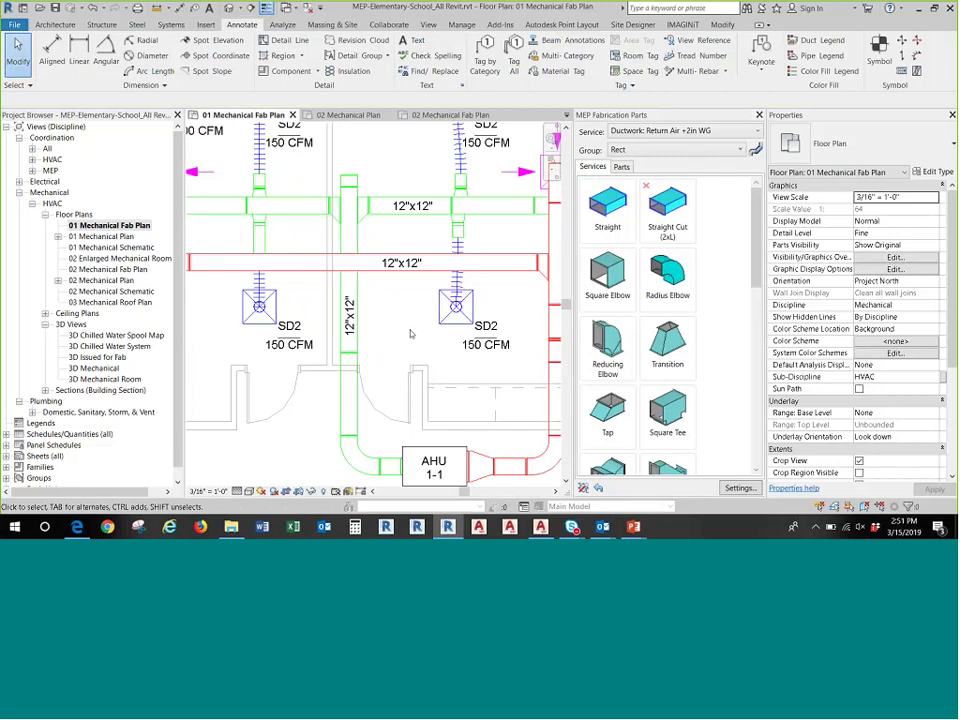
scroll(410, 334, up, 1)
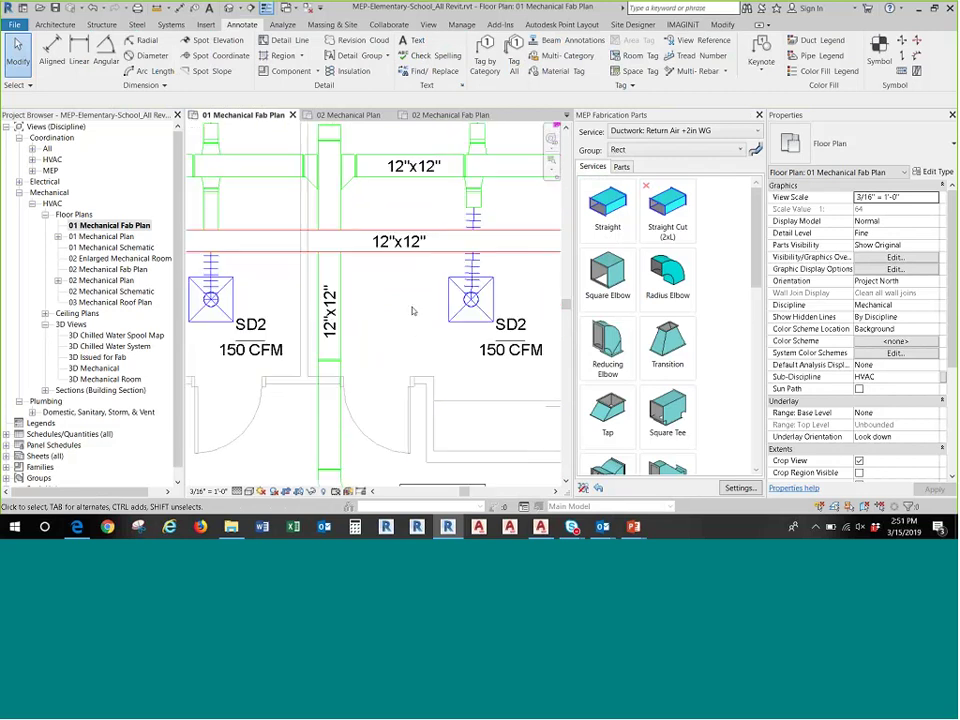
scroll(418, 322, up, 1)
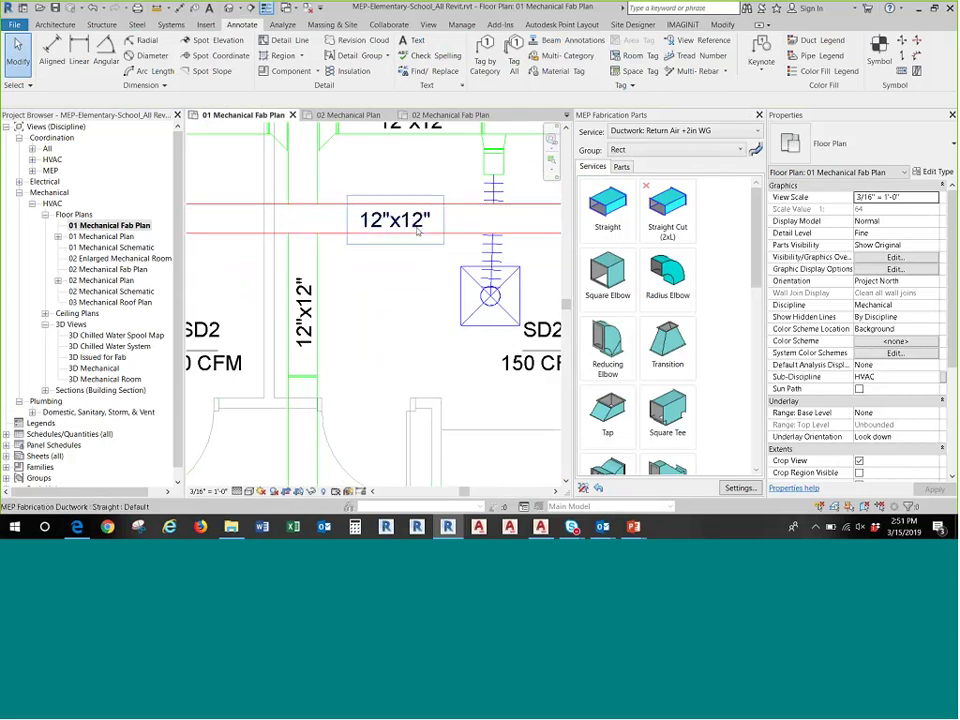
click(418, 231)
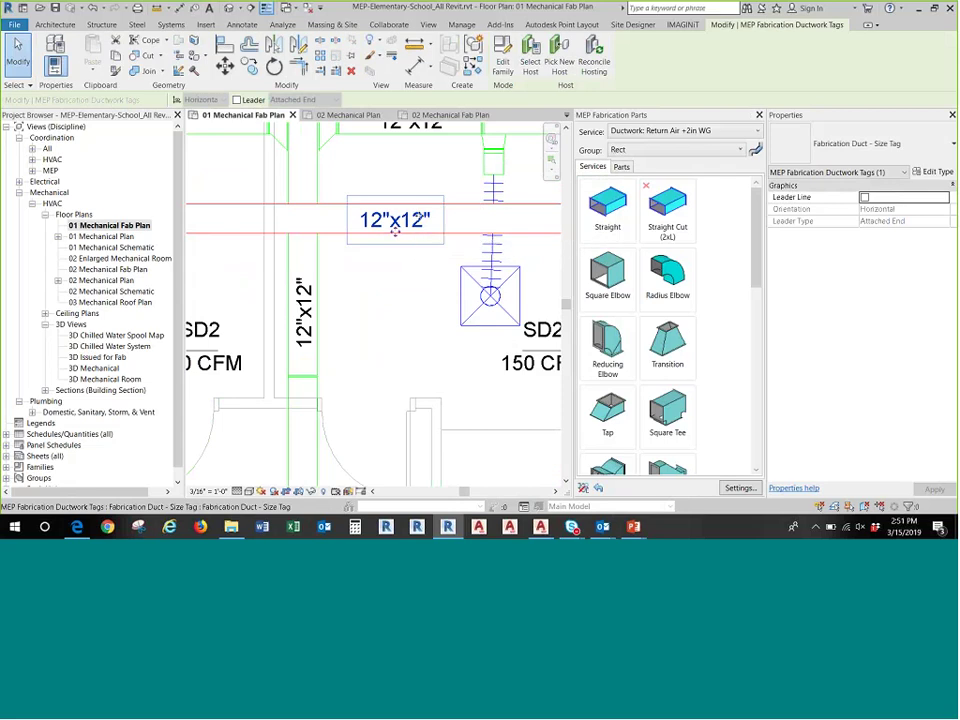
click(505, 66)
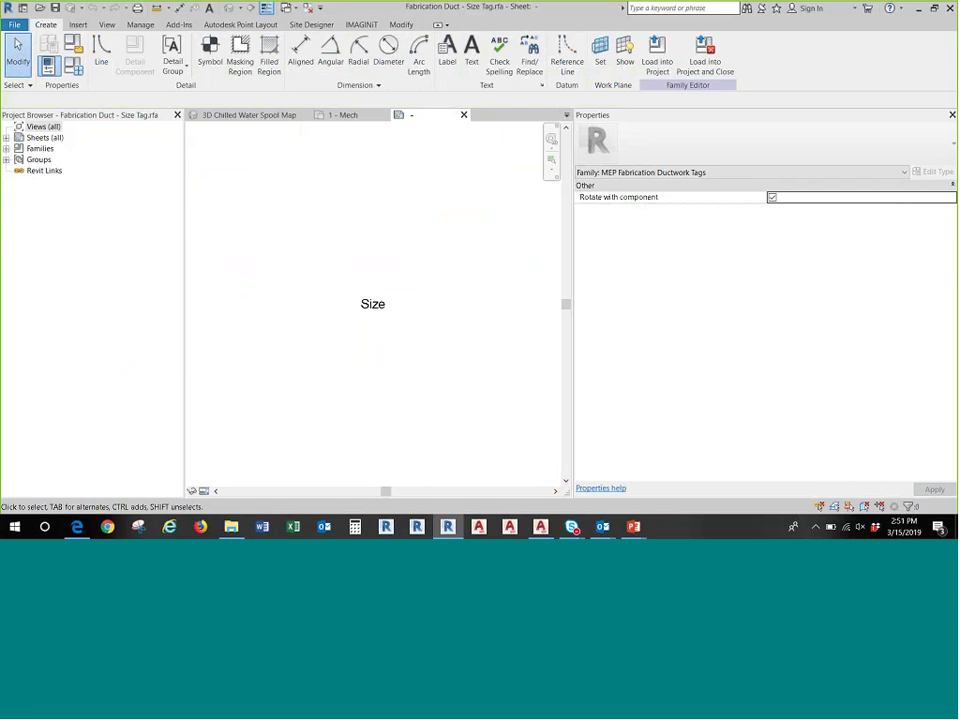
- Edit the tag's label and remove the Size parameter from its label parameters
scroll(394, 331, up, 2)
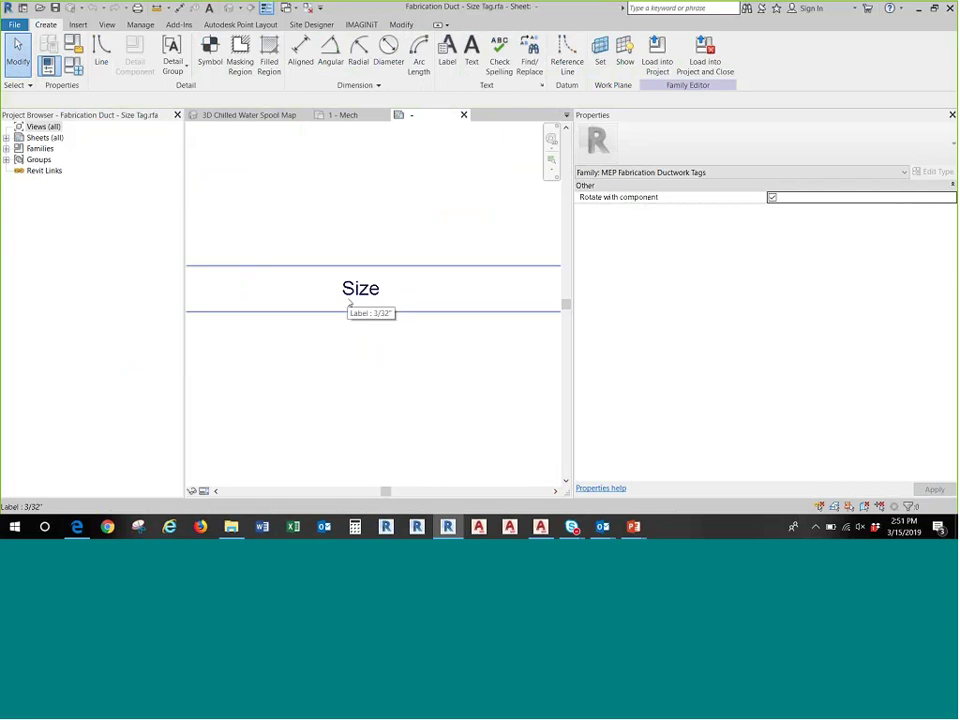
click(349, 302)
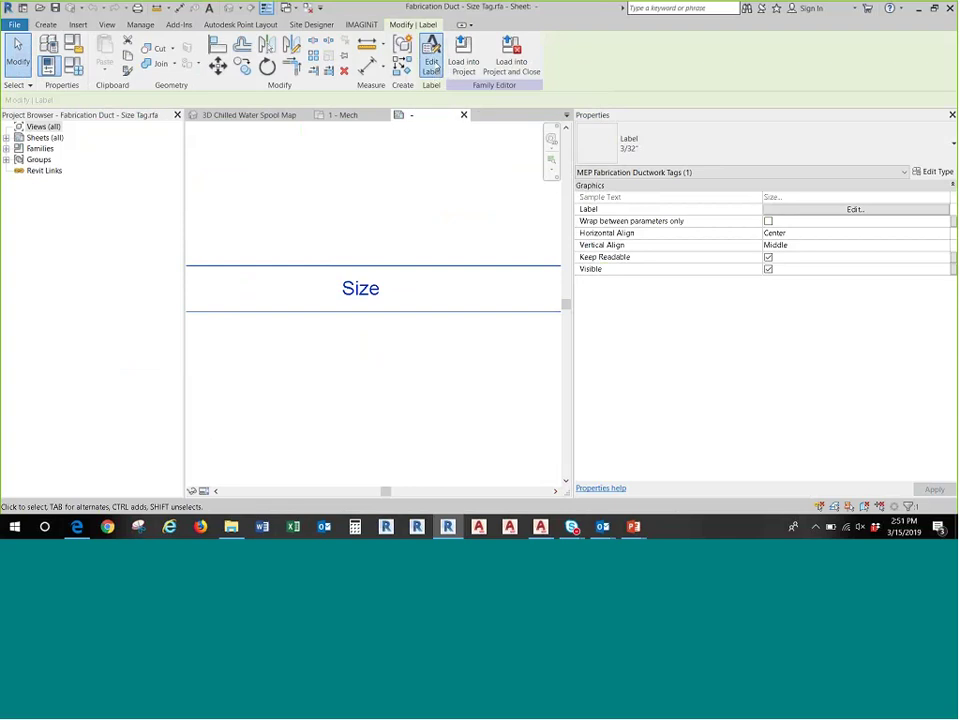
click(432, 70)
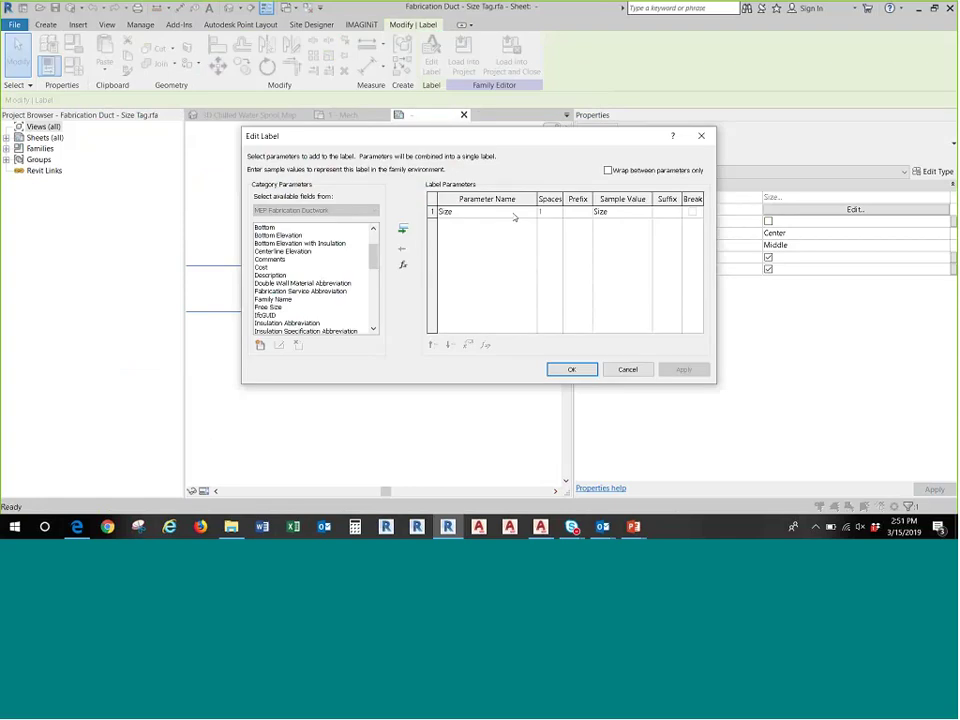
click(434, 211)
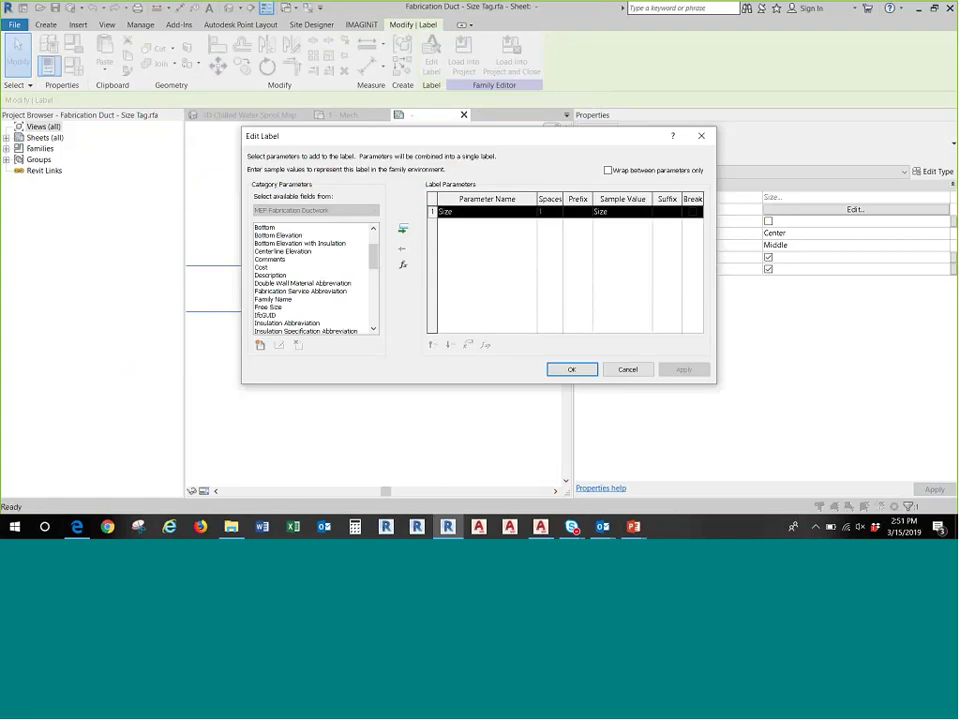
click(402, 248)
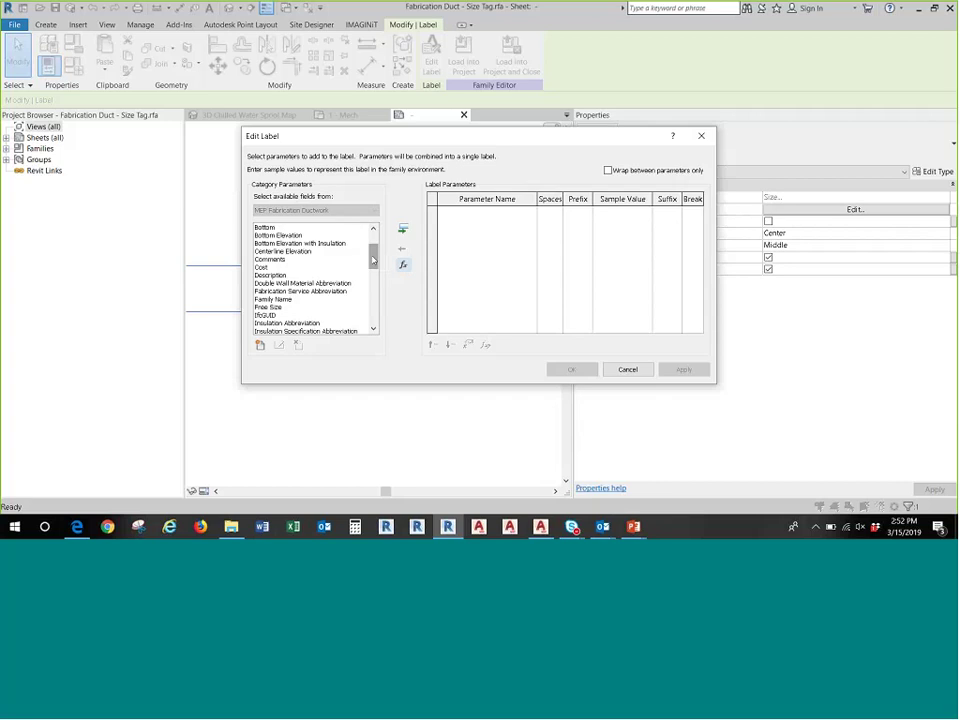
- Look through the MEP Fabrication Ductwork parameters available for the label, including Size and the elevation fields
mouse_move(373, 260)
mouse_down()
mouse_move(373, 248)
mouse_move(371, 296)
mouse_move(372, 248)
mouse_up()
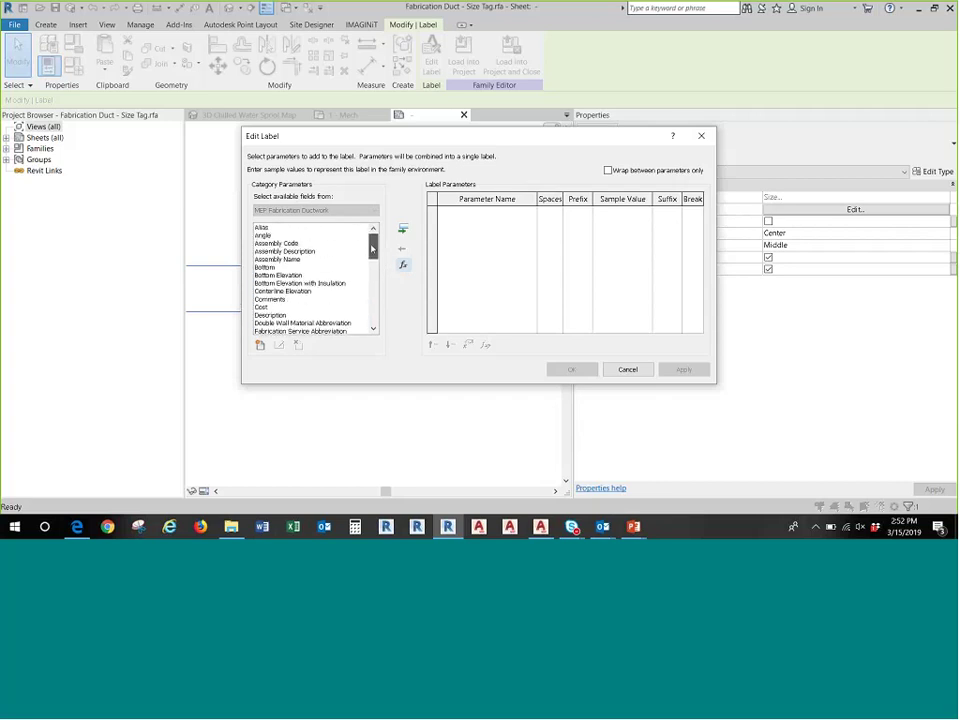
scroll(301, 270, down, 4)
scroll(301, 270, down, 3)
click(296, 284)
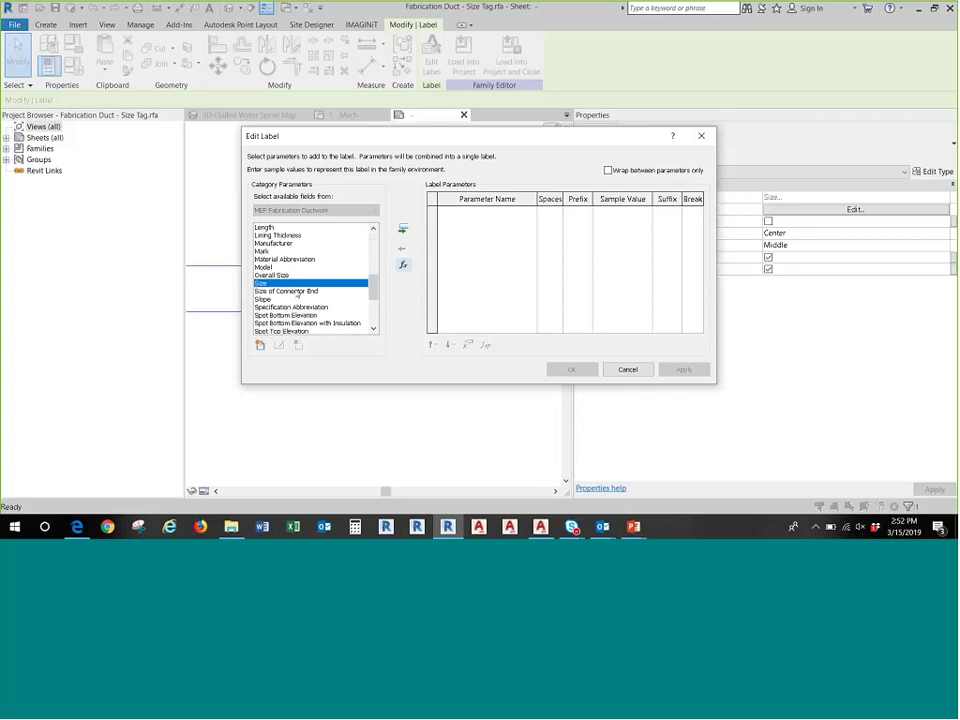
scroll(296, 284, down, 4)
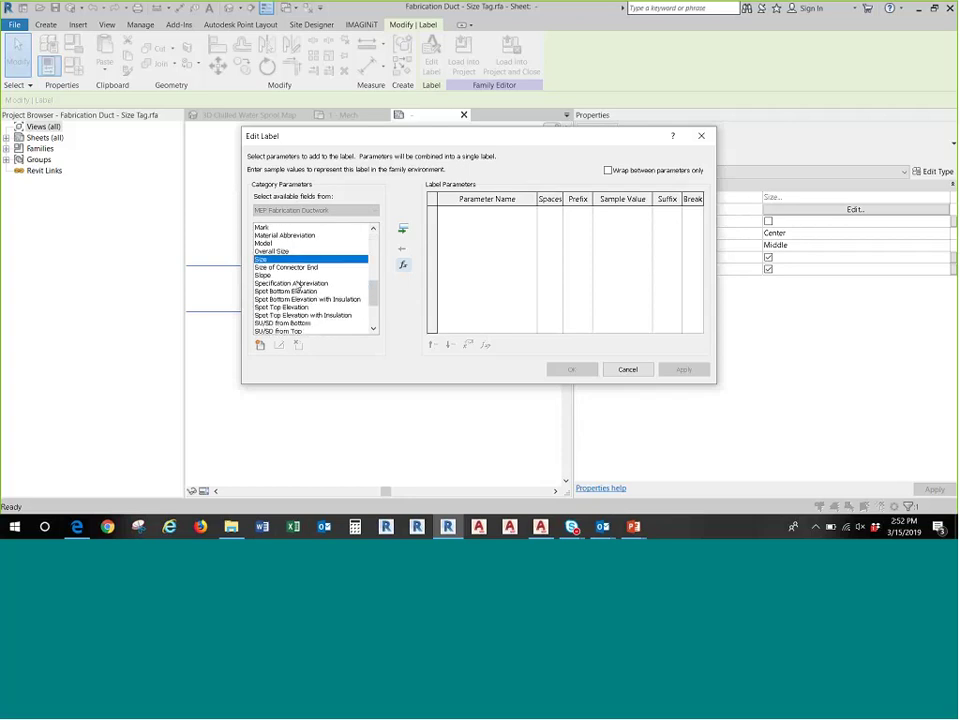
scroll(297, 285, up, 1)
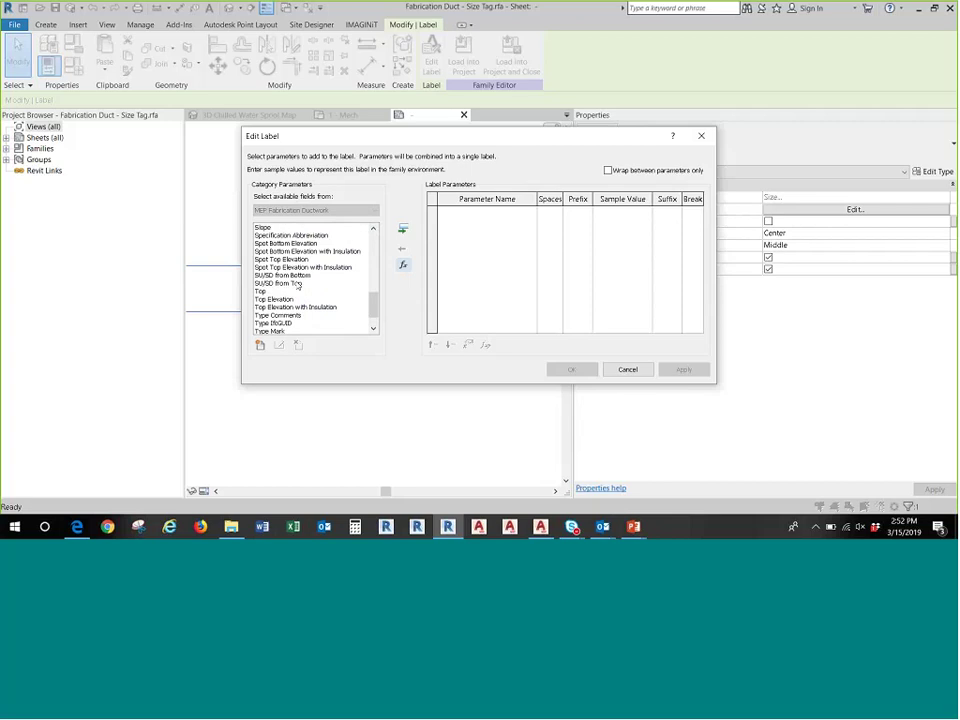
scroll(297, 285, up, 1)
scroll(298, 284, up, 4)
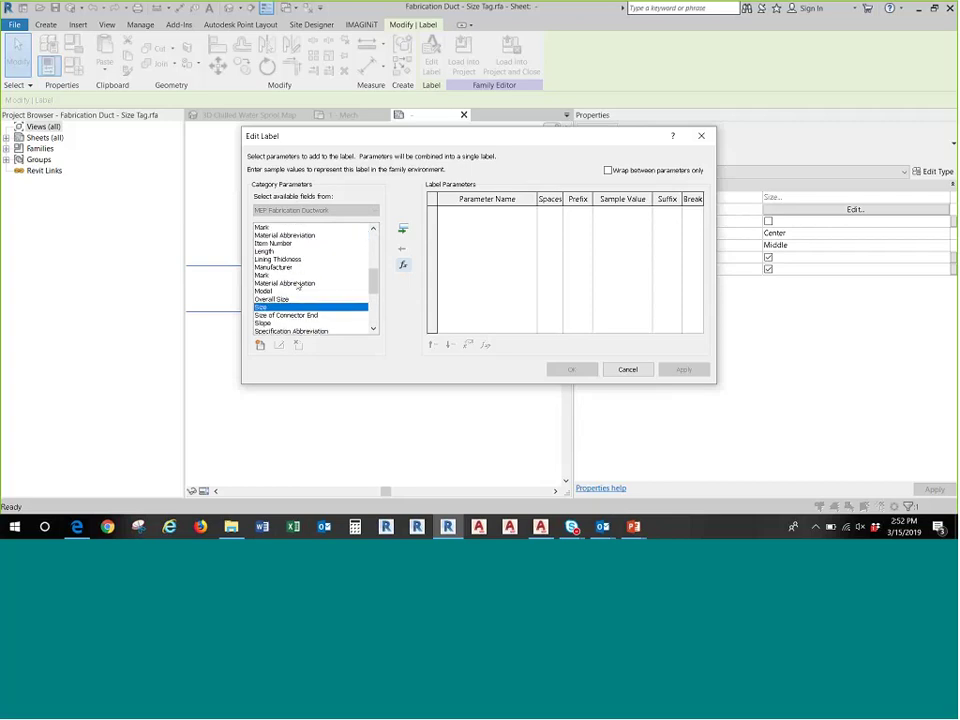
- Add the Item Number parameter to the label with the sample value 001 and accept the label changes
click(264, 275)
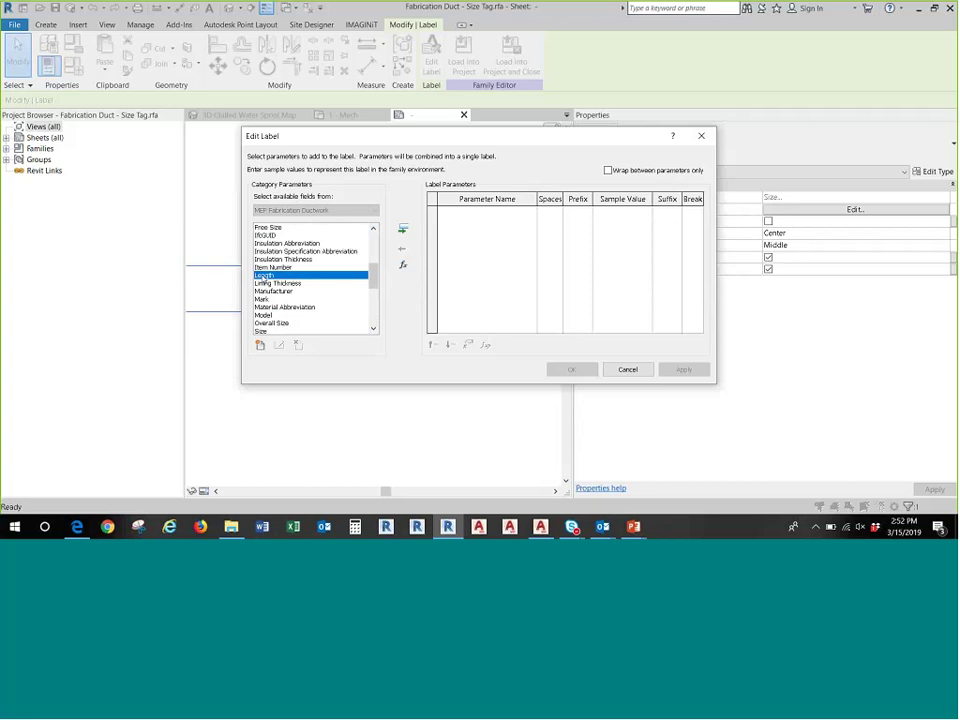
click(268, 268)
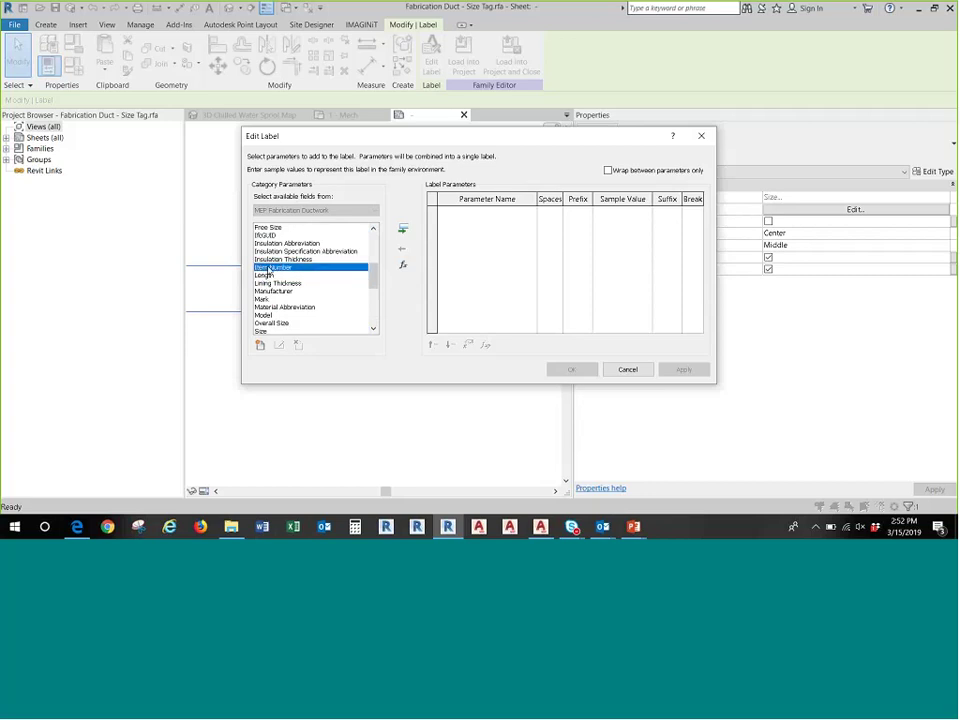
double_click(268, 270)
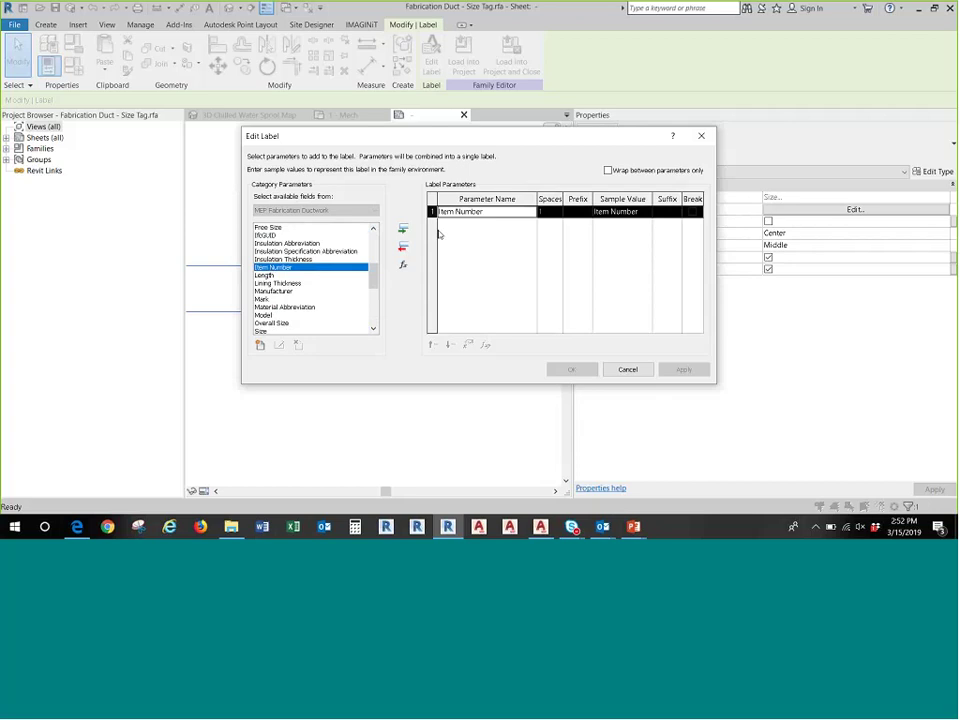
click(644, 212)
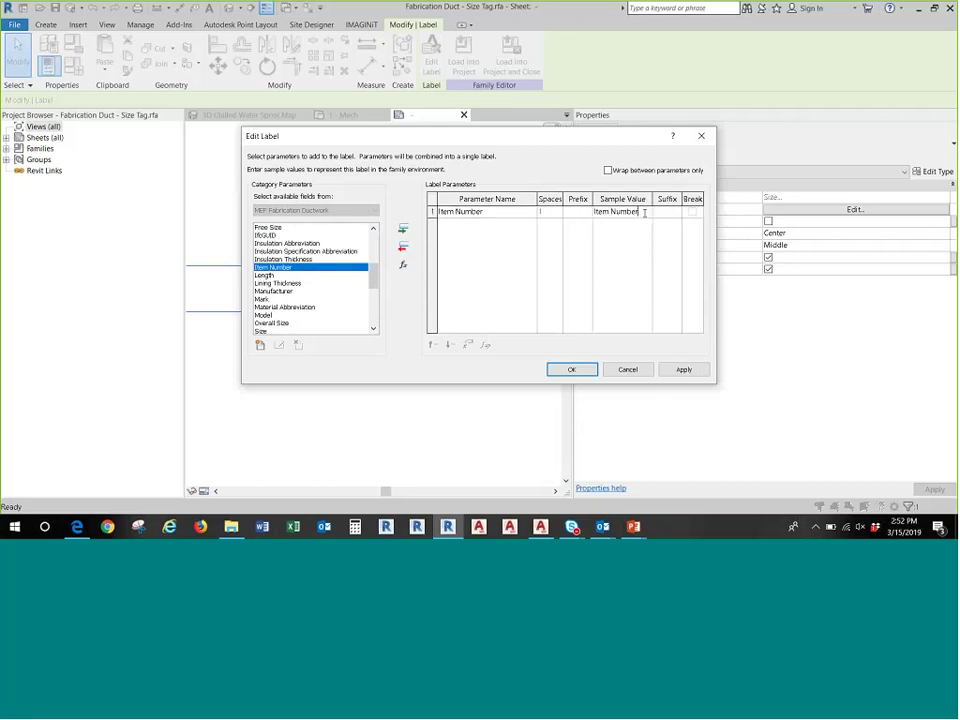
drag(644, 212, 575, 215)
text(001)
key(Return)
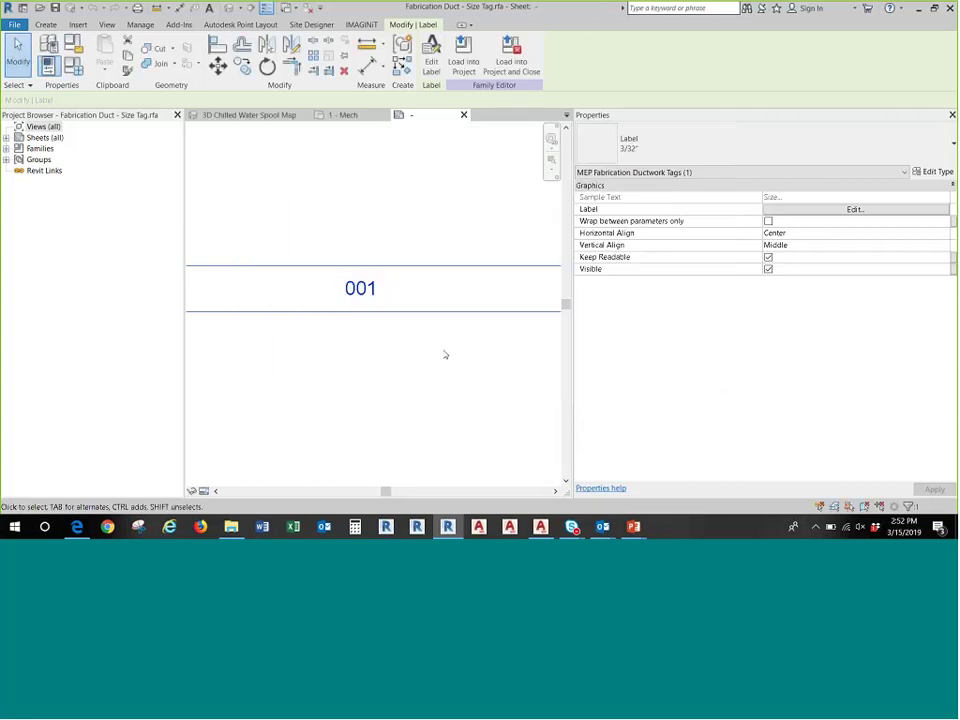
click(412, 365)
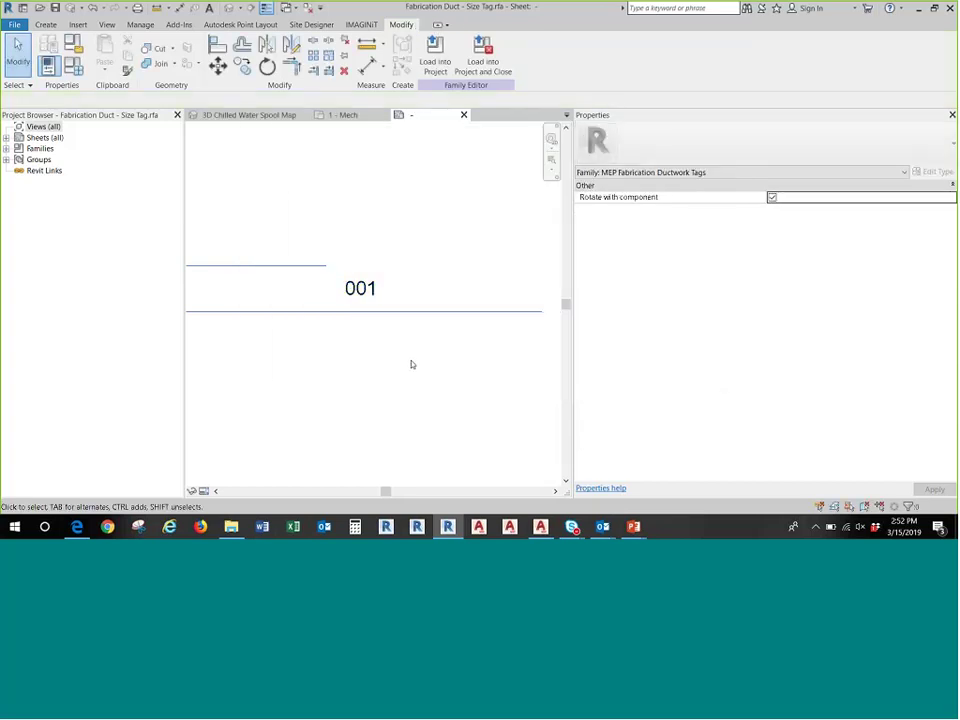
- Turn on the display of annotation categories in the tag family's view
key(v)
key(g)
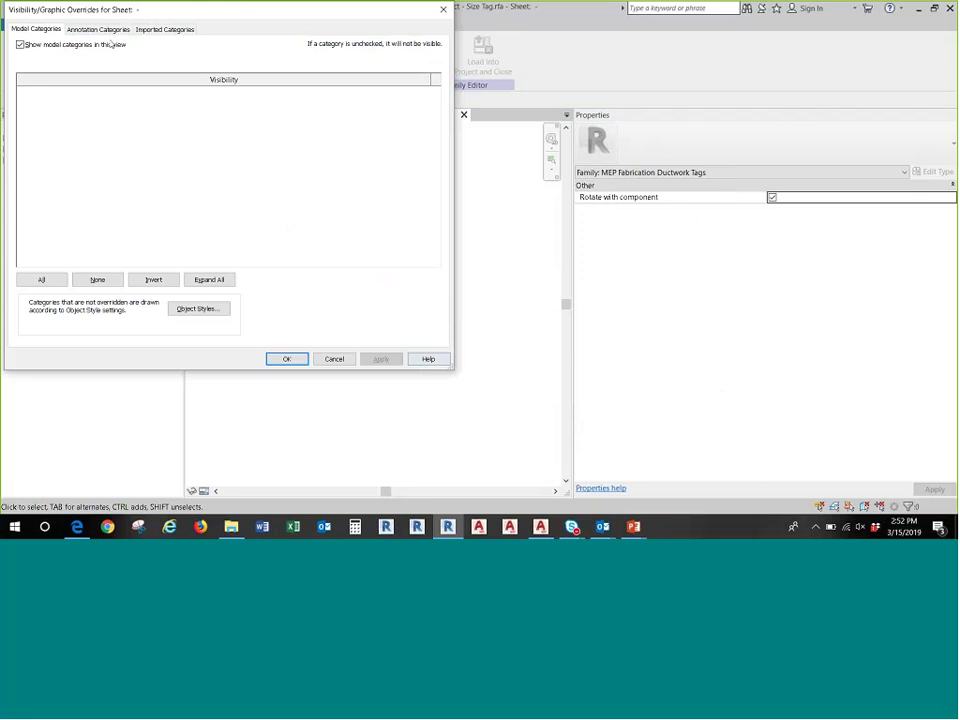
click(110, 30)
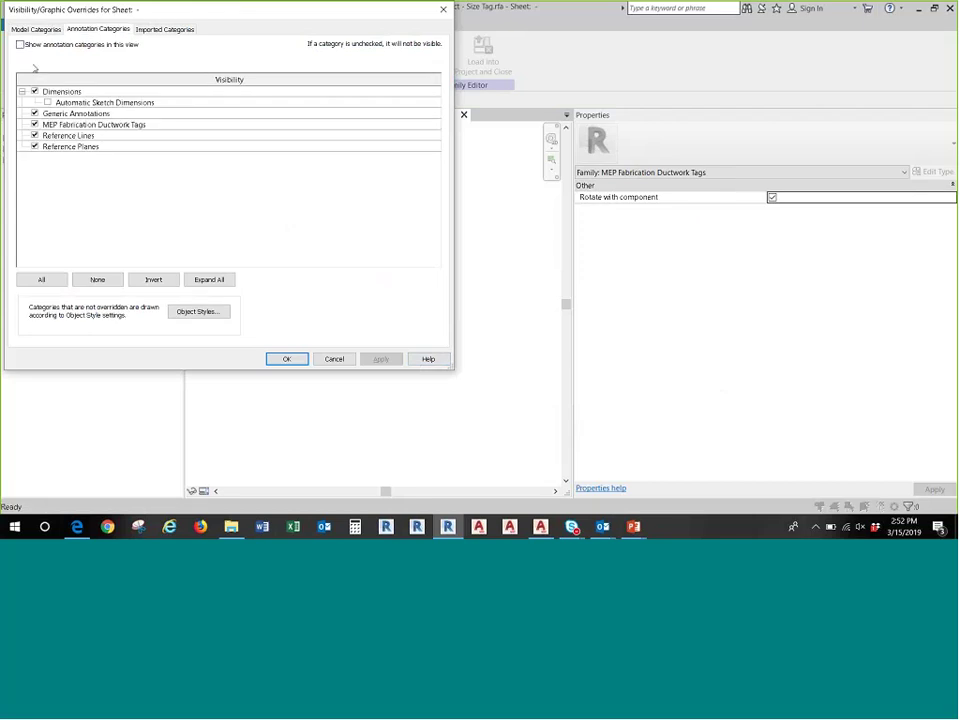
click(280, 359)
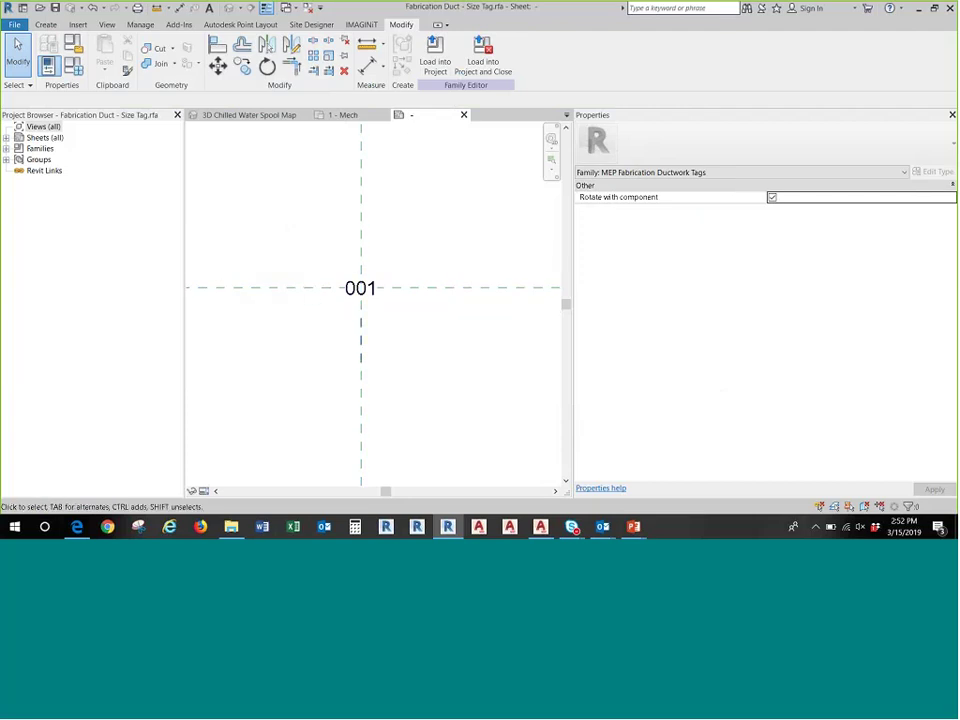
- Draw a rectangle about 0.41" wide and 0.14" high just above the 001 label, spanning the vertical reference plane
click(47, 25)
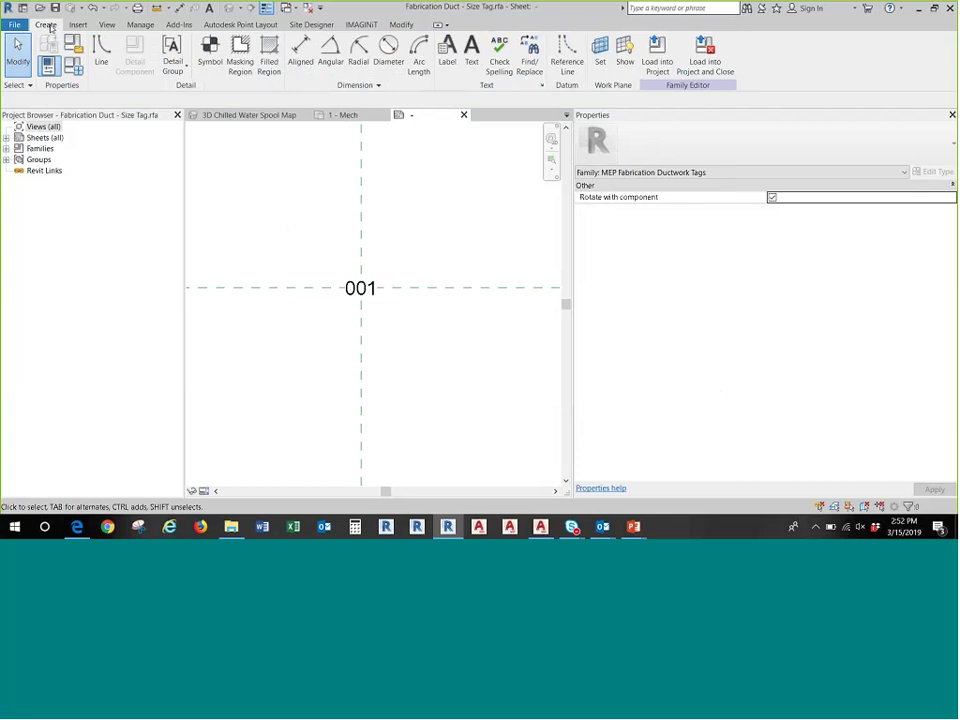
click(101, 52)
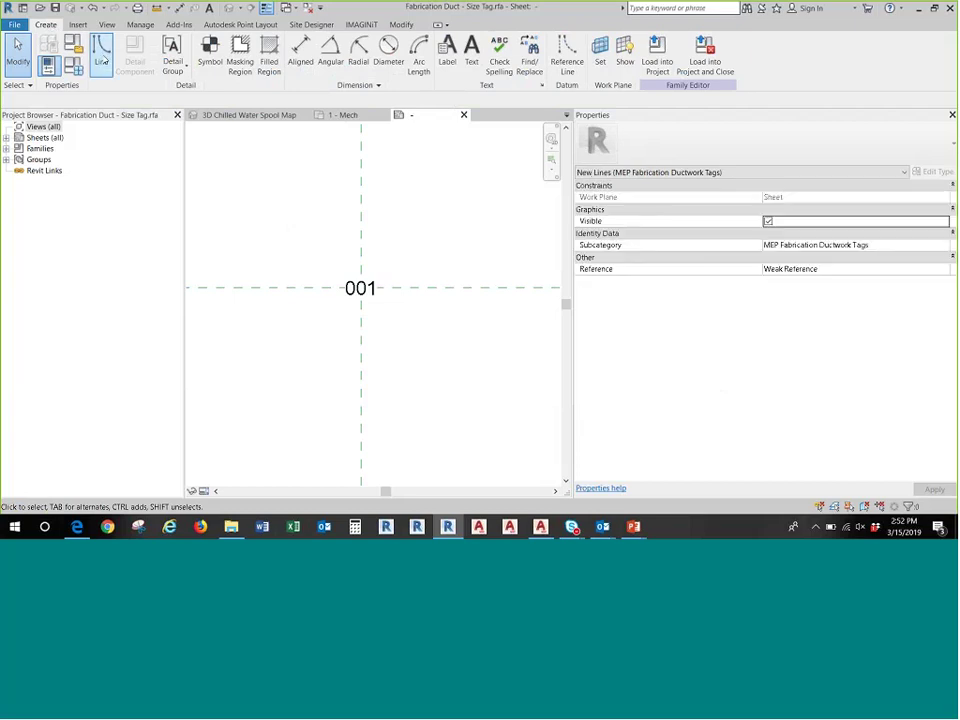
click(441, 43)
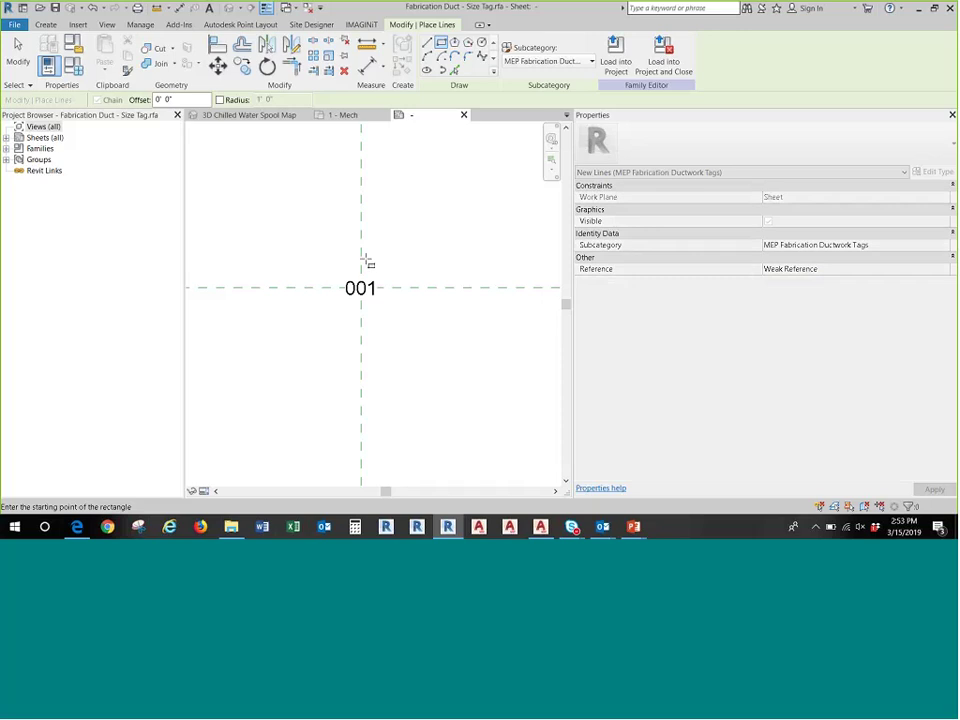
click(331, 248)
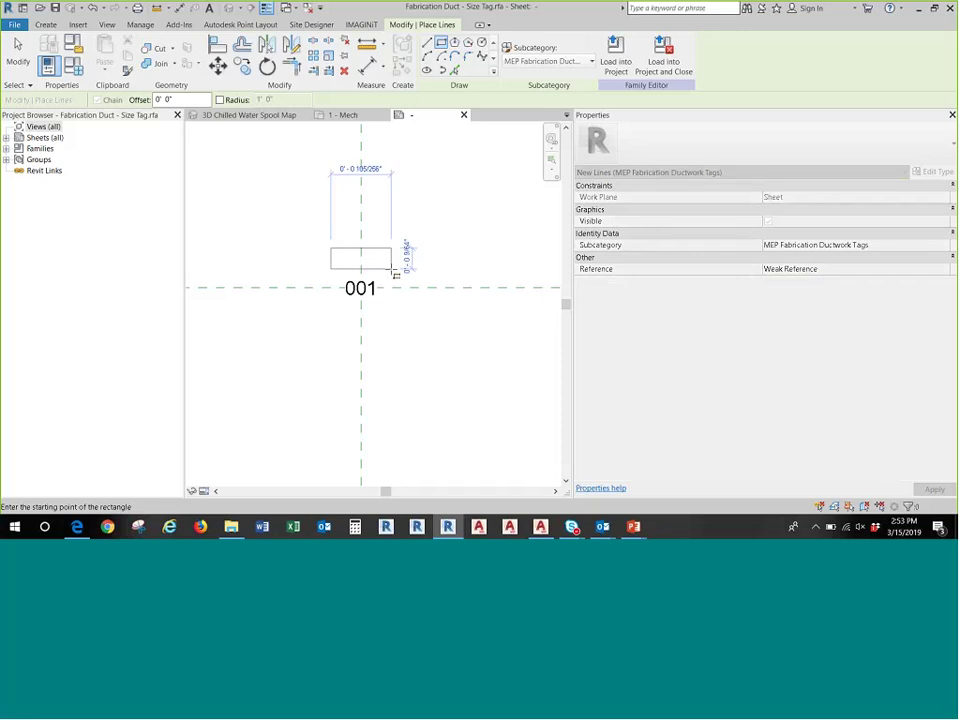
click(390, 269)
key(Escape)
key(Escape)
scroll(422, 280, up, 1)
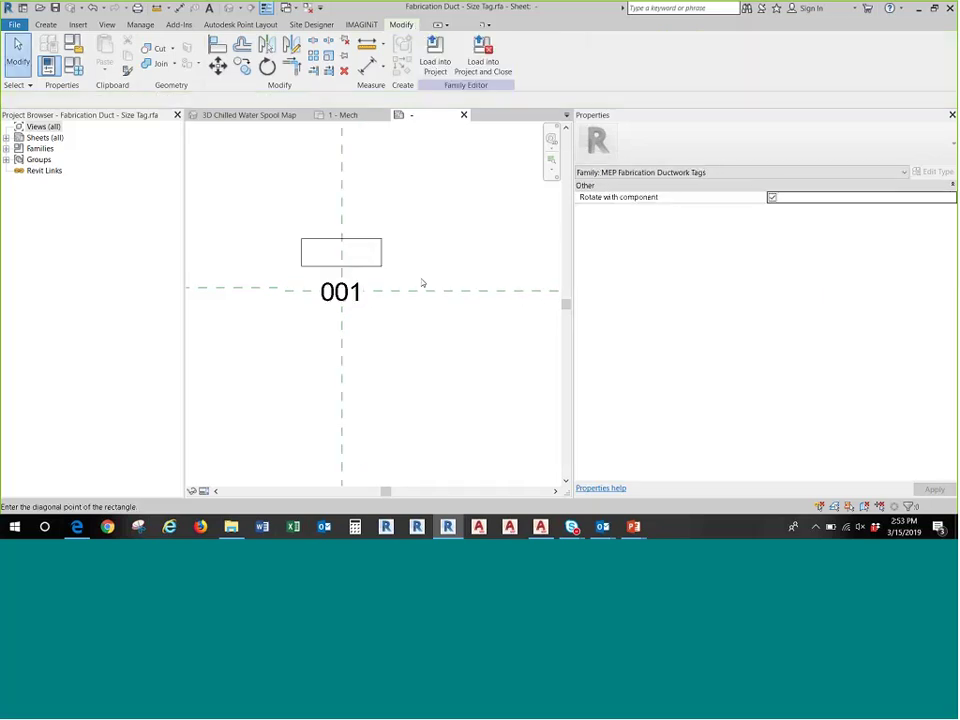
- Move the whole rectangle straight down so its side midpoint lies on the horizontal reference plane, enclosing the 001 label
key(Tab)
click(306, 242)
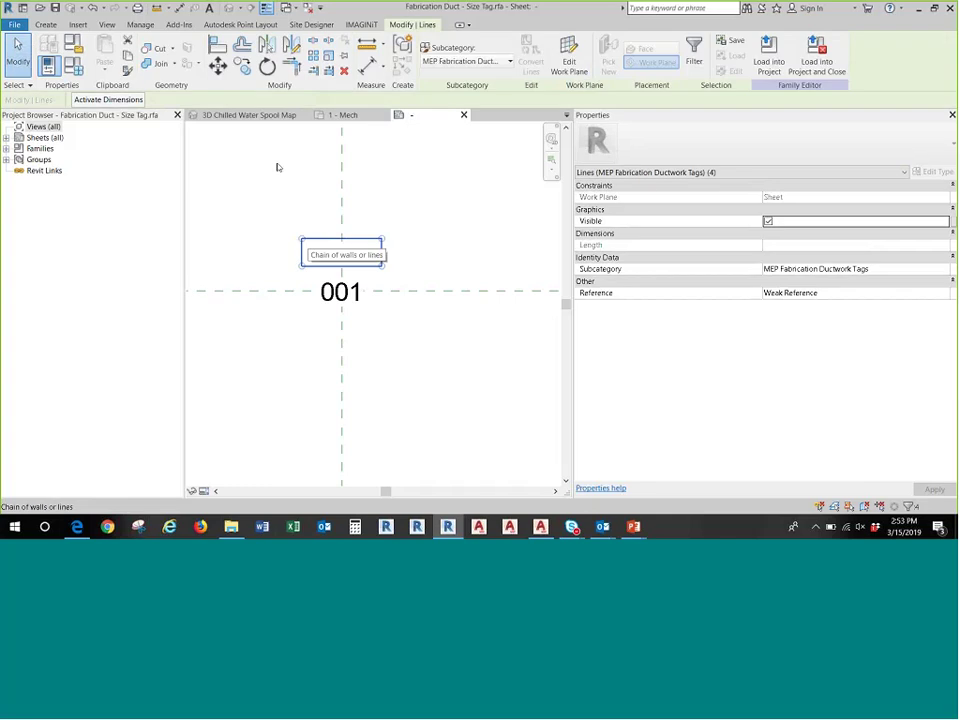
click(218, 66)
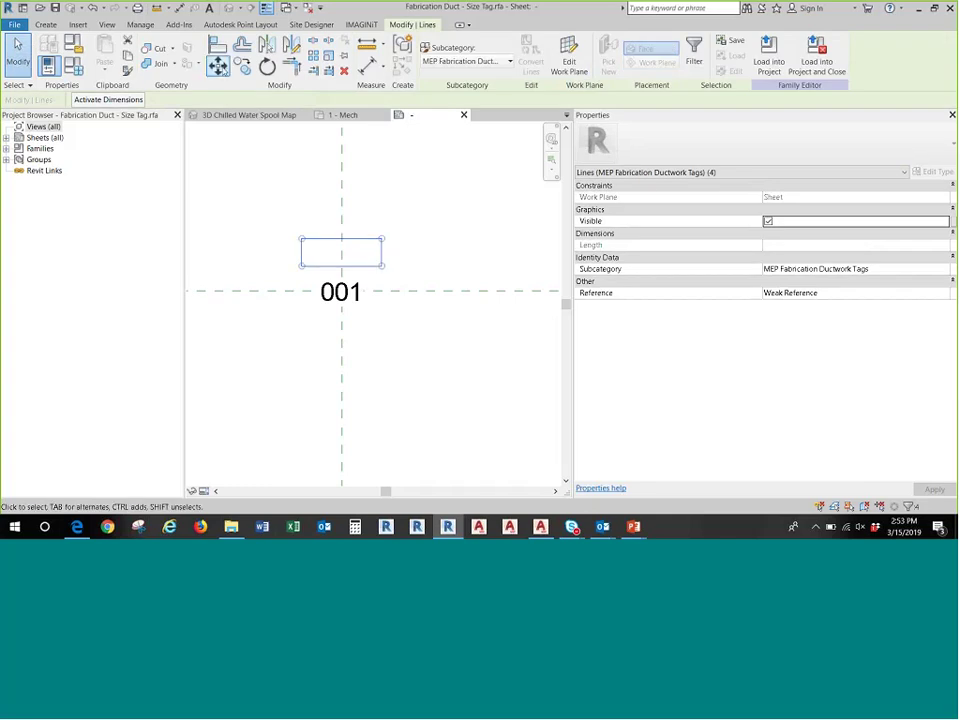
click(301, 255)
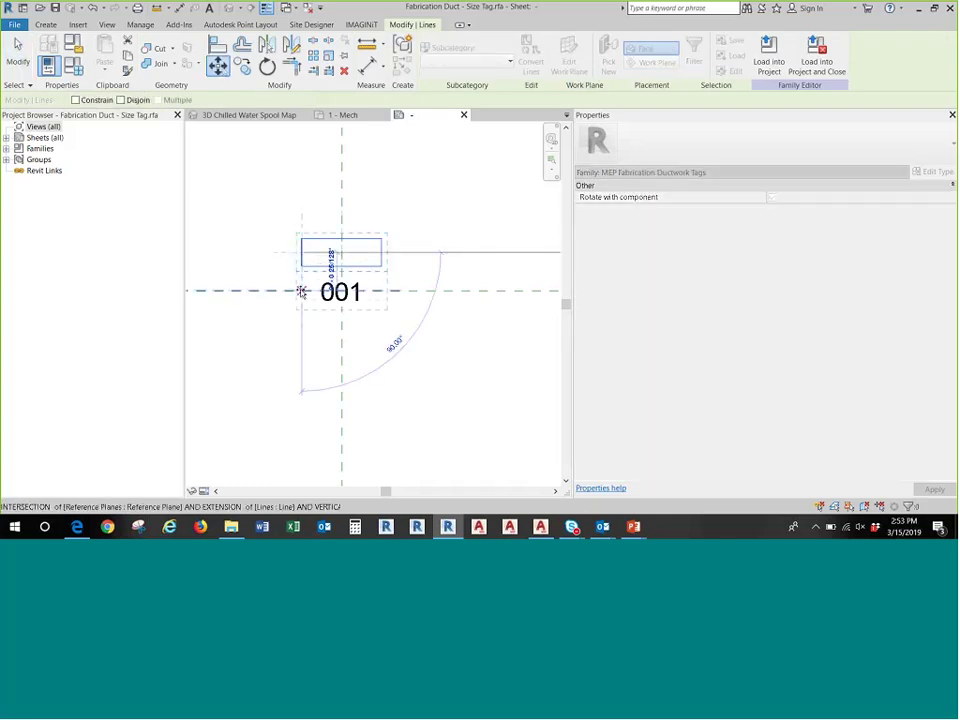
click(301, 291)
click(332, 302)
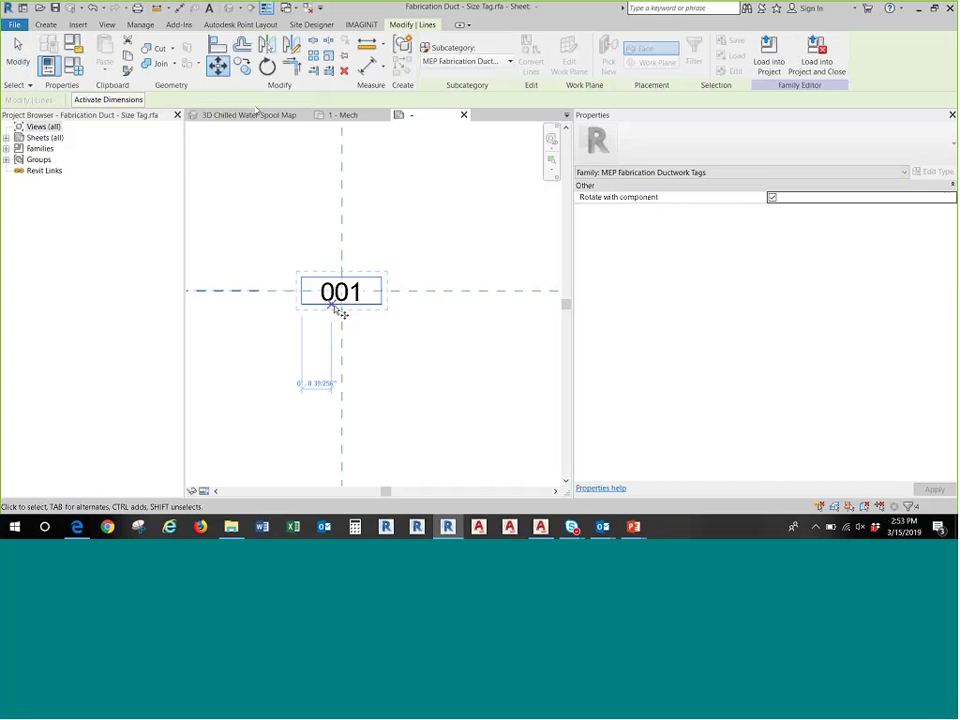
- Move the whole rectangle horizontally so the midpoint of its upper edge lies on the vertical reference plane, centring it around the 001 label
scroll(348, 288, up, 2)
scroll(348, 288, up, 1)
key(m)
key(v)
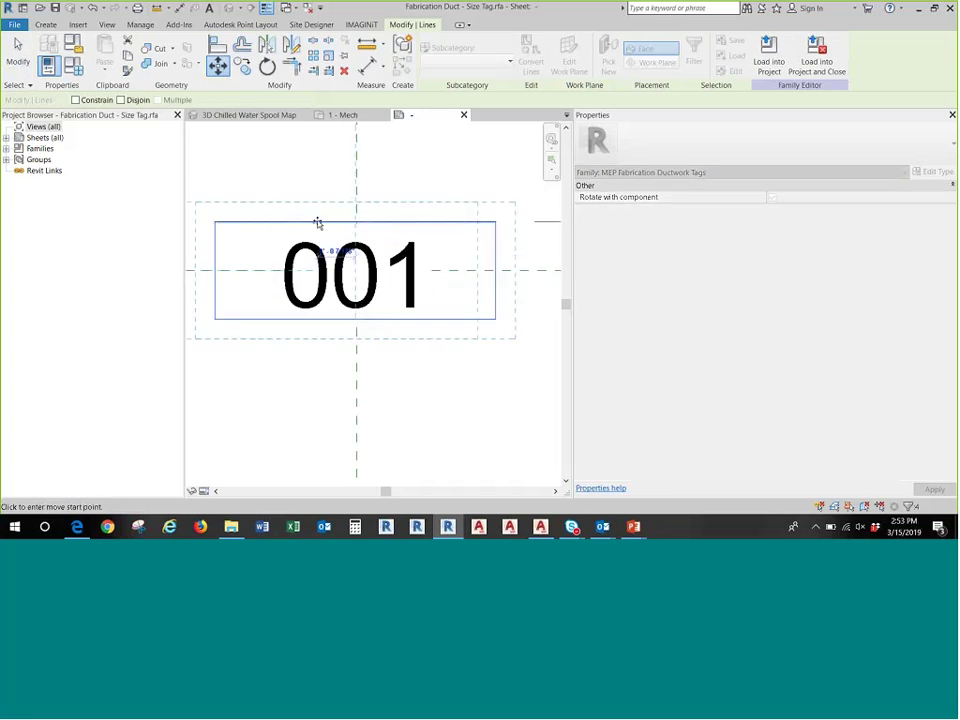
click(318, 223)
key(m)
key(v)
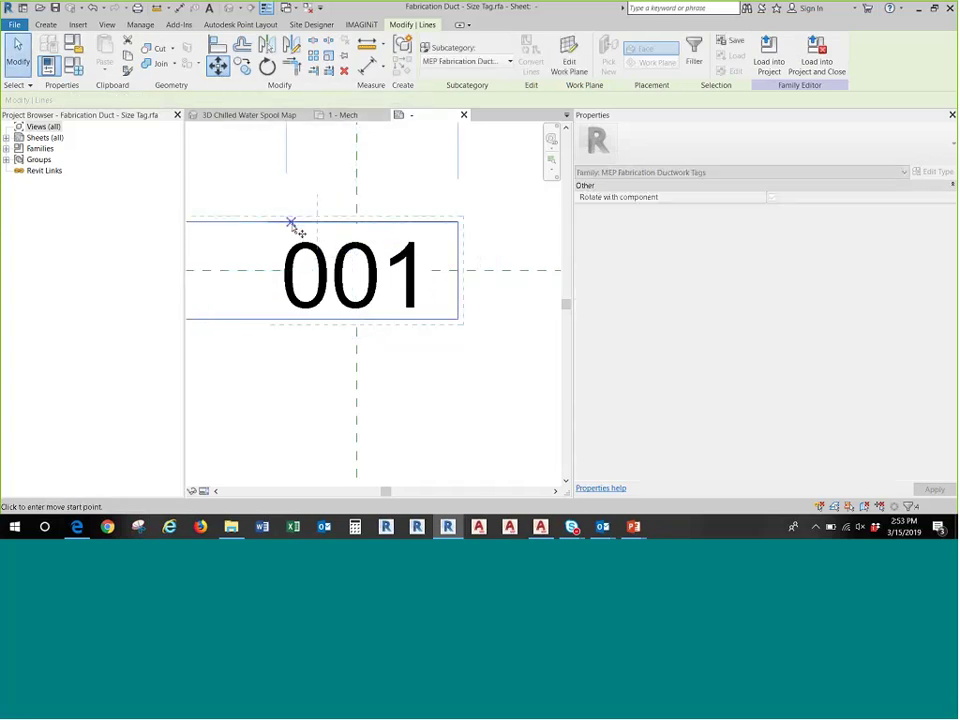
click(317, 219)
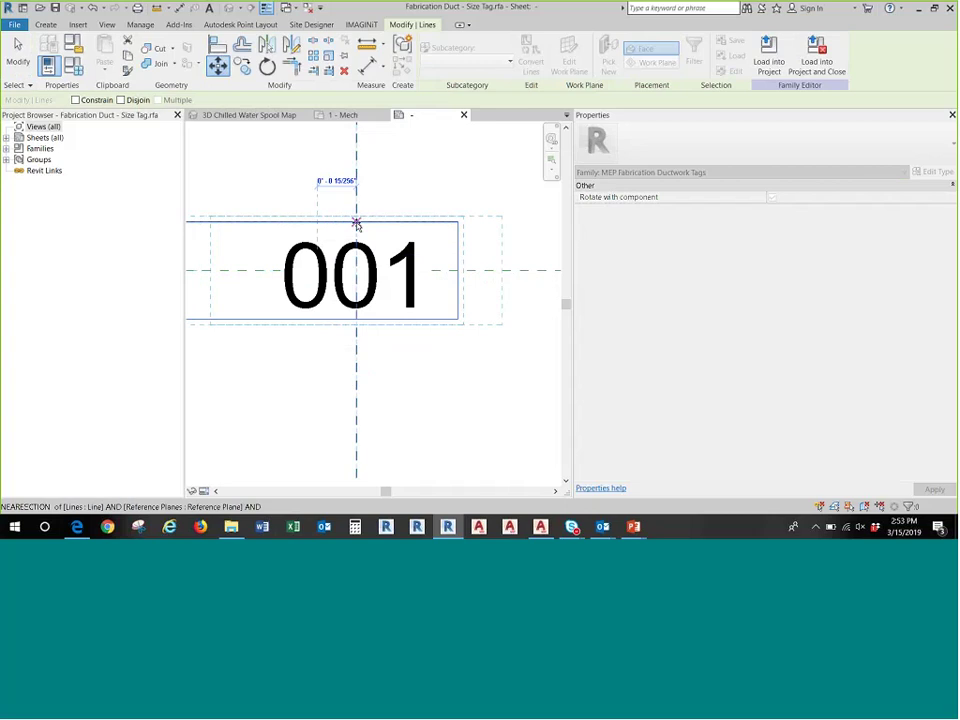
click(356, 223)
key(Escape)
scroll(390, 224, down, 3)
scroll(437, 272, down, 2)
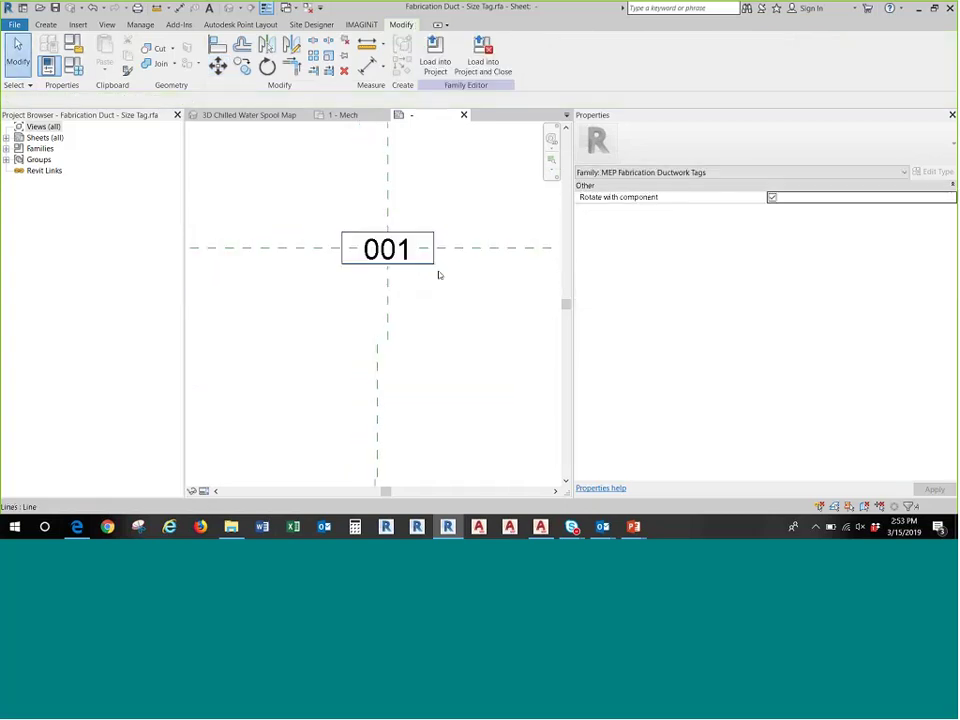
- Narrow the 001 label's text box to about the width of the surrounding rectangle
click(391, 251)
scroll(392, 302, down, 2)
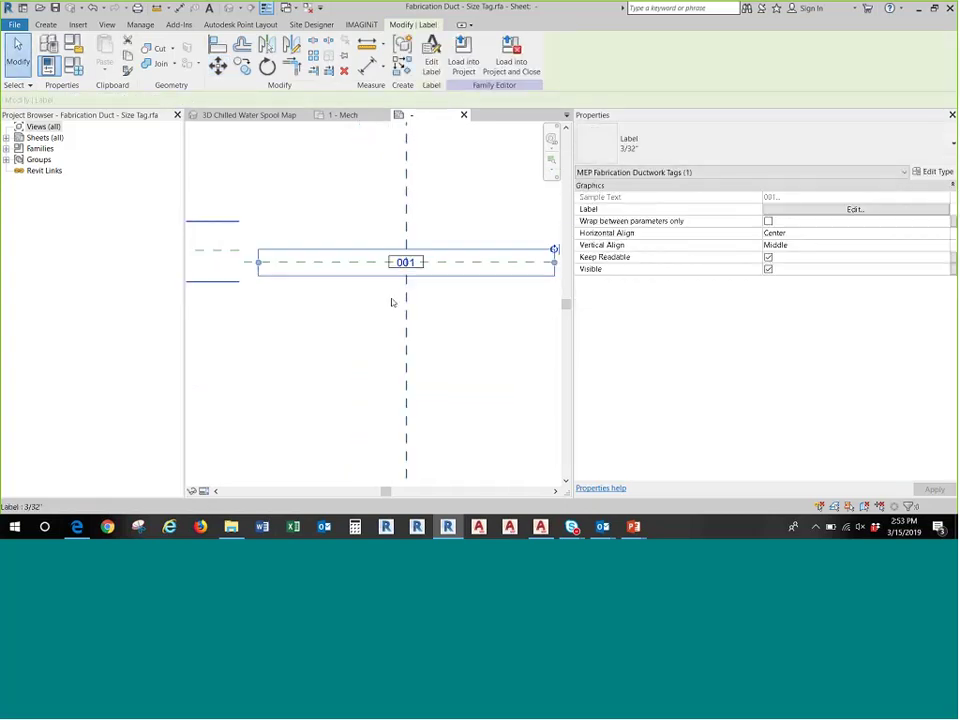
drag(256, 268, 390, 272)
click(362, 222)
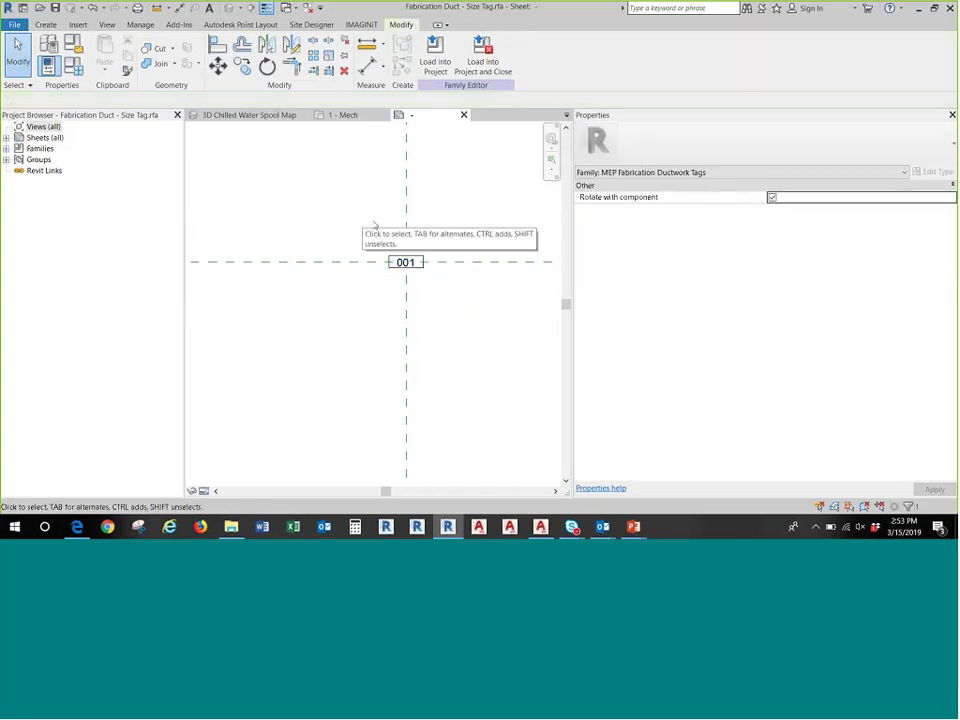
- Save the tag family as a new file named Fabrication Duct - Item Number Tag.rfa in the Duct folder
scroll(325, 241, up, 1)
click(15, 24)
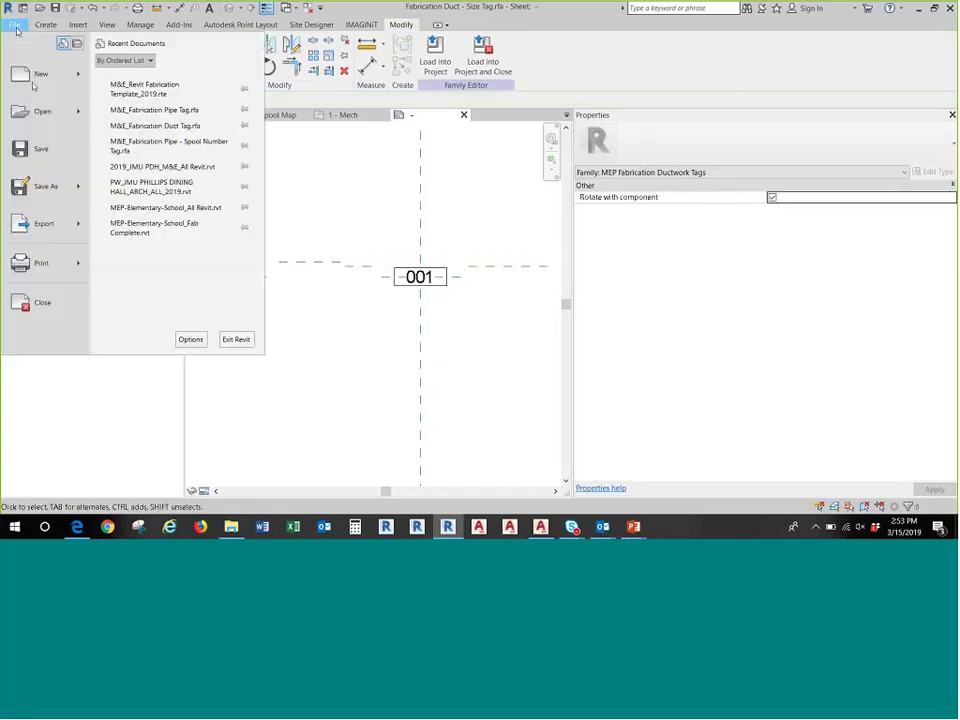
click(325, 241)
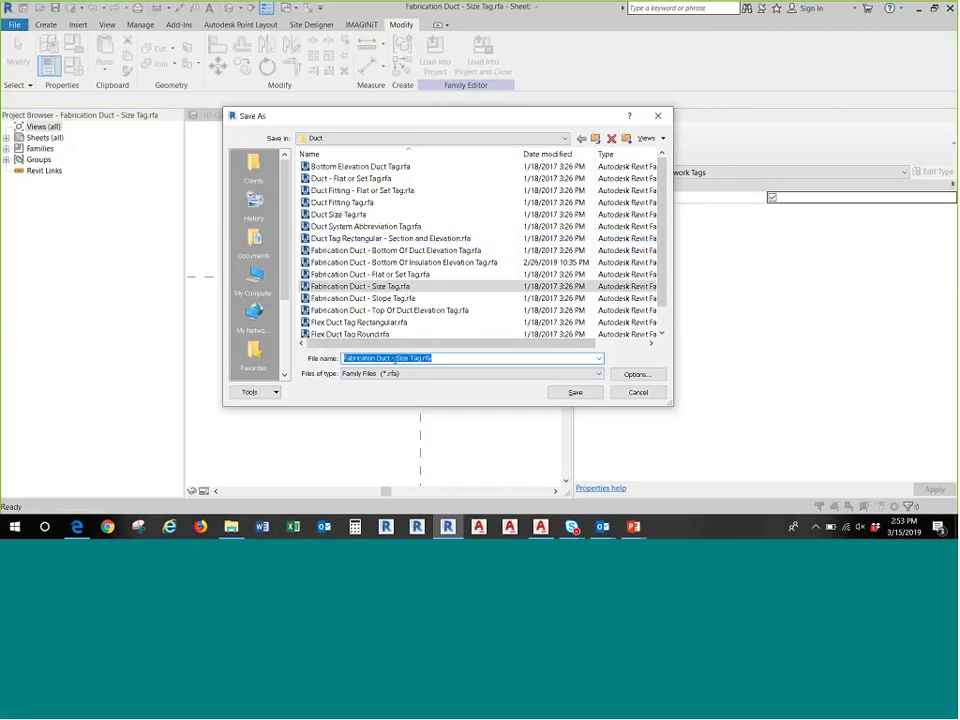
drag(398, 357, 408, 361)
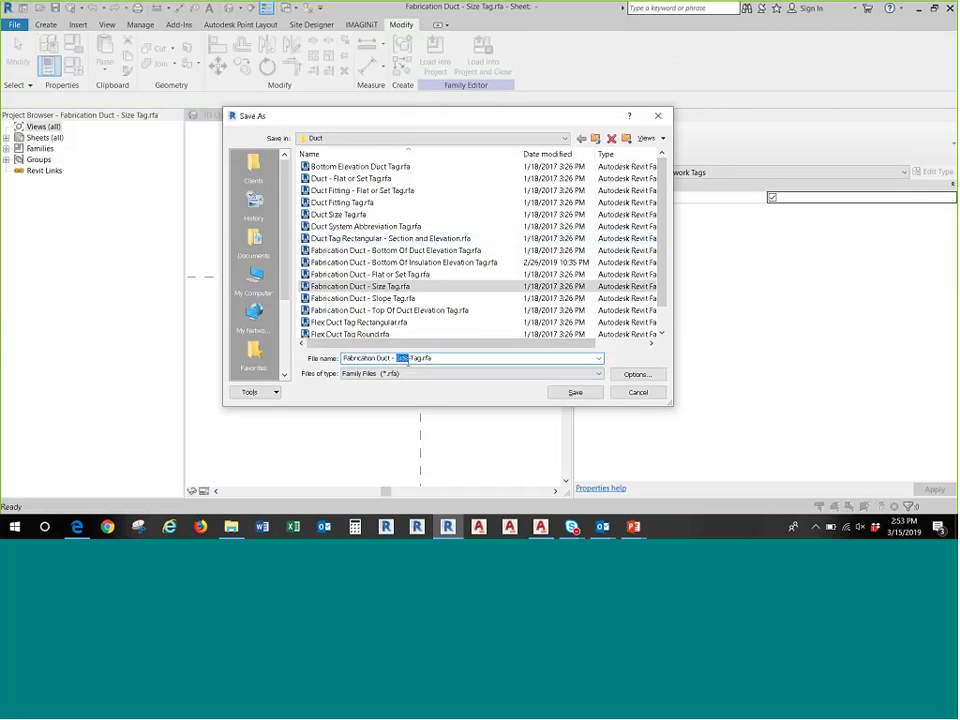
text(Item Number)
click(575, 392)
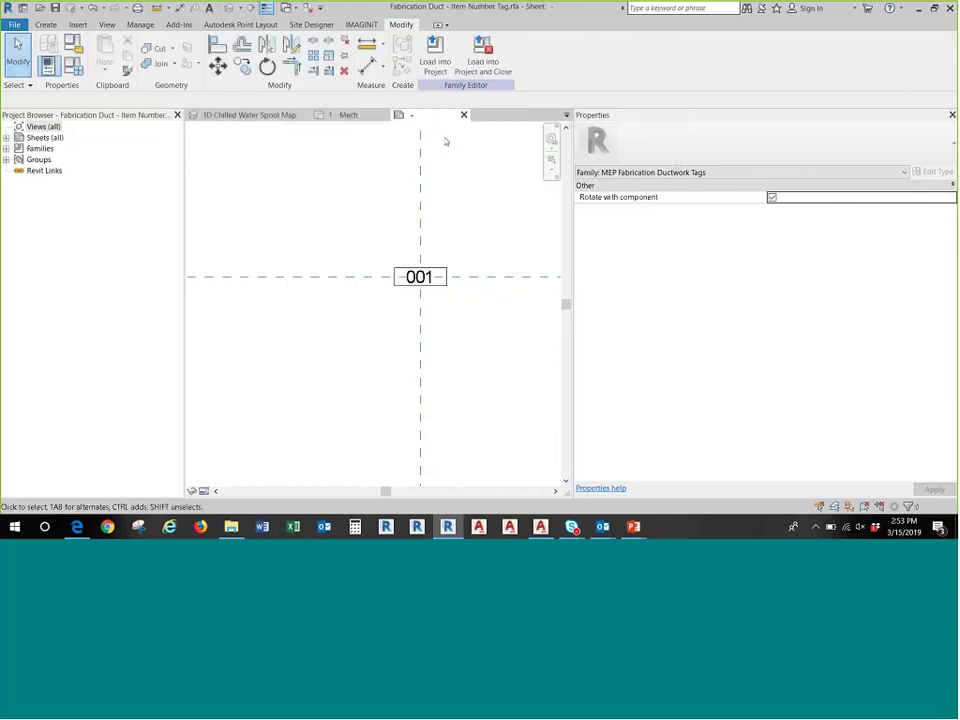
- Load the item number tag into MEP-Elementary-School_All Revit.rvt and preview it by category over ducts in the 01 Mechanical Plan
click(440, 60)
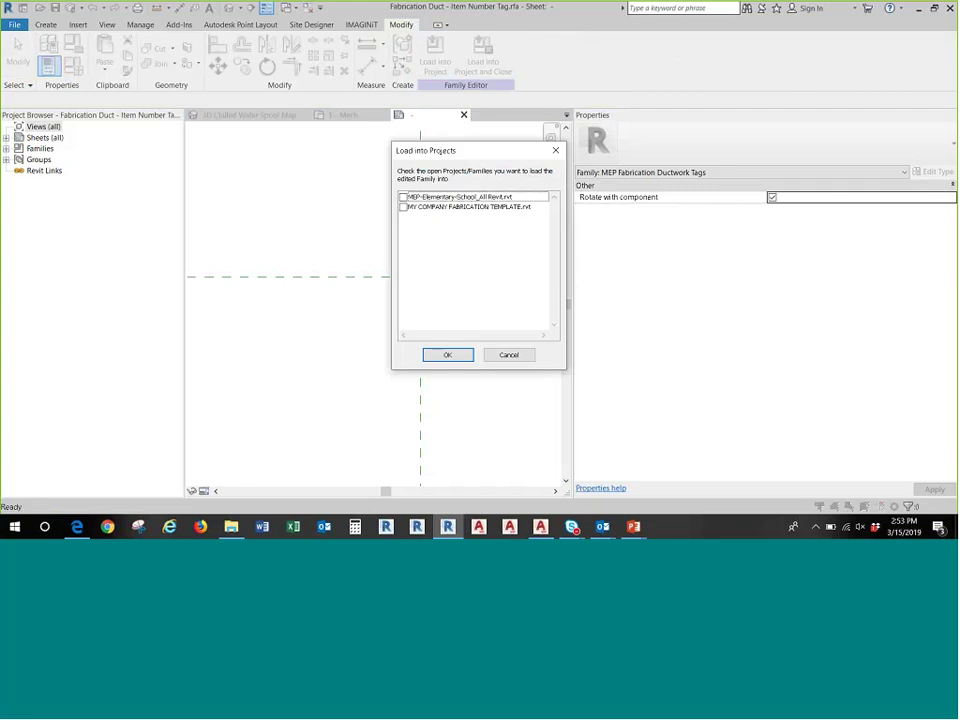
click(447, 354)
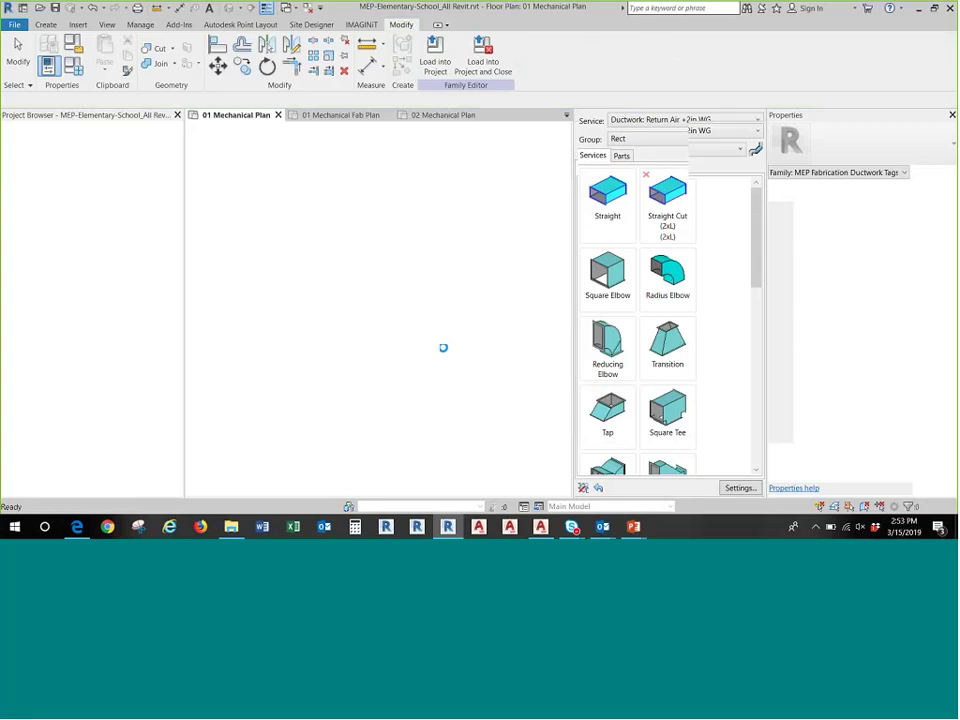
scroll(357, 341, up, 4)
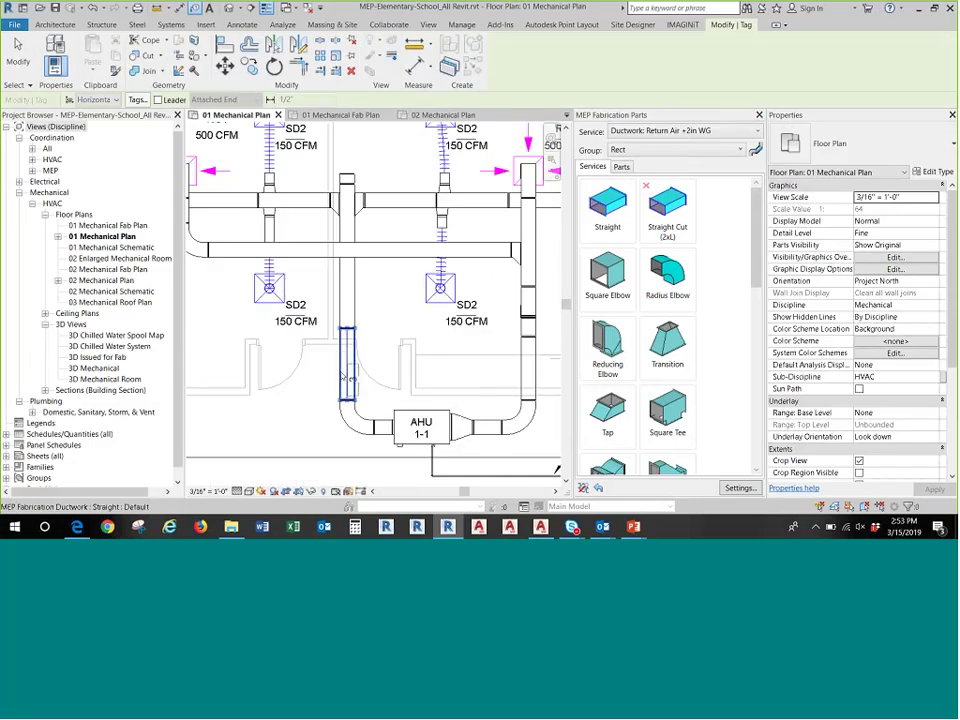
scroll(342, 370, up, 3)
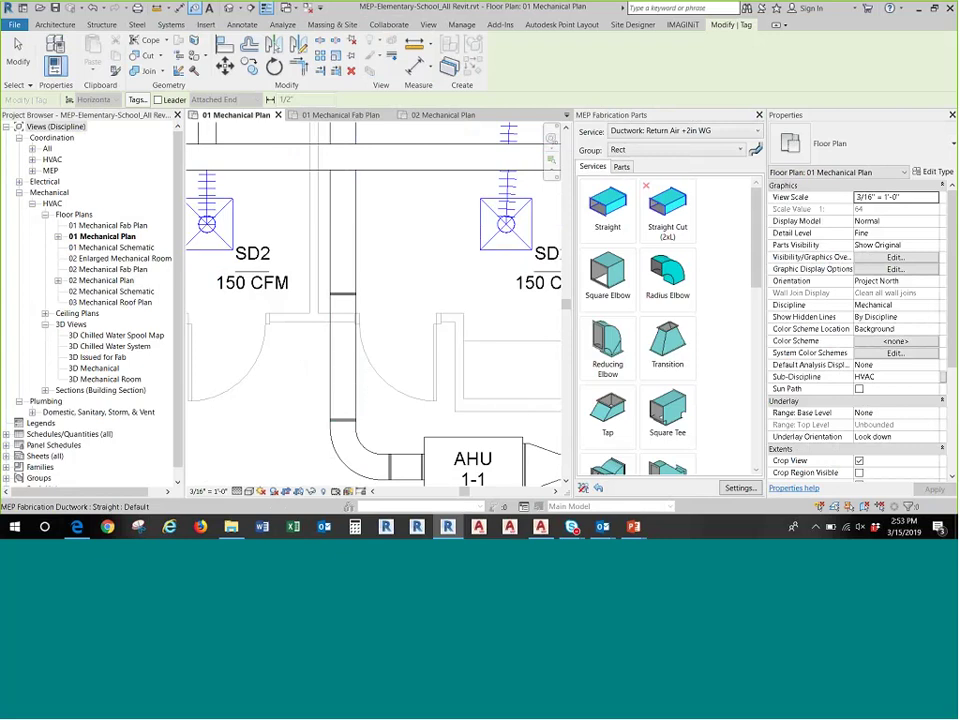
key(Escape)
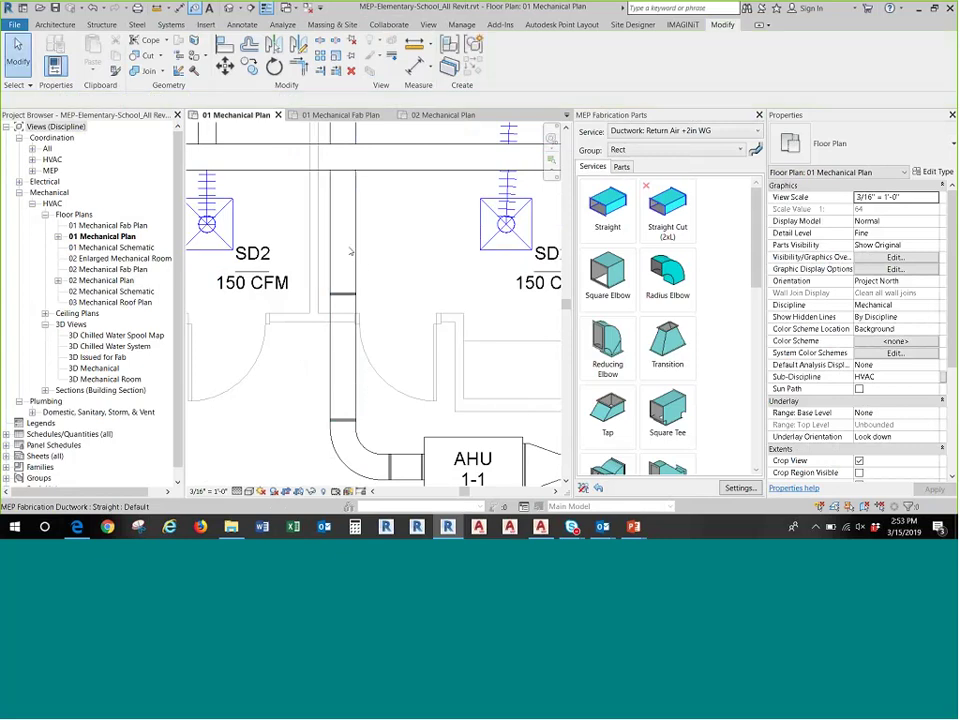
key(t)
key(g)
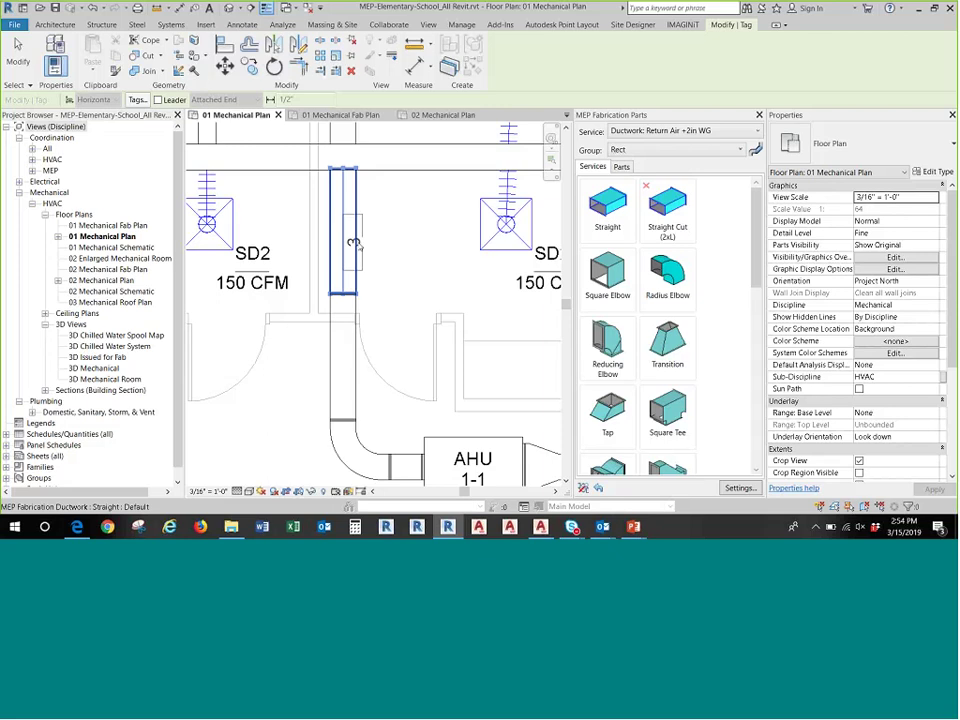
drag(437, 159, 445, 171)
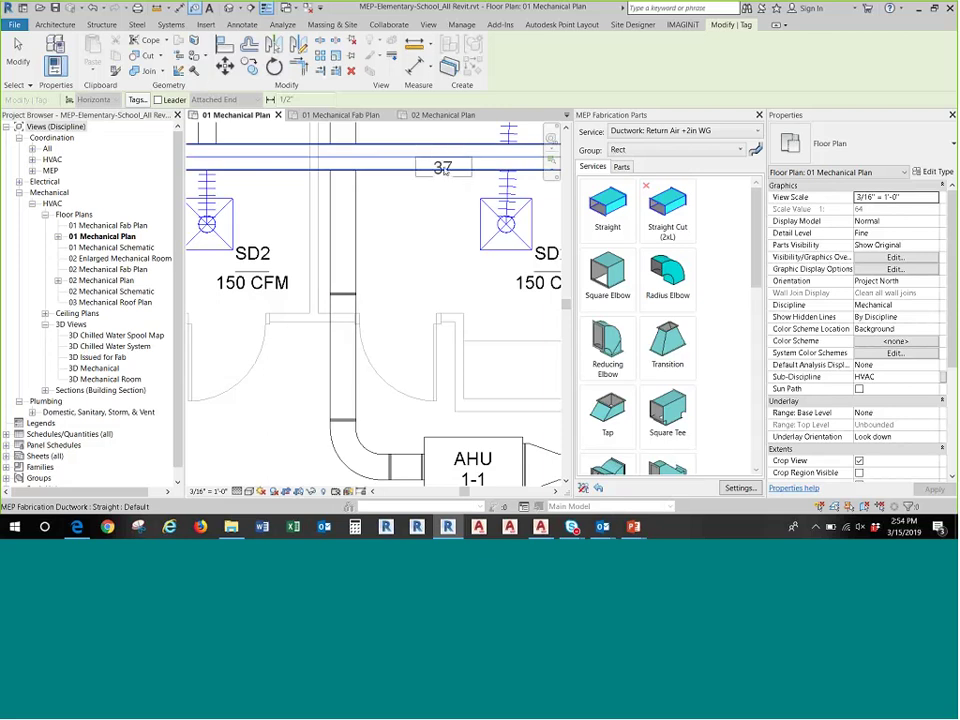
key(Delete)
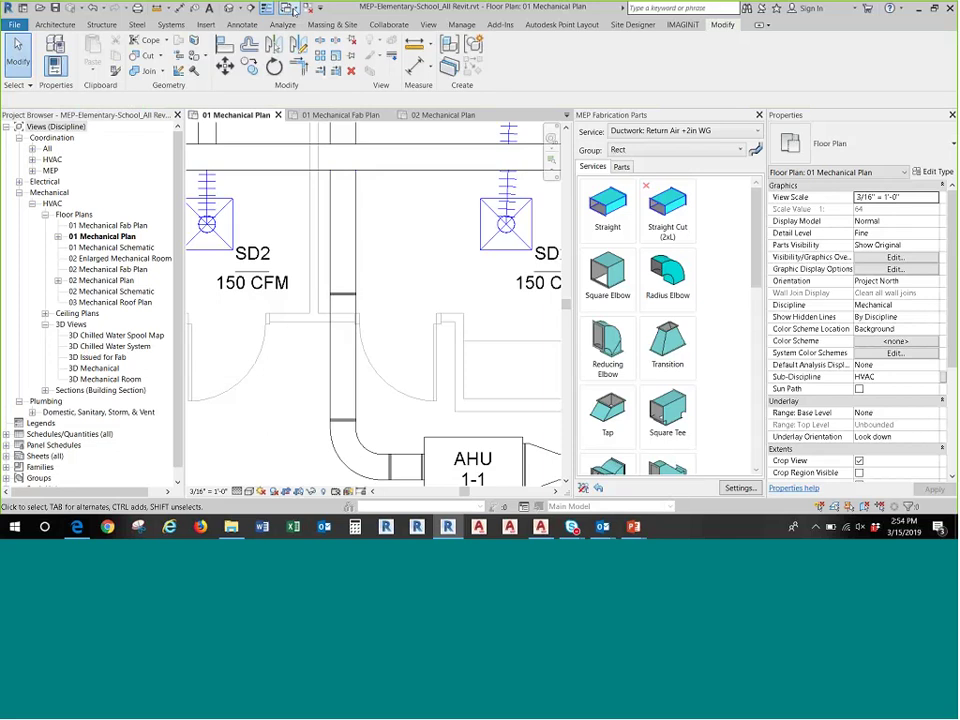
- Close the inactive views and, in the tag family, move the 001 label with its rectangle so the upper-right corner meets the reference plane intersection
click(309, 8)
click(394, 115)
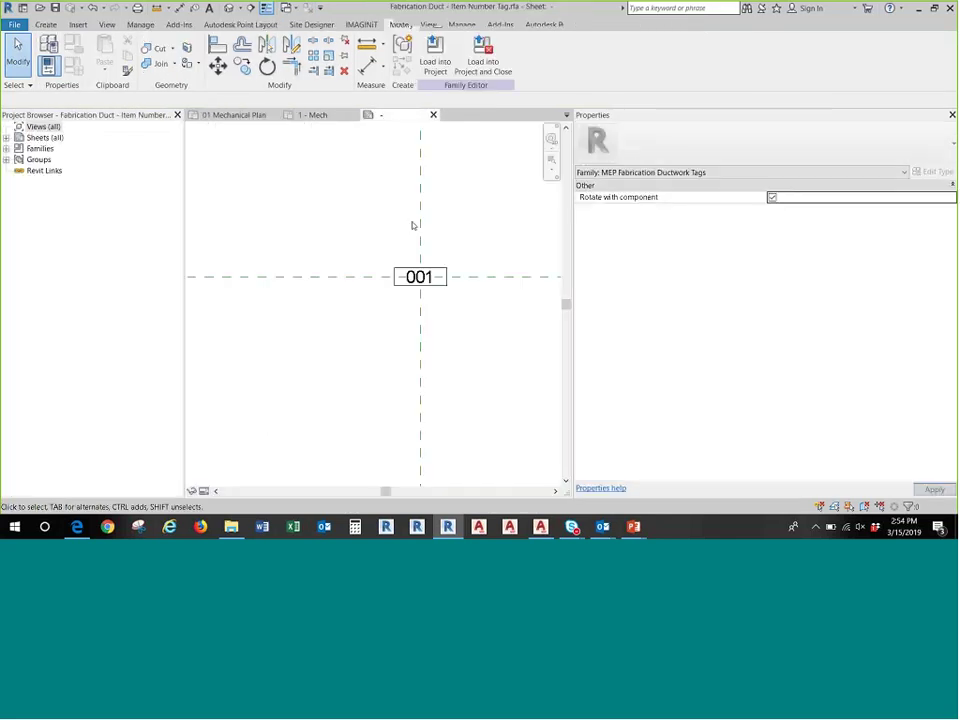
scroll(396, 283, up, 2)
click(400, 259)
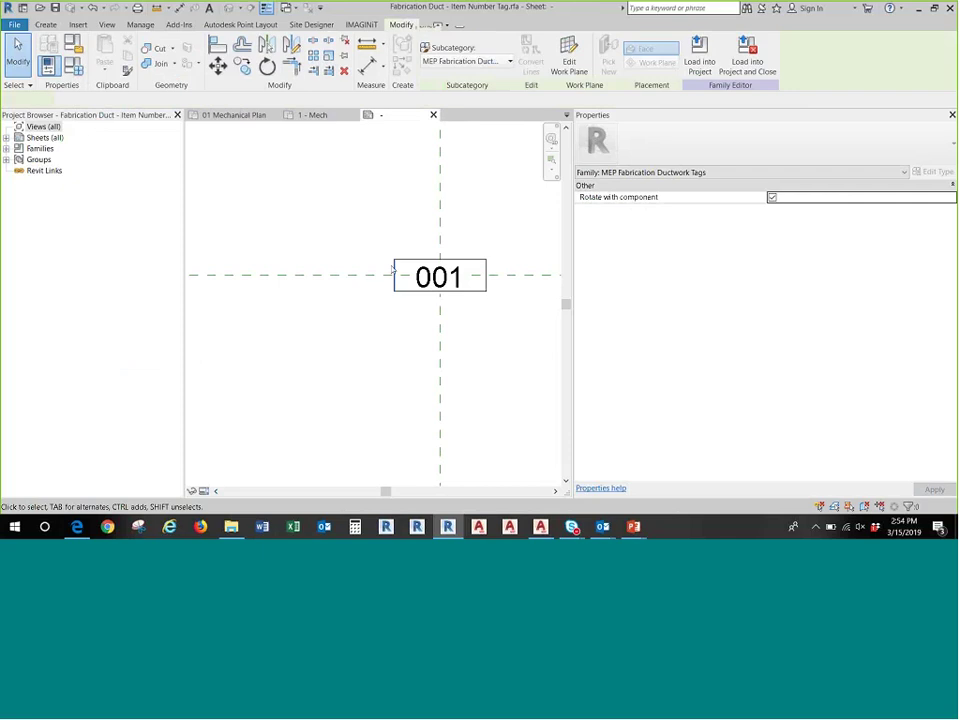
click(349, 223)
drag(349, 223, 516, 358)
drag(468, 292, 421, 308)
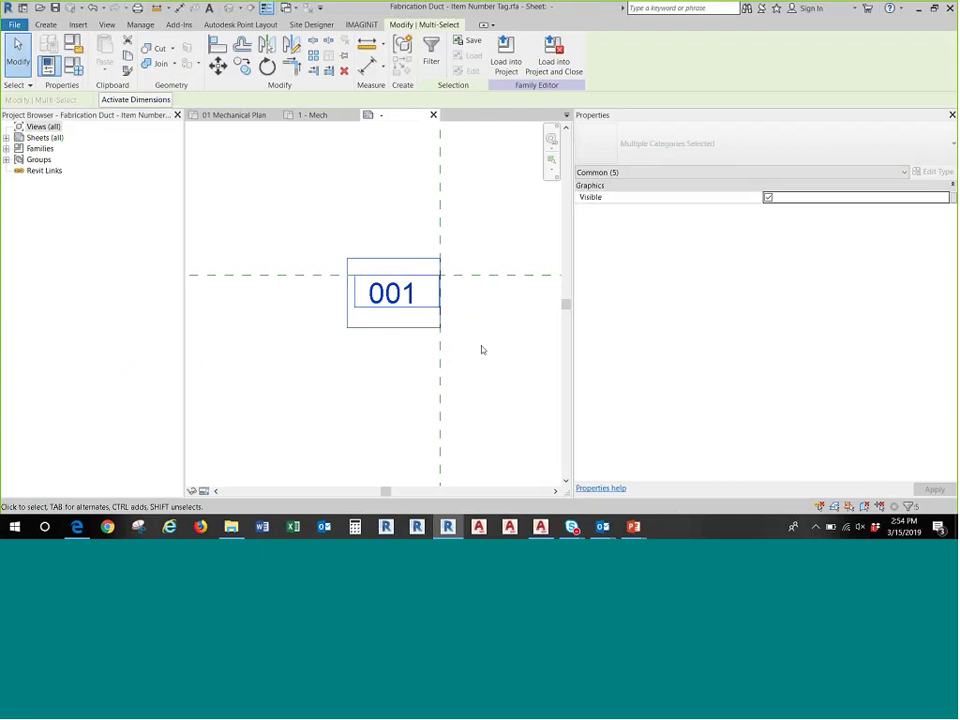
- Reload the shifted item number tag into the school project and preview its placement on the vertical straight duct above AHU 1-1
click(506, 55)
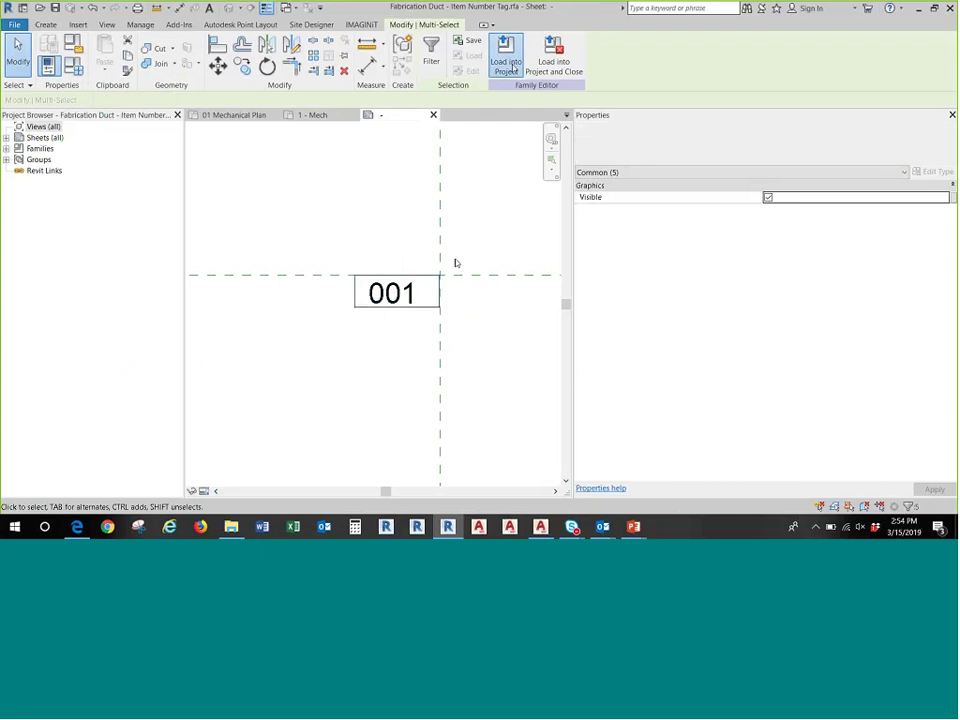
click(447, 355)
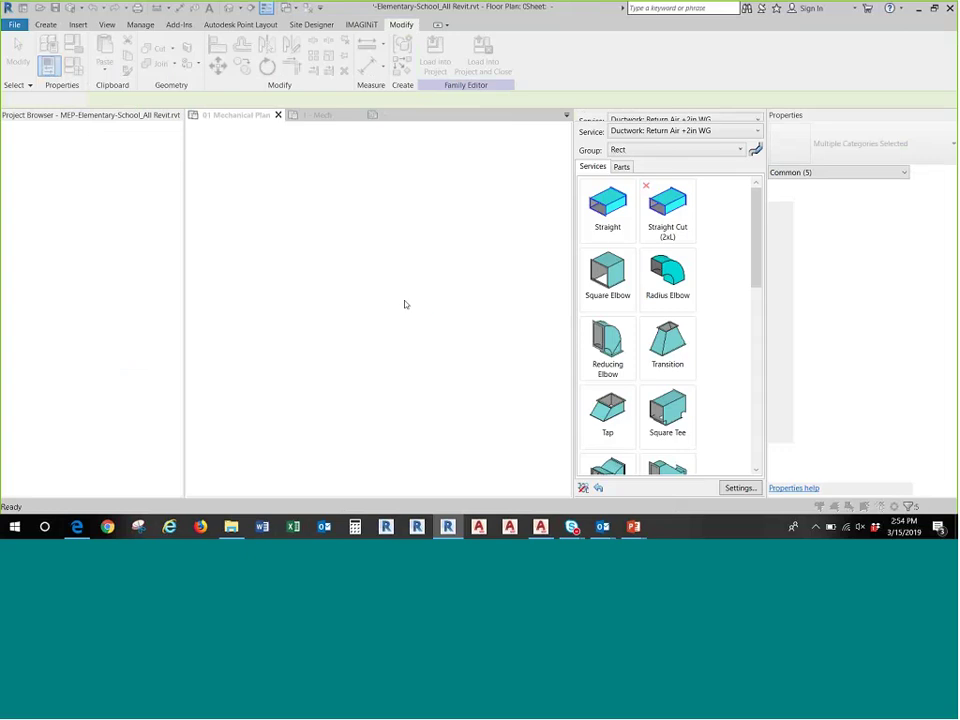
click(392, 236)
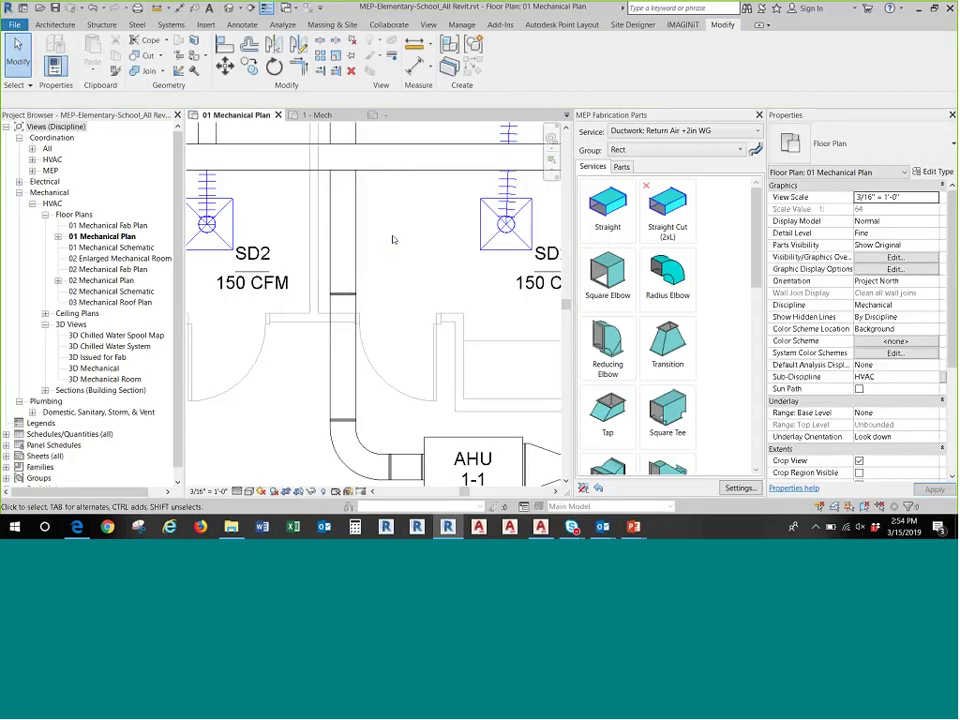
key(t)
key(g)
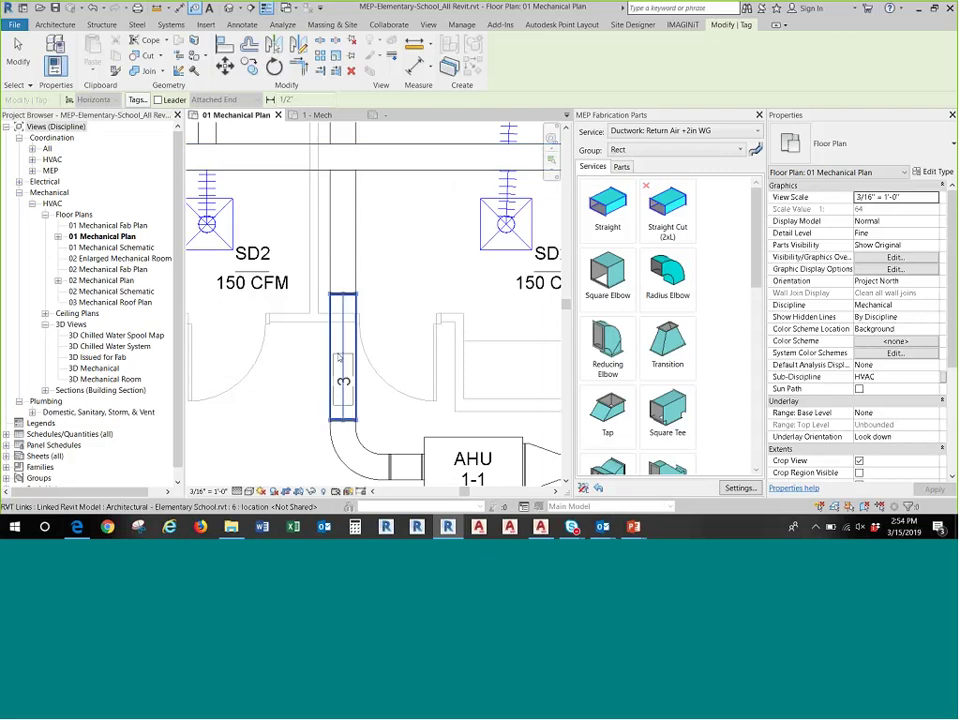
scroll(340, 357, down, 3)
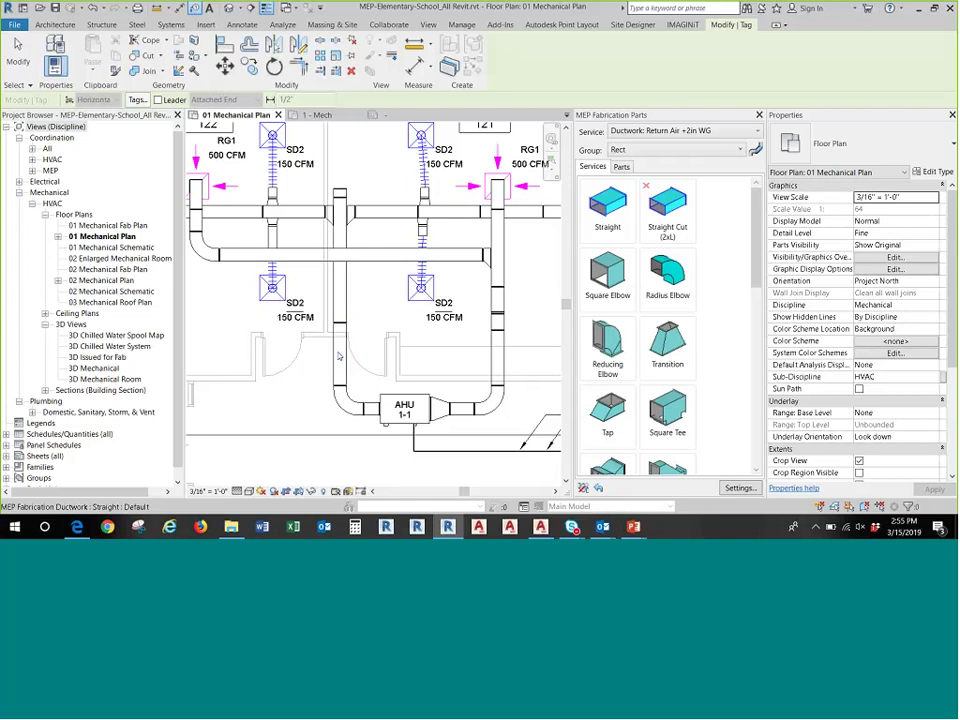
key(Escape)
scroll(379, 300, down, 1)
scroll(379, 300, down, 1)
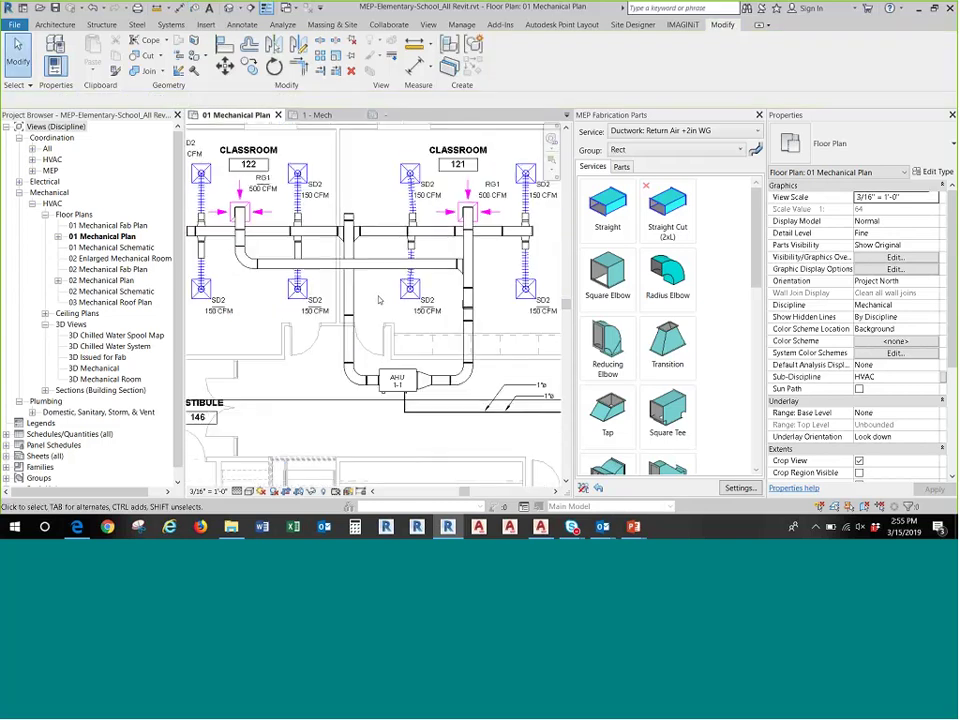
- Tag all fabrication ductwork in the selected connected supply network with Fabrication Duct - Item Number Tag, horizontal without leaders, and undo the tagging
middle_drag(379, 300, 398, 298)
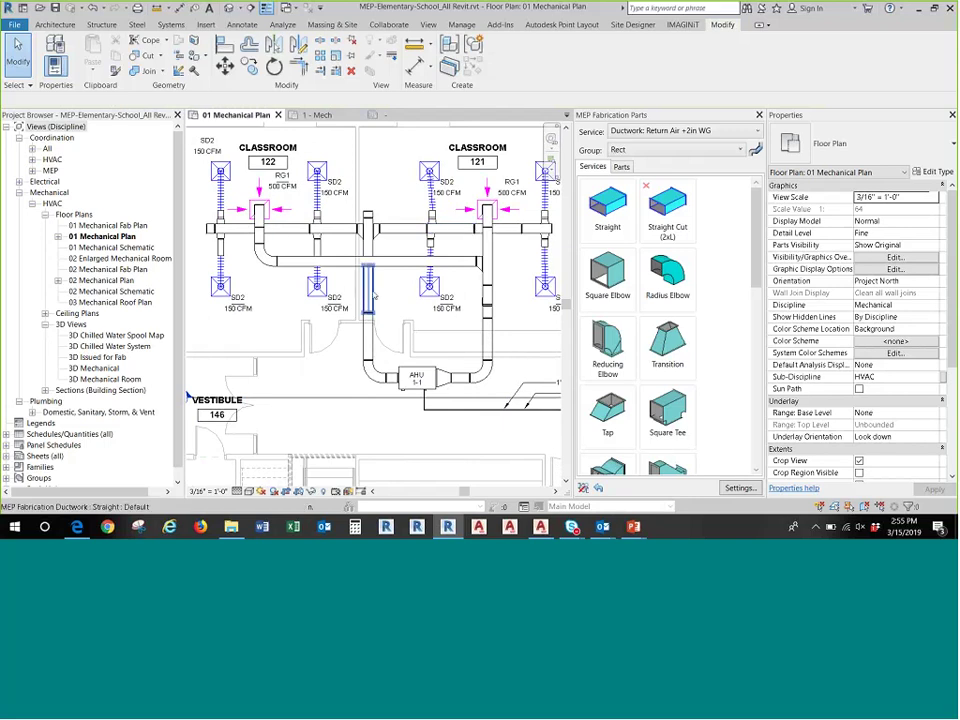
key(Tab)
click(375, 296)
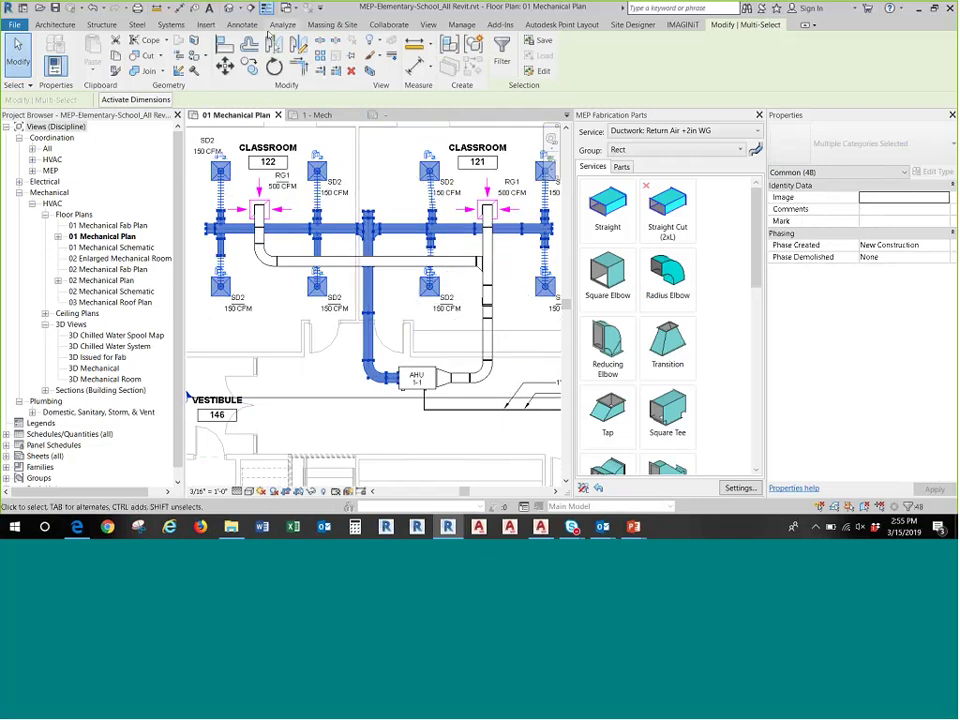
click(242, 24)
click(513, 62)
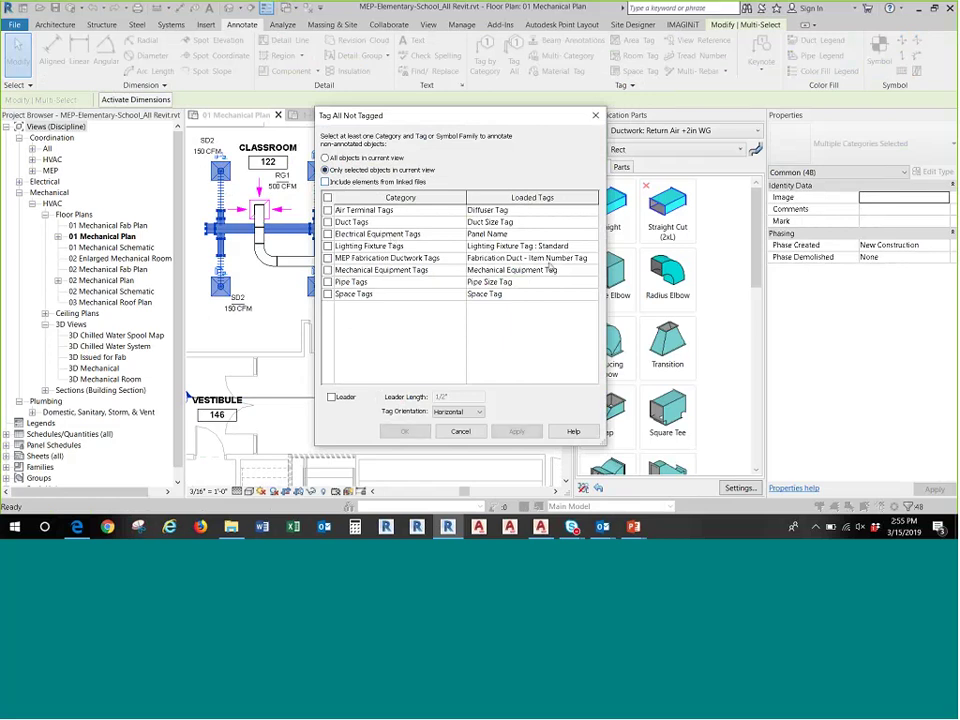
click(328, 198)
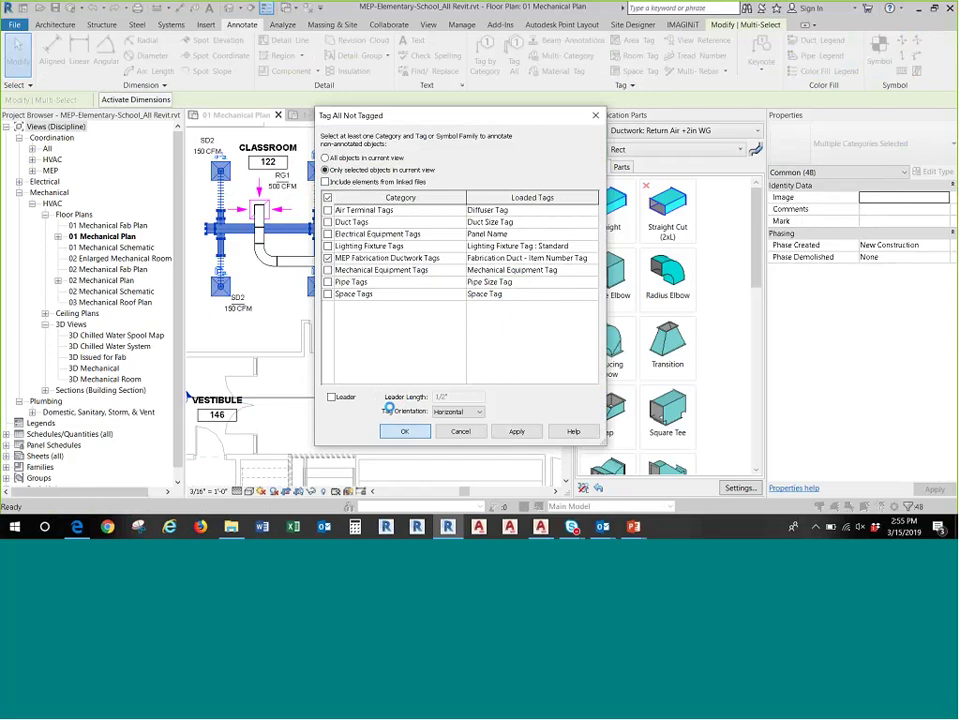
click(404, 431)
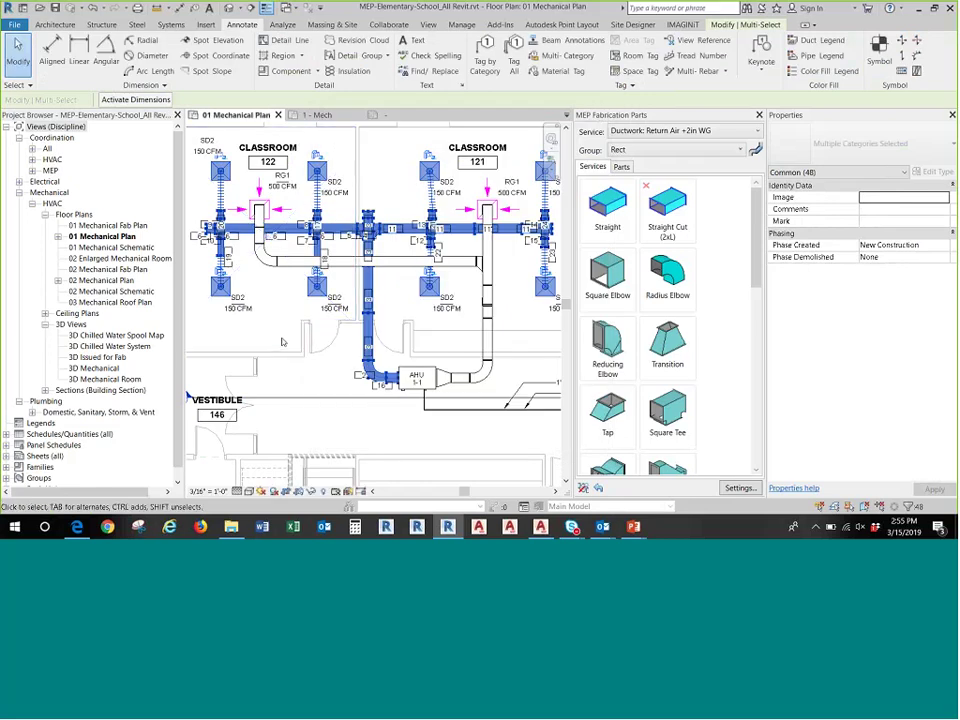
key(Escape)
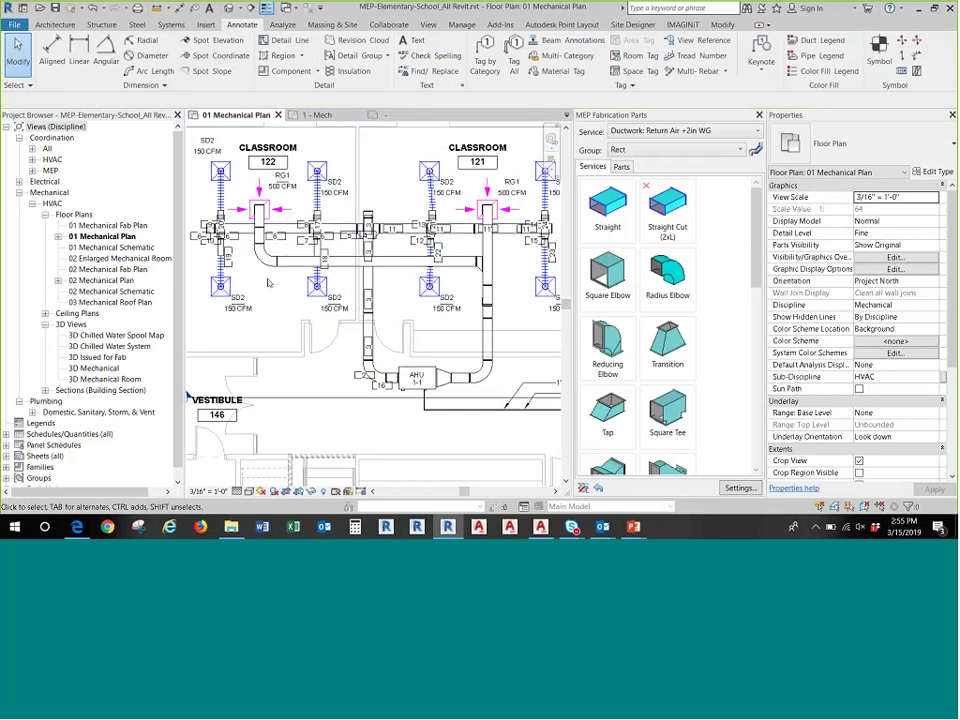
key(ctrl+z)
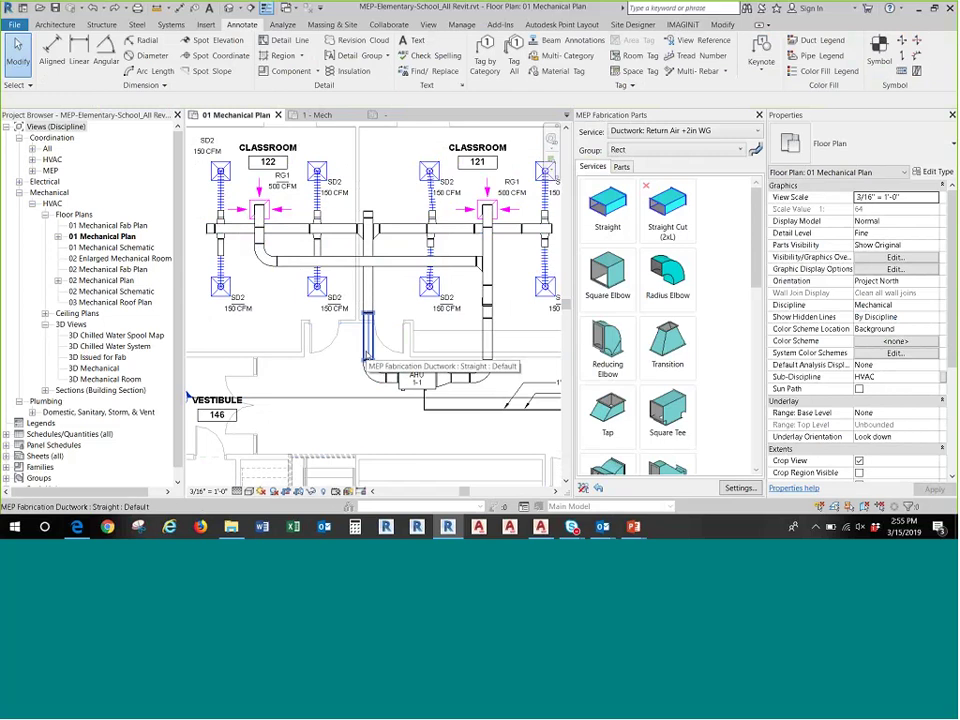
- Tag the supply duct branch running from AHU 1-1 to the main with Fabrication Duct - Item Number Tag, selected objects only, horizontal without leaders
key(Tab)
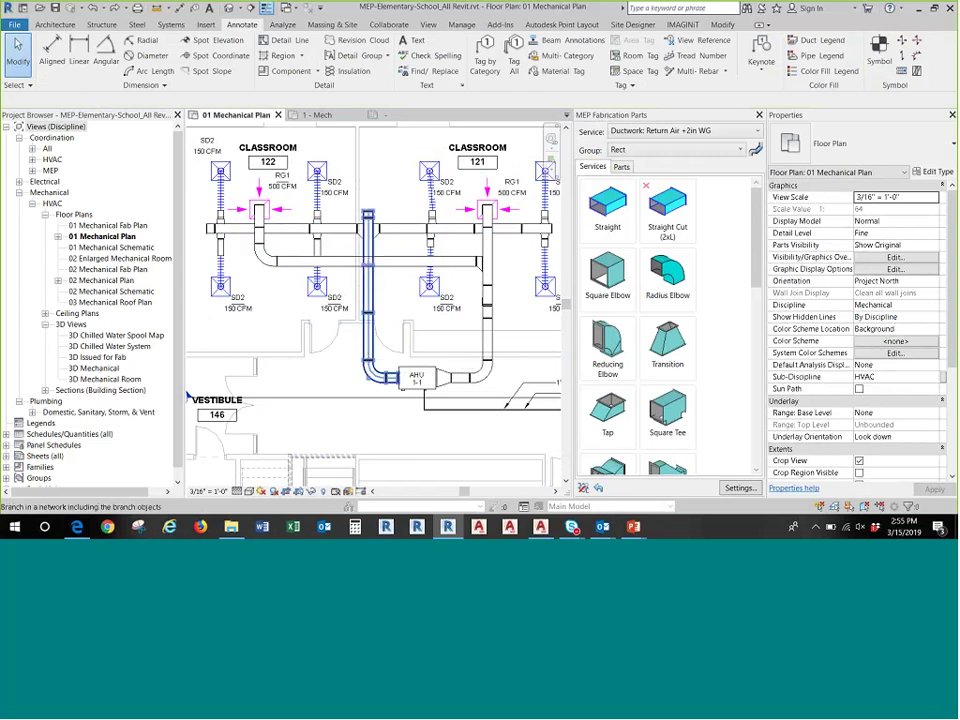
click(365, 400)
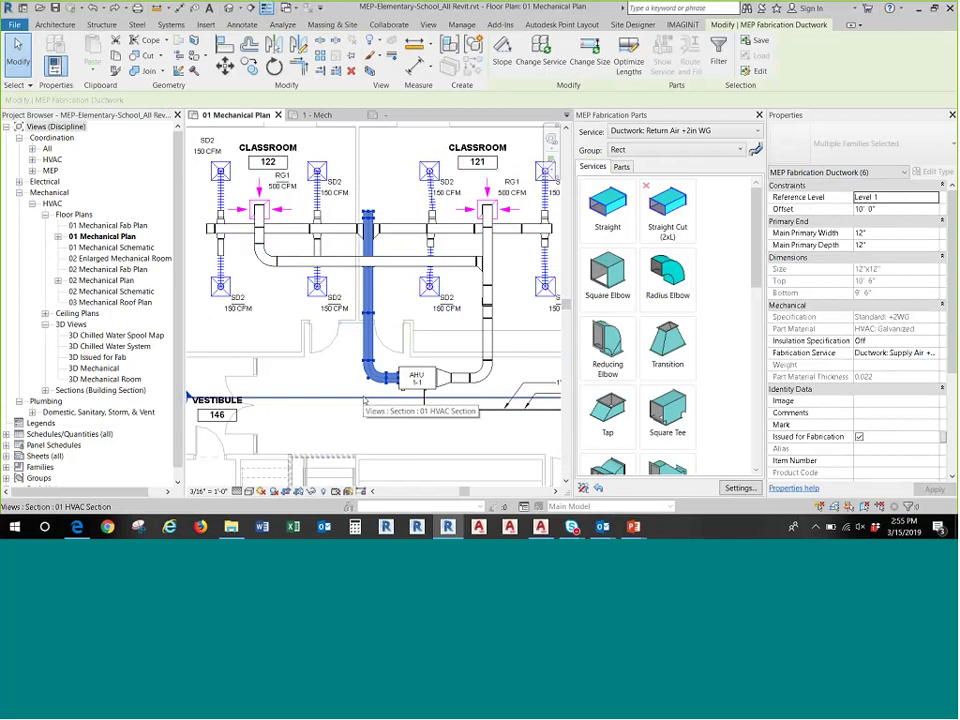
click(242, 24)
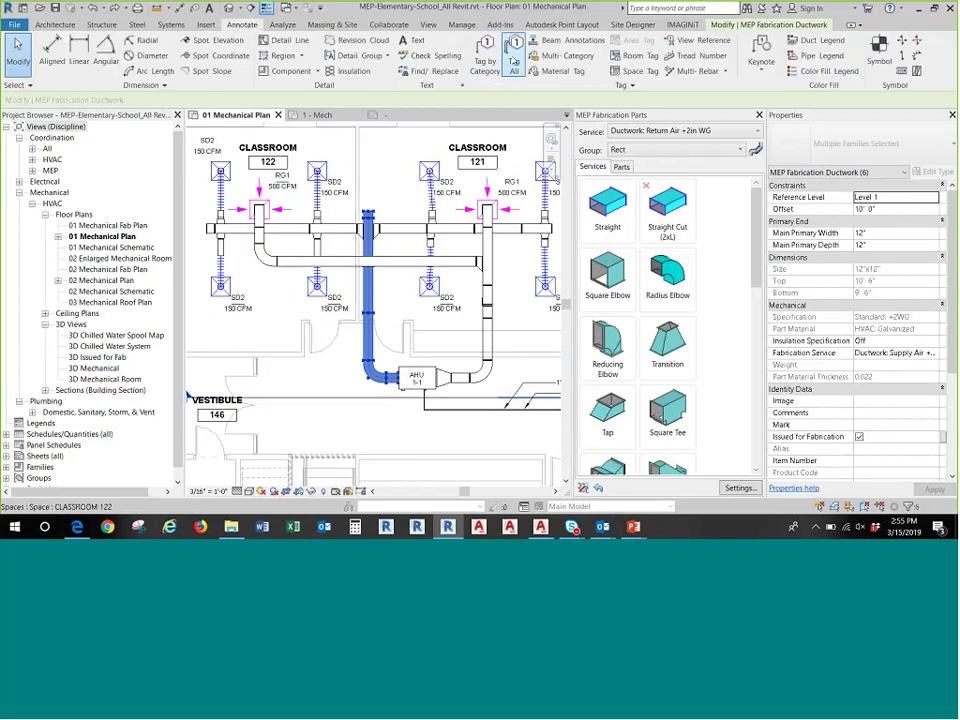
click(513, 62)
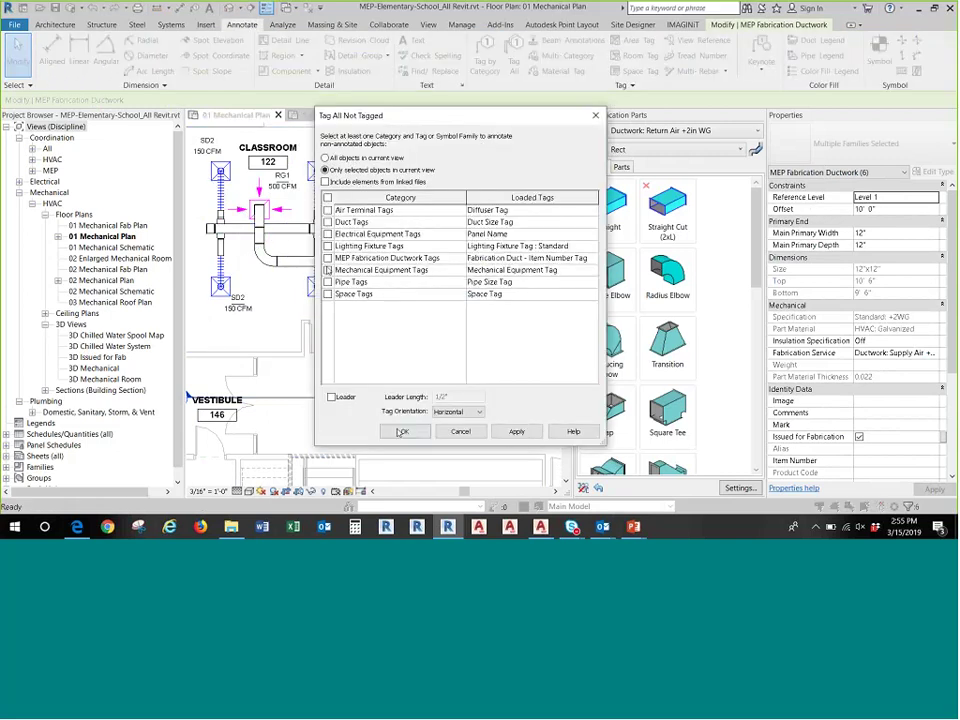
click(401, 432)
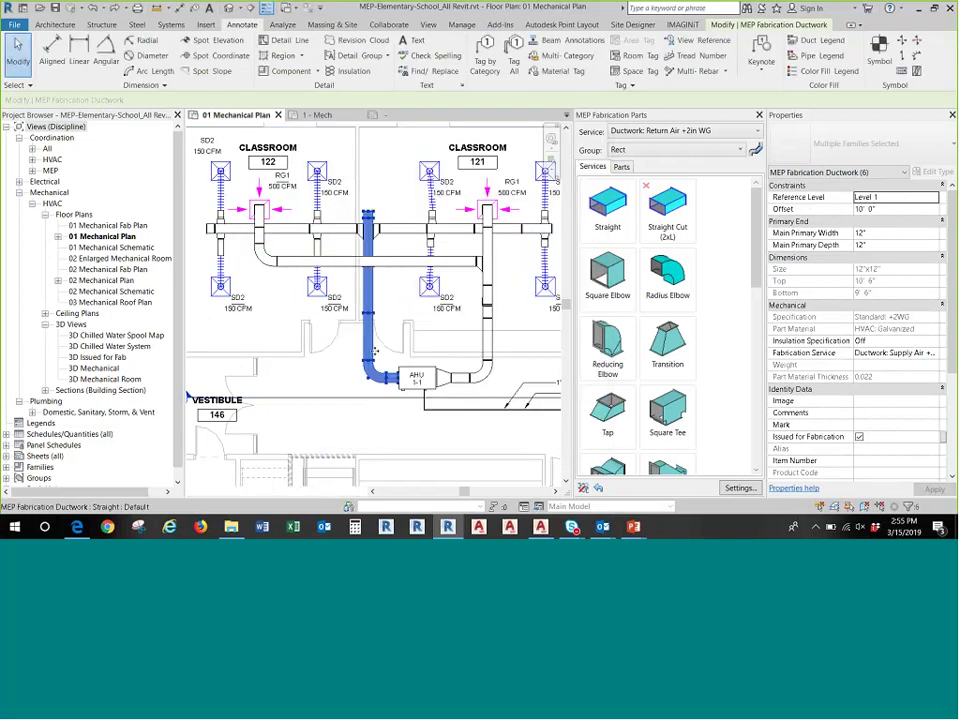
click(407, 272)
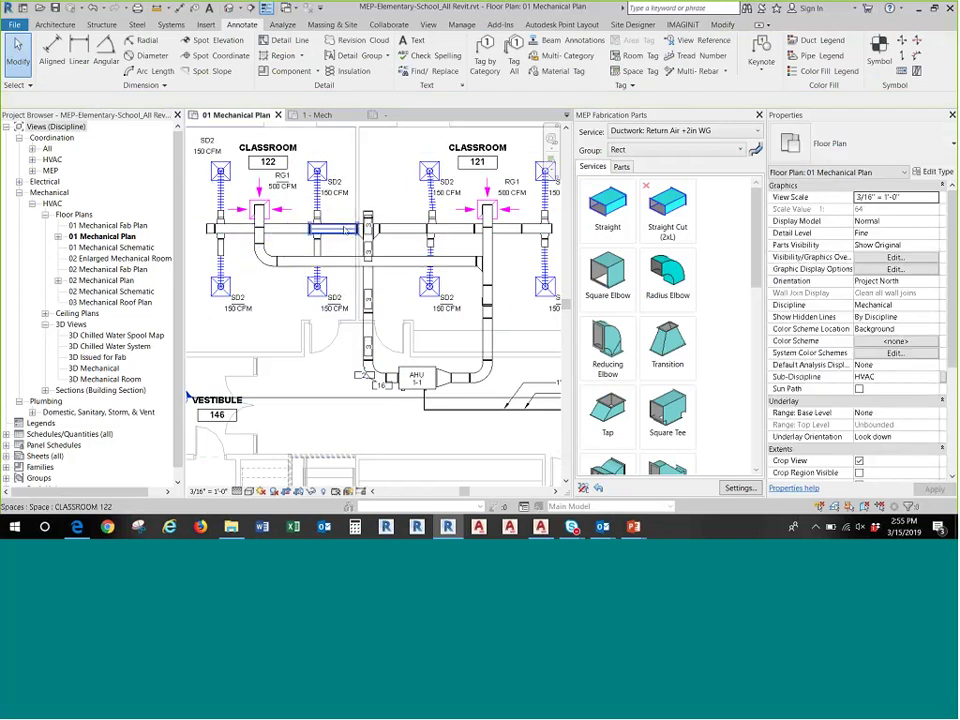
- Tag the selected horizontal supply duct run in Classroom 122 with Fabrication Duct - Item Number Tag, horizontal without leaders
click(345, 230)
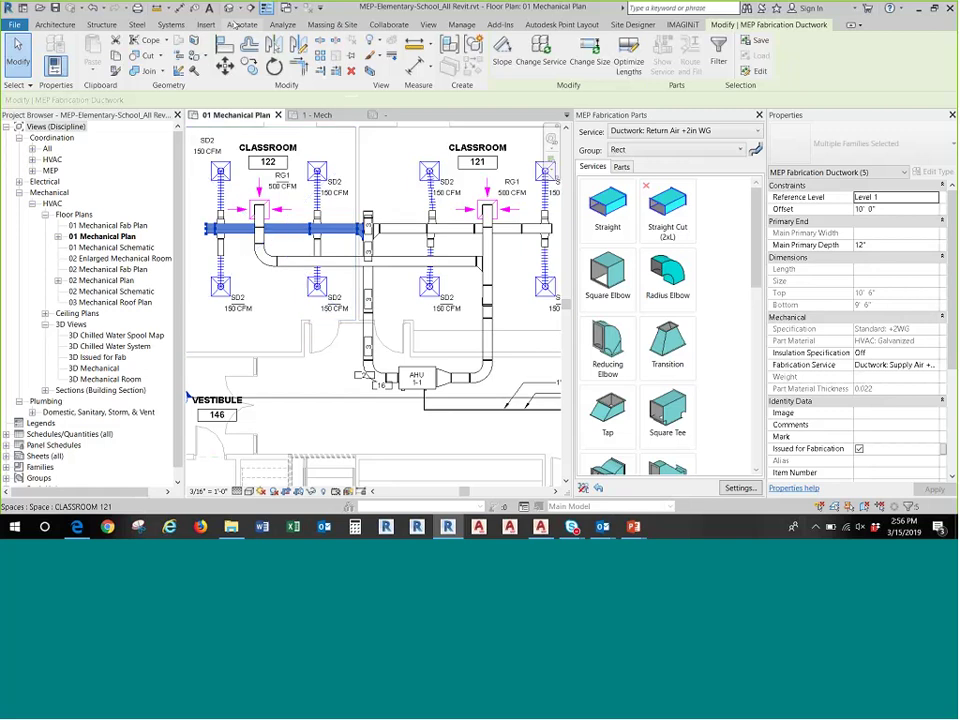
click(236, 23)
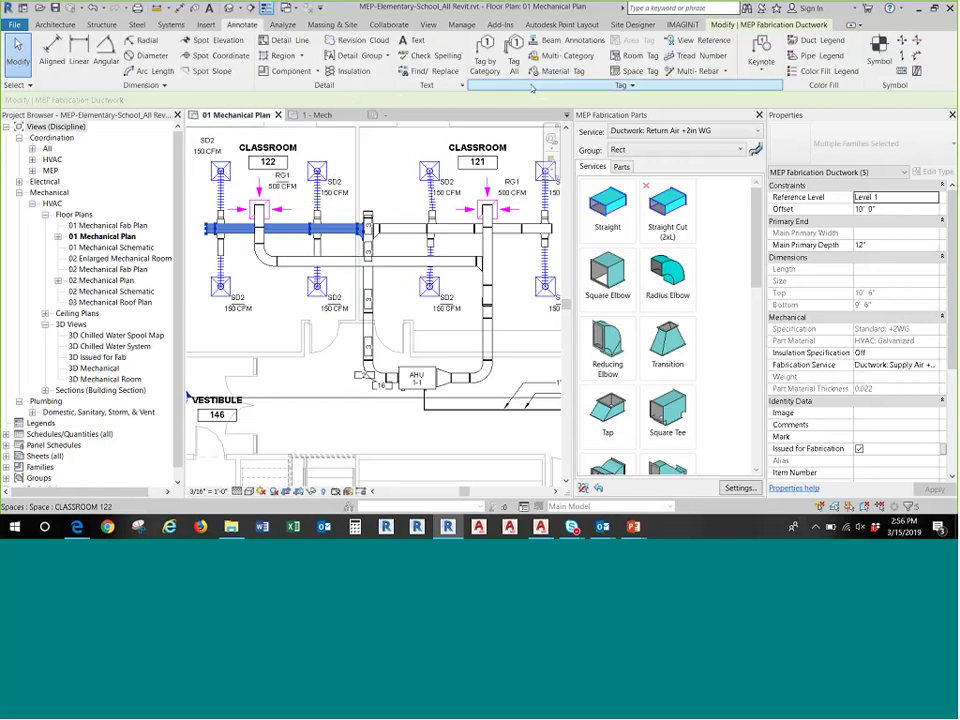
click(387, 50)
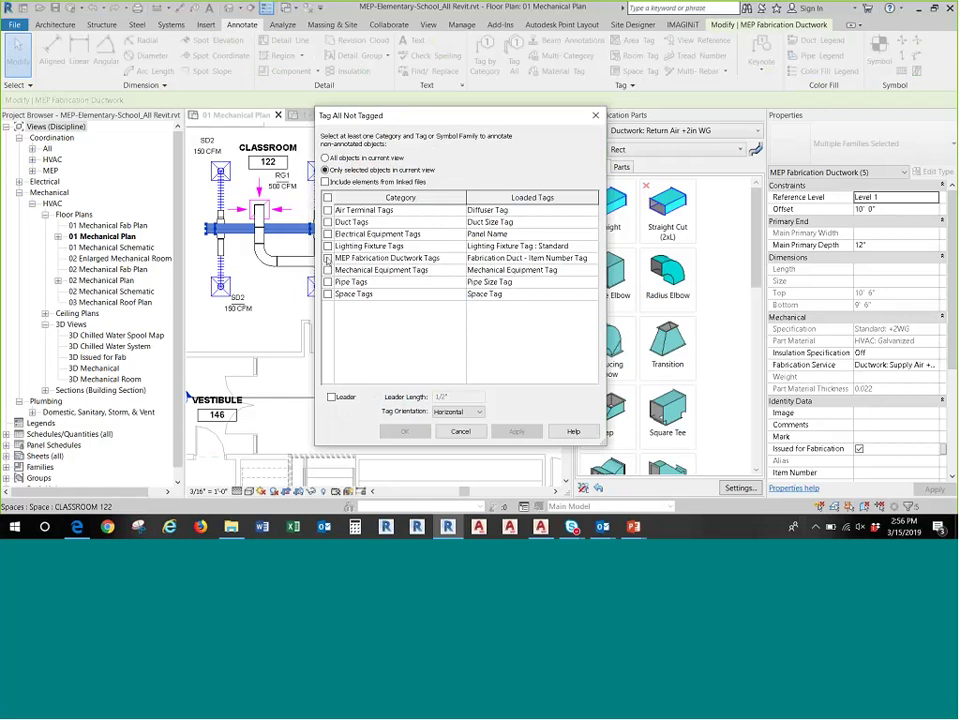
click(327, 259)
click(405, 431)
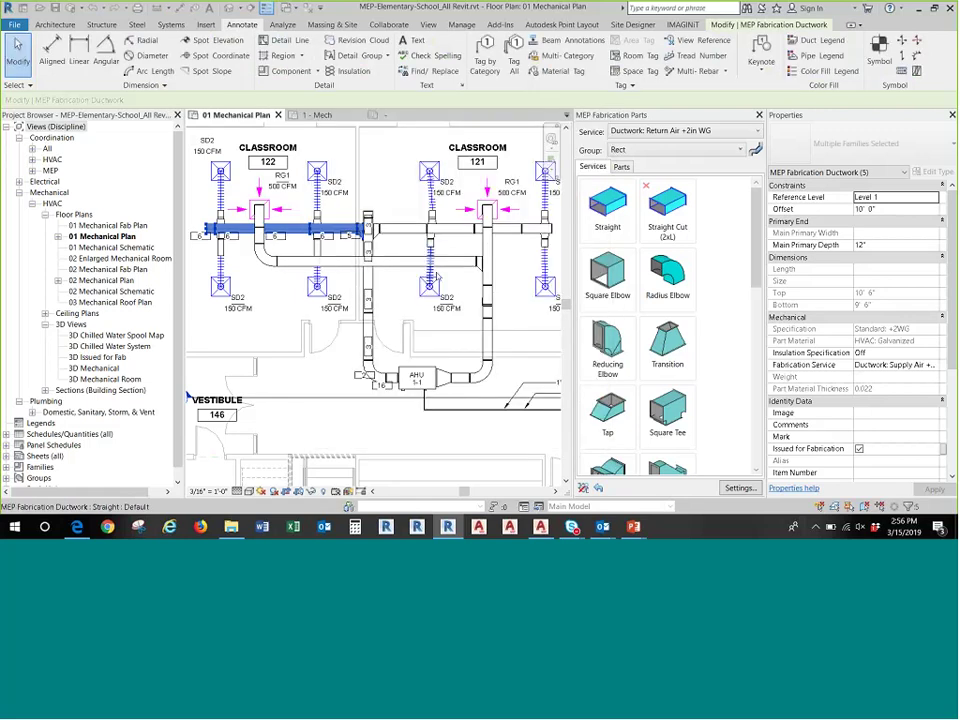
- Tag the straight supply ducts in Classroom 121 individually by category, centring the item number tags on the horizontal run
middle_drag(421, 290, 303, 332)
scroll(325, 275, up, 3)
click(322, 279)
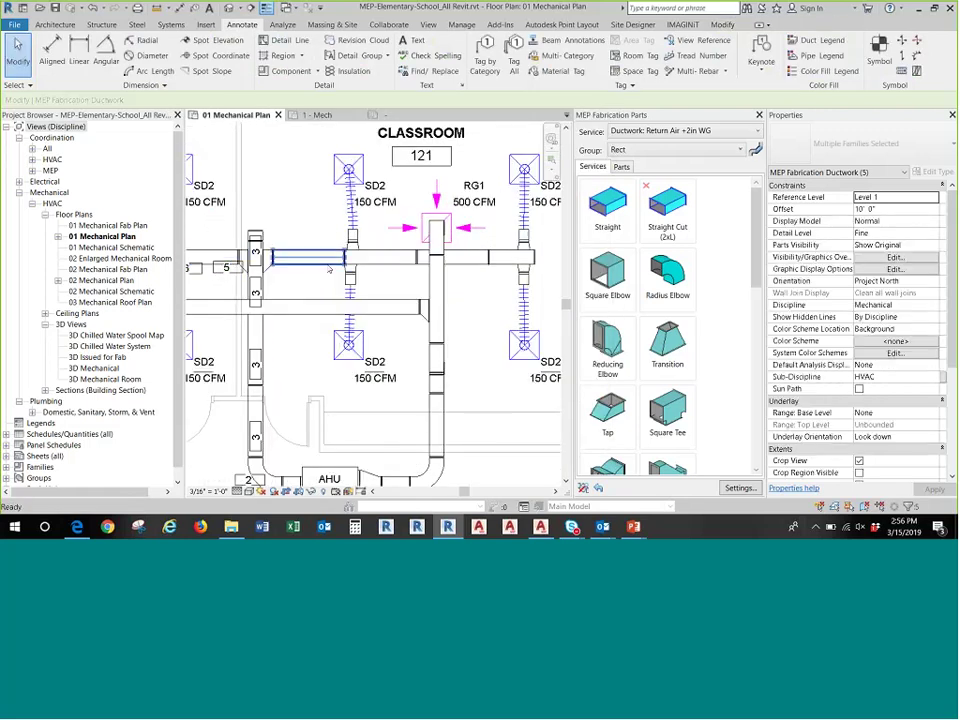
click(322, 258)
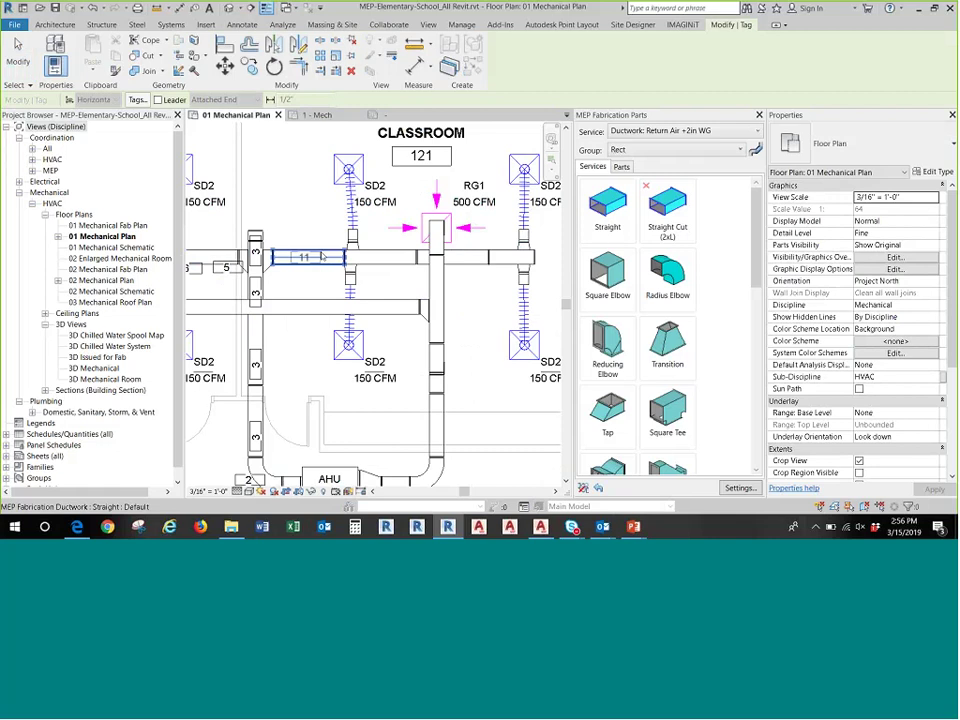
click(322, 257)
click(400, 256)
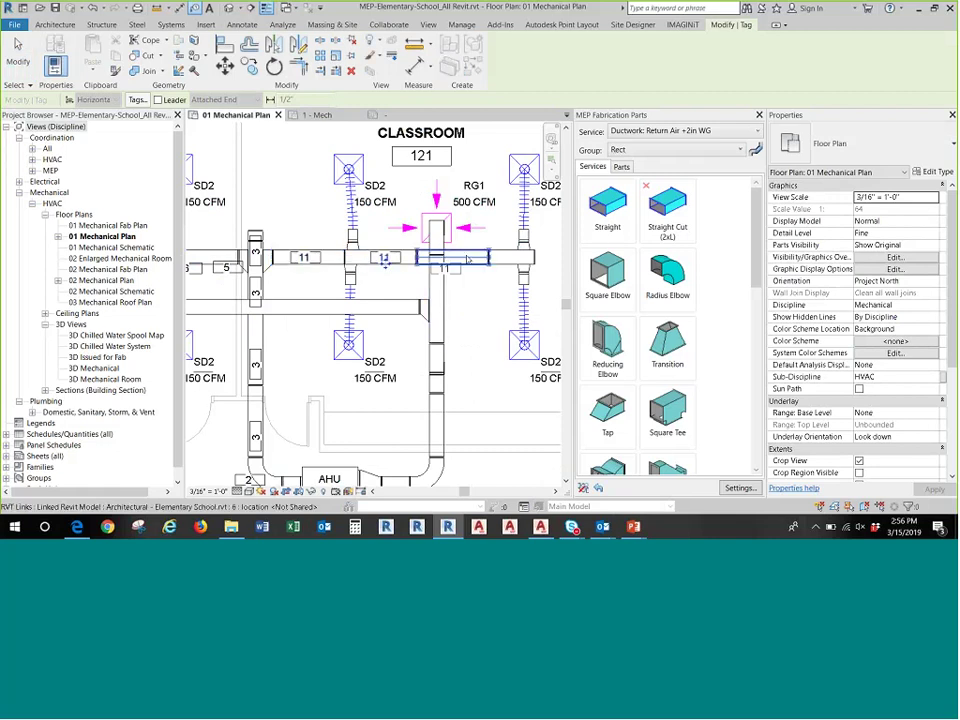
click(484, 252)
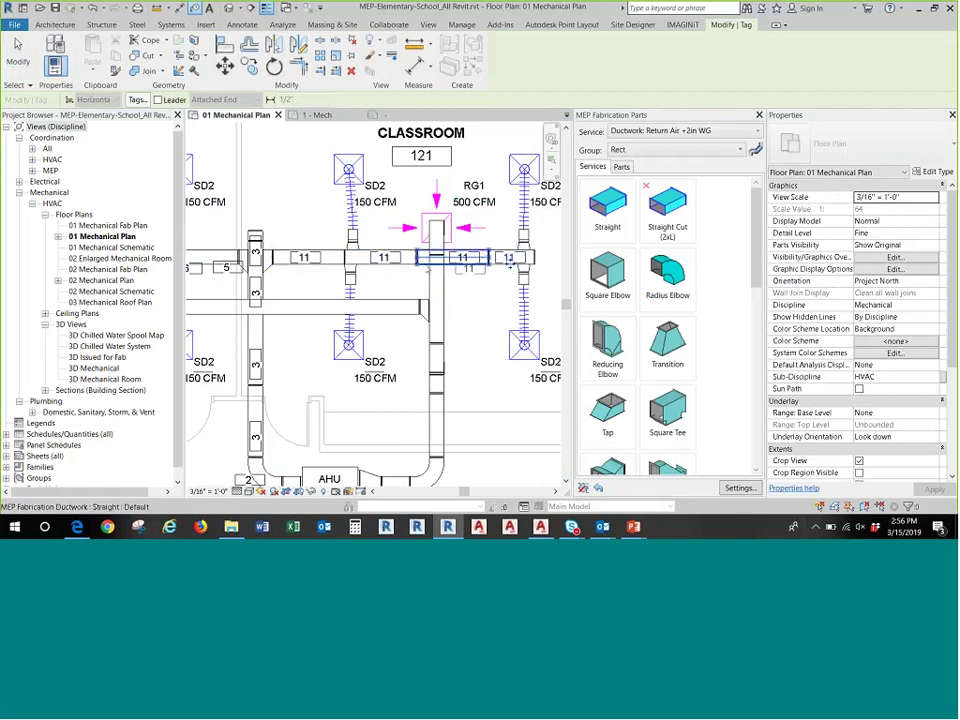
scroll(412, 276, down, 1)
scroll(412, 276, down, 1)
middle_drag(412, 276, 489, 279)
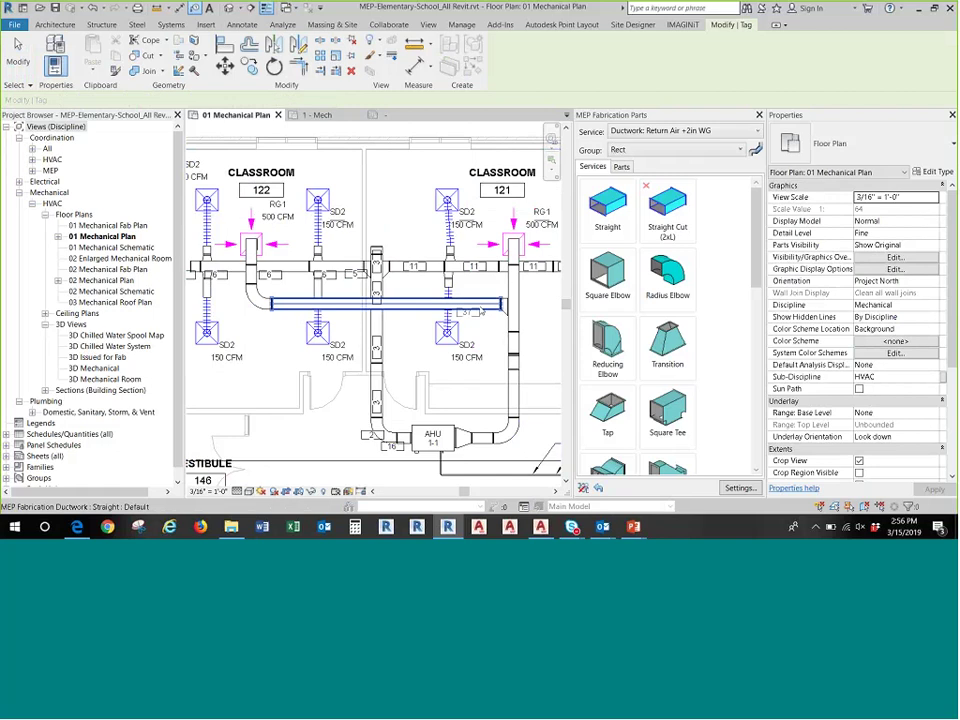
key(Escape)
scroll(485, 367, down, 1)
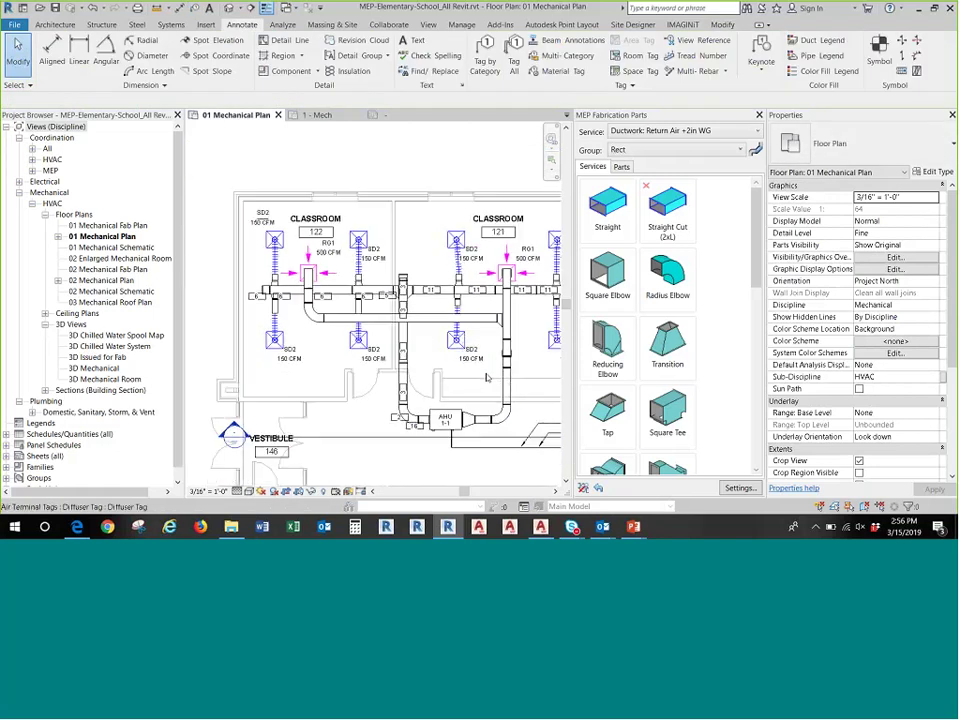
- Check the Item Number property of the straight supply duct beside AHU 1-1 against its tag
scroll(418, 432, up, 3)
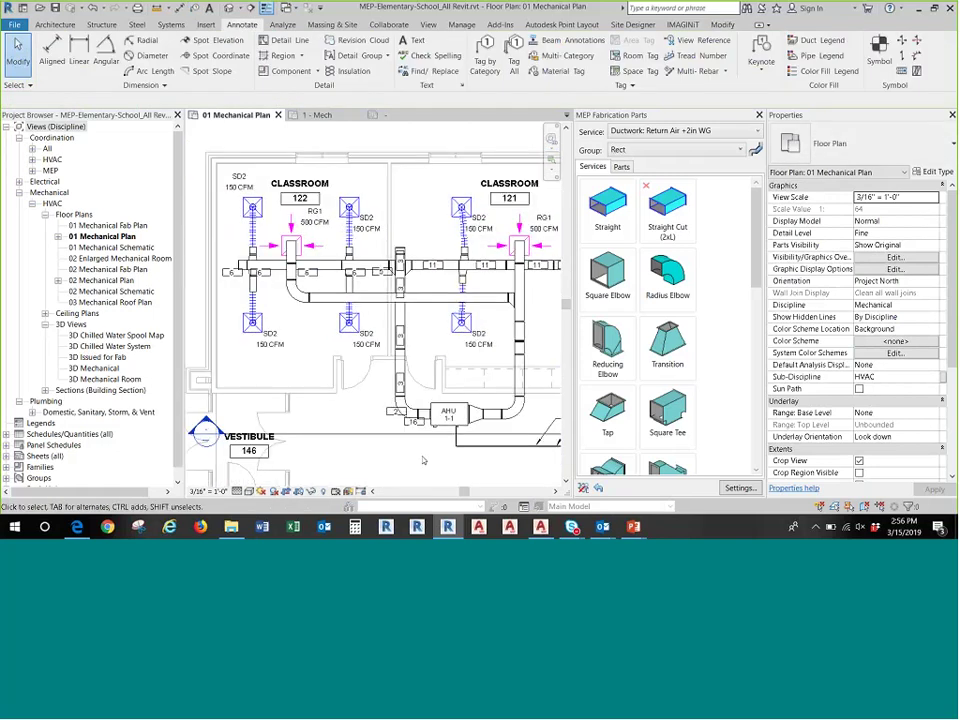
click(425, 358)
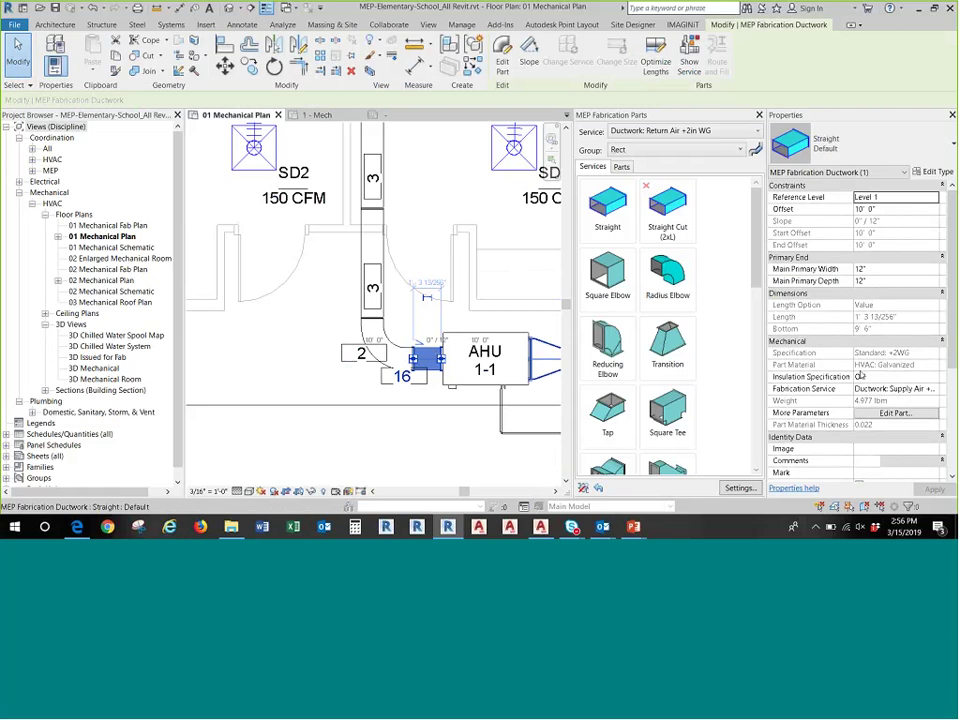
scroll(860, 375, down, 3)
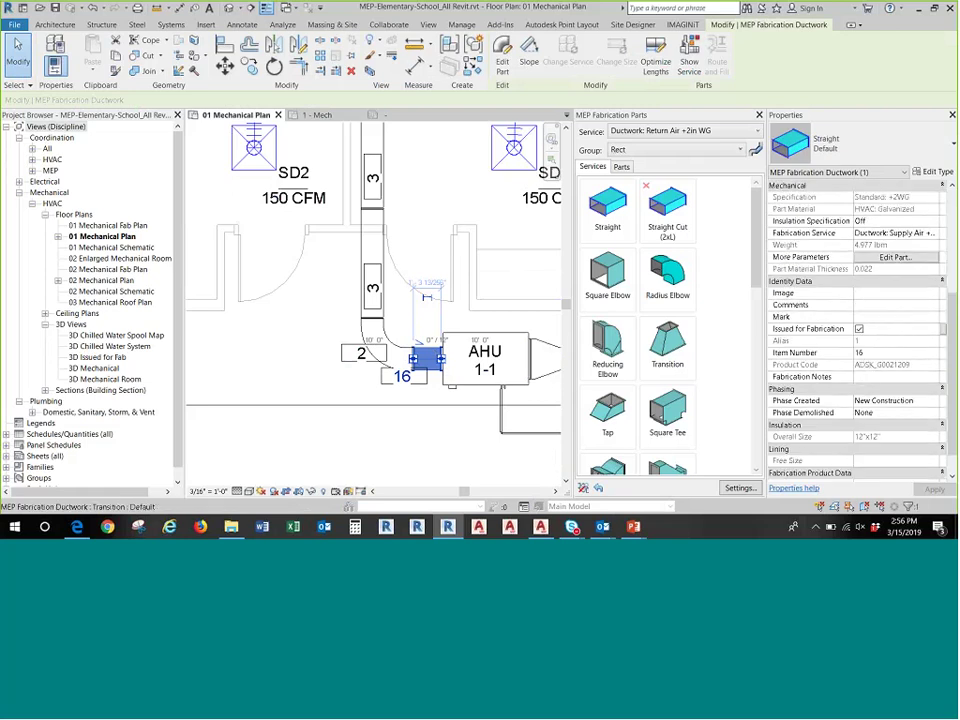
click(313, 334)
scroll(313, 334, down, 2)
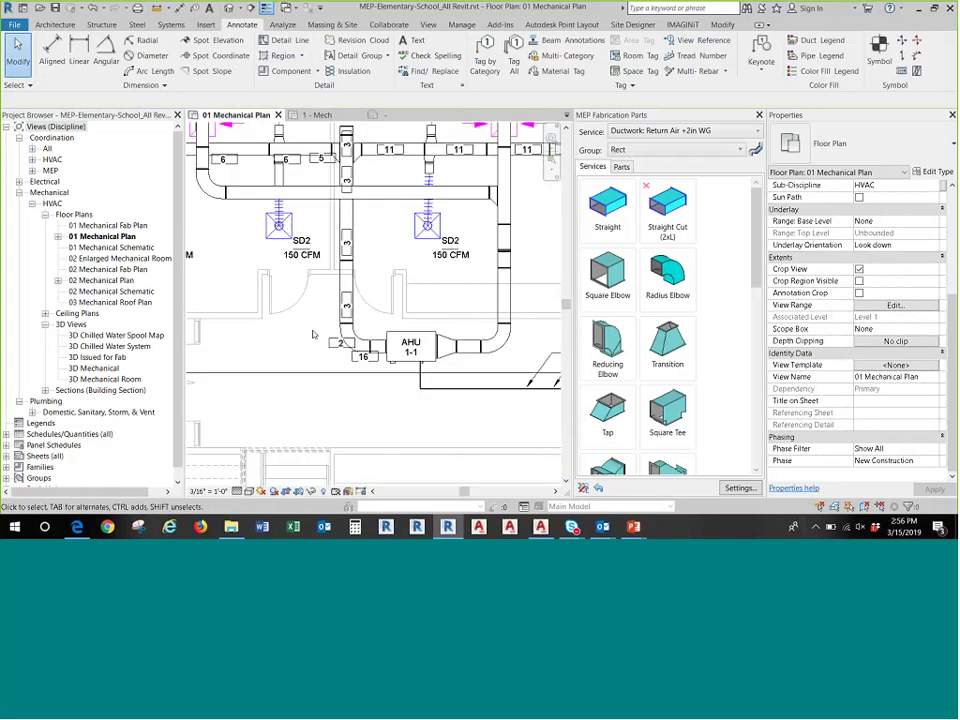
middle_drag(313, 334, 393, 384)
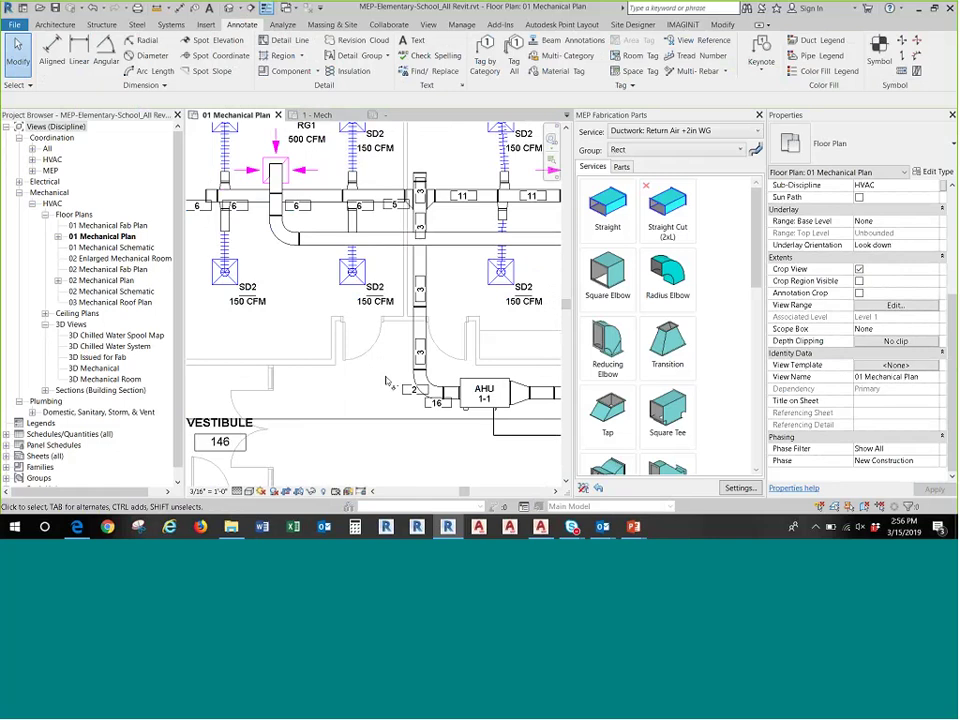
- Switch to the PowerPoint slide show and advance to the IMAGINiT Item Numbering Tool slide
key(alt+Tab)
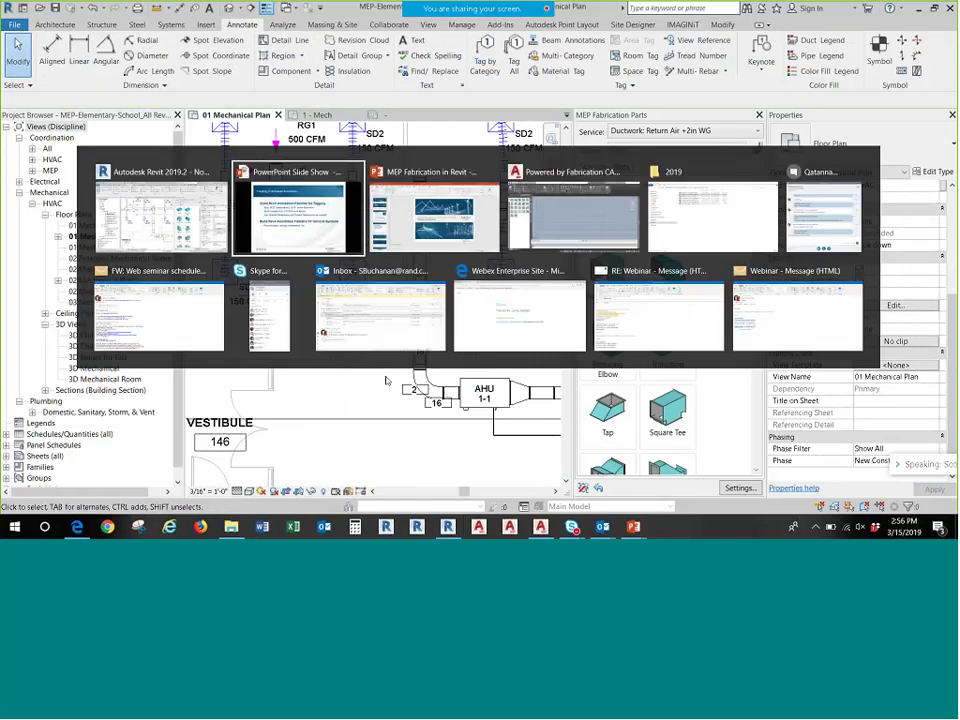
key(Right)
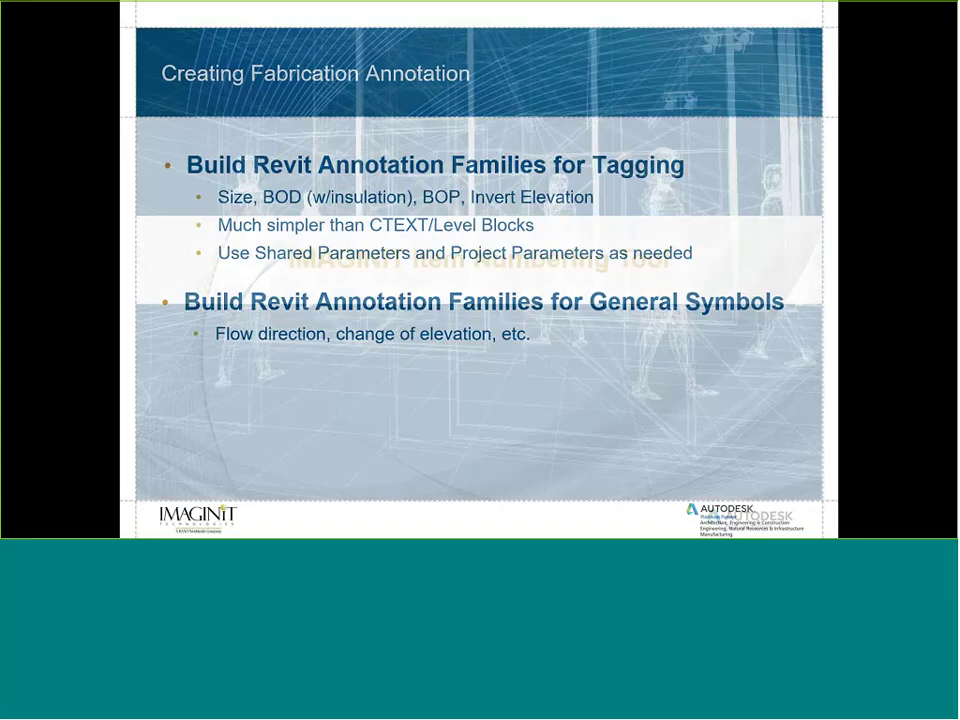
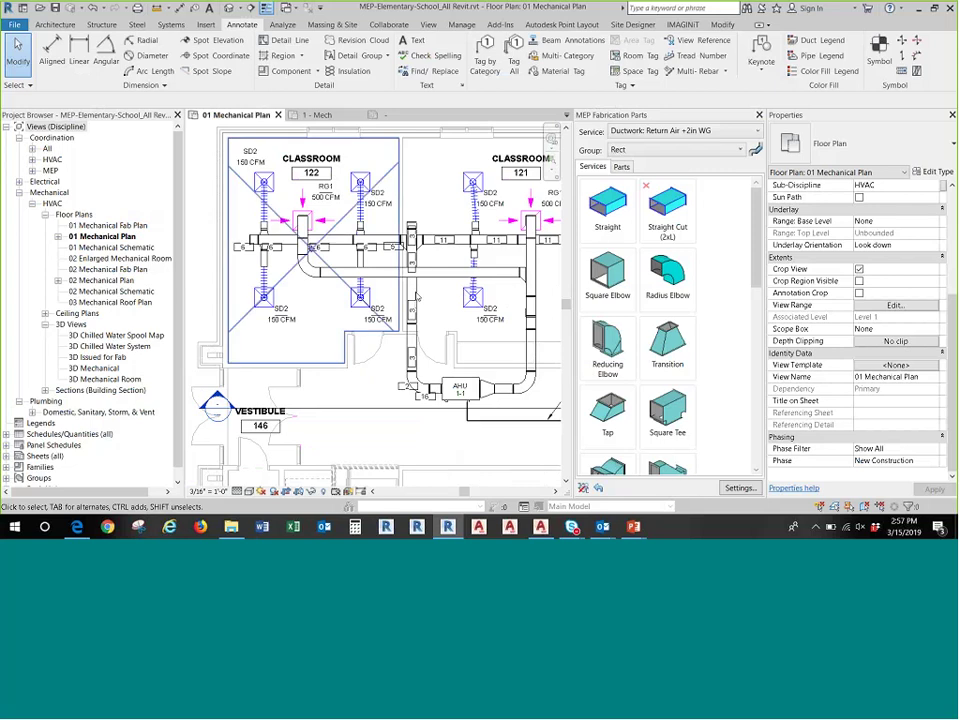
- Run the Item Numbering add-in from the straight supply duct beside AHU 1-1, numbering all attached parts through the whole connected system
click(683, 25)
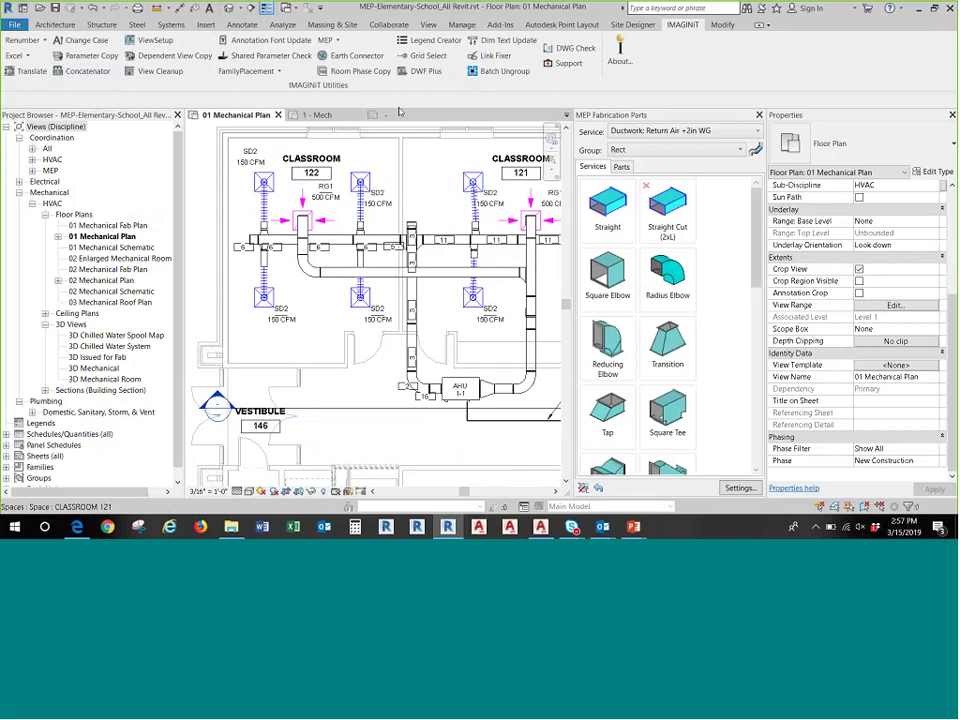
click(500, 25)
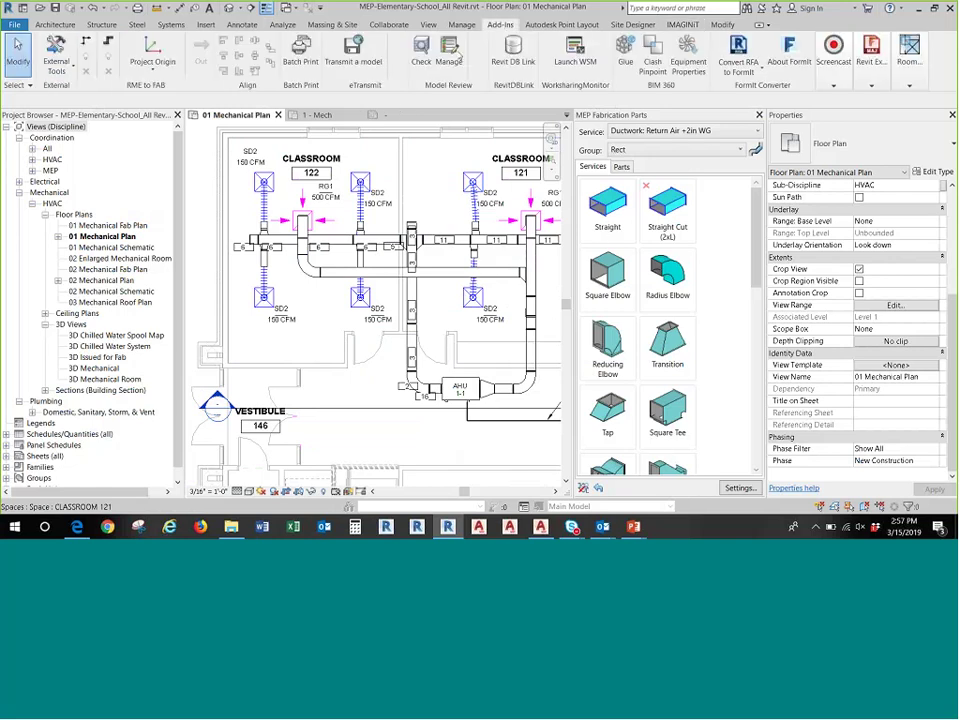
click(56, 56)
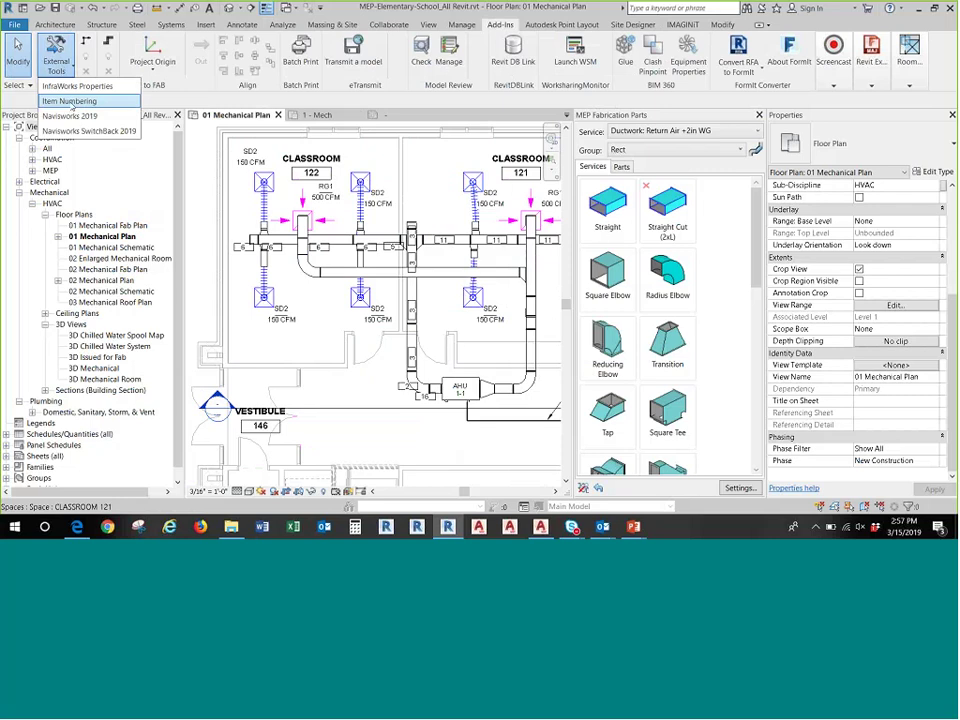
click(70, 101)
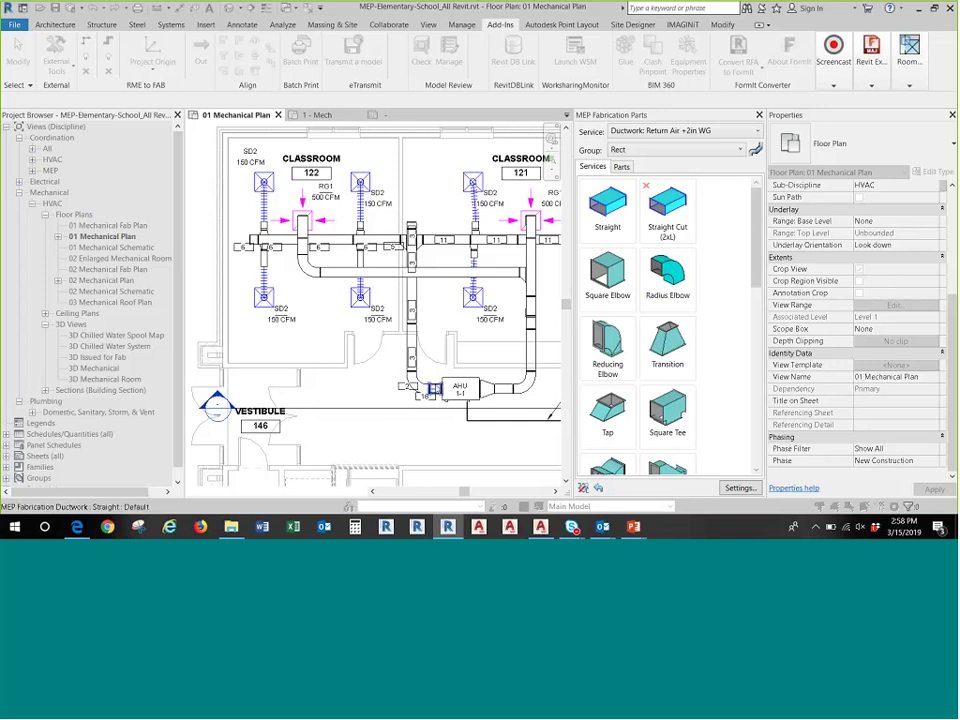
click(435, 388)
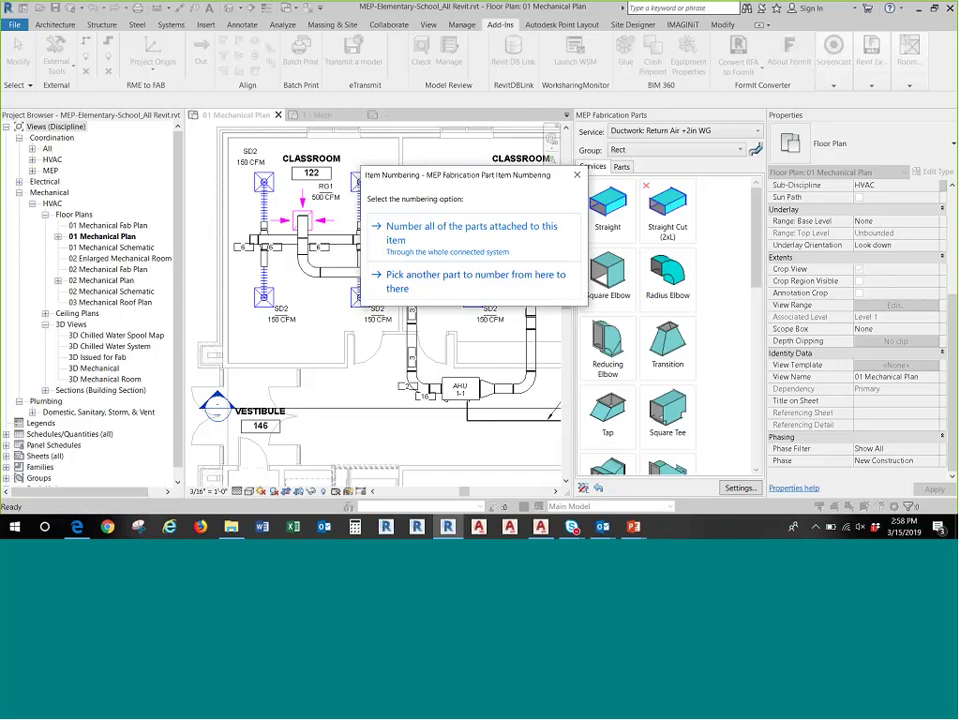
click(422, 240)
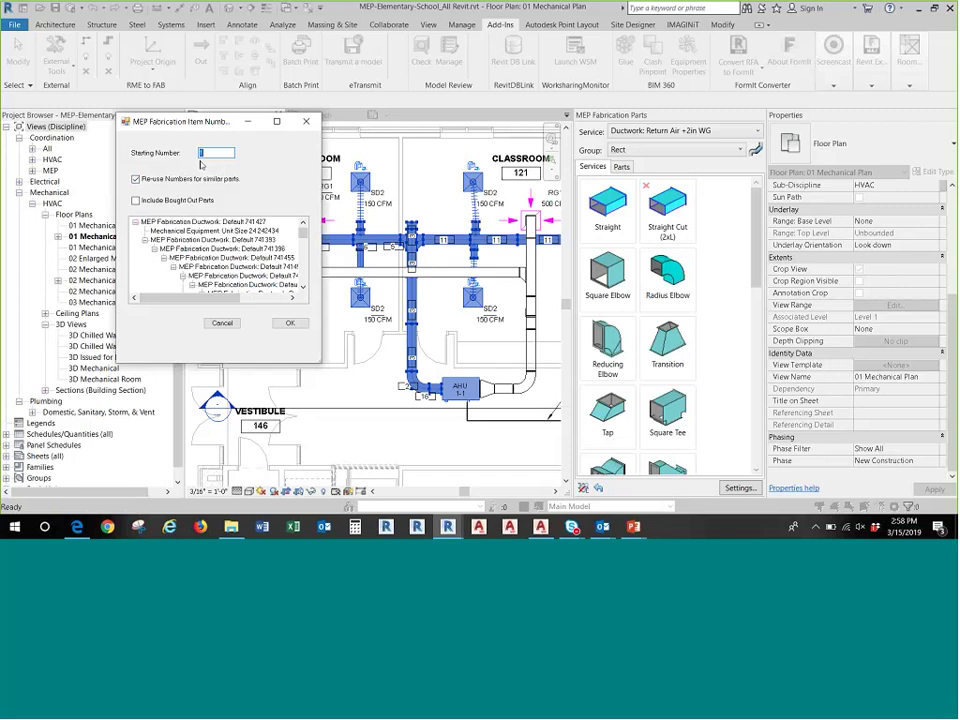
- Number the connected supply parts starting from 1, re-using numbers for similar parts and excluding bought out parts
click(215, 151)
drag(215, 151, 199, 154)
text(011)
key(BackSpace)
text(0)
click(288, 324)
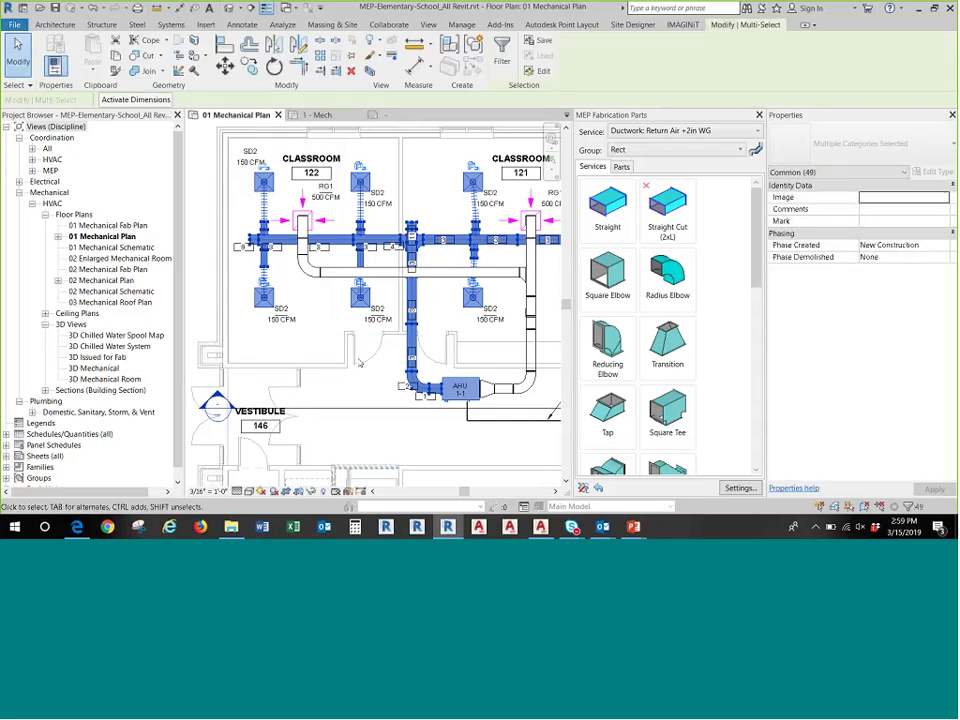
- Examine the item number tags along the supply ductwork from AHU 1-1 to the classroom branches
scroll(403, 400, up, 5)
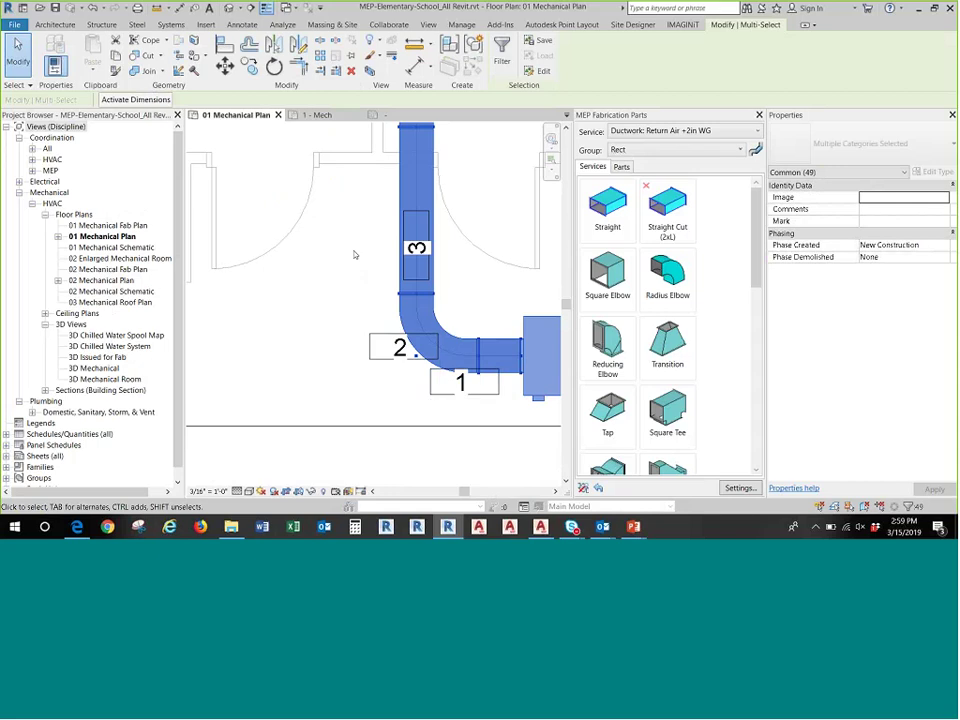
middle_drag(354, 253, 312, 350)
scroll(426, 187, down, 2)
middle_drag(443, 187, 471, 312)
middle_drag(330, 303, 304, 281)
middle_drag(410, 314, 254, 324)
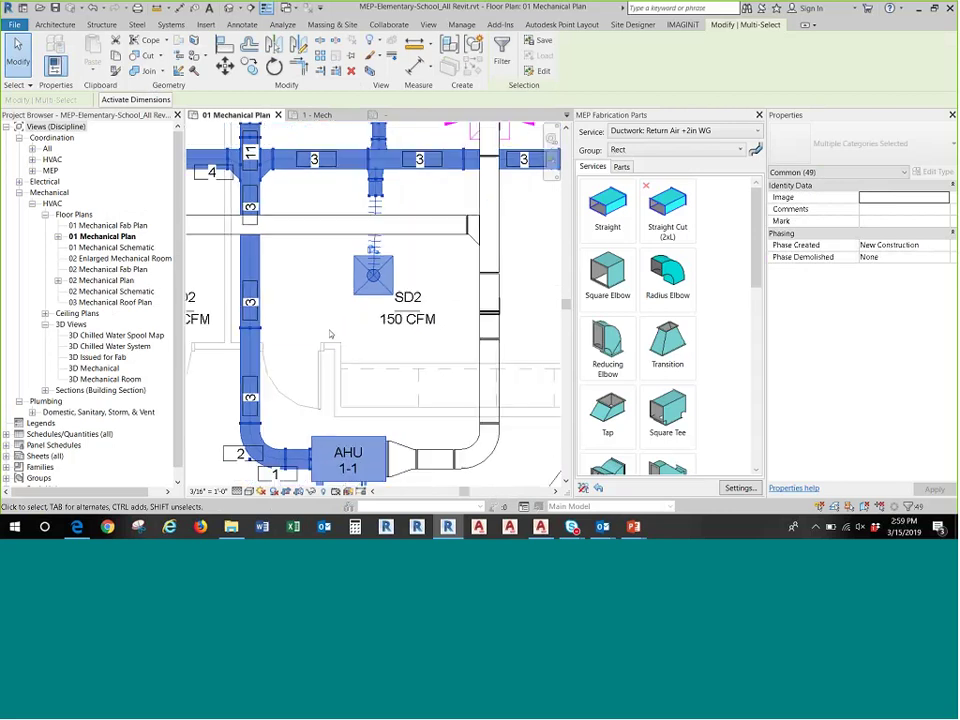
middle_drag(392, 369, 195, 311)
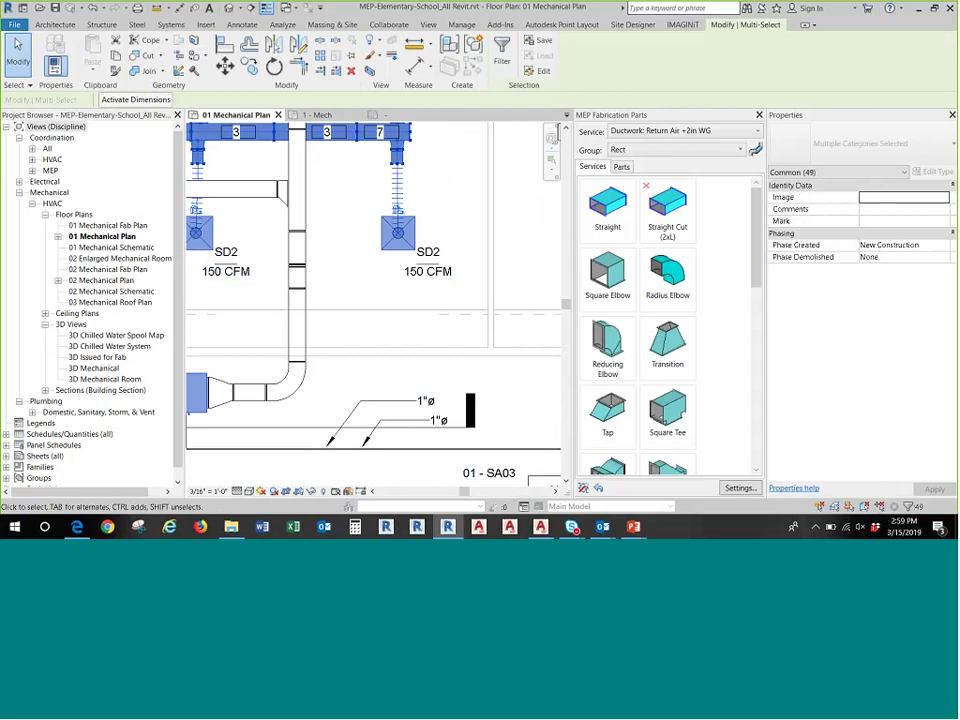
- Check the Item Number property of the return air transition beside AHU 1-1
click(222, 390)
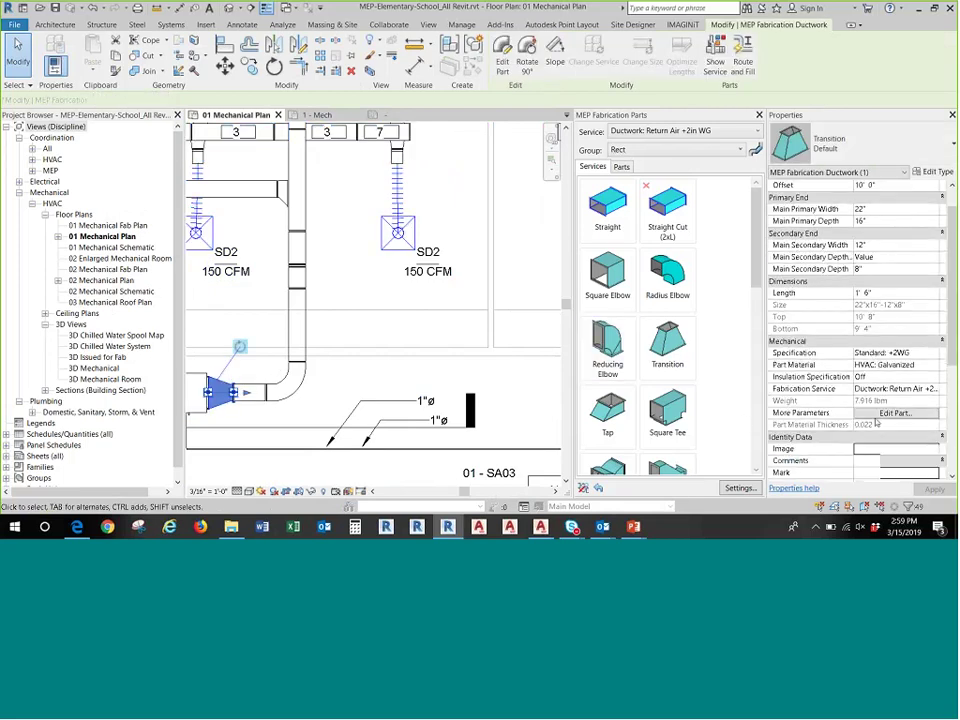
scroll(876, 423, down, 5)
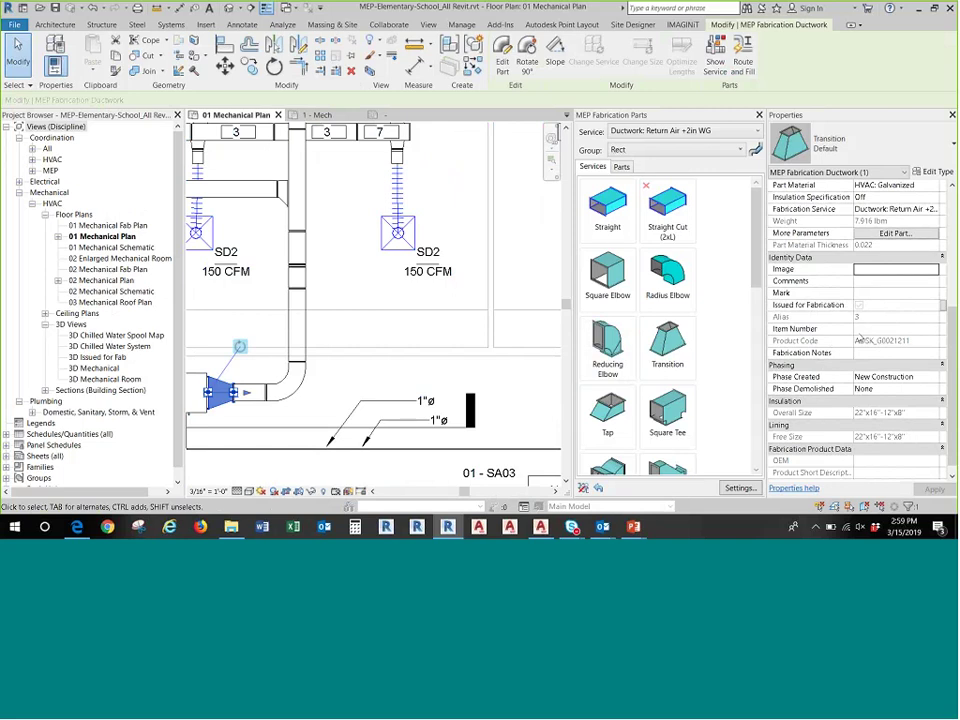
key(Escape)
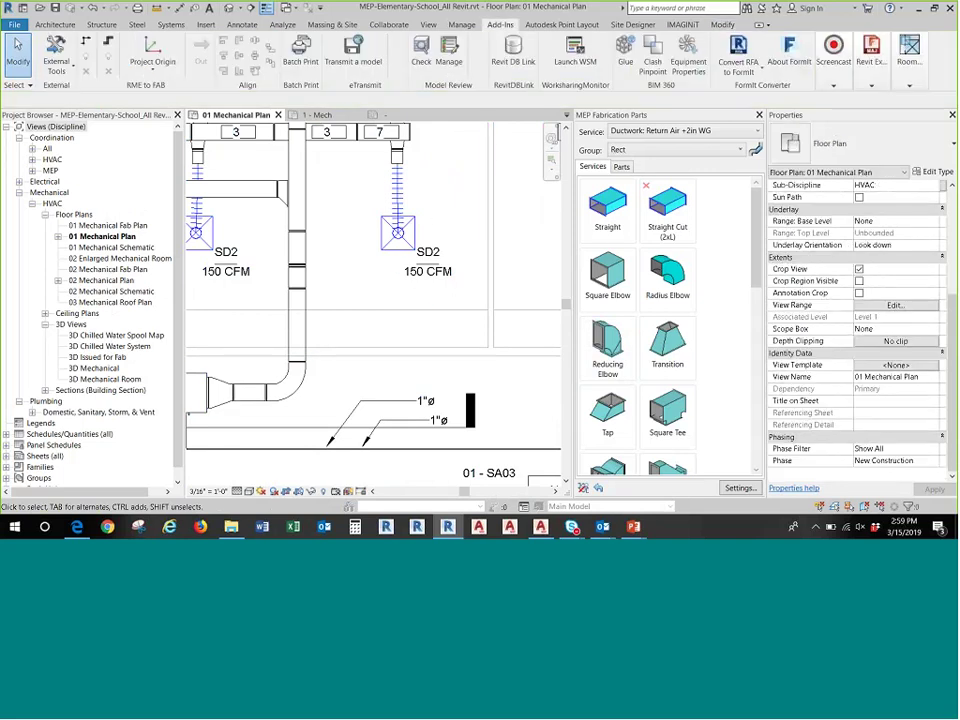
- Try to run the Item Numbering add-in on the return ductwork, from the transition beside AHU 1-1 to a part up the vertical run
click(56, 55)
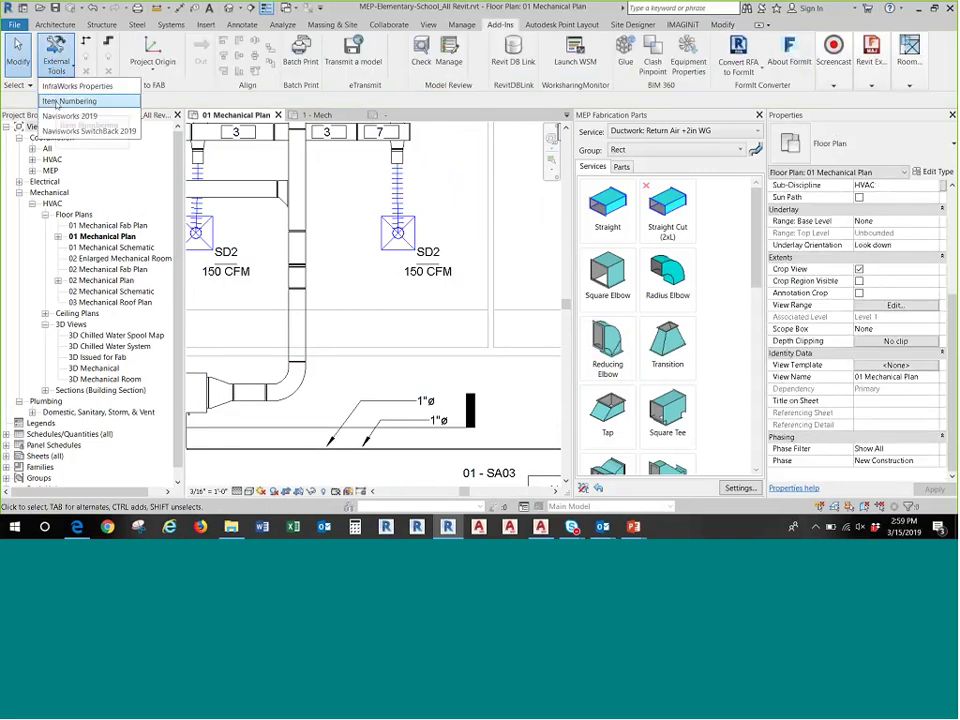
click(57, 101)
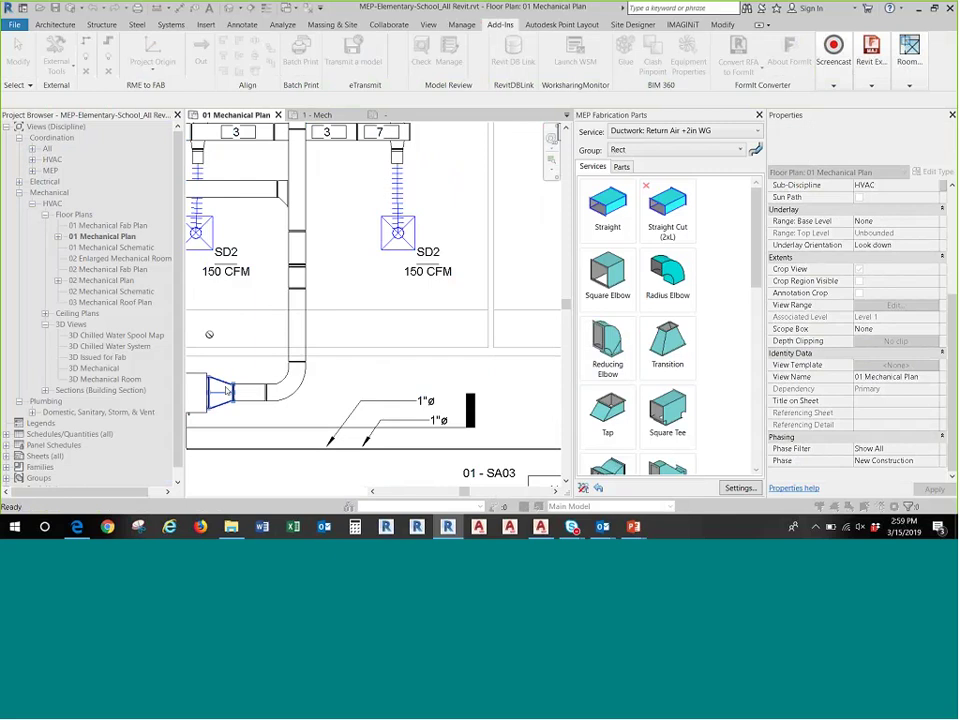
click(421, 283)
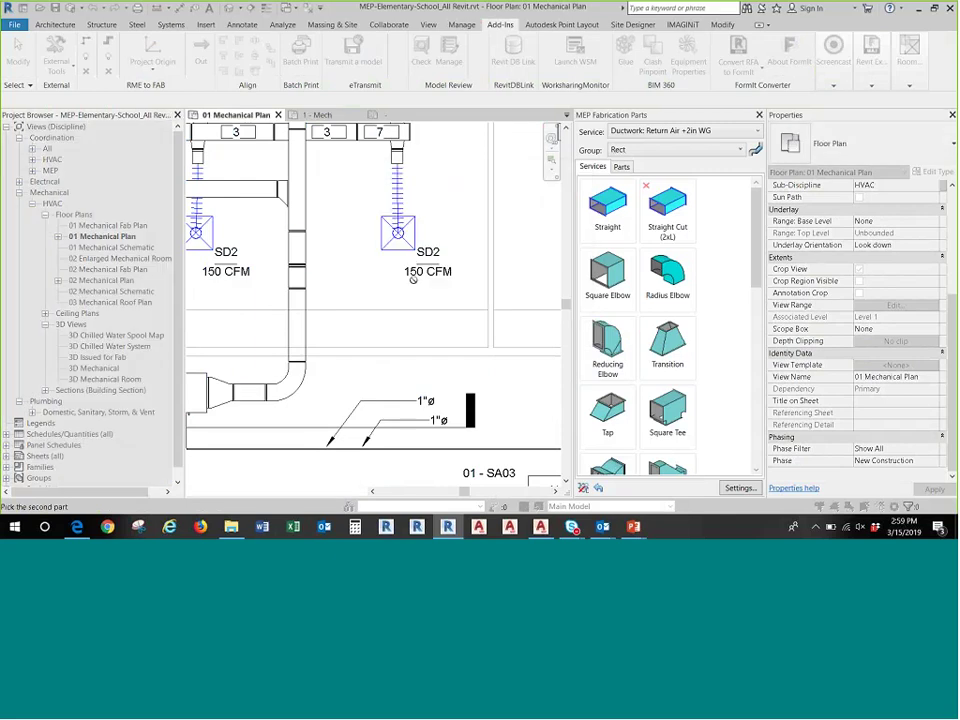
click(310, 248)
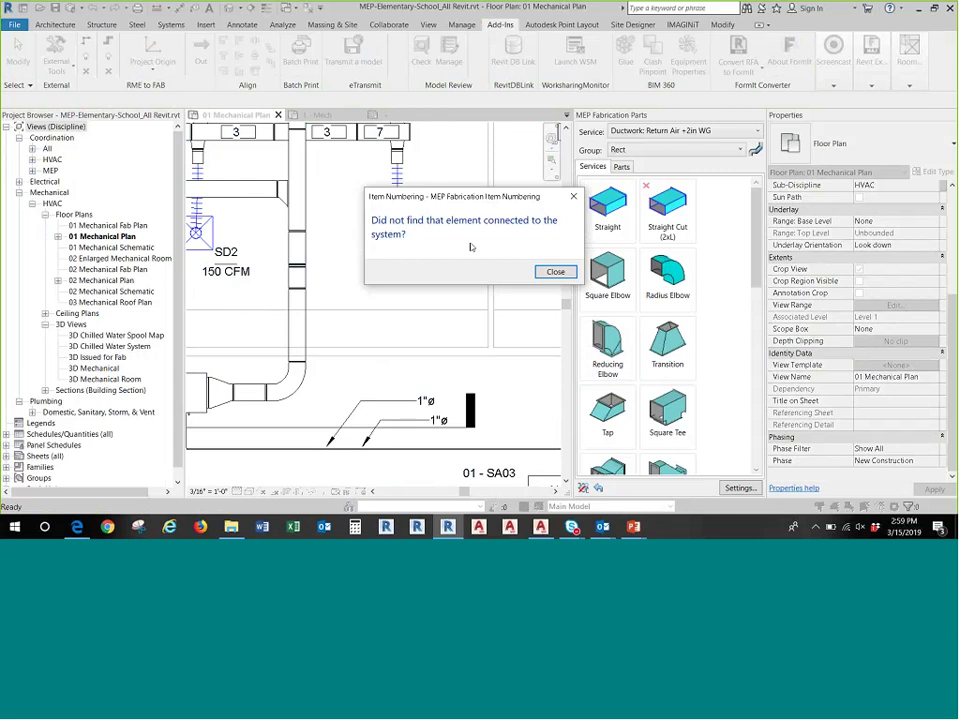
click(556, 272)
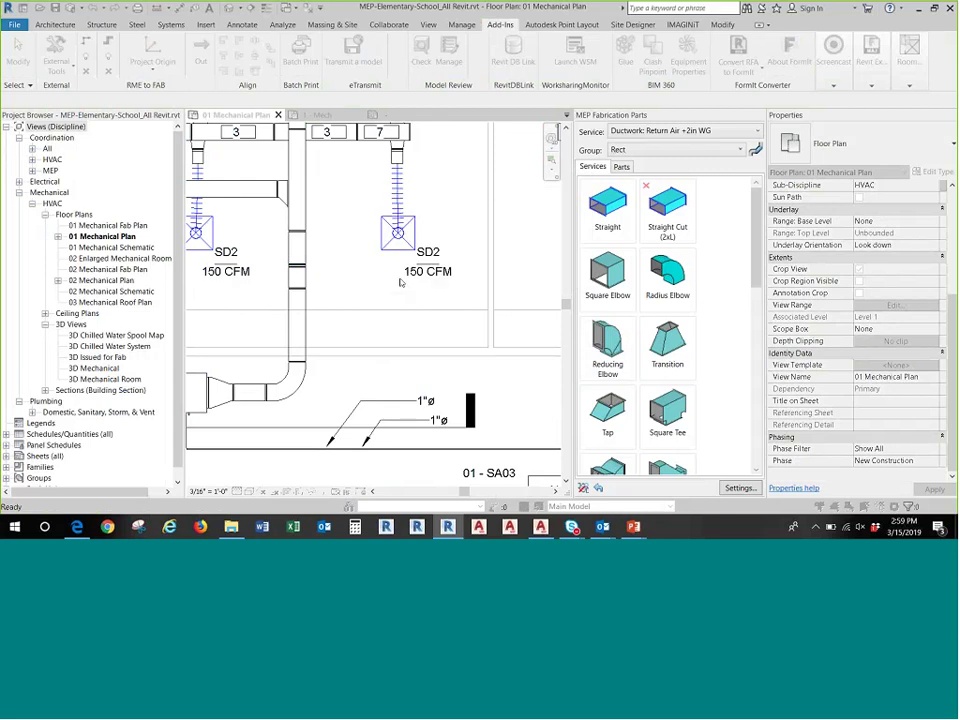
- Inspect the joints of the vertical return duct run and the overall AHU 1-1 duct layout serving classrooms 121 and 122
click(56, 65)
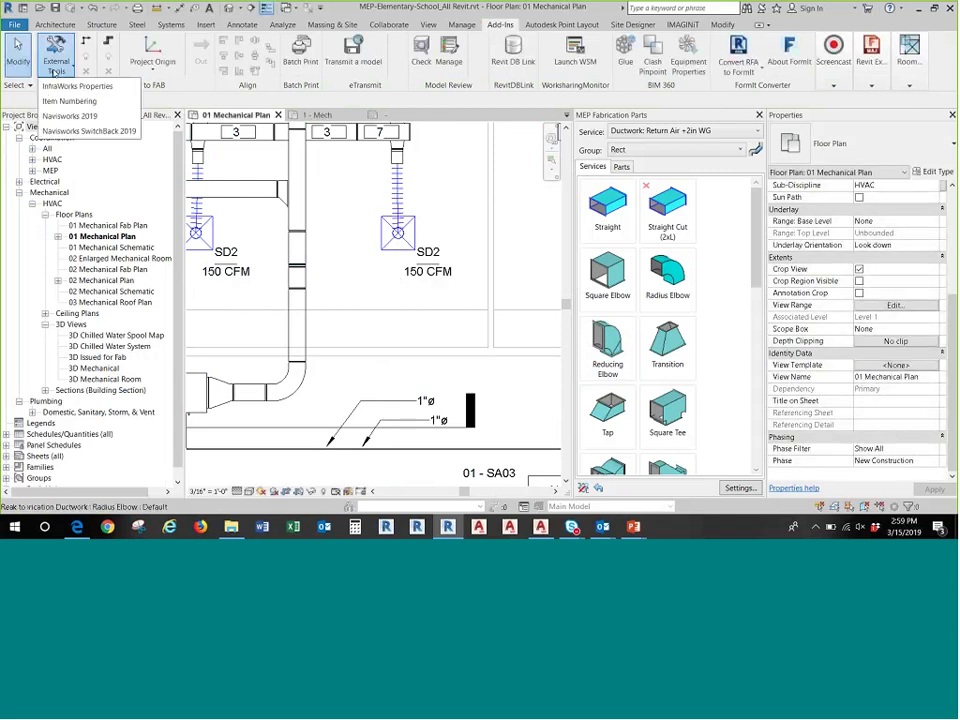
scroll(310, 230, up, 5)
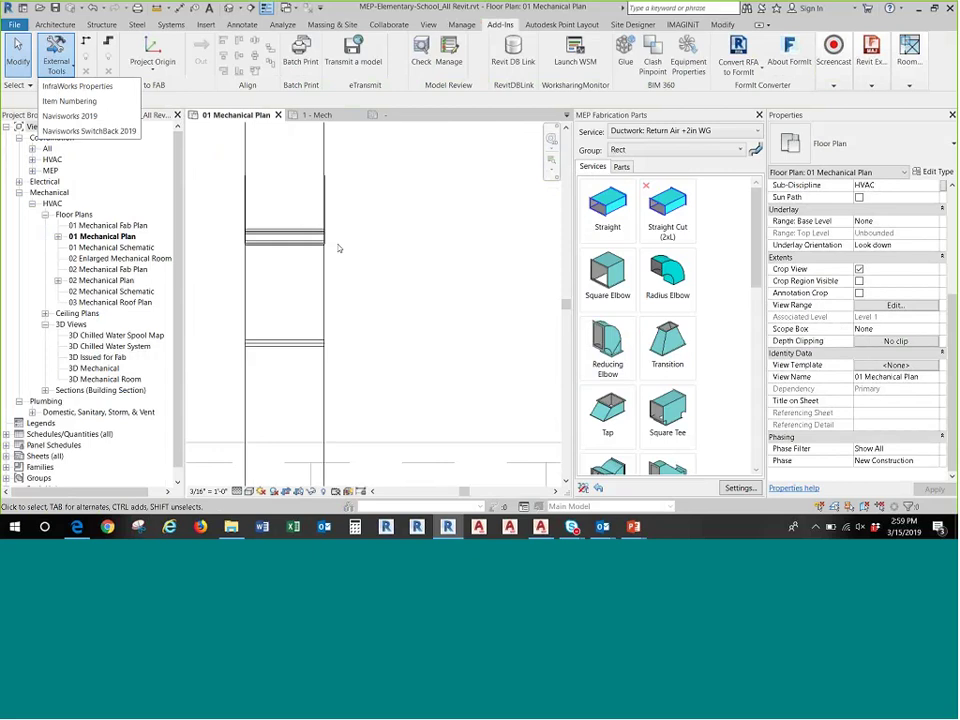
scroll(358, 255, down, 3)
click(365, 263)
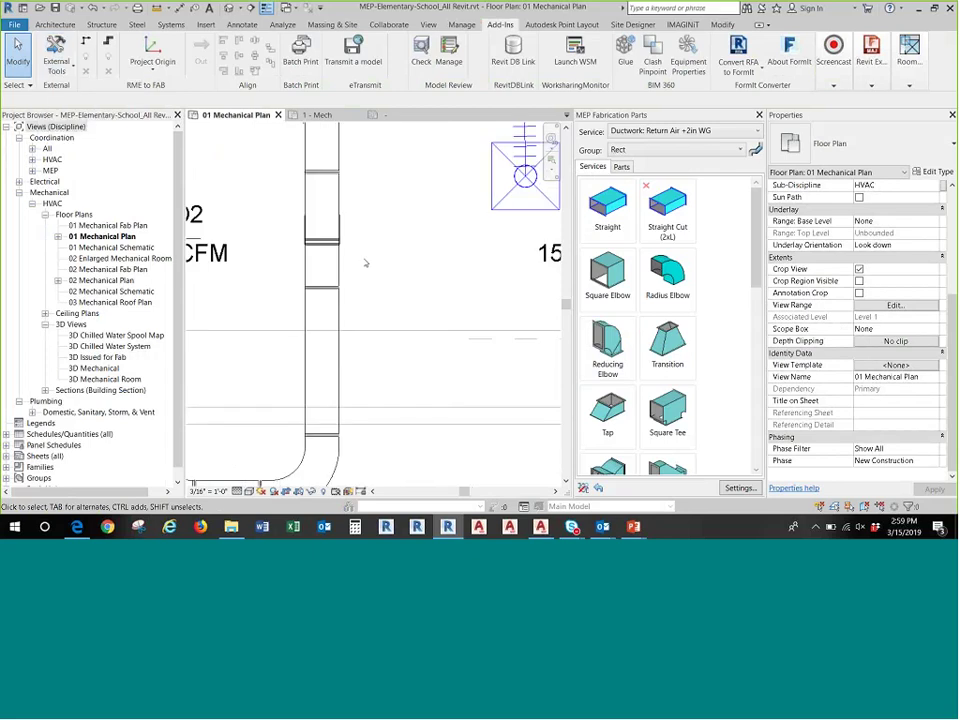
scroll(388, 256, down, 2)
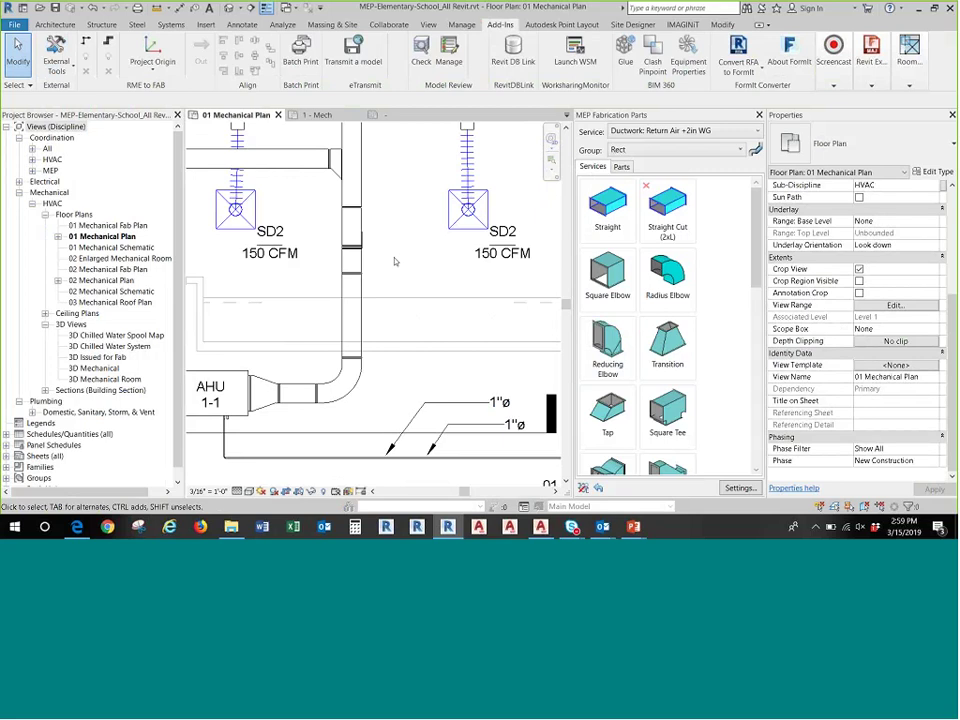
scroll(393, 258, down, 3)
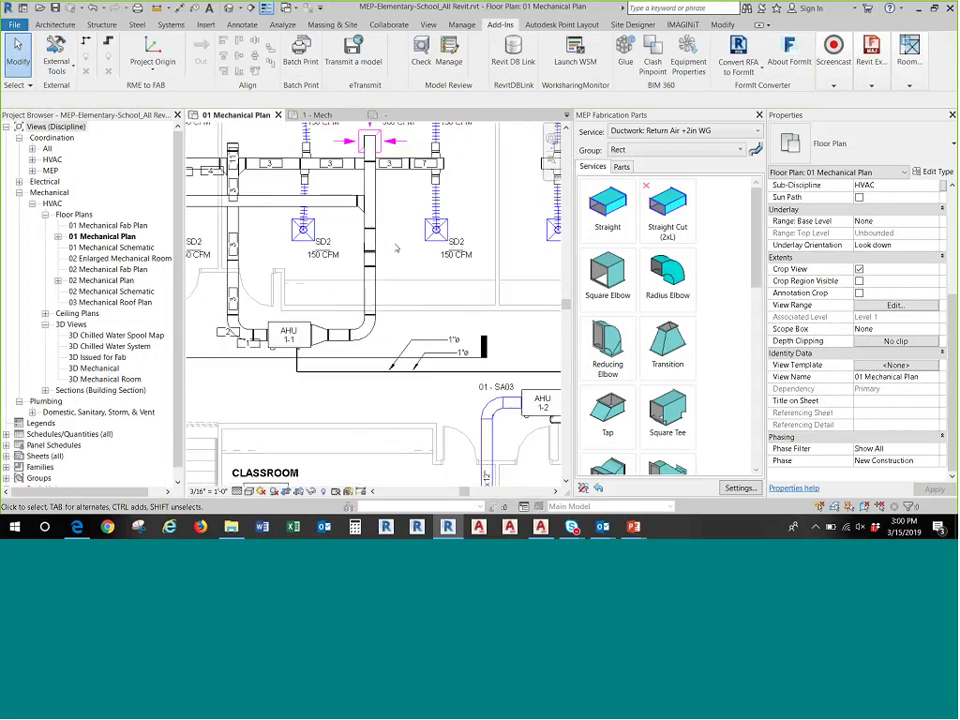
middle_drag(396, 249, 405, 351)
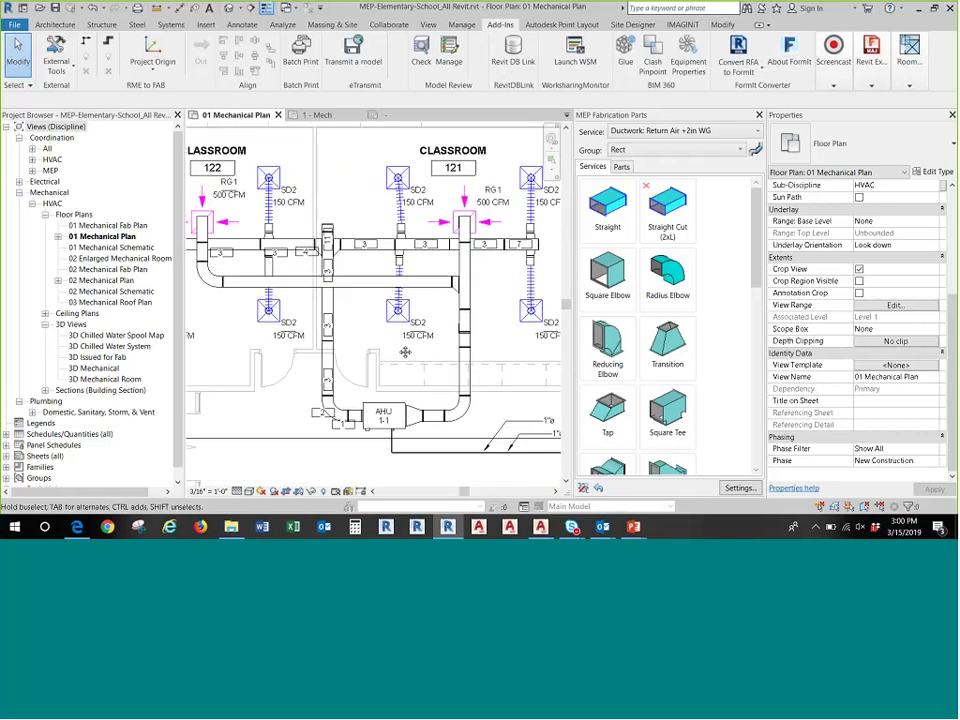
scroll(405, 351, down, 1)
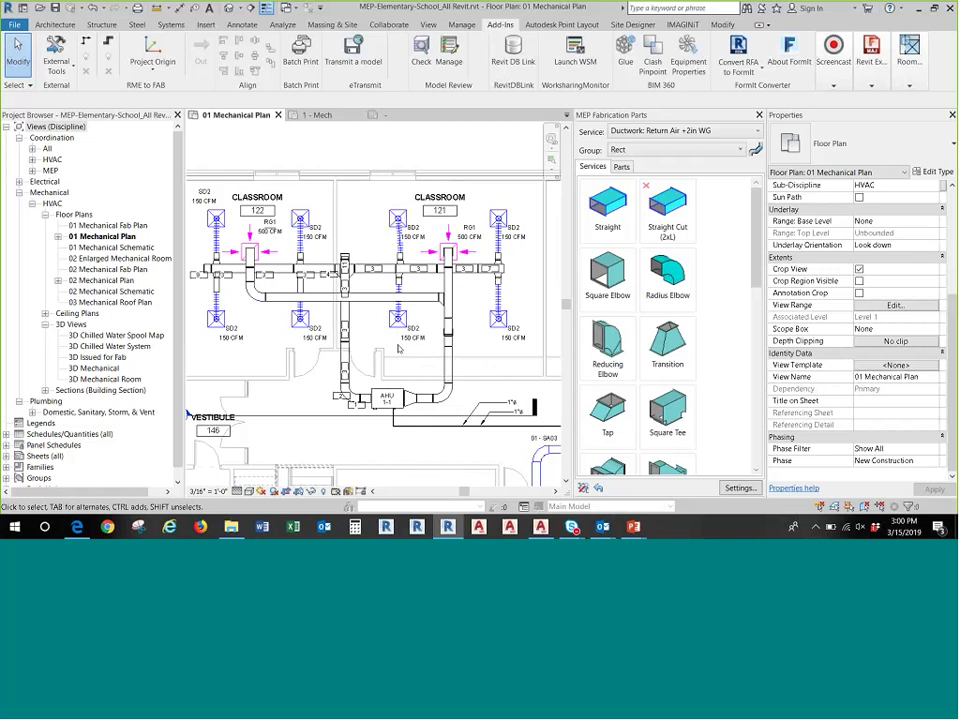
- Switch to the PowerPoint slide show and advance to the Conclusion slide
key(alt+Tab)
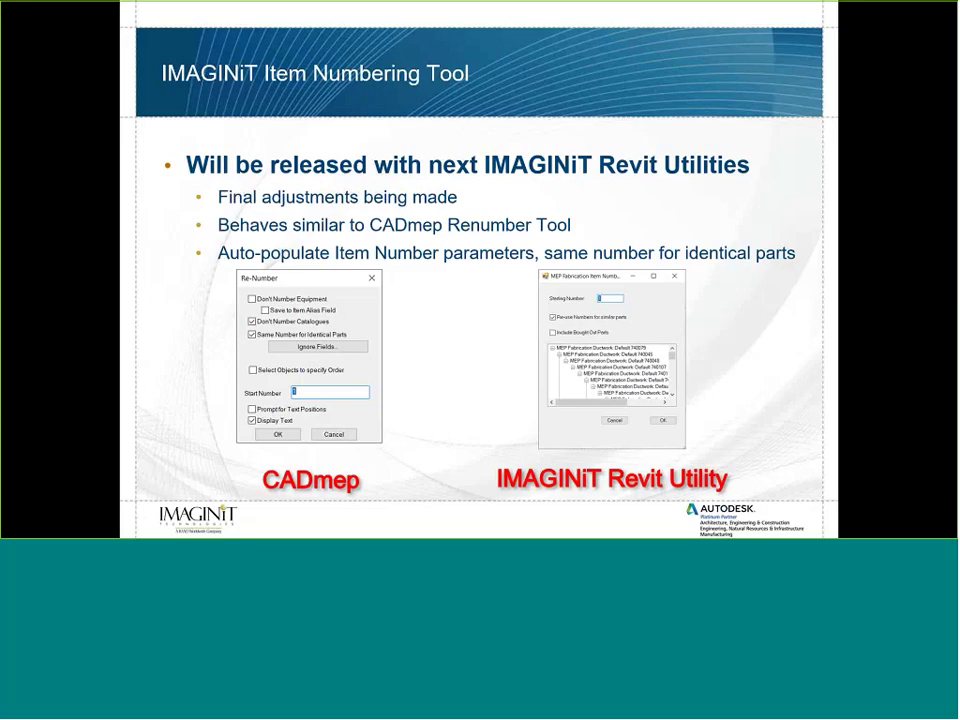
key(Right)
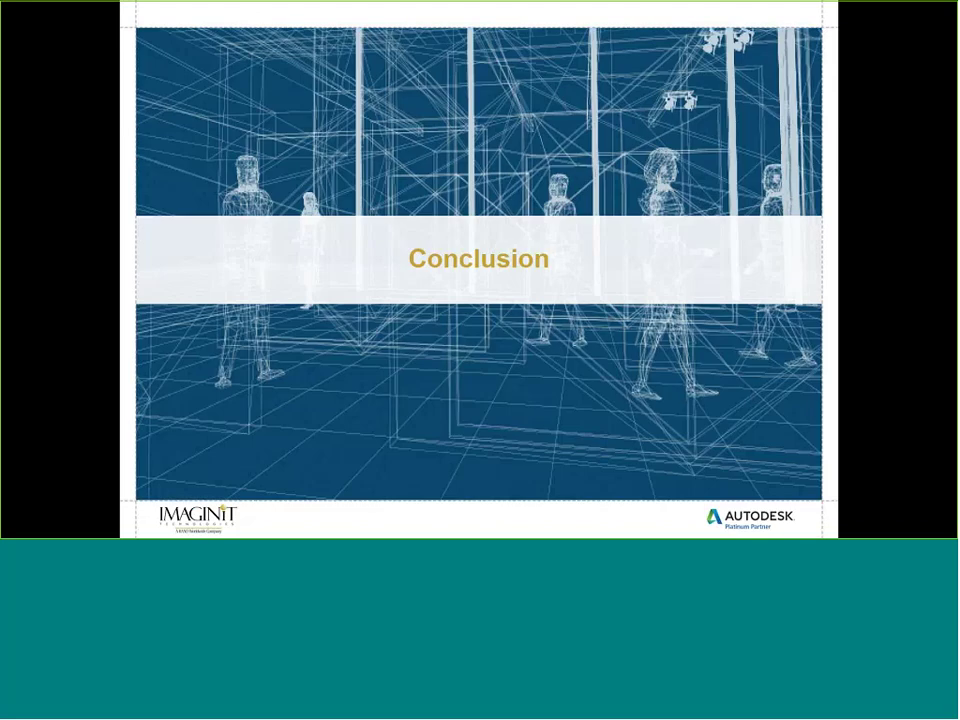